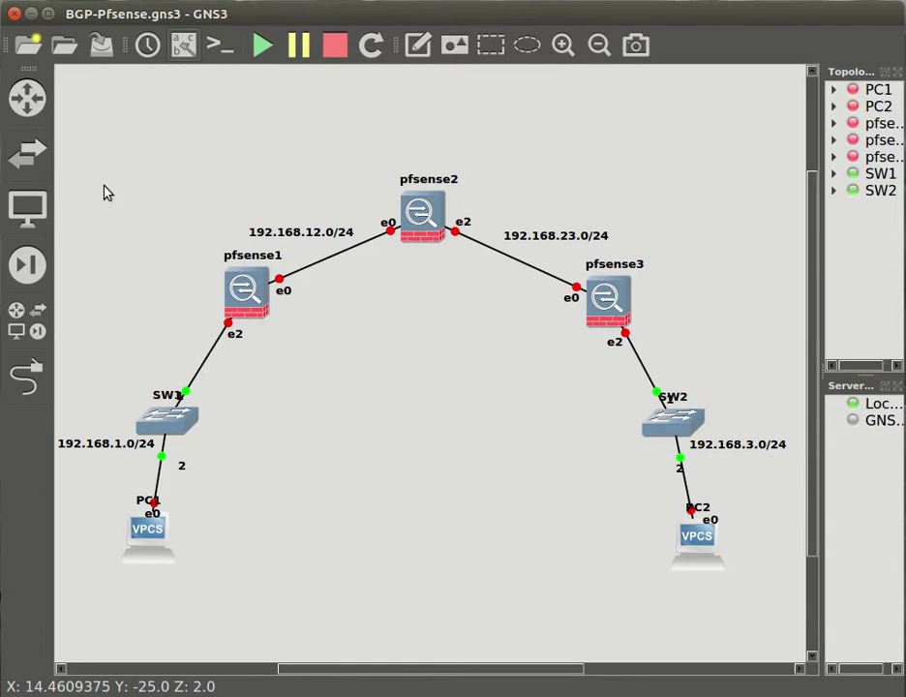
# Switch to Oracle VM VirtualBox Manager and check how pfsense4's network adapters 1 to 3 are attached, leaving the settings unchanged.
pyautogui.hotkey('alt', 'Tab')
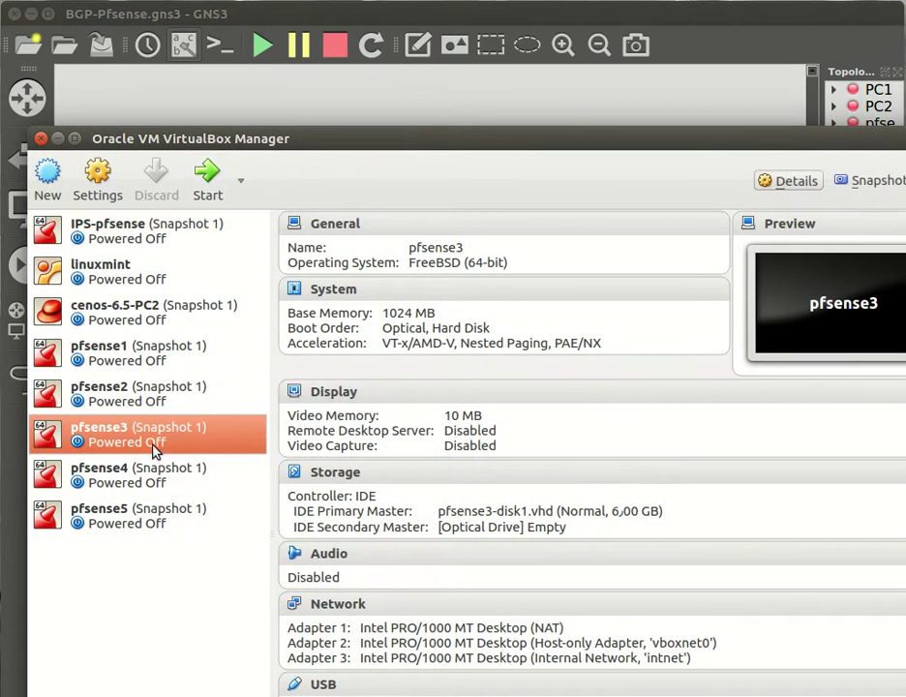
pyautogui.click(155, 474)
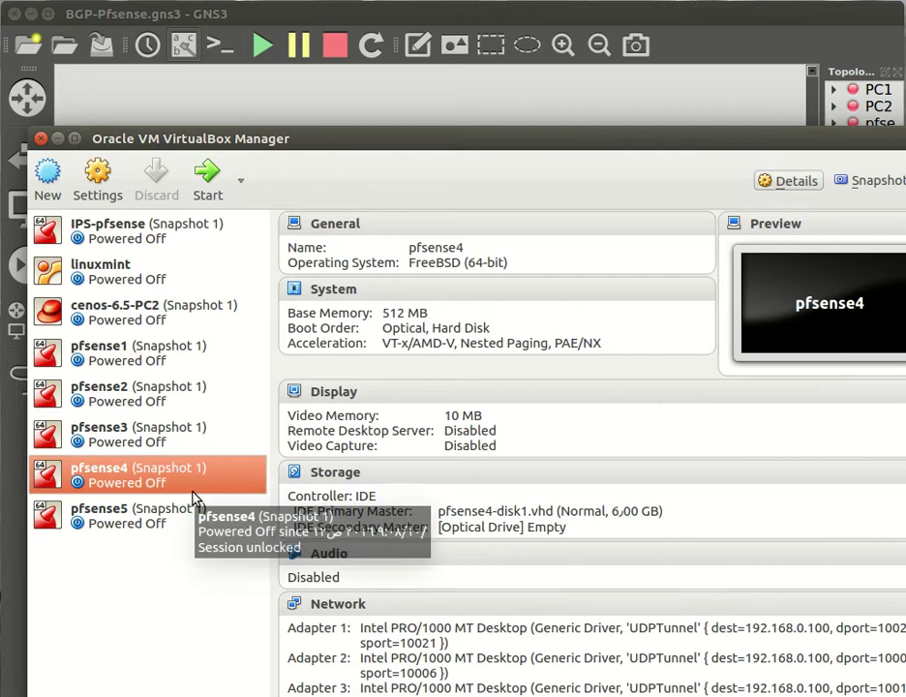
pyautogui.click(95, 196)
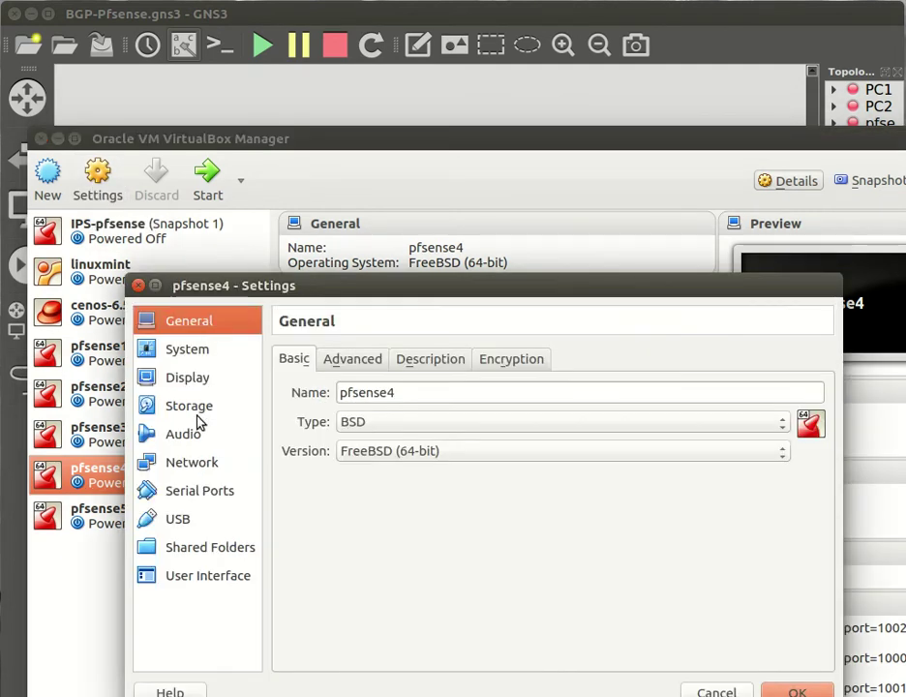
pyautogui.click(208, 463)
pyautogui.click(404, 362)
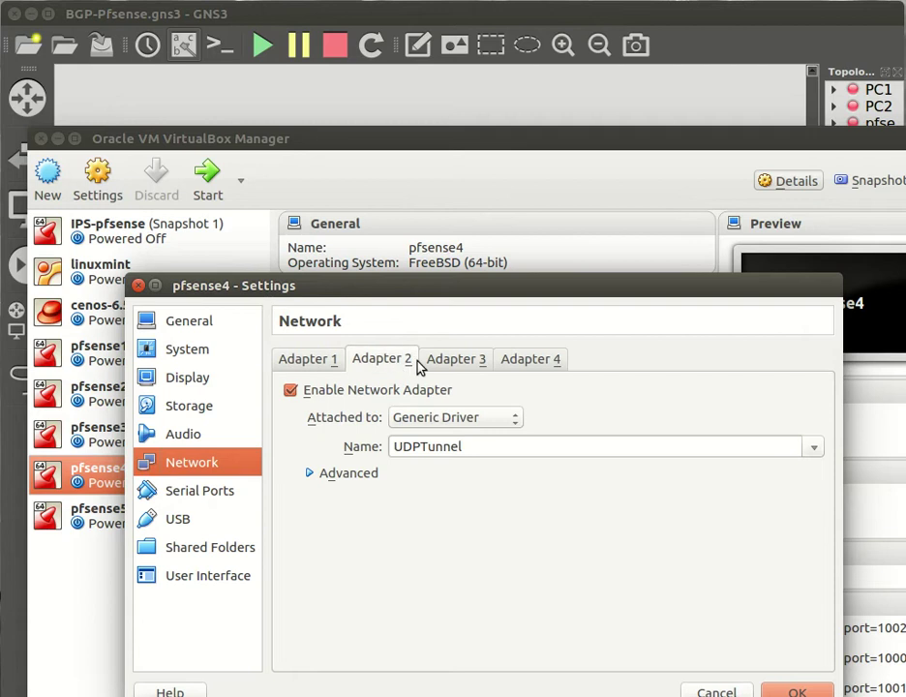
pyautogui.click(451, 362)
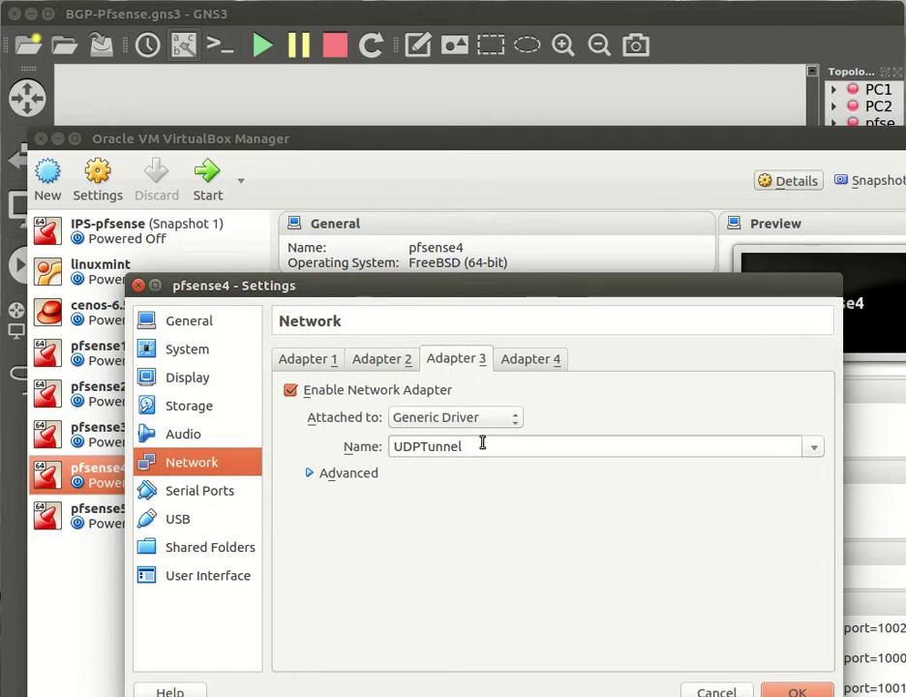
pyautogui.click(373, 359)
pyautogui.click(334, 362)
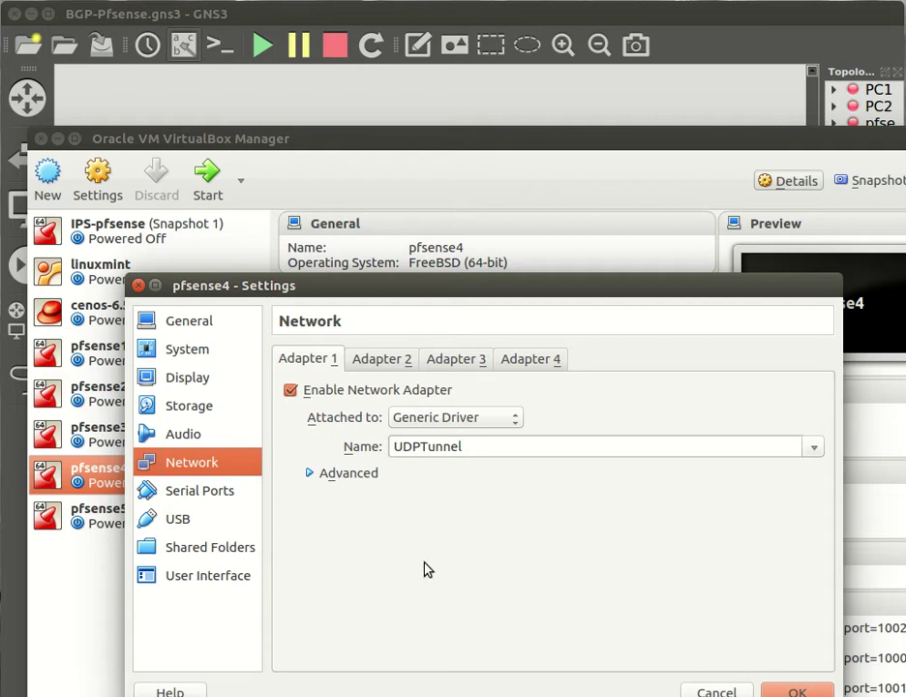
pyautogui.click(721, 691)
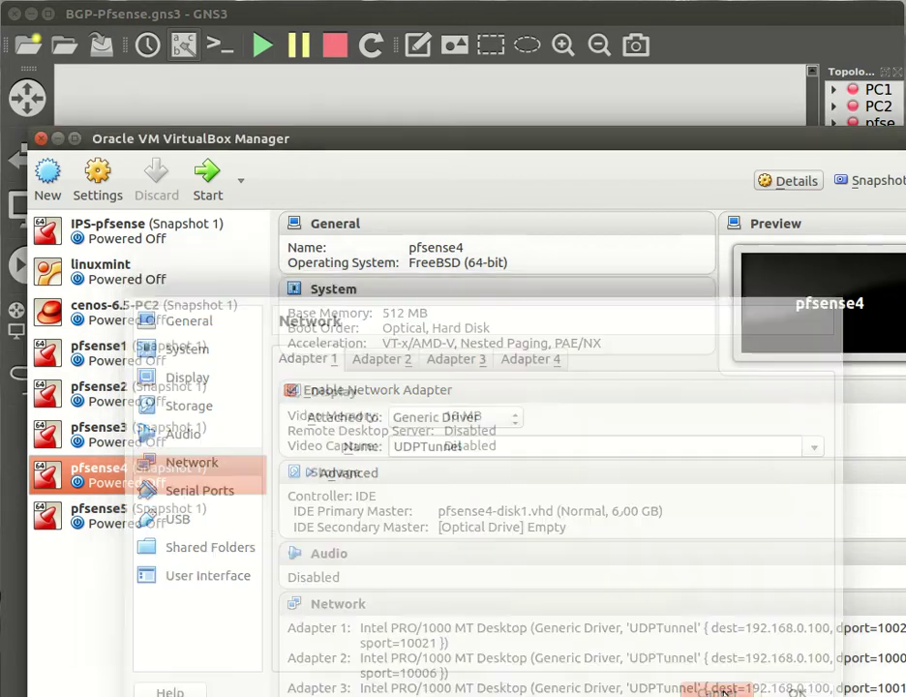
# Start cloning the pfsense5 virtual machine, naming the clone pfsense6 and reinitializing the MAC address of all network cards.
pyautogui.click(133, 517)
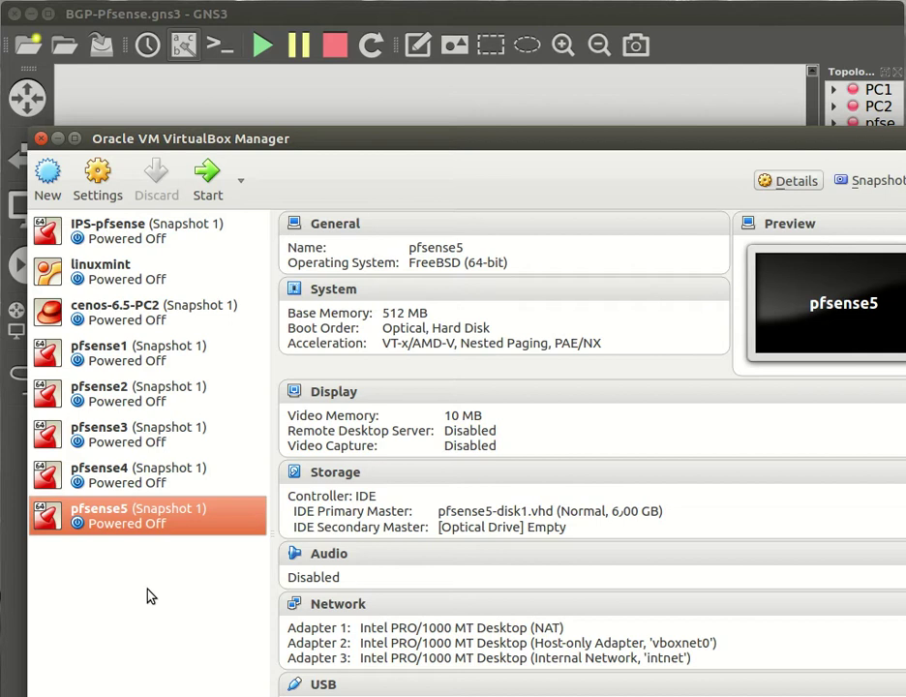
pyautogui.rightClick(129, 518)
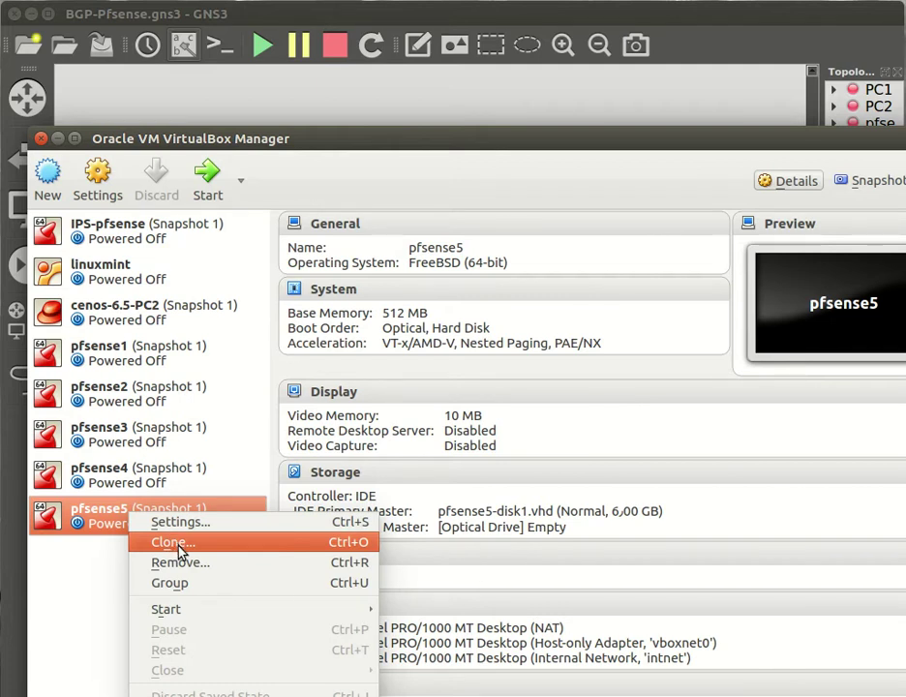
pyautogui.click(179, 545)
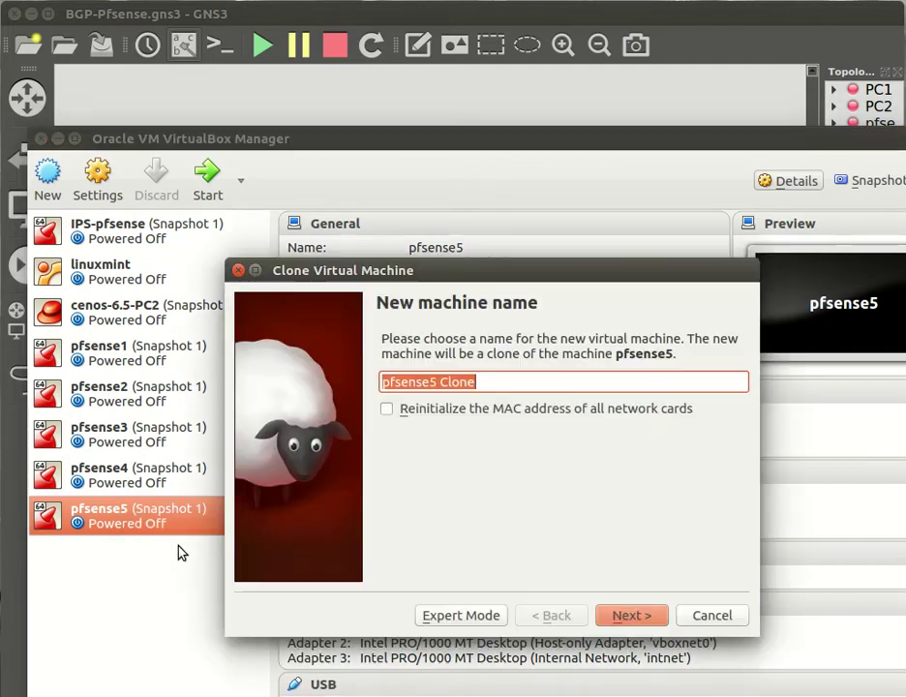
pyautogui.click(484, 386)
pyautogui.press('BackSpace')
pyautogui.press('BackSpace')
pyautogui.press('BackSpace')
pyautogui.press('BackSpace')
pyautogui.press('BackSpace')
pyautogui.press('BackSpace')
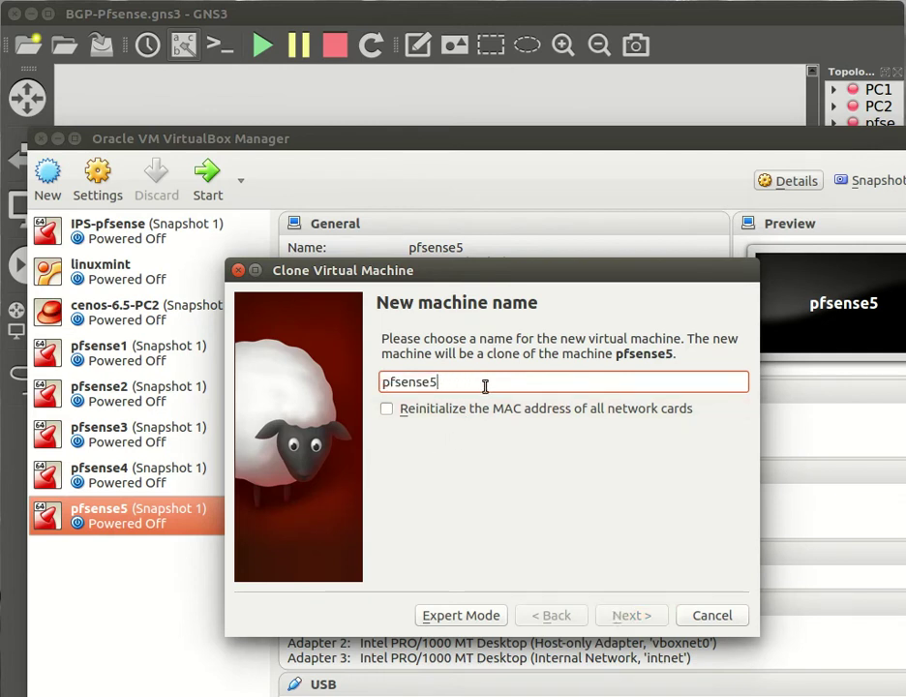
pyautogui.press('BackSpace')
pyautogui.write('6')
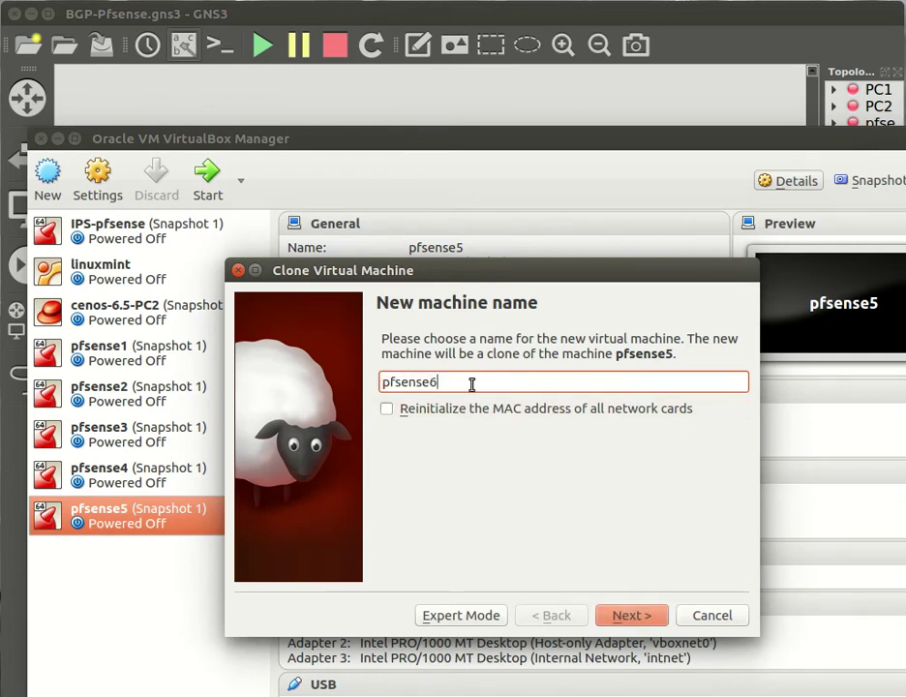
pyautogui.click(430, 410)
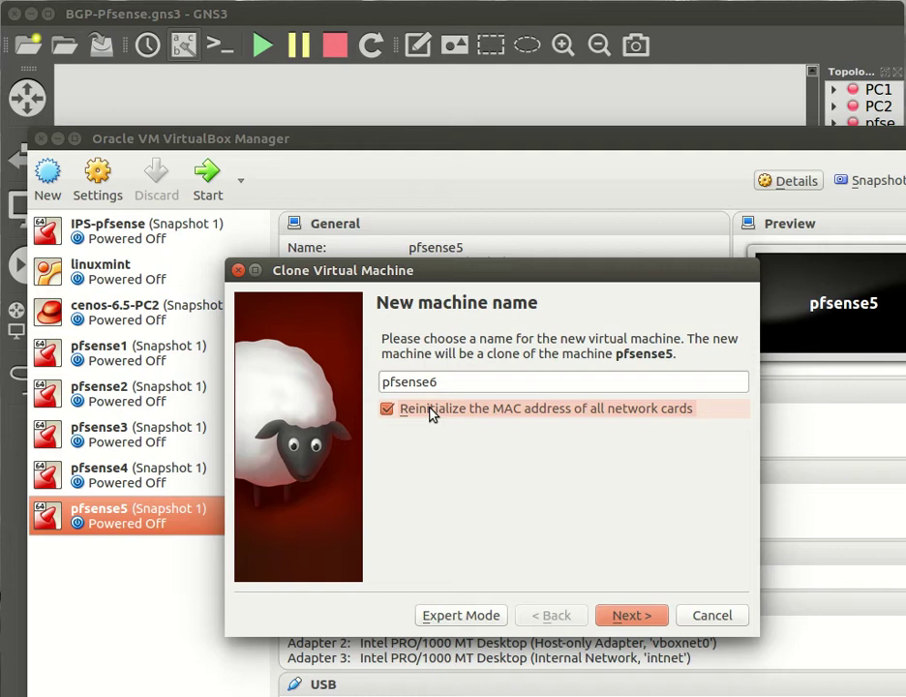
# Create the clone as a full clone that includes everything in the snapshot tree.
pyautogui.click(630, 617)
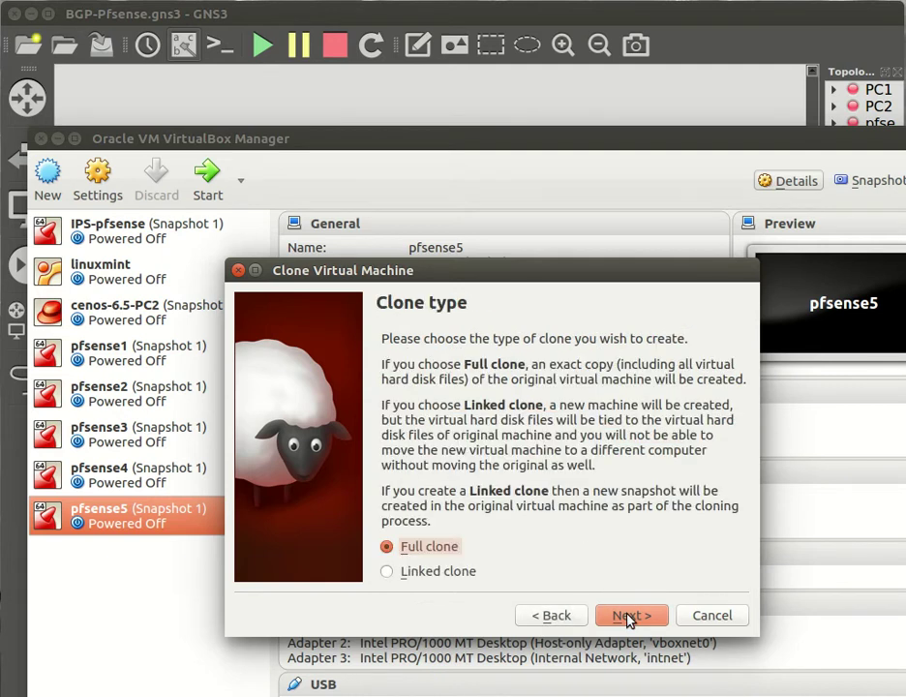
pyautogui.click(630, 617)
pyautogui.click(447, 517)
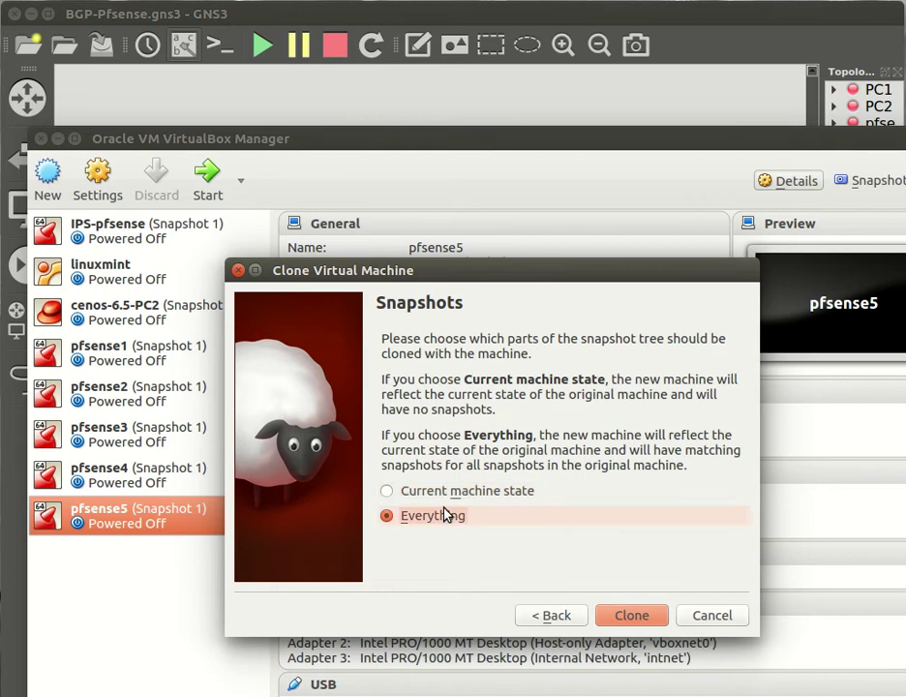
pyautogui.click(631, 615)
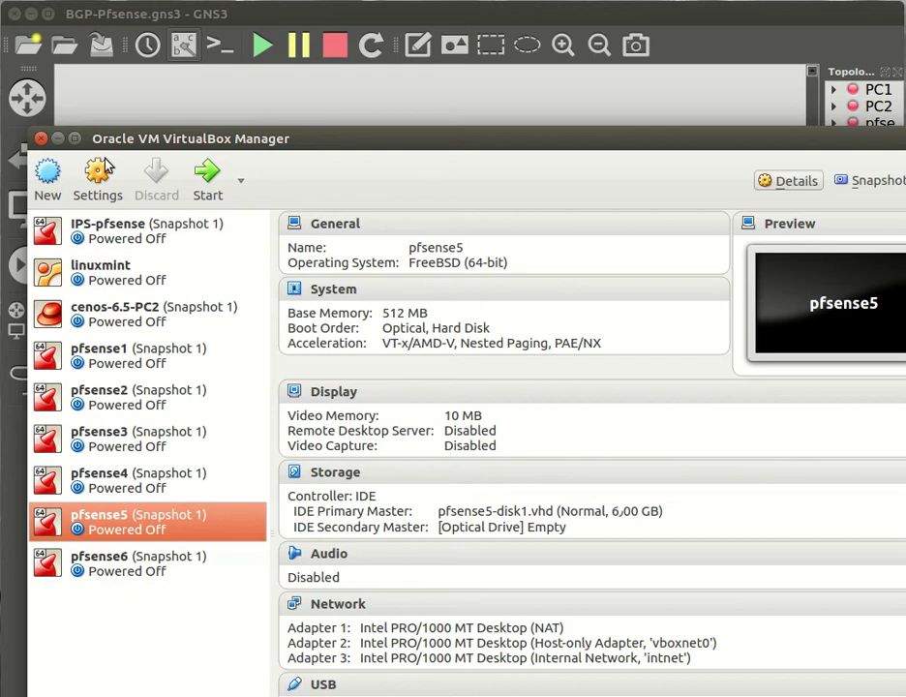
# Switch to GNS3 and add a new VirtualBox VM template based on the pfsense6 virtual machine in the preferences.
pyautogui.click(58, 138)
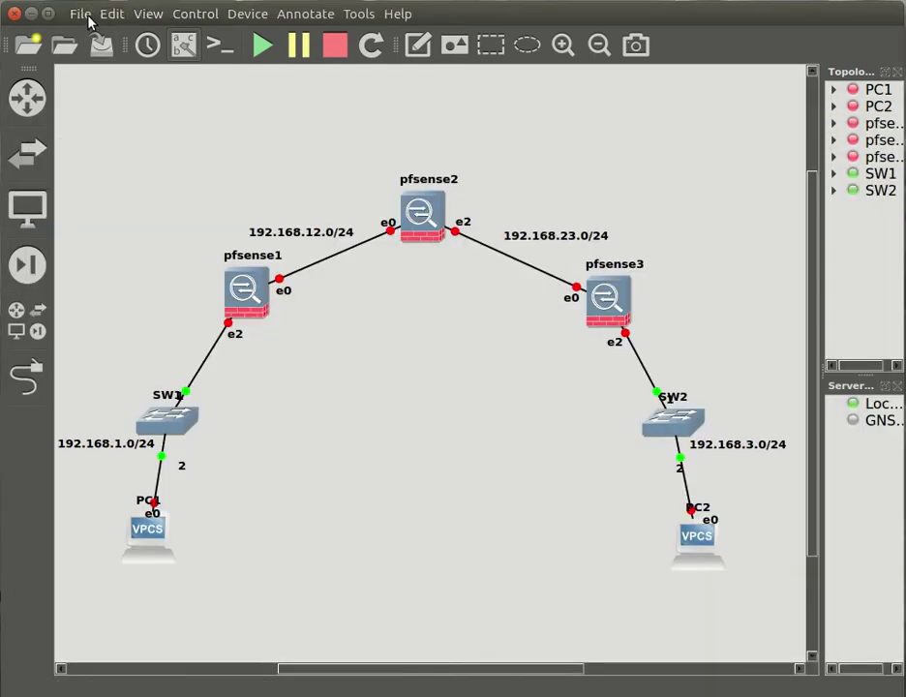
pyautogui.click(115, 18)
pyautogui.click(137, 82)
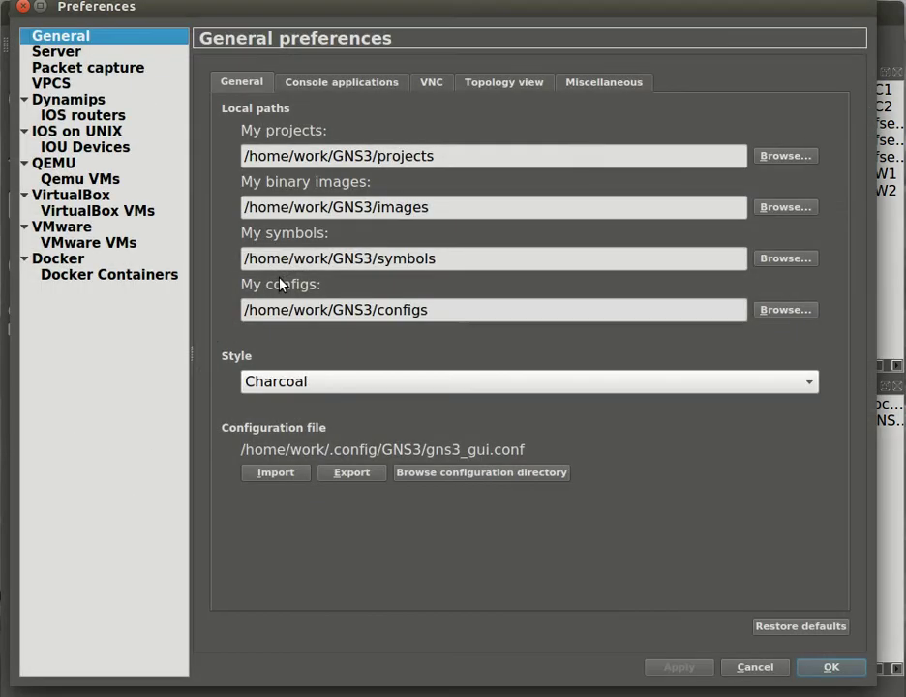
pyautogui.click(87, 213)
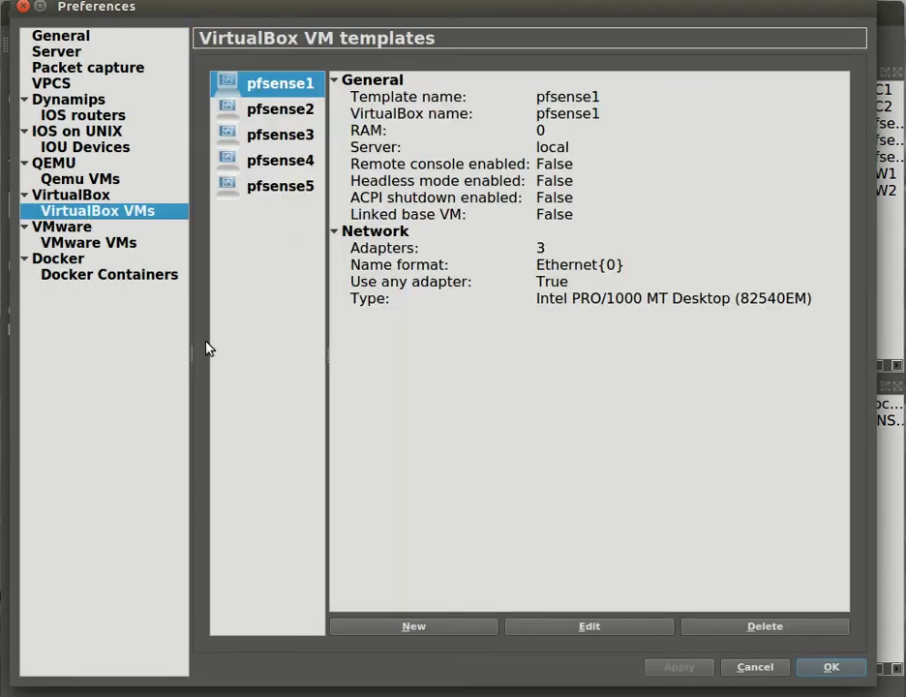
pyautogui.click(423, 624)
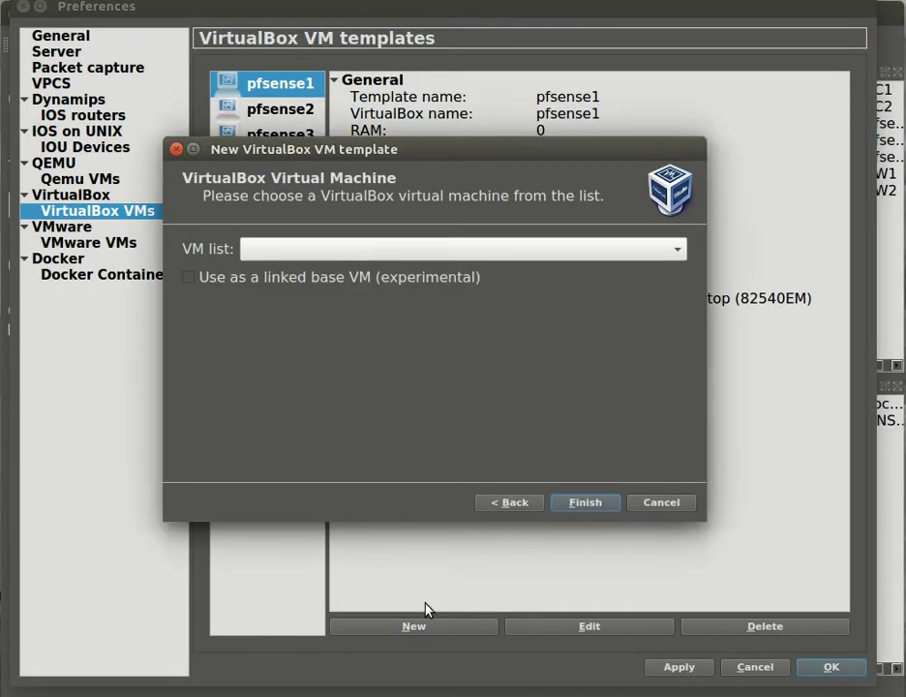
pyautogui.click(416, 250)
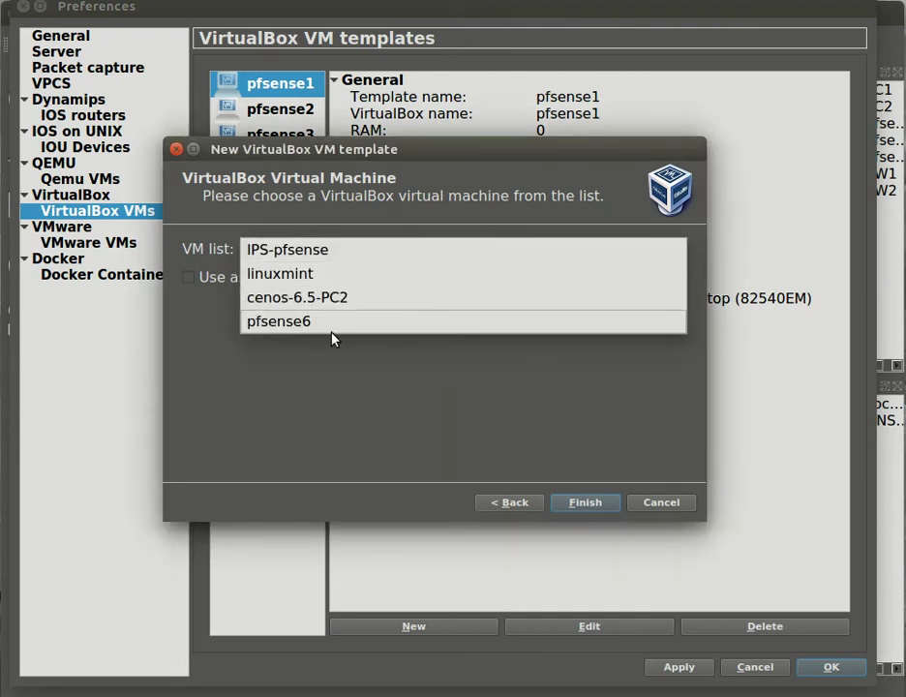
pyautogui.click(299, 329)
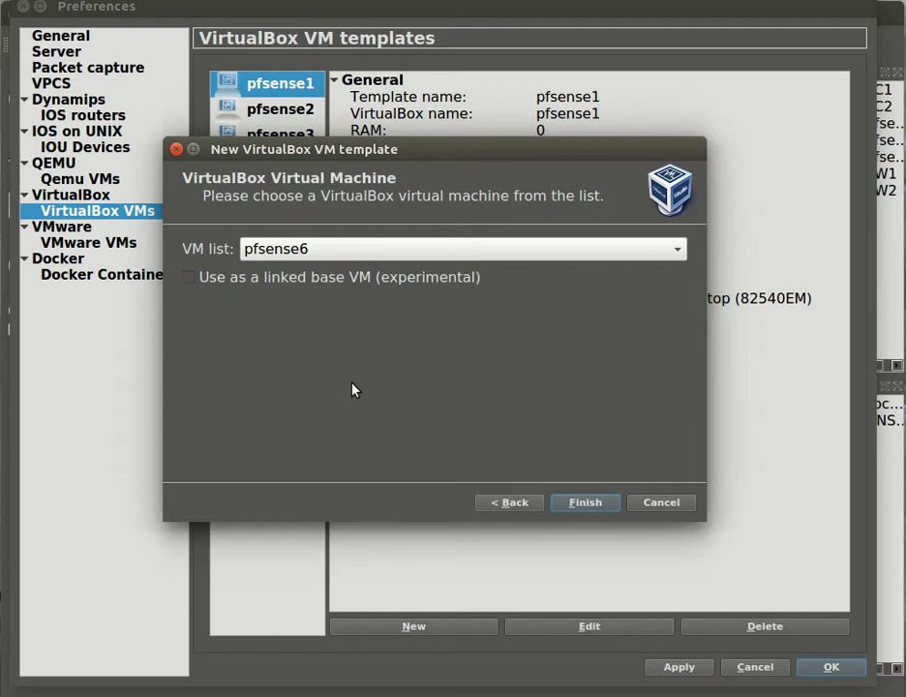
pyautogui.click(599, 508)
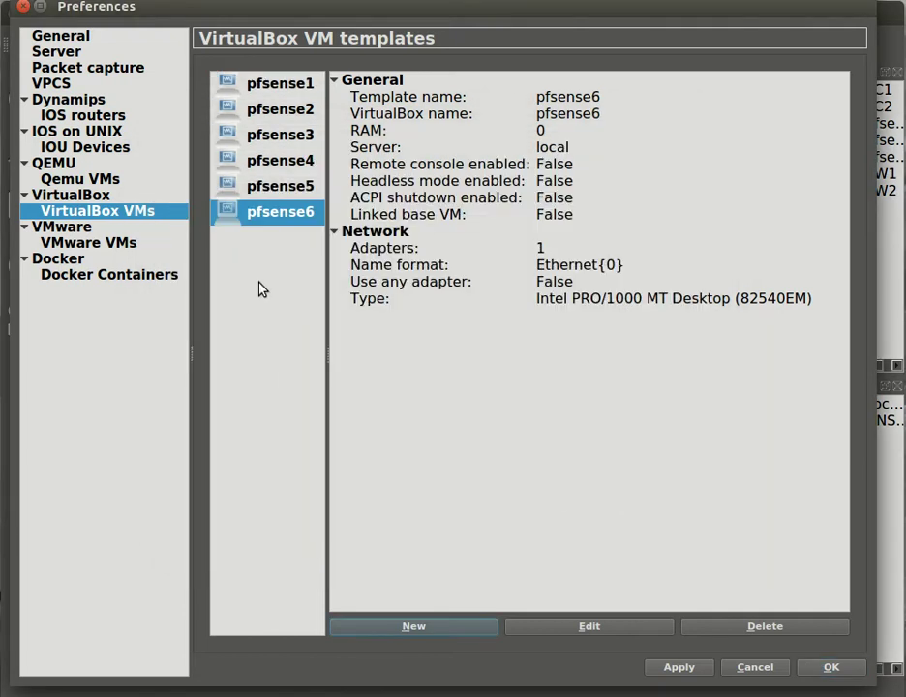
# Set the pfsense6 template to 3 network adapters, allow GNS3 to use any configured VirtualBox adapter, and save the preferences.
pyautogui.click(265, 232)
pyautogui.click(268, 194)
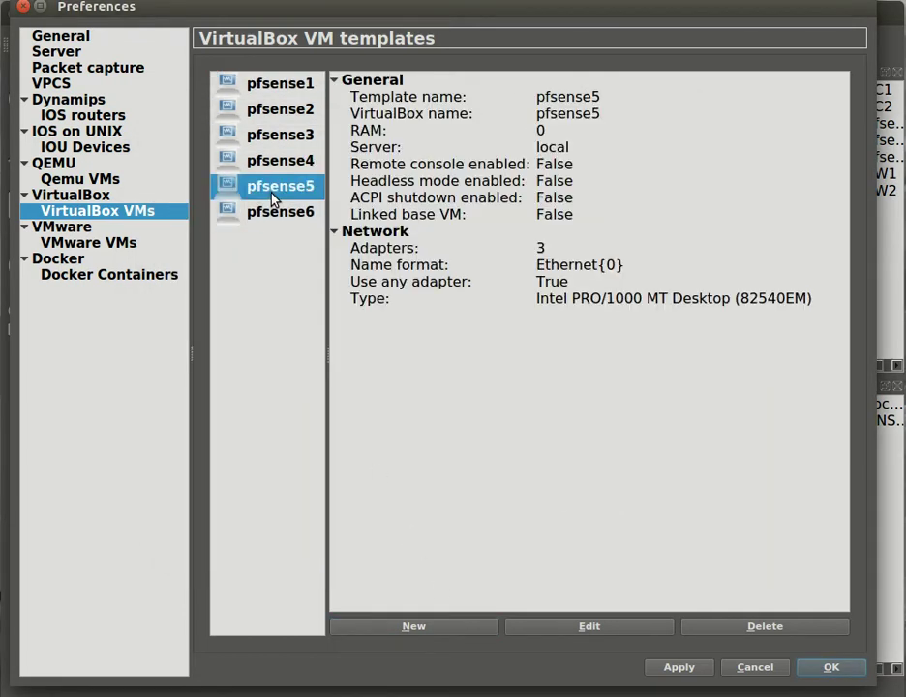
pyautogui.click(273, 215)
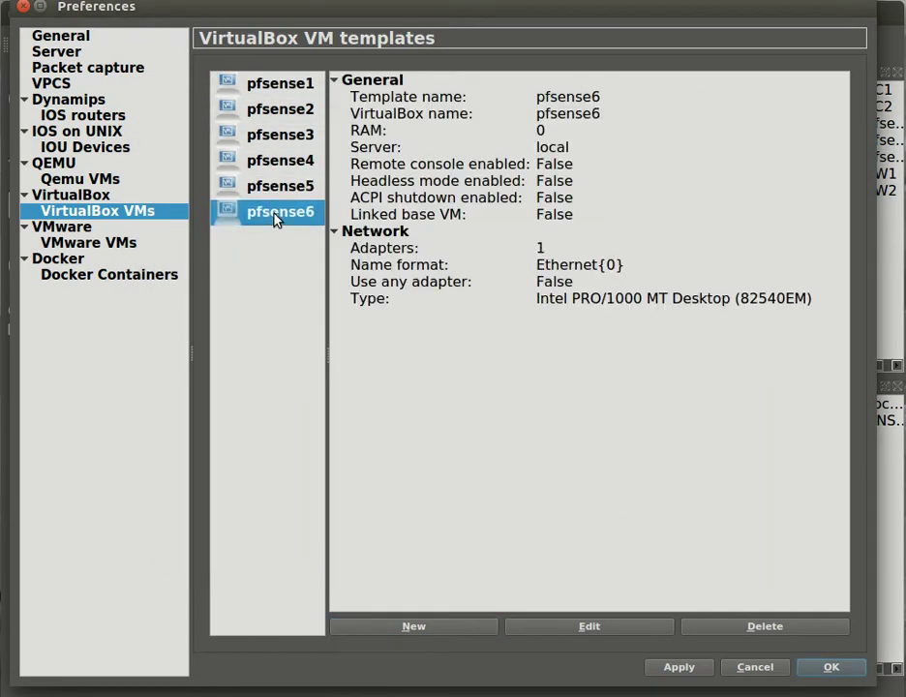
pyautogui.click(584, 628)
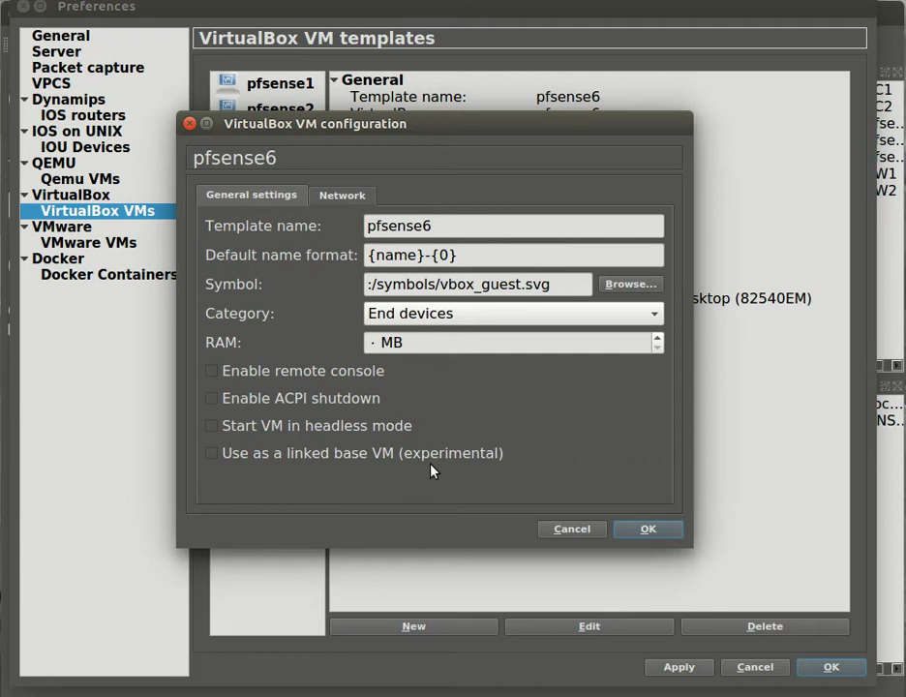
pyautogui.click(337, 196)
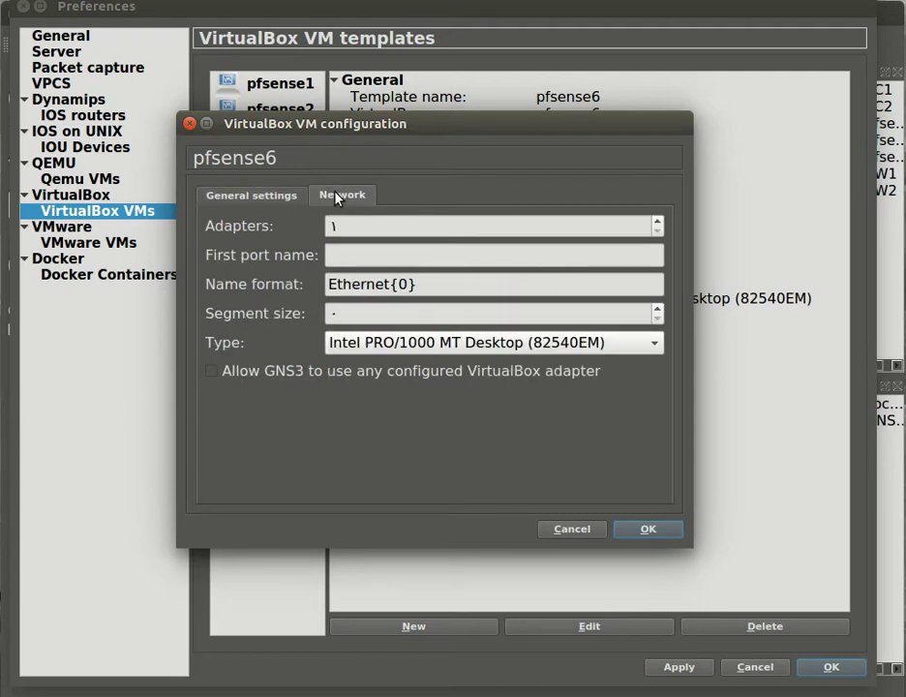
pyautogui.doubleClick(651, 224)
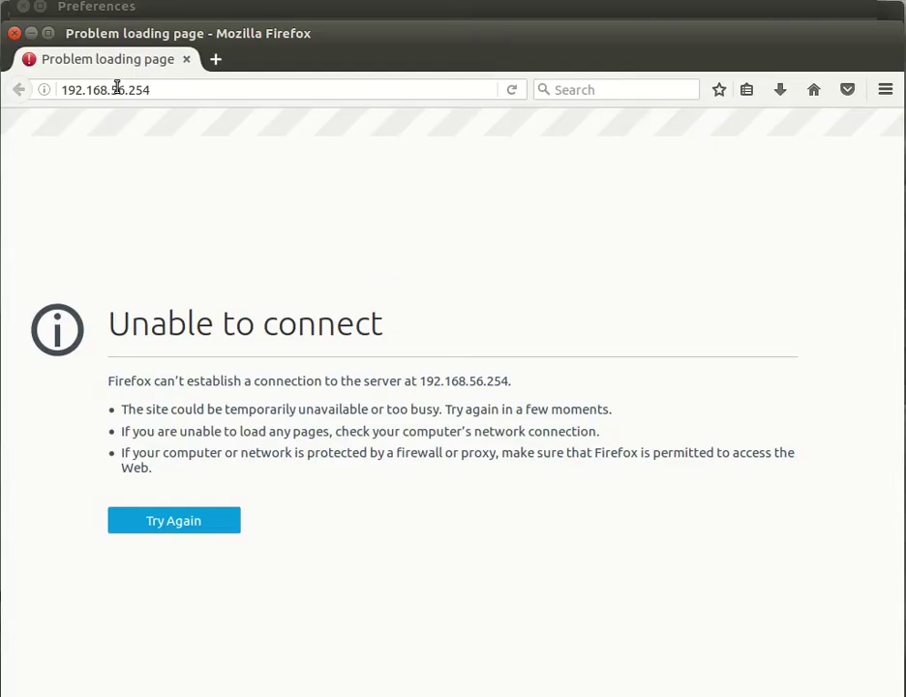
pyautogui.click(81, 9)
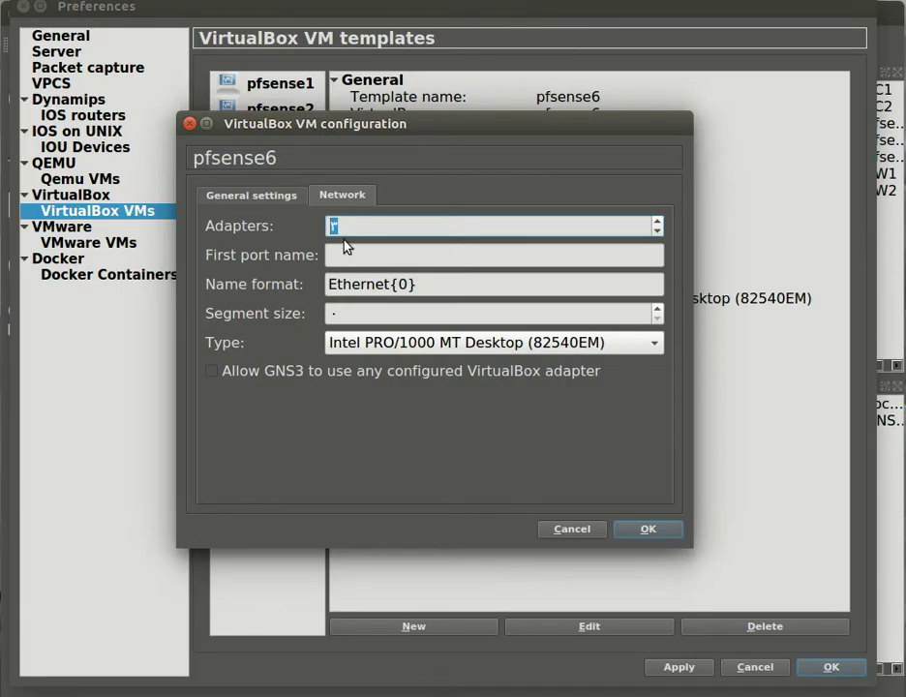
pyautogui.click(289, 373)
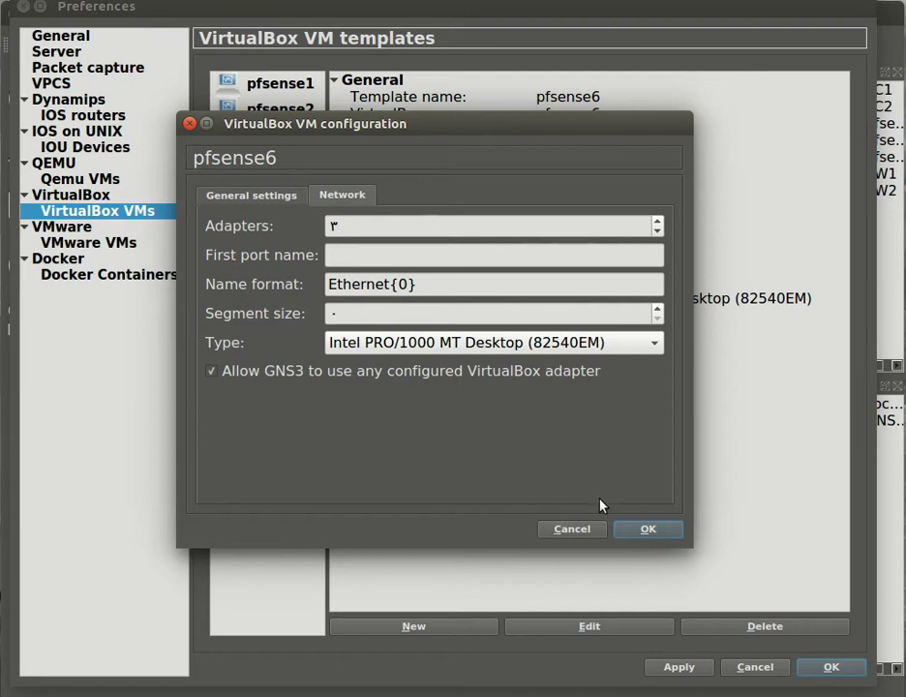
pyautogui.click(645, 531)
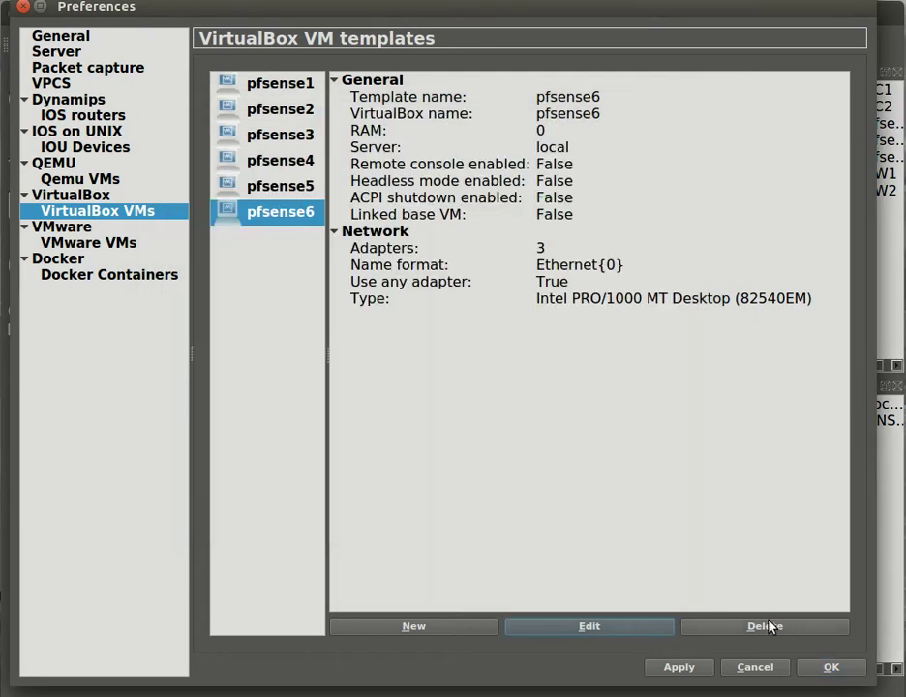
pyautogui.click(682, 674)
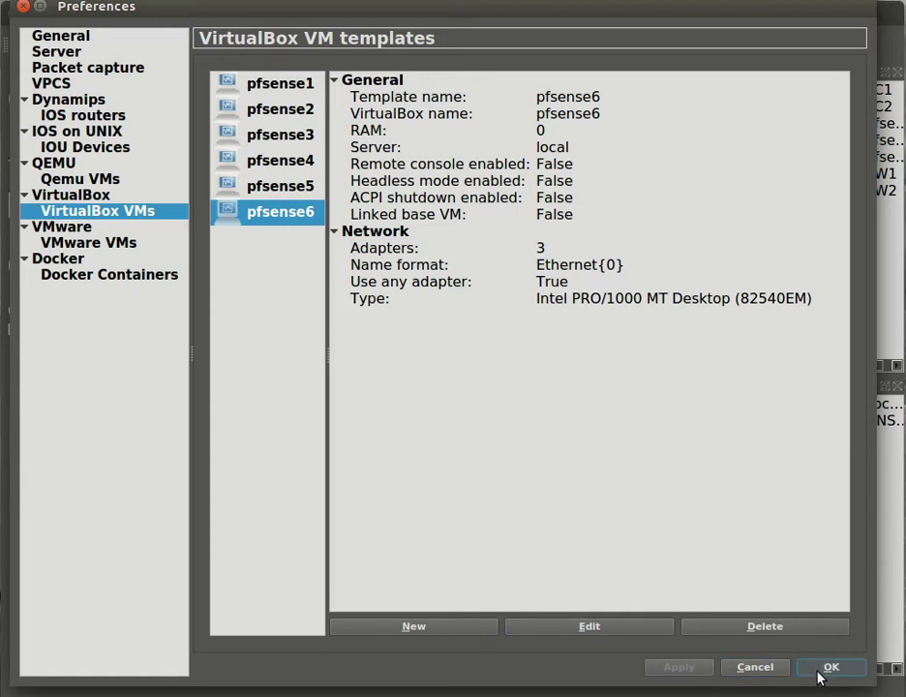
pyautogui.click(821, 671)
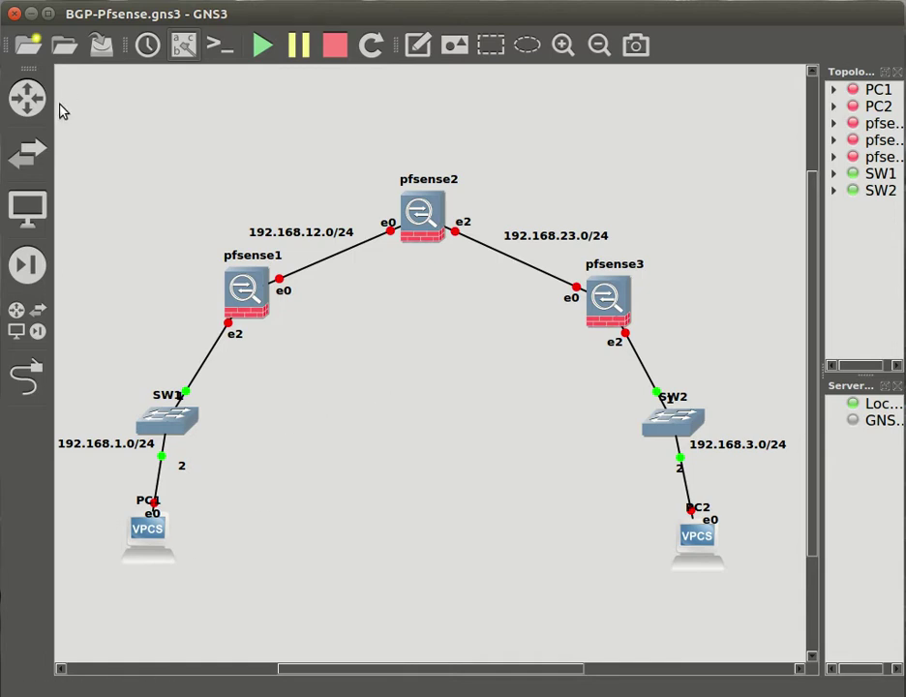
# Add a pfsense6 end device to the empty area of the topology between SW1 and SW2.
pyautogui.click(27, 208)
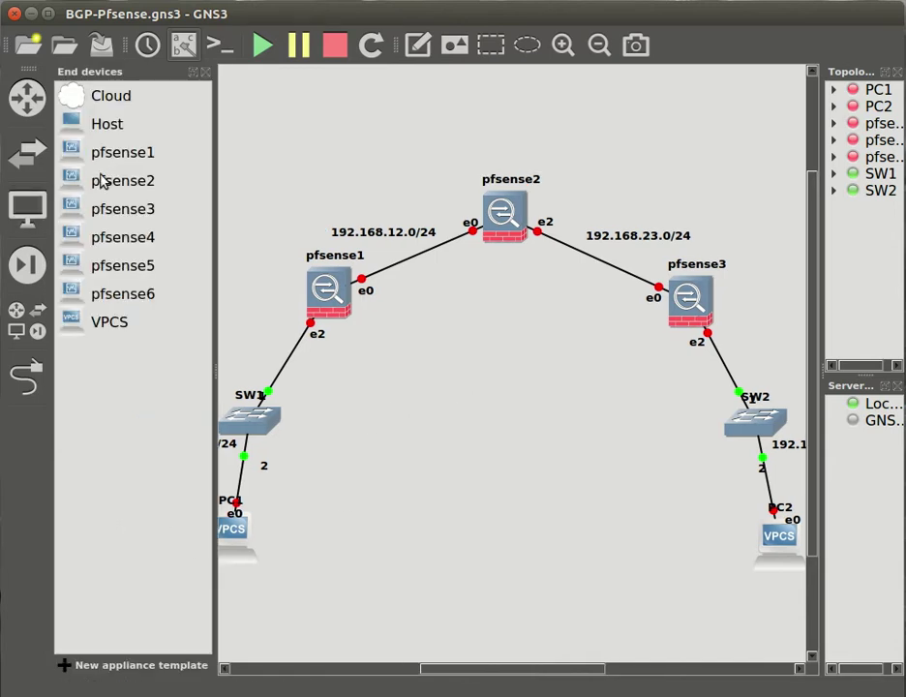
pyautogui.moveTo(119, 293); pyautogui.dragTo(487, 438)
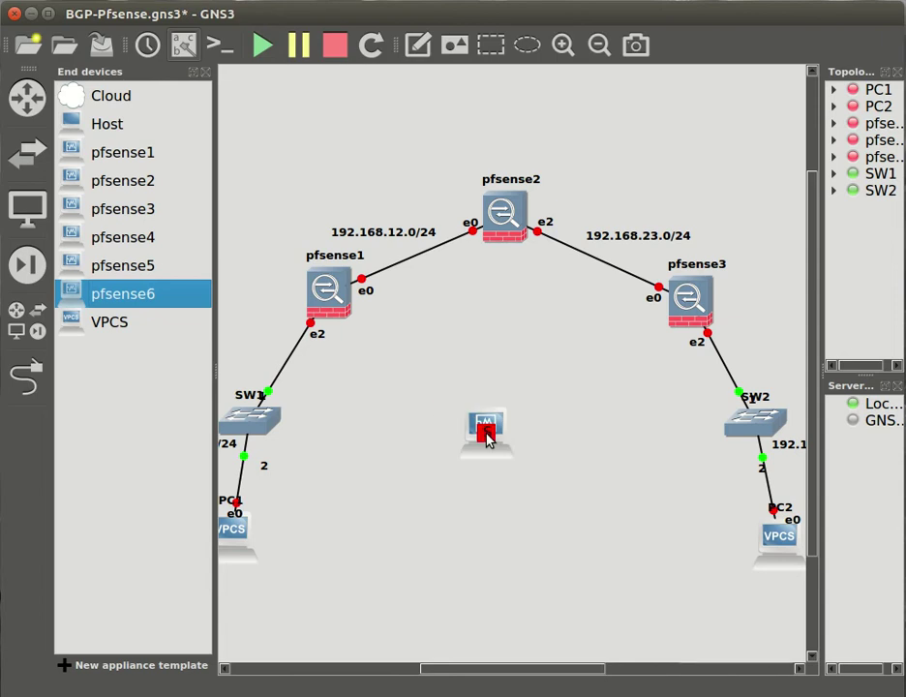
# Add pfsense5 and pfsense4 on either side of pfsense6, and link Ethernet0 of pfsense4 to Ethernet0 of pfsense6.
pyautogui.moveTo(126, 265); pyautogui.dragTo(570, 445)
pyautogui.moveTo(121, 238); pyautogui.dragTo(422, 454)
pyautogui.click(30, 375)
pyautogui.click(416, 453)
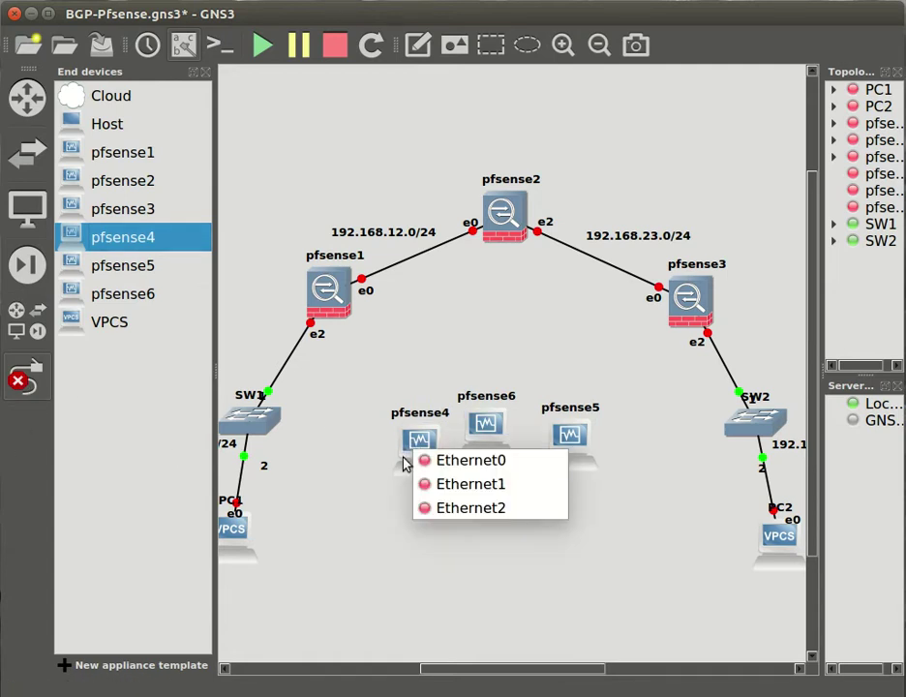
pyautogui.click(449, 461)
pyautogui.click(484, 424)
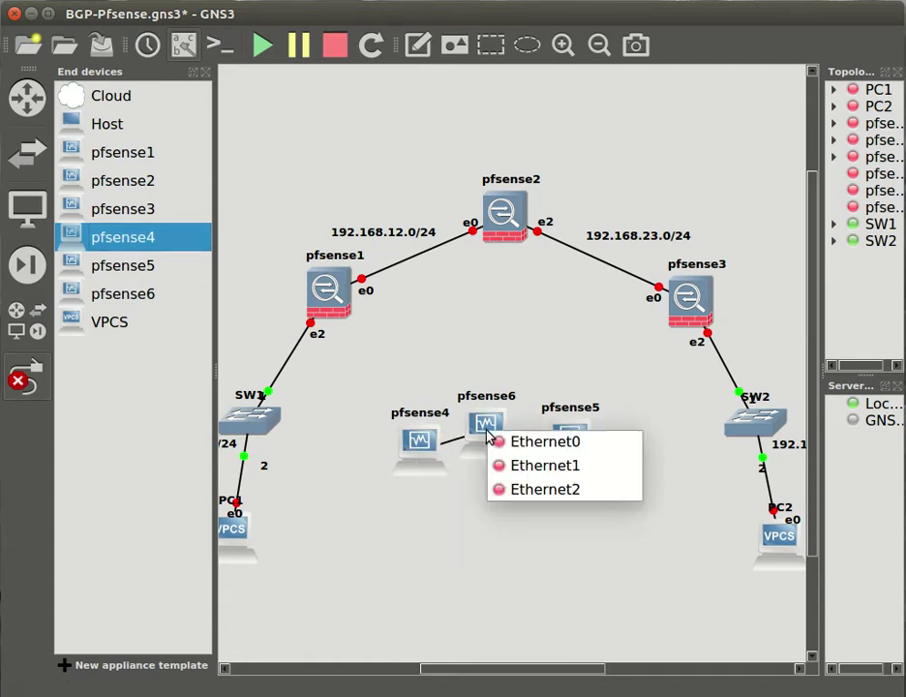
pyautogui.click(495, 437)
# Link Ethernet2 of pfsense6 to Ethernet0 of pfsense5, and move pfsense4 and pfsense5 farther away from pfsense6.
pyautogui.click(486, 431)
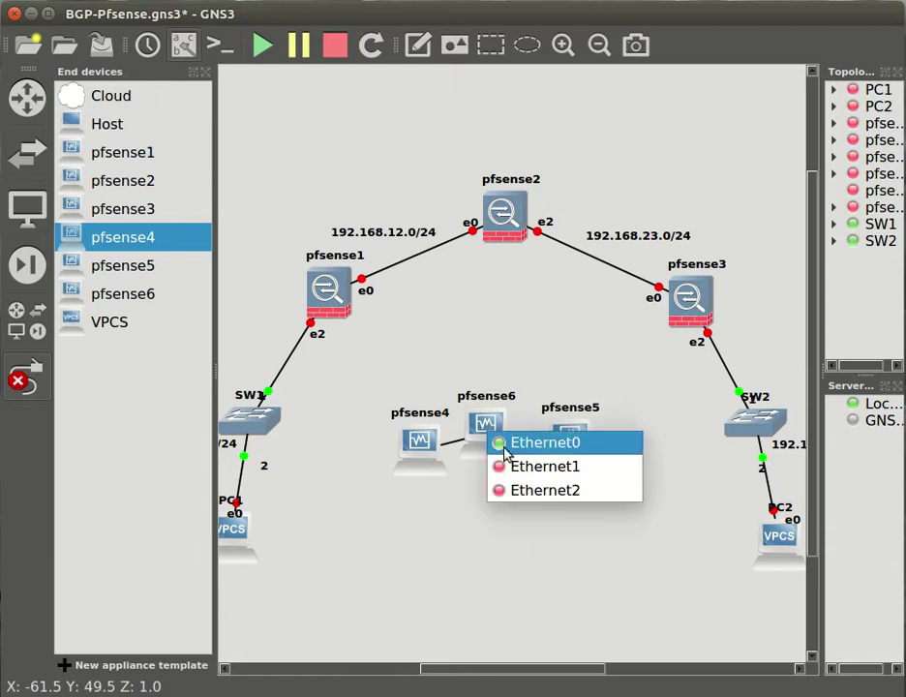
pyautogui.click(520, 488)
pyautogui.click(561, 447)
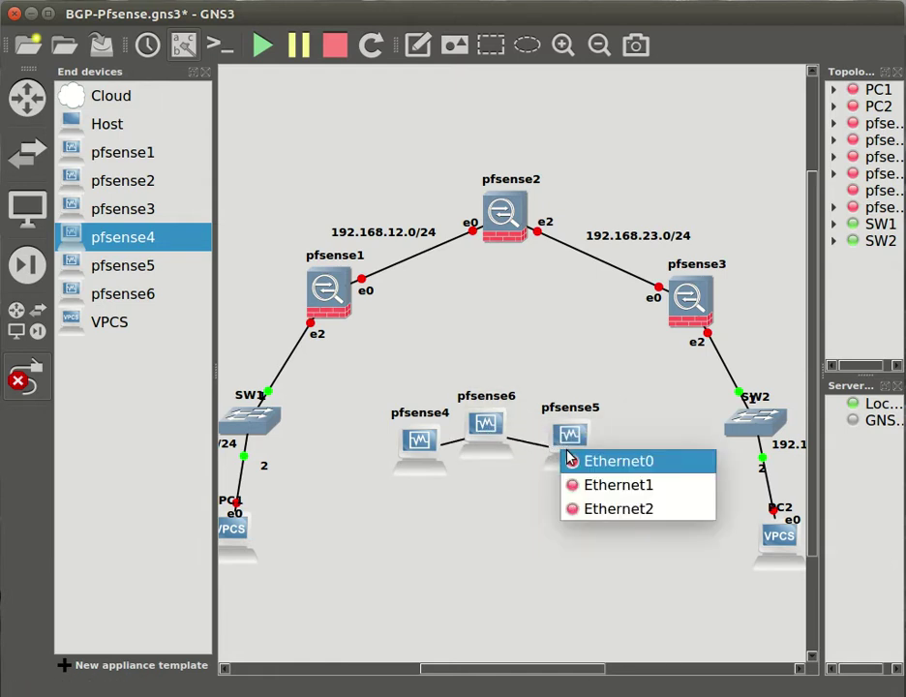
pyautogui.click(587, 463)
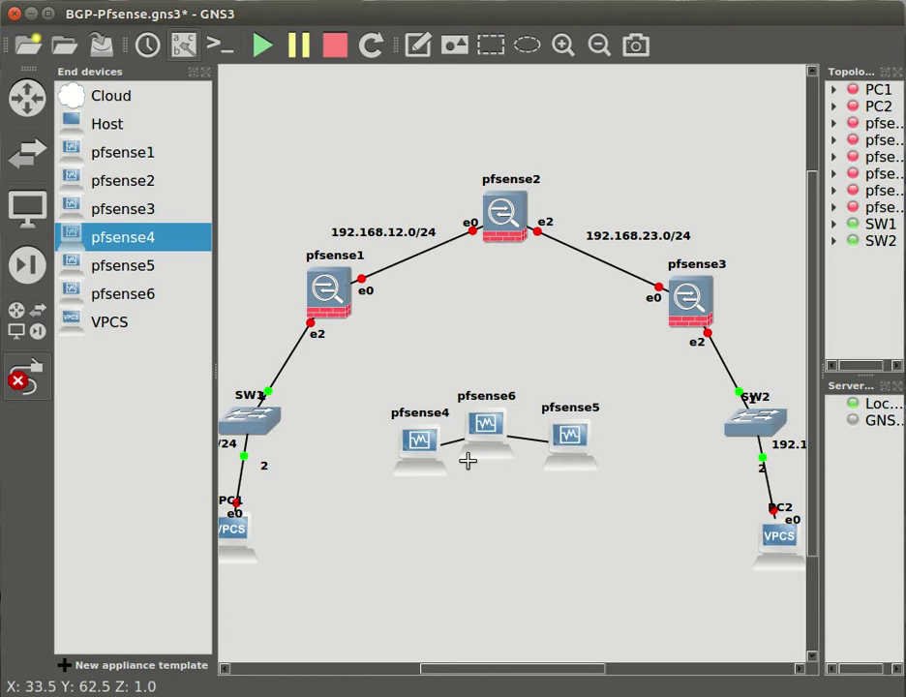
pyautogui.click(49, 382)
pyautogui.moveTo(419, 443); pyautogui.dragTo(338, 427)
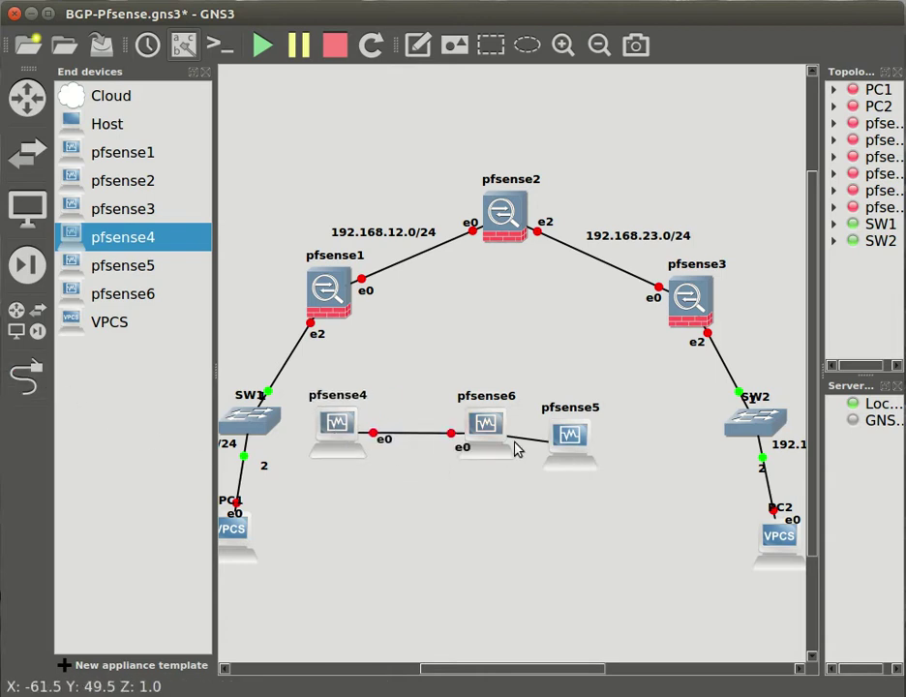
pyautogui.moveTo(576, 456); pyautogui.dragTo(623, 446)
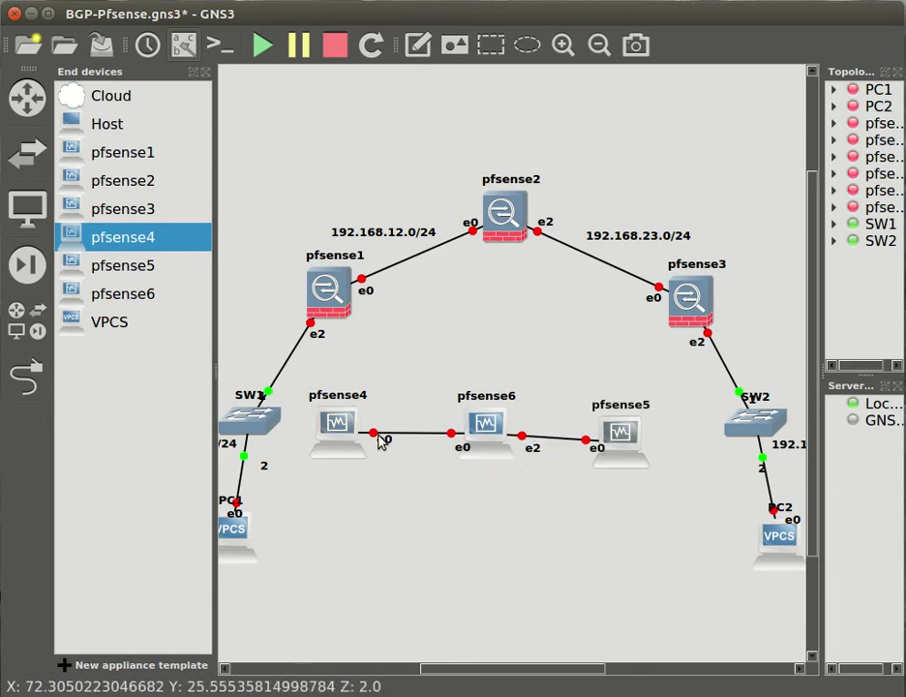
# Check which Ethernet ports are used and free on pfsense4, pfsense6 and pfsense5 without adding a link.
pyautogui.moveTo(353, 429)
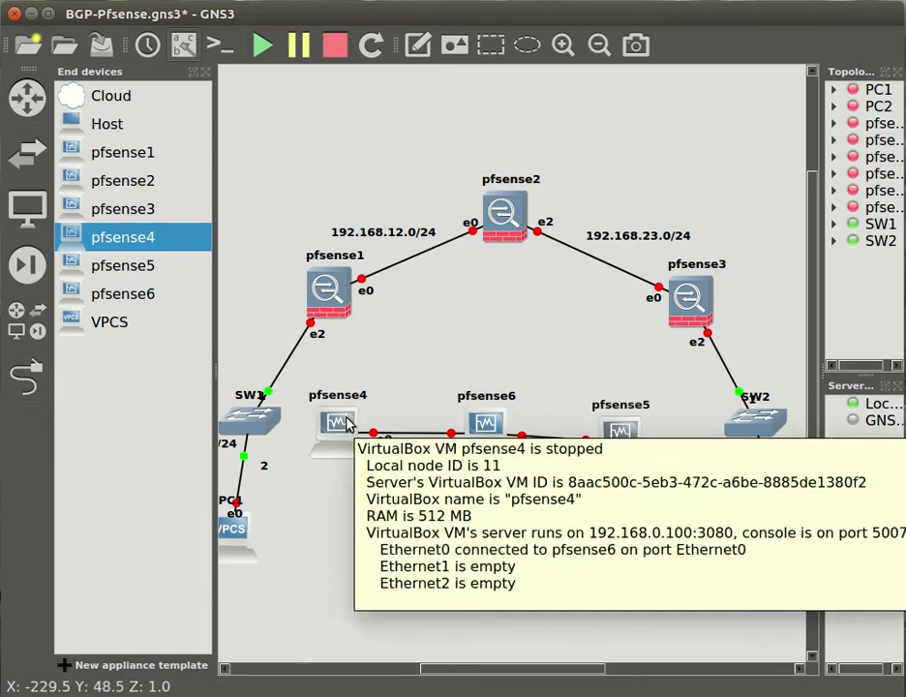
pyautogui.click(27, 378)
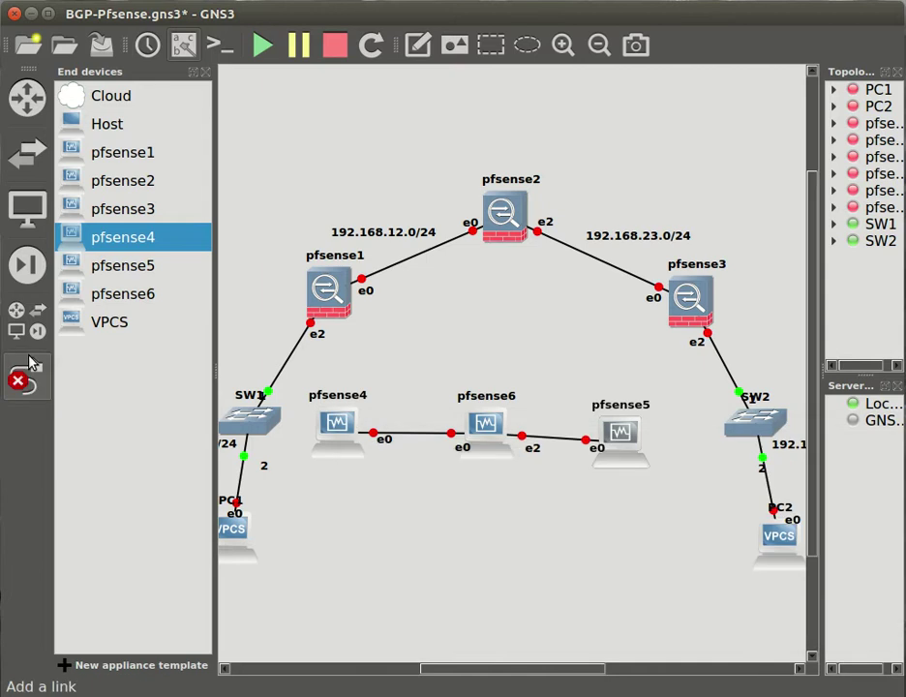
pyautogui.click(351, 444)
pyautogui.click(316, 488)
pyautogui.click(494, 442)
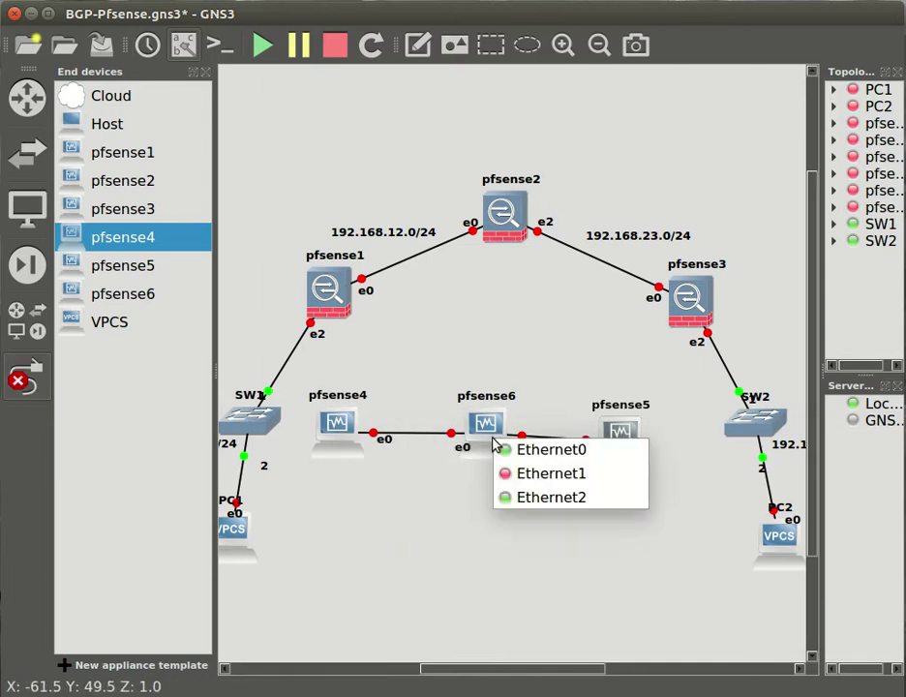
pyautogui.click(441, 485)
pyautogui.click(616, 448)
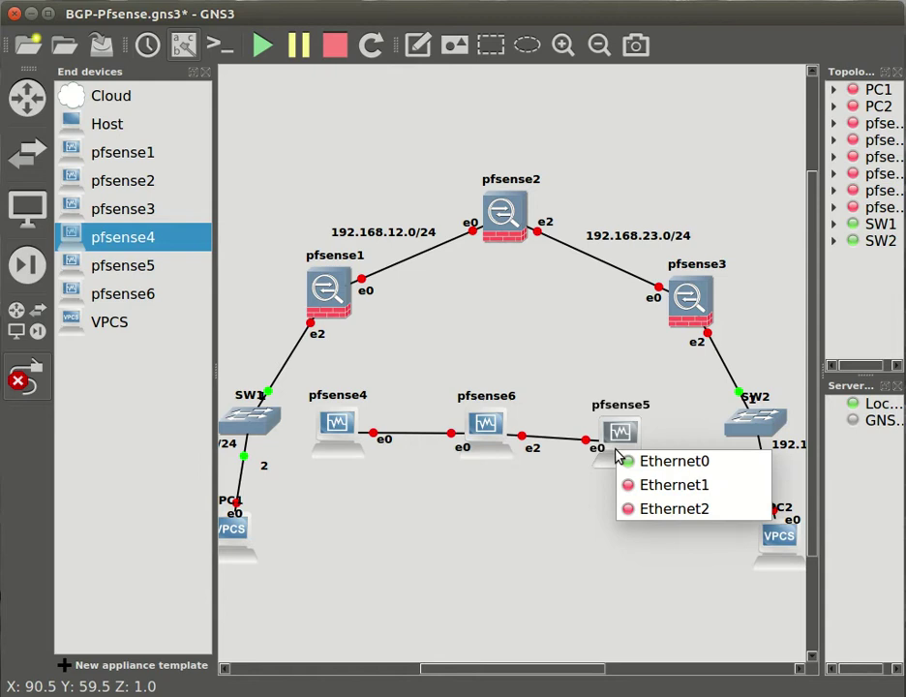
pyautogui.click(552, 491)
pyautogui.click(27, 377)
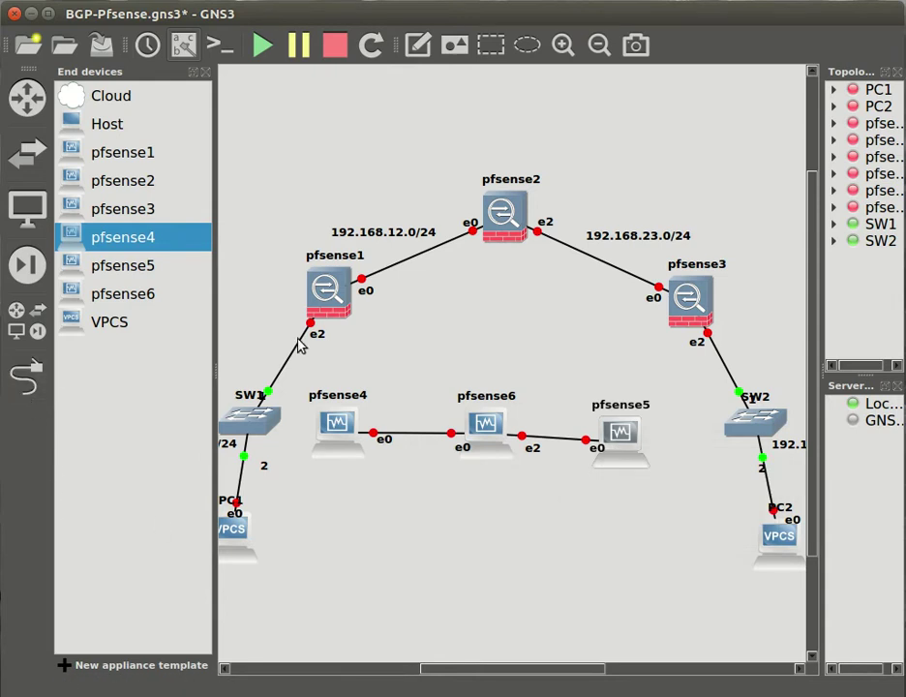
# Check which Ethernet ports are used and free on pfsense1, pfsense2 and pfsense3 without adding a link.
pyautogui.click(27, 378)
pyautogui.click(338, 303)
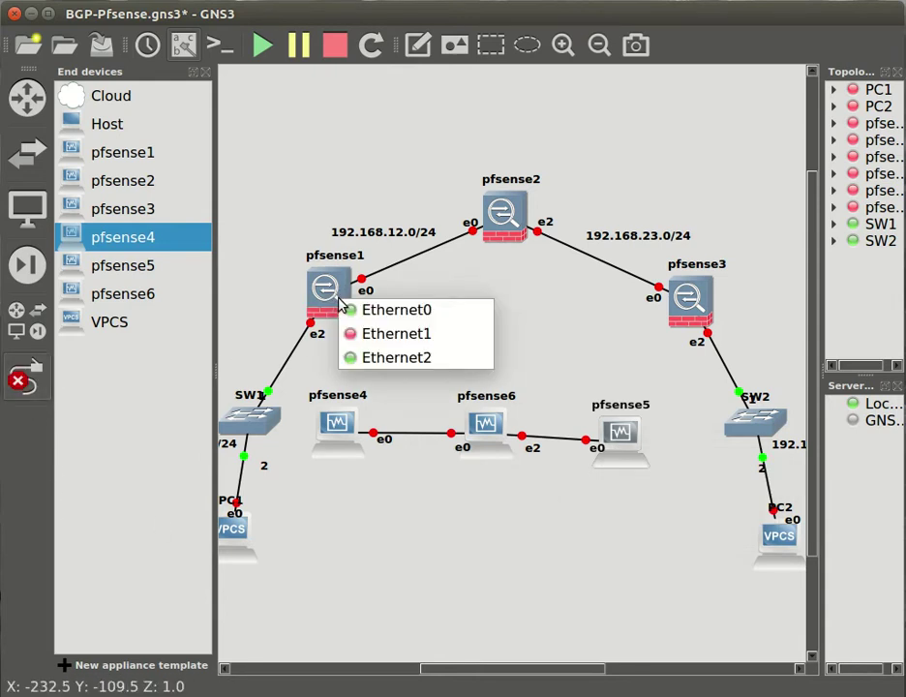
pyautogui.click(524, 238)
pyautogui.click(523, 238)
pyautogui.click(433, 293)
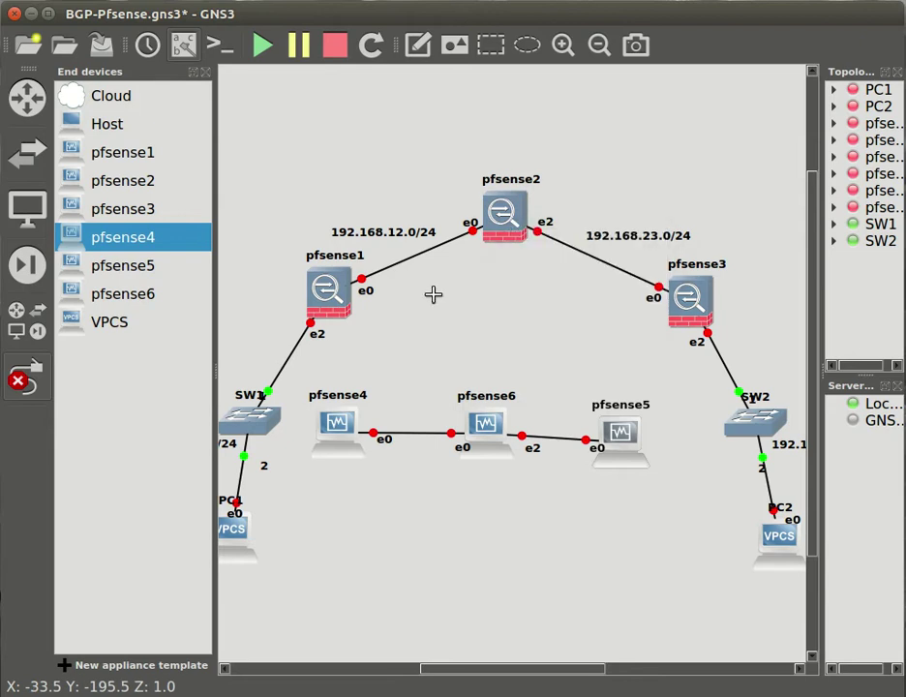
pyautogui.click(685, 310)
pyautogui.click(685, 310)
pyautogui.press('Escape')
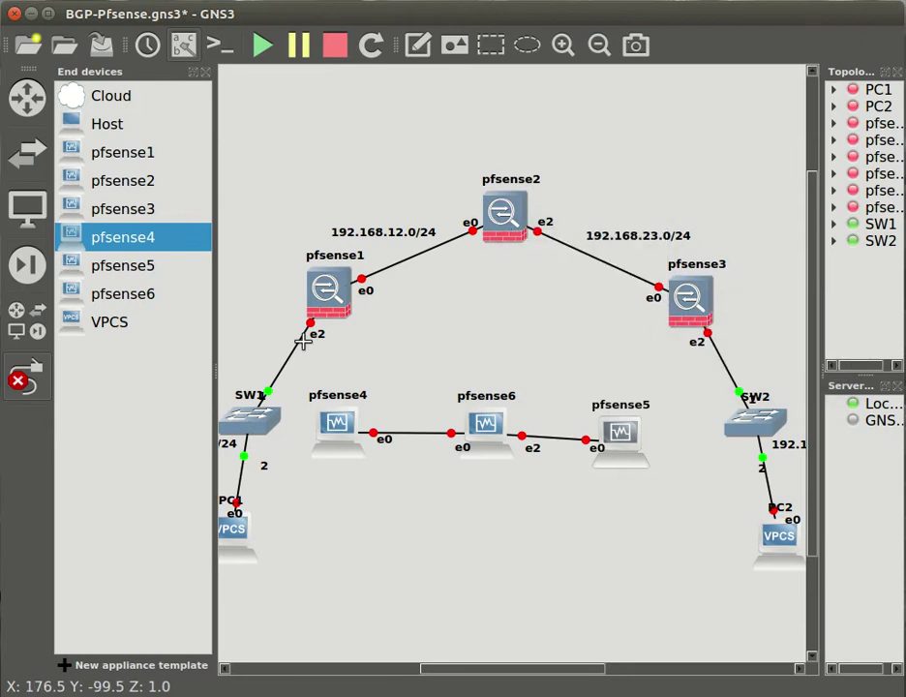
pyautogui.click(35, 375)
# Delete the linked pfsense4, pfsense6 and pfsense5 nodes permanently from the topology.
pyautogui.moveTo(324, 516); pyautogui.dragTo(625, 422)
pyautogui.press('Delete')
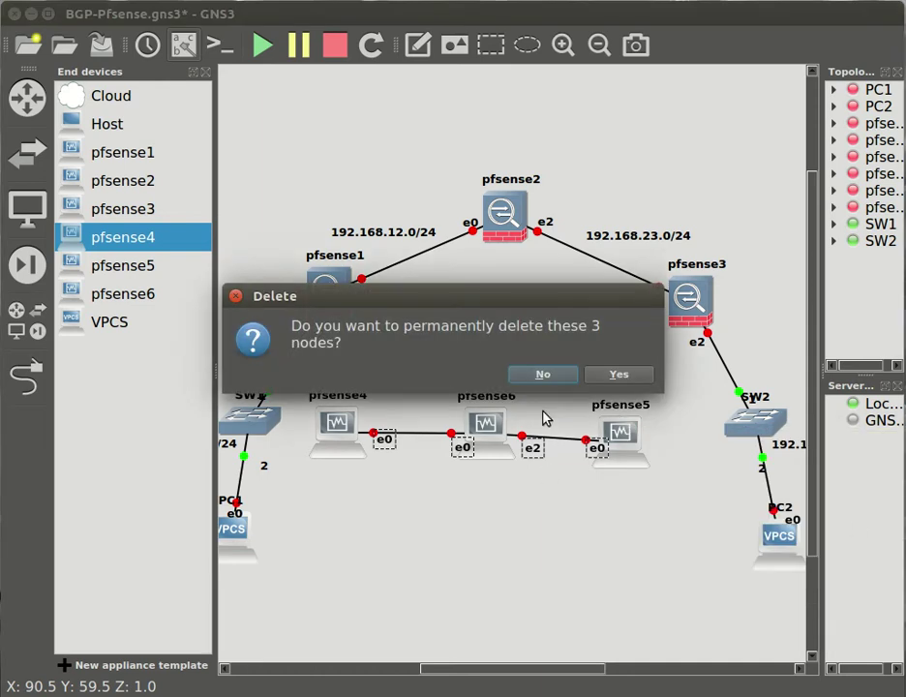
pyautogui.click(620, 375)
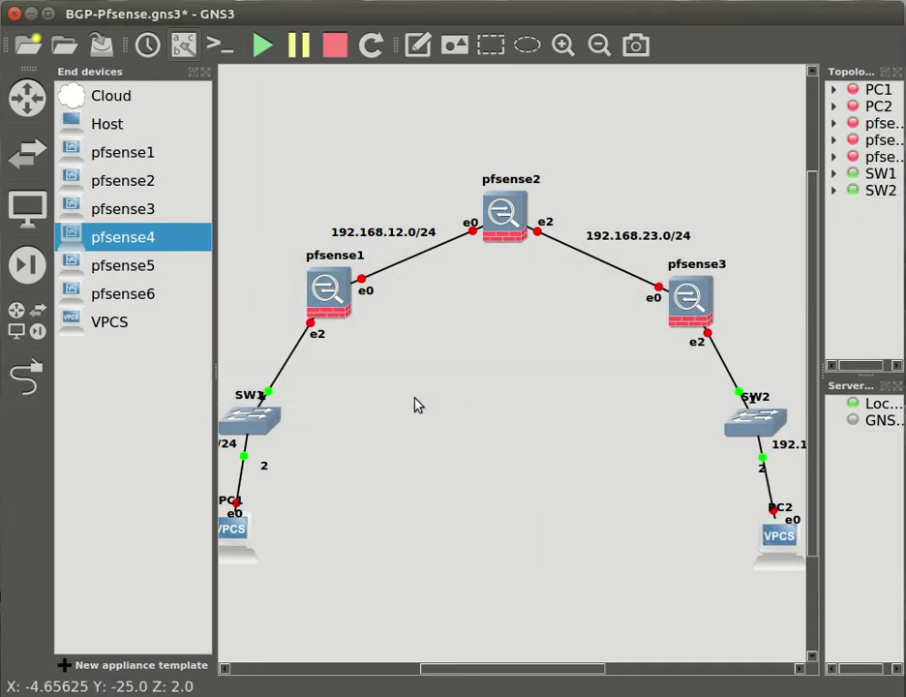
# Add a VPCS node on the local server to the empty area between SW1 and SW2, and delete it again.
pyautogui.moveTo(111, 323); pyautogui.dragTo(481, 481)
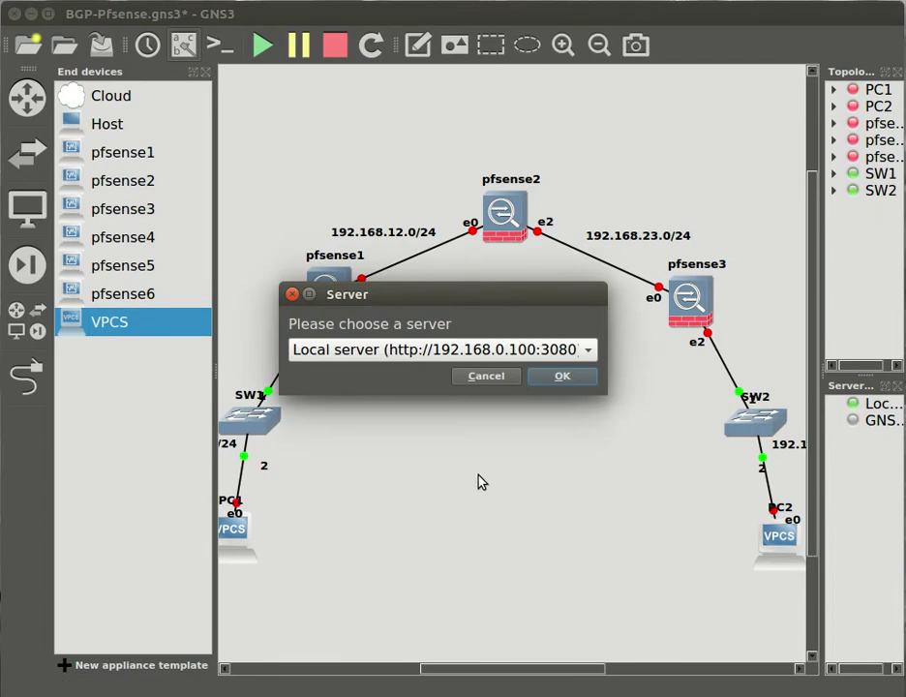
pyautogui.click(556, 380)
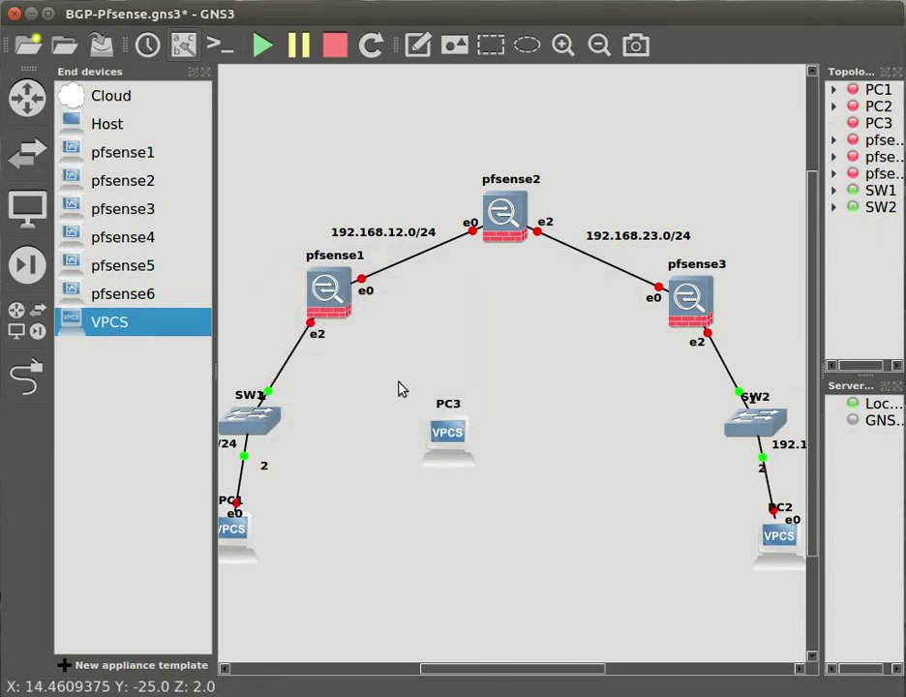
pyautogui.moveTo(398, 382); pyautogui.dragTo(536, 519)
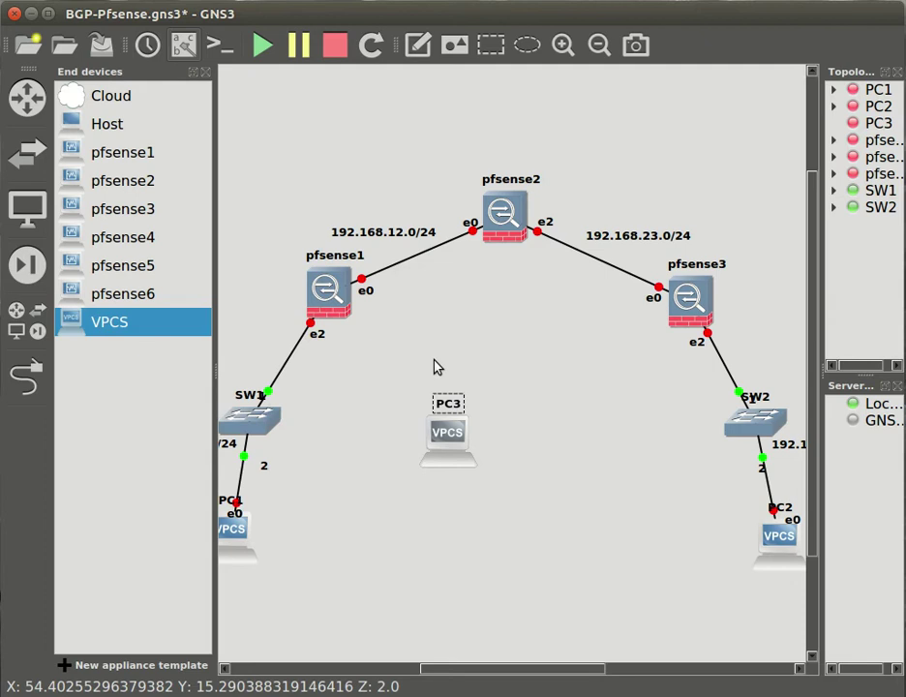
pyautogui.press('Delete')
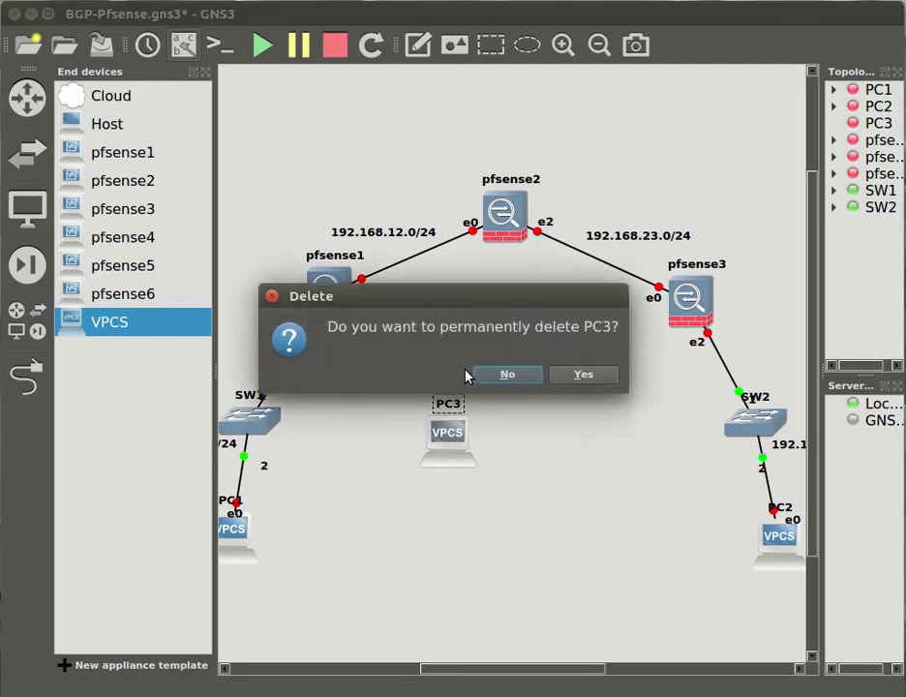
pyautogui.click(574, 377)
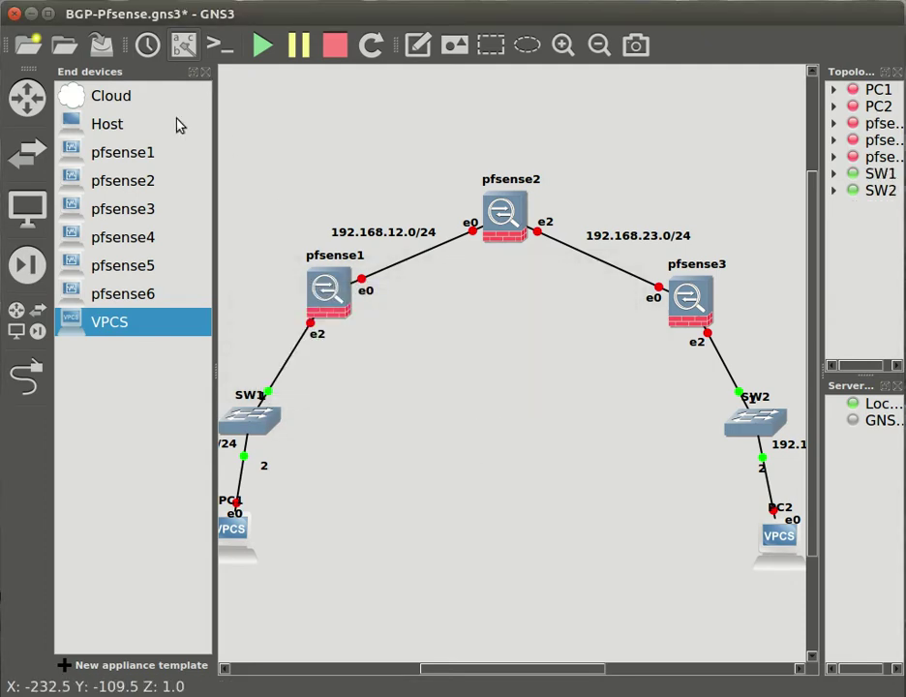
# Hide the end devices list and start all nodes of the topology, letting the pfSense machines boot.
pyautogui.click(206, 73)
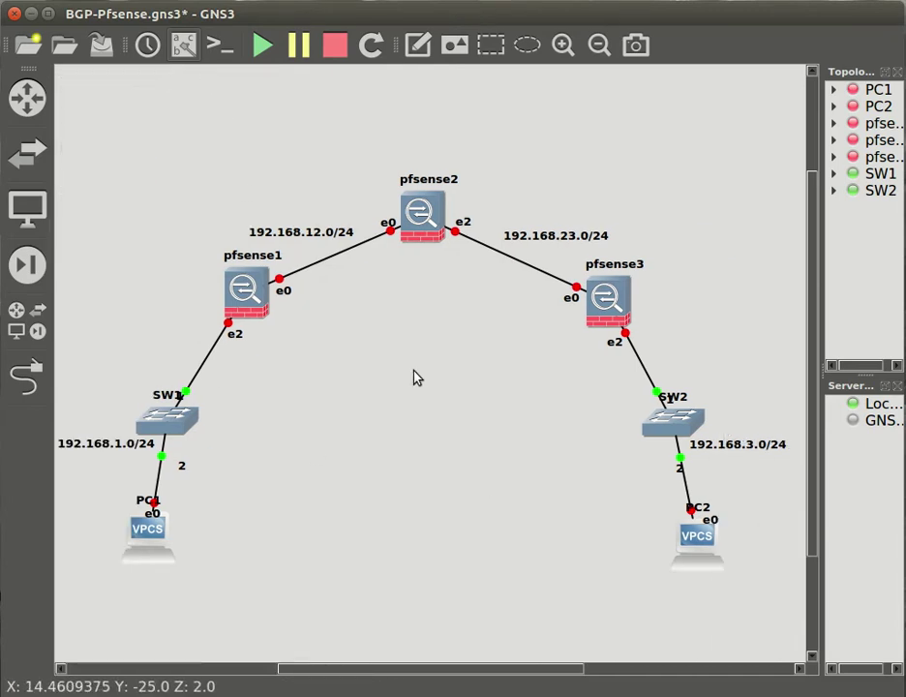
pyautogui.click(260, 57)
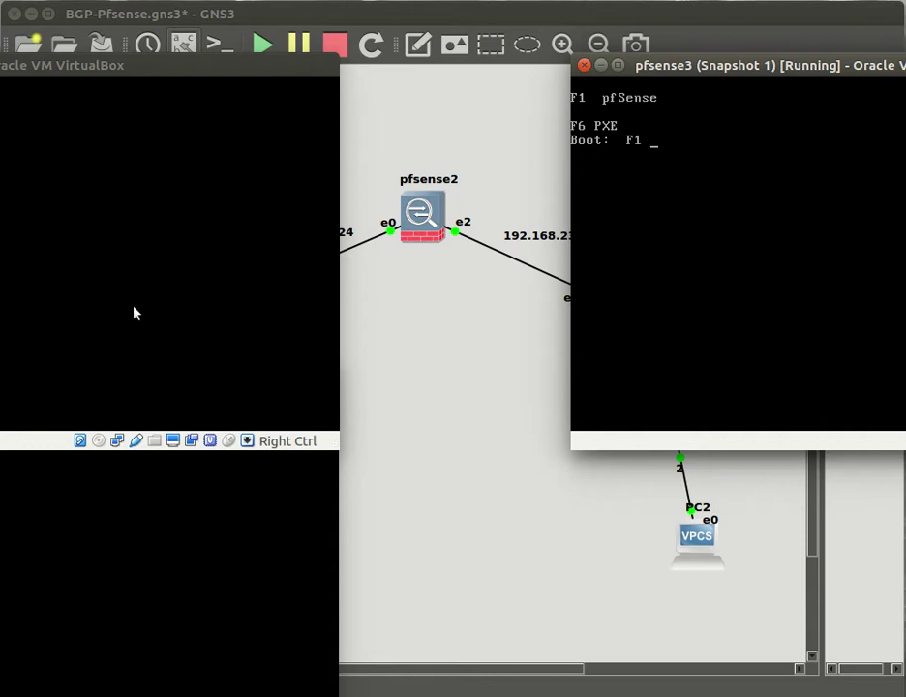
pyautogui.click(208, 355)
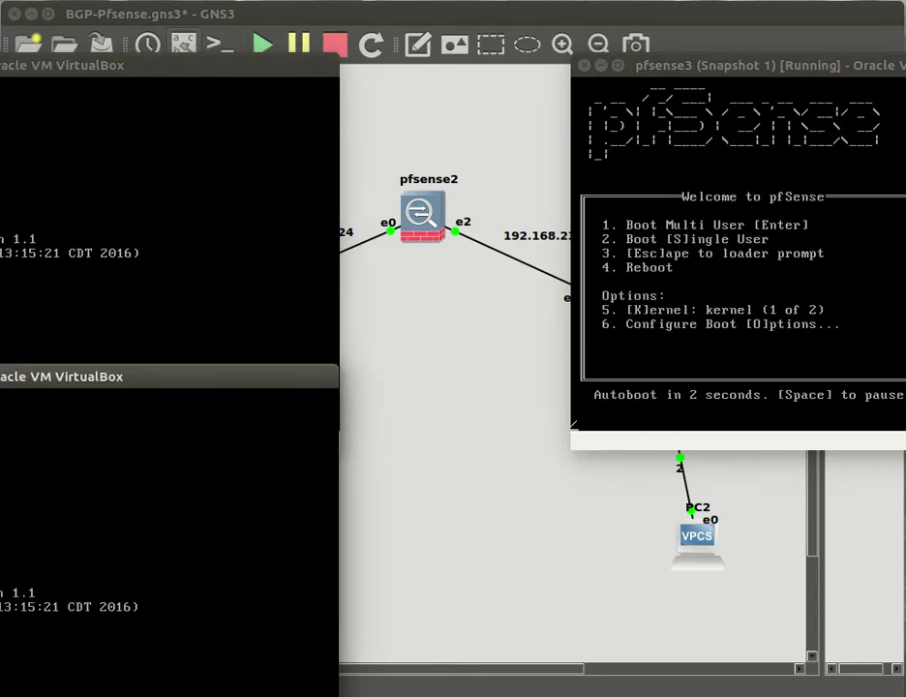
pyautogui.click(475, 511)
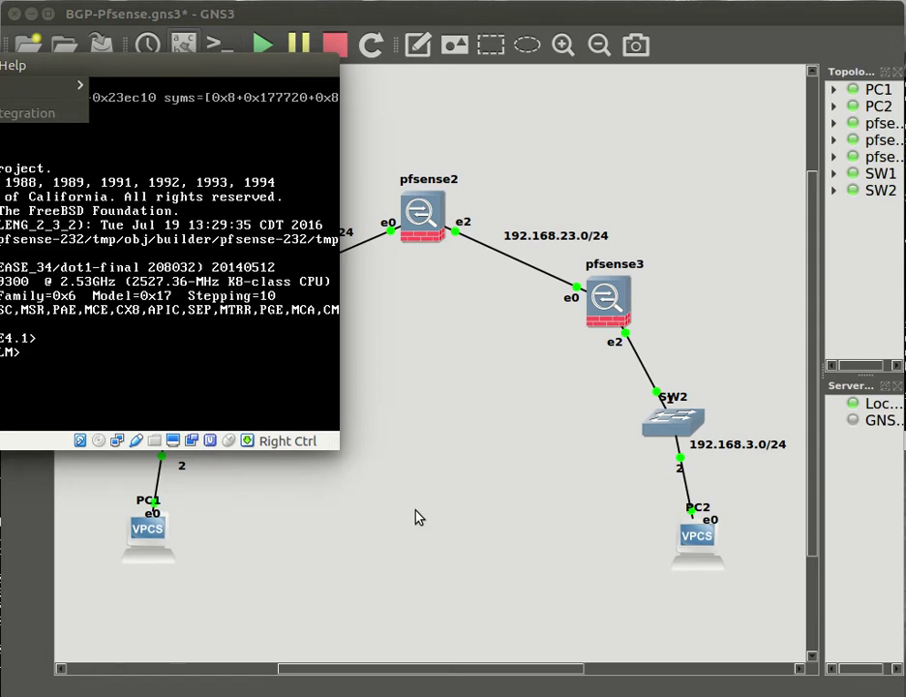
pyautogui.click(429, 482)
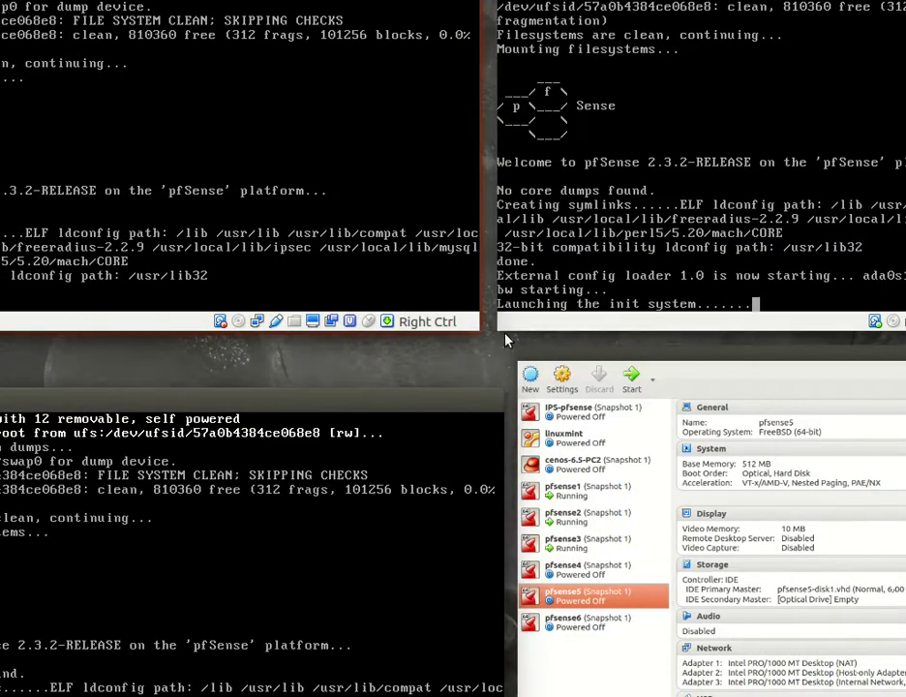
# Switch to the VirtualBox Manager and examine the network adapter details of pfsense1, pfsense2 and pfsense3.
pyautogui.click(642, 418)
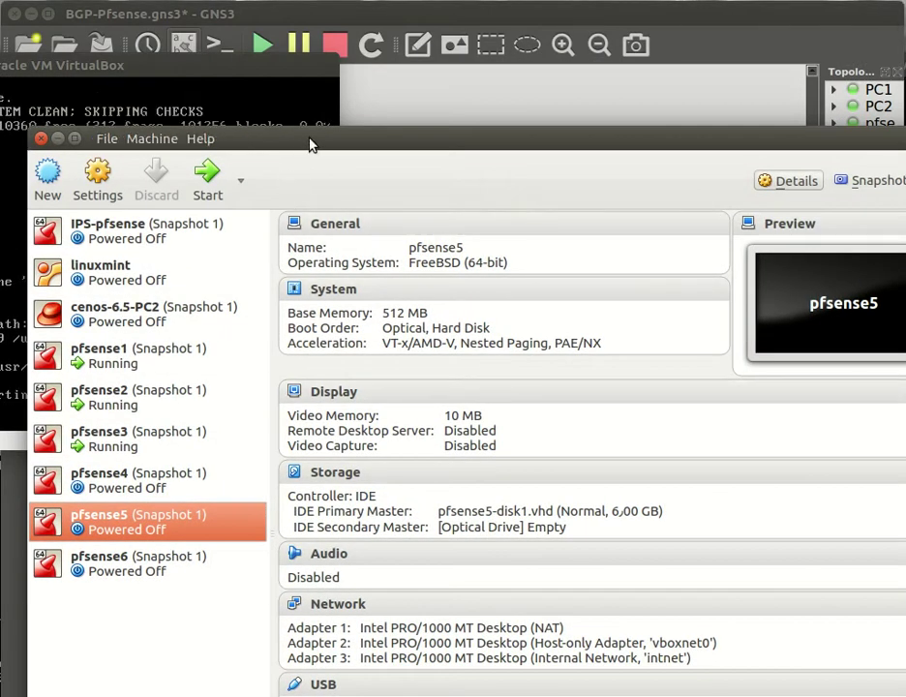
pyautogui.moveTo(310, 137); pyautogui.dragTo(287, 17)
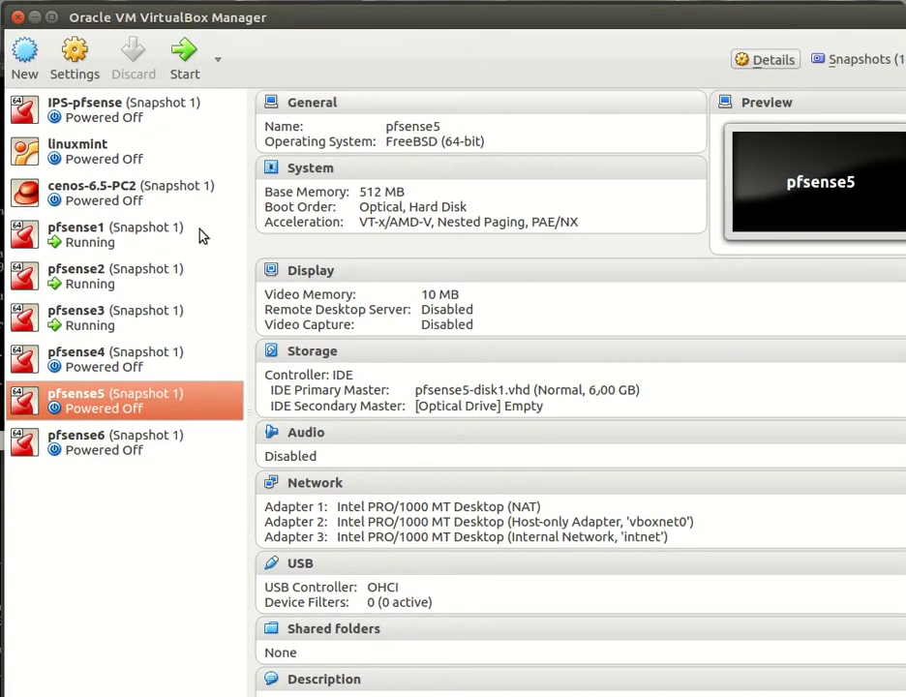
pyautogui.click(124, 249)
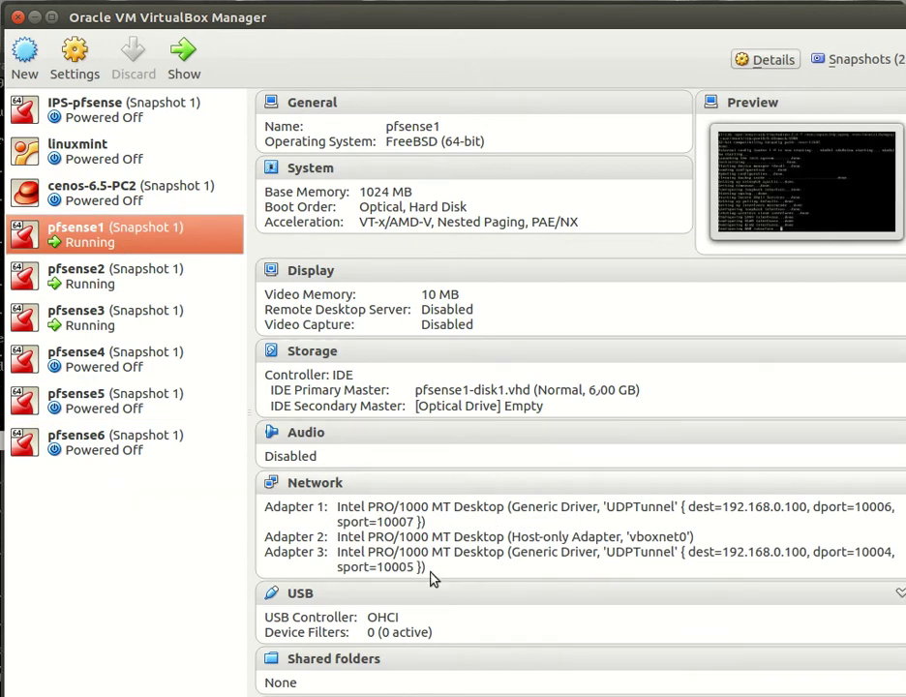
pyautogui.click(160, 287)
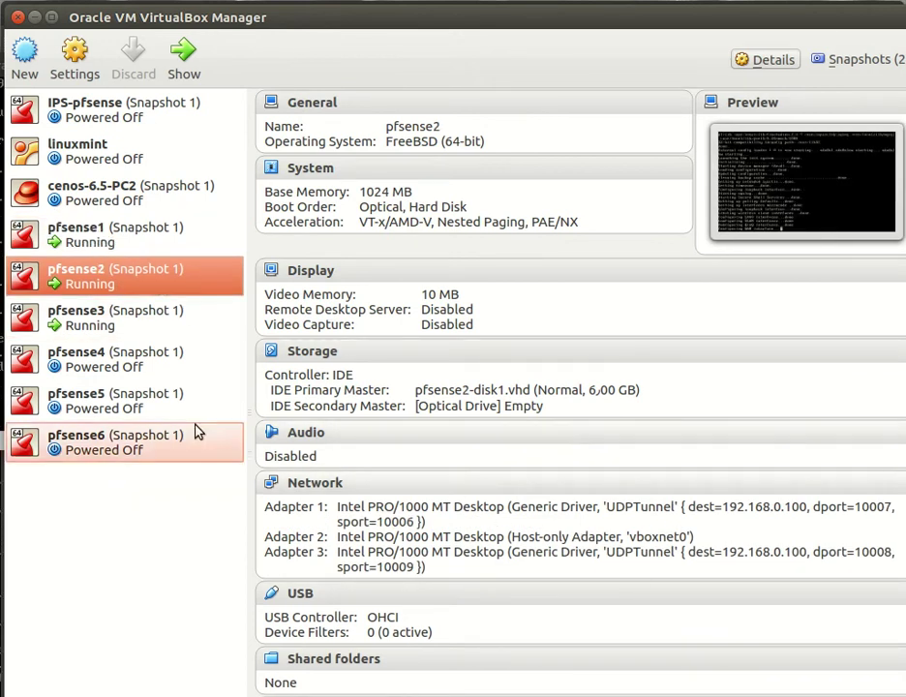
pyautogui.click(137, 325)
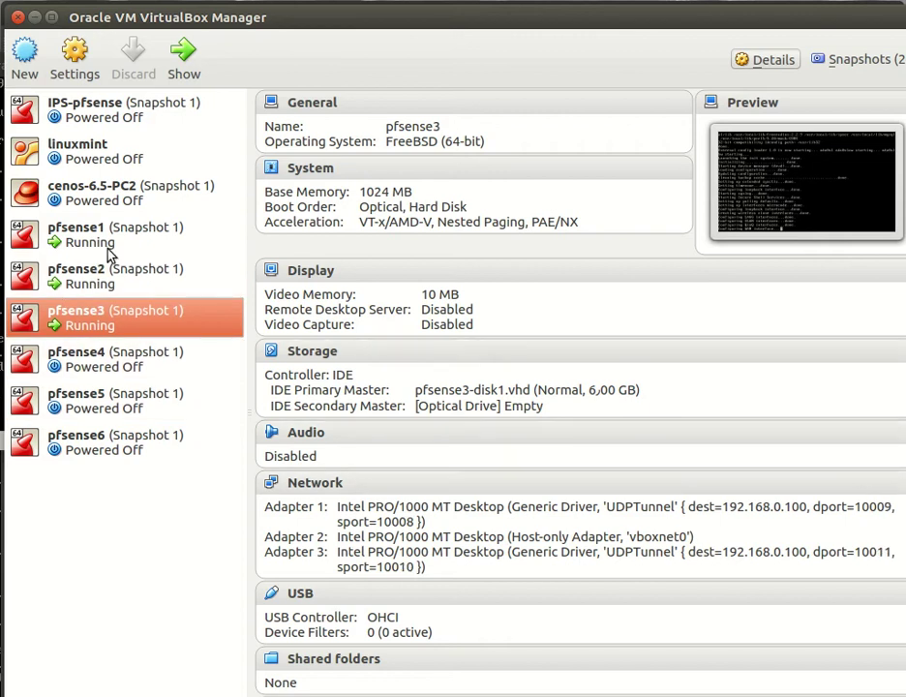
# Review how Adapter 1 and Adapter 2 are attached in pfsense1's network settings, including Adapter 2's network name, and accept the settings.
pyautogui.click(114, 236)
pyautogui.click(87, 67)
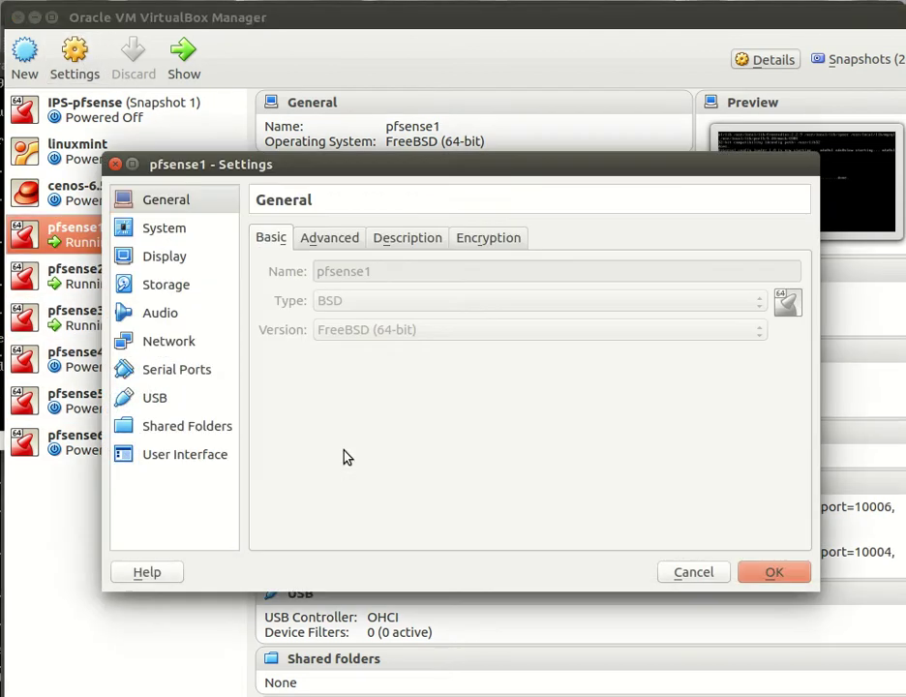
pyautogui.click(169, 343)
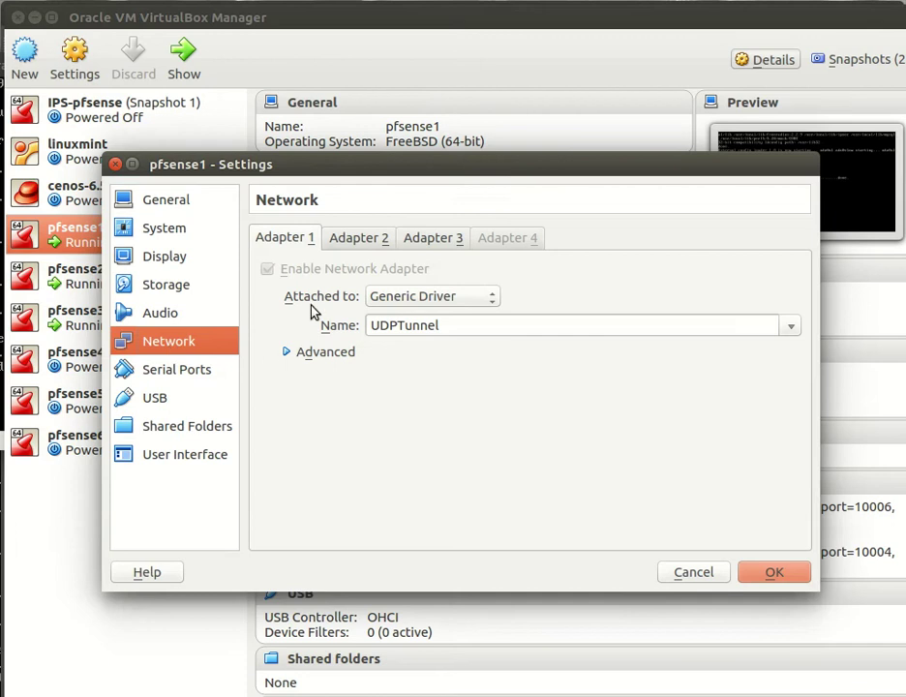
pyautogui.click(355, 242)
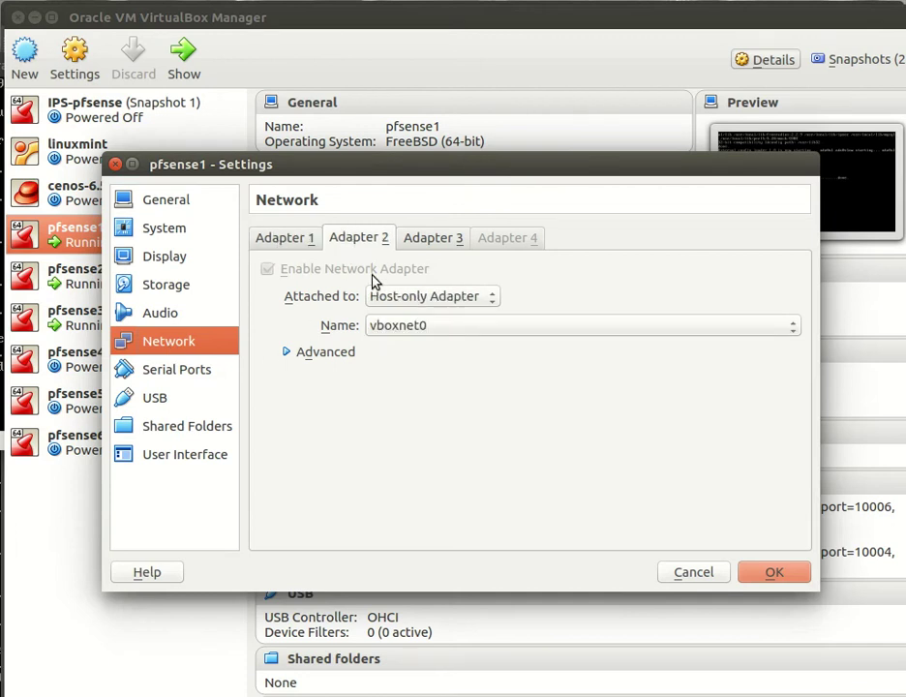
pyautogui.click(407, 296)
pyautogui.click(425, 295)
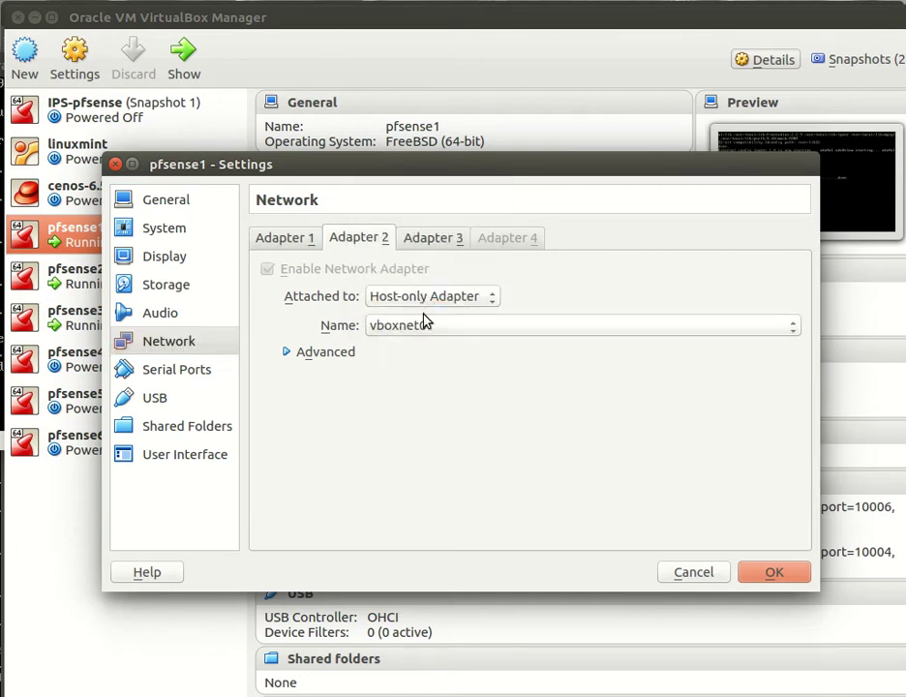
pyautogui.click(425, 325)
pyautogui.click(425, 331)
pyautogui.click(770, 571)
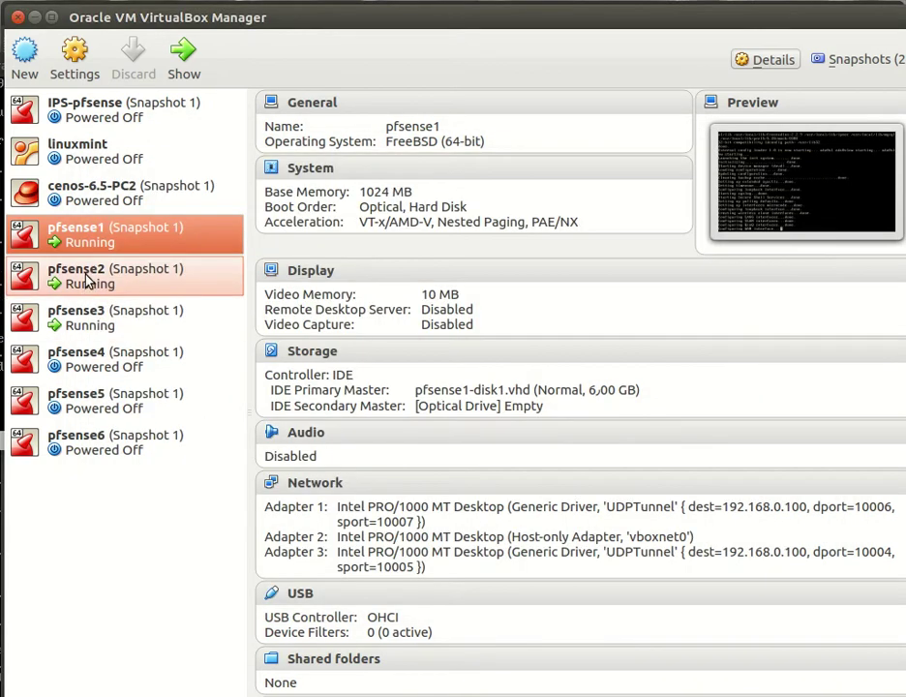
# Review the attachment type and network name of Adapter 2 in pfsense2's settings, and accept them.
pyautogui.click(89, 278)
pyautogui.click(77, 82)
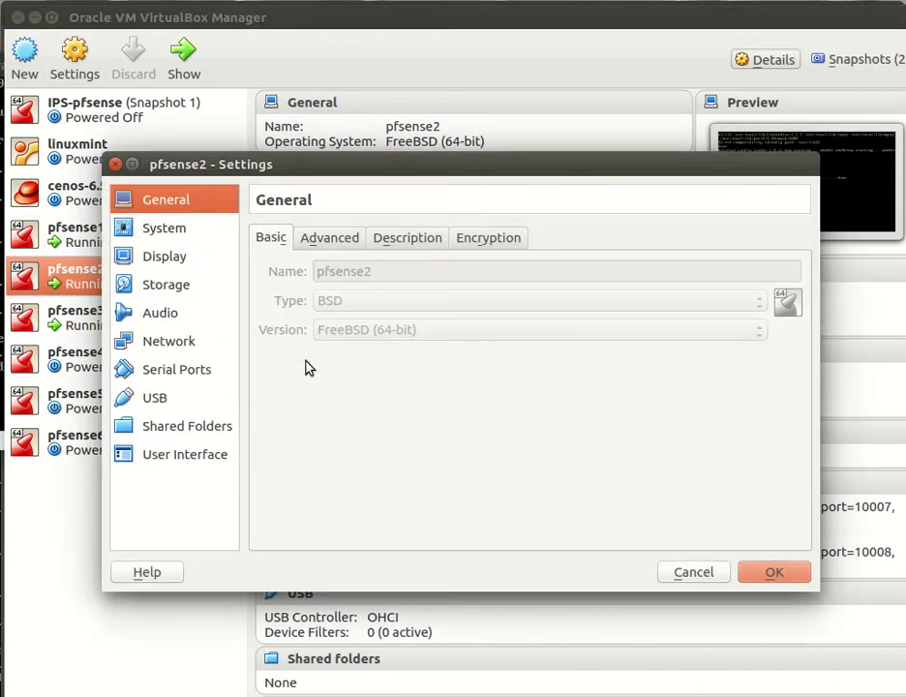
pyautogui.click(178, 344)
pyautogui.click(360, 238)
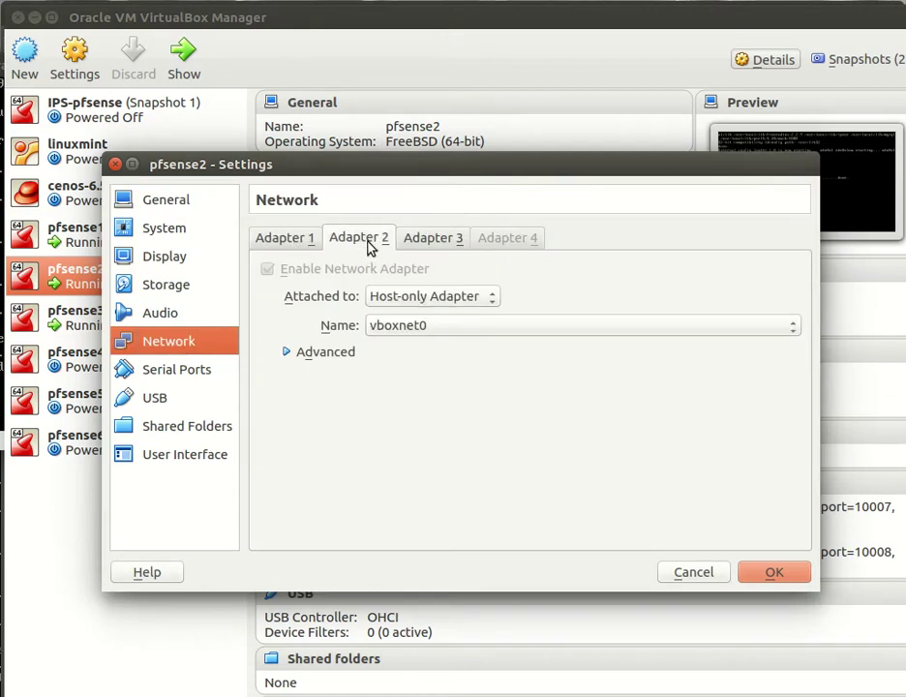
pyautogui.click(399, 298)
pyautogui.click(410, 295)
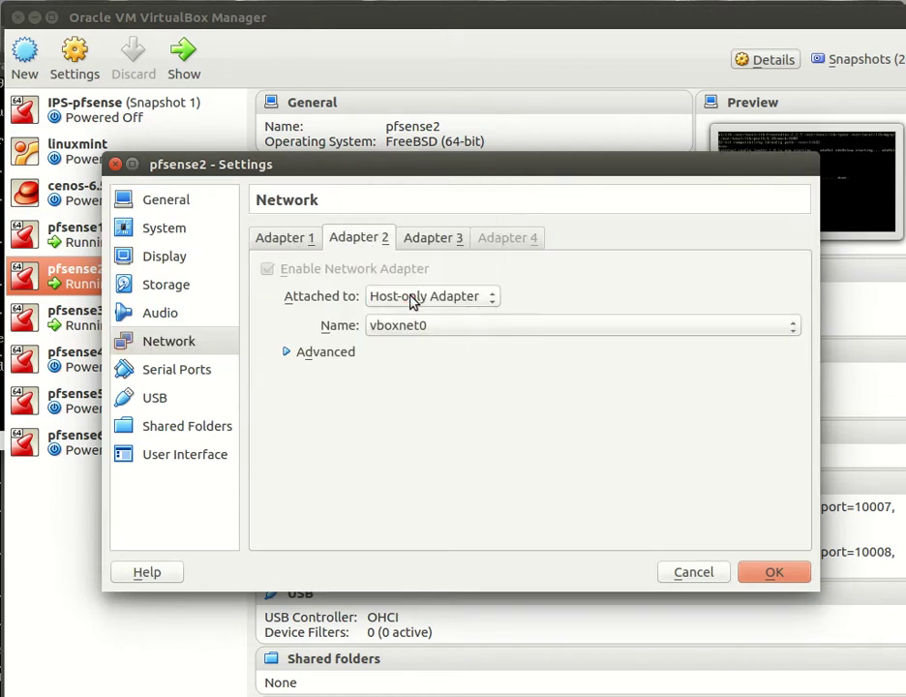
pyautogui.click(427, 325)
pyautogui.click(427, 329)
pyautogui.click(774, 573)
# Check the network that Adapter 2 uses in pfsense3's settings, and accept them.
pyautogui.click(136, 325)
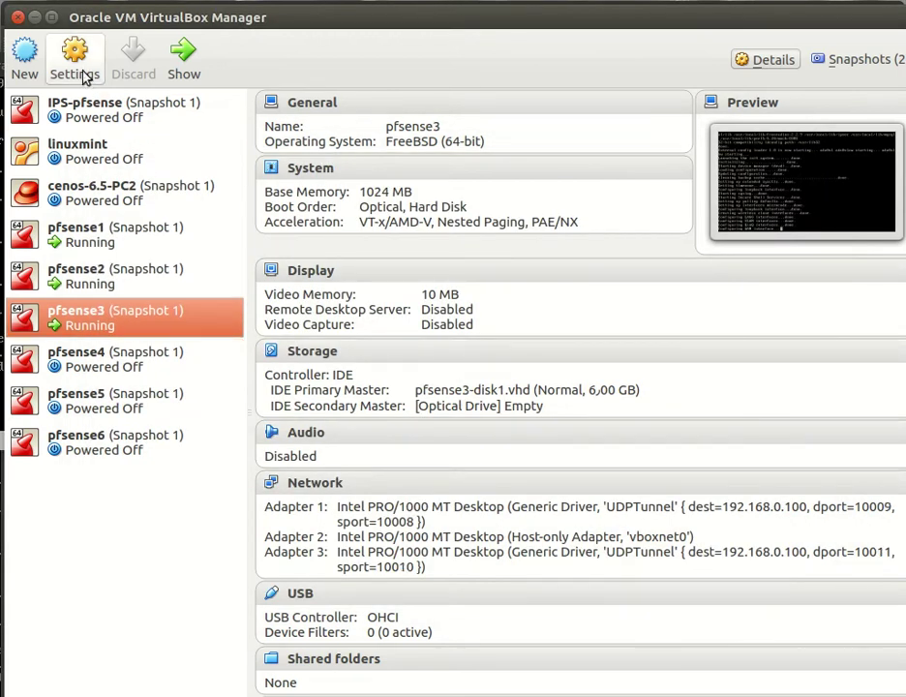
pyautogui.click(83, 75)
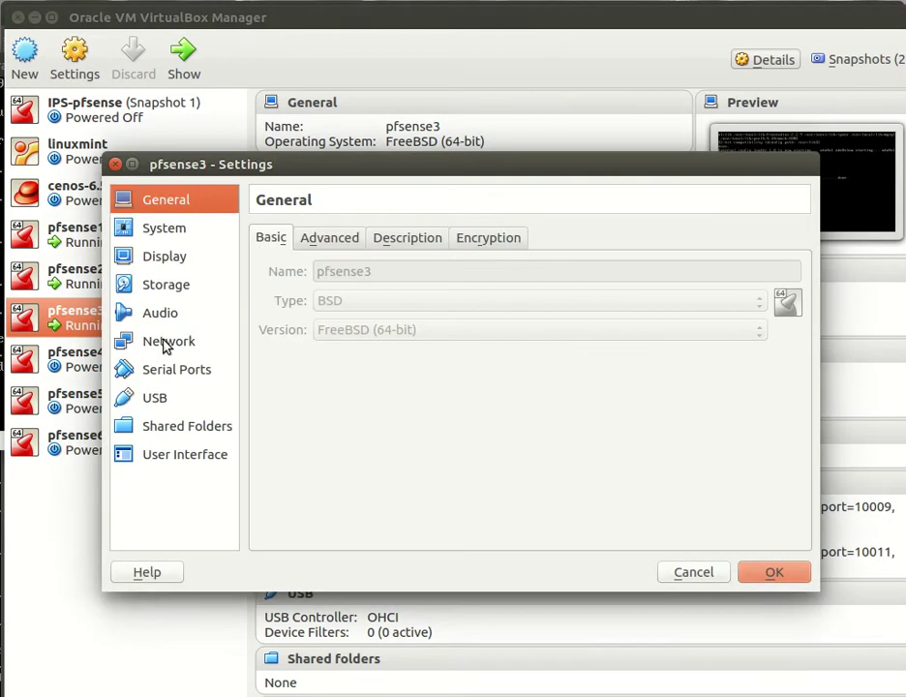
pyautogui.click(165, 344)
pyautogui.click(359, 239)
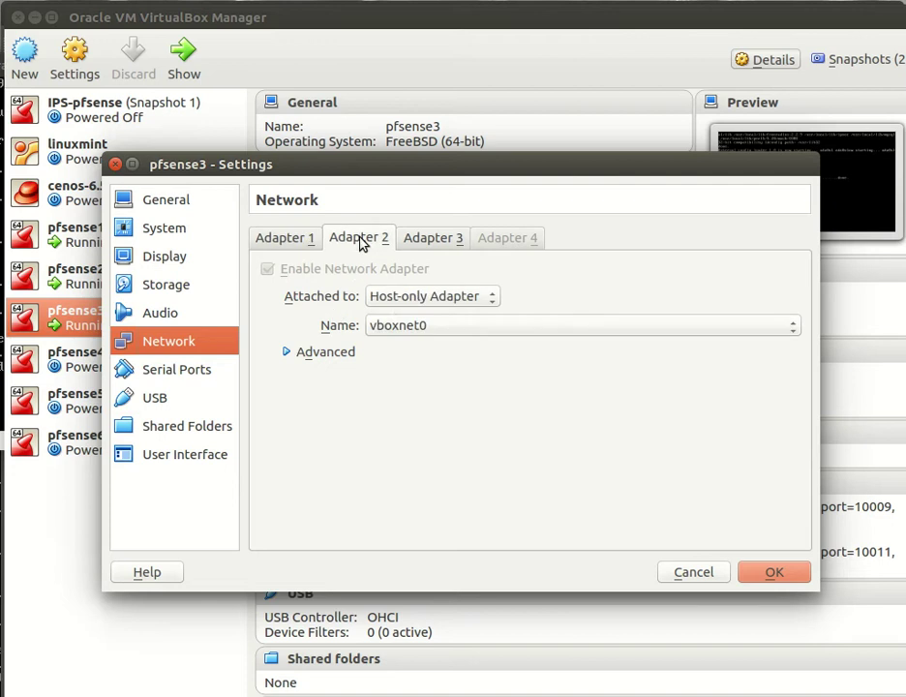
pyautogui.click(409, 327)
pyautogui.click(407, 330)
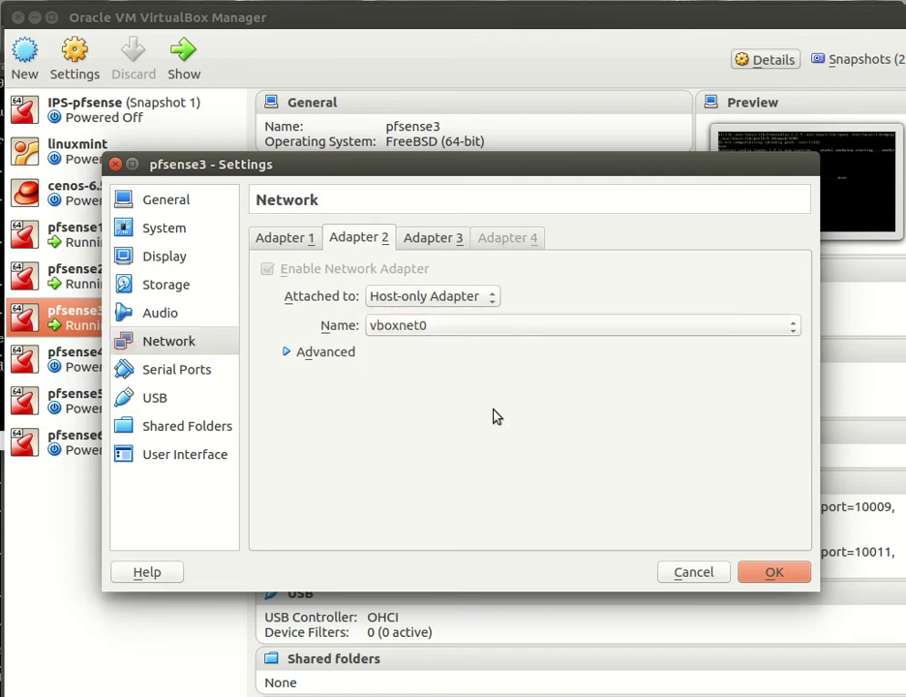
pyautogui.click(771, 572)
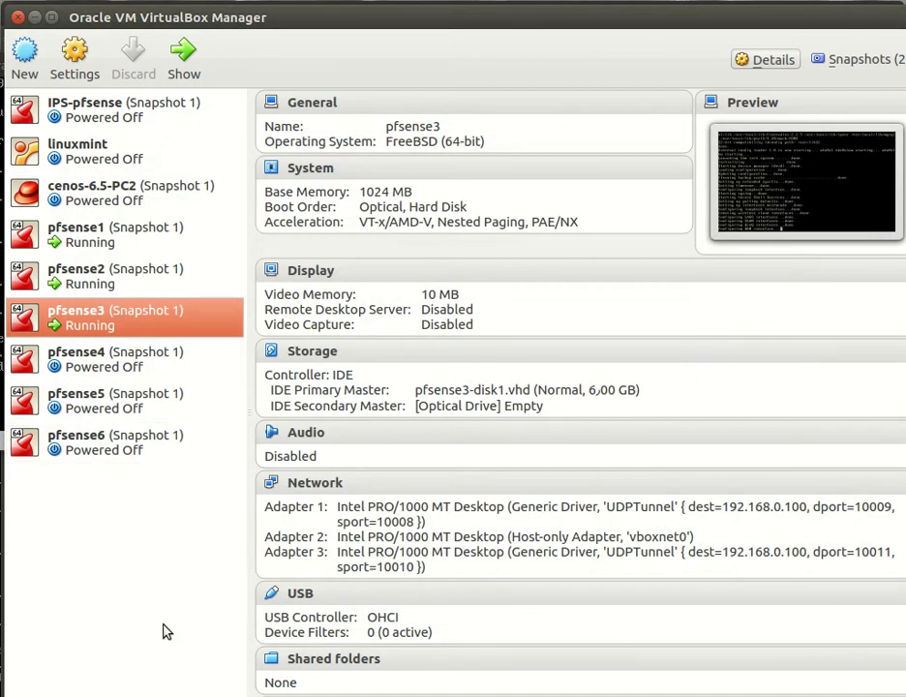
# Return to the GNS3 topology, examine the general settings of the pfsense1 node, including its headless mode option, and cancel.
pyautogui.click(33, 16)
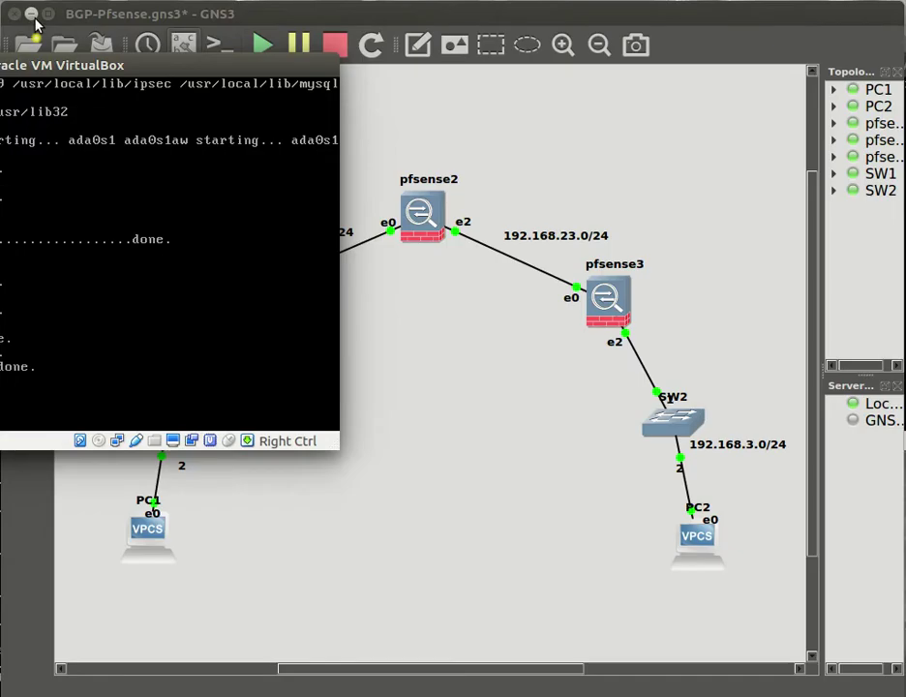
pyautogui.click(460, 476)
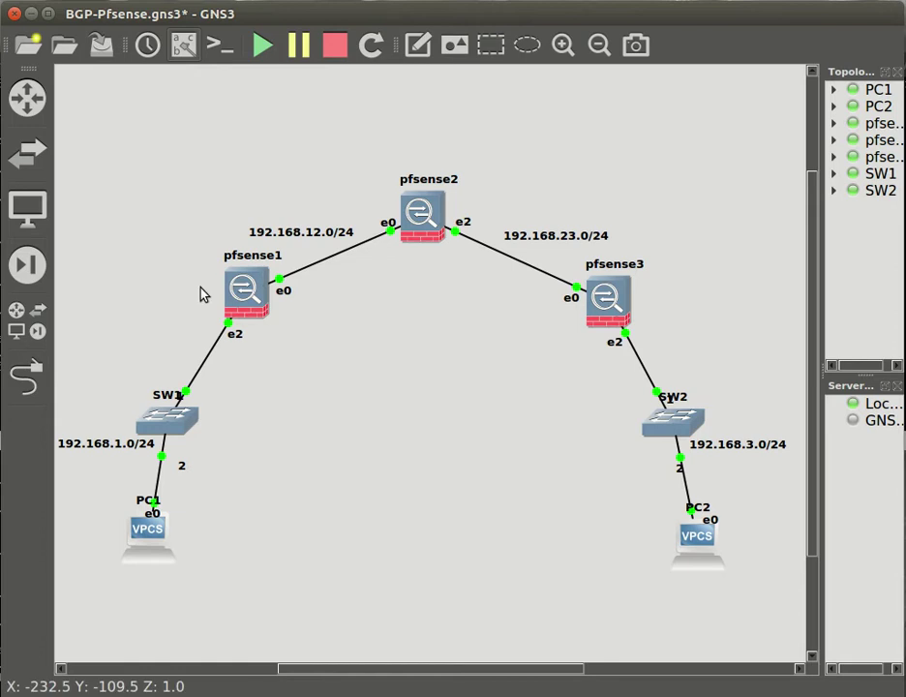
pyautogui.rightClick(243, 289)
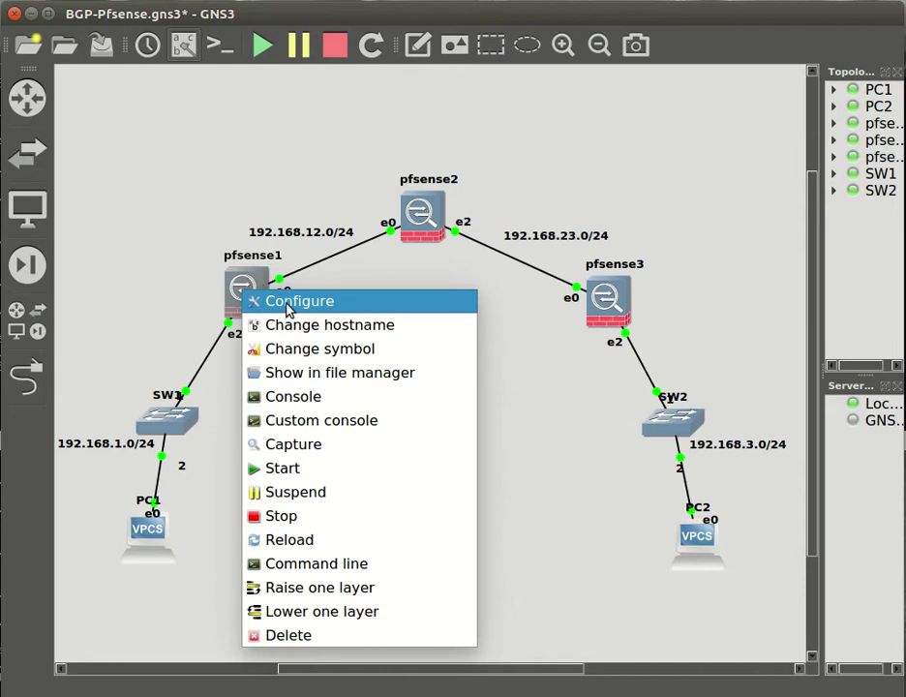
pyautogui.click(287, 303)
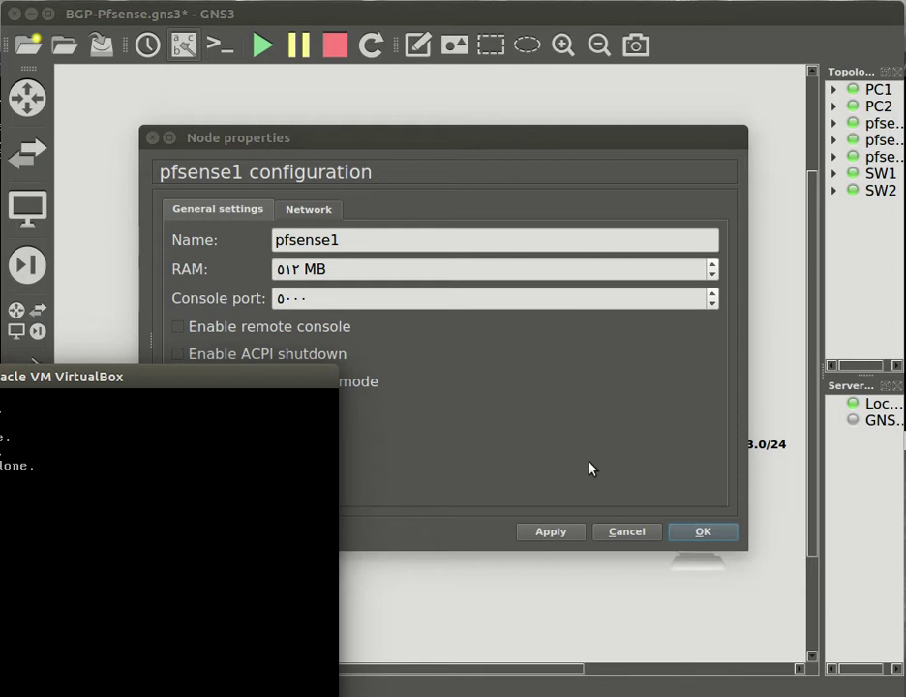
pyautogui.click(592, 603)
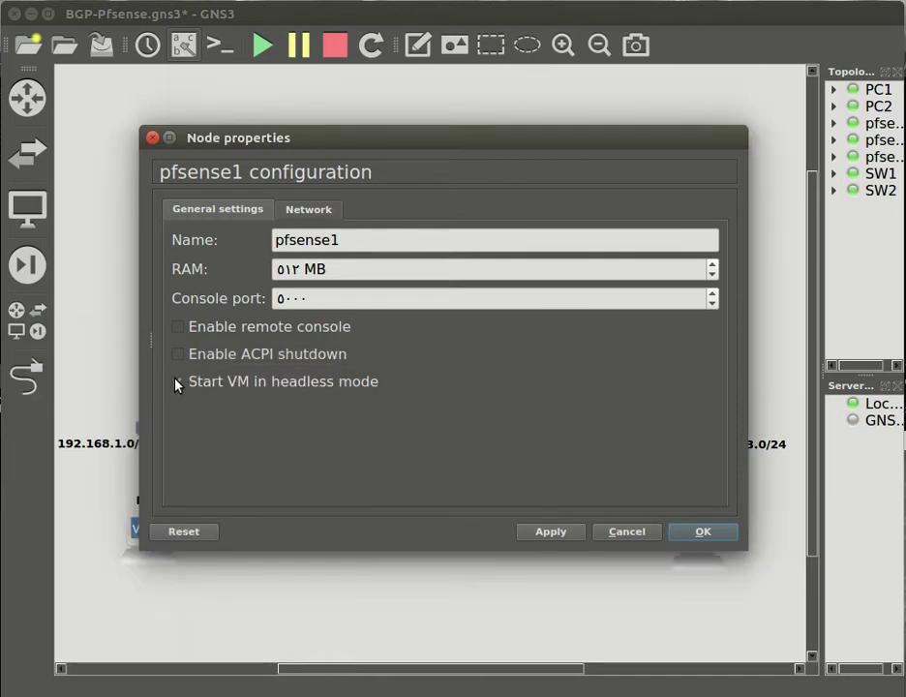
pyautogui.click(622, 533)
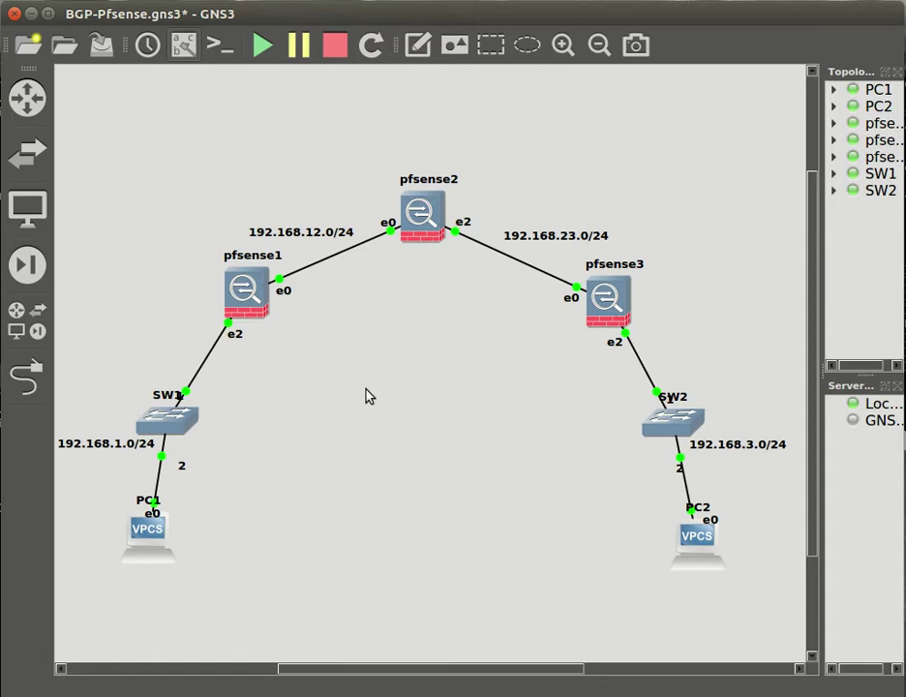
# Add a text note reading BGP to the topology and place it in the empty area between PC1 and PC2.
pyautogui.click(418, 45)
pyautogui.click(336, 440)
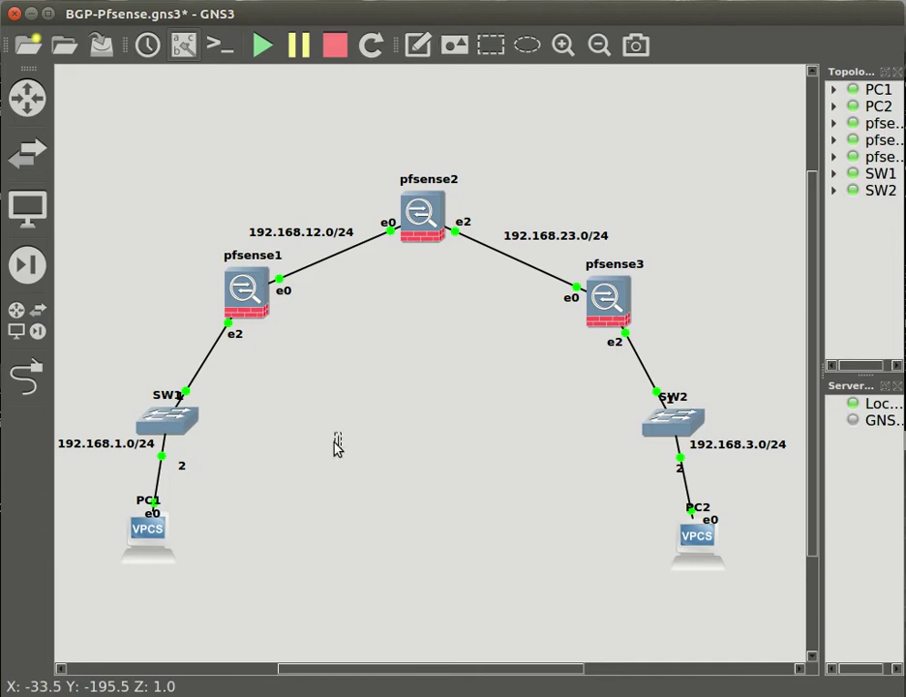
pyautogui.write('B')
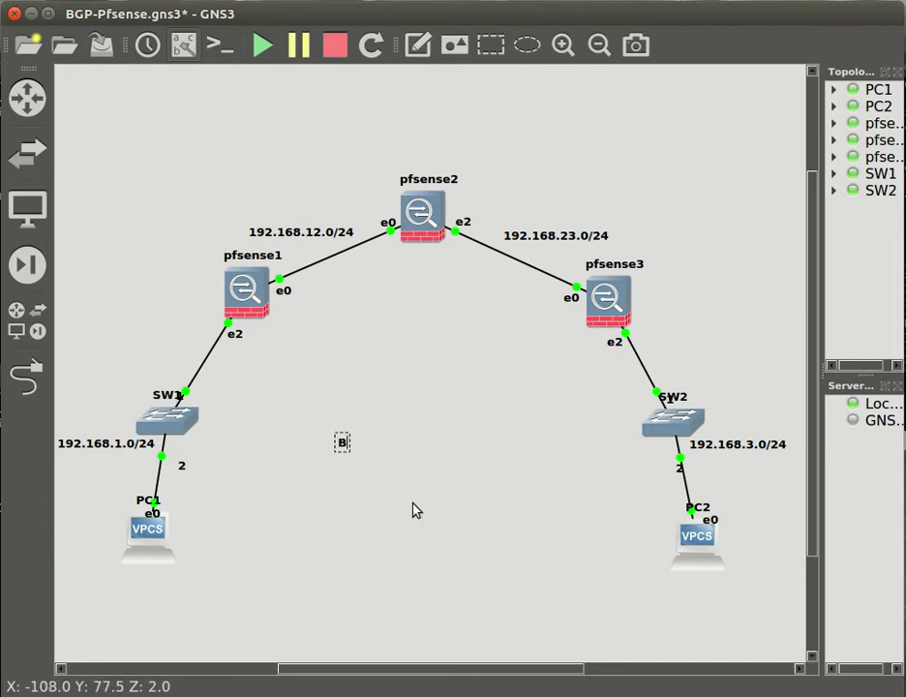
pyautogui.write('GP')
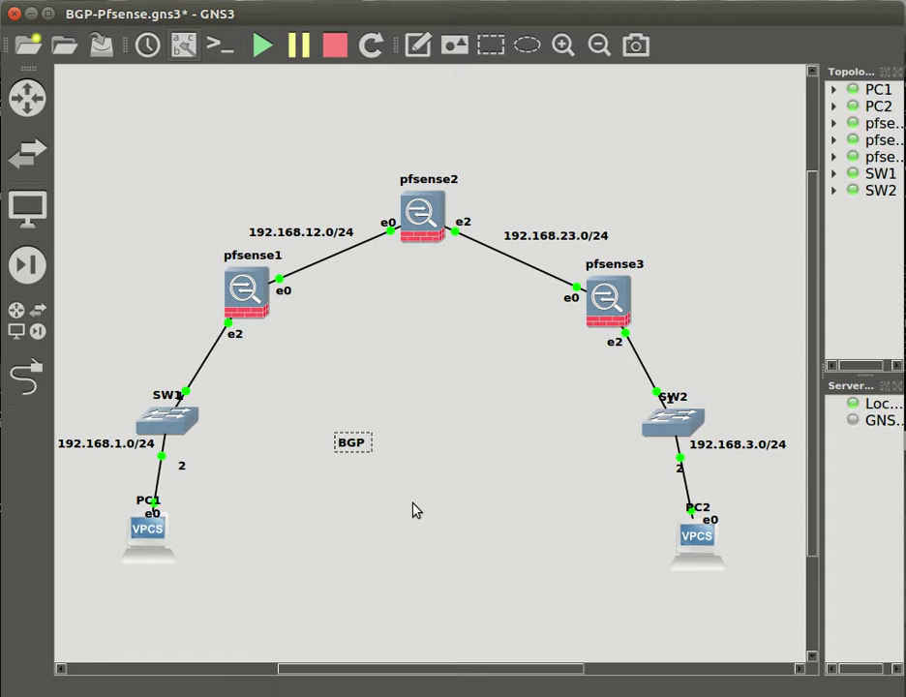
pyautogui.click(420, 538)
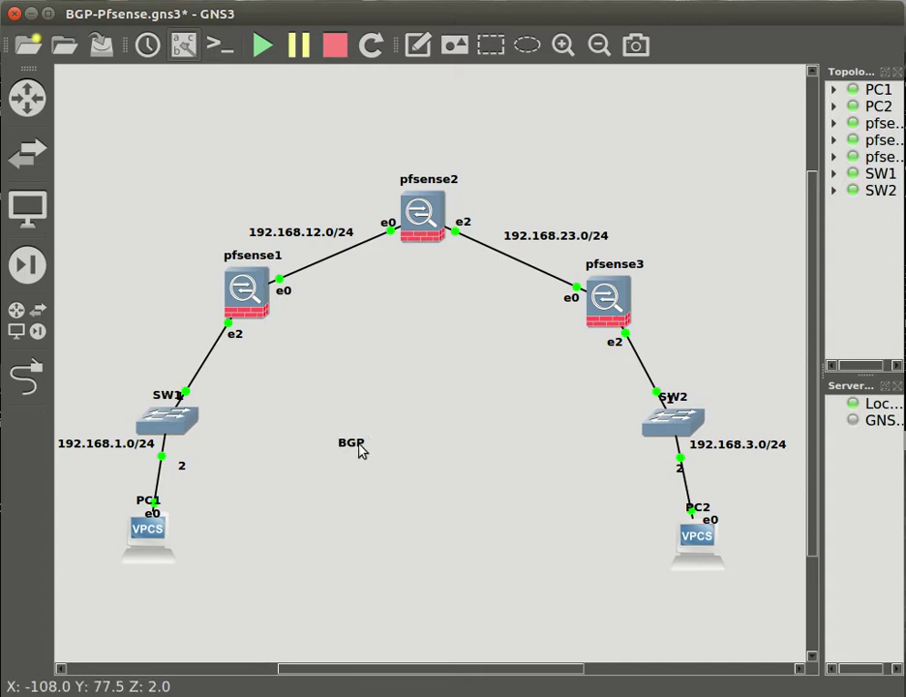
pyautogui.moveTo(359, 449); pyautogui.dragTo(460, 549)
pyautogui.click(276, 407)
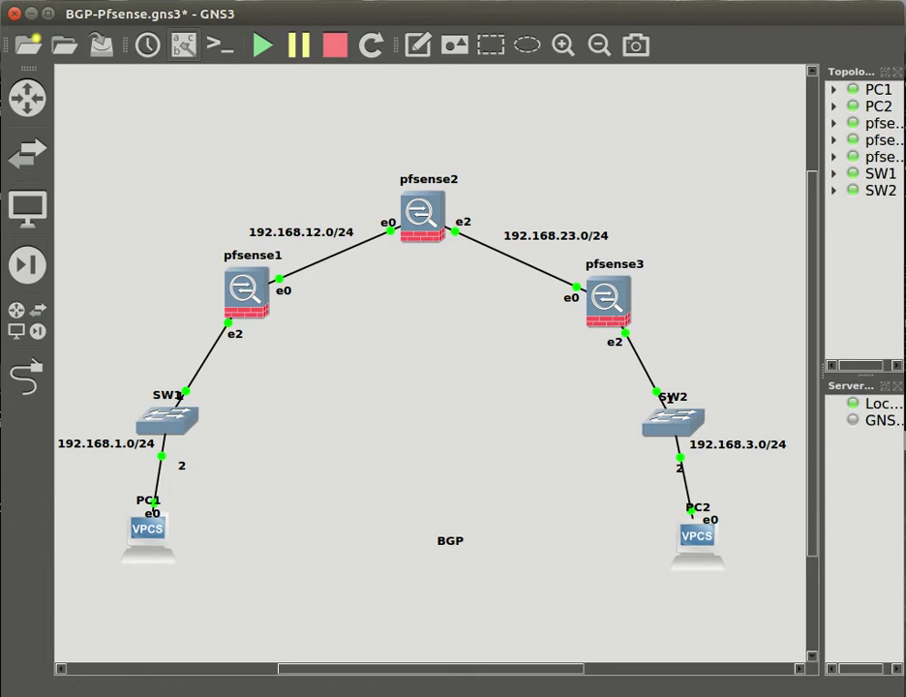
# Switch to the pfsense1 virtual machine console, move its window over the topology and choose option 2 to set an interface IP address.
pyautogui.hotkey('alt', 'Tab')
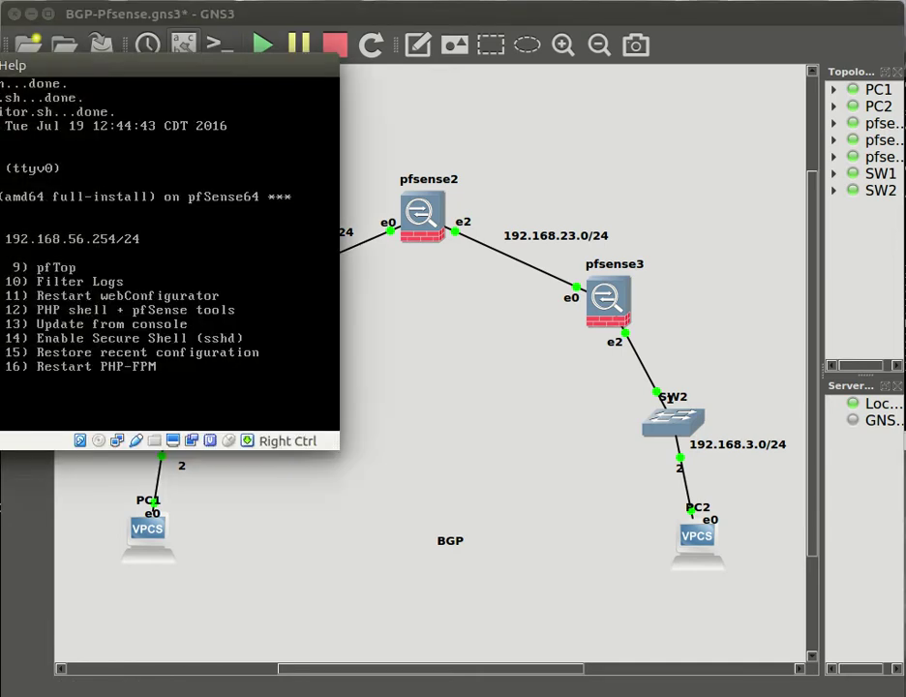
pyautogui.moveTo(128, 68); pyautogui.dragTo(579, 155)
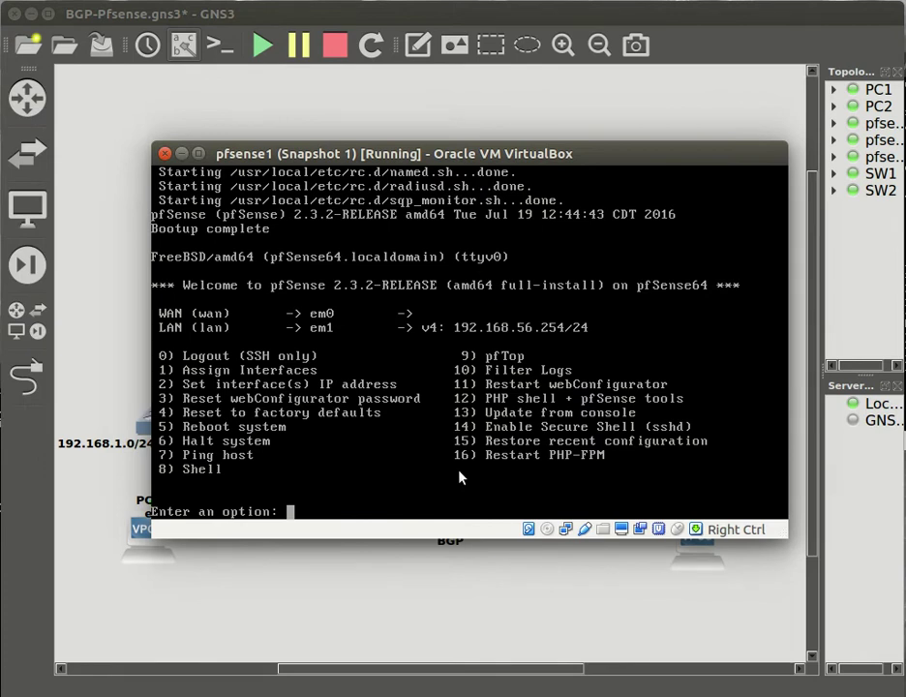
pyautogui.write('2')
pyautogui.press('Return')
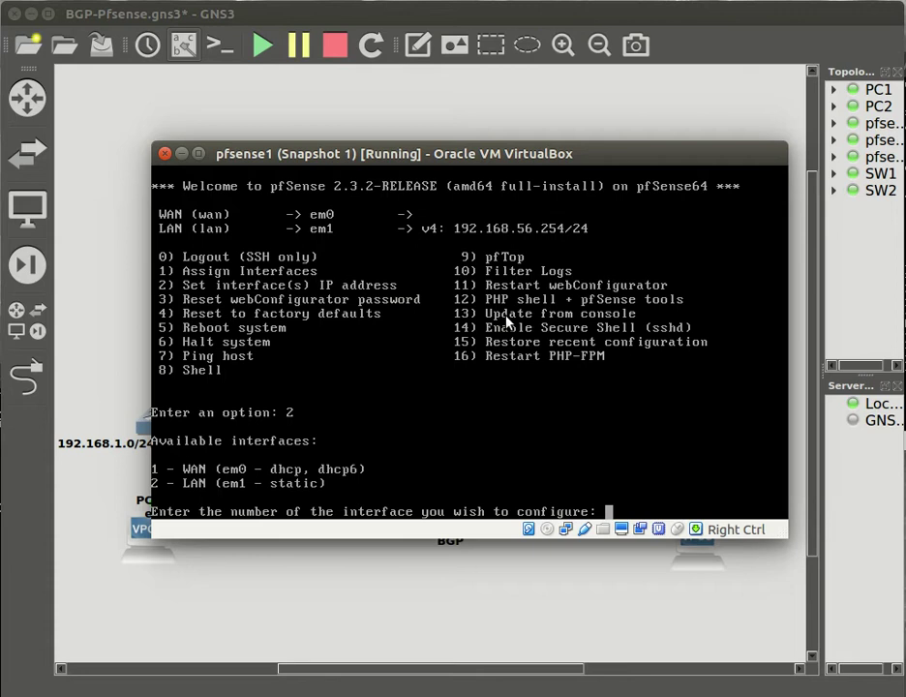
# Select the LAN interface (2) and begin its new IPv4 address with 192.168.56.
pyautogui.write('2')
pyautogui.press('Return')
pyautogui.write('192')
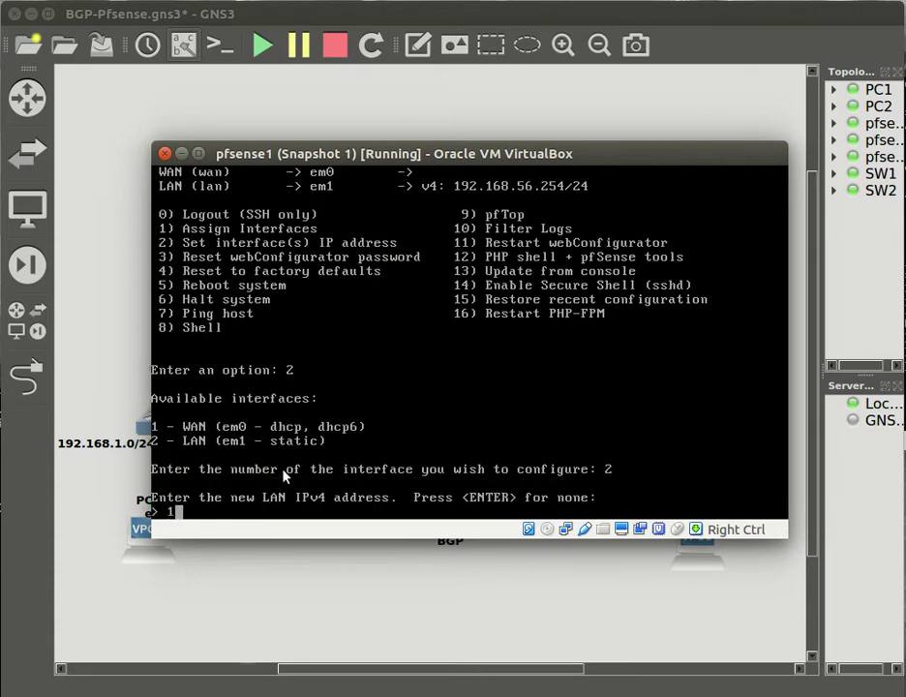
pyautogui.write('.168.56')
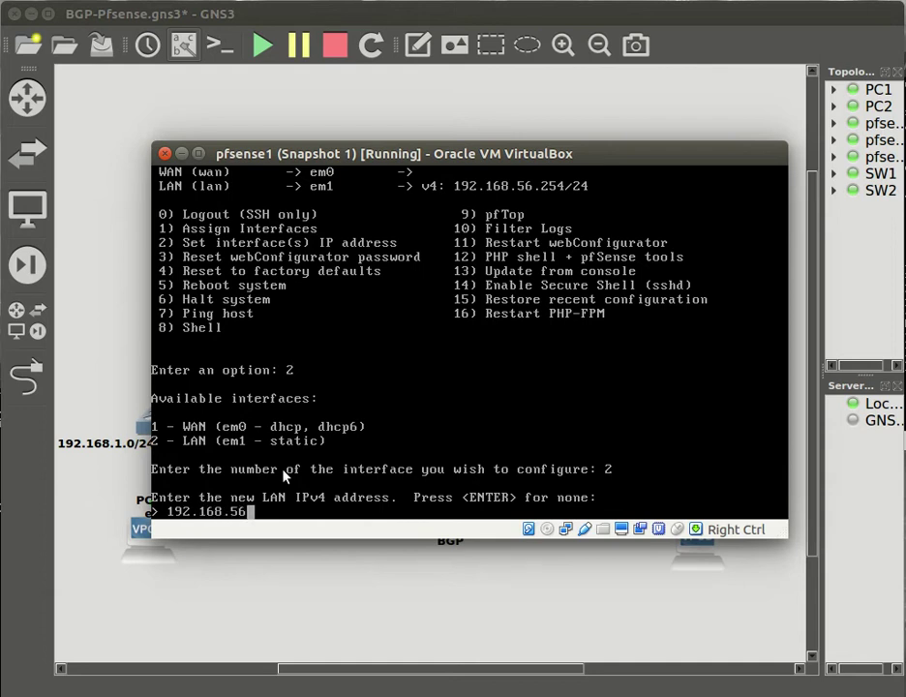
pyautogui.write('.')
pyautogui.press('BackSpace')
pyautogui.write('.')
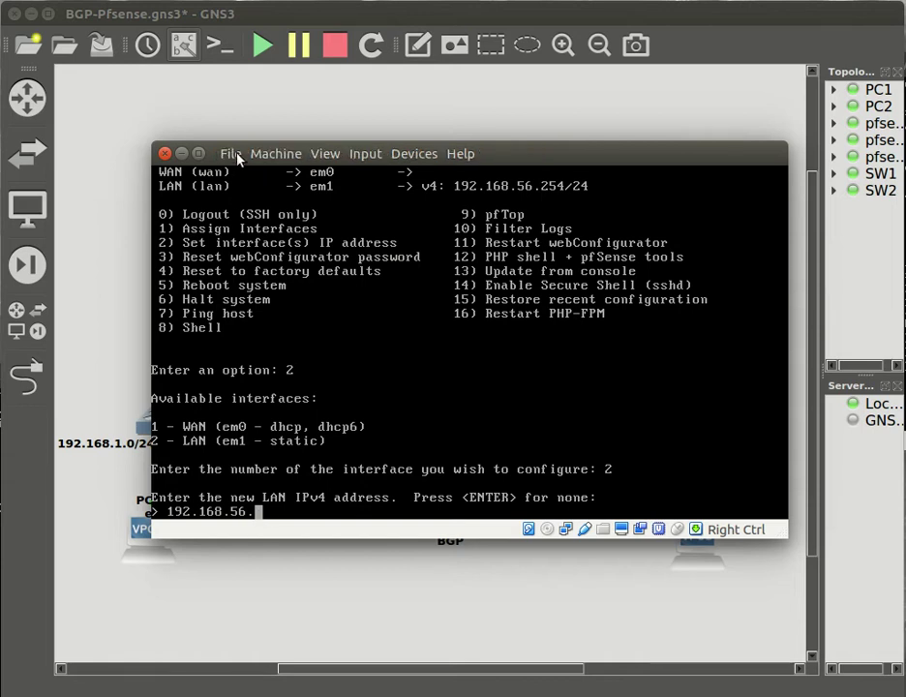
# Check the attachment of Adapter 2 in the running pfsense1 machine's network settings, and cancel the dialog.
pyautogui.click(232, 154)
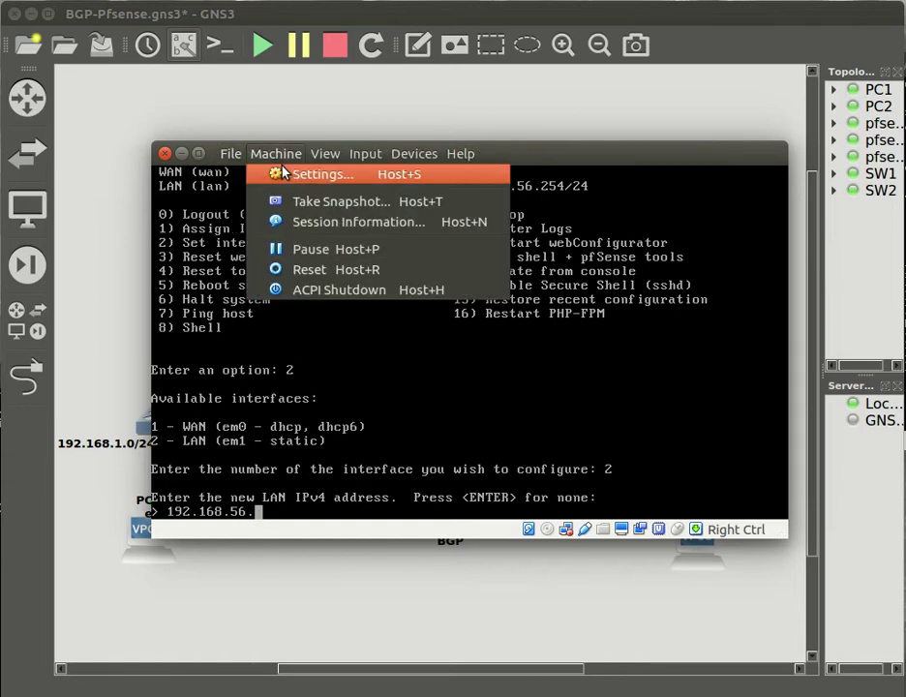
pyautogui.press('Escape')
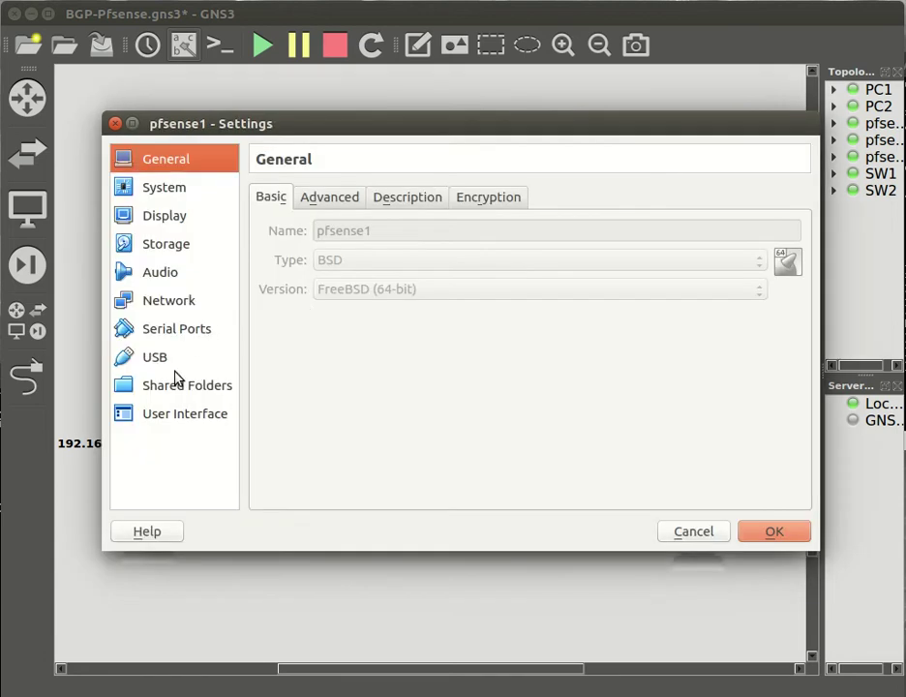
pyautogui.click(170, 302)
pyautogui.click(349, 197)
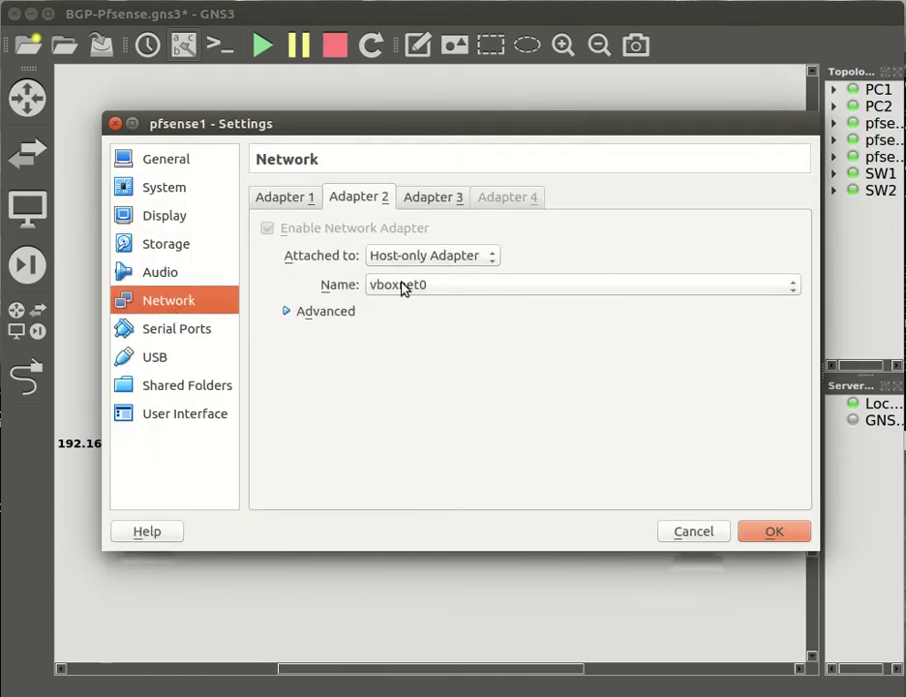
pyautogui.click(691, 532)
# Check the IPv4 address and DHCP server settings of the vboxnet0 host-only network in the VirtualBox preferences, and cancel both dialogs.
pyautogui.click(228, 155)
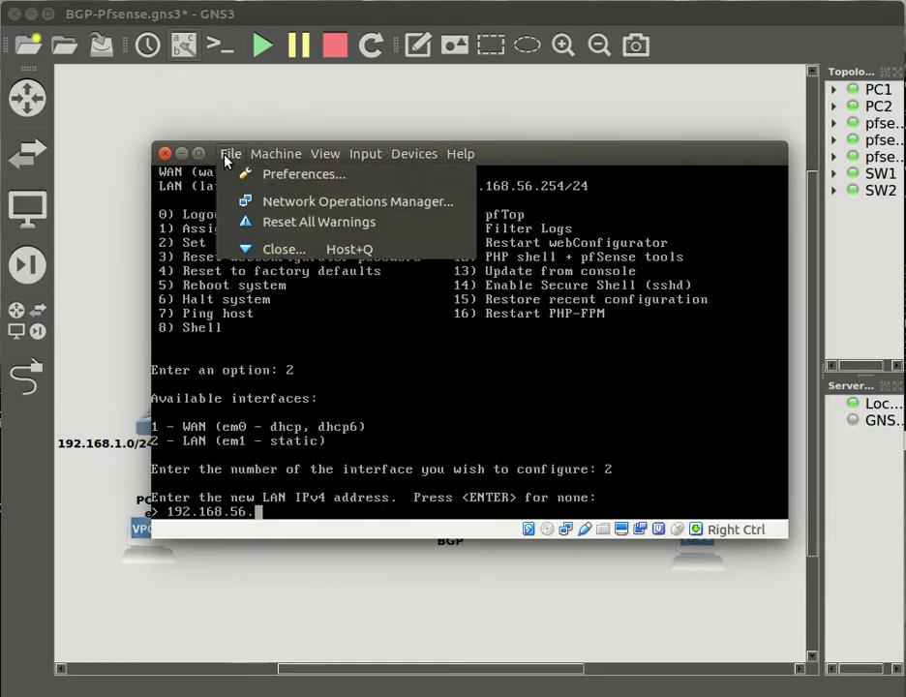
pyautogui.click(247, 174)
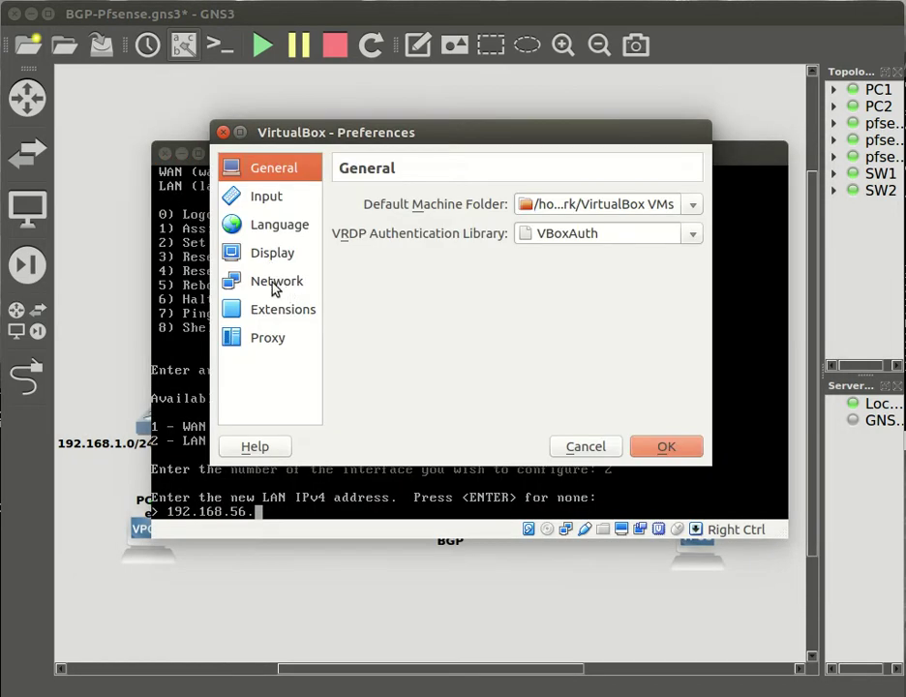
pyautogui.click(276, 286)
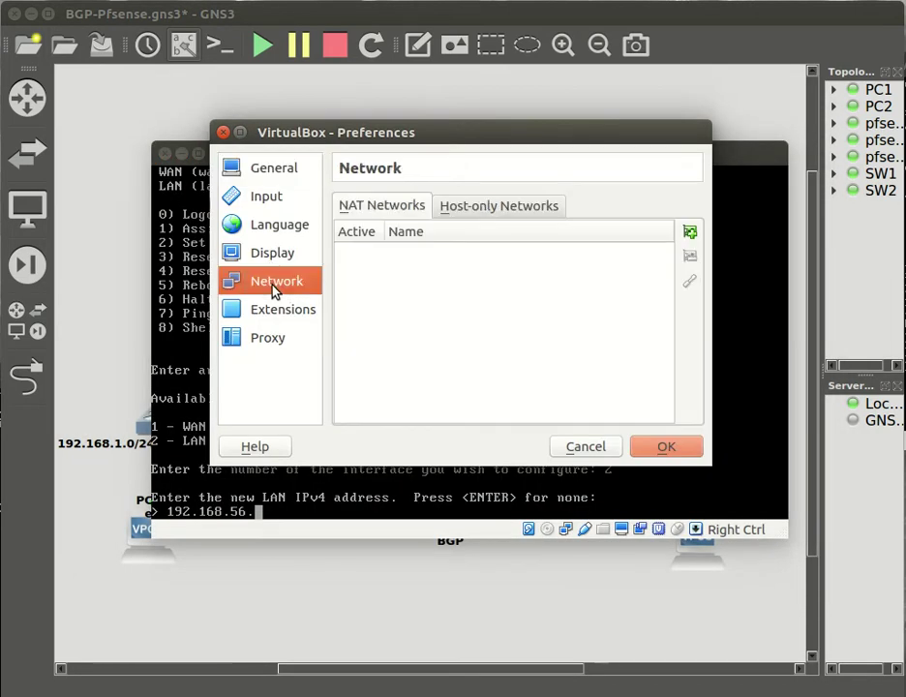
pyautogui.click(472, 213)
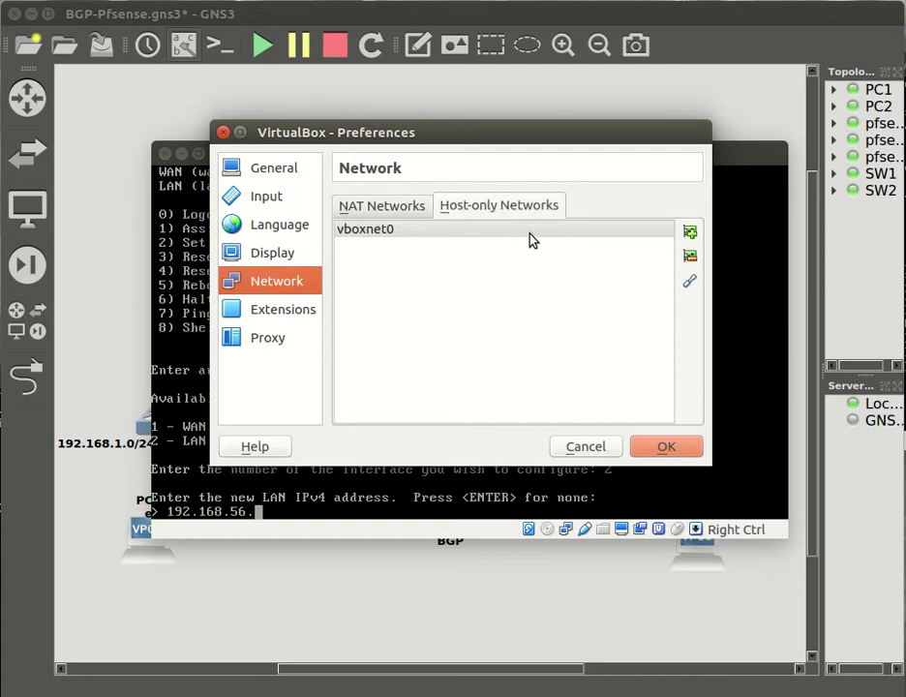
pyautogui.click(384, 237)
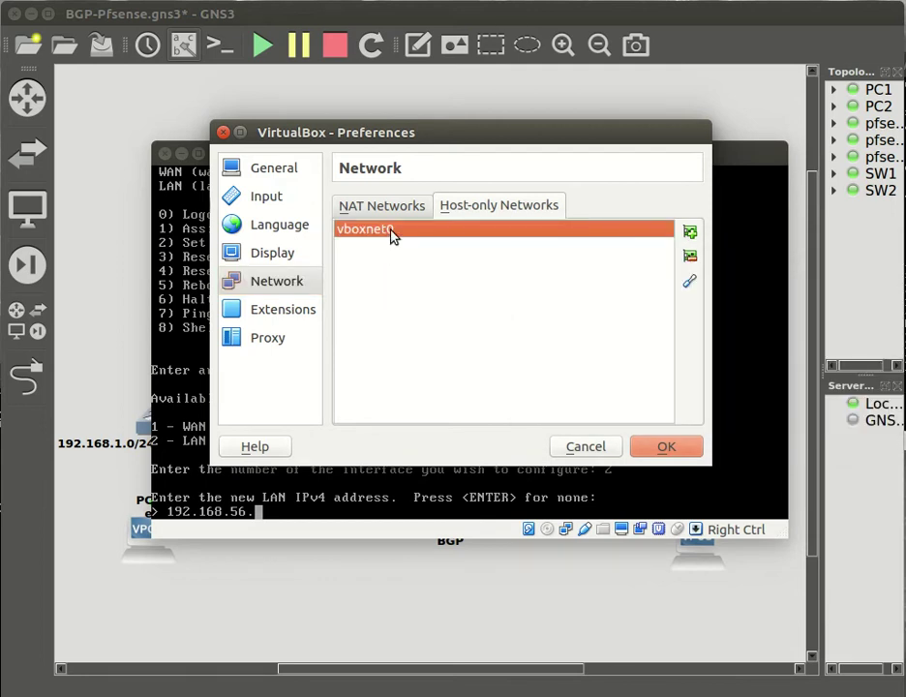
pyautogui.click(690, 283)
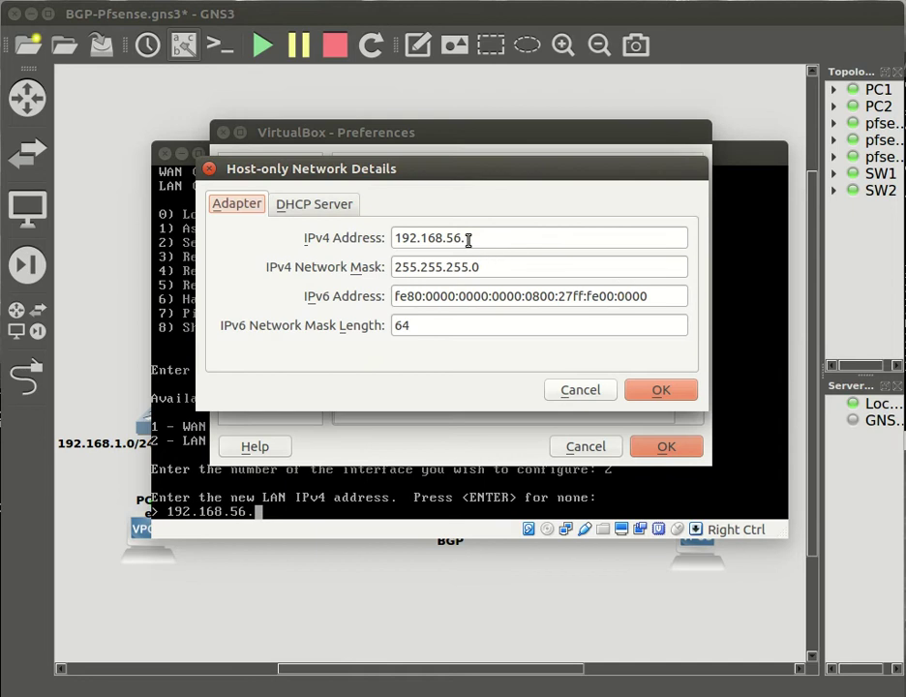
pyautogui.click(454, 237)
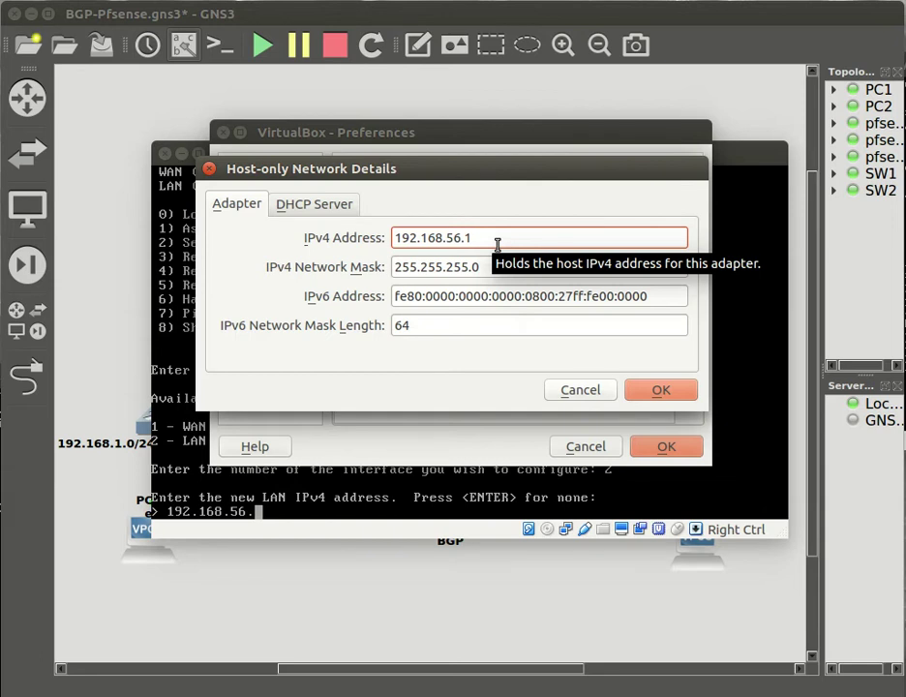
pyautogui.click(344, 206)
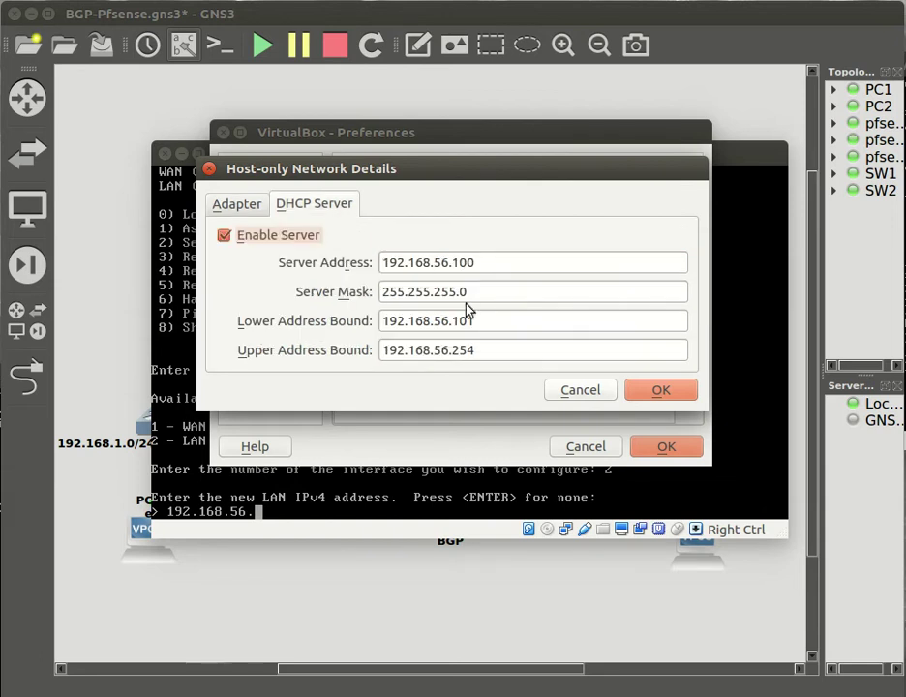
pyautogui.click(578, 390)
pyautogui.click(590, 449)
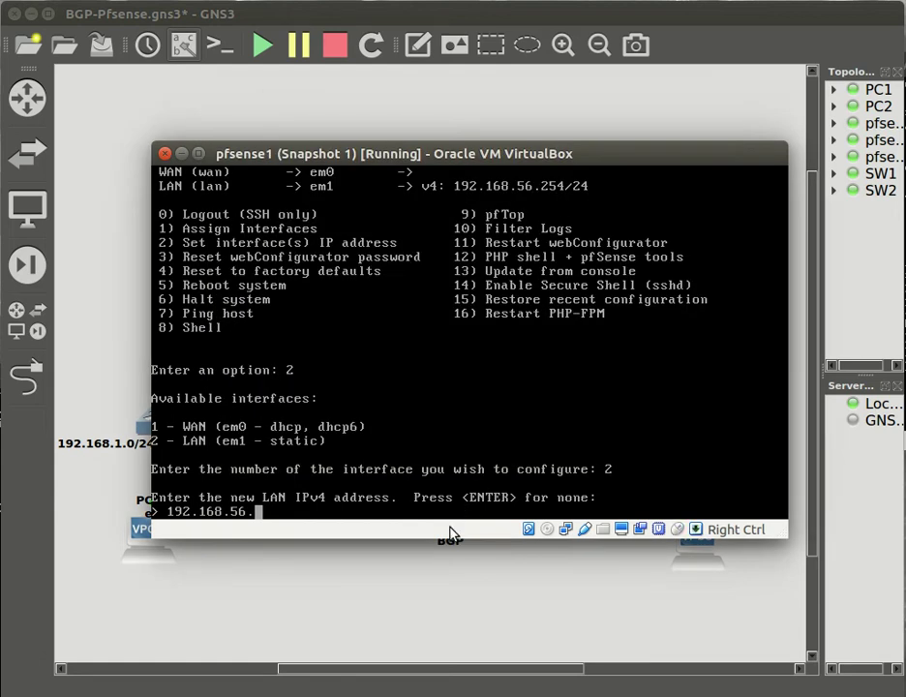
# Complete pfsense1's LAN IPv4 address as 192.168.56.201 and set the subnet bit count to 24.
pyautogui.write('201')
pyautogui.press('Return')
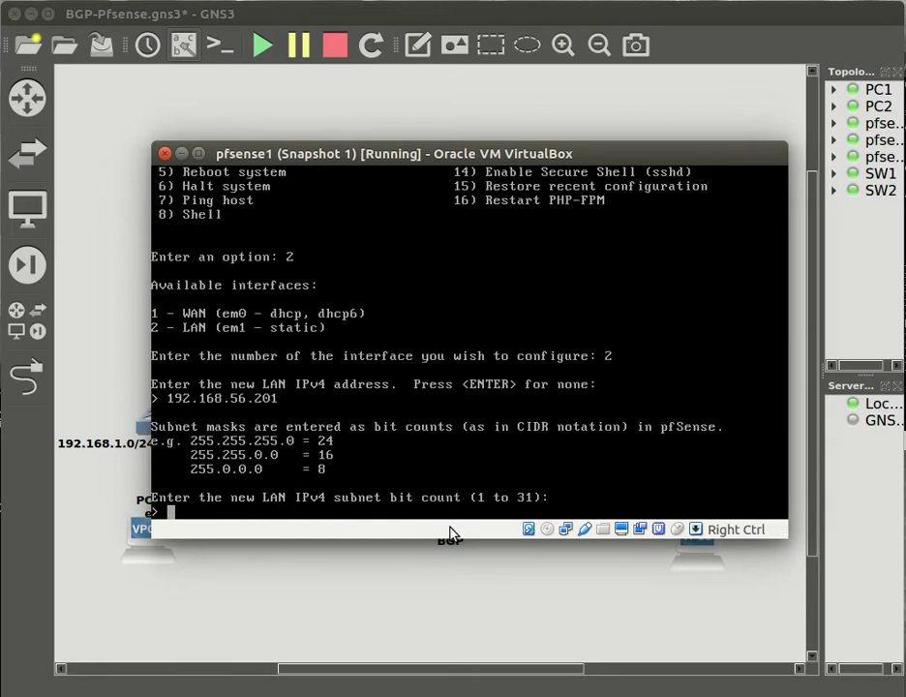
pyautogui.write('24')
pyautogui.press('Return')
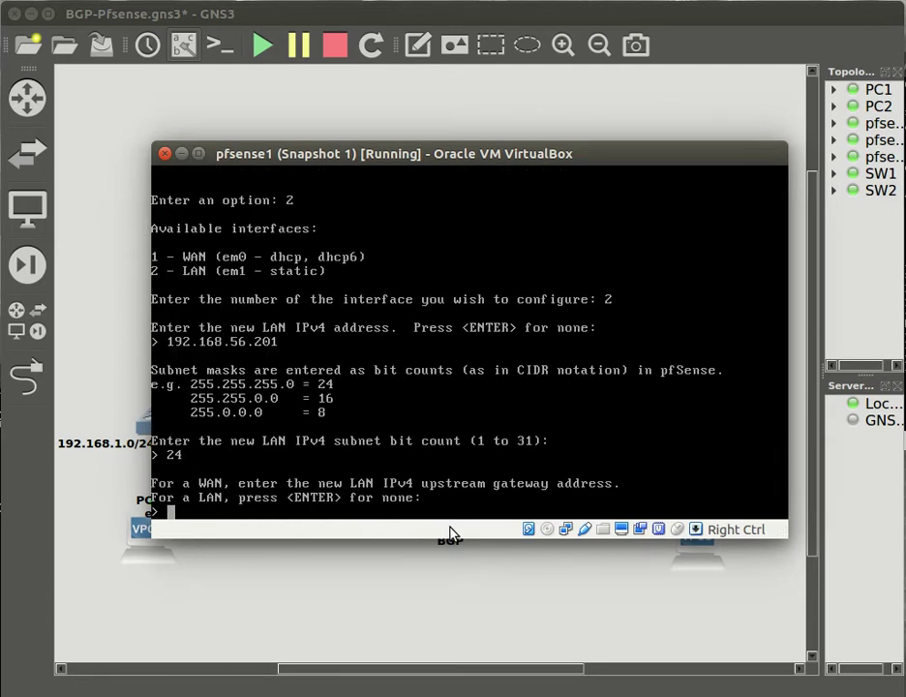
# Leave pfsense1's upstream gateway and LAN IPv6 address empty, decline the DHCP server on LAN and return to the console menu.
pyautogui.press('Return')
pyautogui.press('Return')
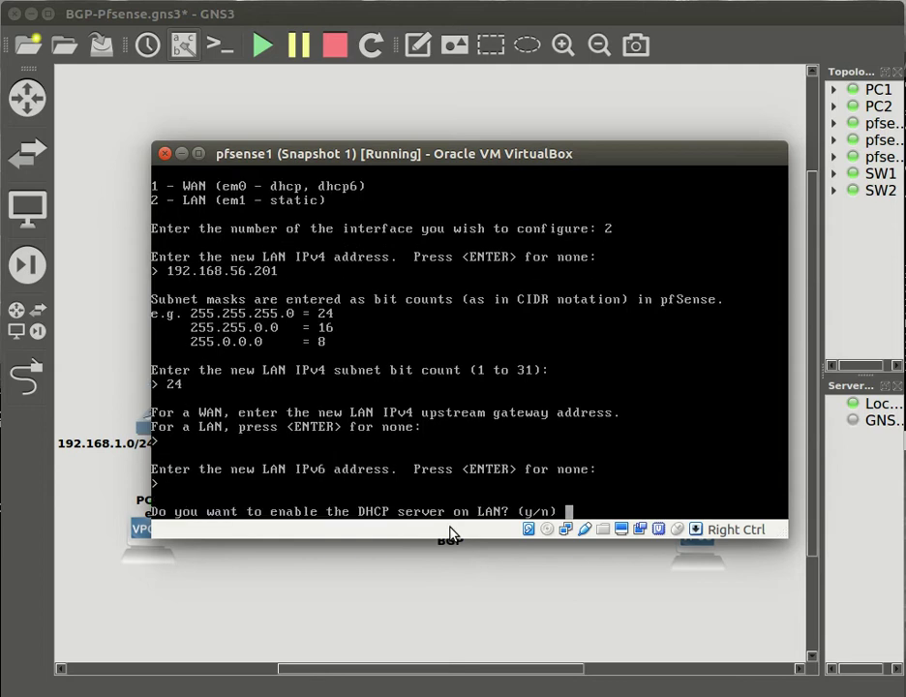
pyautogui.write('n')
pyautogui.press('Return')
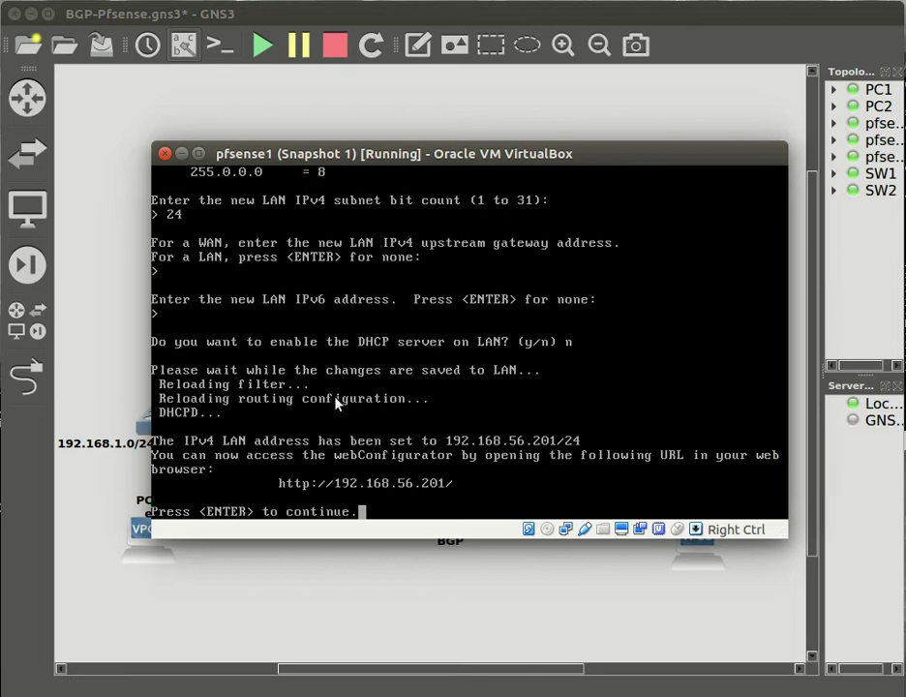
pyautogui.press('Return')
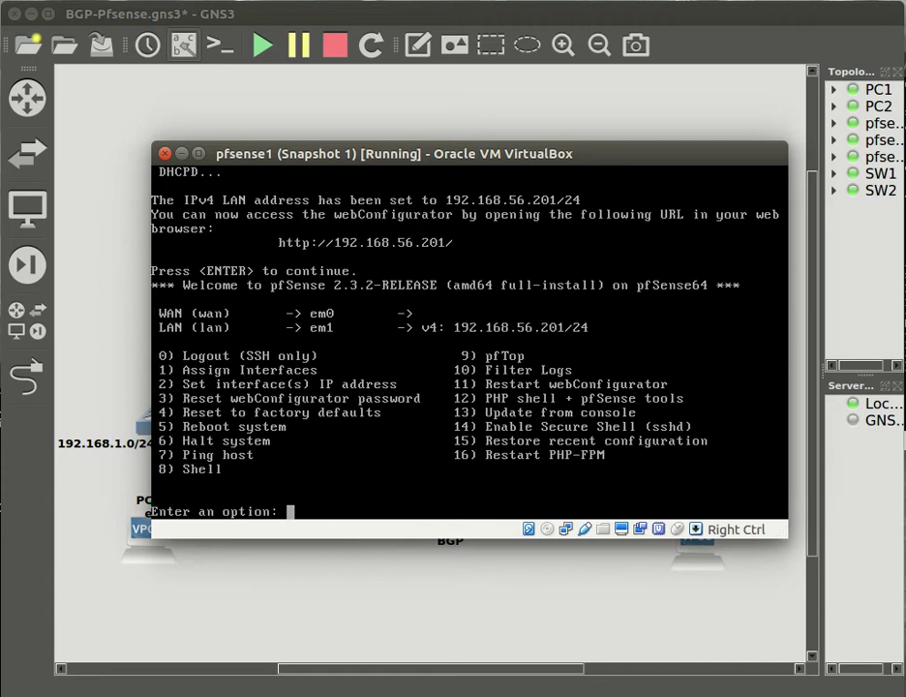
# Switch to Firefox, replace the failed page with a new tab on 192.168.56.201 and log in to pfSense.
pyautogui.hotkey('alt', 'Tab')
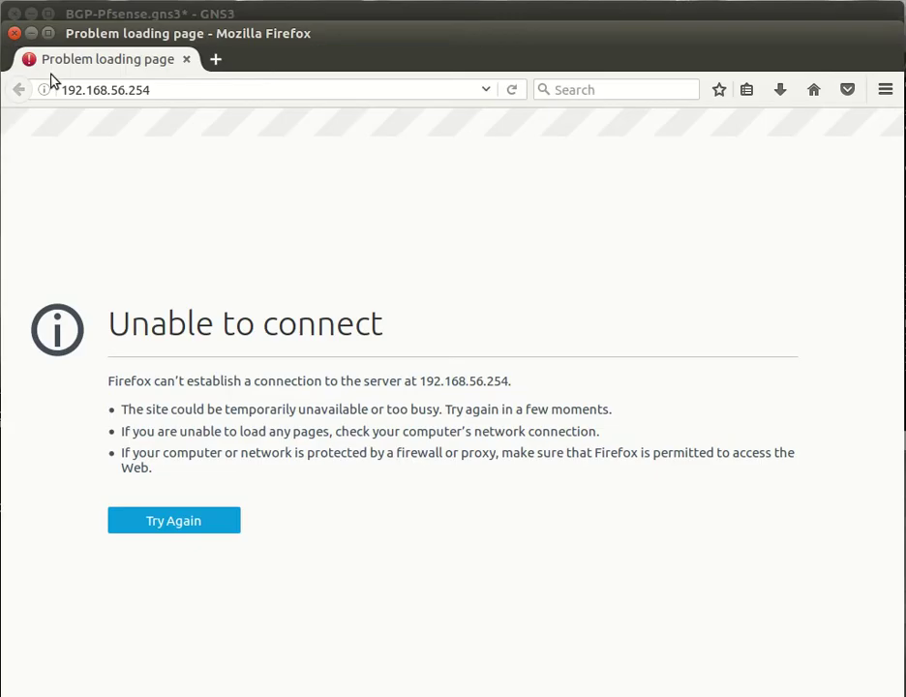
pyautogui.click(485, 91)
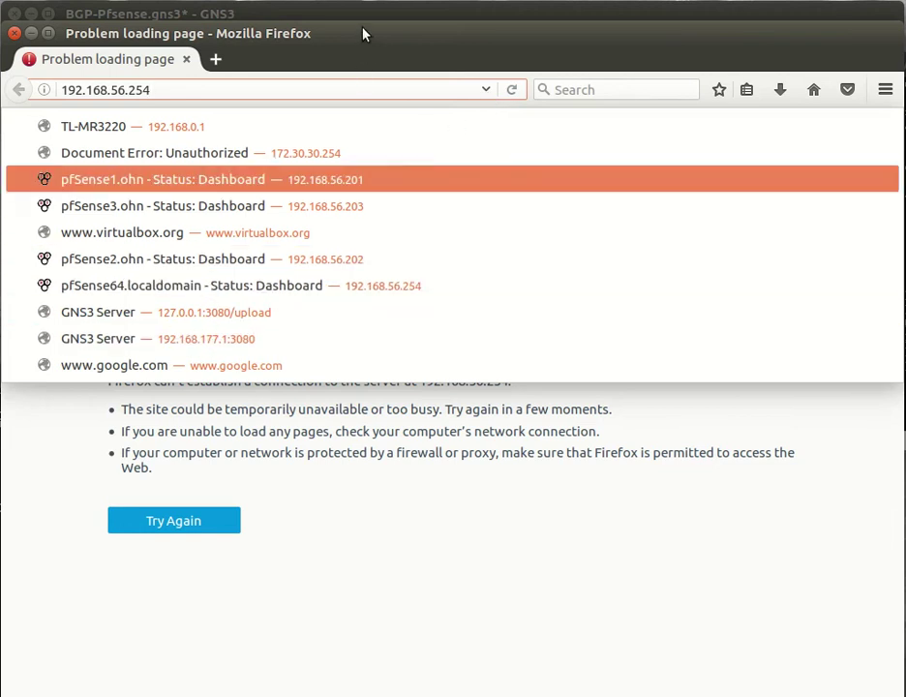
pyautogui.click(365, 33)
pyautogui.click(215, 59)
pyautogui.click(186, 60)
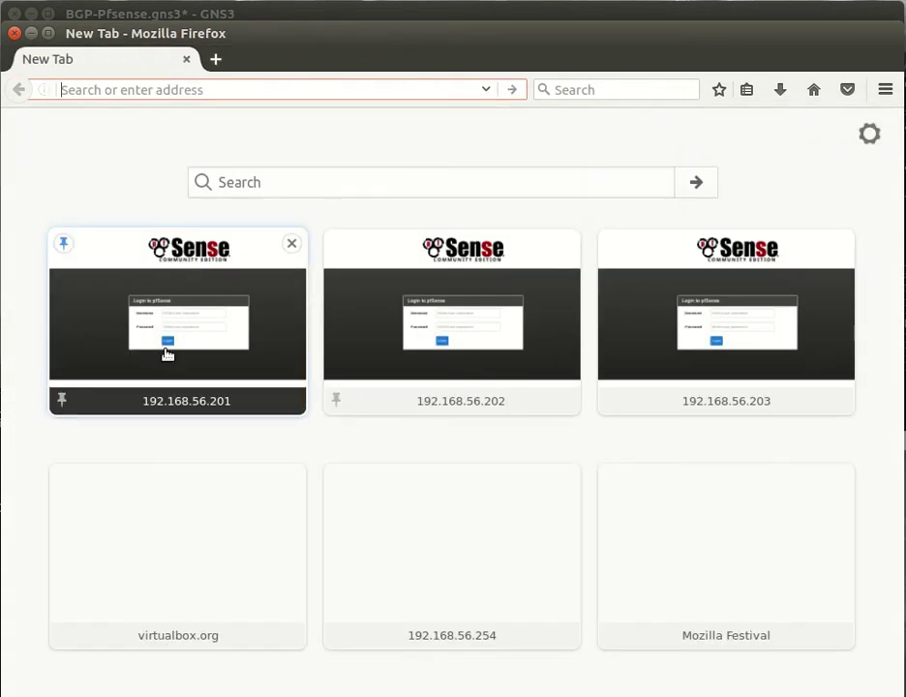
pyautogui.click(167, 358)
pyautogui.click(380, 474)
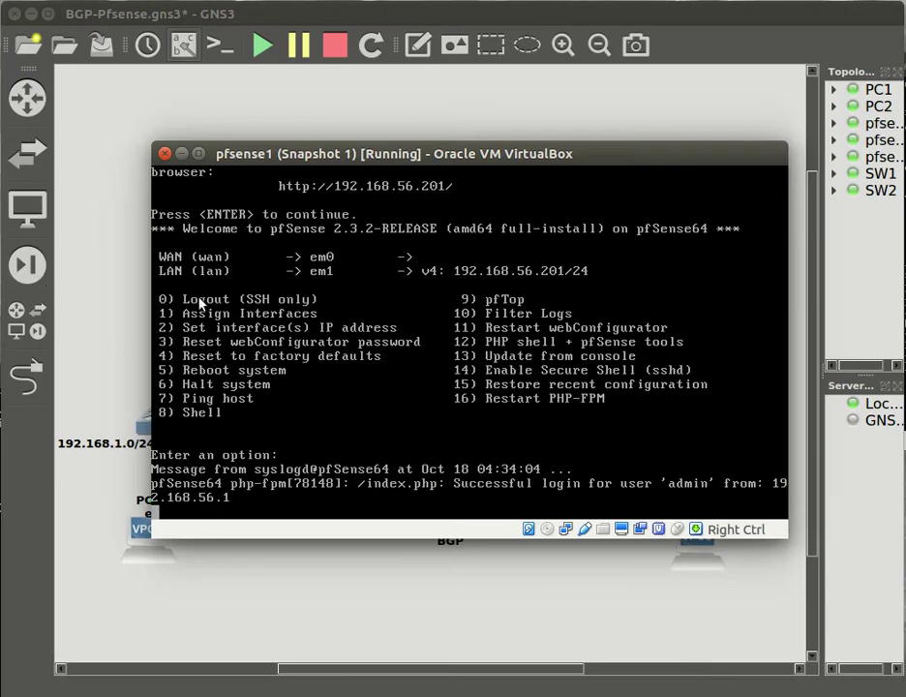
# Move the pfsense1 console aside, switch to the pfsense2 console and place its window over the topology.
pyautogui.moveTo(251, 165)
pyautogui.moveTo(512, 158); pyautogui.dragTo(63, 14)
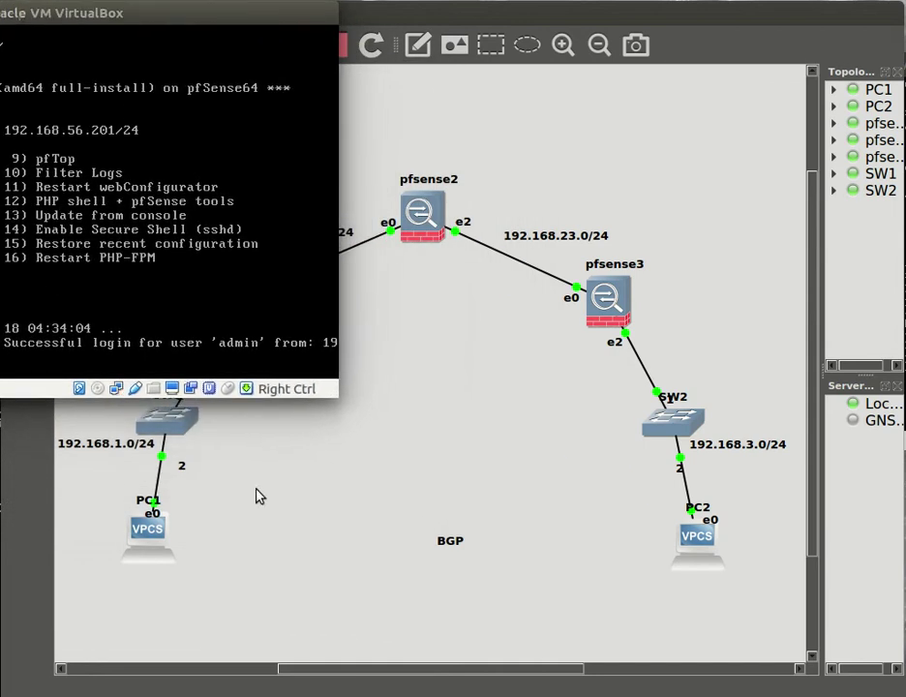
pyautogui.click(170, 552)
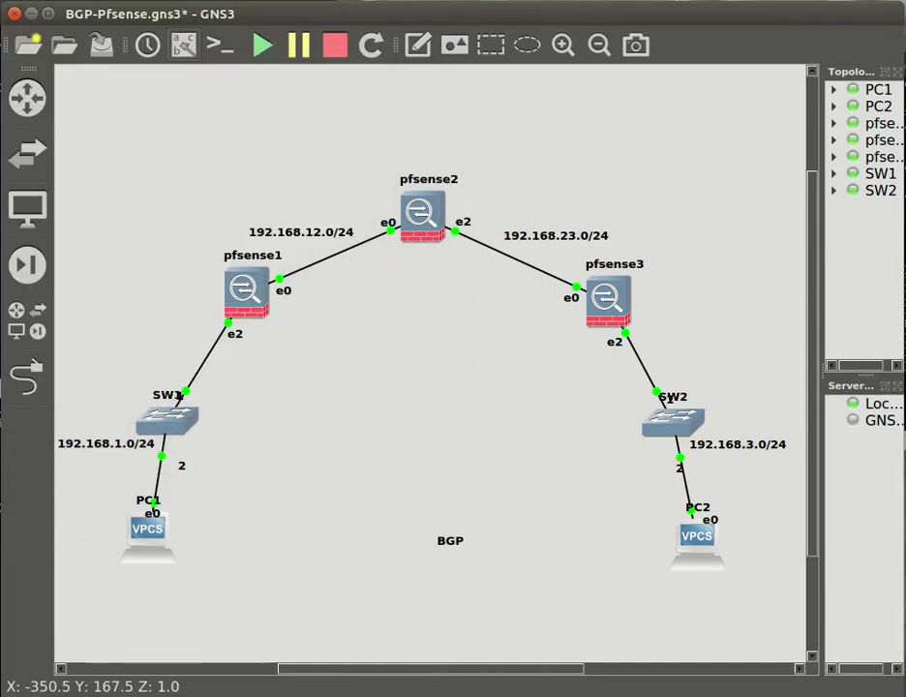
pyautogui.hotkey('alt', 'Tab')
pyautogui.moveTo(152, 370)
pyautogui.moveTo(152, 370); pyautogui.dragTo(554, 164)
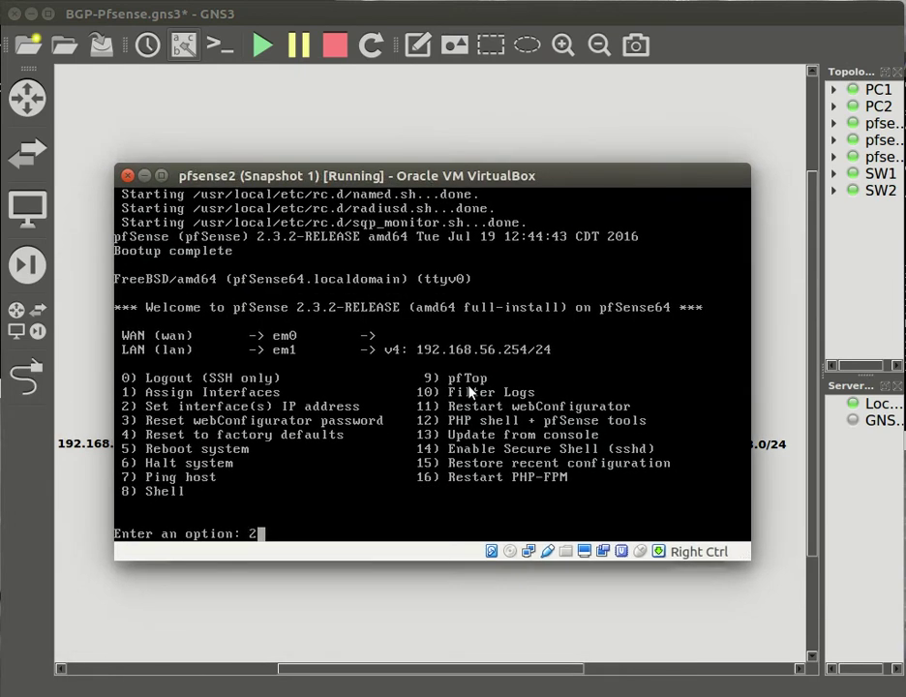
# Use option 2 on pfsense2 to set the LAN interface (2) to IPv4 address 192.168.56.202 with subnet bit count 24.
pyautogui.press('Return')
pyautogui.write('2')
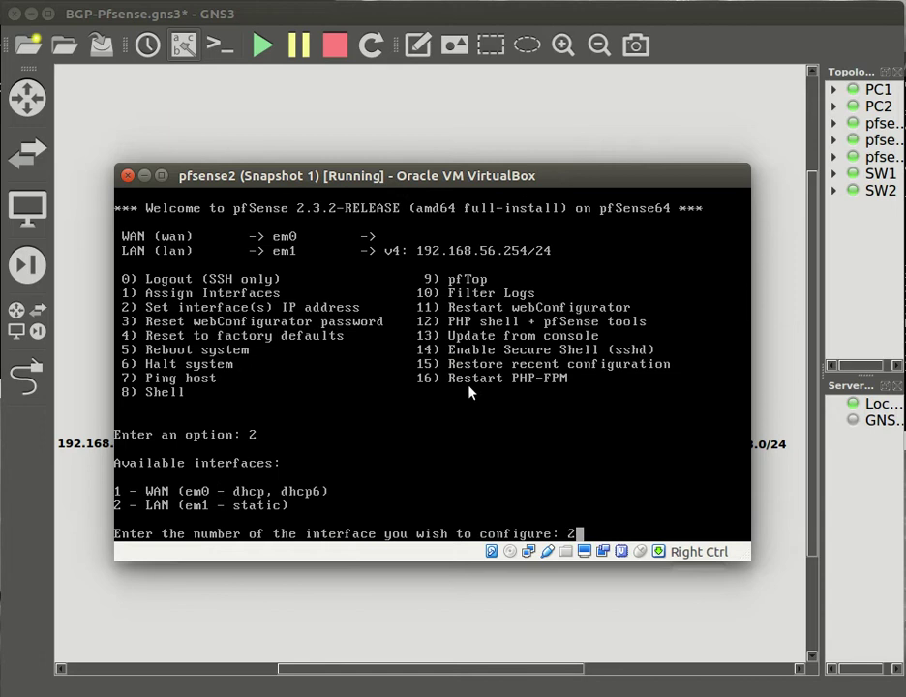
pyautogui.press('Return')
pyautogui.write('192.168.56.202')
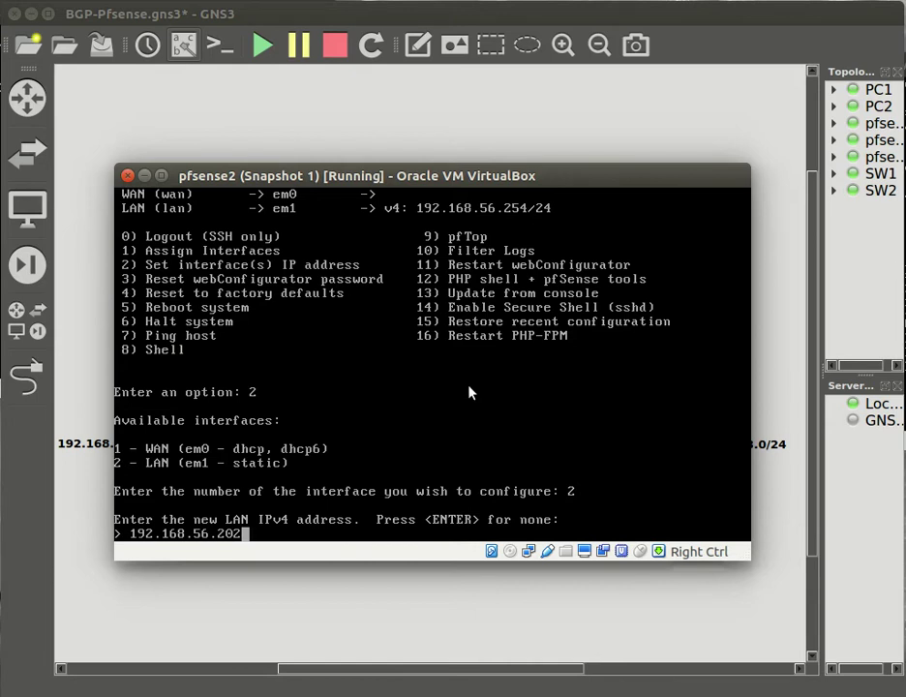
pyautogui.press('Return')
pyautogui.write('24')
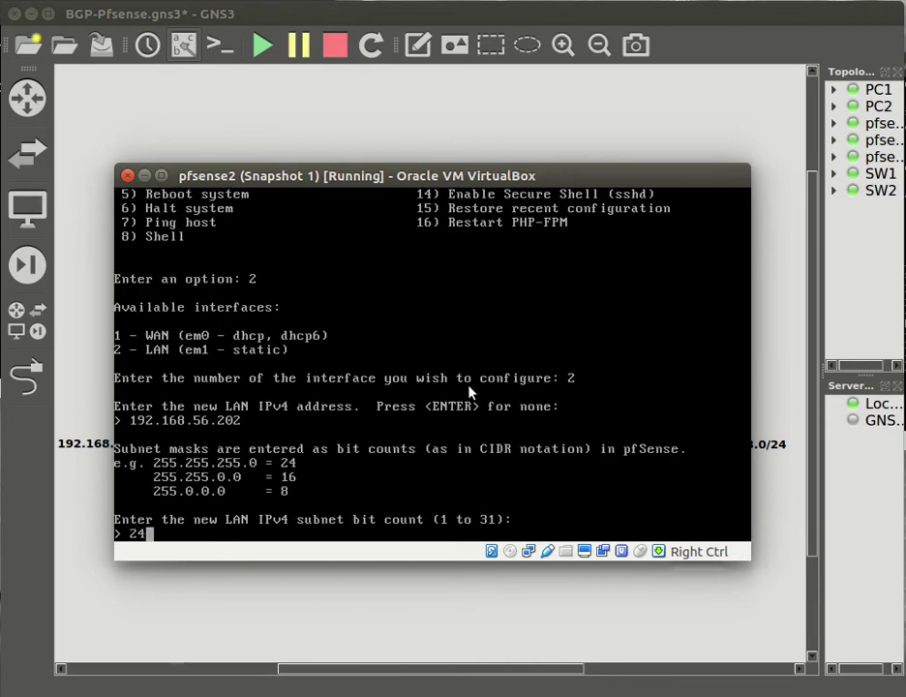
pyautogui.press('Return')
# Leave pfsense2's gateway and IPv6 address empty, decline the DHCP server on LAN and move the console aside.
pyautogui.press('Return')
pyautogui.press('Return')
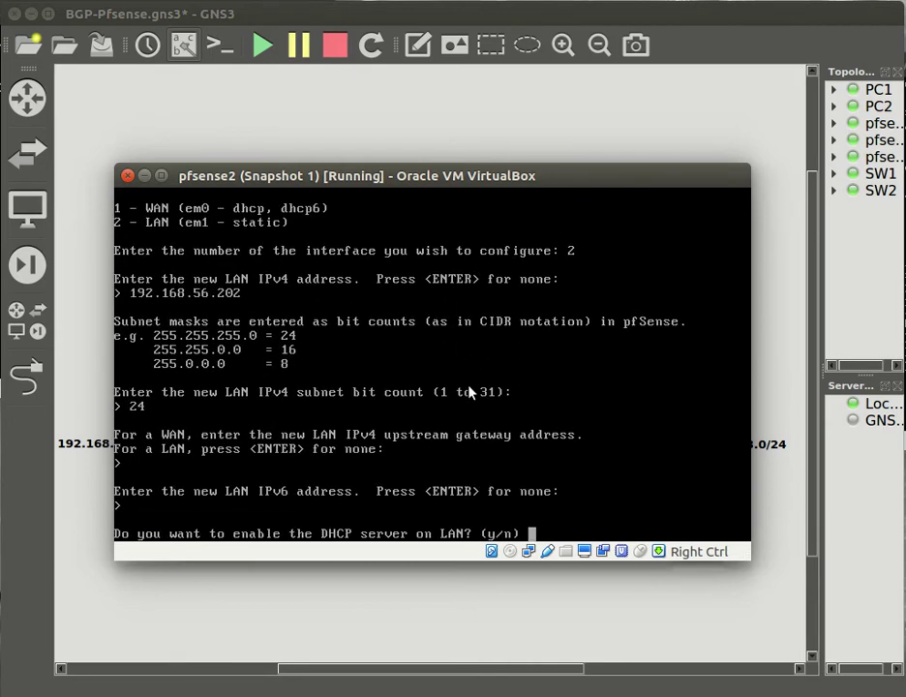
pyautogui.write('n')
pyautogui.press('Return')
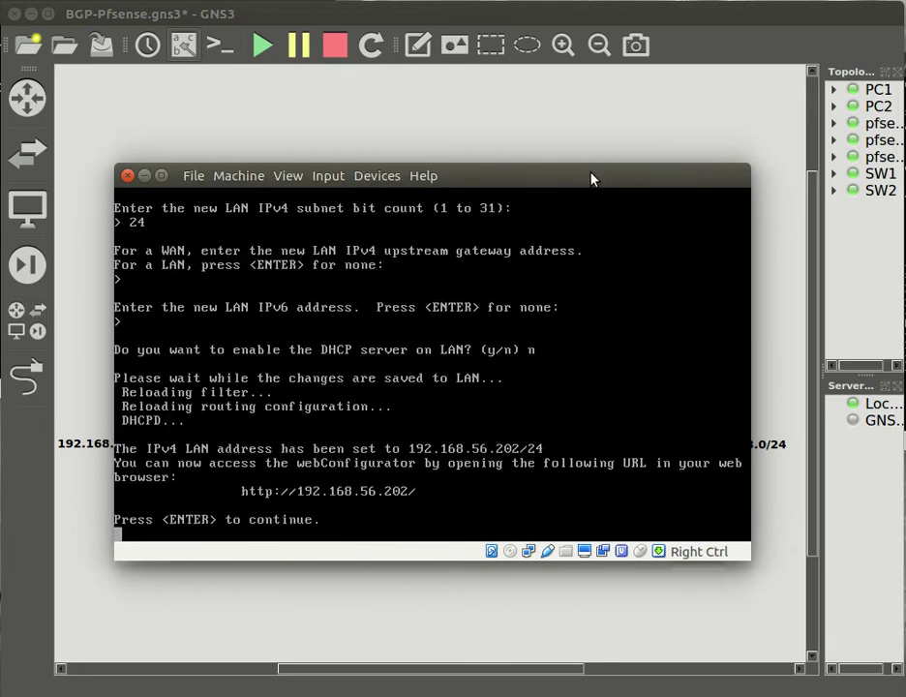
pyautogui.press('Return')
pyautogui.moveTo(612, 182); pyautogui.dragTo(203, 392)
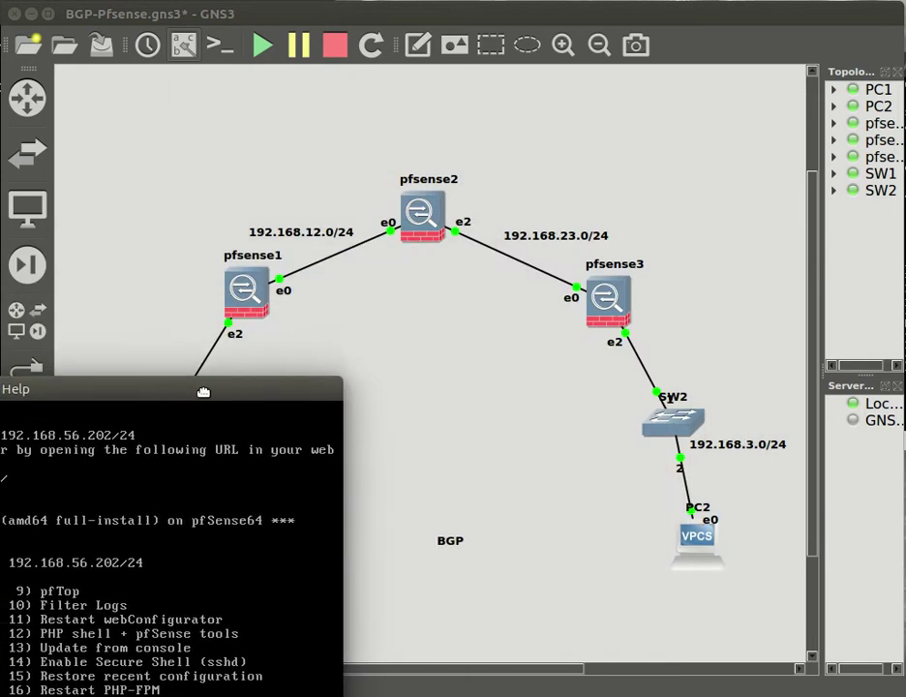
# Open 192.168.56.202 in a new Firefox tab, log in to pfSense and minimize the browser.
pyautogui.hotkey('alt', 'Tab')
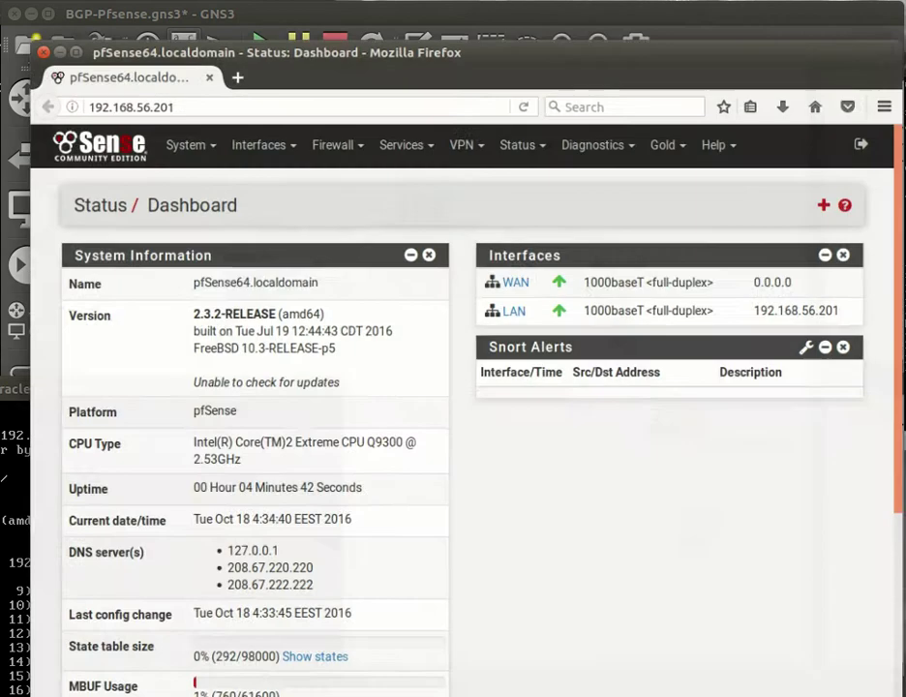
pyautogui.click(217, 56)
pyautogui.click(458, 288)
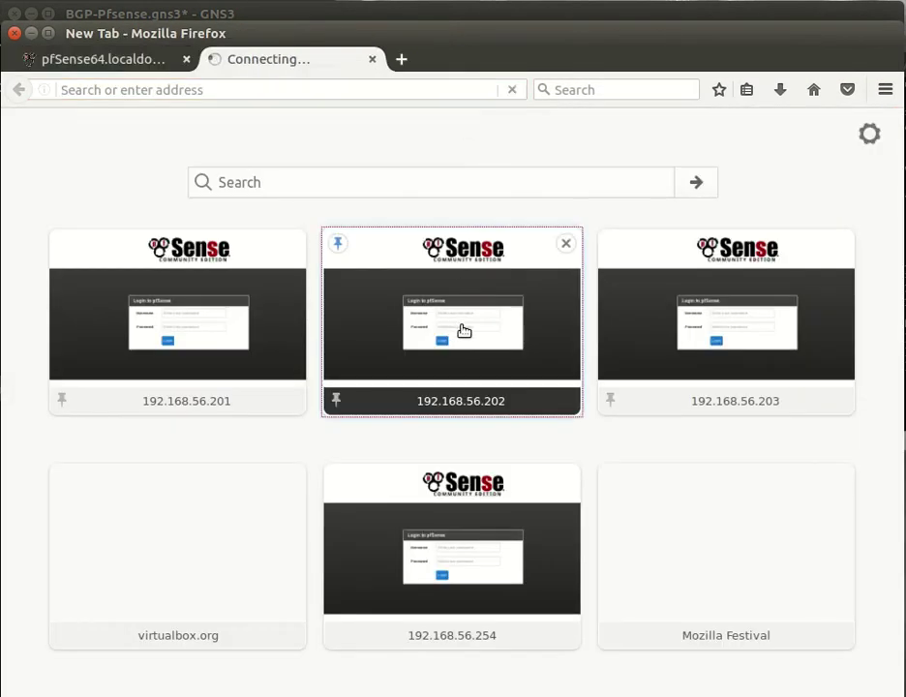
pyautogui.click(393, 477)
pyautogui.click(385, 472)
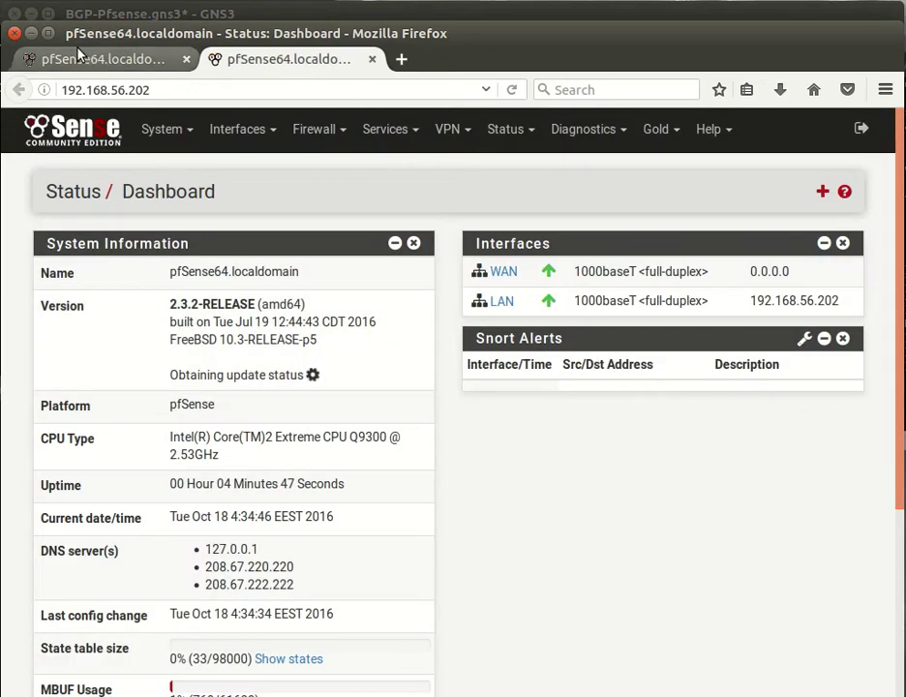
pyautogui.click(31, 34)
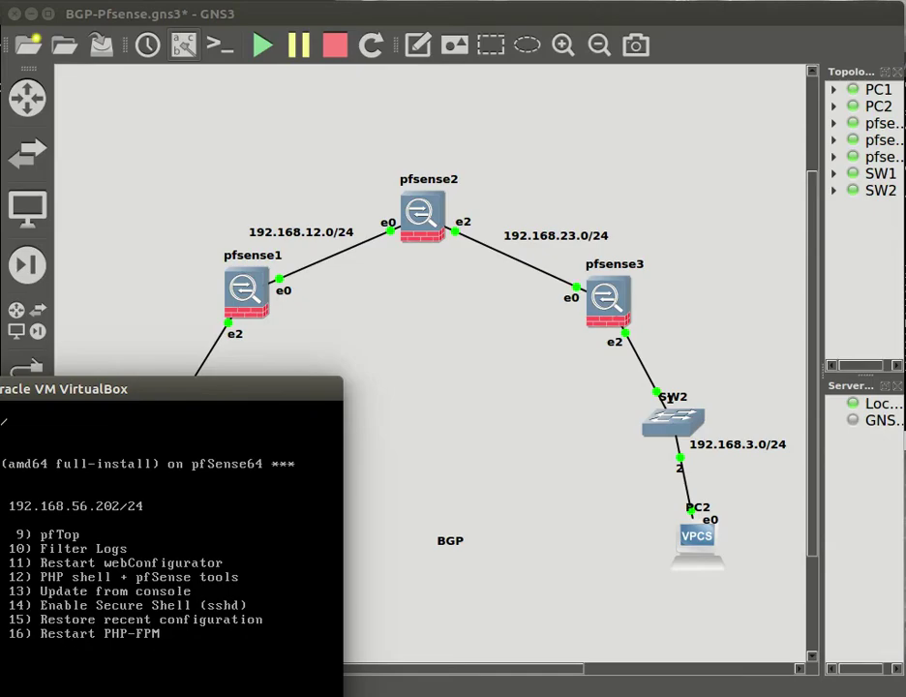
# Switch to the pfsense3 console and use option 2 to choose the LAN interface (2) for IP configuration.
pyautogui.hotkey('alt', 'Tab')
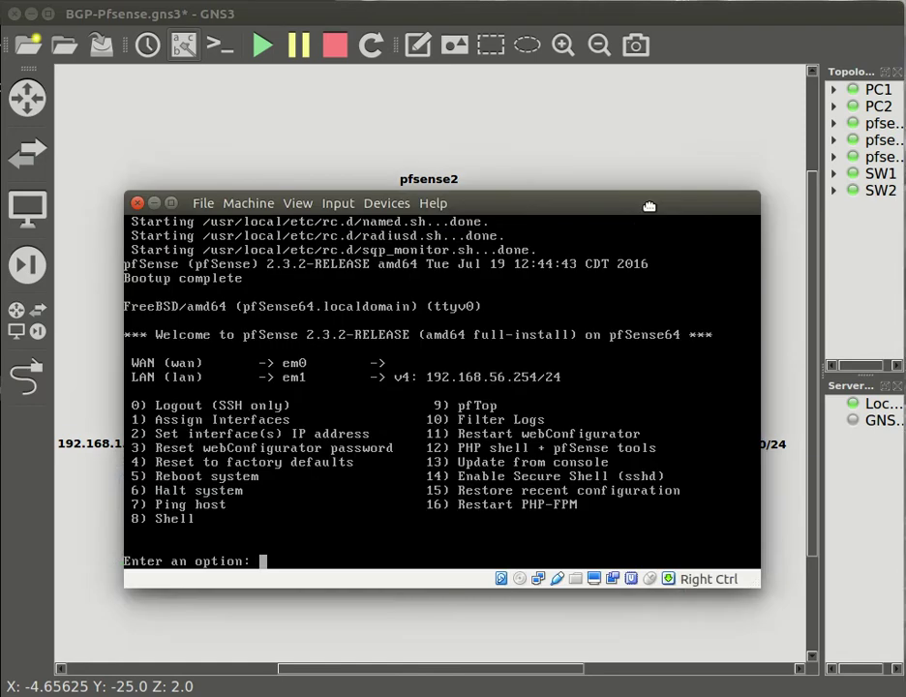
pyautogui.write('2')
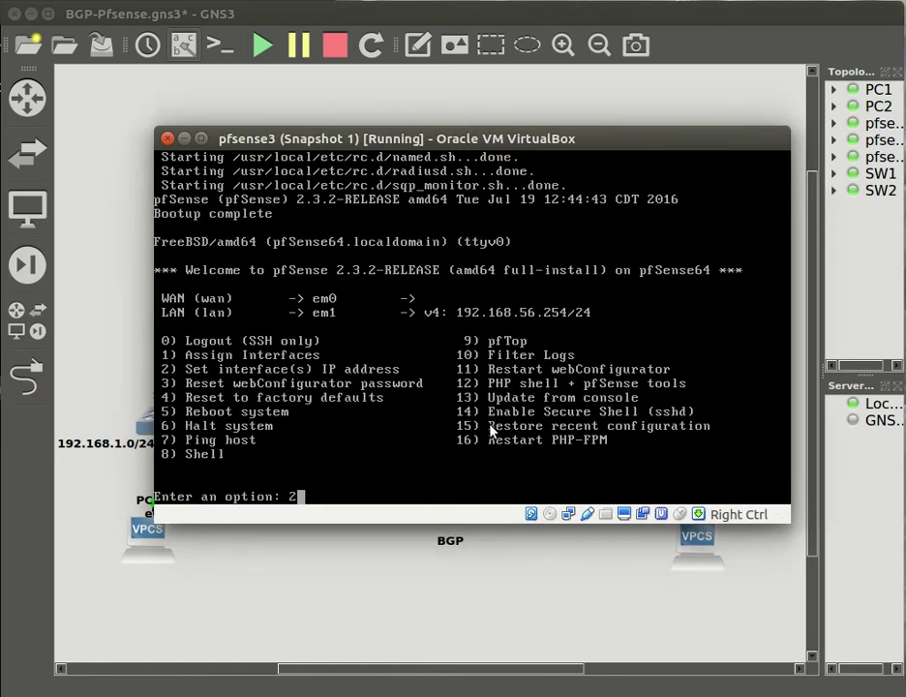
pyautogui.press('Return')
pyautogui.write('2')
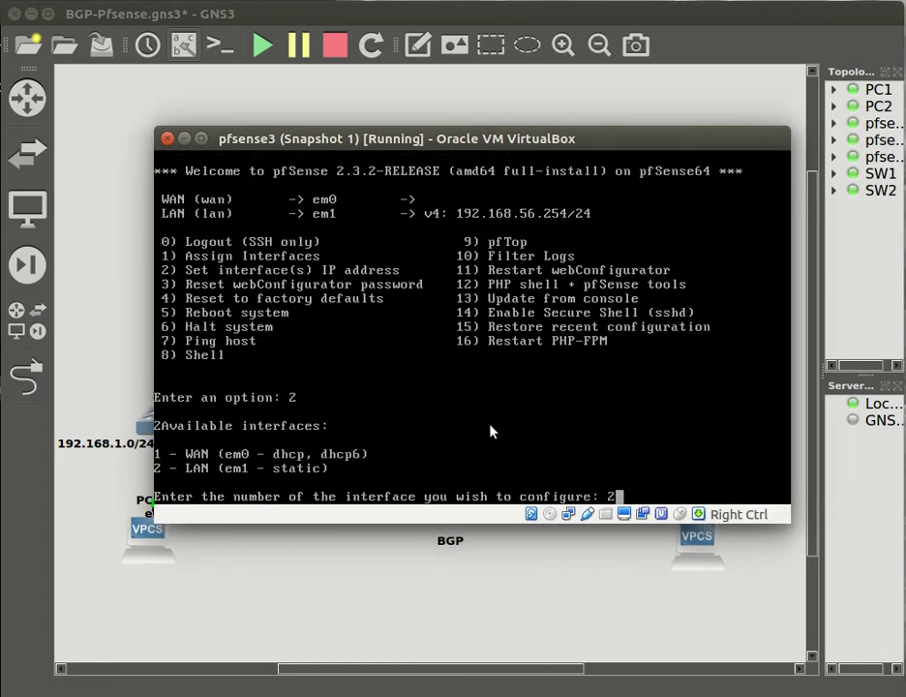
pyautogui.press('Return')
pyautogui.write('2')
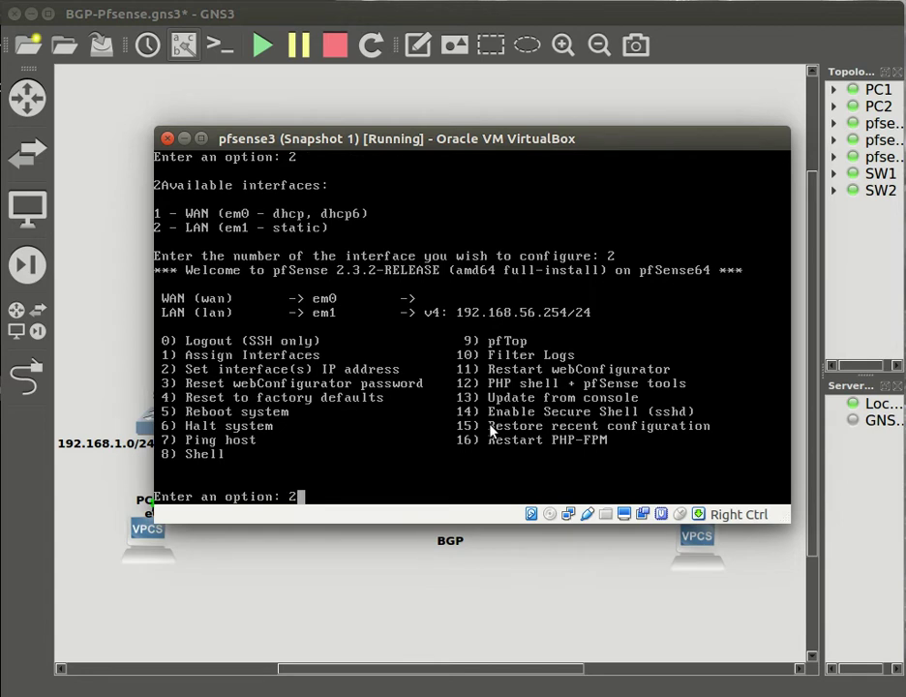
pyautogui.press('Return')
pyautogui.write('2')
pyautogui.press('Return')
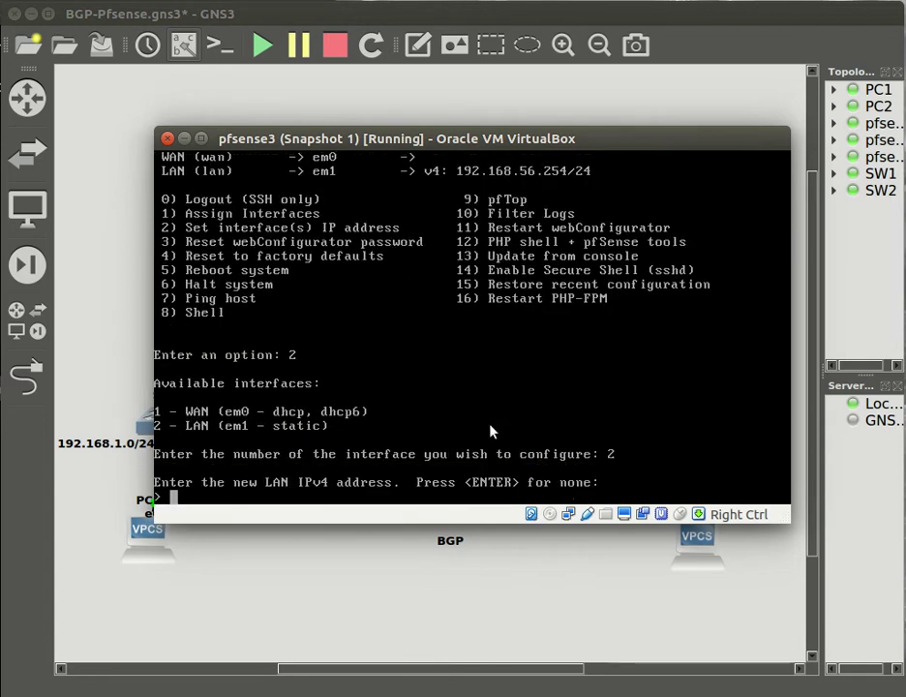
# Set pfsense3's LAN IPv4 address to 192.168.56.203 with subnet bit count 24.
pyautogui.write('192.')
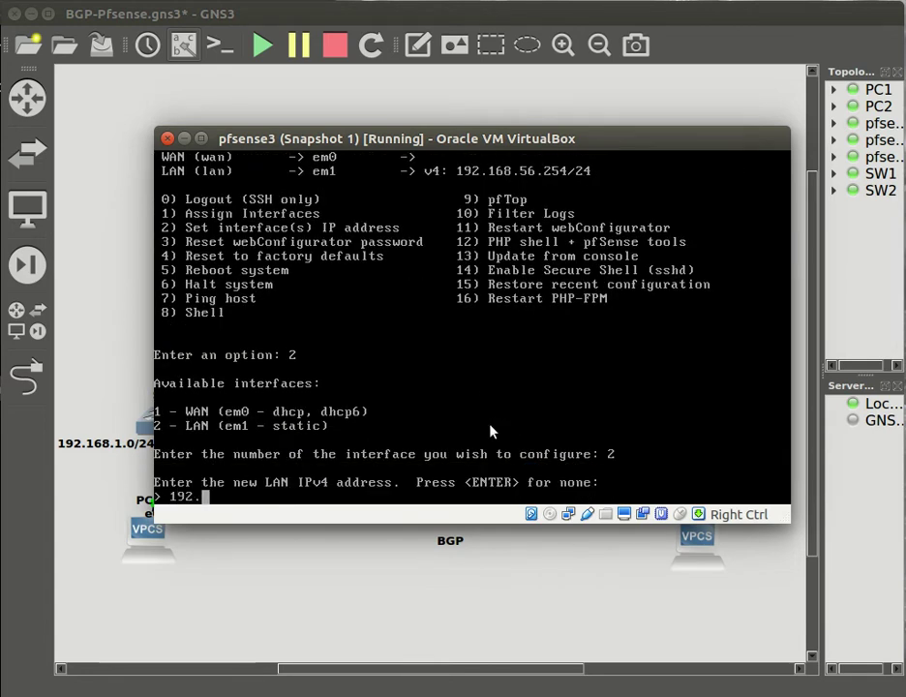
pyautogui.write('168.56.')
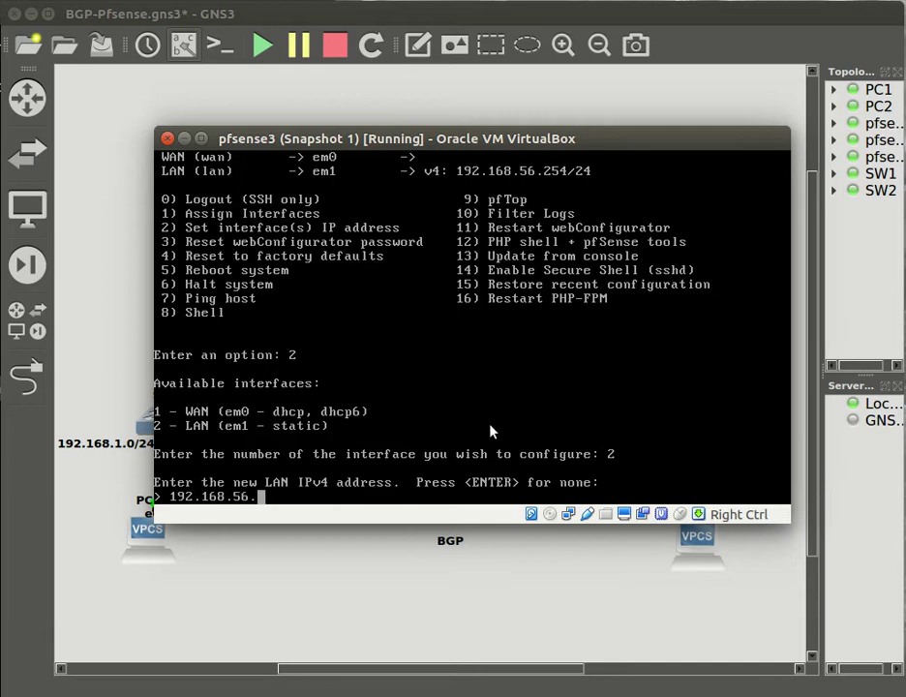
pyautogui.write('203')
pyautogui.press('Return')
pyautogui.write('24')
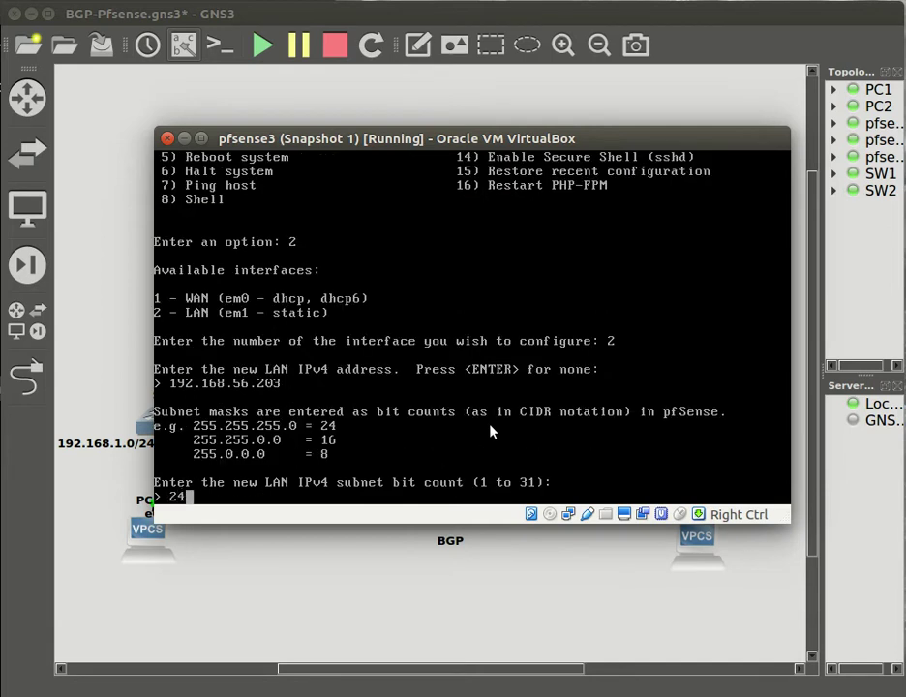
pyautogui.press('Return')
# Leave pfsense3's gateway and IPv6 address empty, decline the DHCP server on LAN and move the console aside.
pyautogui.press('Return')
pyautogui.press('Return')
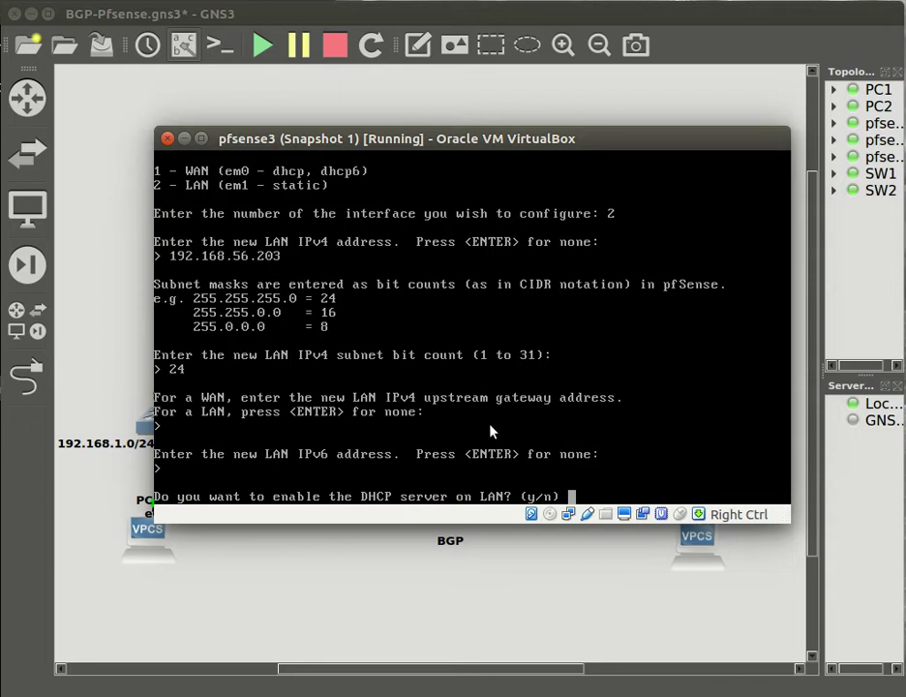
pyautogui.write('n')
pyautogui.press('Return')
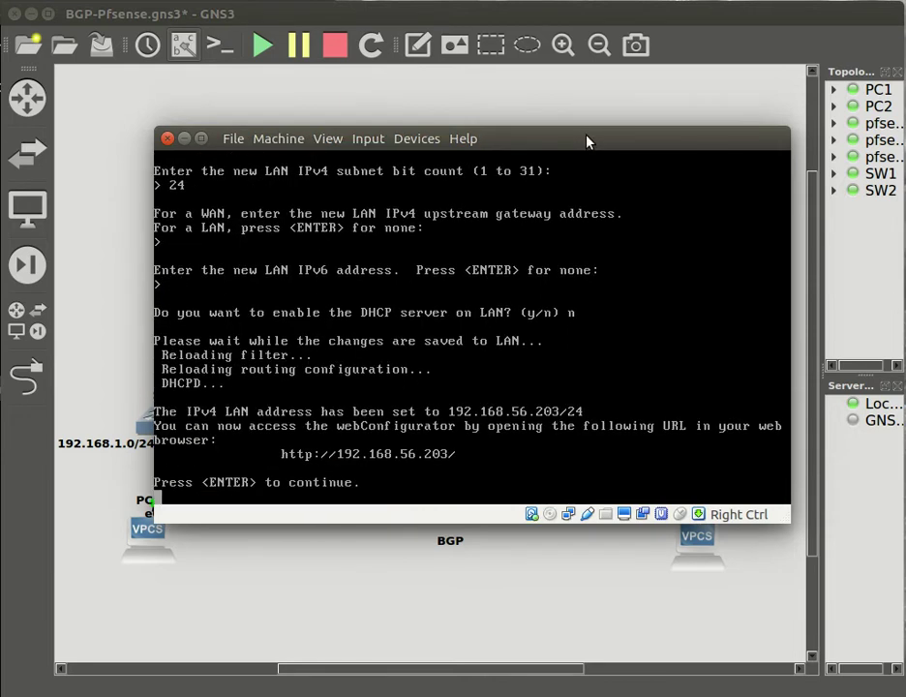
pyautogui.press('Return')
pyautogui.moveTo(588, 139); pyautogui.dragTo(905, 21)
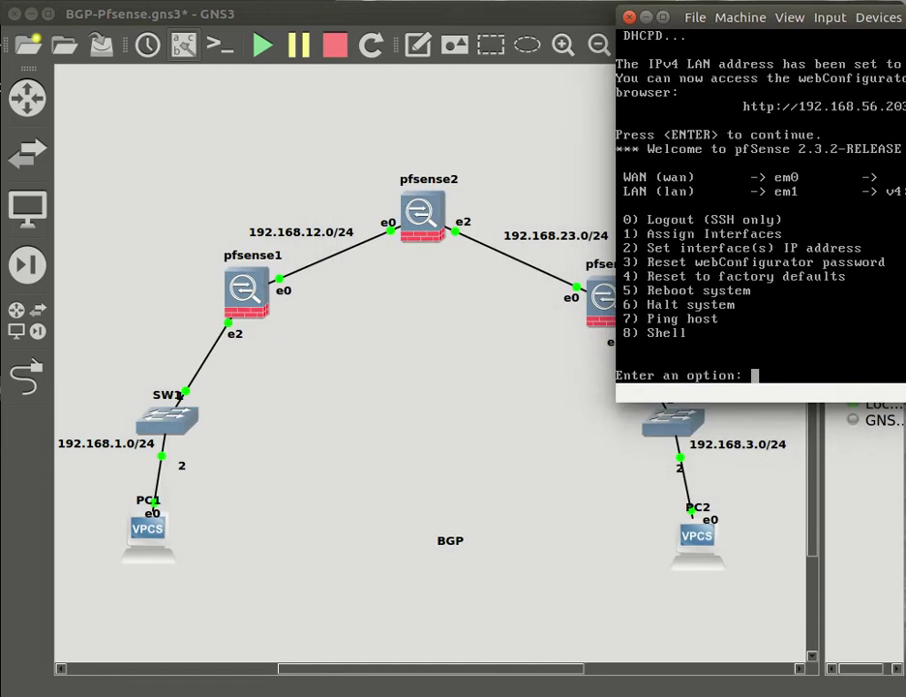
pyautogui.click(390, 415)
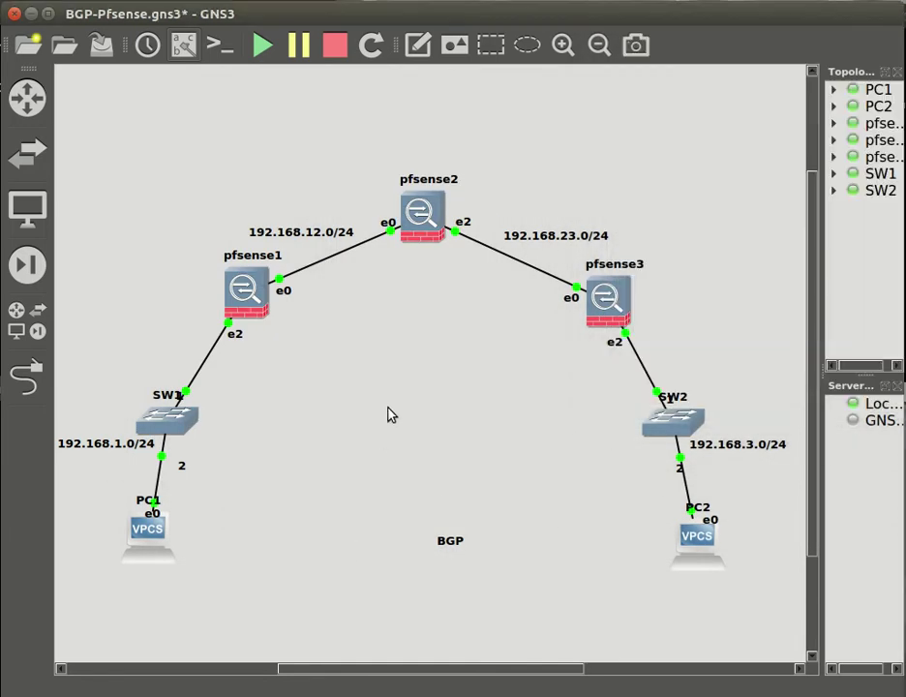
# Open 192.168.56.203 in a new Firefox tab and log in to pfSense as admin with the saved credentials.
pyautogui.hotkey('alt', 'Tab')
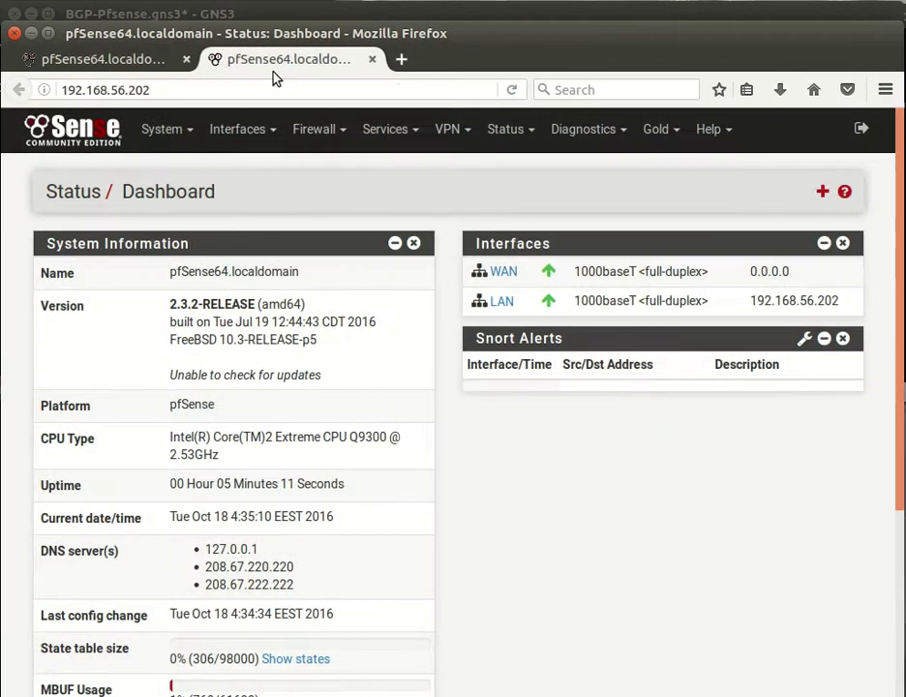
pyautogui.click(401, 57)
pyautogui.click(707, 334)
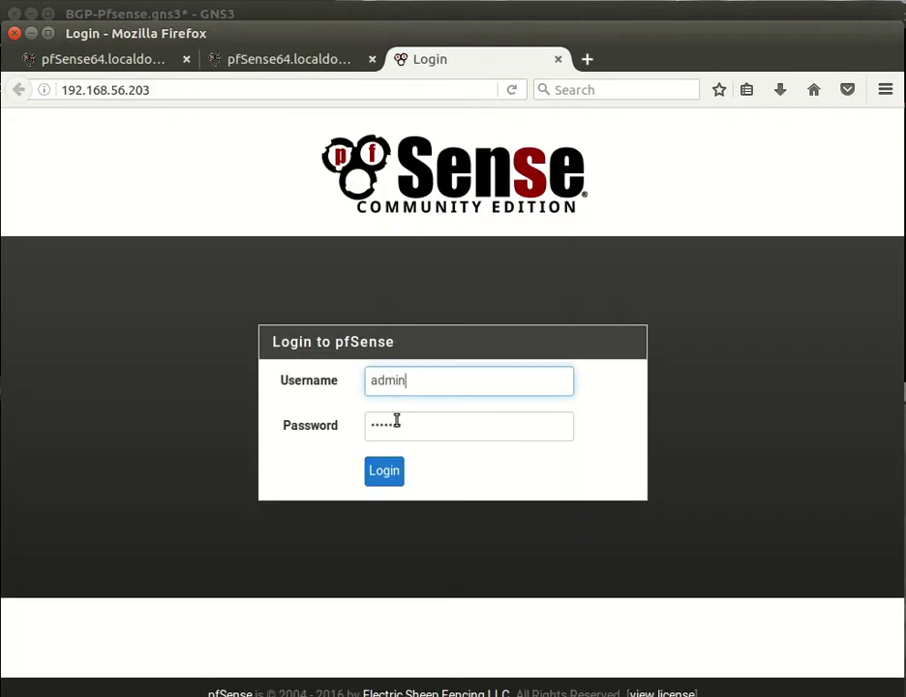
pyautogui.click(385, 474)
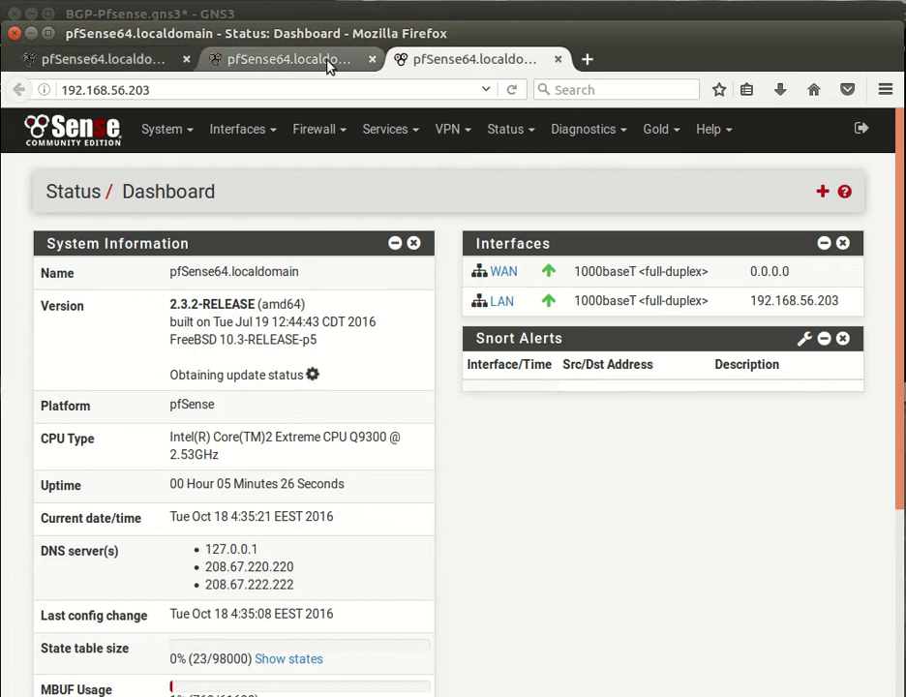
# In the General Setup of the firewall at 192.168.56.201, set the hostname to pfSense1.
pyautogui.click(132, 62)
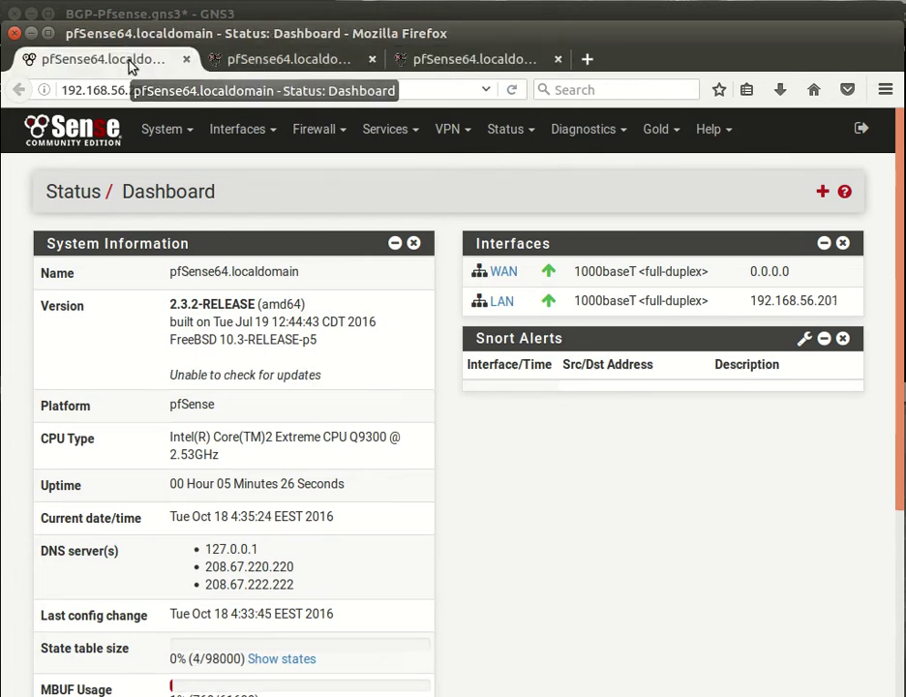
pyautogui.click(161, 129)
pyautogui.click(193, 173)
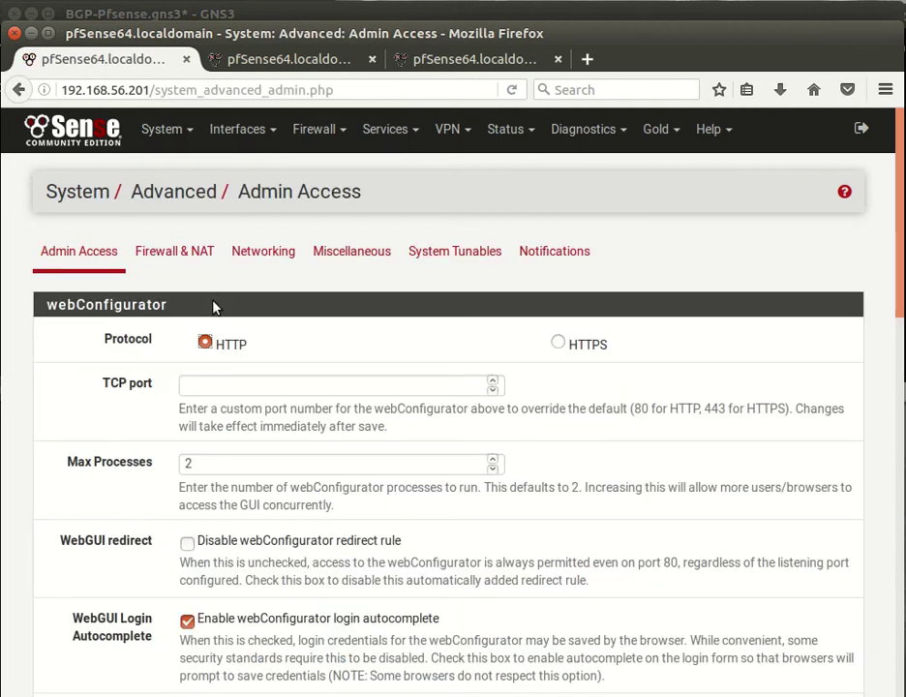
pyautogui.click(161, 129)
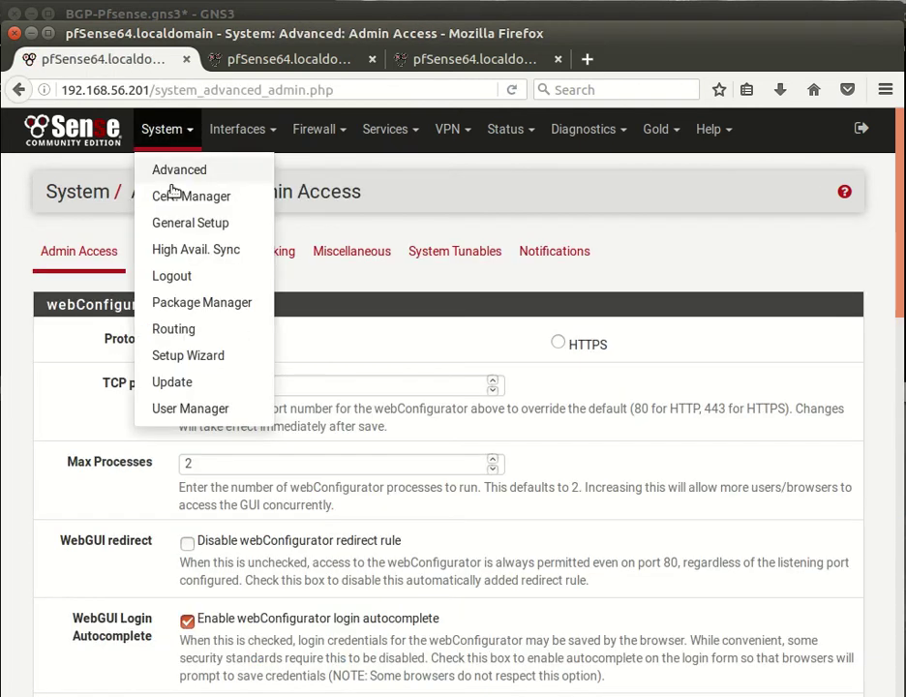
pyautogui.click(187, 230)
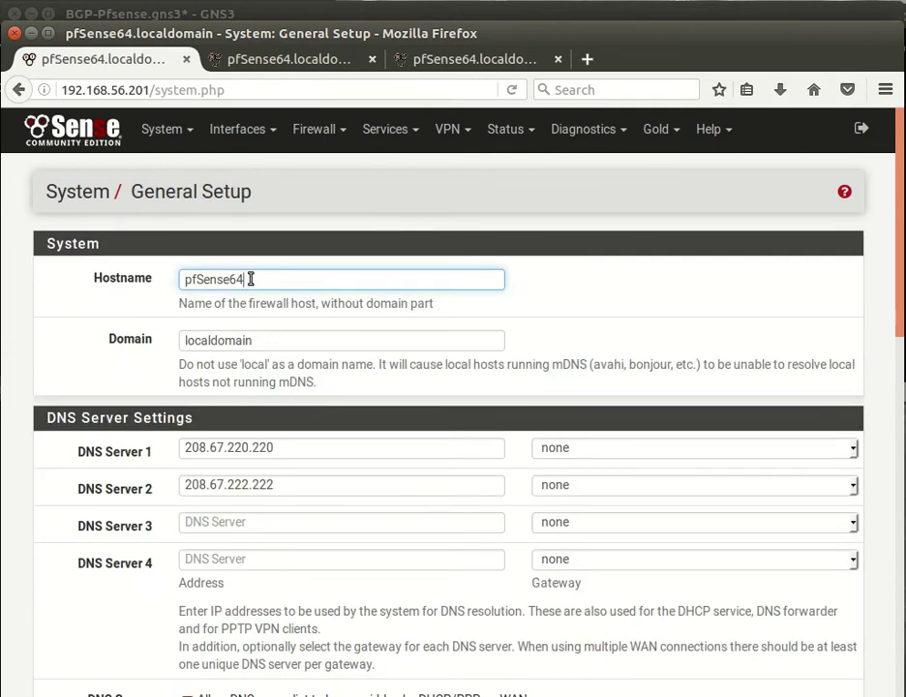
pyautogui.press('BackSpace')
pyautogui.press('BackSpace')
pyautogui.write('-1')
pyautogui.press('BackSpace')
pyautogui.press('BackSpace')
pyautogui.write('1')
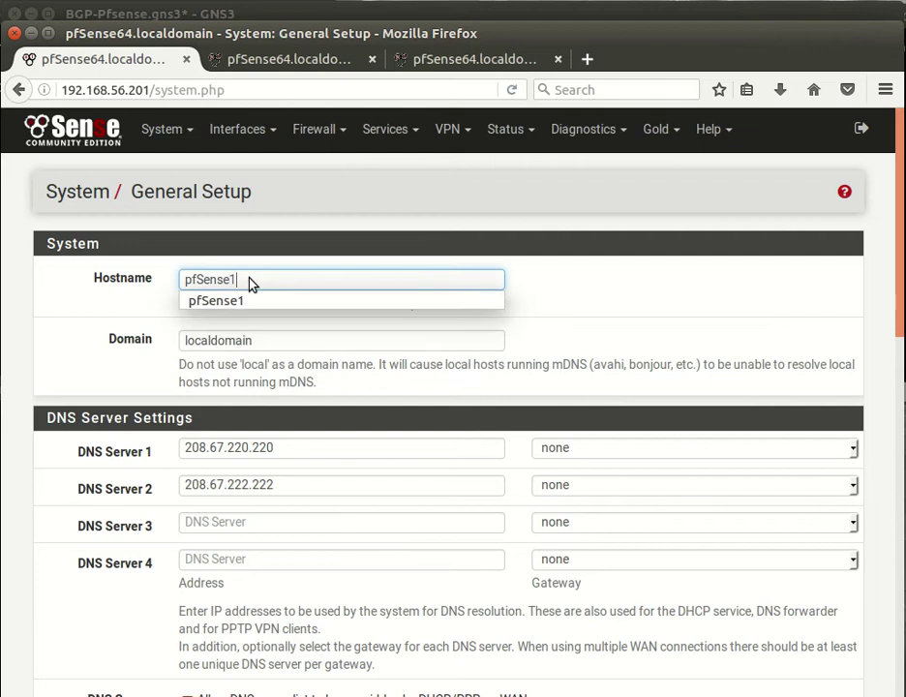
pyautogui.press('Escape')
# Set pfSense1's domain to ohn.
pyautogui.doubleClick(288, 346)
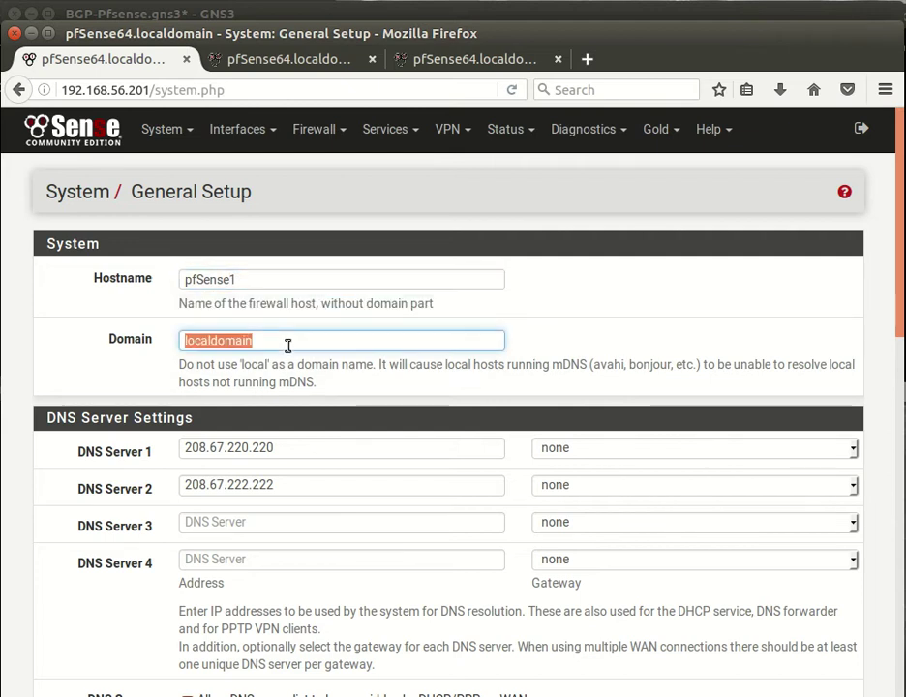
pyautogui.write('ohn')
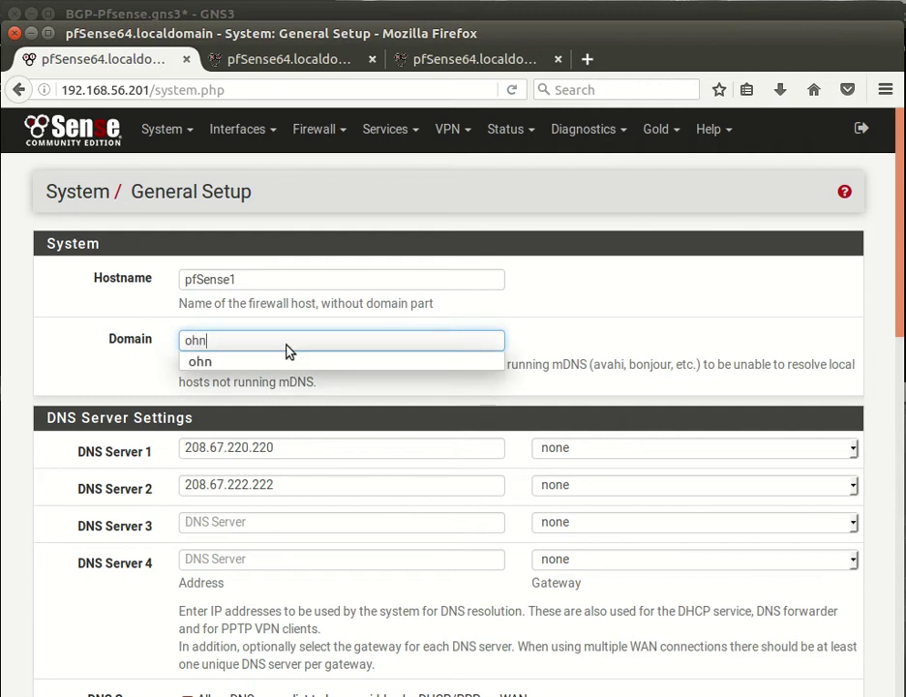
pyautogui.click(291, 362)
# Clear the DNS Server 1 and DNS Server 2 addresses on pfSense1 and save the general settings.
pyautogui.tripleClick(236, 447)
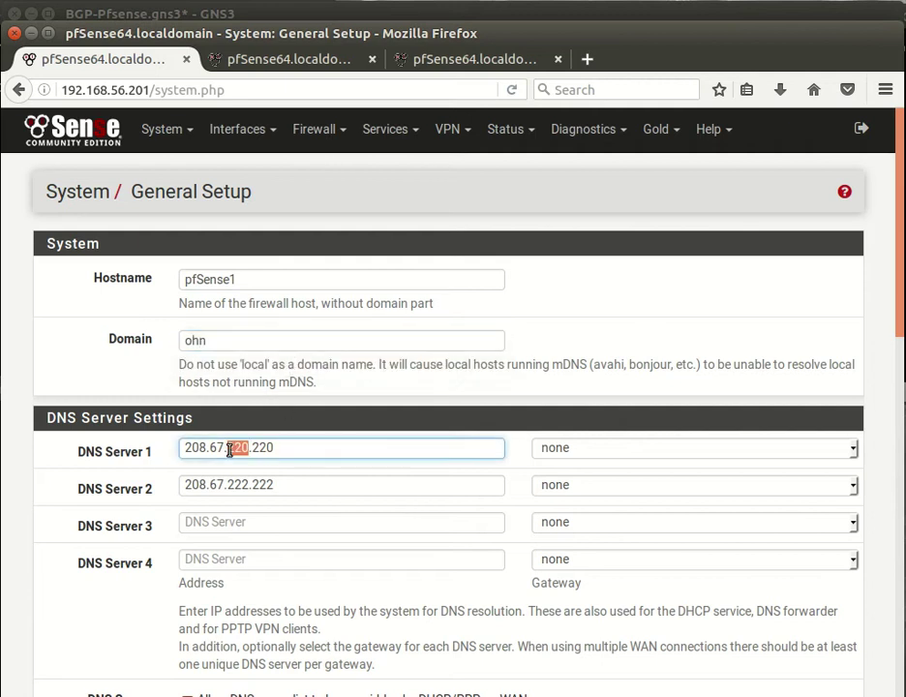
pyautogui.press('BackSpace')
pyautogui.doubleClick(228, 489)
pyautogui.tripleClick(228, 488)
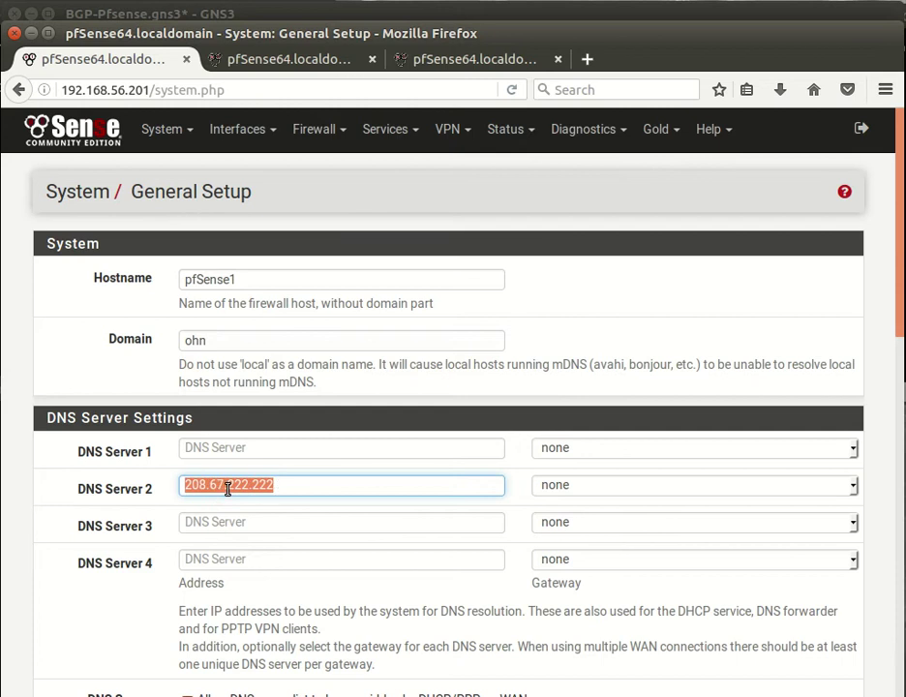
pyautogui.press('BackSpace')
pyautogui.scroll(-5, 242, 503)
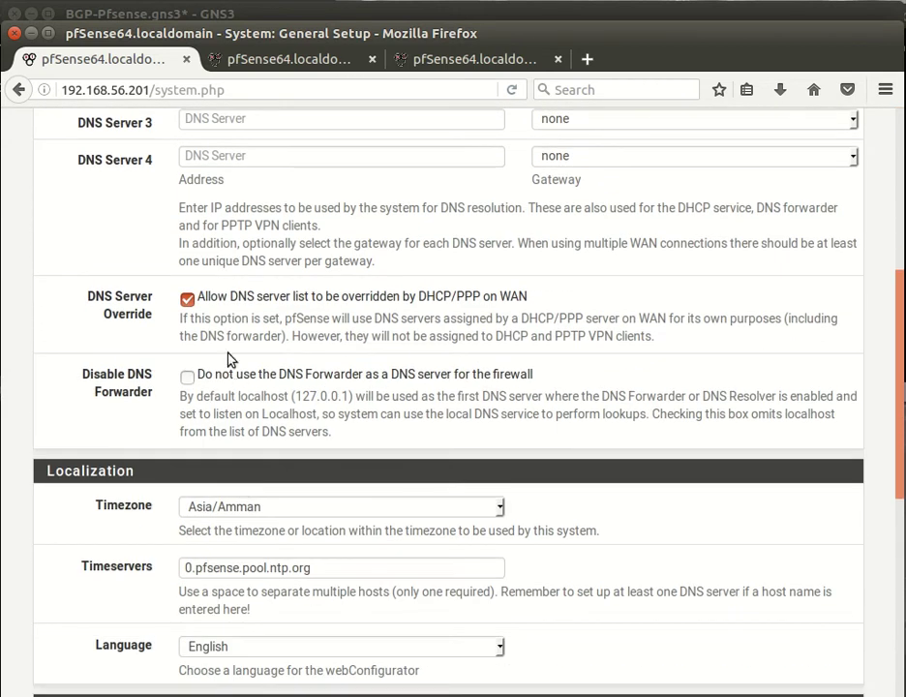
pyautogui.scroll(-10, 334, 436)
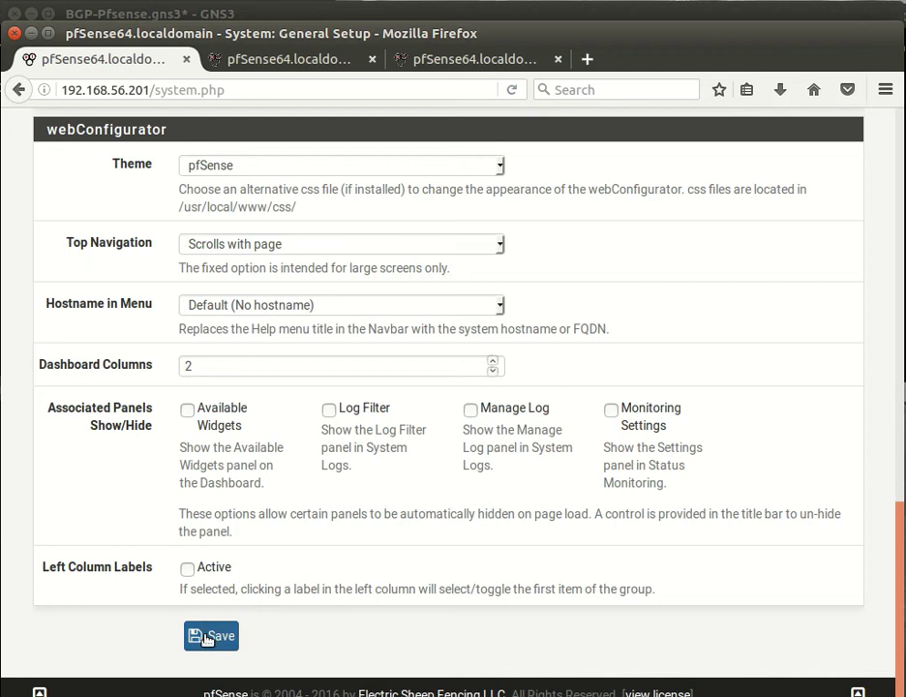
pyautogui.click(206, 640)
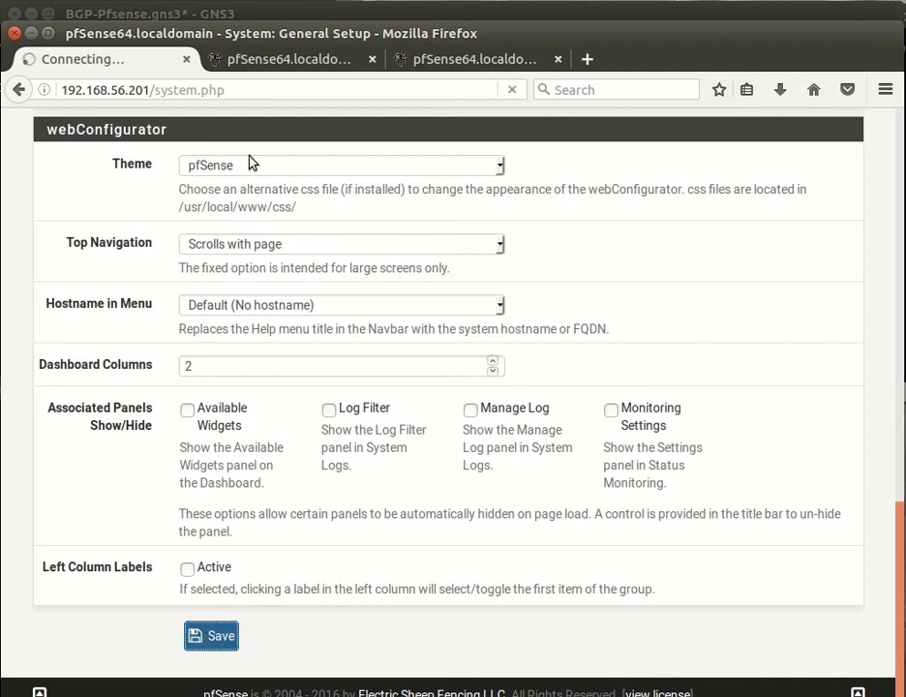
# In the General Setup of the firewall at 192.168.56.202, clear the DNS Server 1 and DNS Server 2 addresses.
pyautogui.click(289, 59)
pyautogui.click(162, 132)
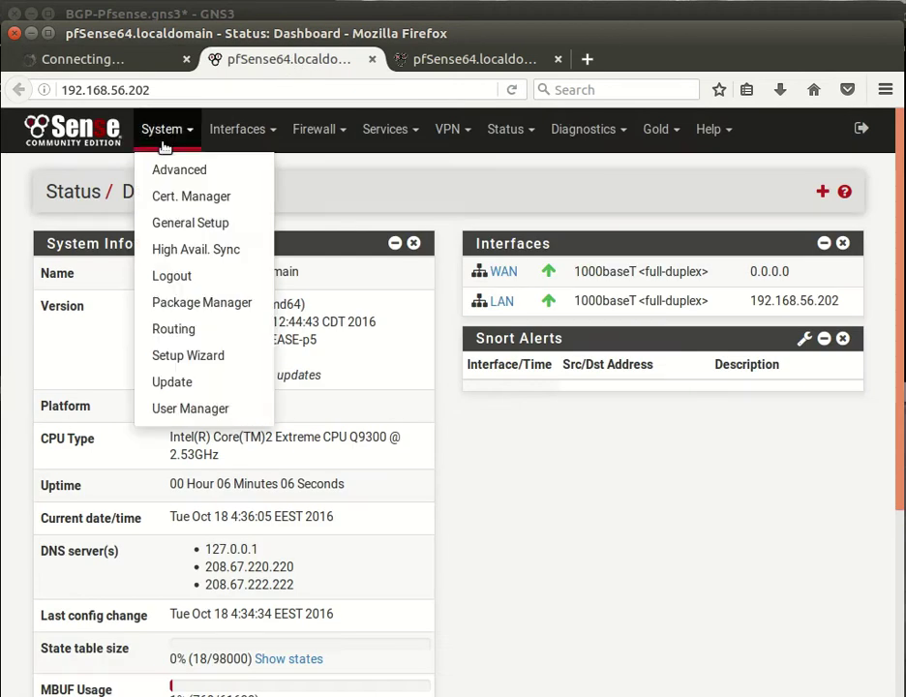
pyautogui.click(179, 223)
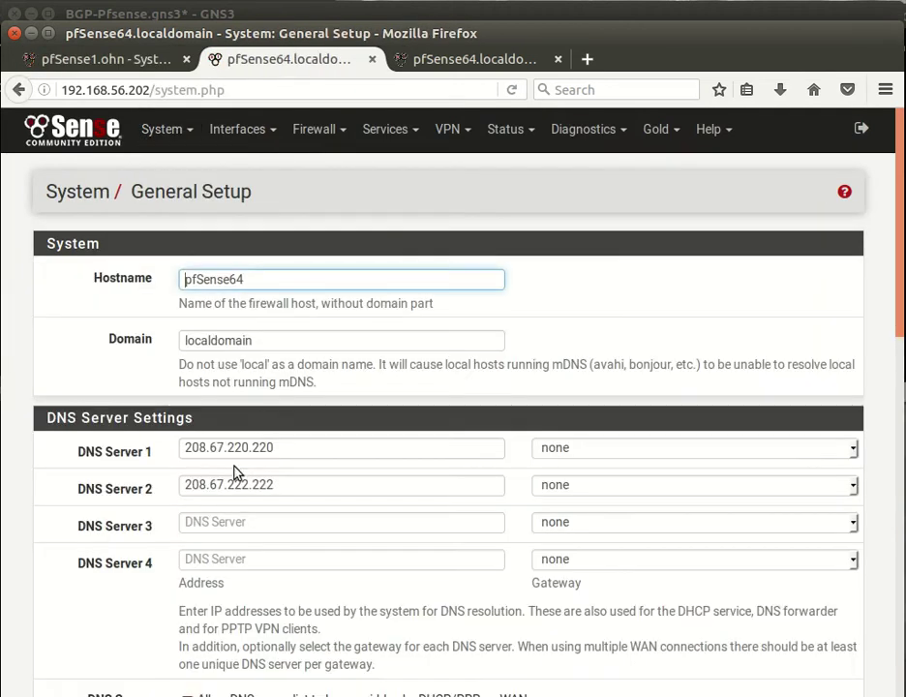
pyautogui.click(236, 455)
pyautogui.hotkey('ctrl', 'a')
pyautogui.press('BackSpace')
pyautogui.click(234, 481)
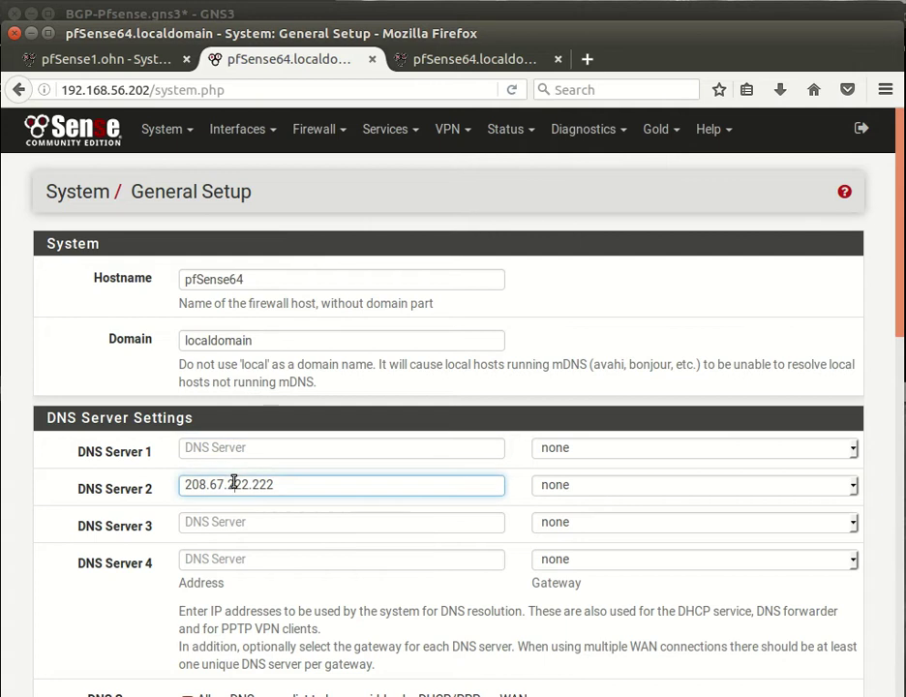
pyautogui.hotkey('ctrl', 'a')
pyautogui.press('BackSpace')
# Set the hostname of the firewall at 192.168.56.202 to pfSense2 and its domain to ohn.
pyautogui.click(249, 282)
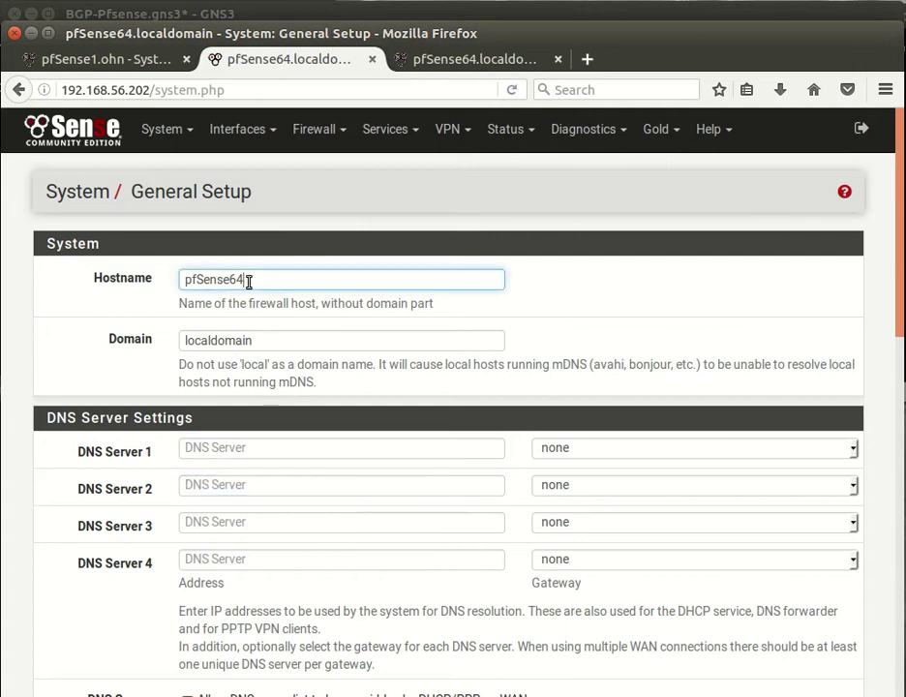
pyautogui.press('BackSpace')
pyautogui.press('BackSpace')
pyautogui.click(249, 320)
pyautogui.click(260, 341)
pyautogui.hotkey('ctrl', 'a')
pyautogui.press('BackSpace')
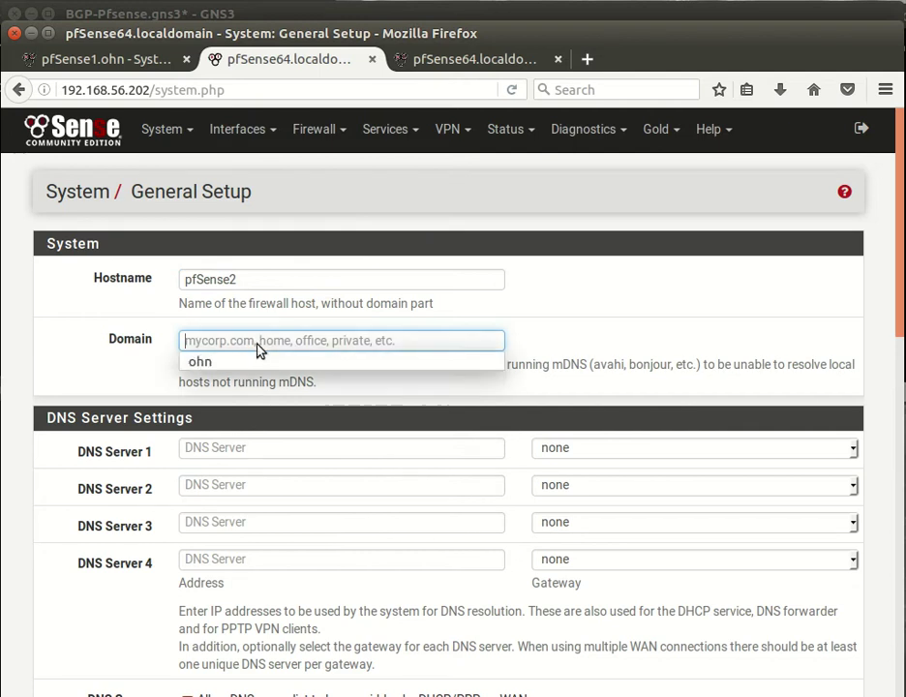
pyautogui.click(258, 362)
# Disallow overriding pfSense2's DNS server list by DHCP/PPP on WAN and save the general settings.
pyautogui.scroll(-5, 256, 397)
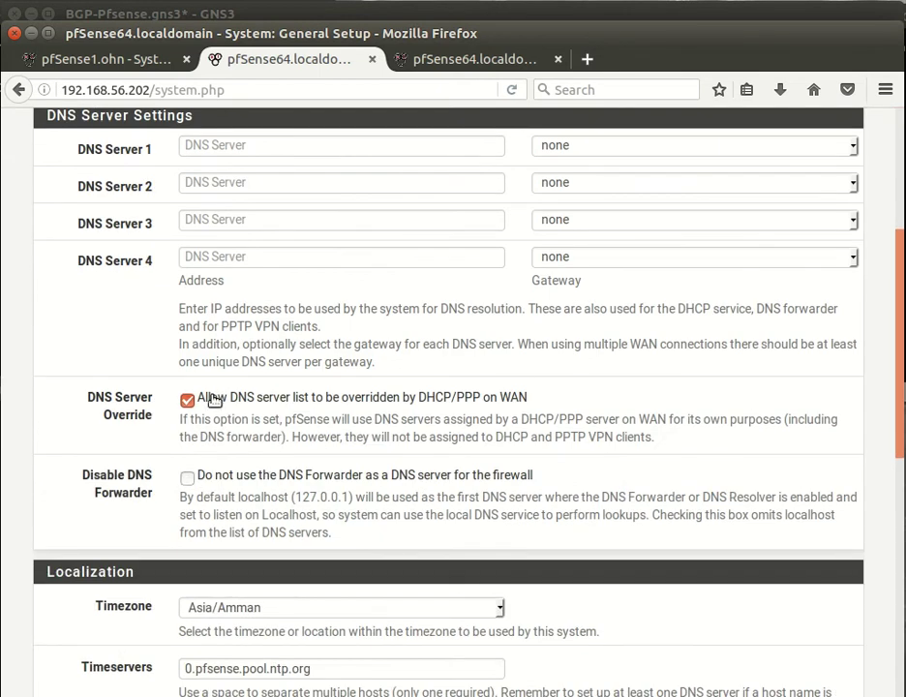
pyautogui.click(212, 398)
pyautogui.scroll(-1, 218, 467)
pyautogui.scroll(-10, 219, 467)
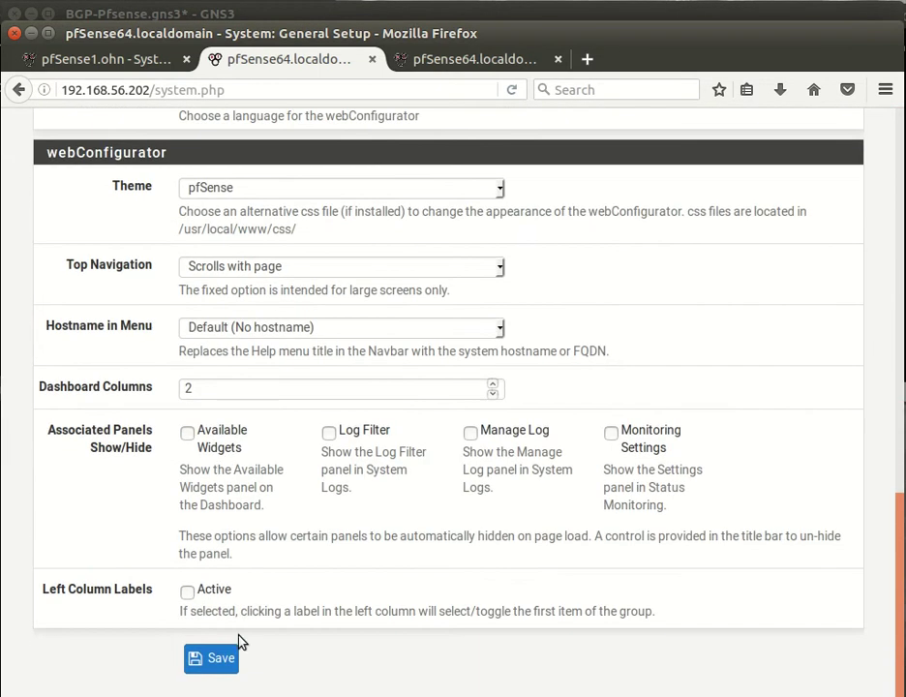
pyautogui.click(224, 650)
# In the General Setup of the firewall at 192.168.56.203, set the hostname to pfSense3.
pyautogui.click(465, 59)
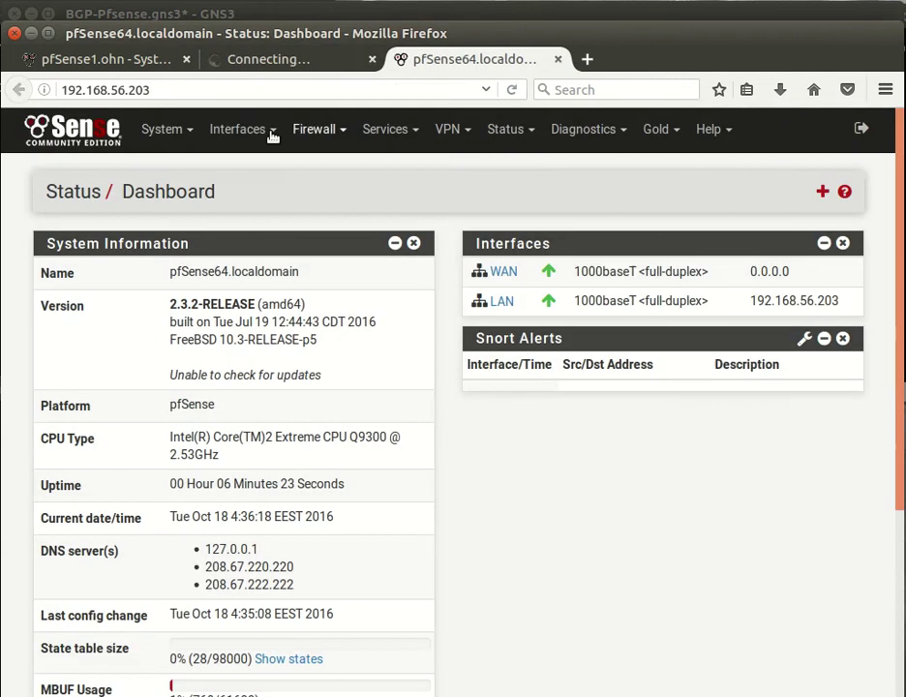
pyautogui.click(163, 128)
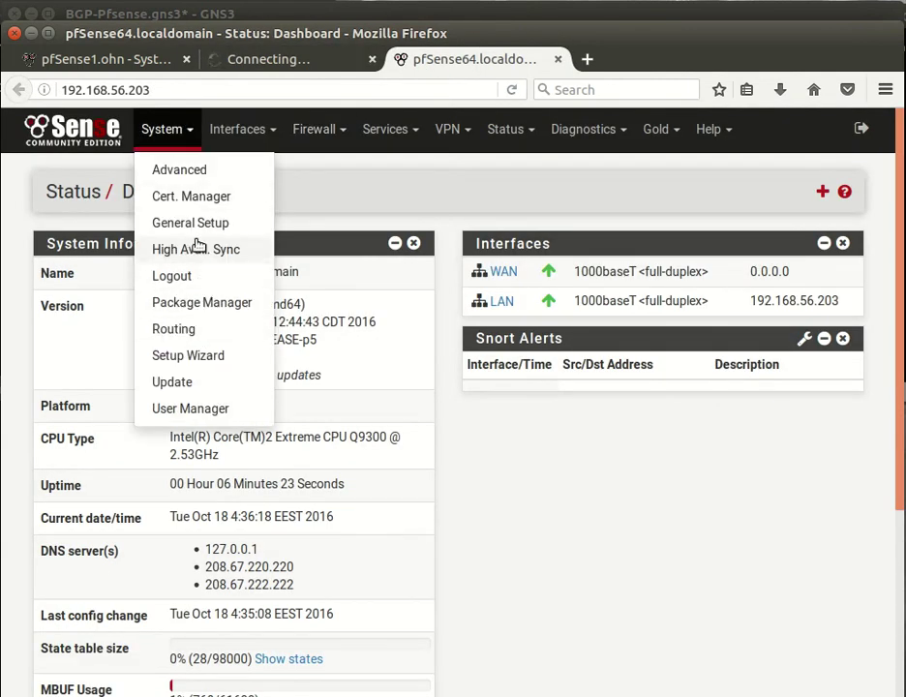
pyautogui.click(197, 226)
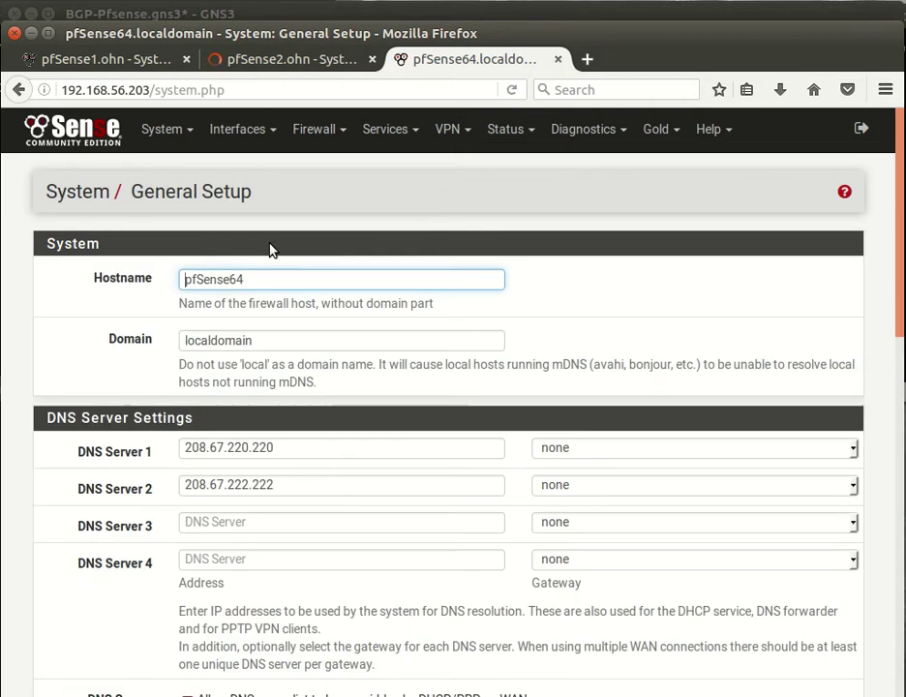
pyautogui.press('BackSpace')
pyautogui.press('BackSpace')
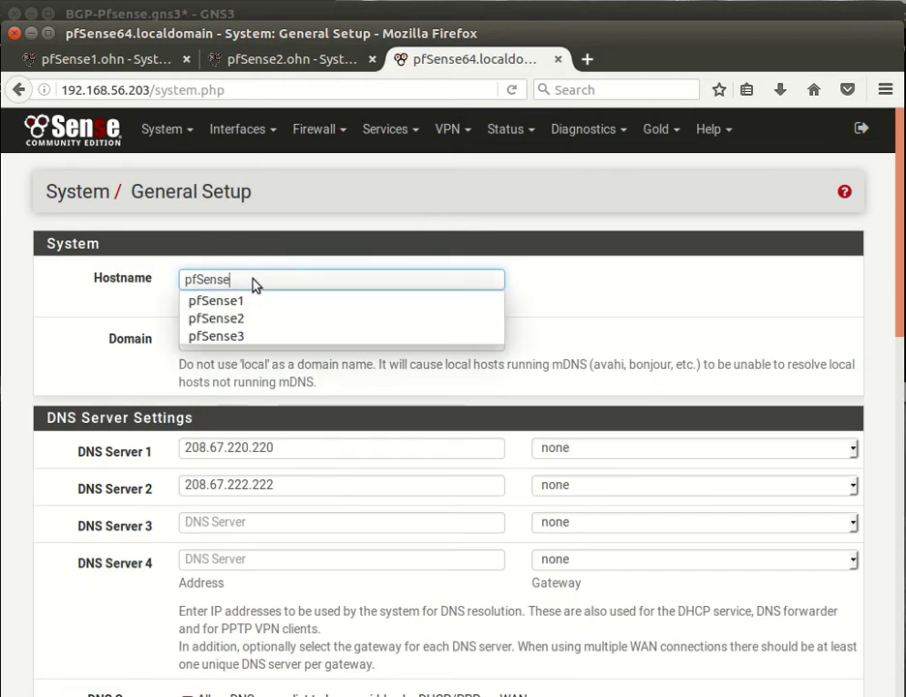
pyautogui.click(251, 339)
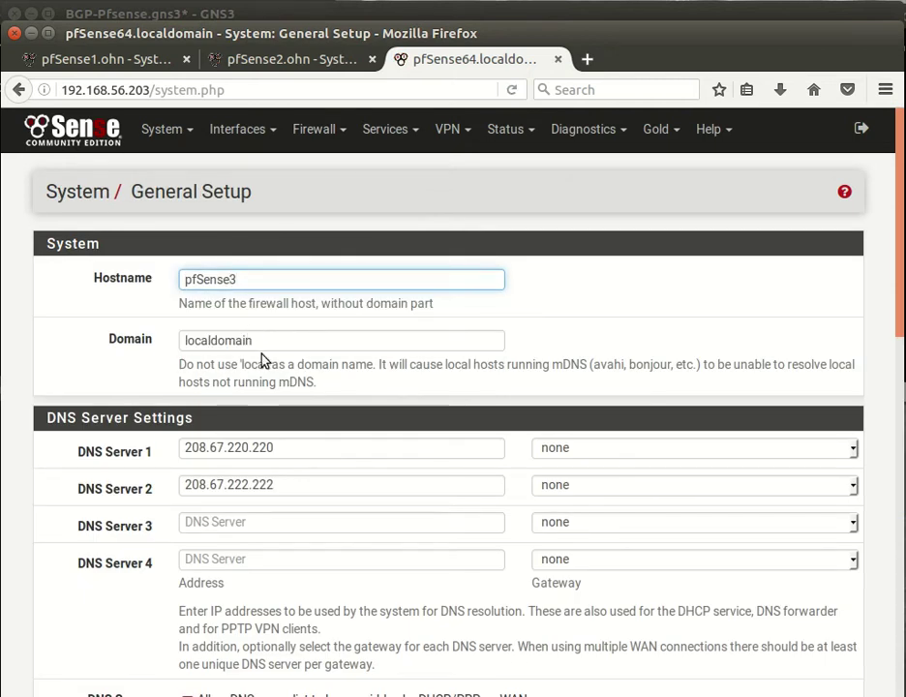
# Clear the DNS Server 1 and DNS Server 2 addresses of the firewall at 192.168.56.203.
pyautogui.tripleClick(264, 448)
pyautogui.press('BackSpace')
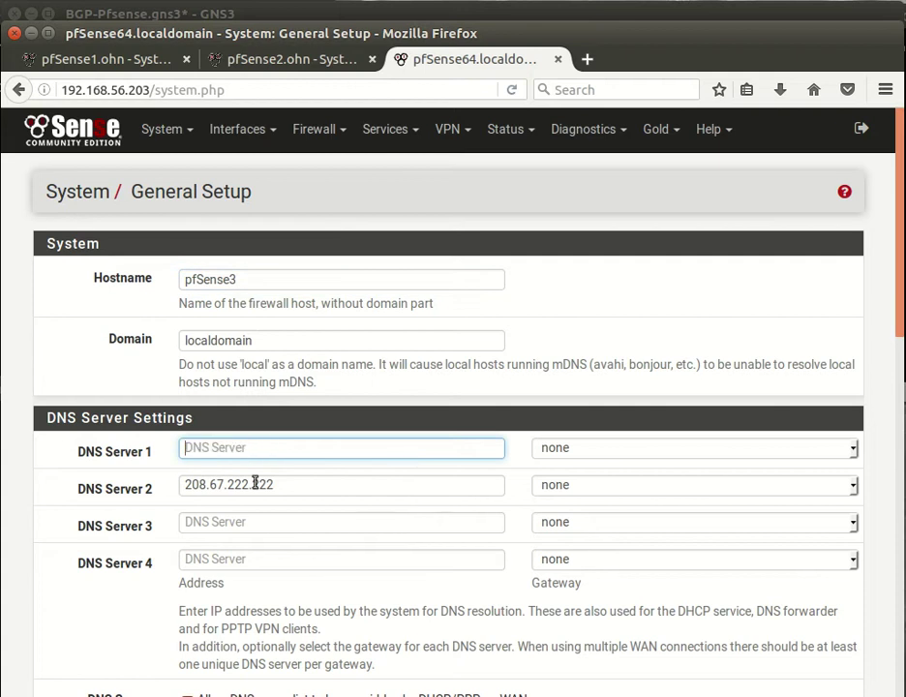
pyautogui.doubleClick(252, 485)
pyautogui.tripleClick(253, 486)
pyautogui.press('BackSpace')
# Disallow overriding pfSense3's DNS server list by DHCP/PPP on WAN and save the general settings.
pyautogui.scroll(-4, 251, 509)
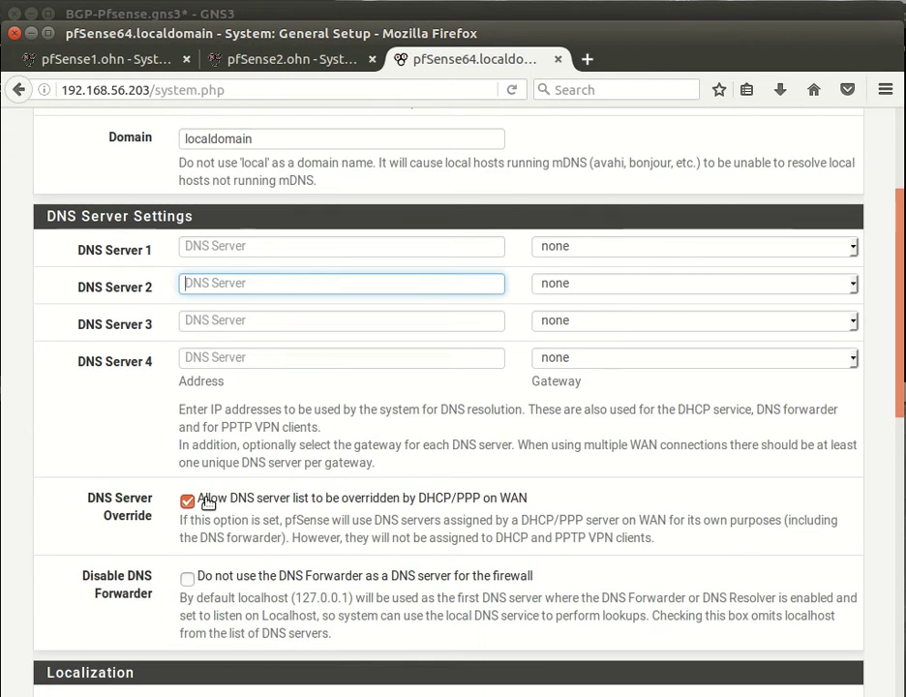
pyautogui.click(209, 505)
pyautogui.scroll(-15, 213, 510)
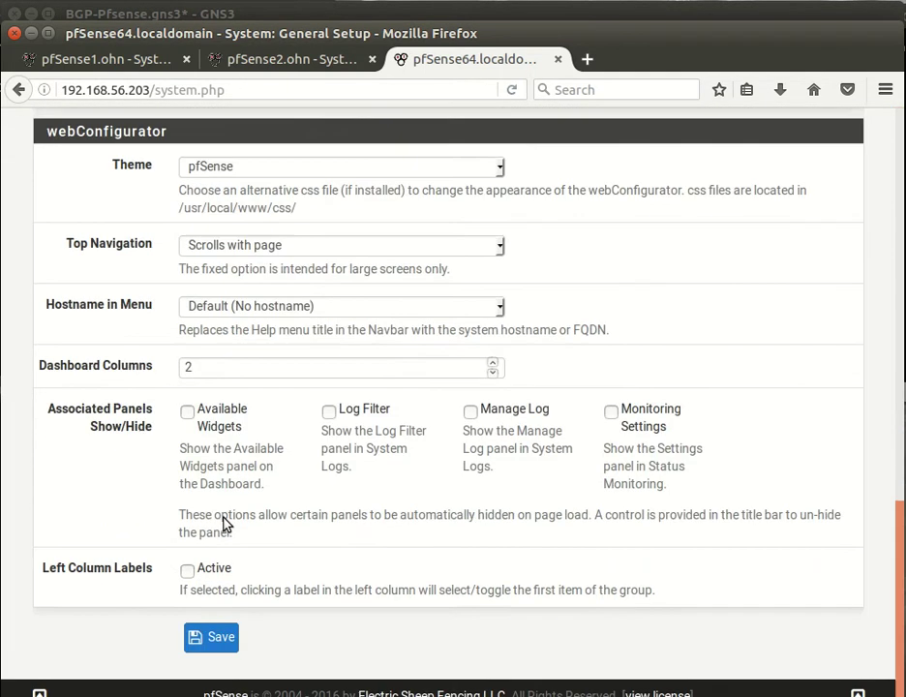
pyautogui.click(217, 636)
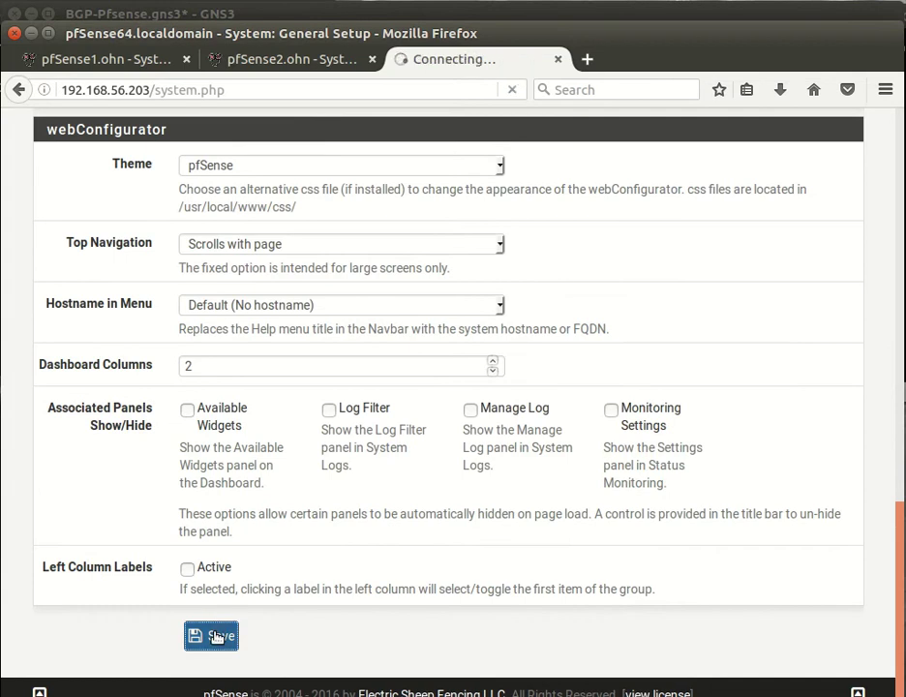
# Check the saved General Setup pages of pfSense1, pfSense2 and pfSense3.
pyautogui.click(97, 58)
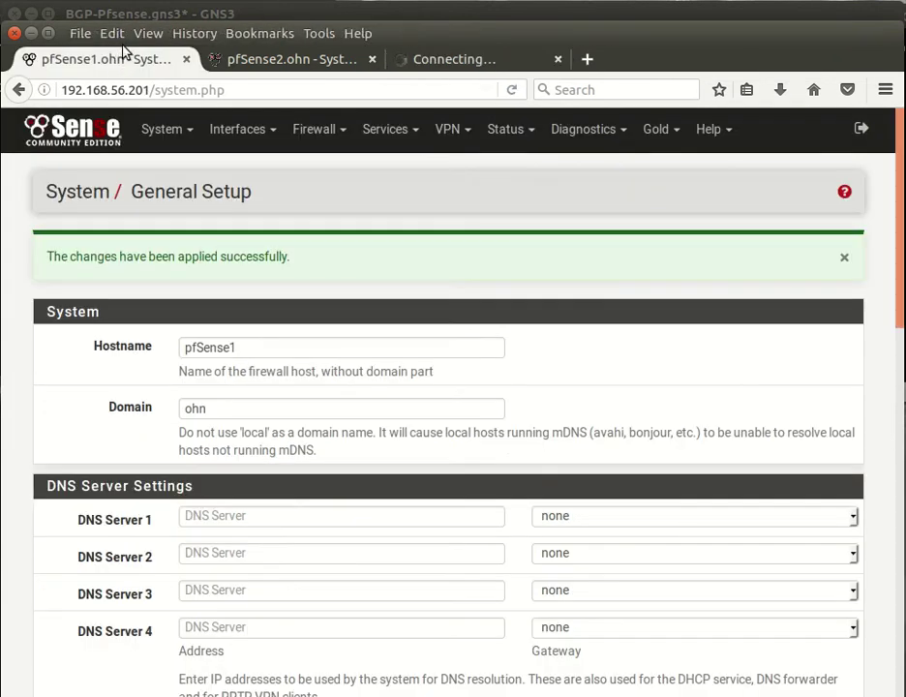
pyautogui.click(290, 59)
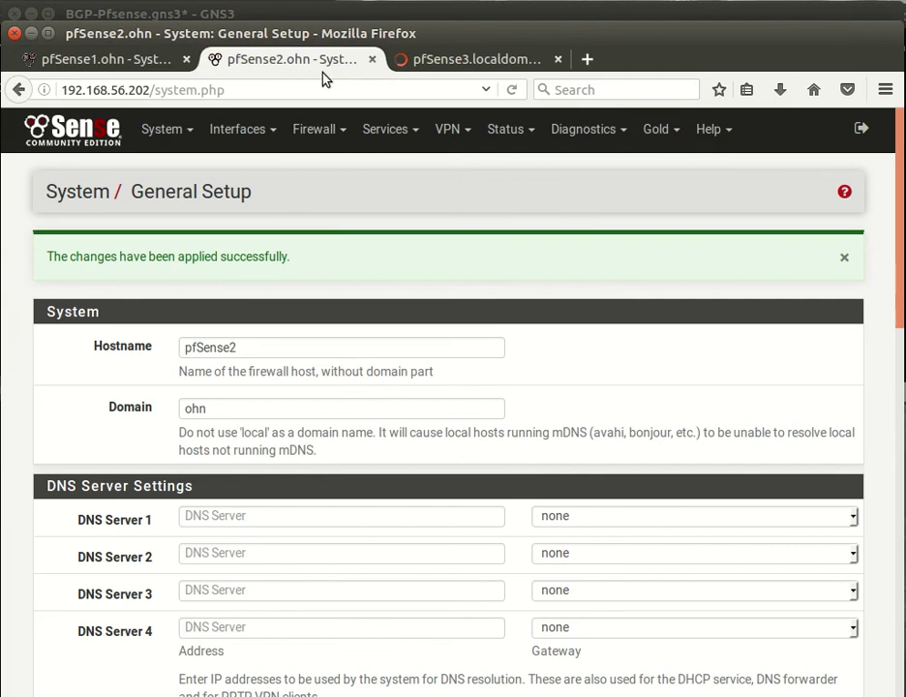
pyautogui.click(469, 59)
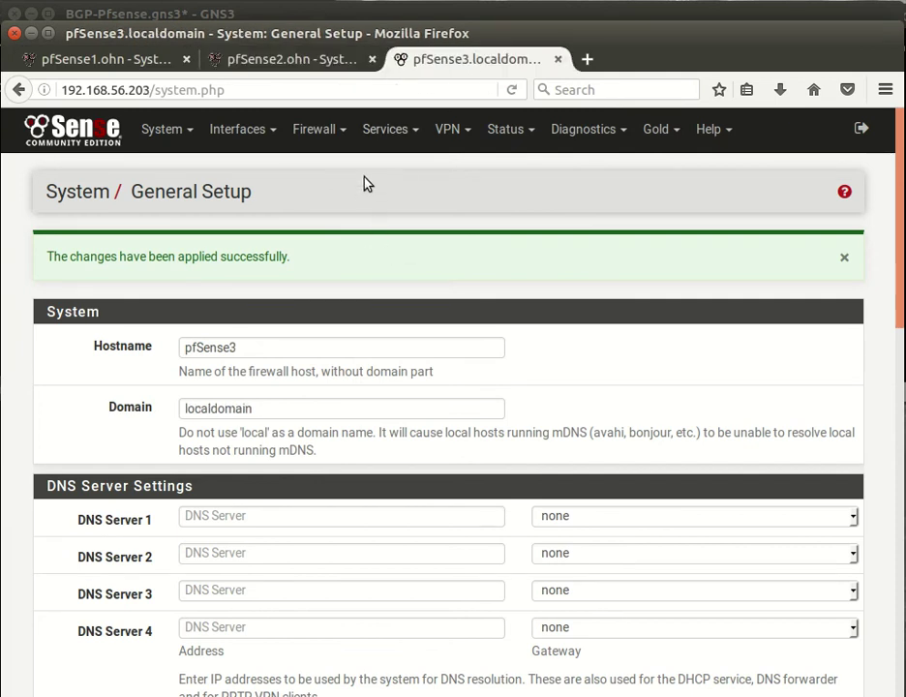
pyautogui.click(143, 68)
pyautogui.click(163, 128)
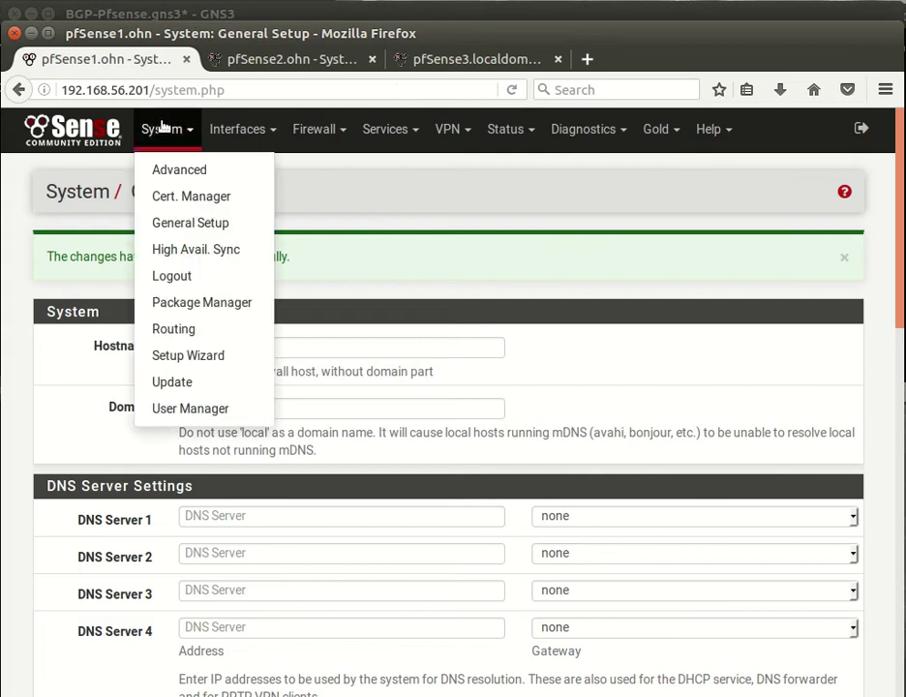
pyautogui.click(258, 59)
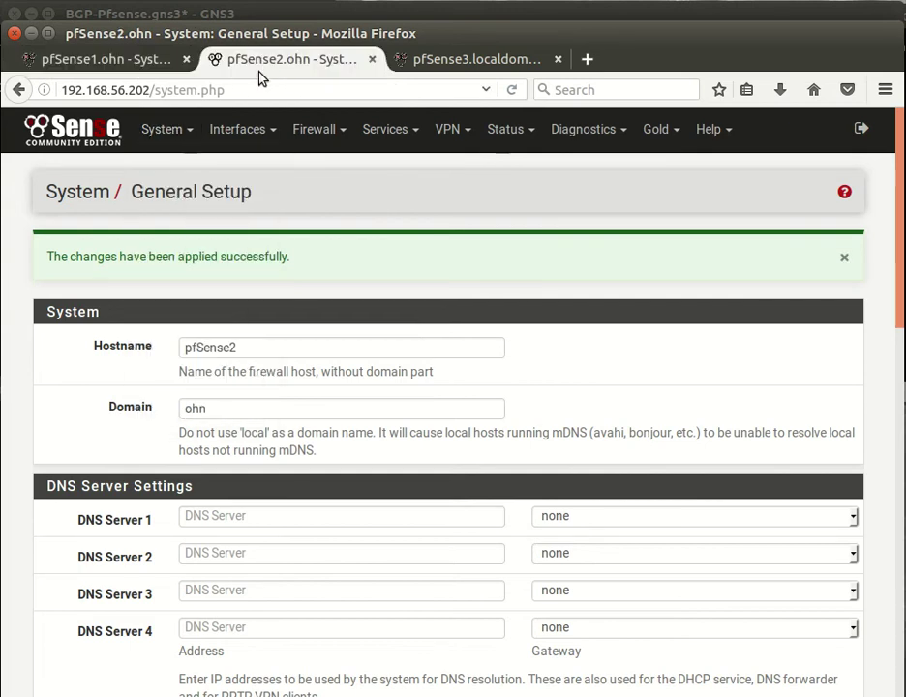
# Switch to GNS3 to review the BGP topology around pfsense2 and return to Firefox.
pyautogui.click(33, 35)
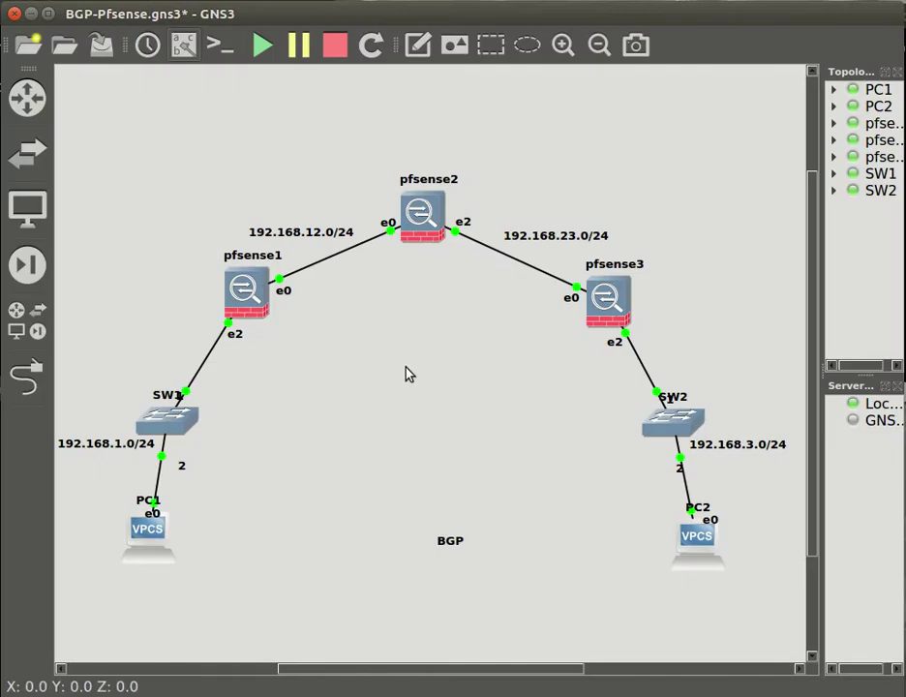
pyautogui.moveTo(371, 357); pyautogui.dragTo(422, 310)
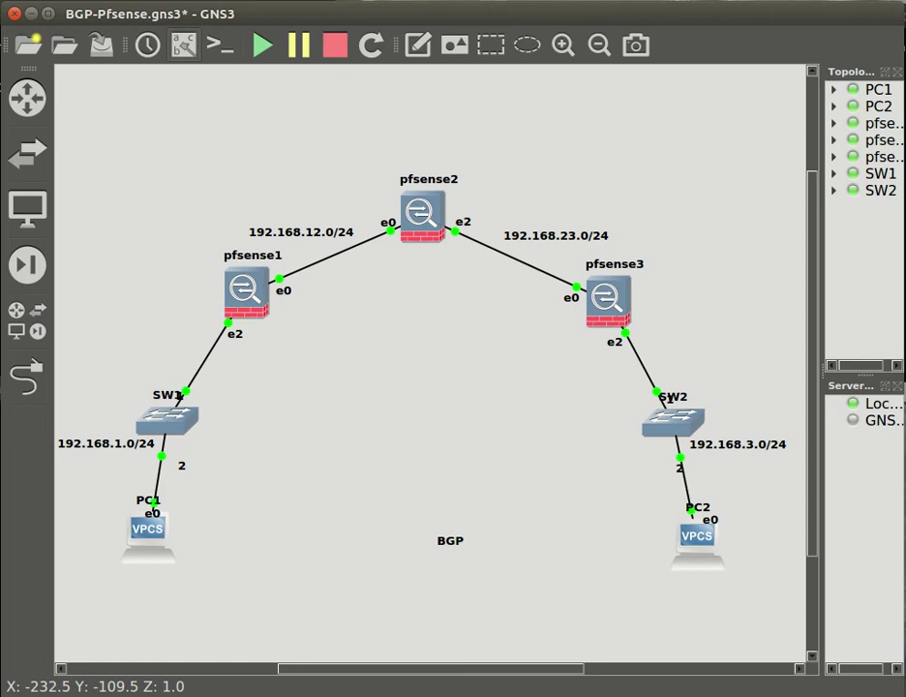
pyautogui.hotkey('alt', 'Tab')
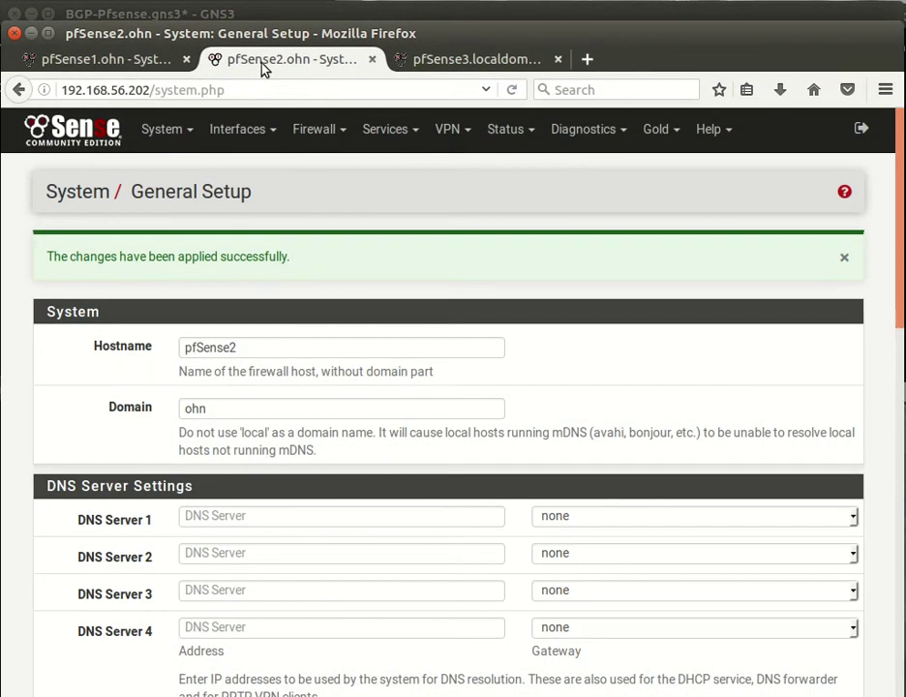
# In pfSense2's advanced Firewall & NAT settings, disable all packet filtering and save the change.
pyautogui.click(161, 131)
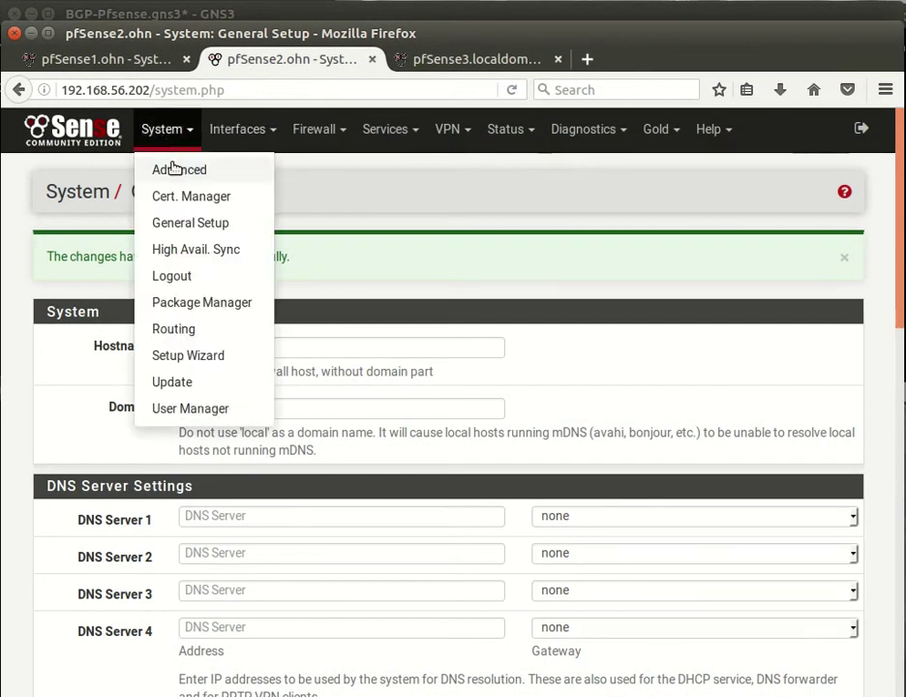
pyautogui.click(174, 167)
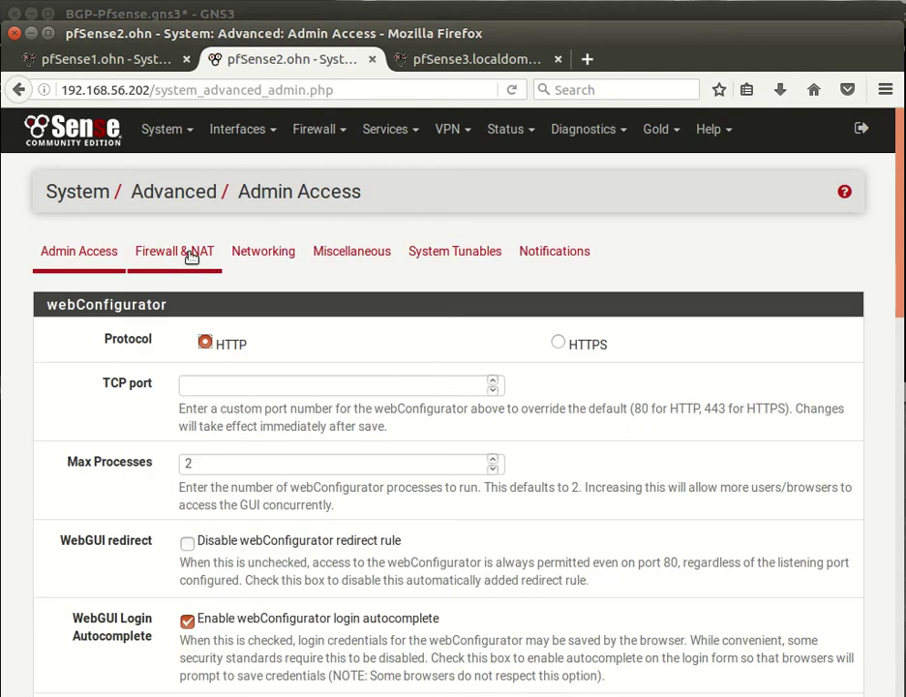
pyautogui.click(190, 256)
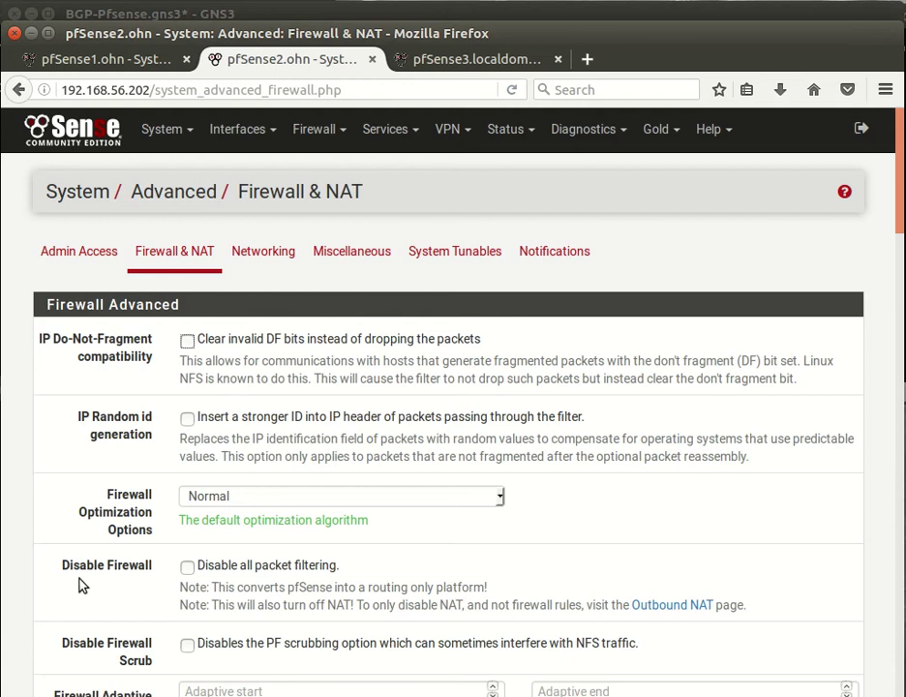
pyautogui.click(187, 569)
pyautogui.scroll(-20, 325, 519)
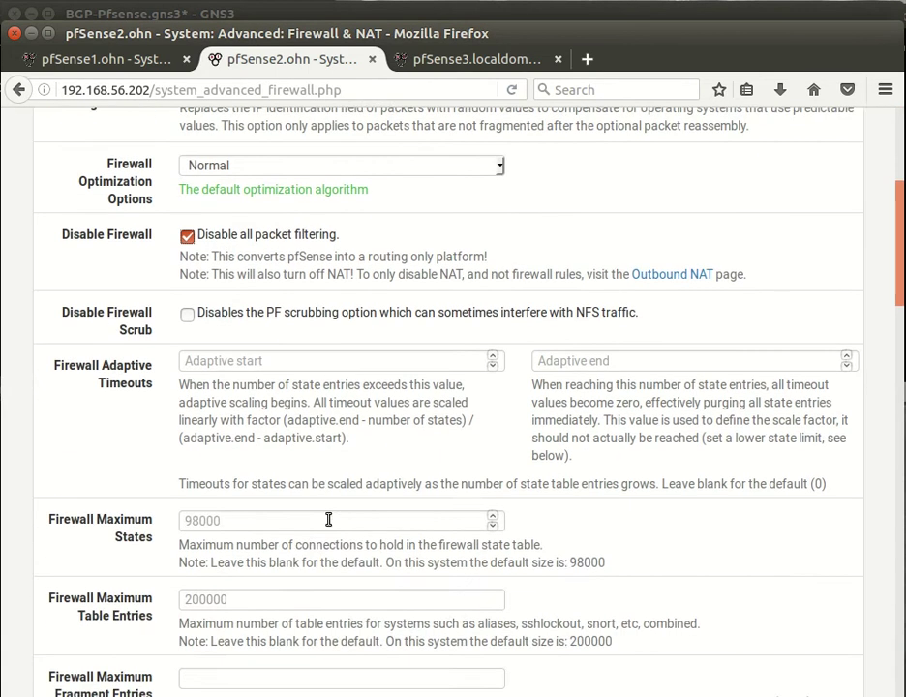
pyautogui.scroll(-20, 331, 526)
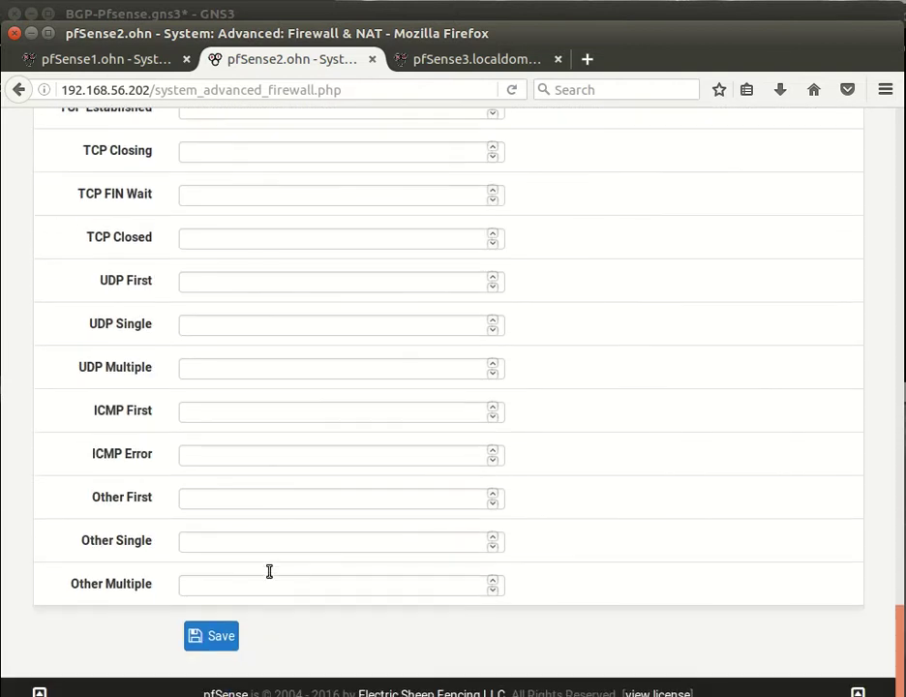
pyautogui.click(221, 636)
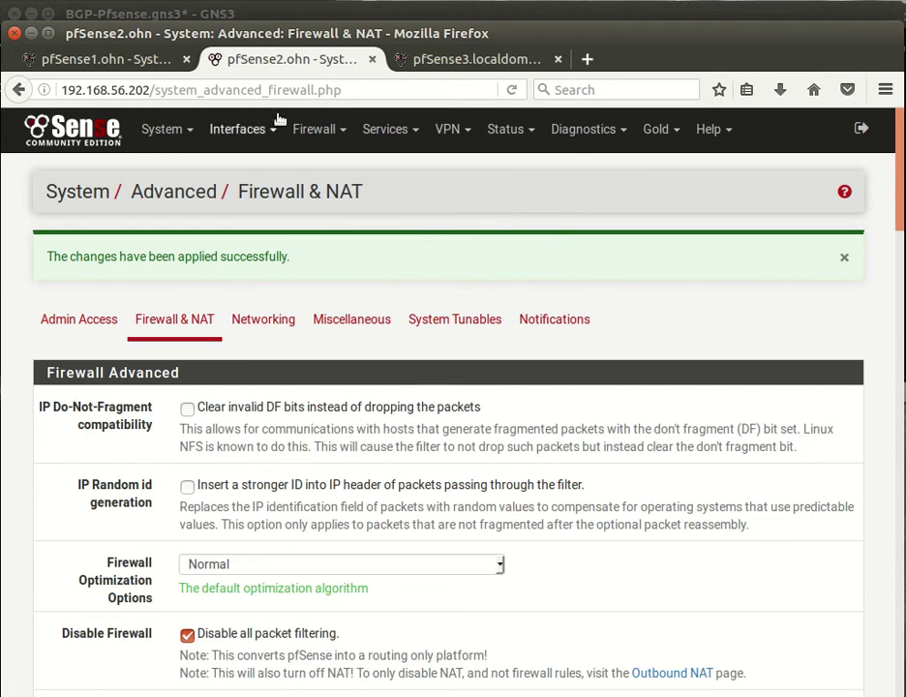
# Check the installed packages on pfSense1 and look for OpenBGPD among its services.
pyautogui.click(146, 58)
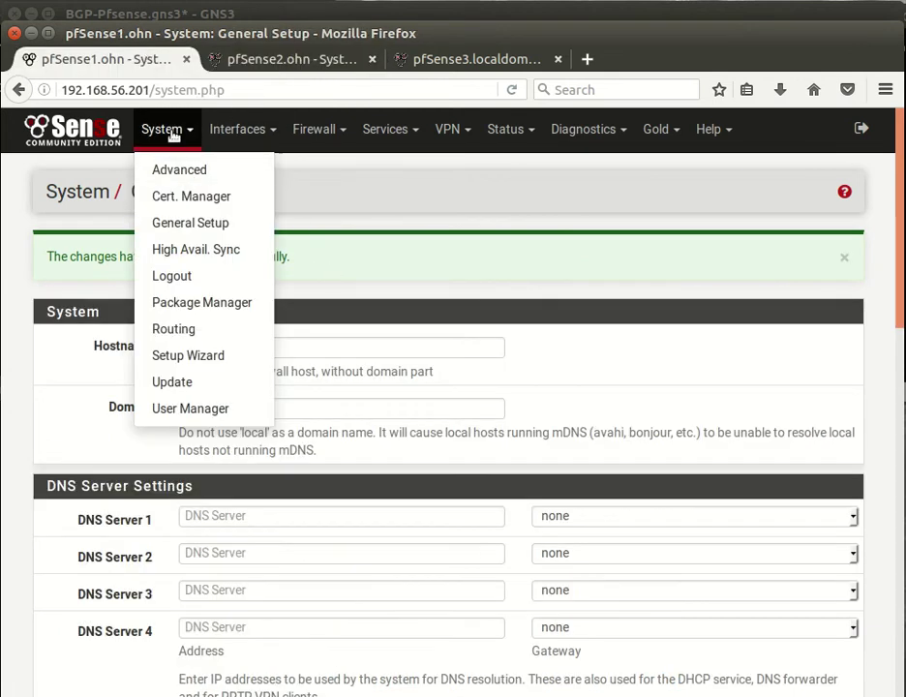
pyautogui.click(227, 305)
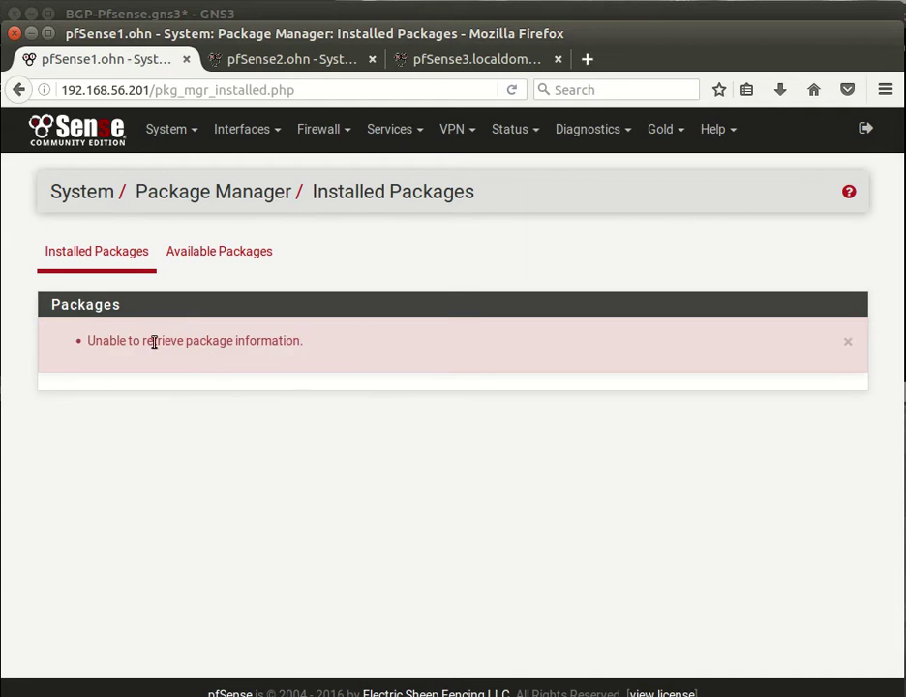
pyautogui.click(390, 135)
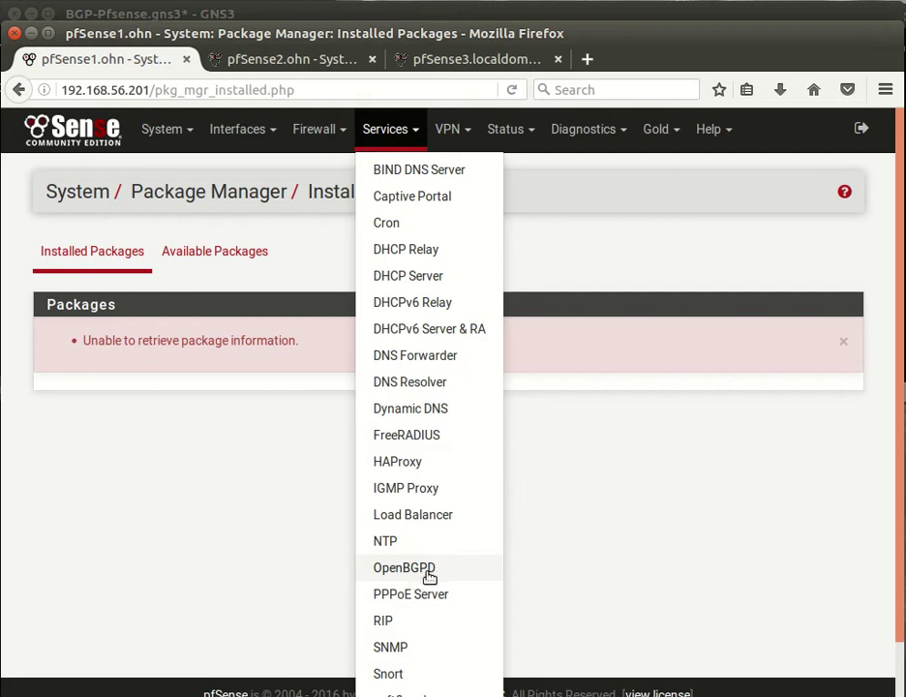
pyautogui.click(226, 378)
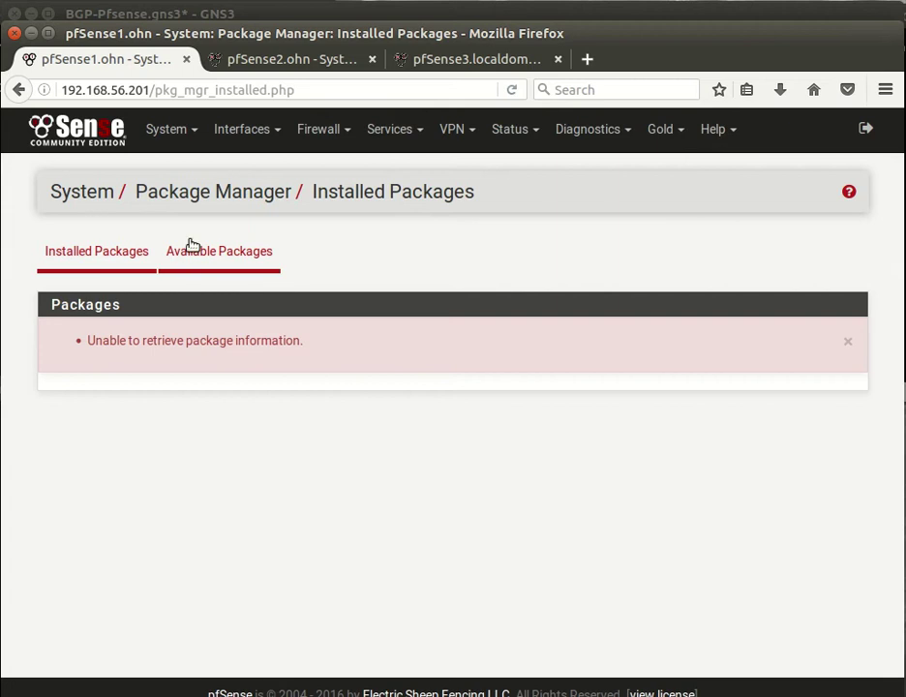
pyautogui.click(180, 135)
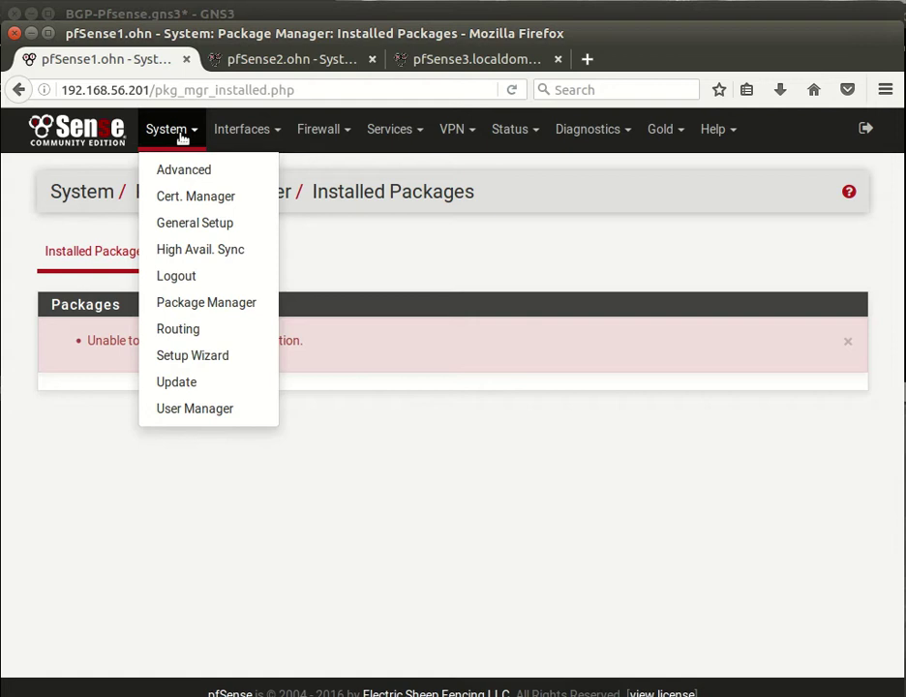
# Open pfSense1's WAN interface from the interface assignments and replace its description with to_pfsense2.
pyautogui.click(252, 136)
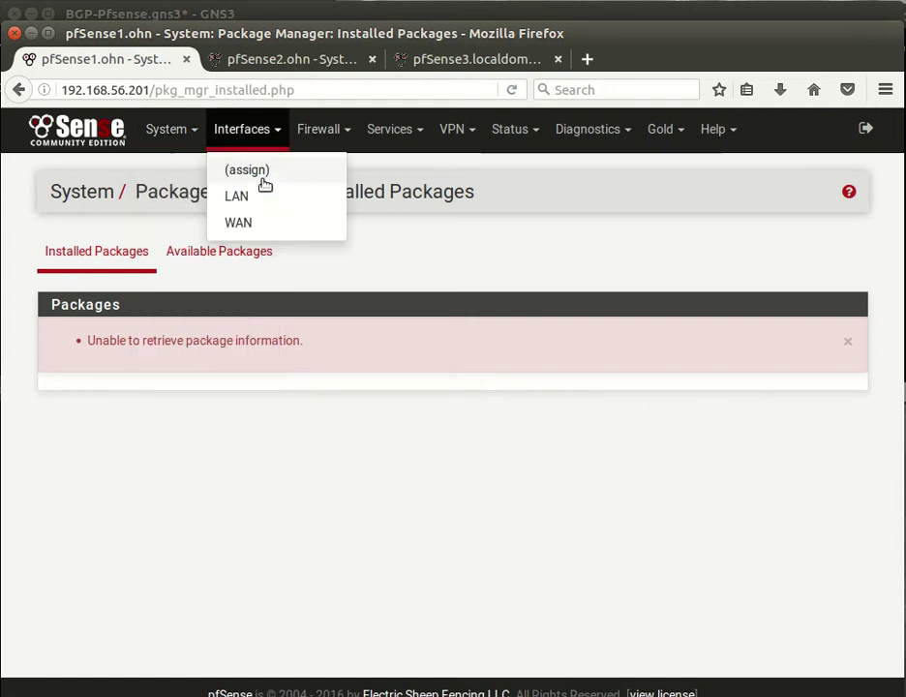
pyautogui.click(265, 176)
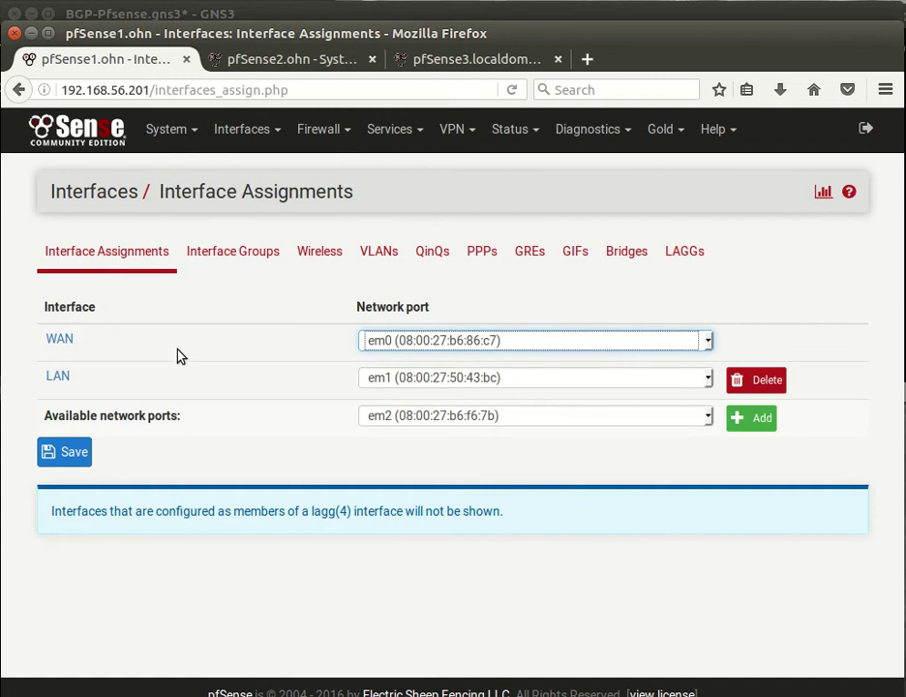
pyautogui.click(59, 339)
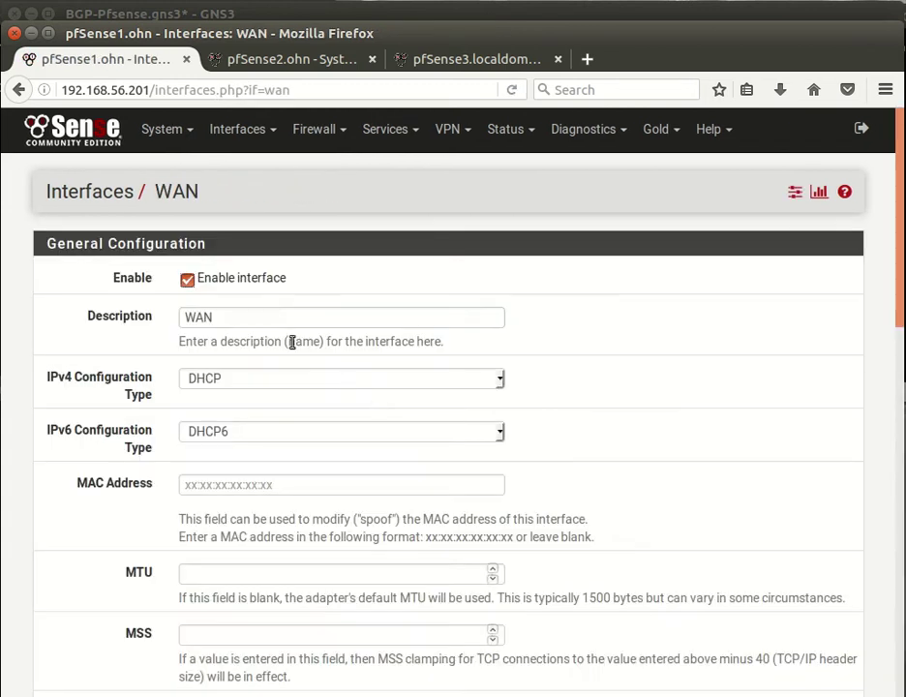
pyautogui.doubleClick(270, 323)
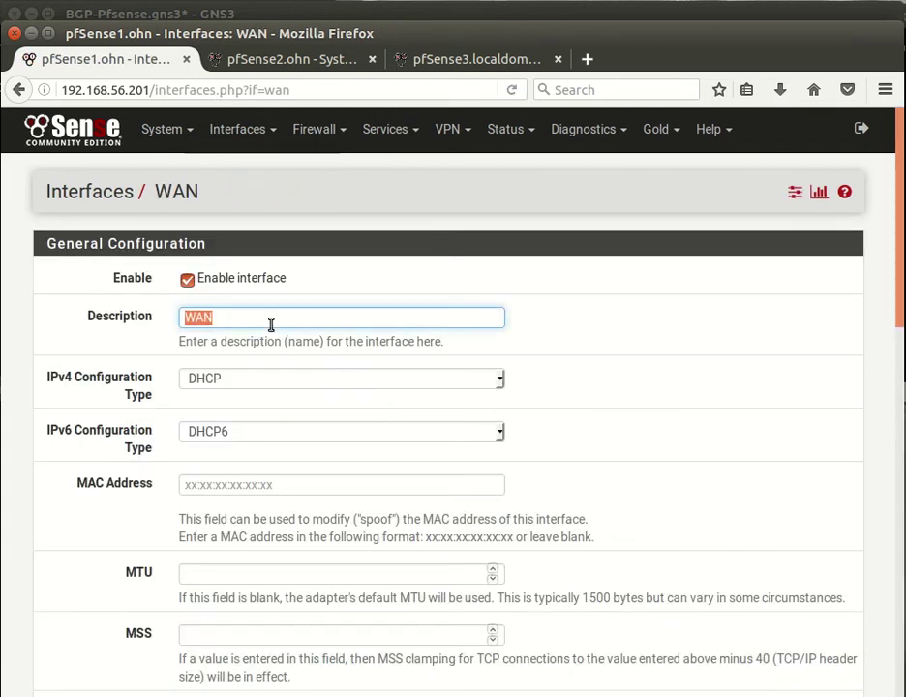
pyautogui.press('BackSpace')
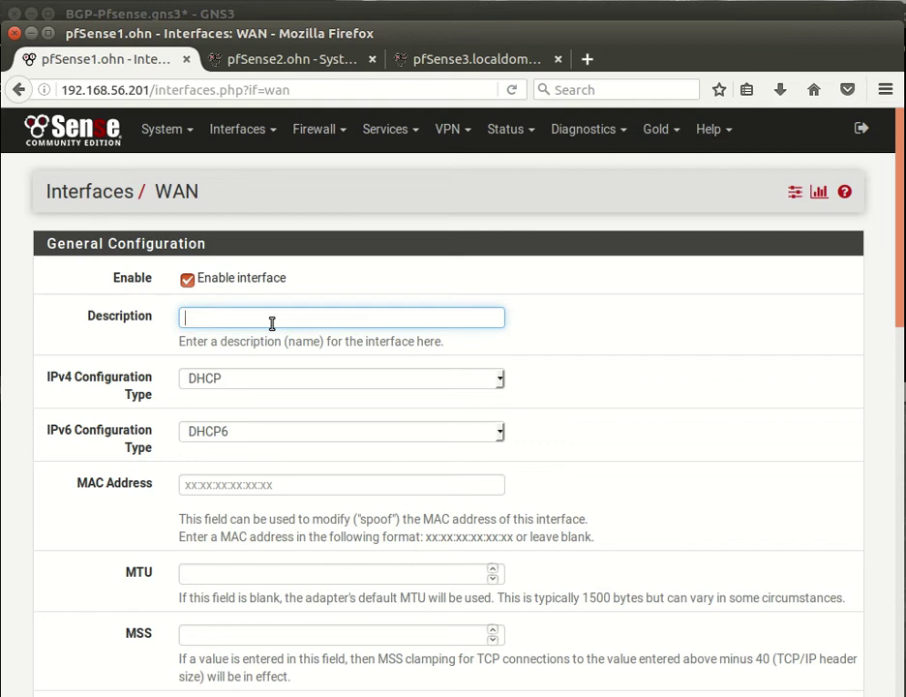
pyautogui.click(272, 323)
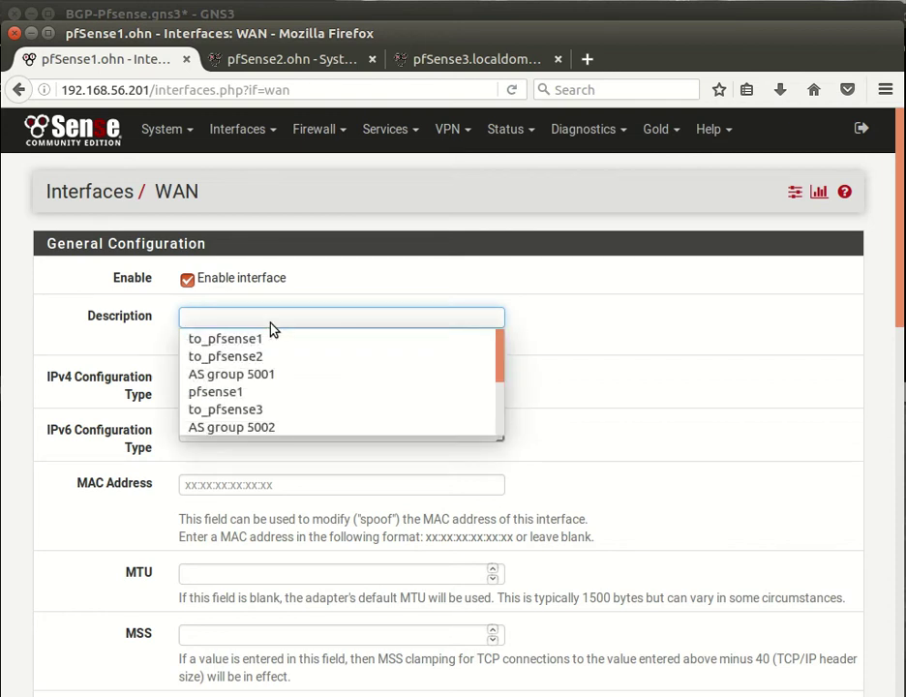
pyautogui.scroll(-2, 290, 373)
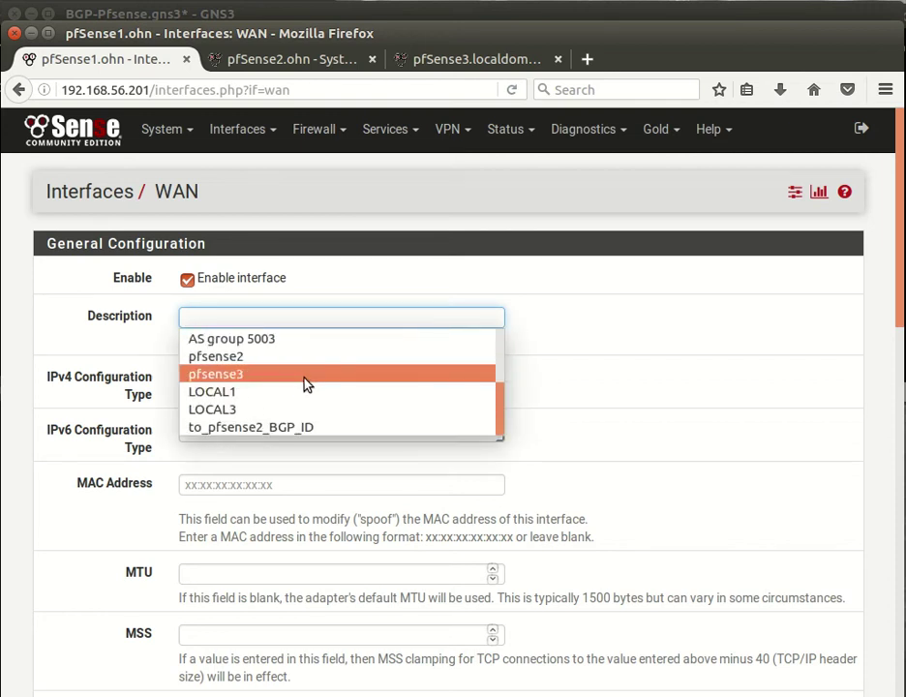
pyautogui.scroll(2, 304, 385)
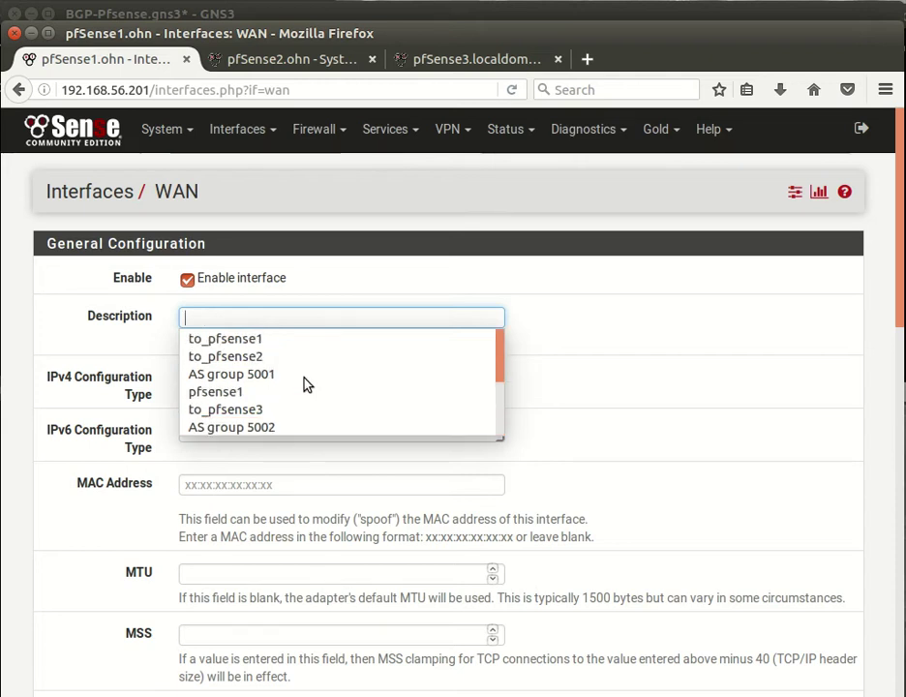
pyautogui.scroll(-2, 306, 385)
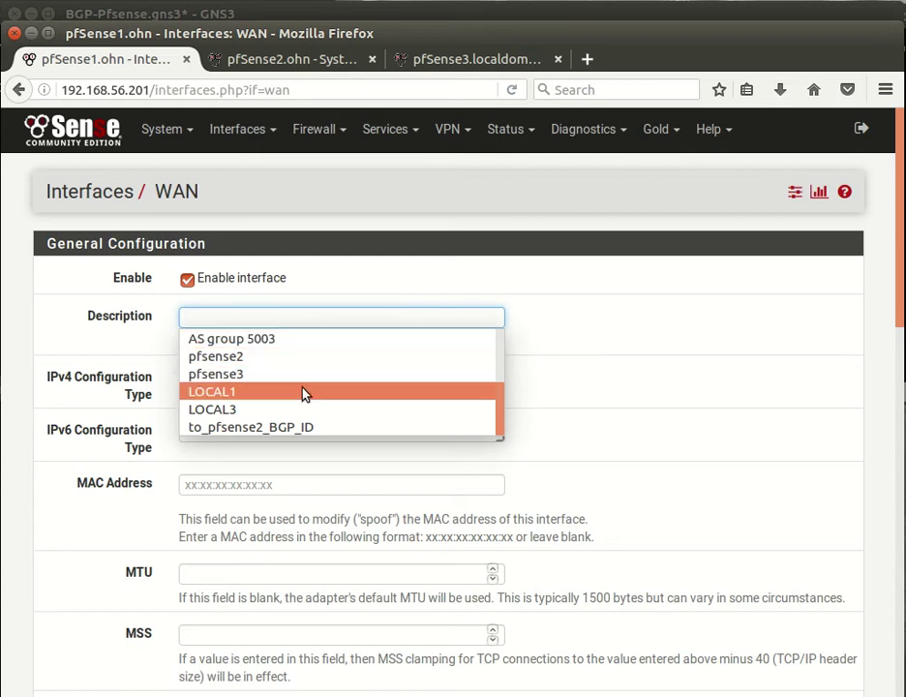
pyautogui.scroll(2, 306, 380)
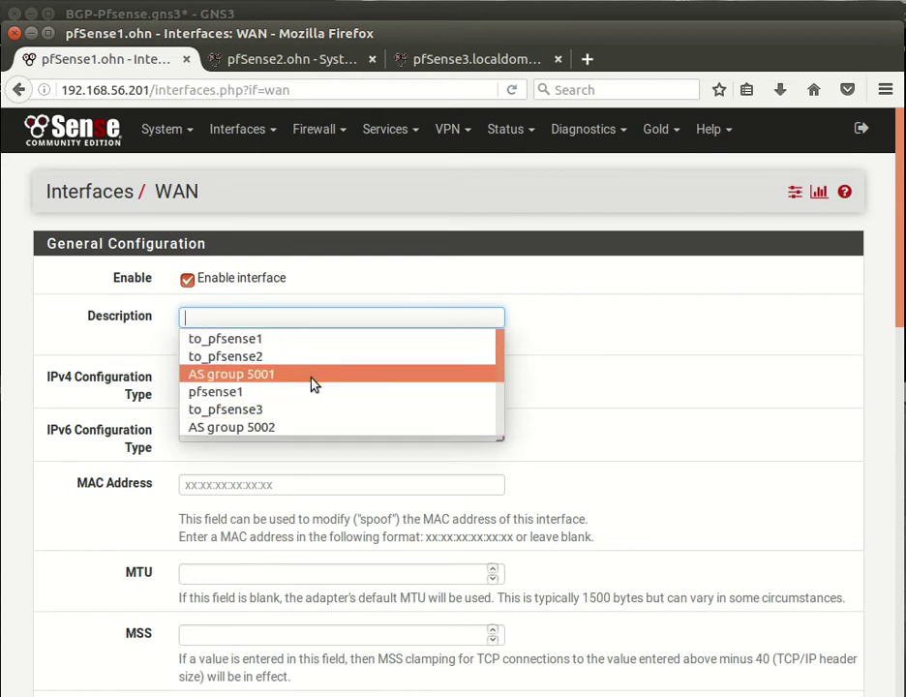
pyautogui.click(315, 358)
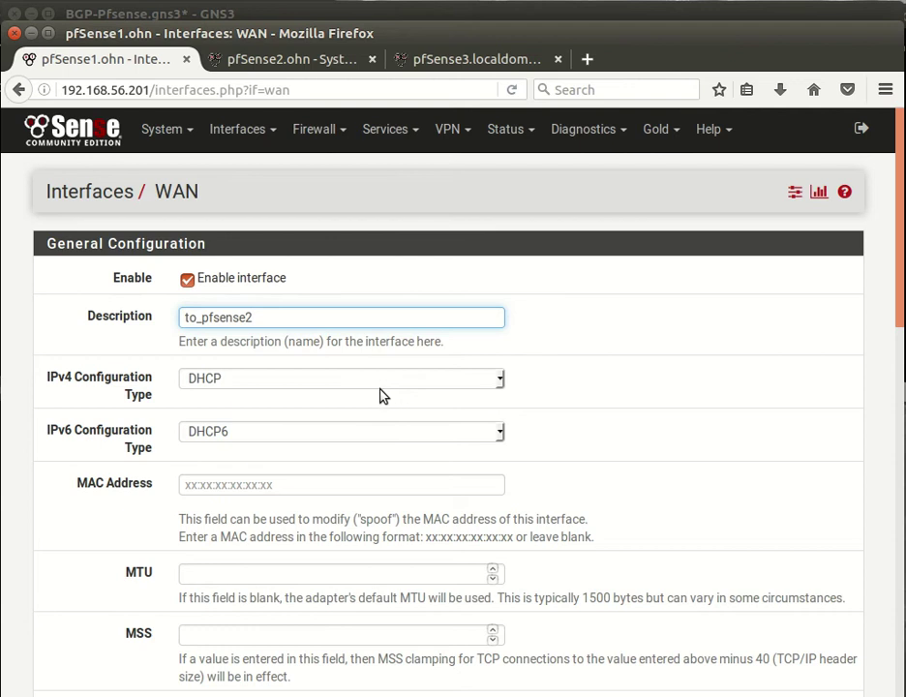
# Set the WAN interface's IPv4 configuration type to Static IPv4 and its IPv6 configuration type to None.
pyautogui.scroll(-10, 420, 479)
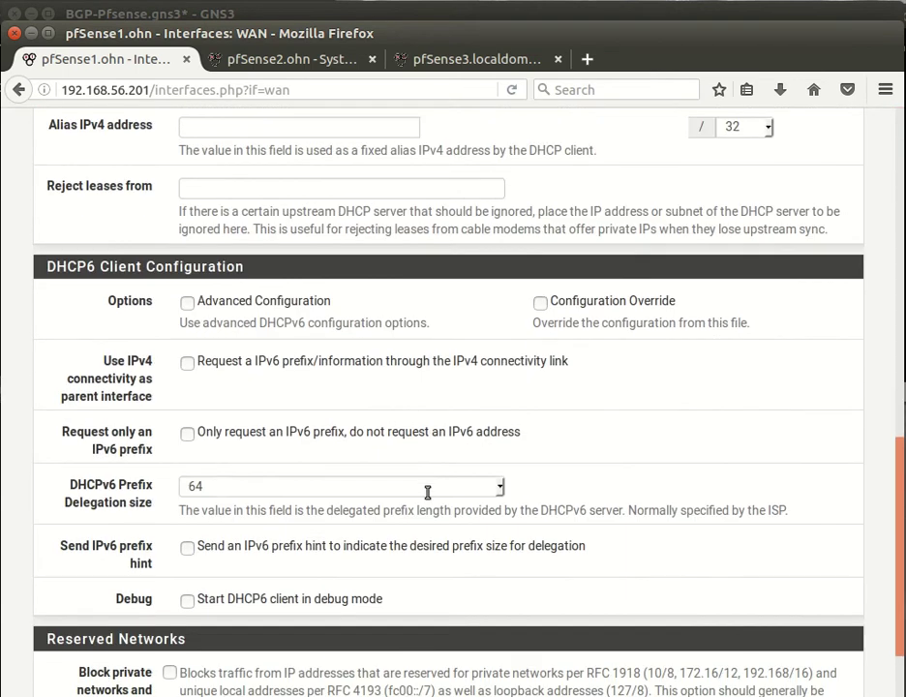
pyautogui.scroll(10, 431, 496)
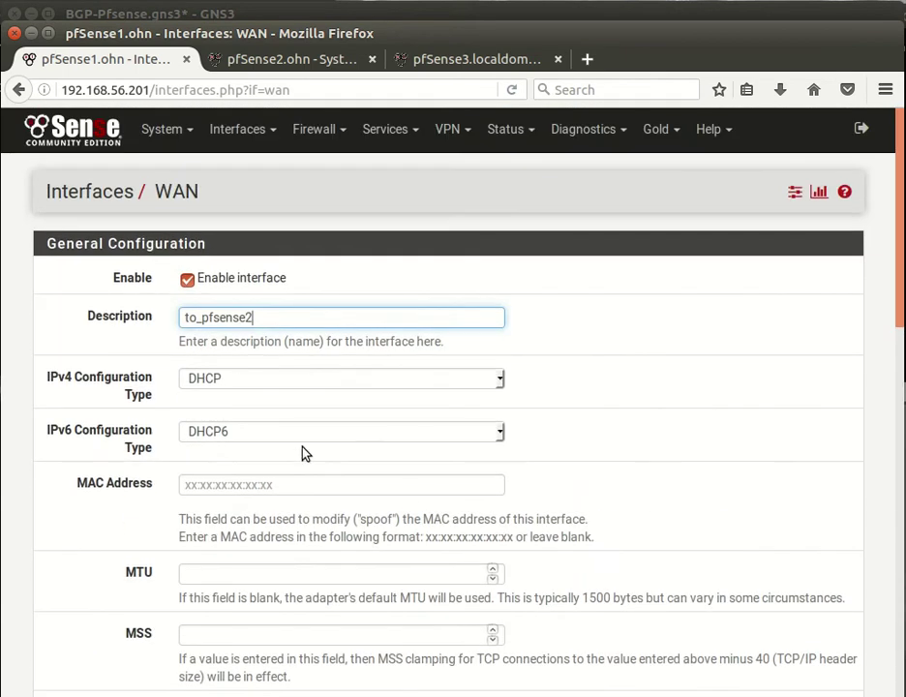
pyautogui.click(259, 382)
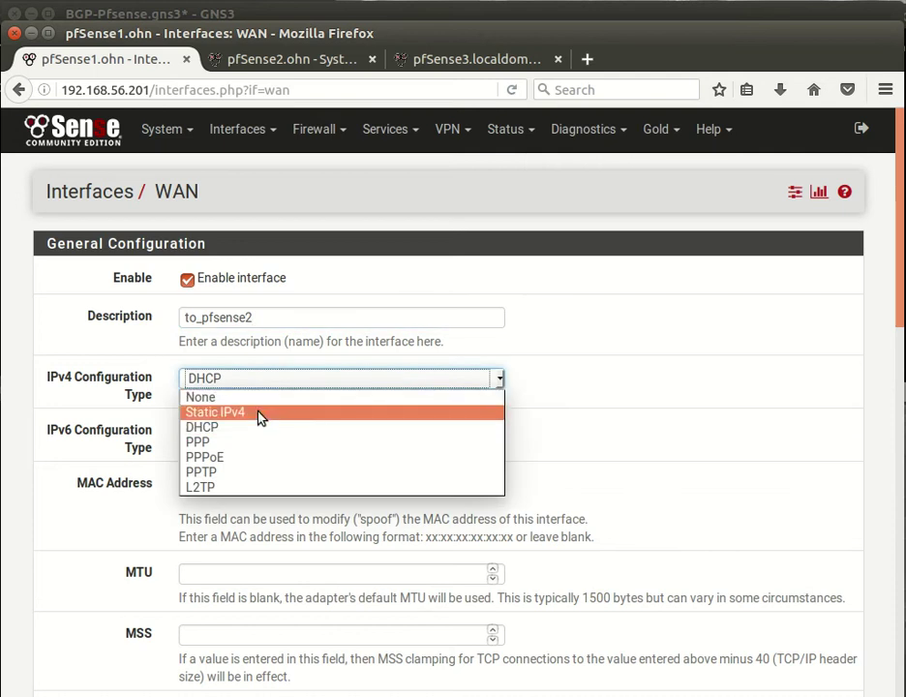
pyautogui.click(258, 416)
pyautogui.click(267, 442)
pyautogui.click(265, 451)
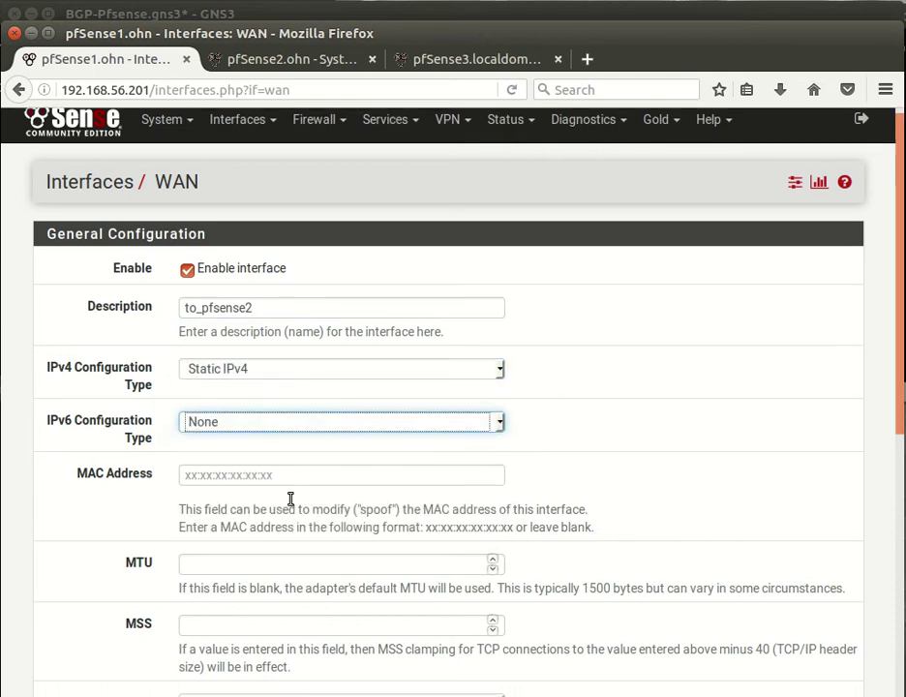
# Set the interface's static IPv4 address to 192.168.12.1 with a /24 prefix, checking the pfsense1–pfsense2 link in GNS3 before choosing the prefix.
pyautogui.scroll(-3, 291, 499)
pyautogui.scroll(-5, 293, 504)
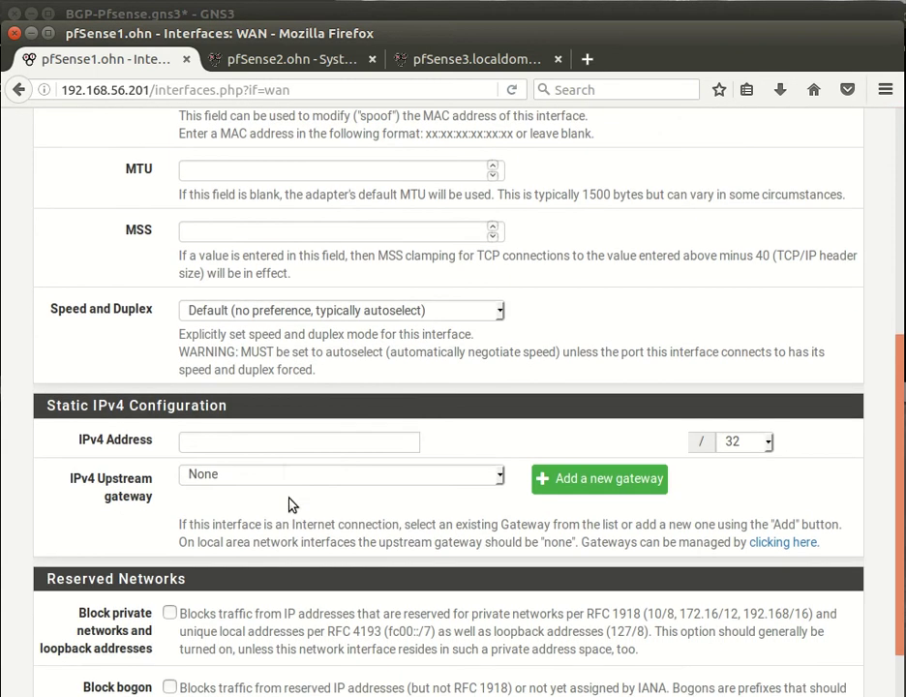
pyautogui.click(284, 441)
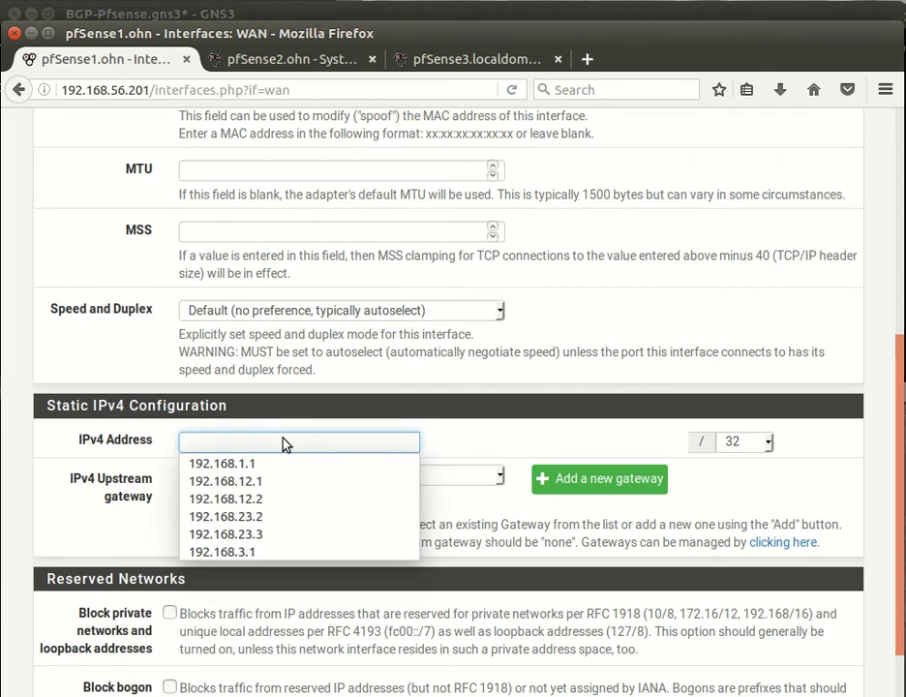
pyautogui.click(287, 488)
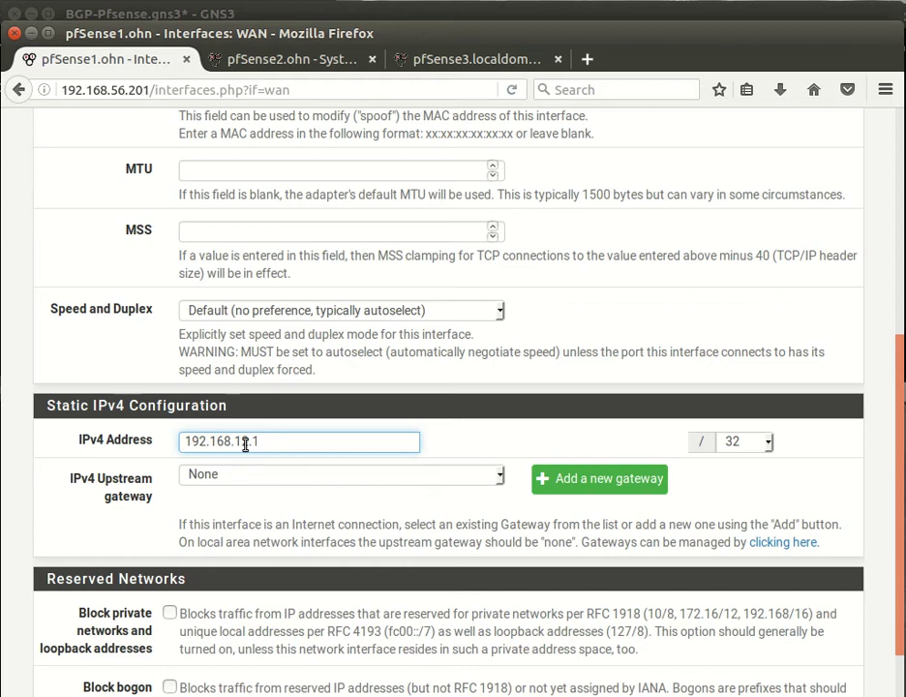
pyautogui.click(31, 32)
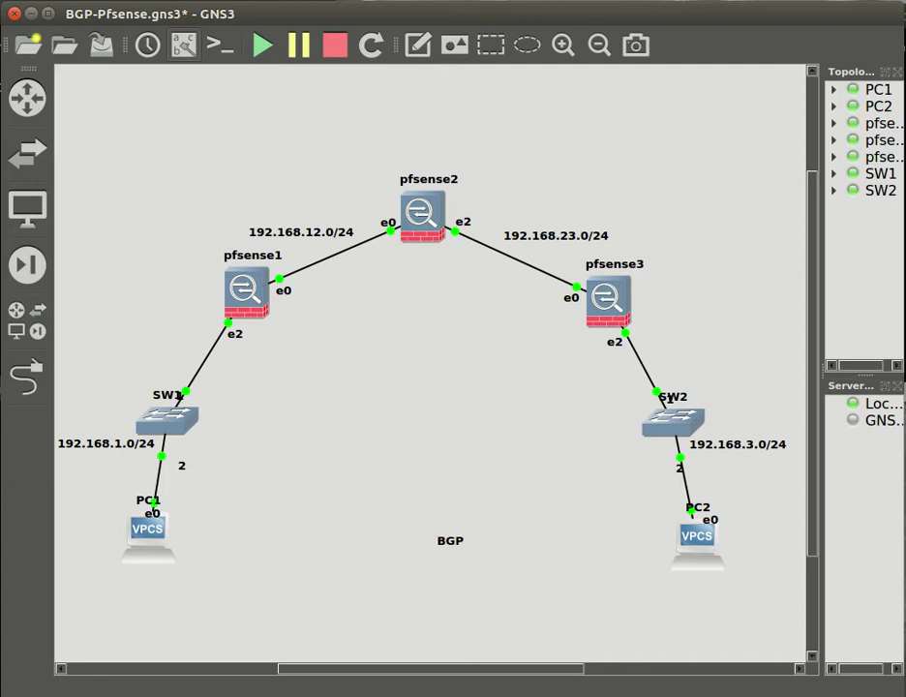
pyautogui.hotkey('alt', 'Tab')
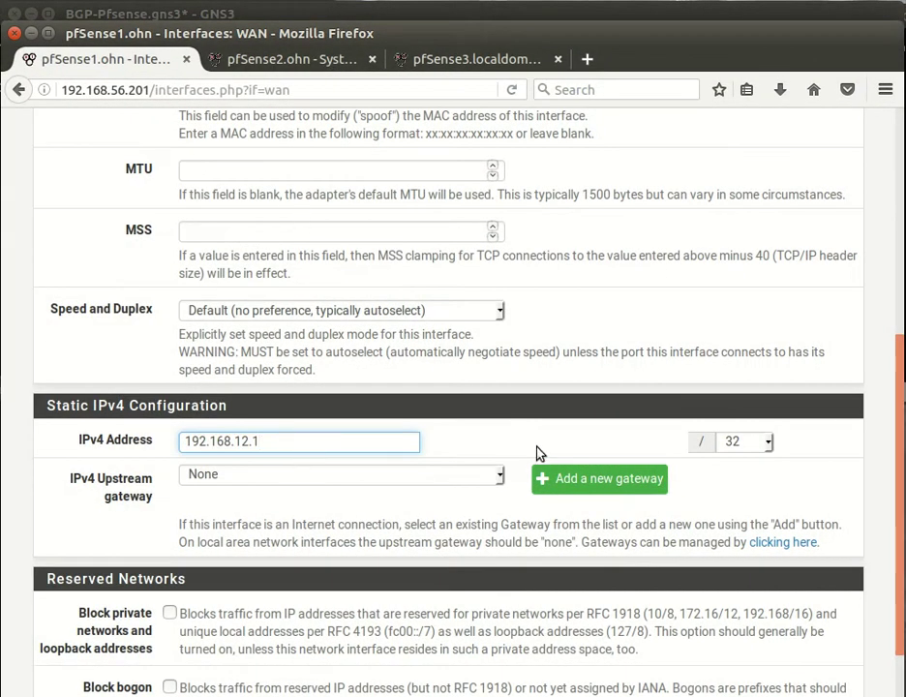
pyautogui.click(769, 445)
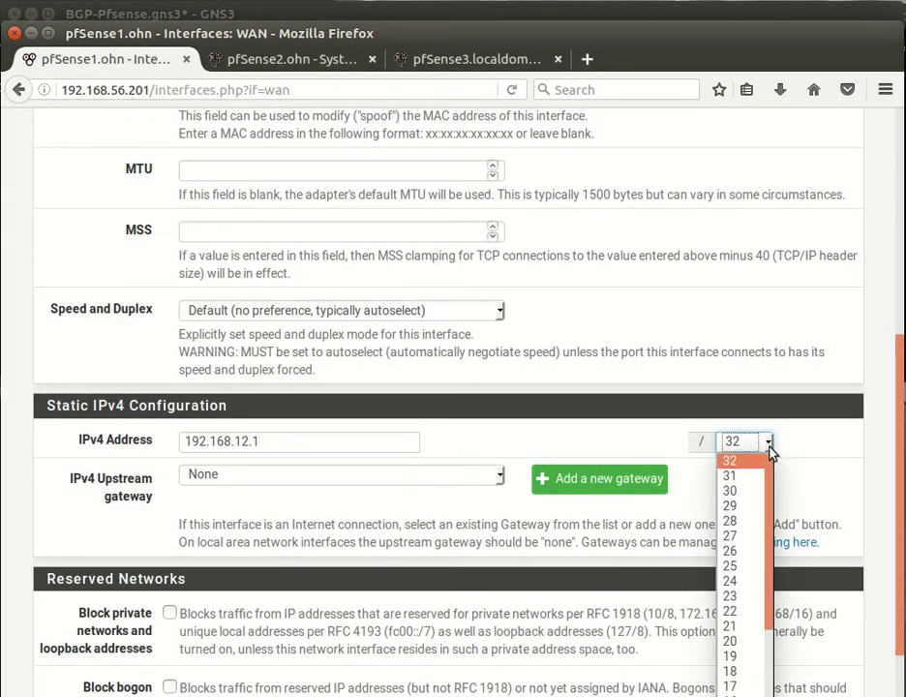
pyautogui.click(740, 582)
# Save pfSense1's to_pfsense2 interface configuration and apply the changes.
pyautogui.scroll(-3, 267, 495)
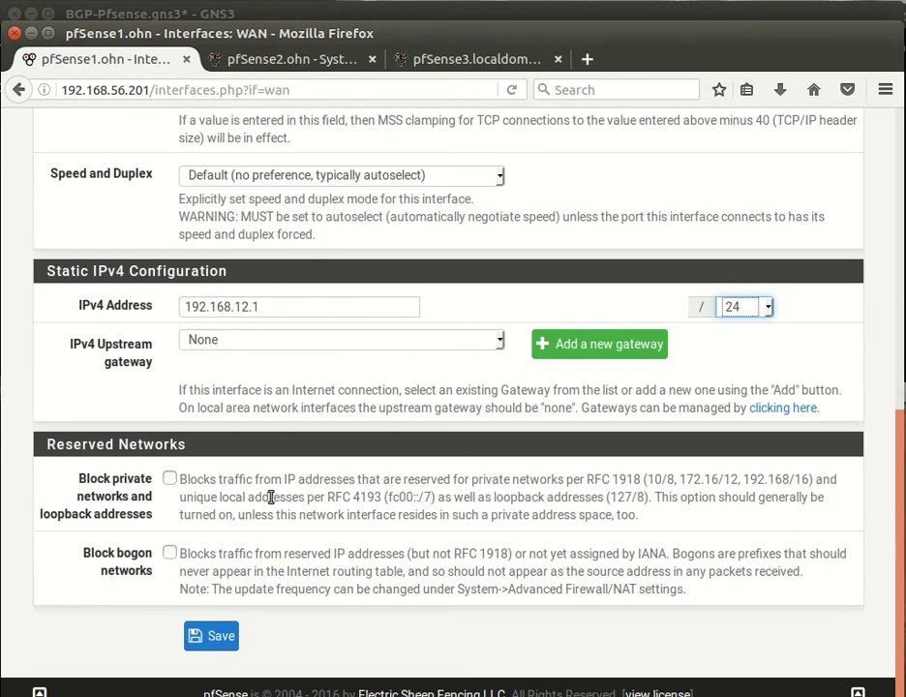
pyautogui.click(214, 637)
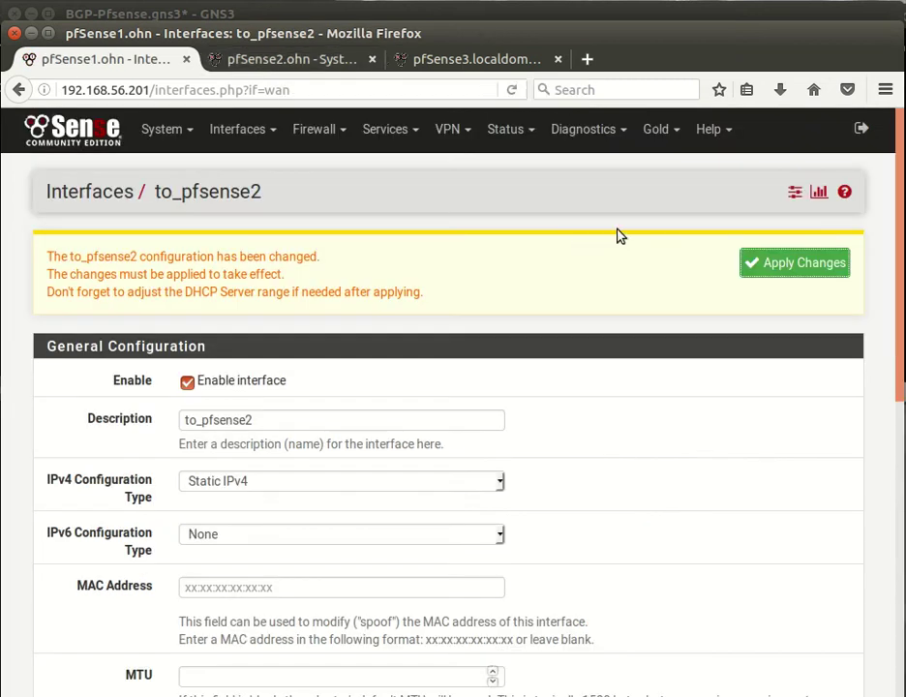
pyautogui.click(758, 263)
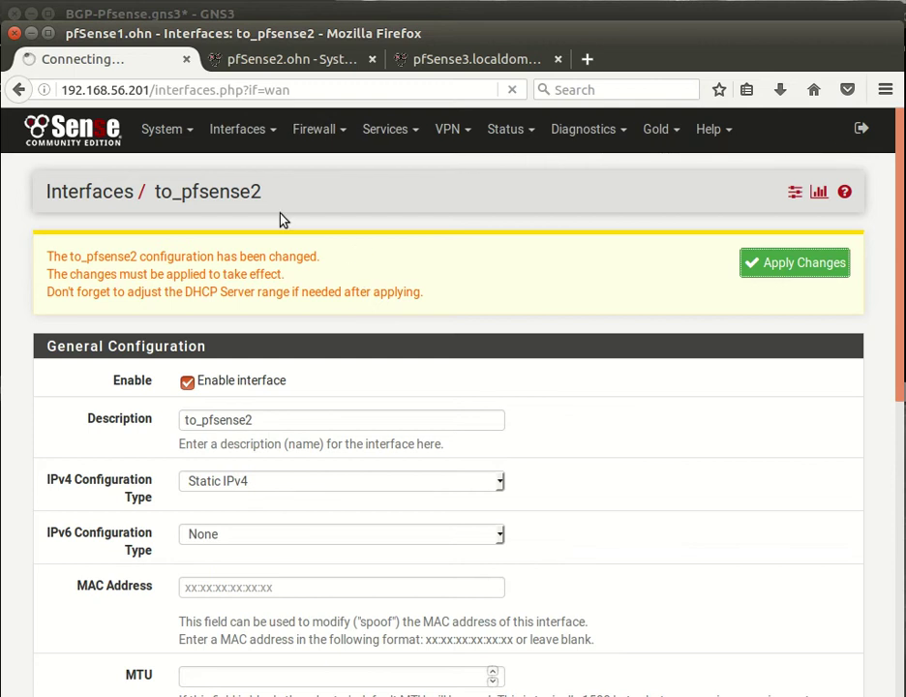
# On pfSense2, open the WAN interface from the interface assignments and replace its description with to_pfsense1.
pyautogui.click(285, 59)
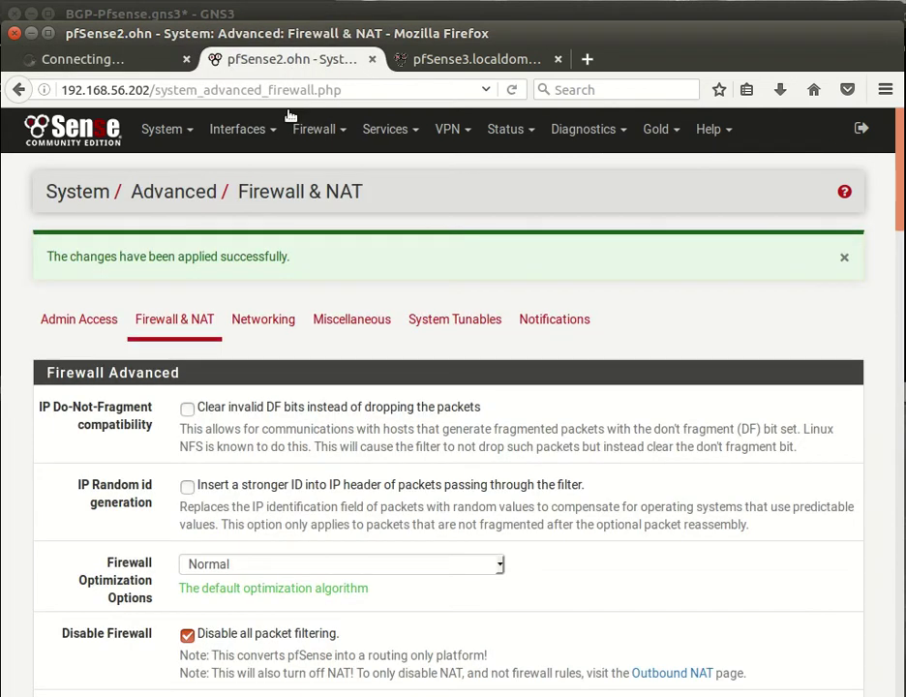
pyautogui.click(247, 141)
pyautogui.click(263, 171)
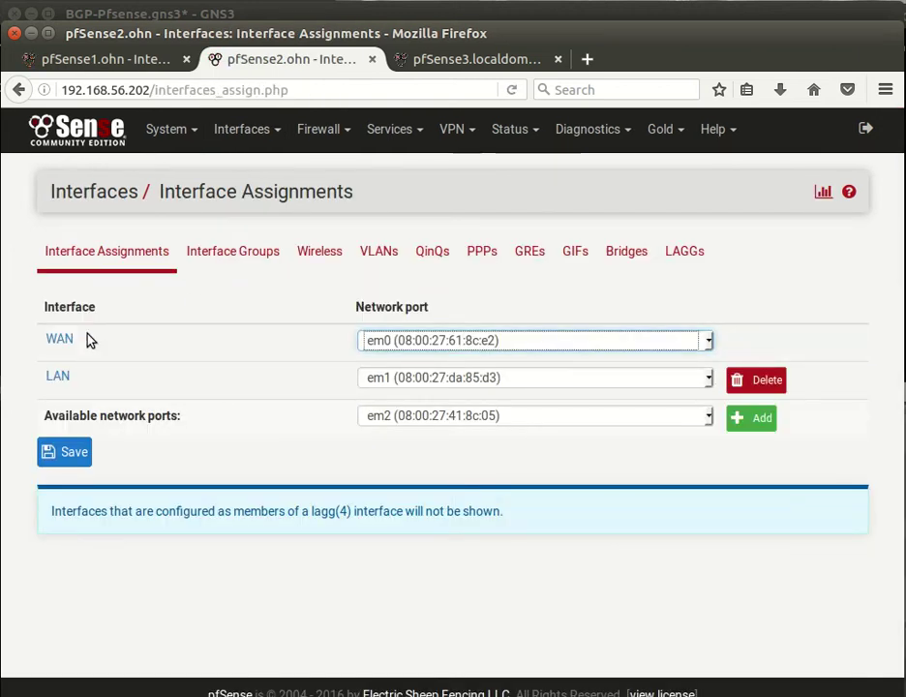
pyautogui.click(60, 339)
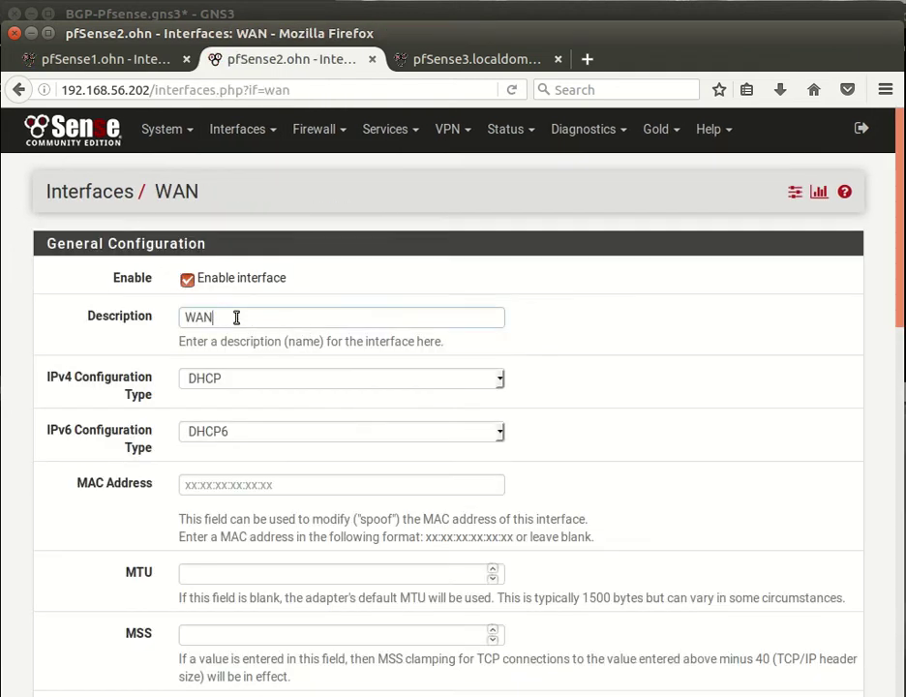
pyautogui.doubleClick(236, 317)
pyautogui.press('BackSpace')
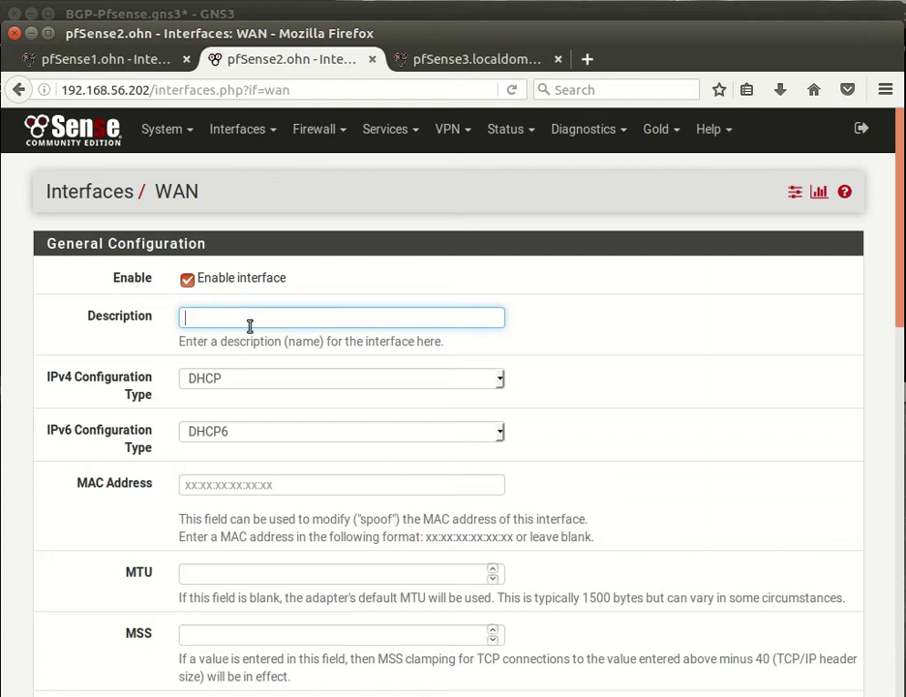
pyautogui.click(251, 320)
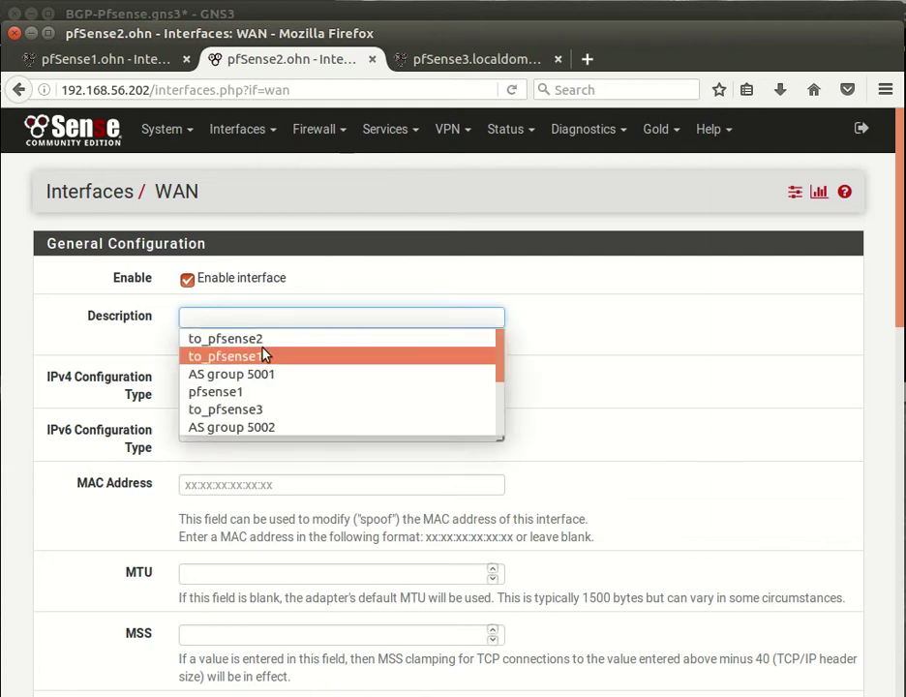
pyautogui.click(264, 356)
# Set pfSense2's WAN interface to Static IPv4 and its IPv6 configuration type to None.
pyautogui.click(232, 381)
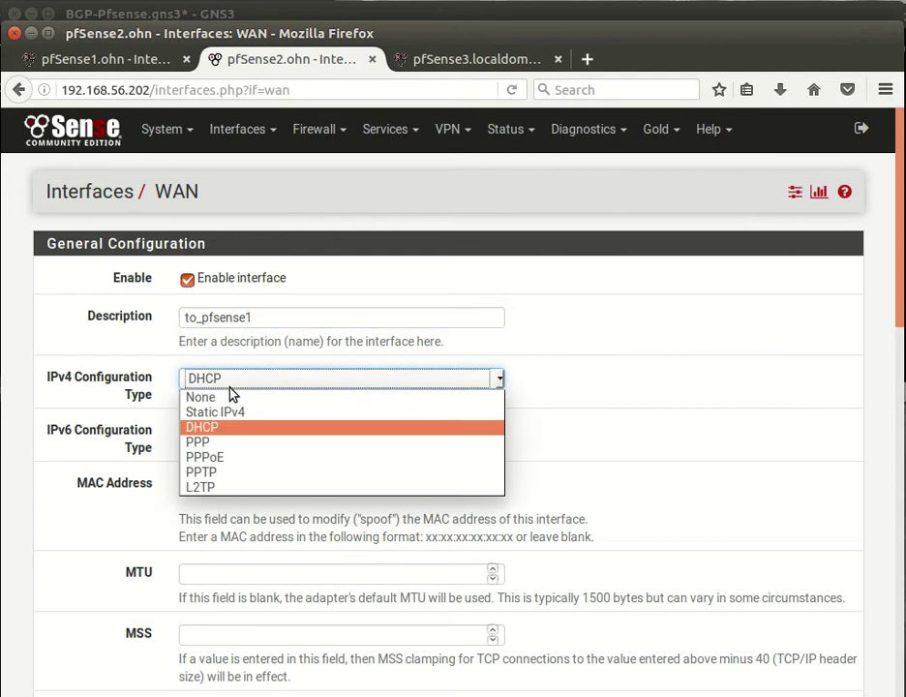
pyautogui.click(242, 414)
pyautogui.click(244, 433)
pyautogui.click(247, 450)
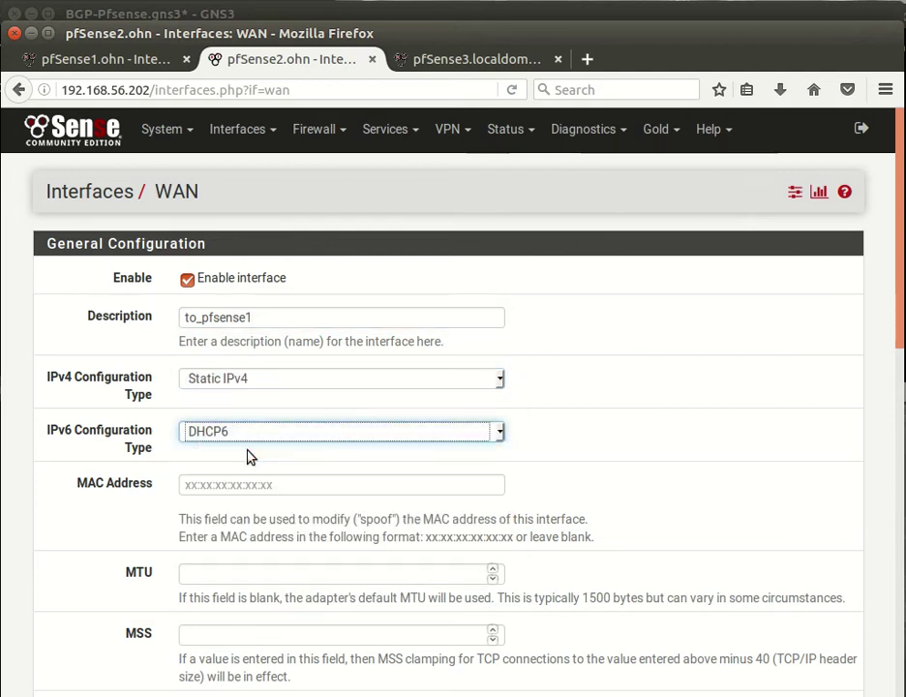
# Set the static IPv4 address of pfSense2's to_pfsense1 interface to 192.168.12.2 with a /24 prefix and save it.
pyautogui.scroll(-8, 275, 509)
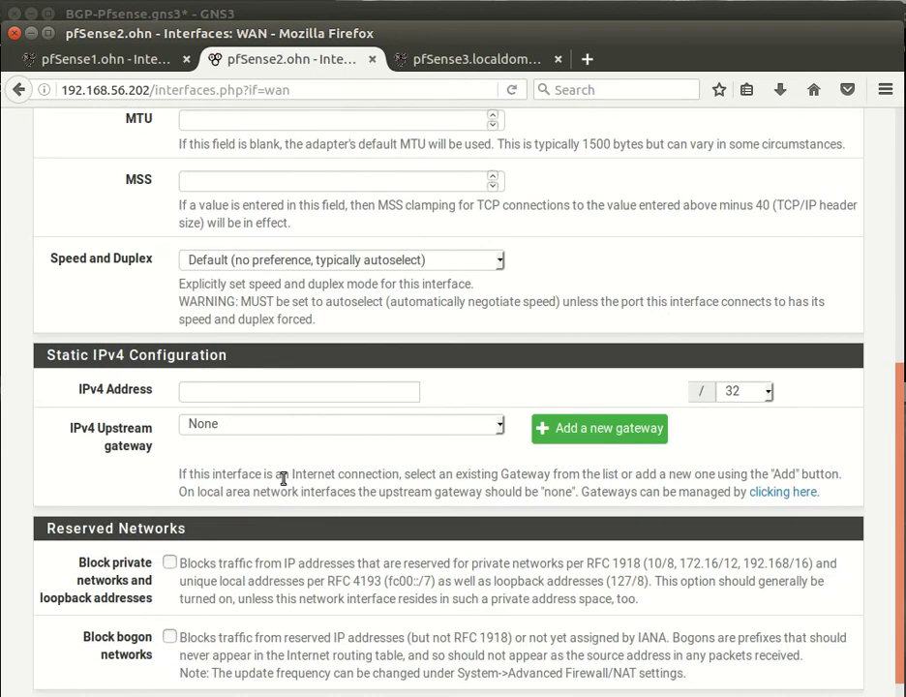
pyautogui.click(347, 392)
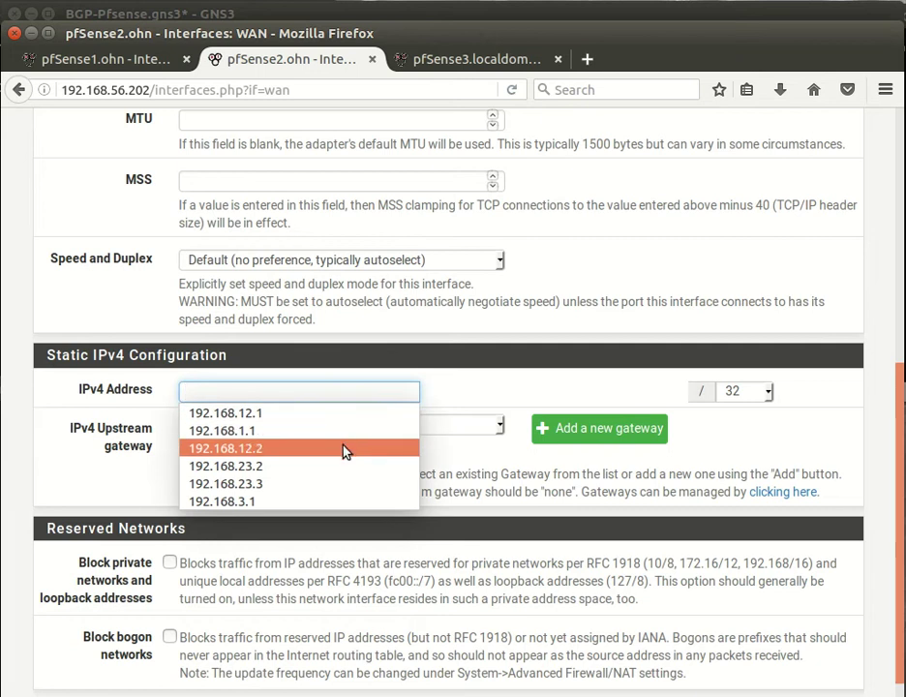
pyautogui.click(345, 449)
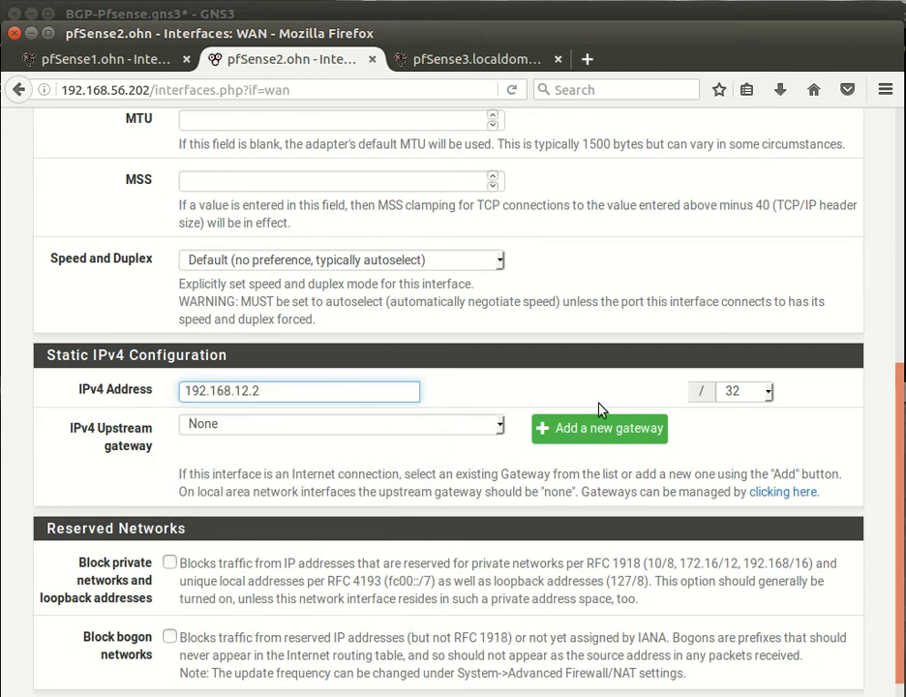
pyautogui.click(763, 395)
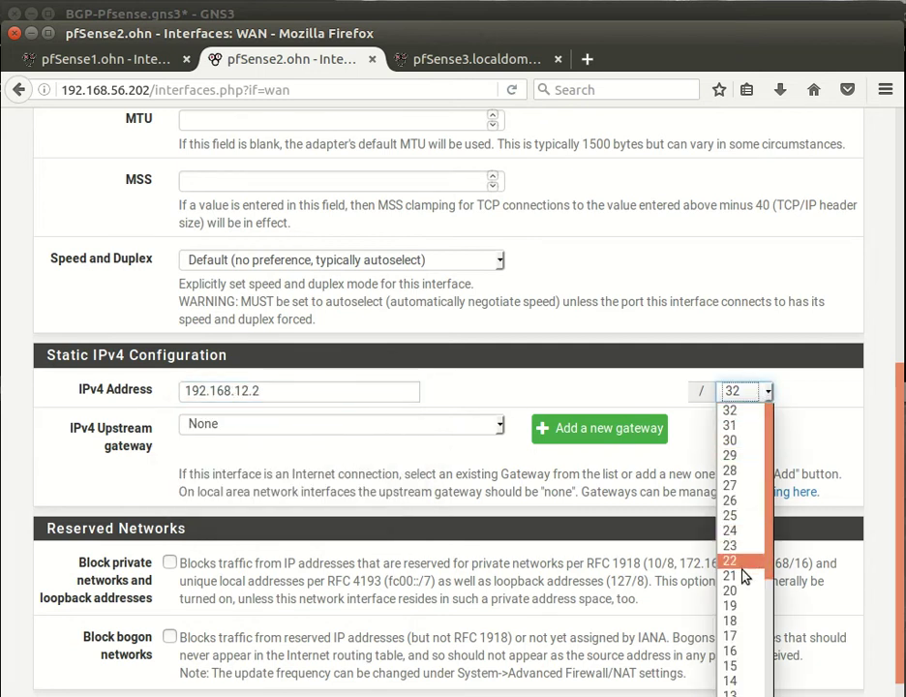
pyautogui.click(744, 531)
pyautogui.scroll(-2, 212, 449)
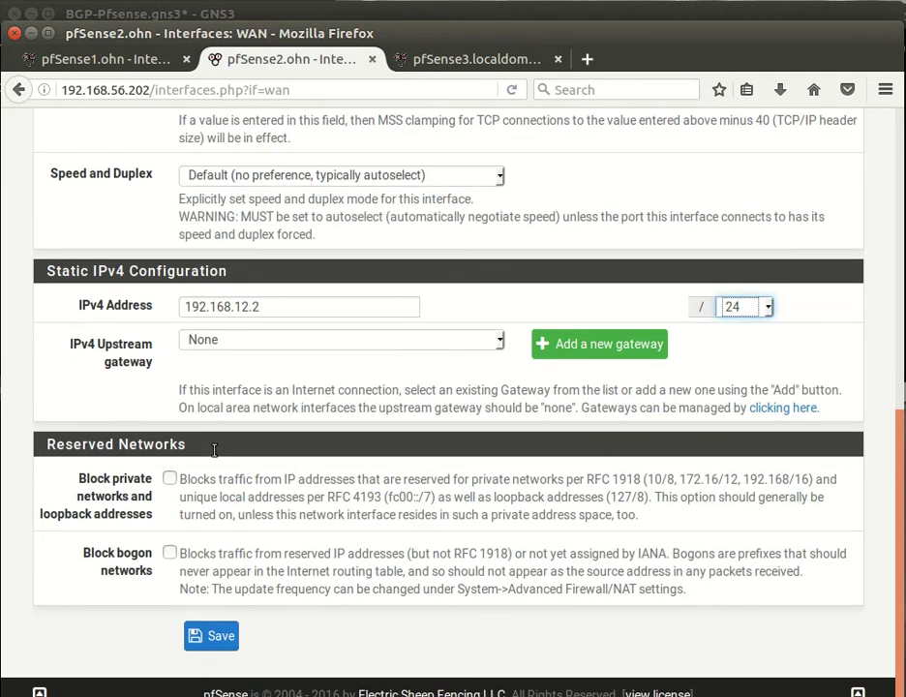
pyautogui.click(219, 635)
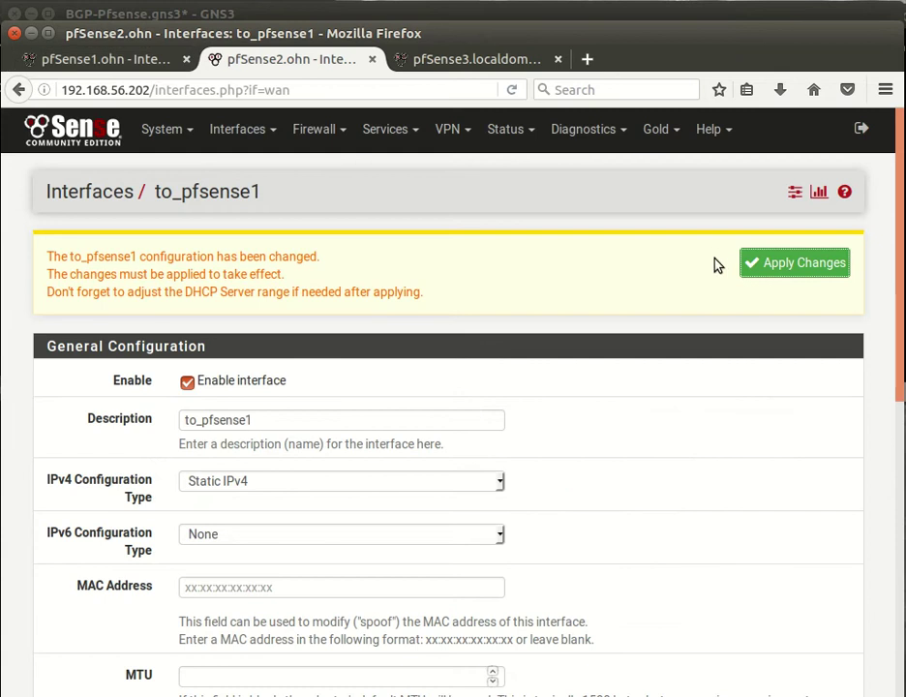
# Add network port em2 as a new interface in pfSense2's interface assignments and open the new OPT1 interface.
pyautogui.click(241, 127)
pyautogui.click(266, 197)
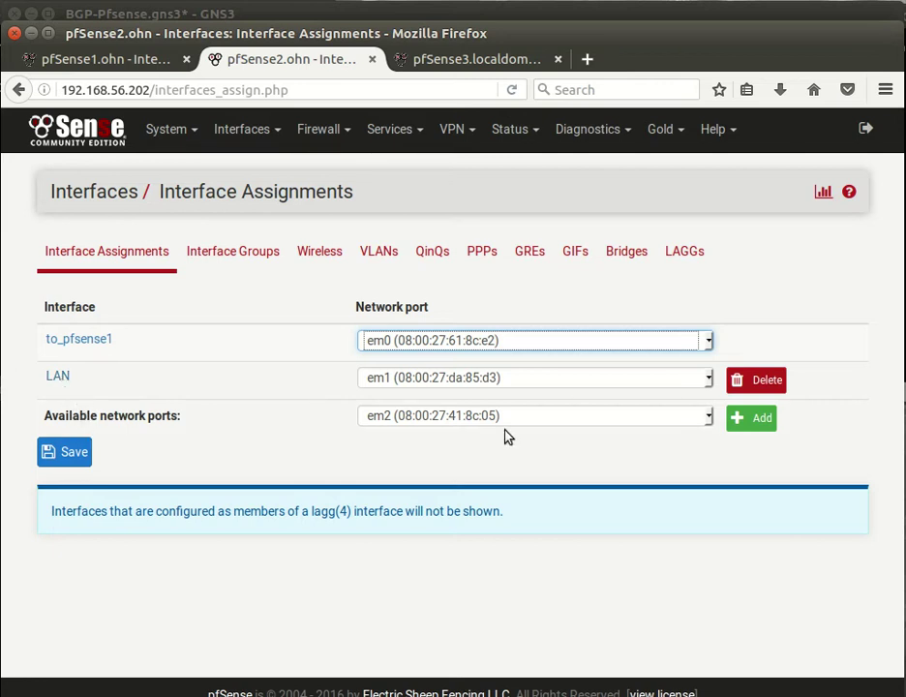
pyautogui.click(750, 417)
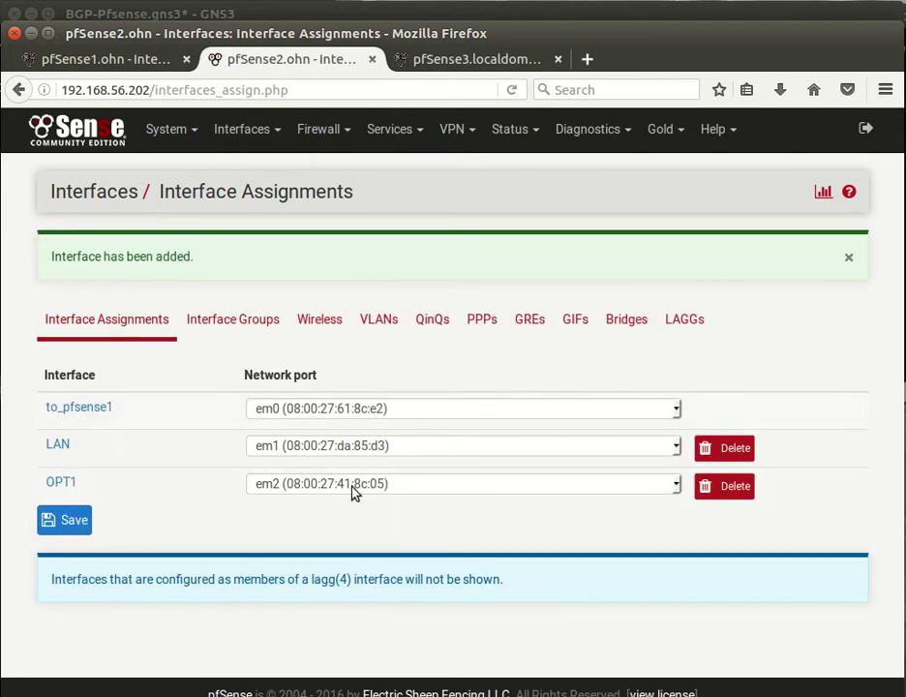
pyautogui.click(62, 483)
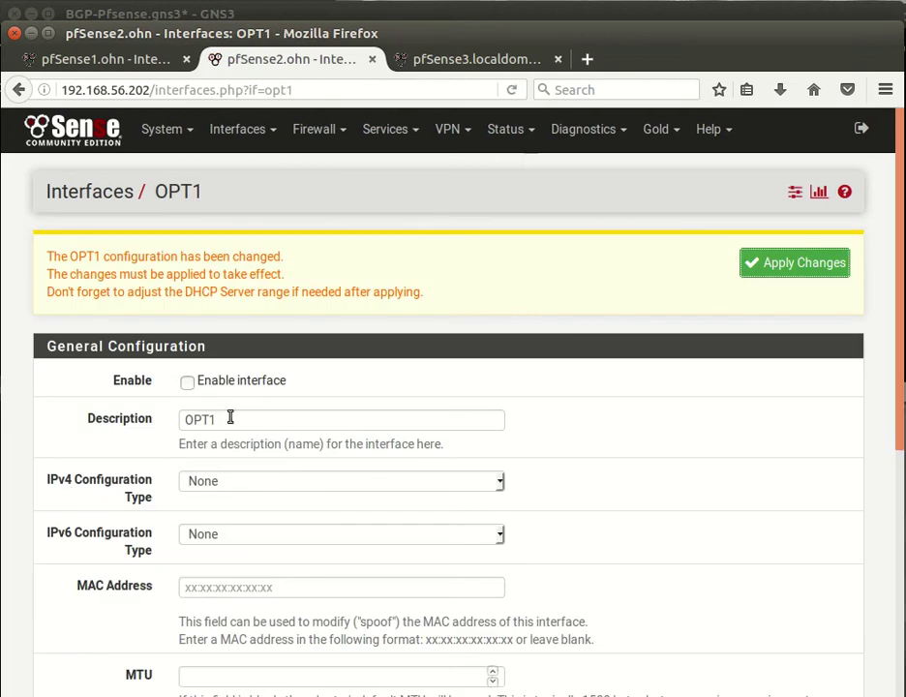
# Enable pfSense2's OPT1 interface and replace its description with to_pfsense3.
pyautogui.doubleClick(232, 419)
pyautogui.click(237, 377)
pyautogui.doubleClick(237, 419)
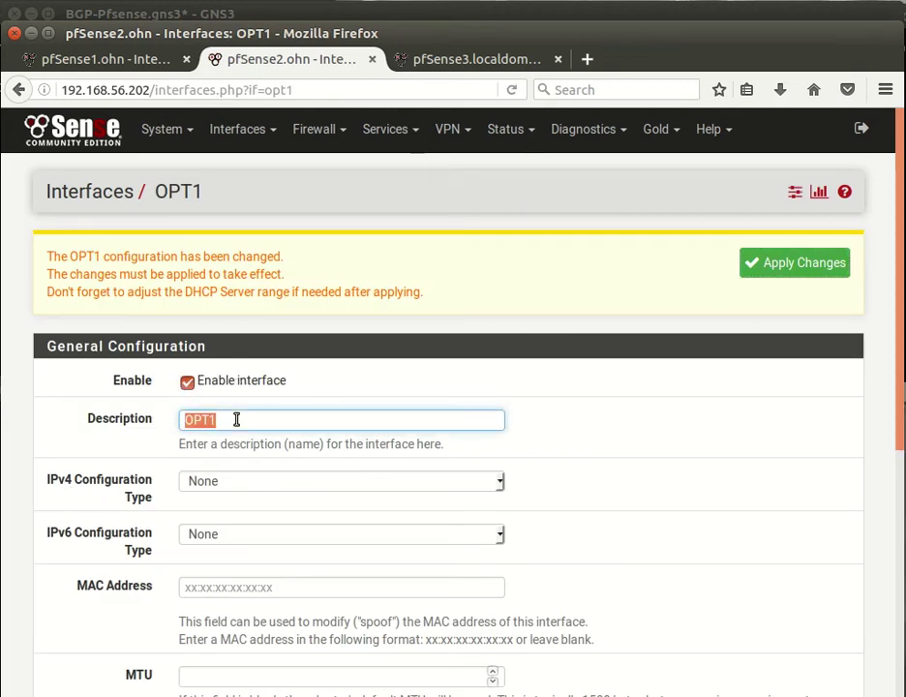
pyautogui.press('BackSpace')
pyautogui.click(241, 426)
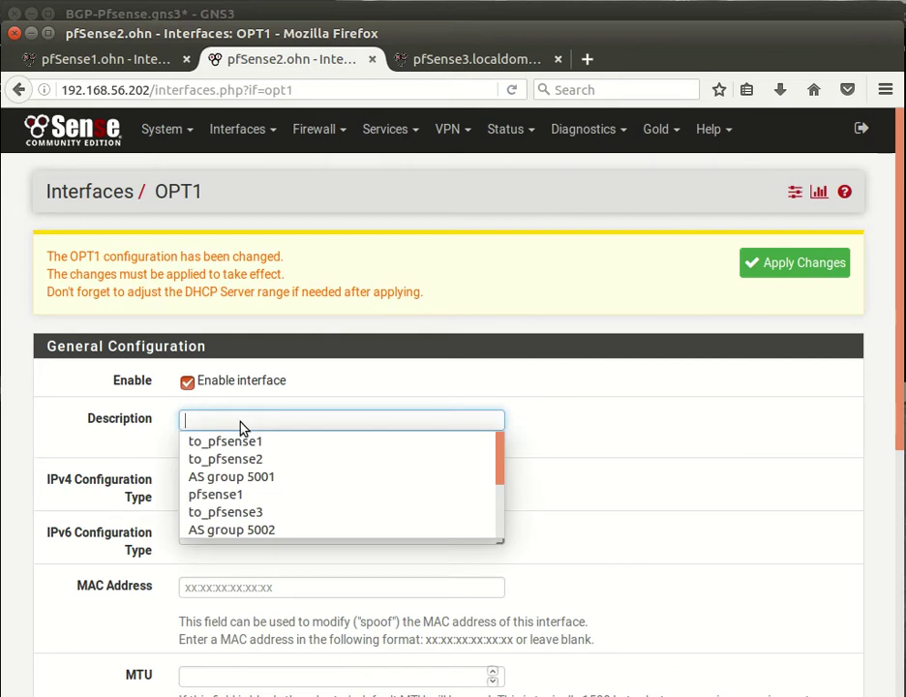
pyautogui.click(257, 516)
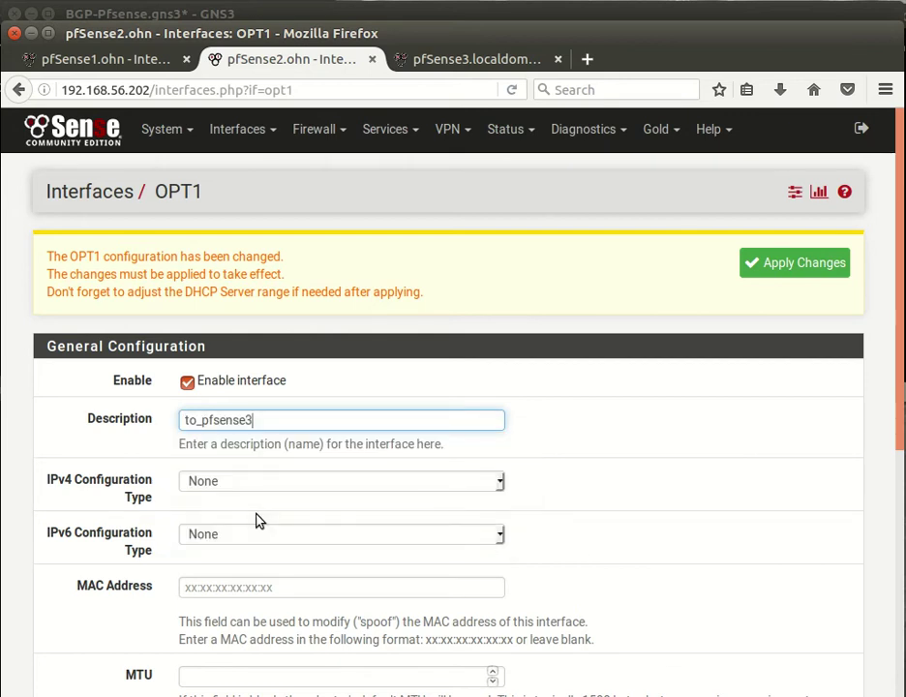
# Check the pfsense2–pfsense3 link in GNS3, and set pfSense2's OPT1 IPv4 configuration type to Static IPv4.
pyautogui.click(30, 33)
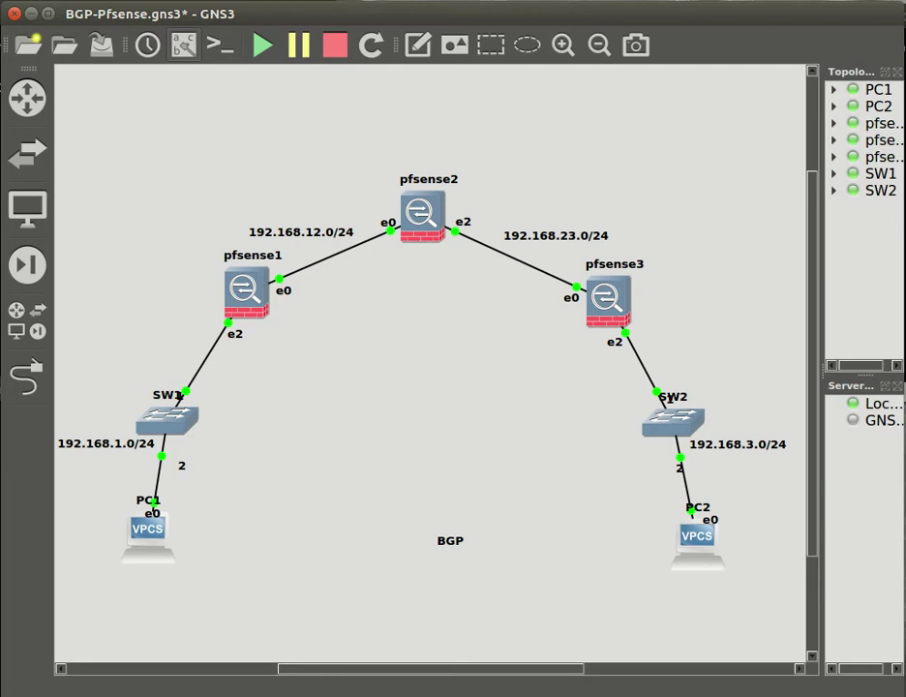
pyautogui.hotkey('alt', 'Tab')
pyautogui.scroll(-3, 433, 407)
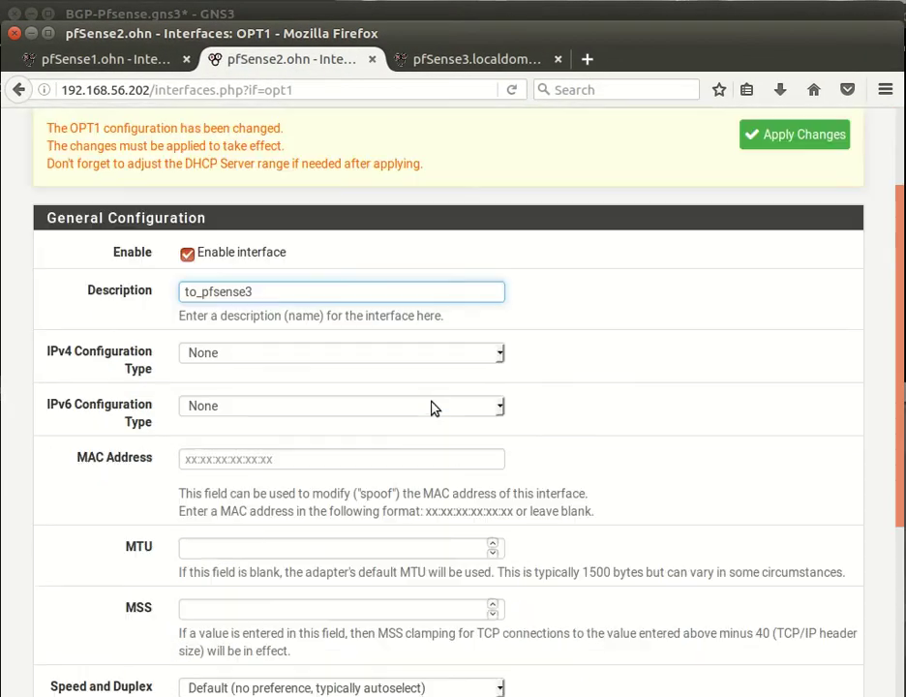
pyautogui.scroll(-3, 433, 408)
pyautogui.click(323, 231)
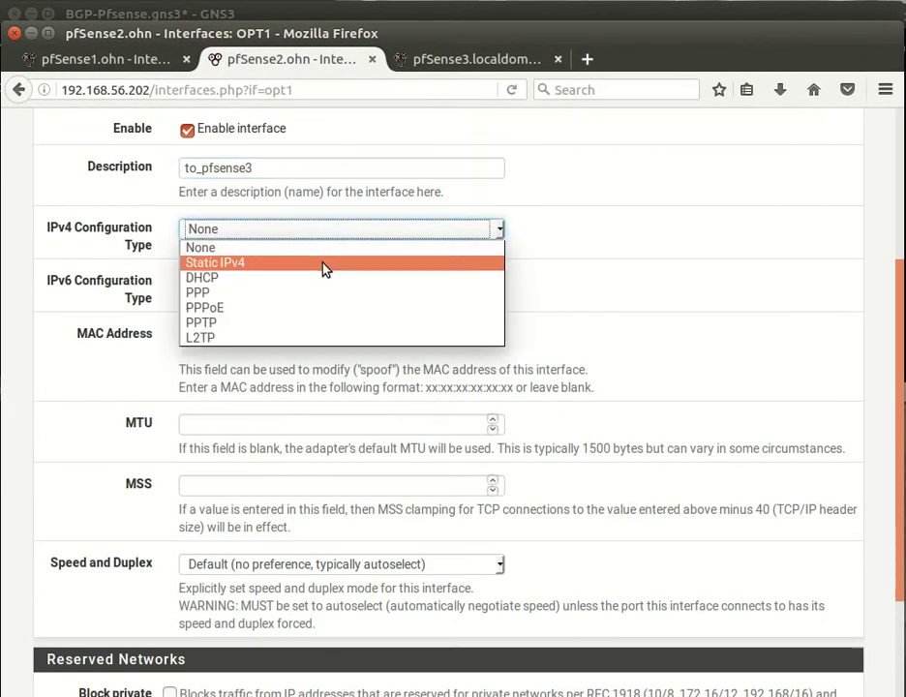
pyautogui.click(325, 263)
# Set the to_pfsense3 interface's IPv4 address to 192.168.23.2 with a /24 prefix, save it and apply the changes.
pyautogui.scroll(-5, 313, 433)
pyautogui.click(265, 393)
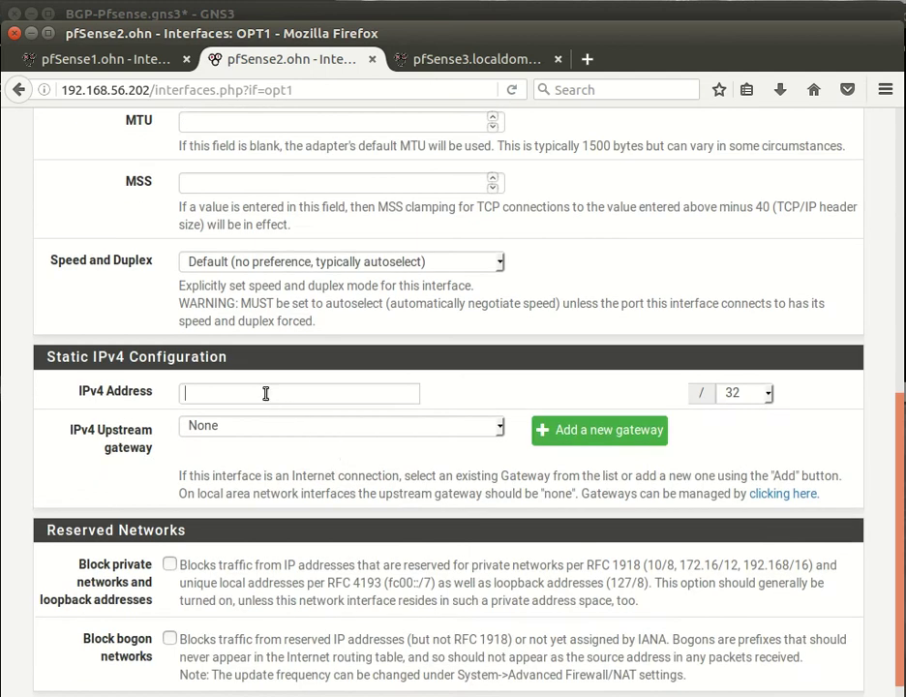
pyautogui.click(265, 393)
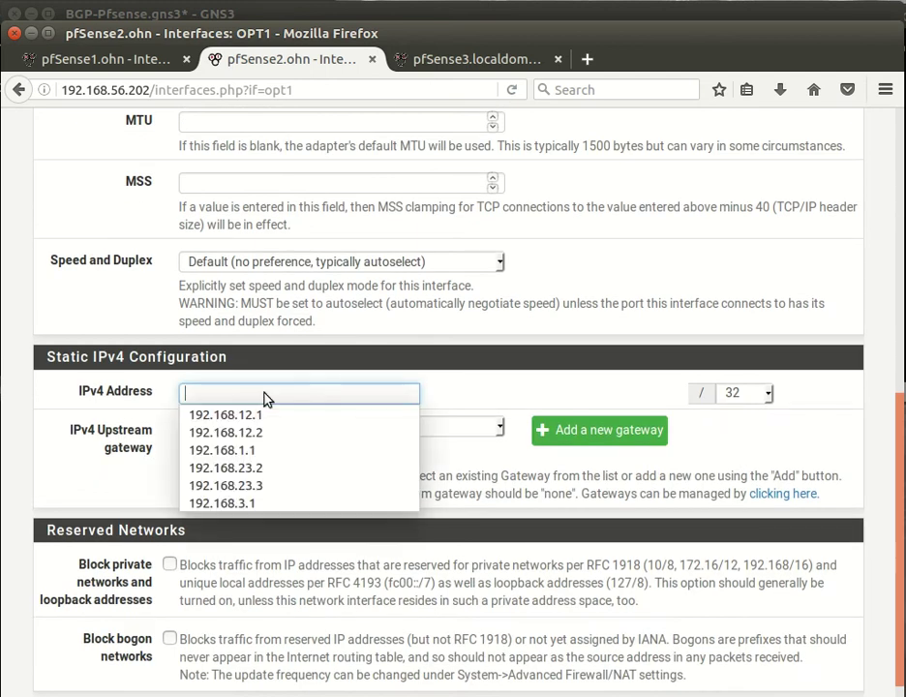
pyautogui.click(273, 472)
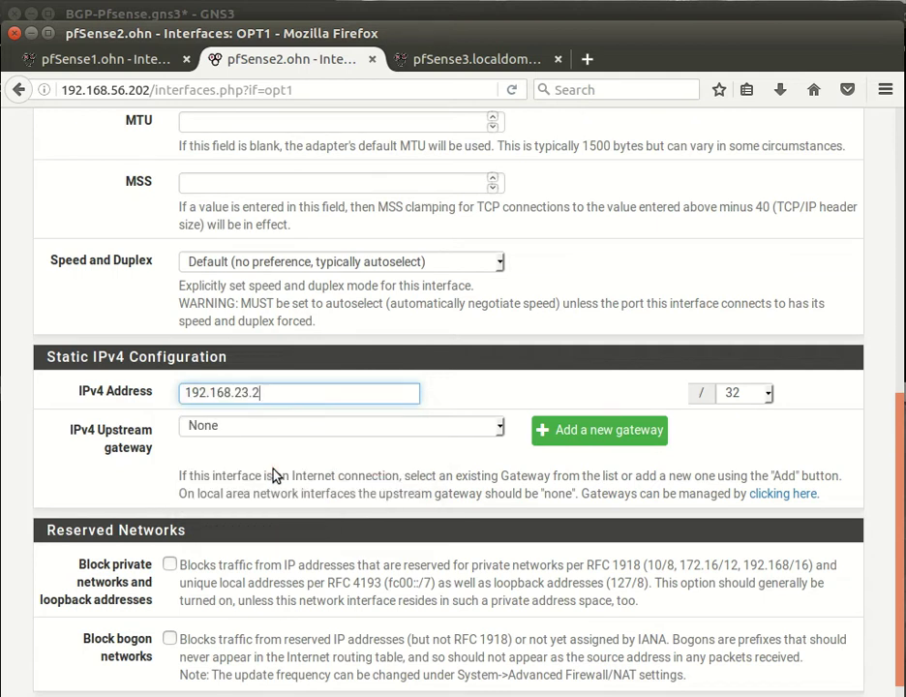
pyautogui.click(740, 395)
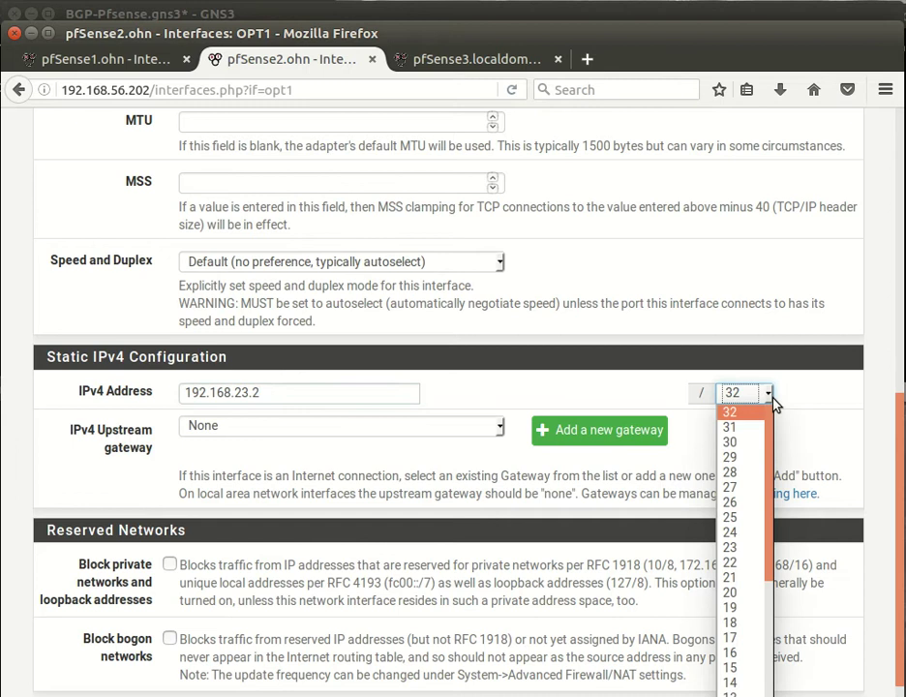
pyautogui.click(748, 538)
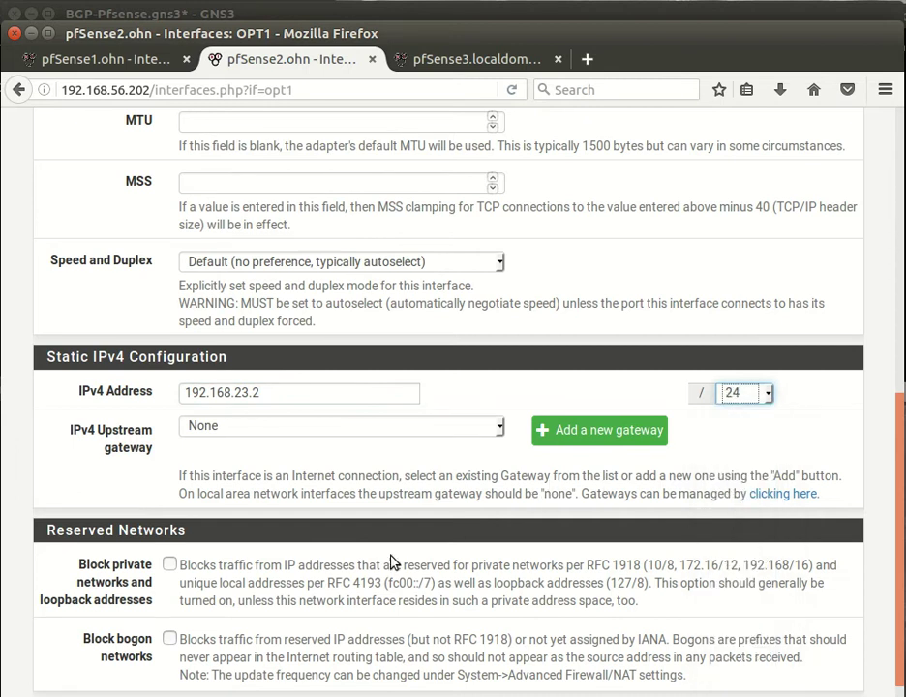
pyautogui.scroll(-2, 392, 561)
pyautogui.click(212, 641)
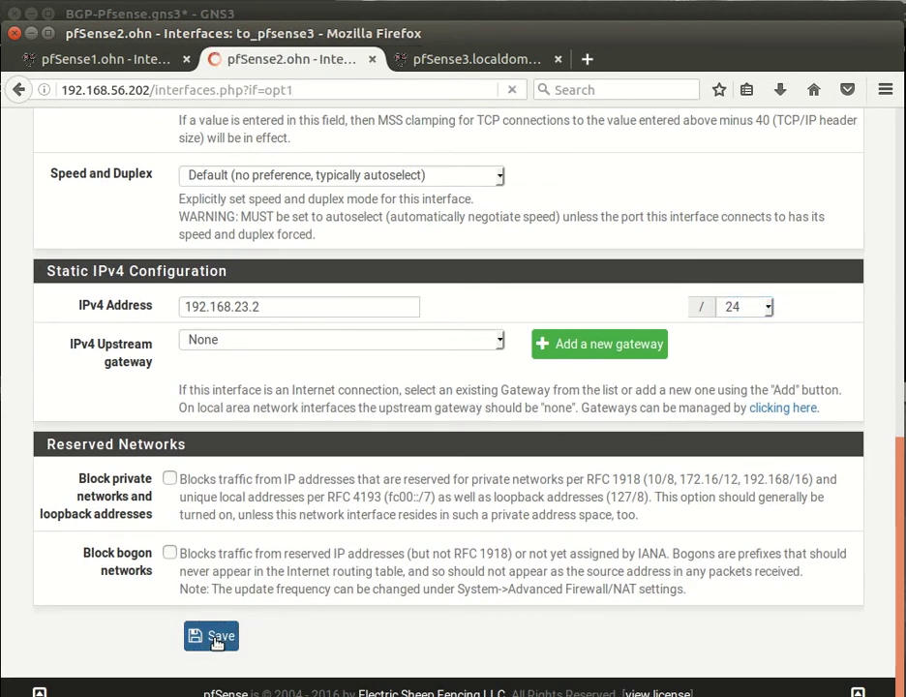
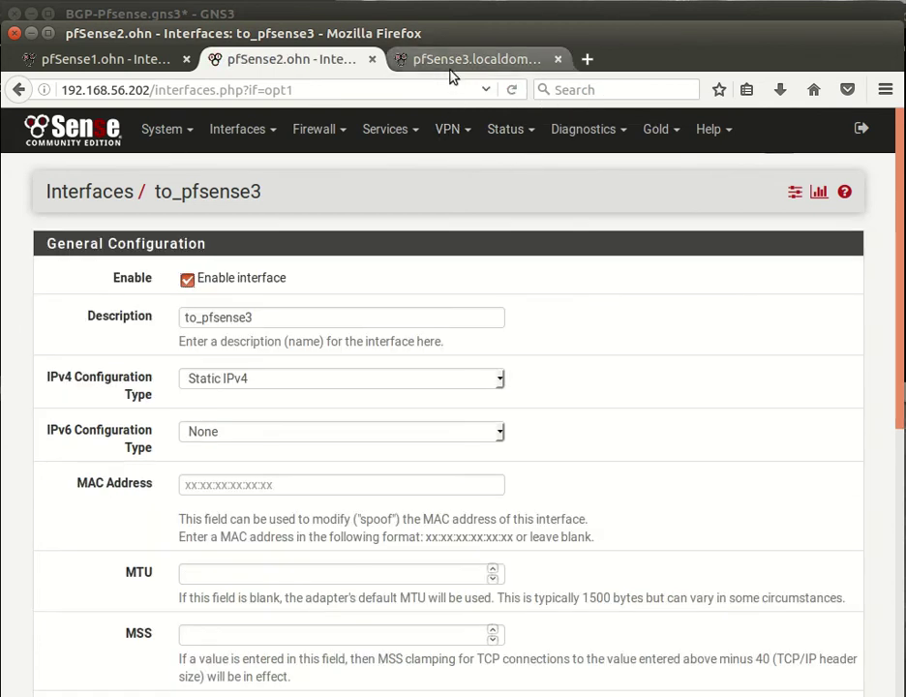
# On pfSense1, add network port em2 as a new interface in the interface assignments and open the new OPT1 interface.
pyautogui.click(258, 135)
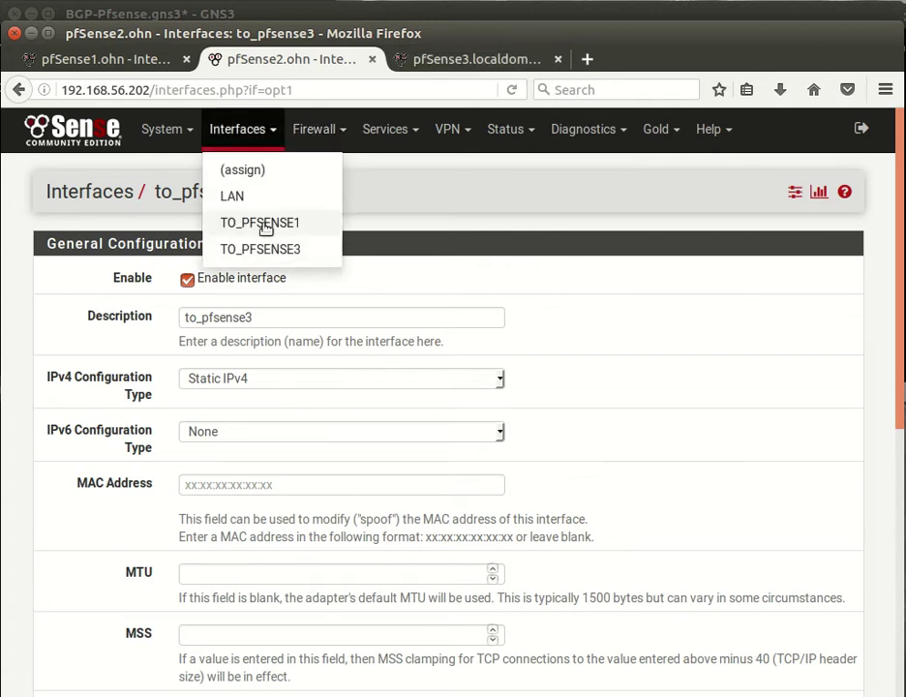
pyautogui.click(97, 59)
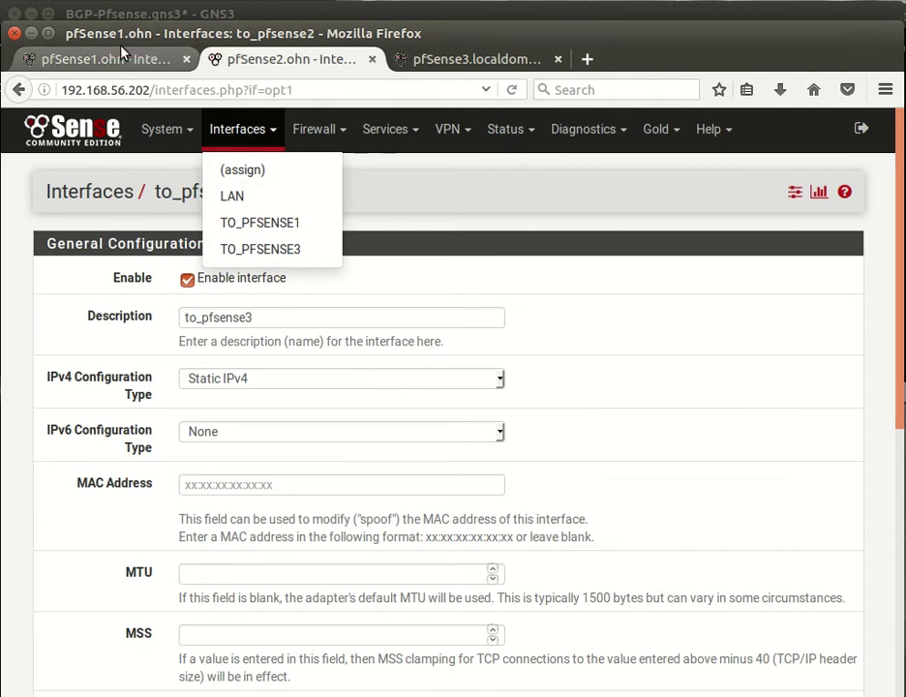
pyautogui.click(250, 136)
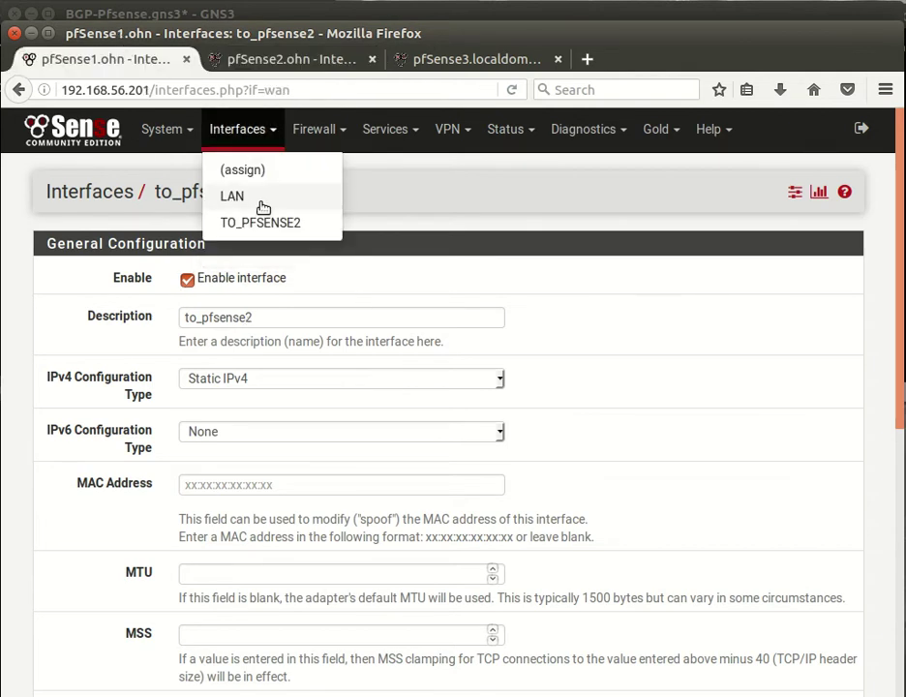
pyautogui.click(259, 174)
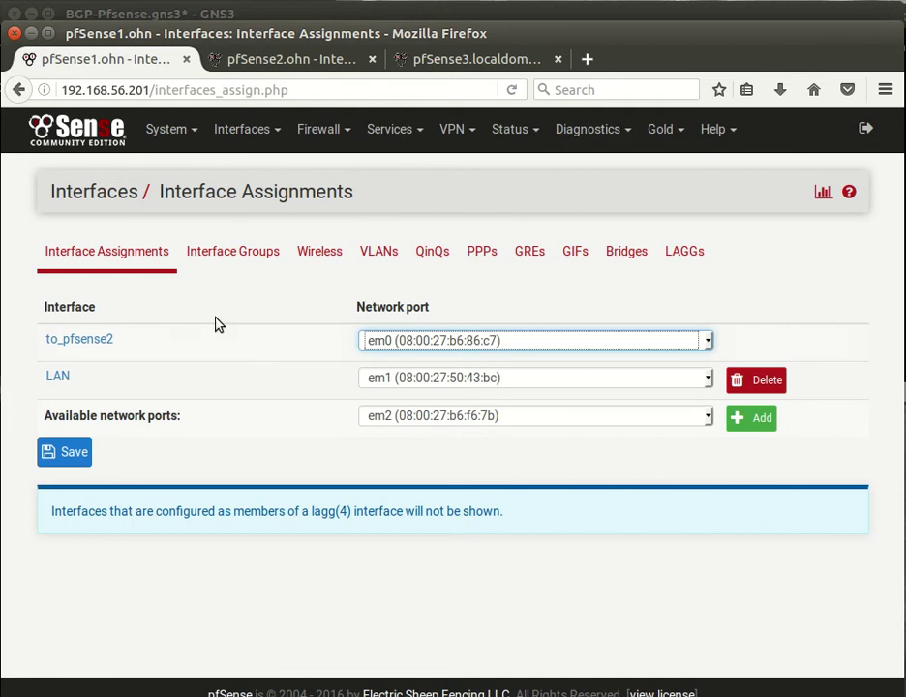
pyautogui.click(738, 419)
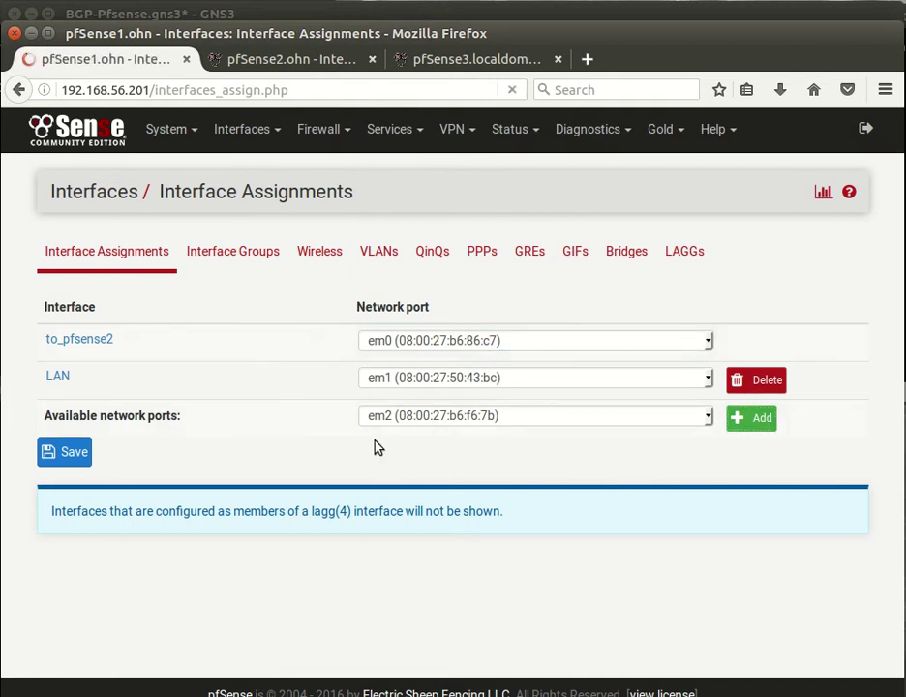
pyautogui.click(57, 482)
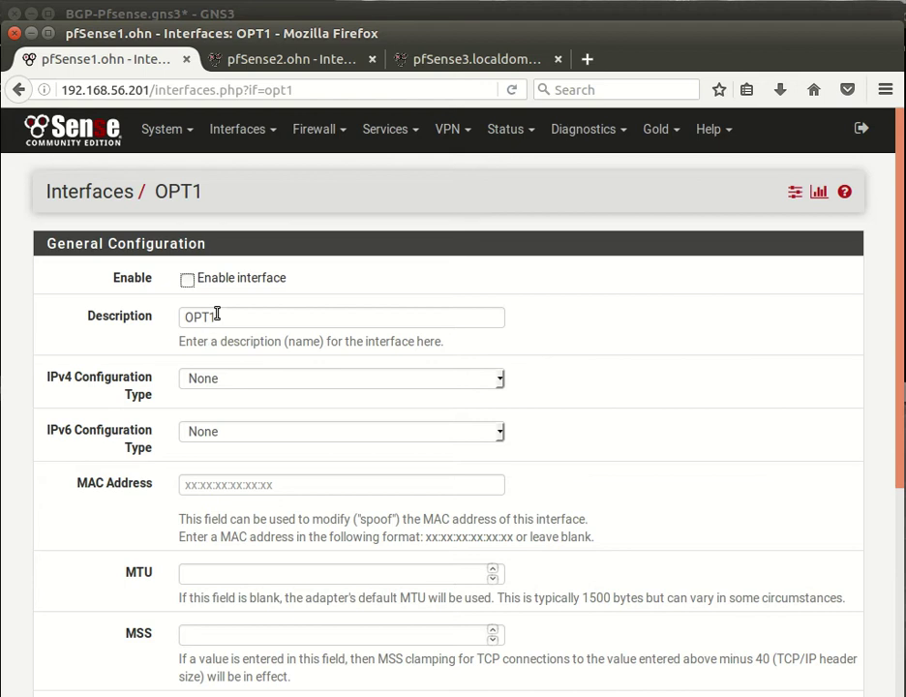
# Enable pfSense1's OPT1 interface and replace its description with LOCAL1.
pyautogui.click(223, 315)
pyautogui.doubleClick(224, 315)
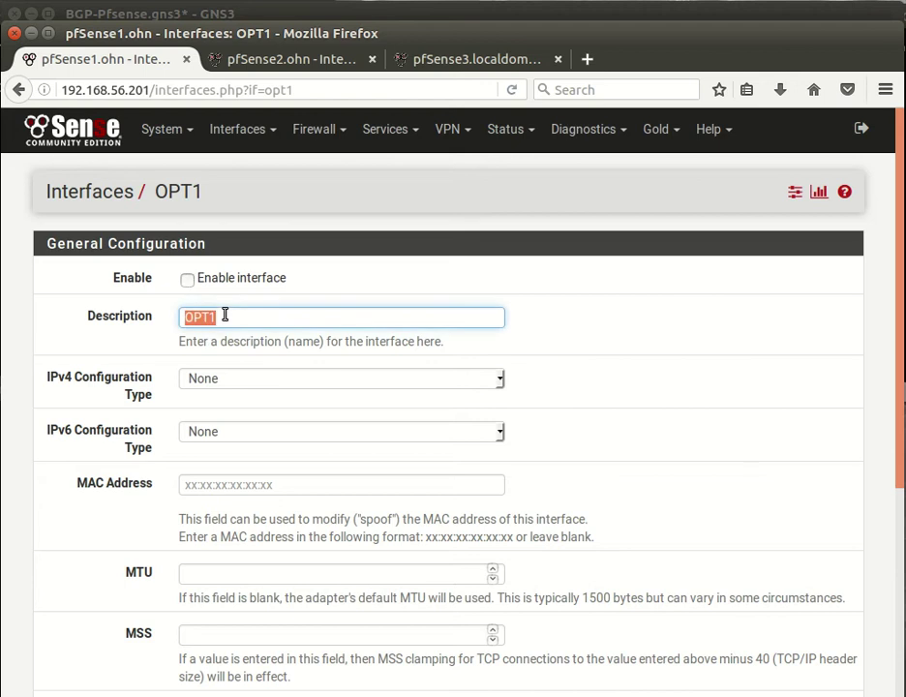
pyautogui.click(189, 283)
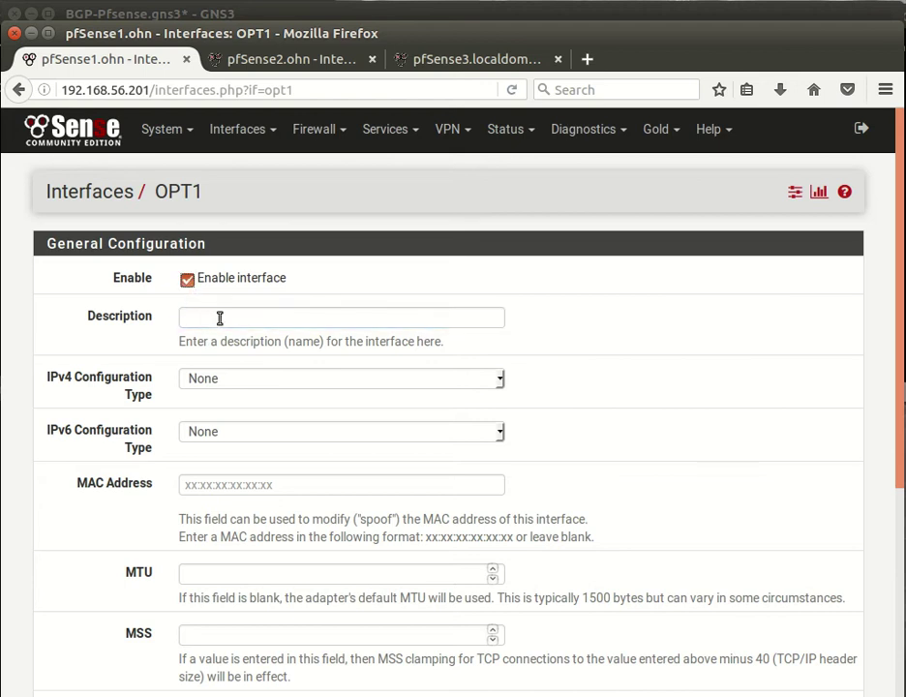
pyautogui.click(219, 318)
pyautogui.scroll(-2, 281, 409)
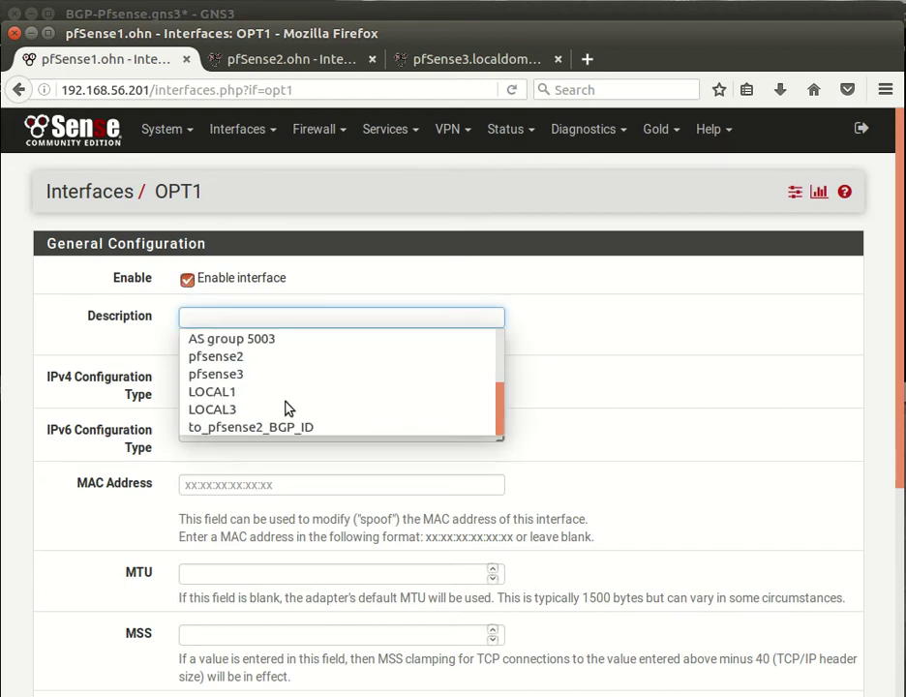
pyautogui.click(284, 394)
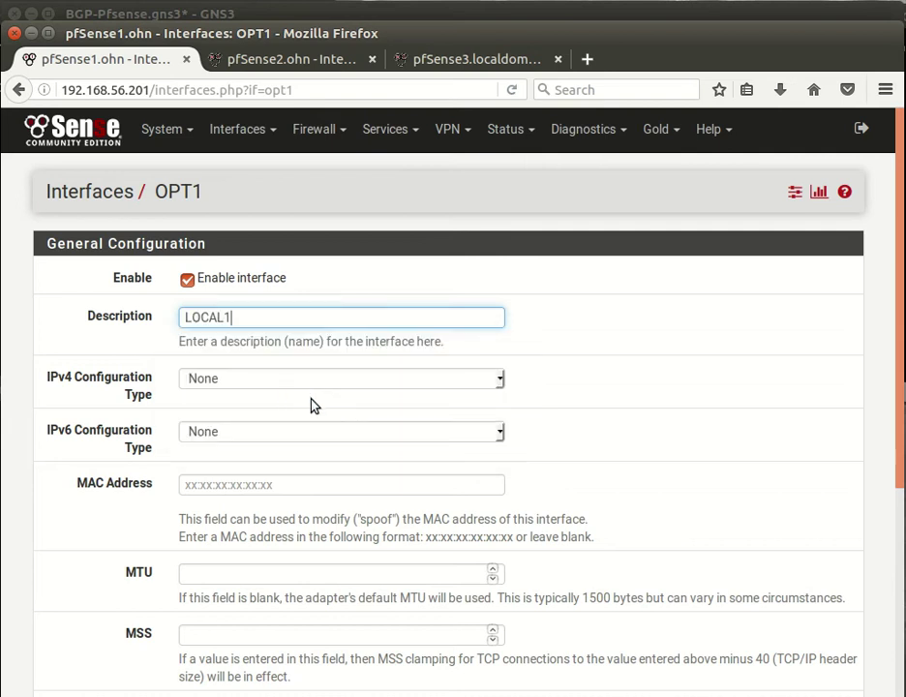
# Set the IPv4 configuration type of pfSense1's OPT1 interface to Static IPv4.
pyautogui.scroll(-5, 314, 404)
pyautogui.click(289, 128)
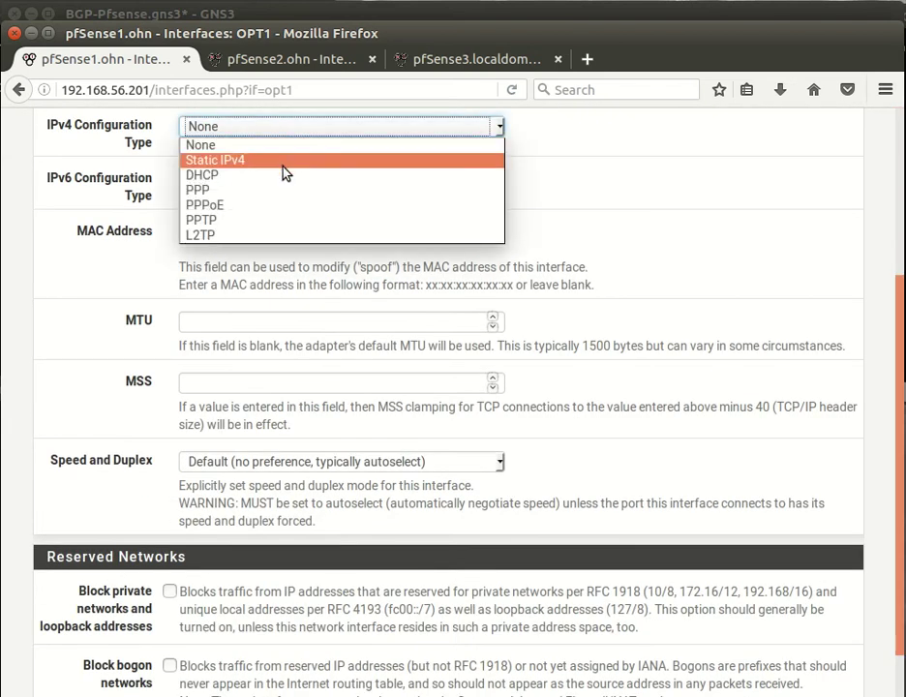
pyautogui.click(287, 162)
# Set the LOCAL1 interface's IPv4 address to 192.168.1.1 with a /24 prefix, save it and apply the changes.
pyautogui.scroll(-3, 313, 349)
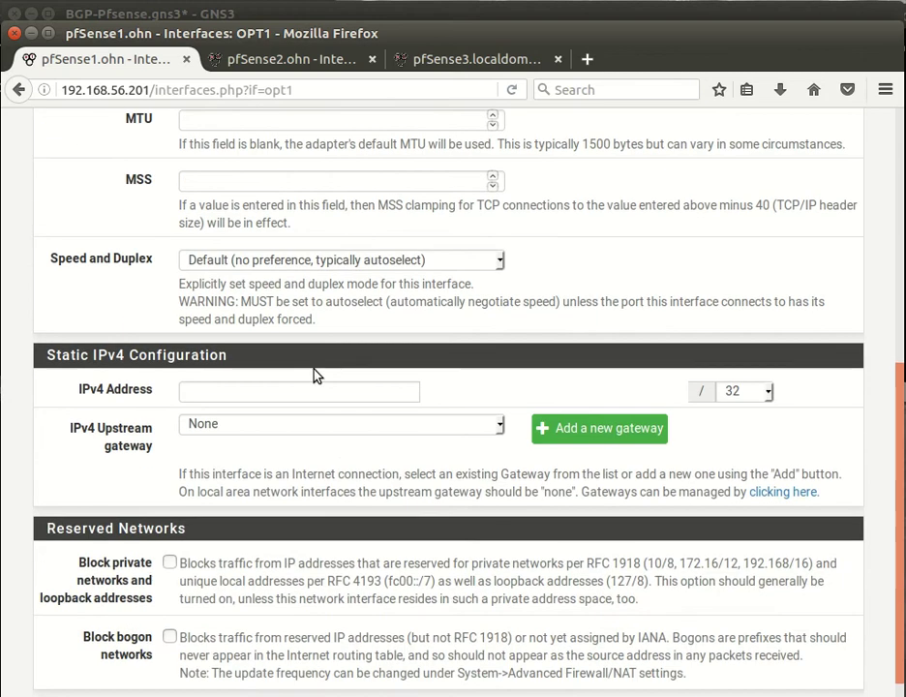
pyautogui.click(354, 396)
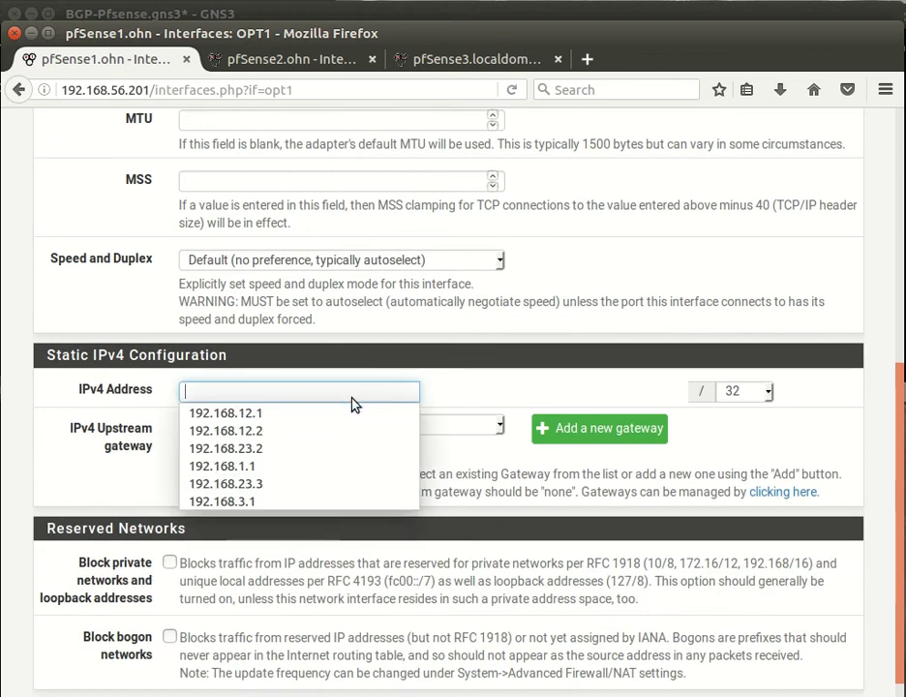
pyautogui.click(332, 475)
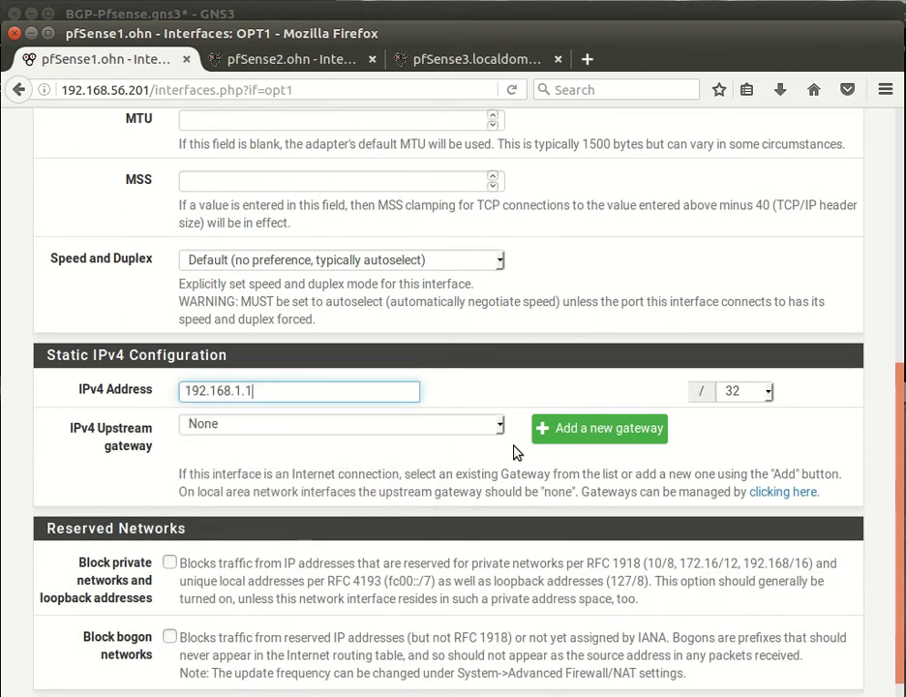
pyautogui.click(767, 395)
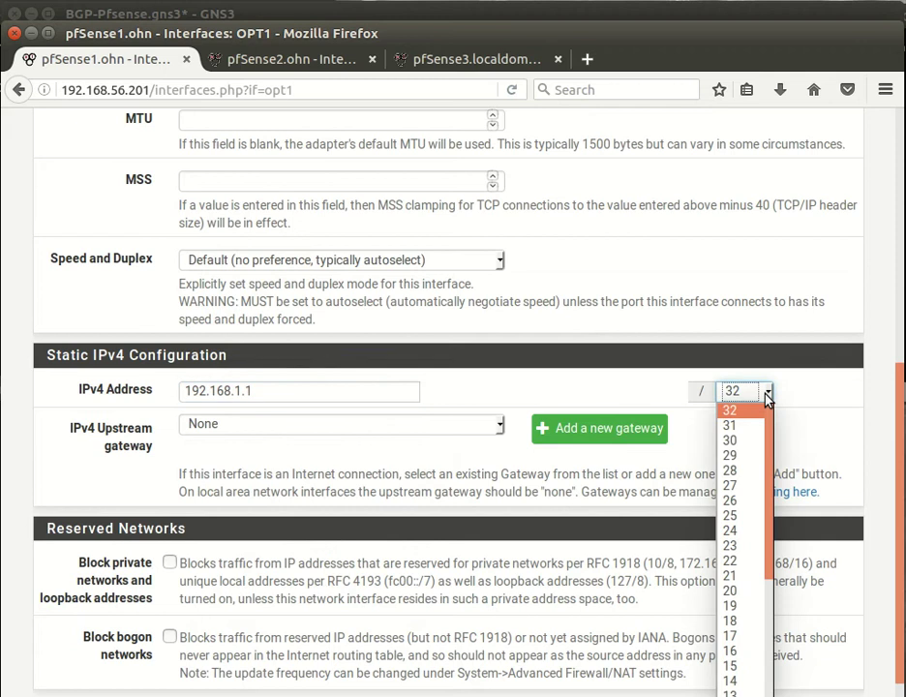
pyautogui.click(730, 531)
pyautogui.scroll(-3, 410, 550)
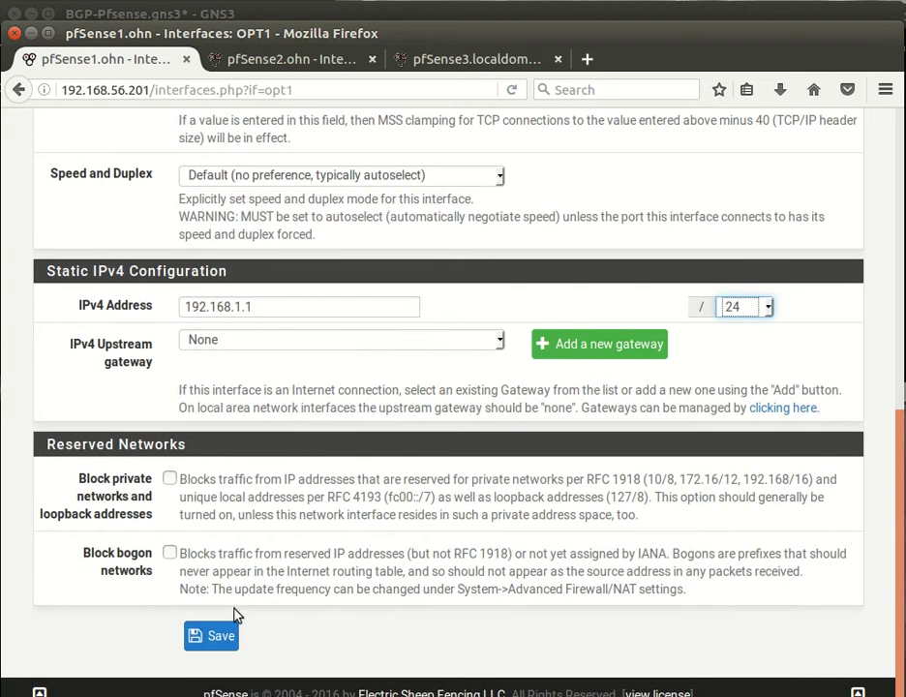
pyautogui.click(212, 635)
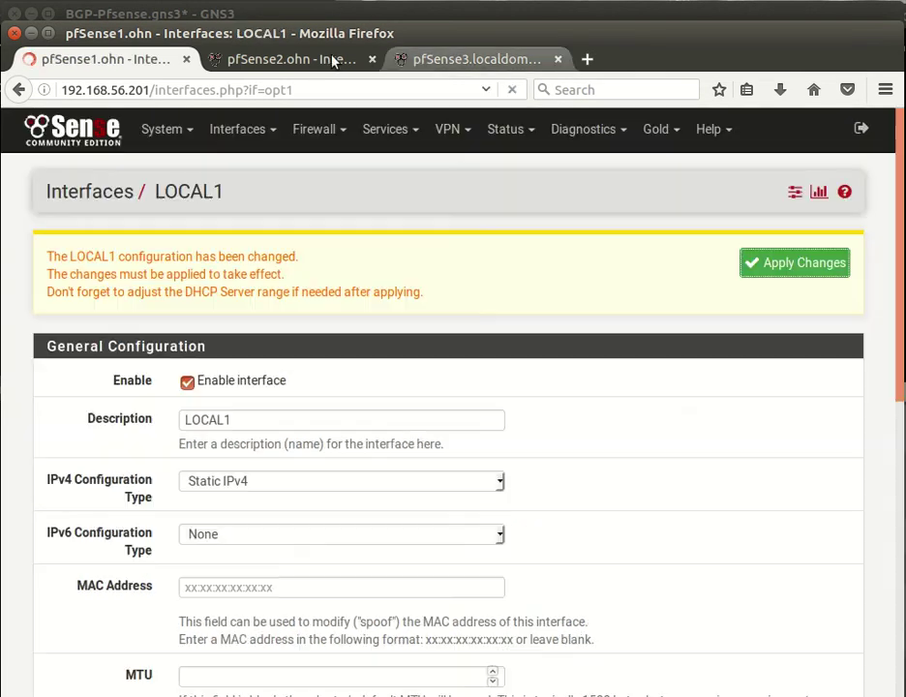
pyautogui.click(800, 270)
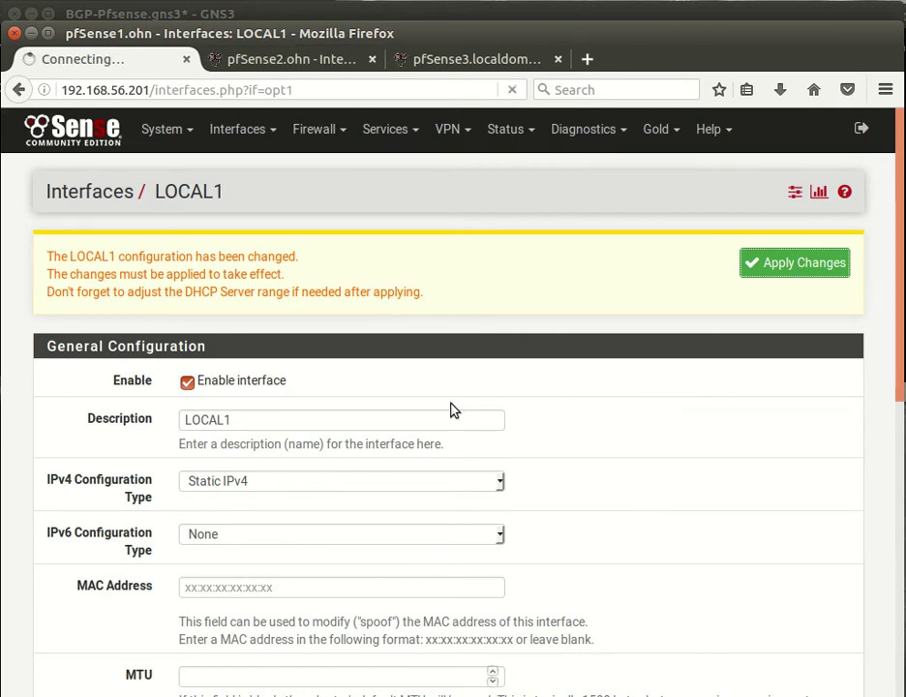
# On pfSense3, add network port em2 as a new interface in the interface assignments.
pyautogui.click(450, 60)
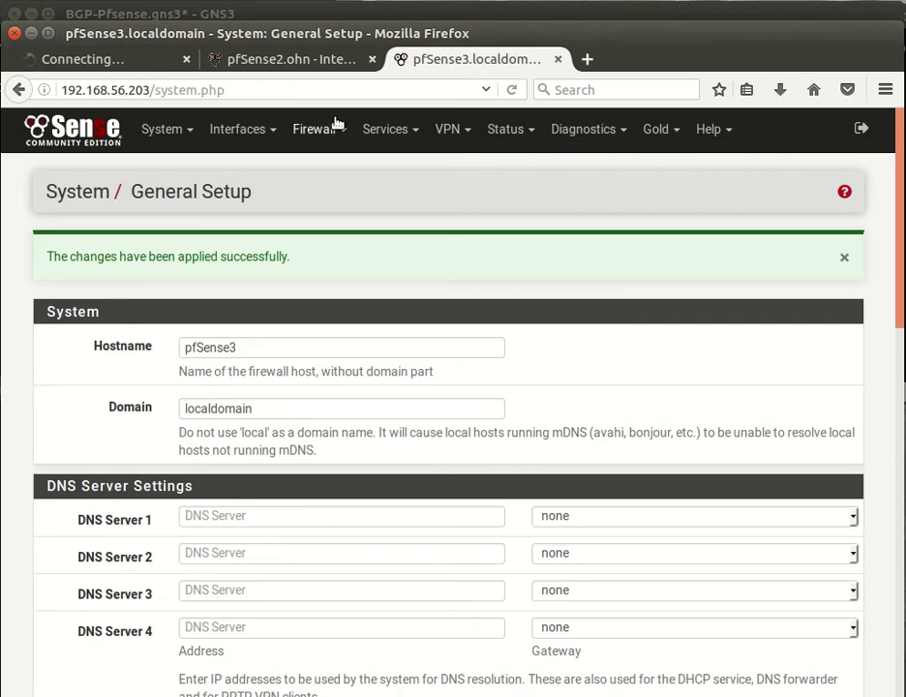
pyautogui.click(242, 128)
pyautogui.click(258, 172)
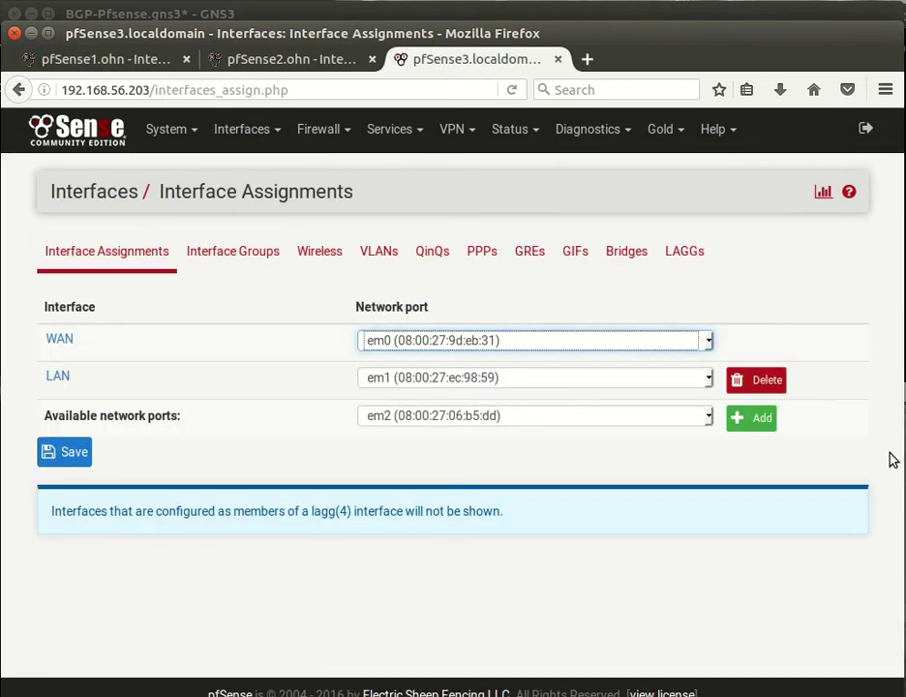
pyautogui.click(742, 424)
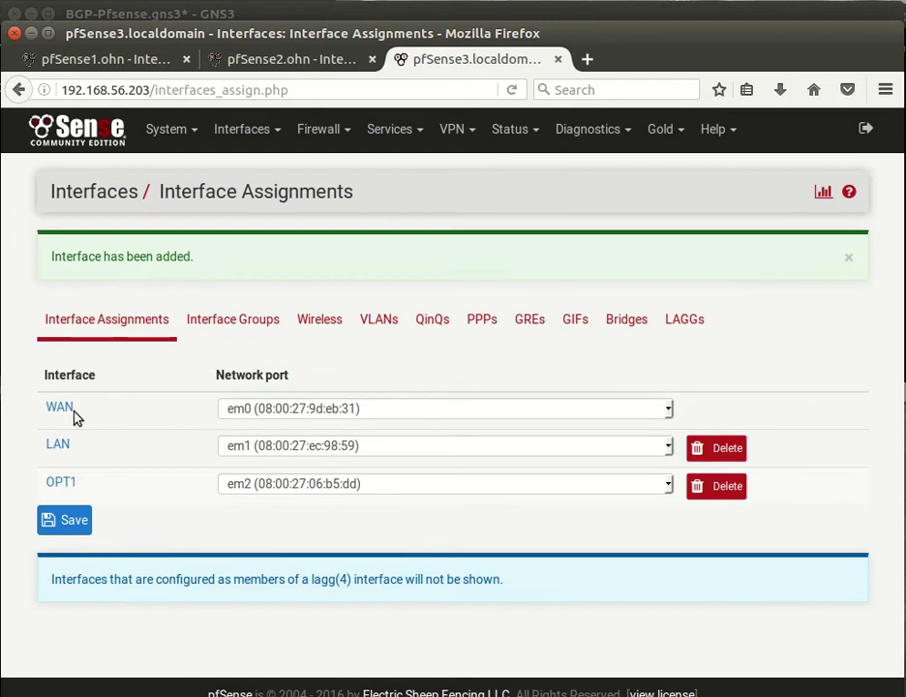
# Change pfSense3's WAN description to to_pfsense2, with IPv4 configuration type Static IPv4 and IPv6 configuration type None.
pyautogui.click(73, 410)
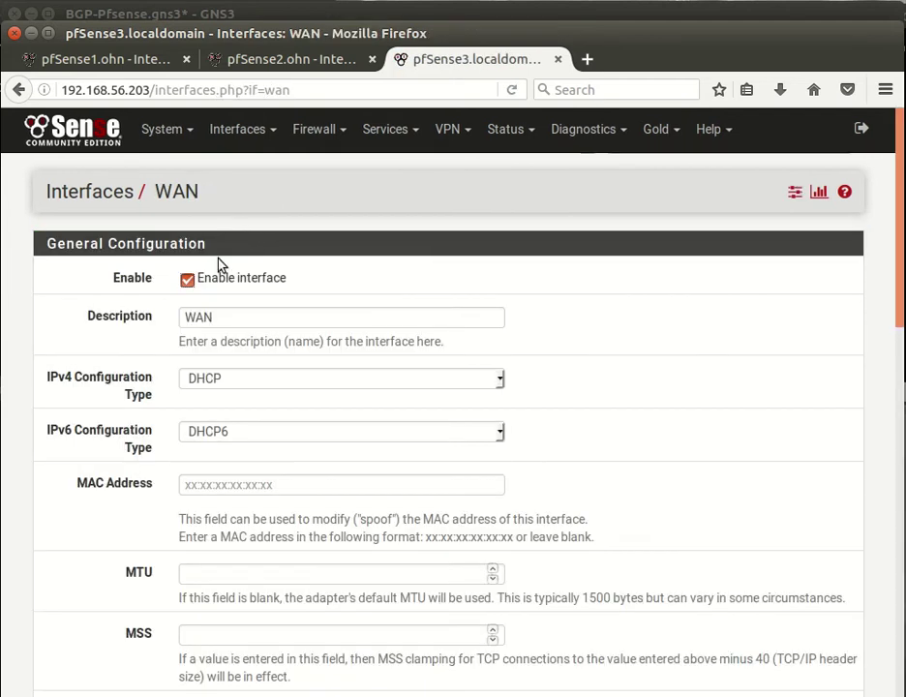
pyautogui.doubleClick(219, 318)
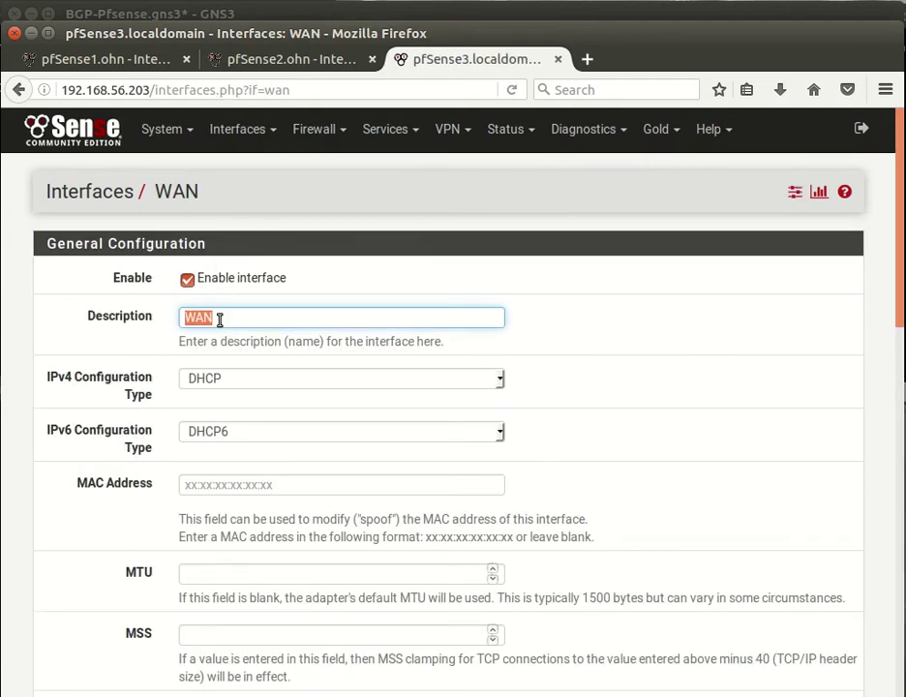
pyautogui.click(227, 323)
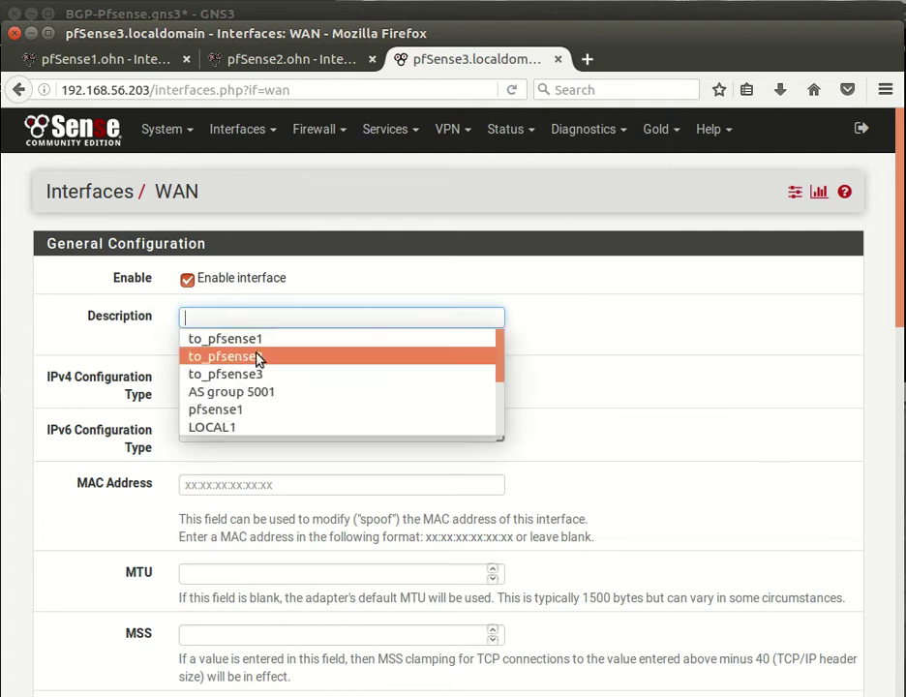
pyautogui.click(256, 359)
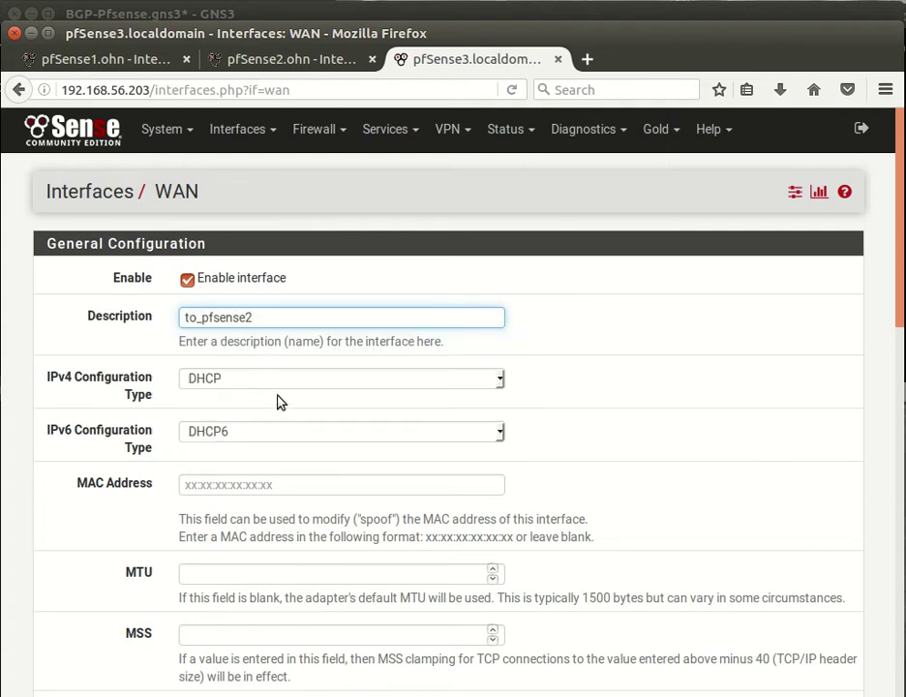
pyautogui.click(275, 387)
pyautogui.click(275, 412)
pyautogui.click(268, 433)
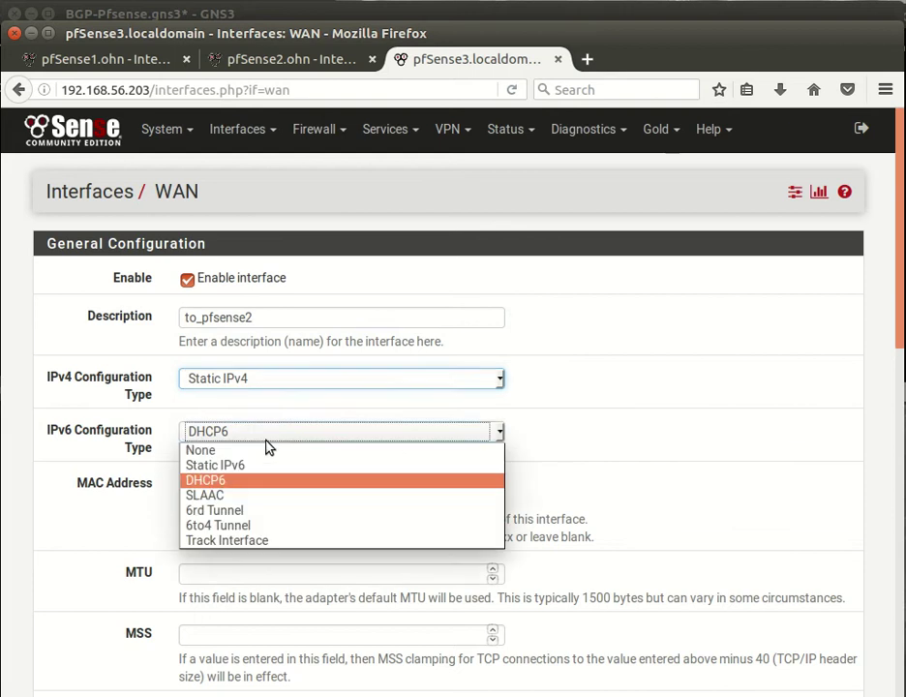
pyautogui.click(268, 450)
# Set the to_pfsense2 interface's IPv4 address to 192.168.23.3 with a /24 prefix, save it and review the settings.
pyautogui.scroll(-5, 276, 476)
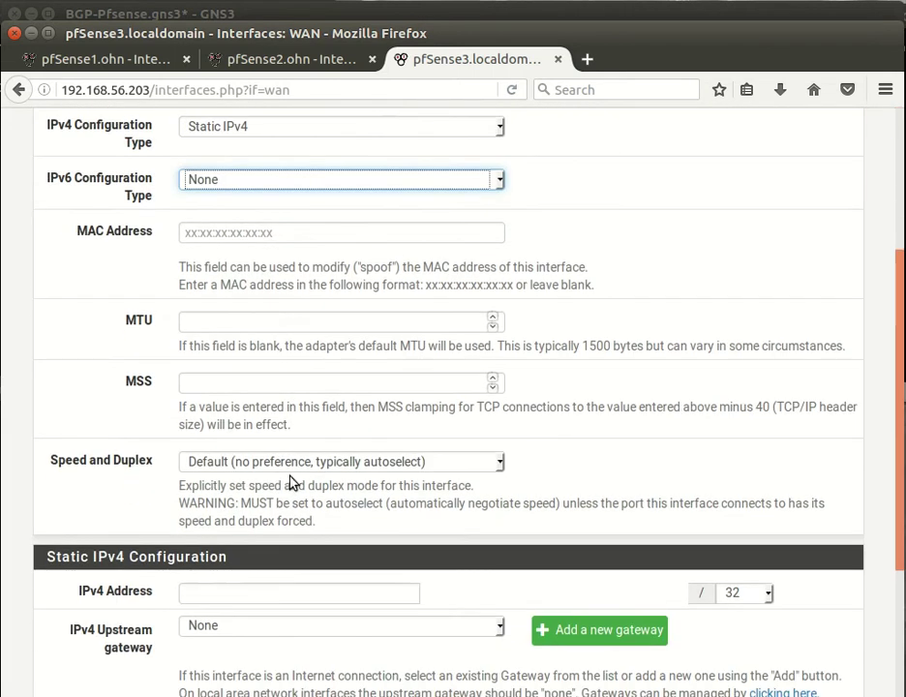
pyautogui.scroll(-3, 284, 486)
pyautogui.click(286, 441)
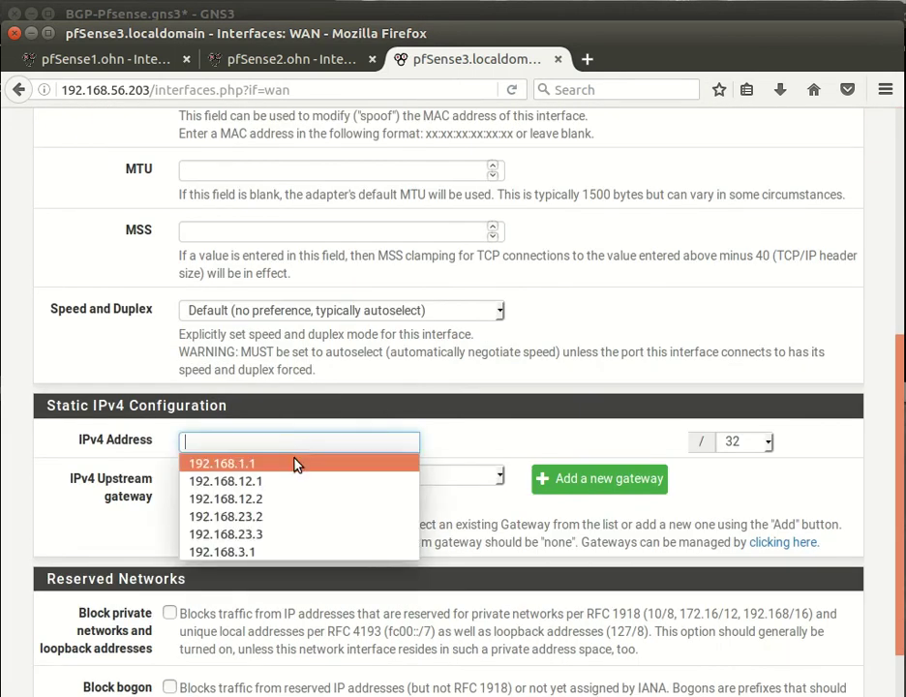
pyautogui.click(293, 534)
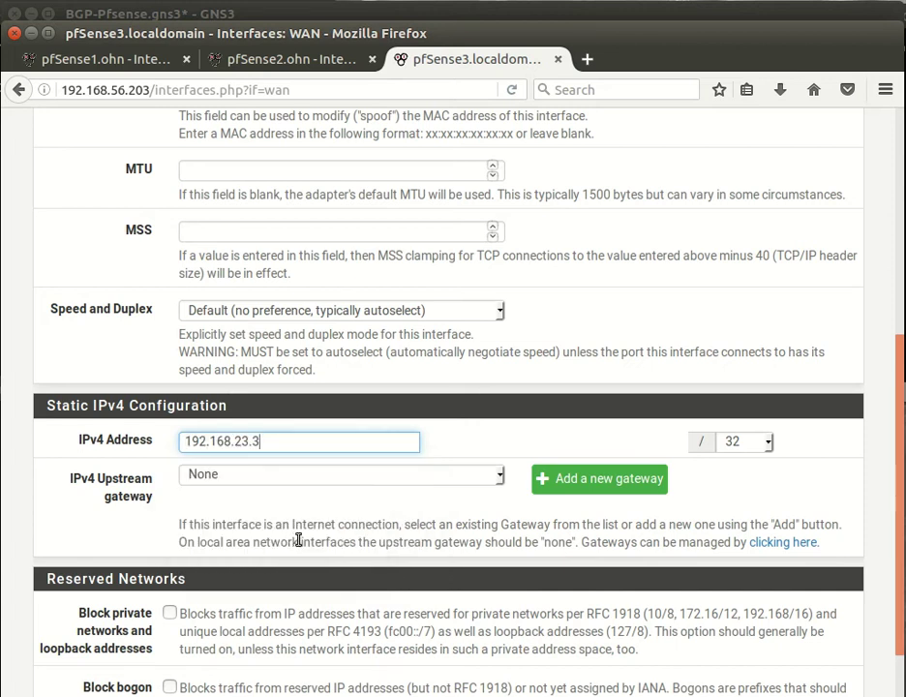
pyautogui.click(772, 442)
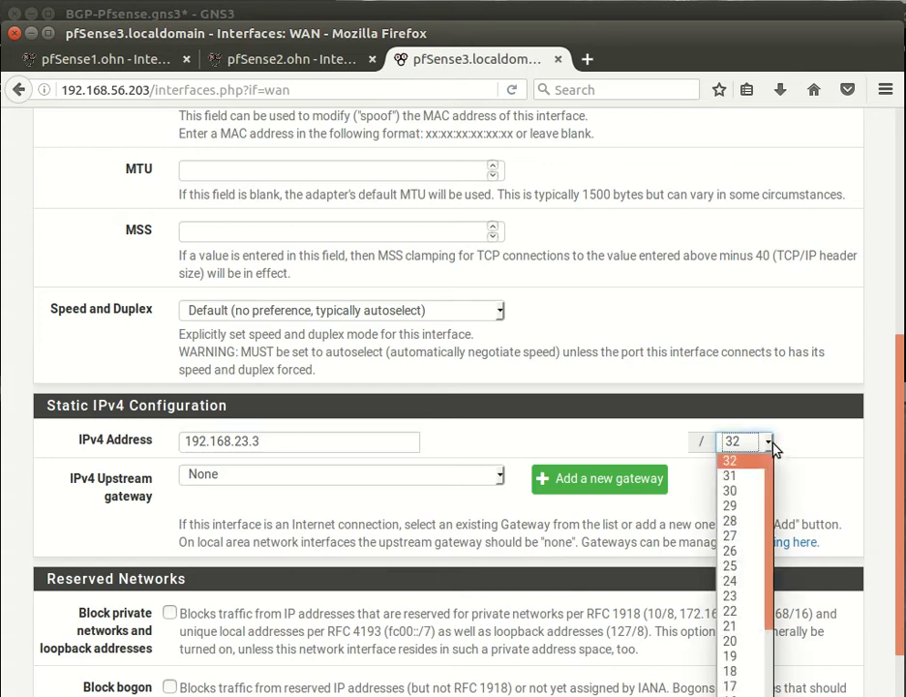
pyautogui.click(743, 581)
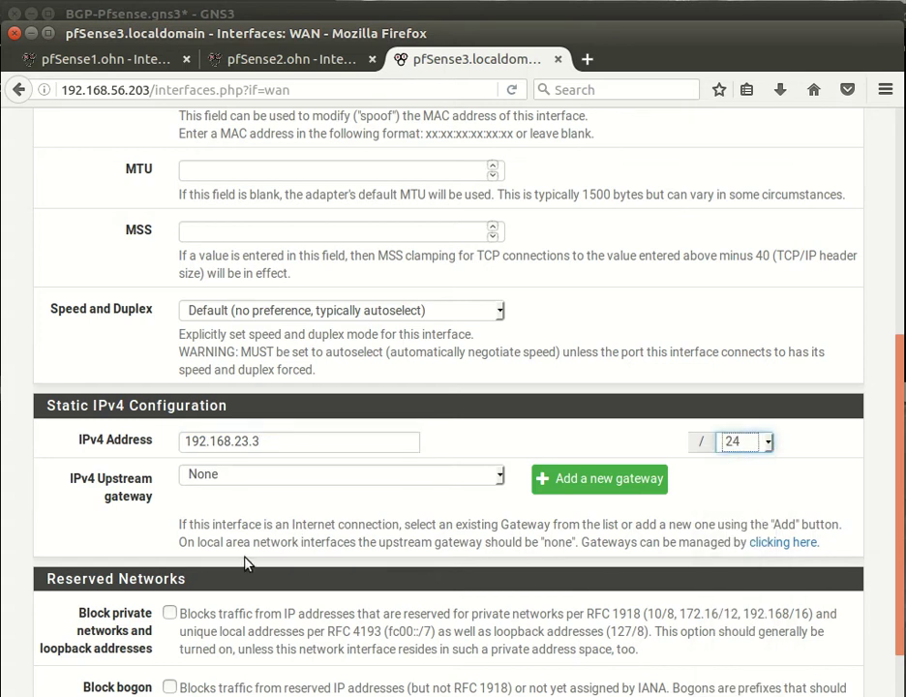
pyautogui.scroll(-3, 246, 563)
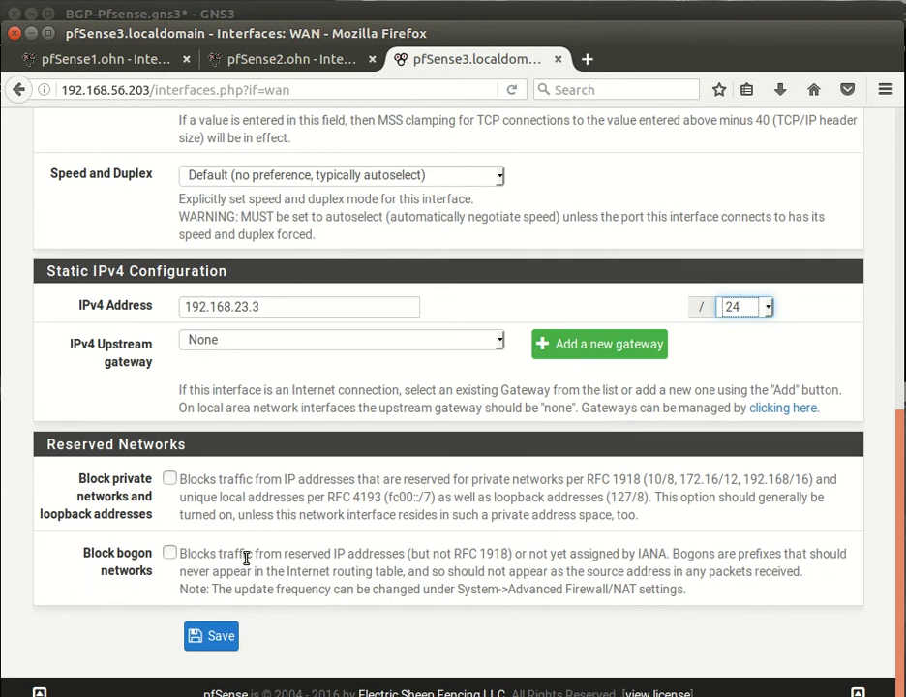
pyautogui.click(207, 637)
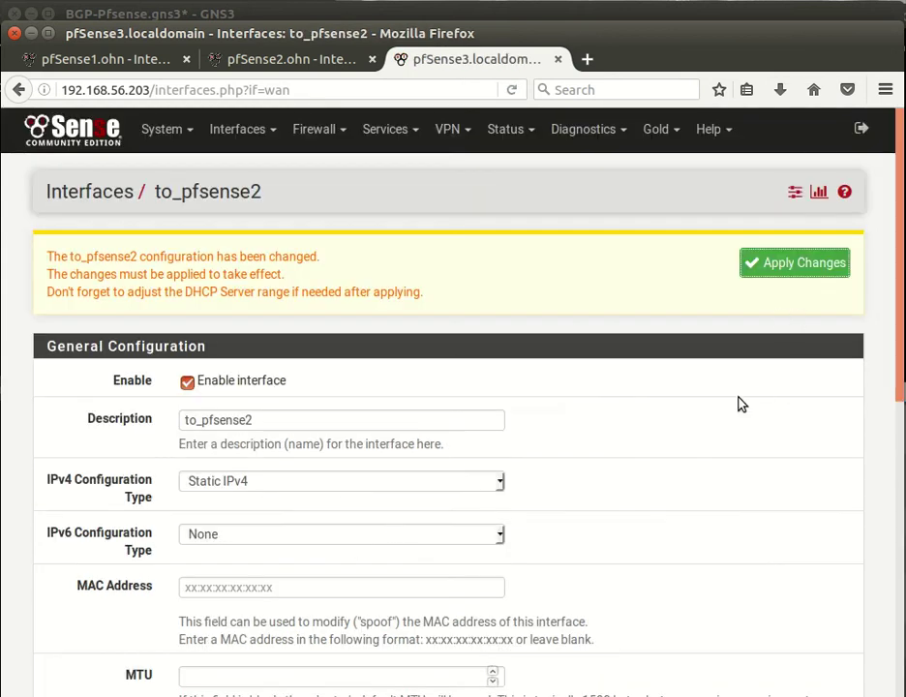
pyautogui.scroll(-10, 736, 416)
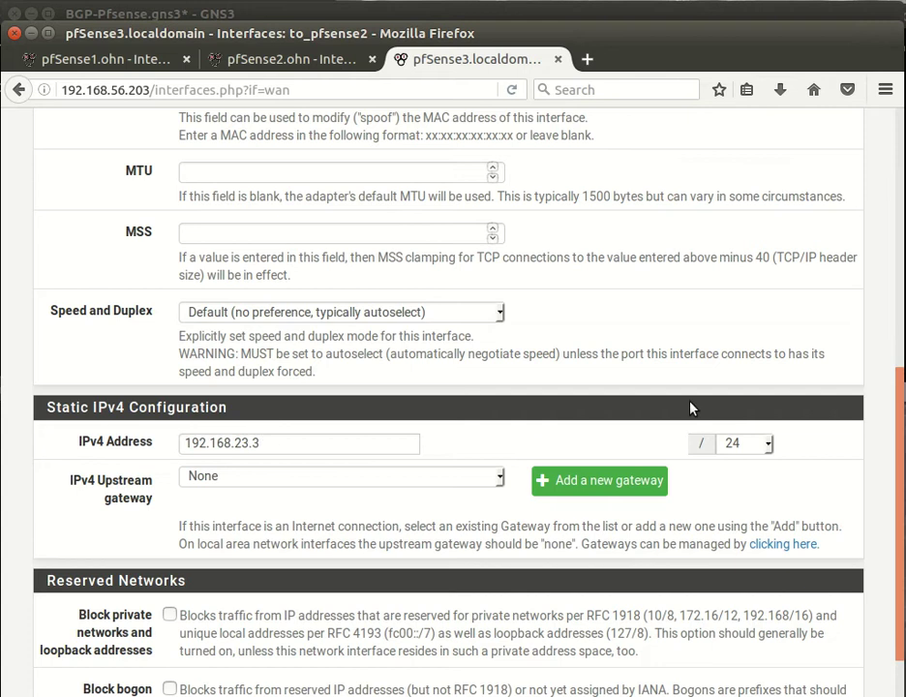
pyautogui.scroll(10, 531, 298)
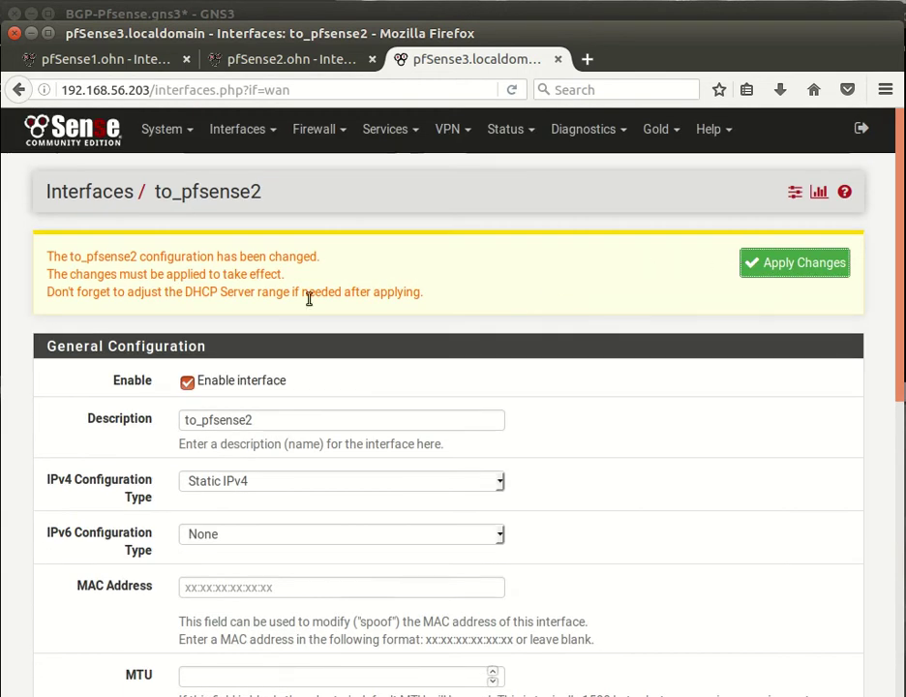
# Open pfSense3's OPT1 interface and check pfsense3's links and subnets in the GNS3 topology.
pyautogui.click(254, 130)
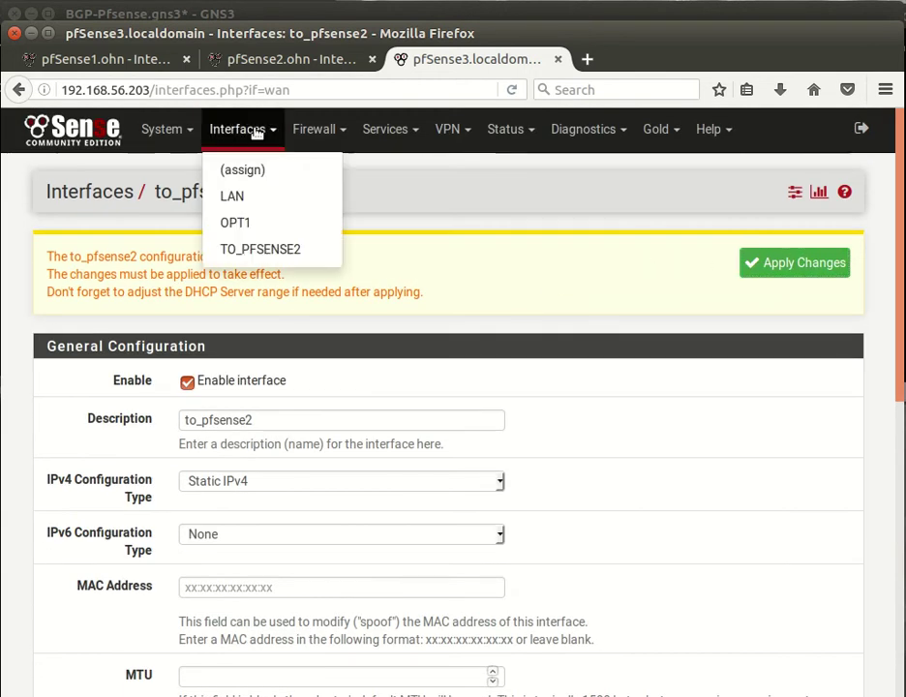
pyautogui.click(256, 224)
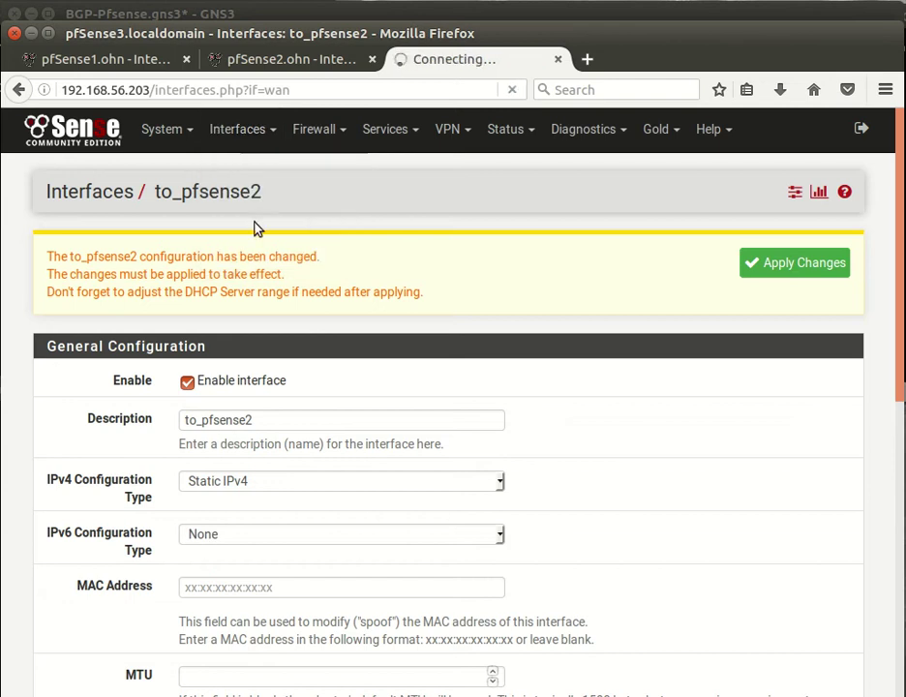
pyautogui.click(434, 14)
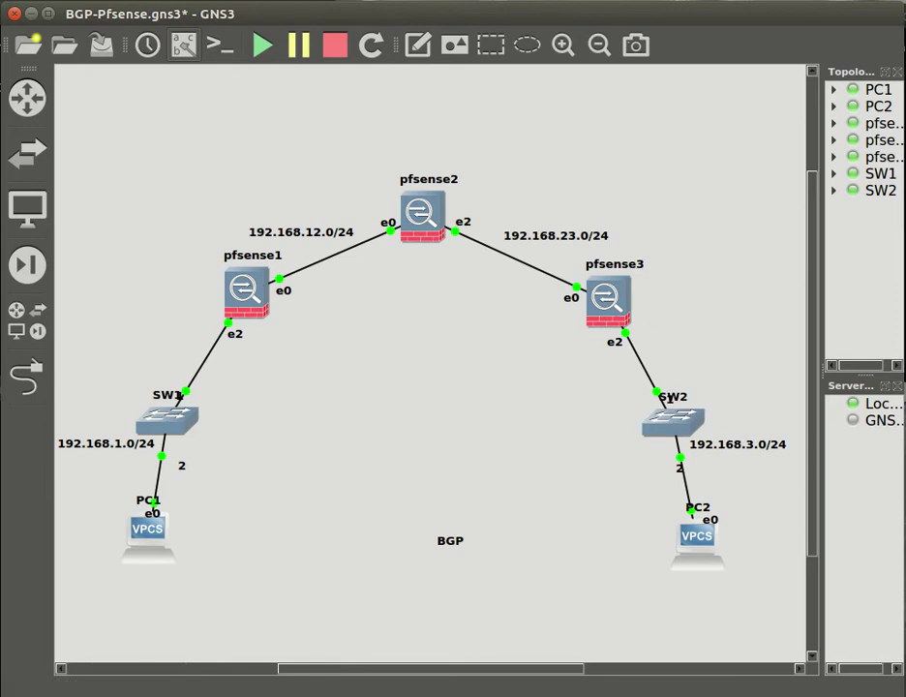
pyautogui.hotkey('alt', 'Tab')
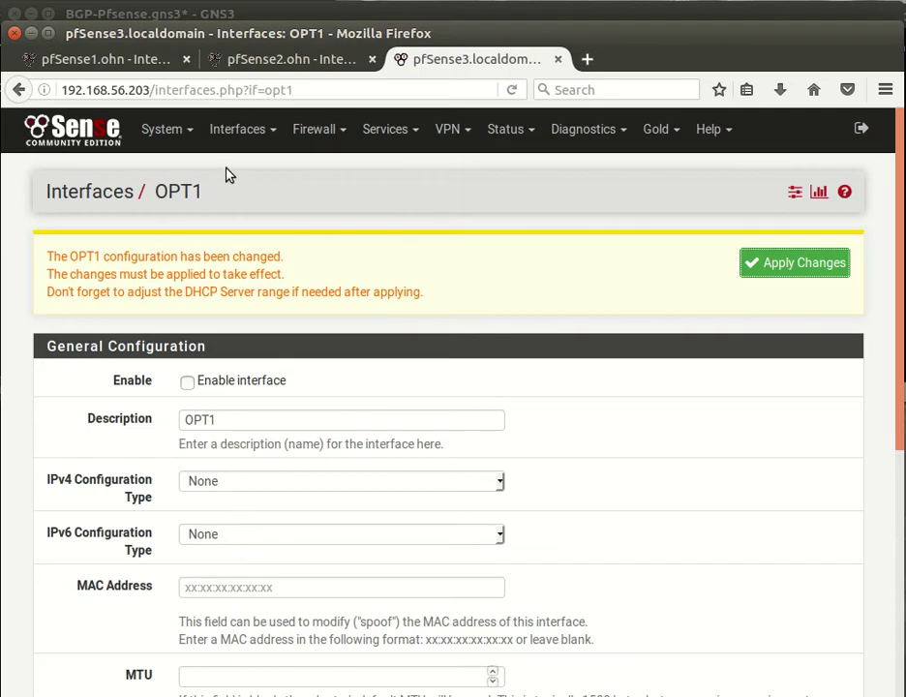
# Enable pfSense3's OPT1 interface and replace its description with LOCAL3.
pyautogui.click(349, 413)
pyautogui.click(273, 378)
pyautogui.doubleClick(277, 414)
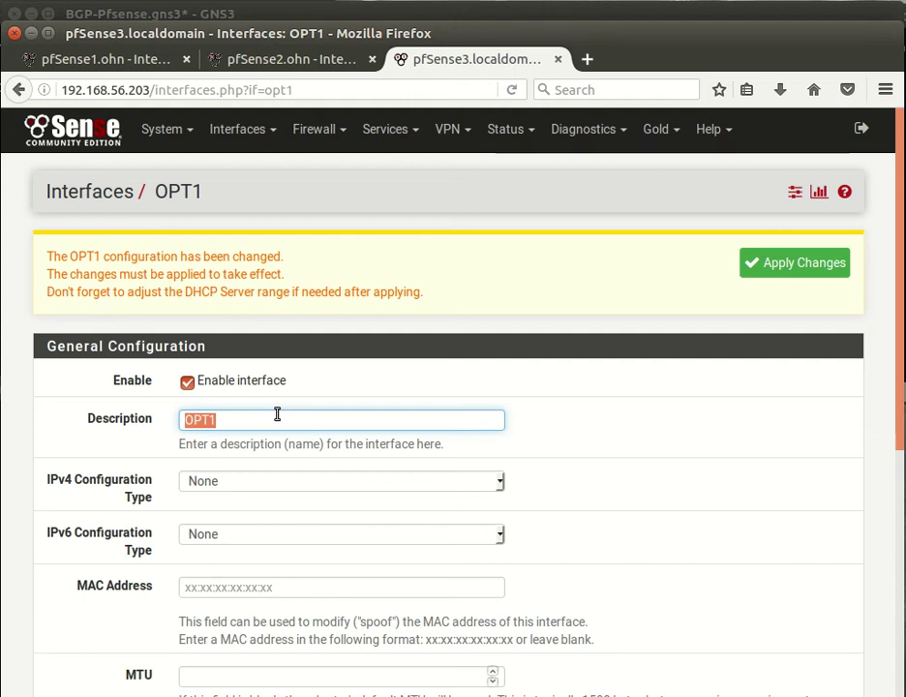
pyautogui.write('L')
pyautogui.click(276, 460)
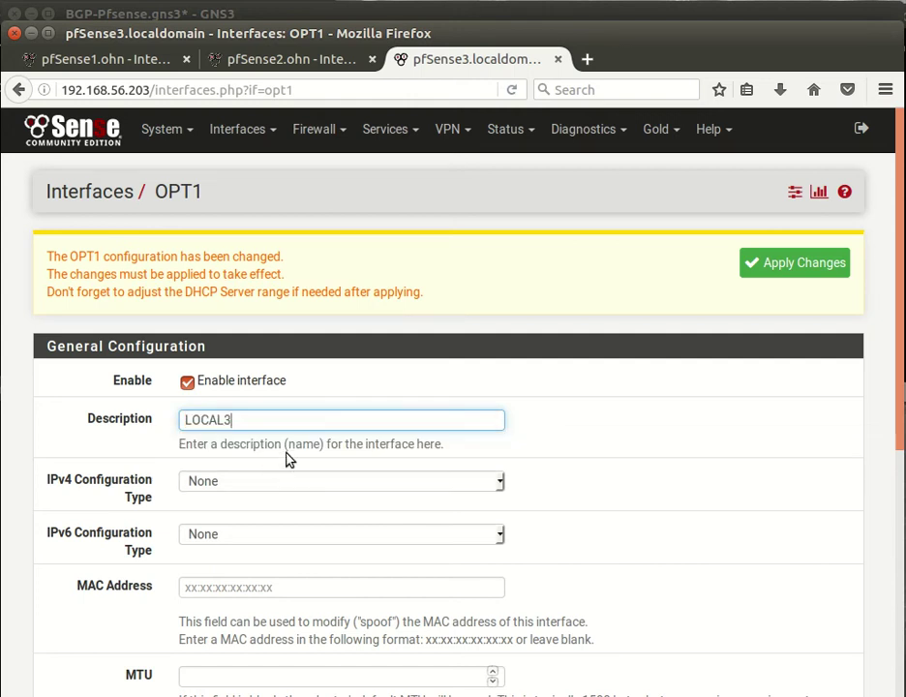
# Set the LOCAL3 interface's IPv4 configuration type to Static IPv4 and its IPv6 configuration type to None.
pyautogui.scroll(-4, 222, 471)
pyautogui.click(258, 286)
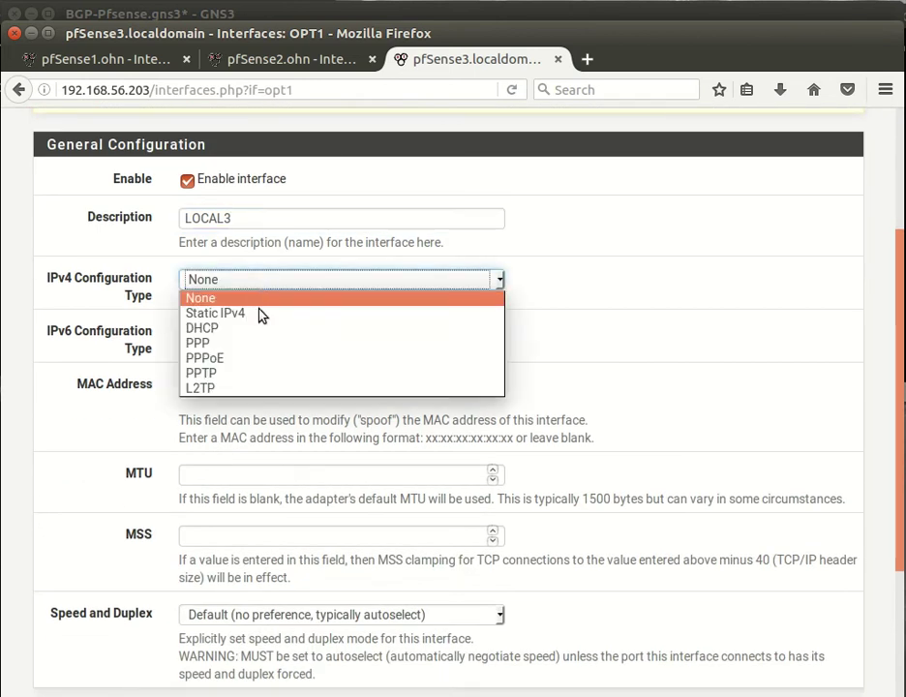
pyautogui.click(259, 313)
pyautogui.click(256, 332)
pyautogui.click(259, 350)
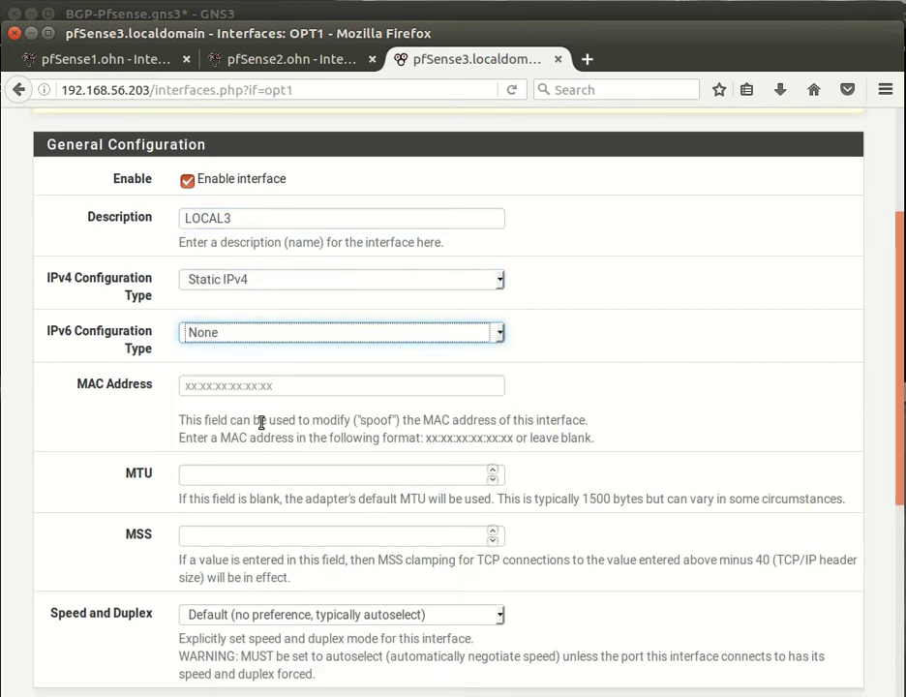
# Set pfSense3's LOCAL3 interface to the static IPv4 address 192.168.3.1 with a /24 prefix.
pyautogui.scroll(-6, 258, 315)
pyautogui.click(297, 443)
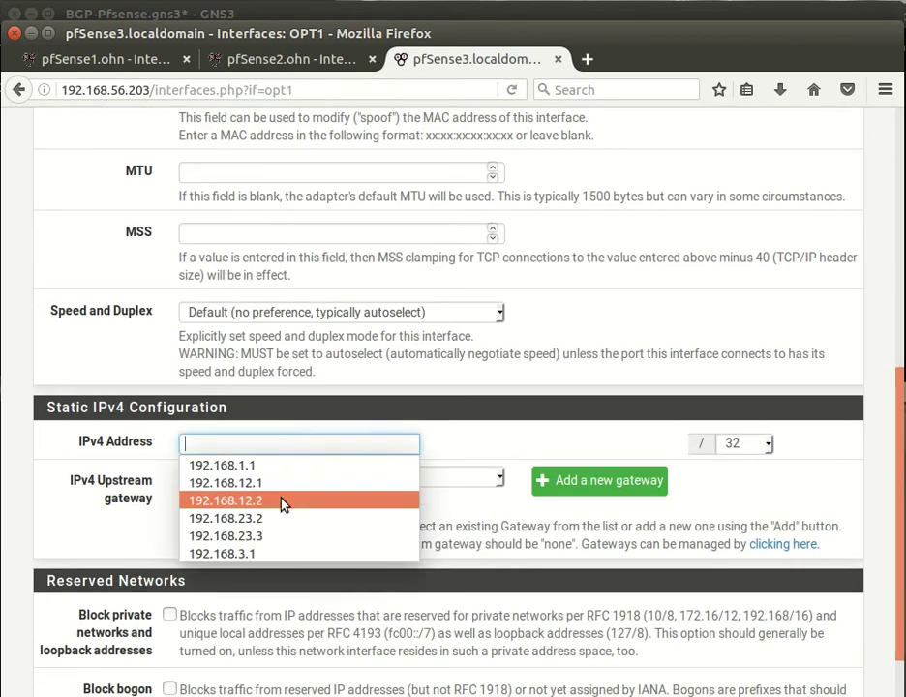
pyautogui.click(276, 552)
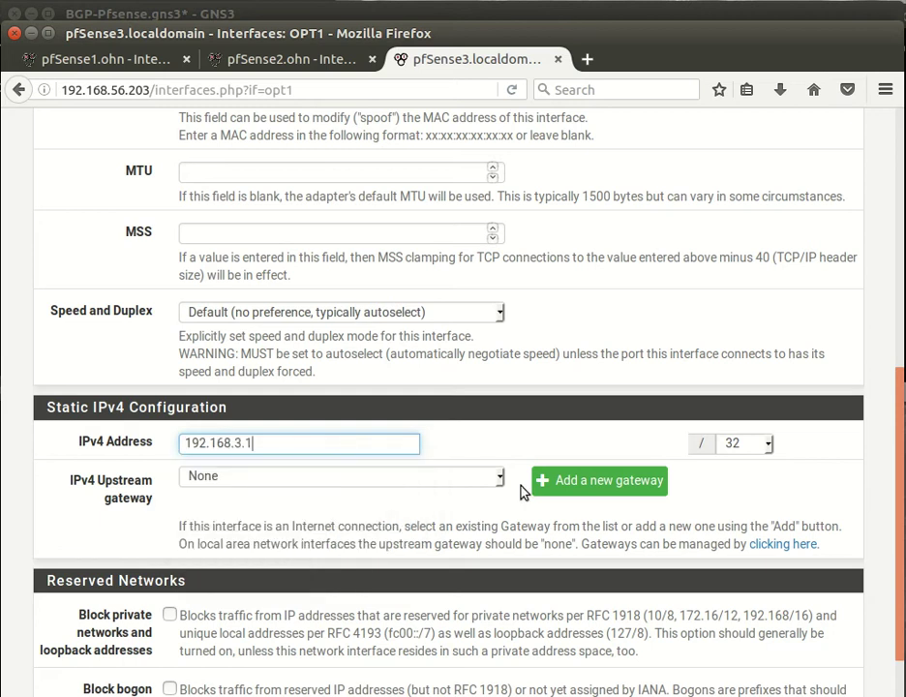
pyautogui.click(767, 443)
pyautogui.click(738, 571)
# Save the LOCAL3 interface configuration on pfSense3 and apply the changes.
pyautogui.scroll(-2, 304, 566)
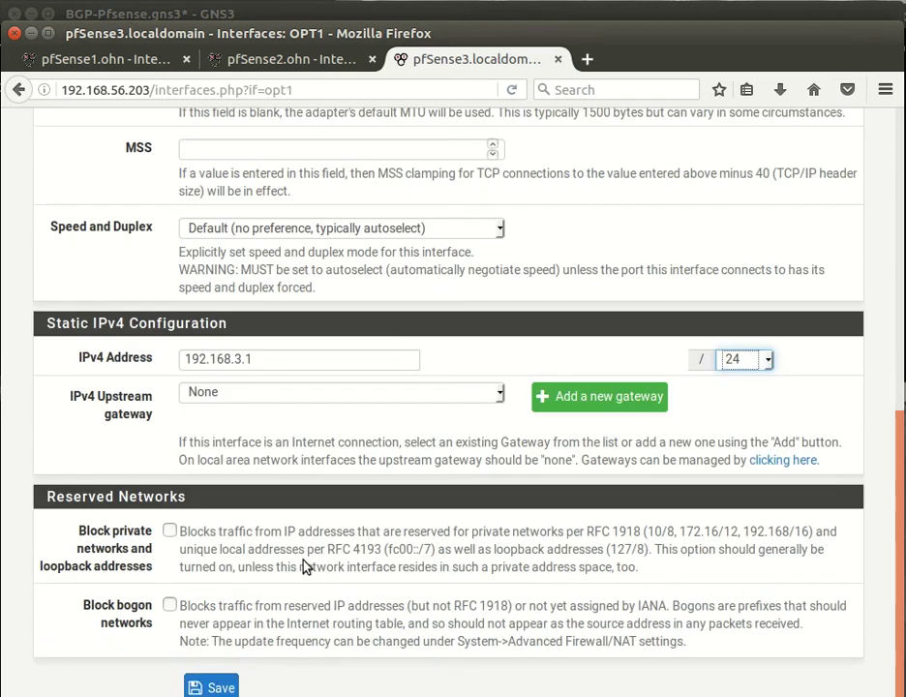
pyautogui.scroll(-1, 305, 566)
pyautogui.click(205, 635)
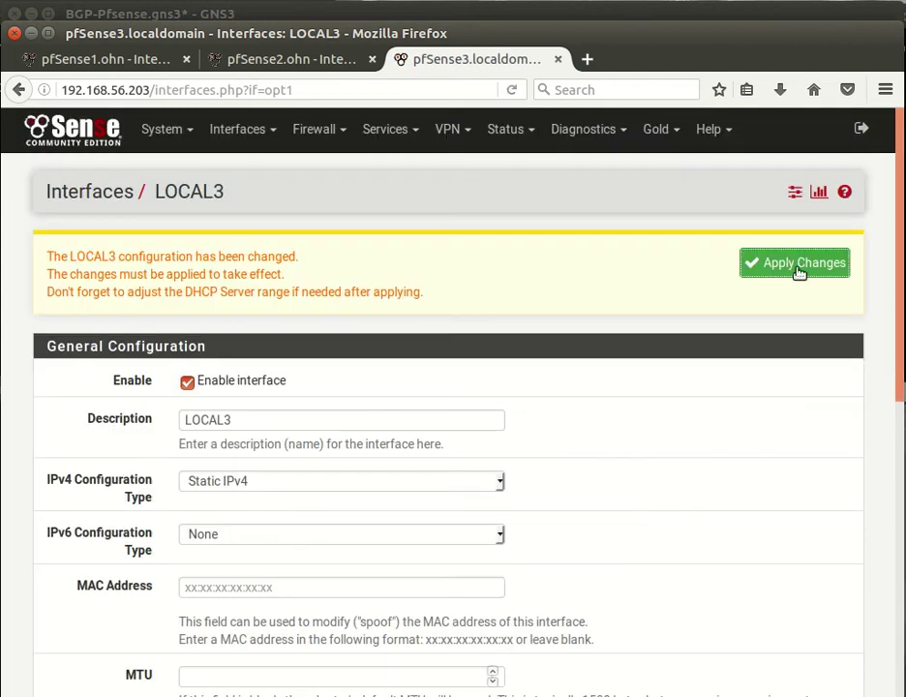
pyautogui.click(800, 273)
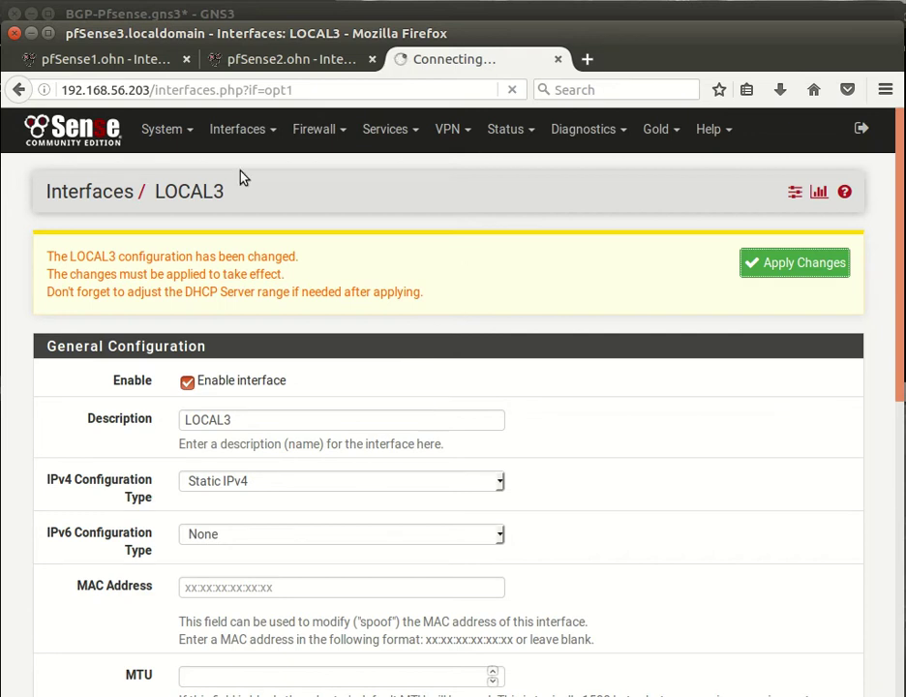
# Switch to pfSense1 and enable the DHCP server on its LOCAL1 interface.
pyautogui.click(101, 58)
pyautogui.click(403, 139)
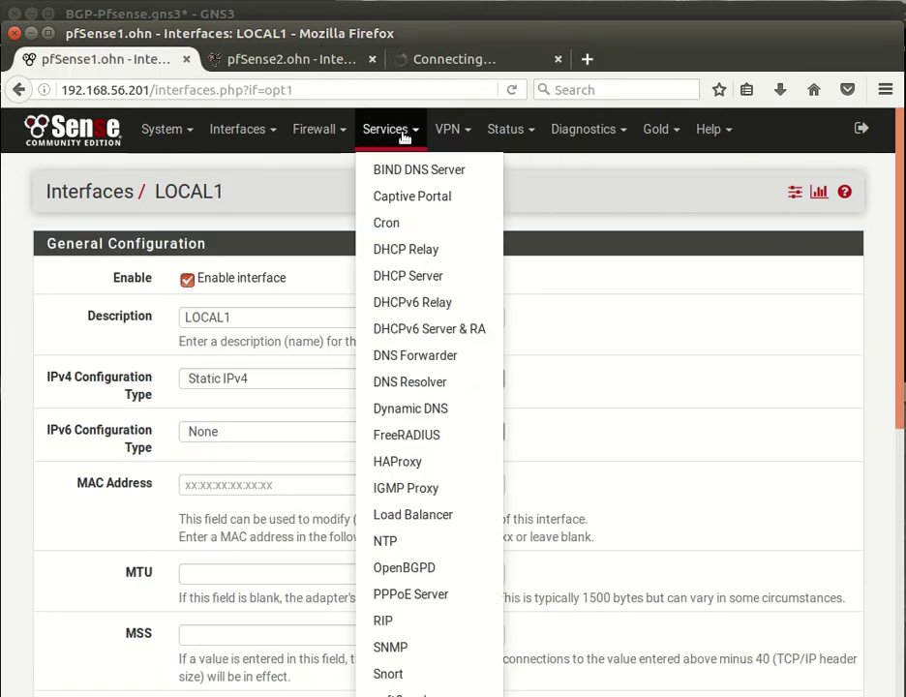
pyautogui.click(431, 282)
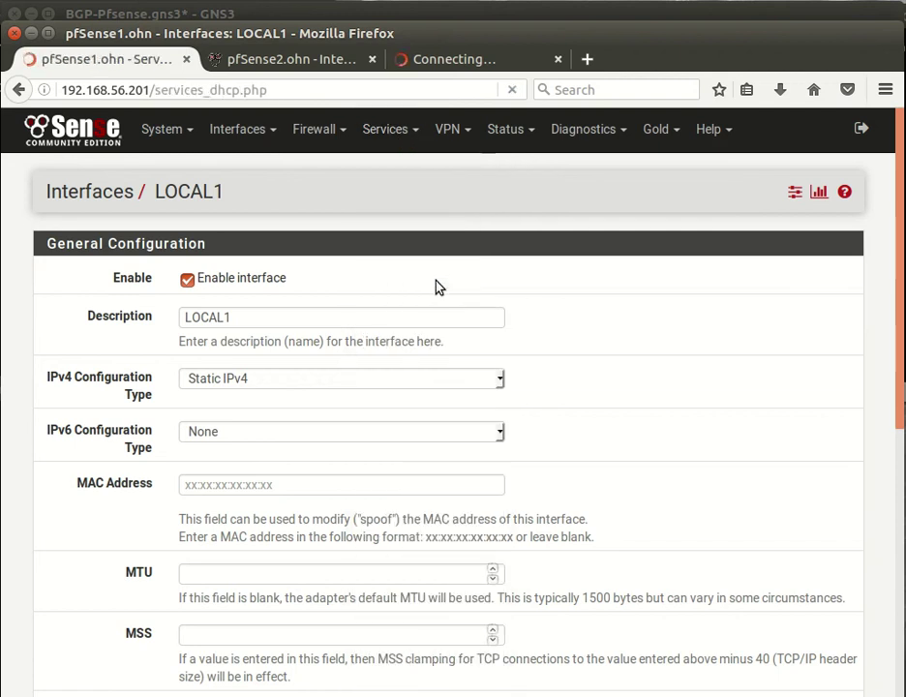
pyautogui.click(209, 256)
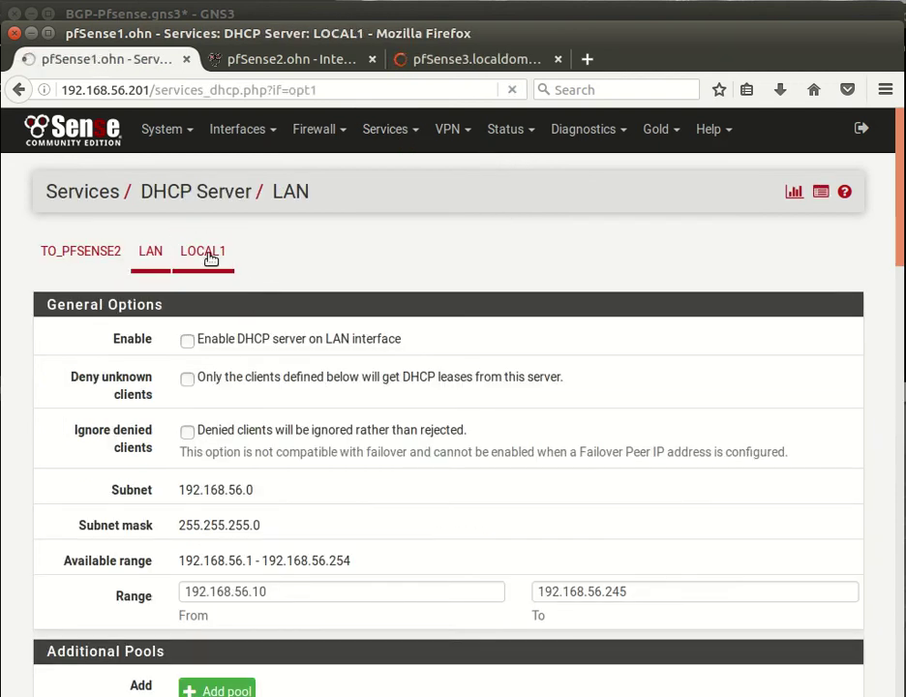
pyautogui.click(188, 341)
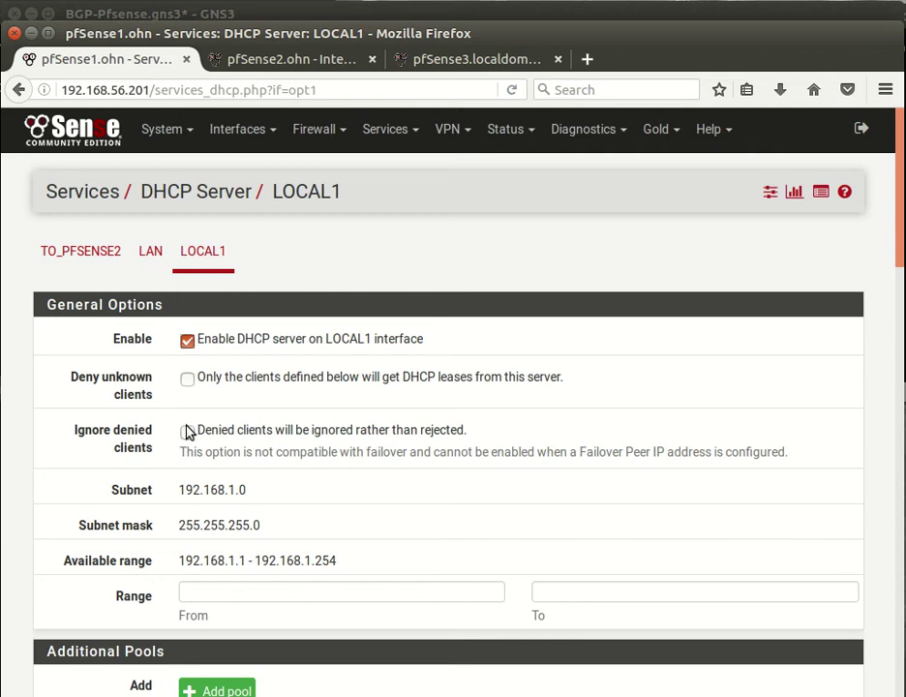
# Set the LOCAL1 DHCP address range from 192.168.1.100 to 192.168.1.200.
pyautogui.scroll(-4, 199, 450)
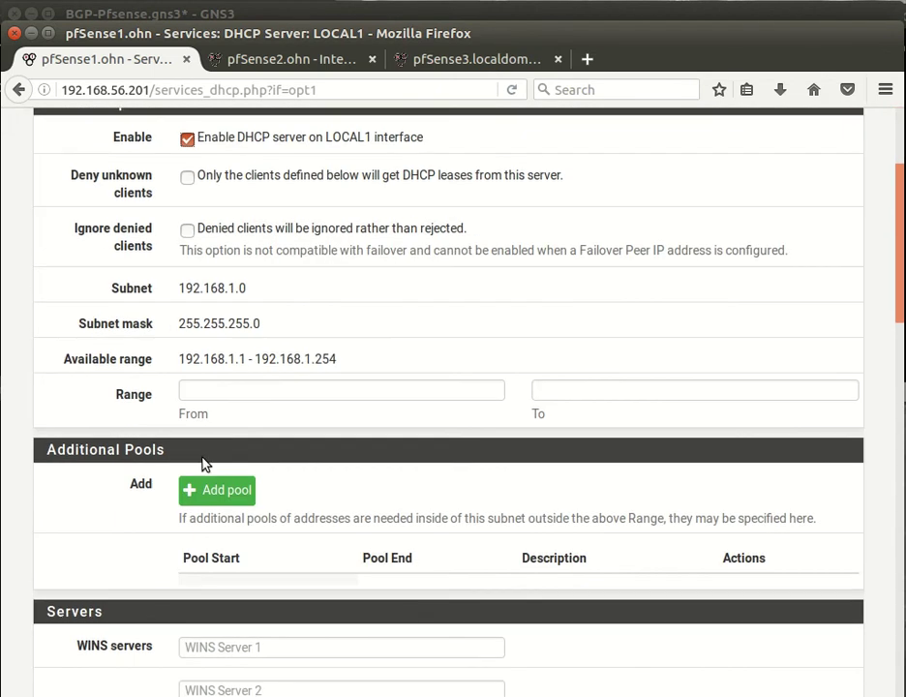
pyautogui.click(230, 390)
pyautogui.click(245, 412)
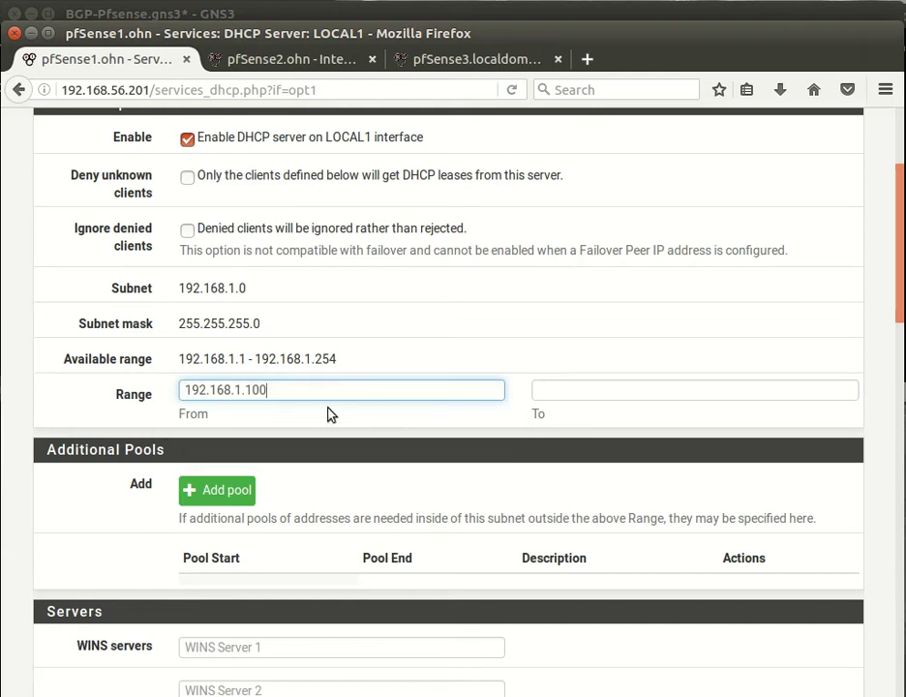
pyautogui.click(683, 390)
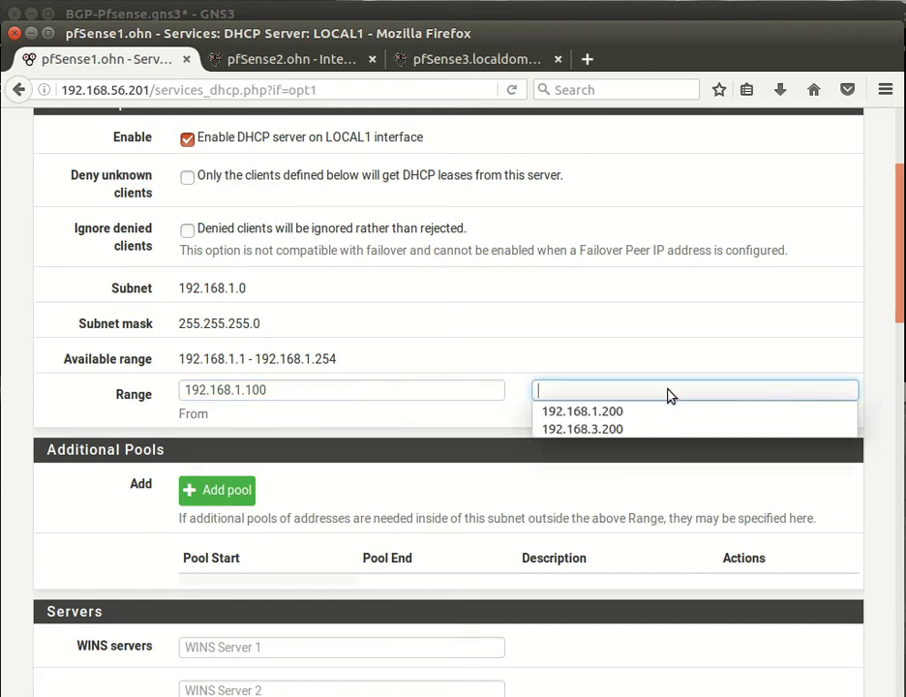
pyautogui.click(666, 414)
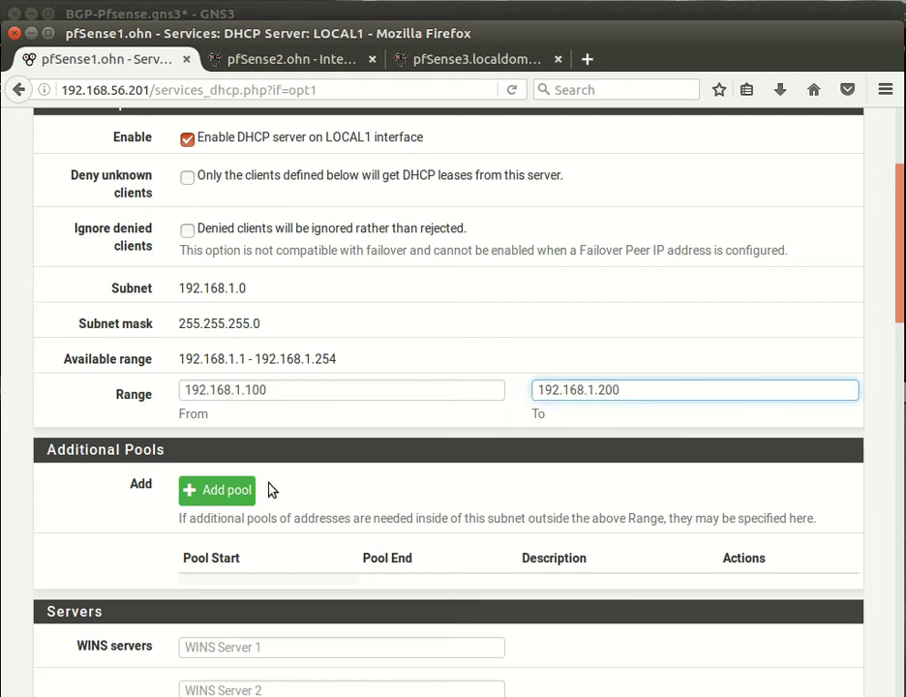
# Review the remaining LOCAL1 DHCP server options, leaving the DNS servers and gateway blank, and save the configuration.
pyautogui.scroll(-6, 379, 443)
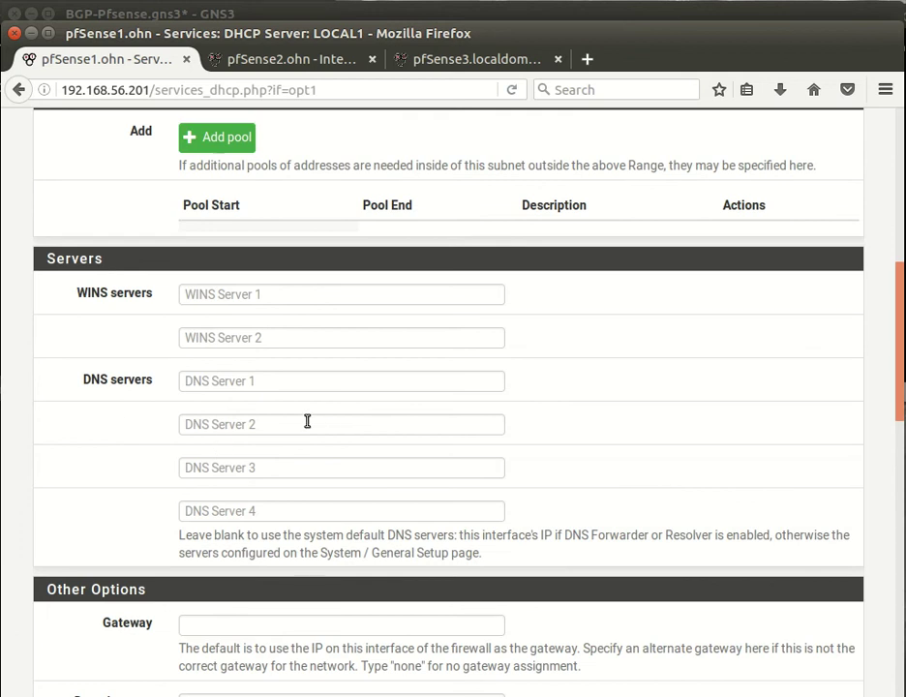
pyautogui.scroll(-3, 307, 421)
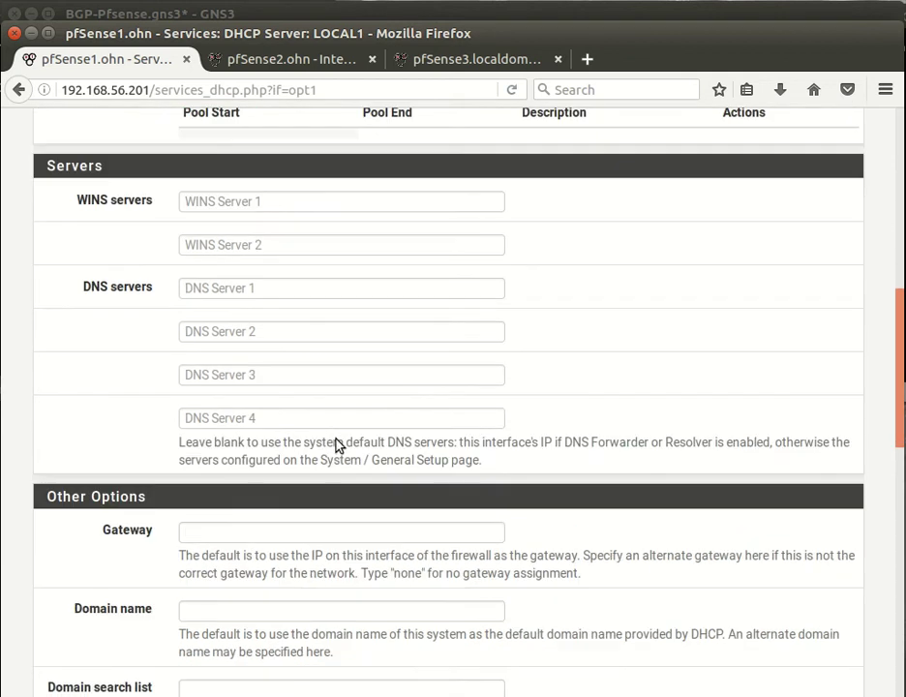
pyautogui.scroll(10, 368, 466)
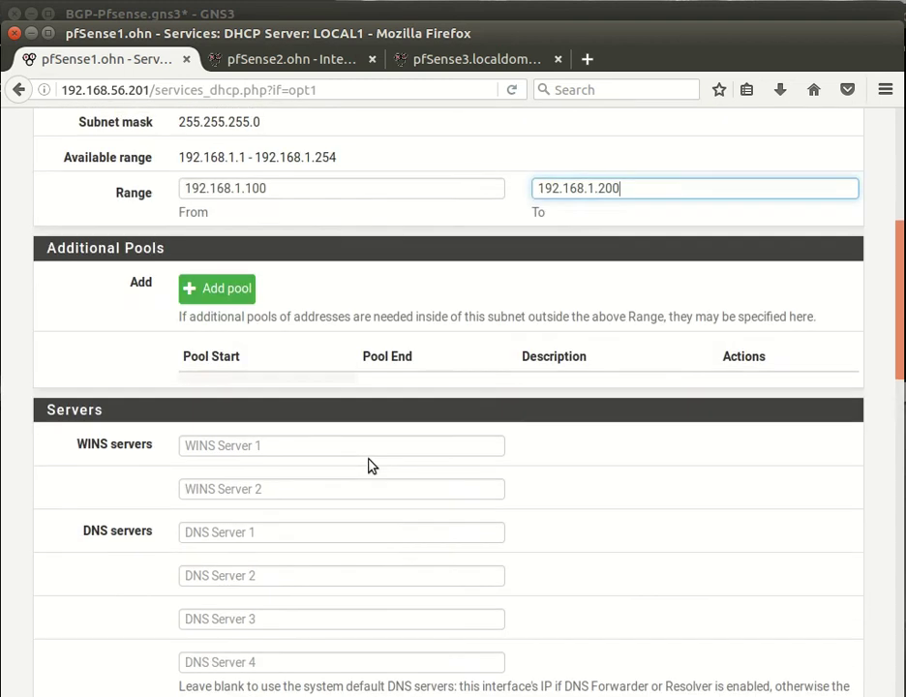
pyautogui.scroll(-11, 373, 474)
pyautogui.scroll(-15, 386, 486)
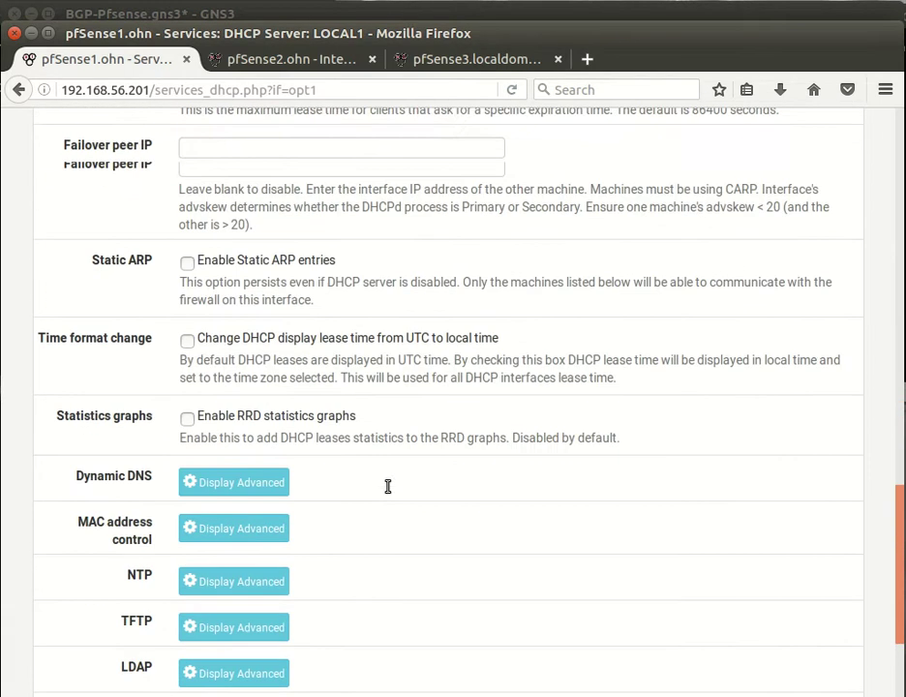
pyautogui.click(205, 532)
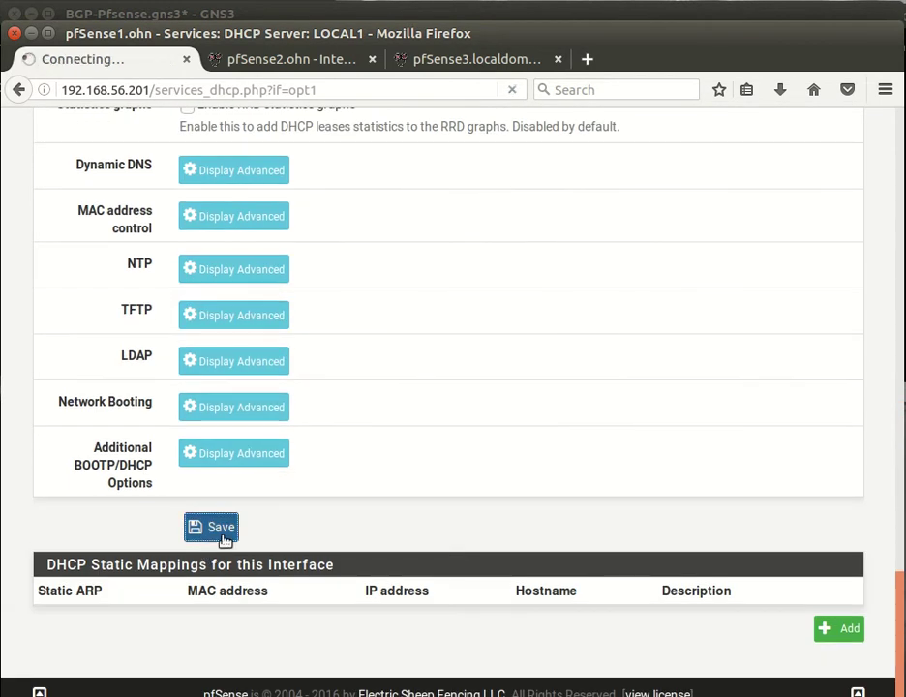
# Switch to pfSense3 and open the DHCP server settings for its LOCAL3 interface.
pyautogui.click(463, 61)
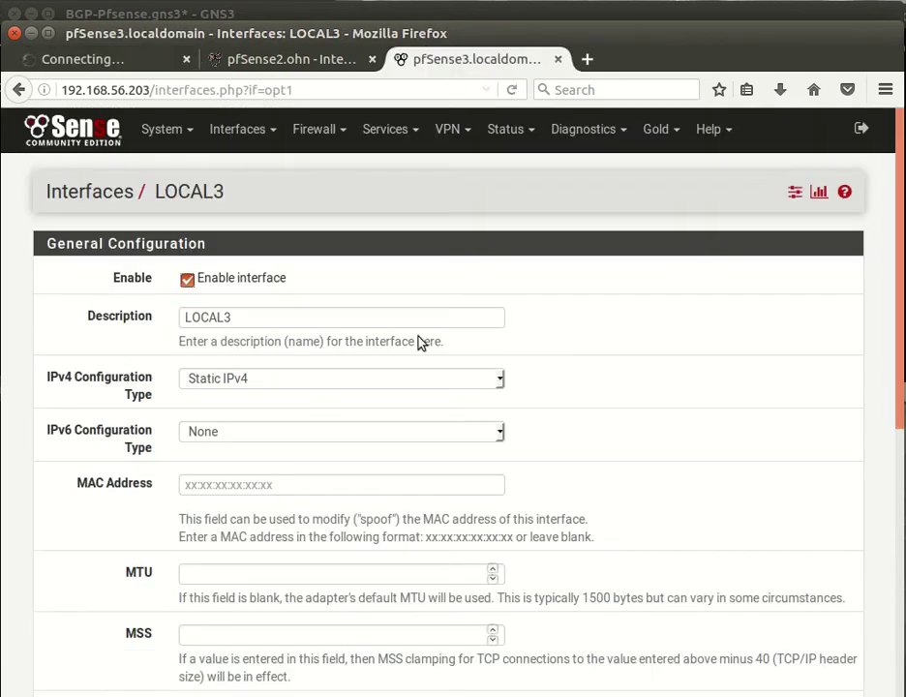
pyautogui.click(385, 129)
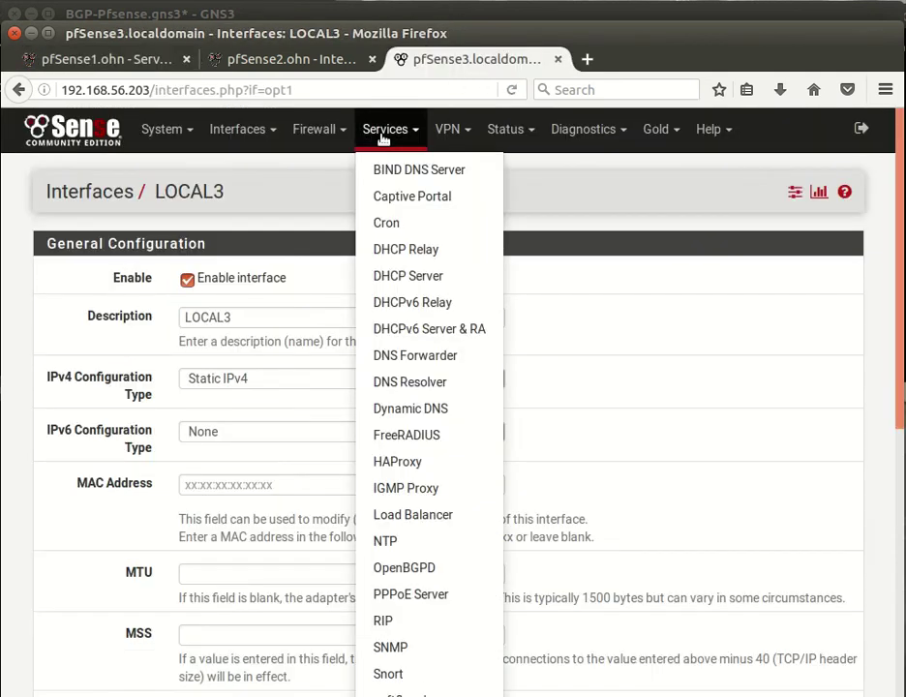
pyautogui.click(425, 277)
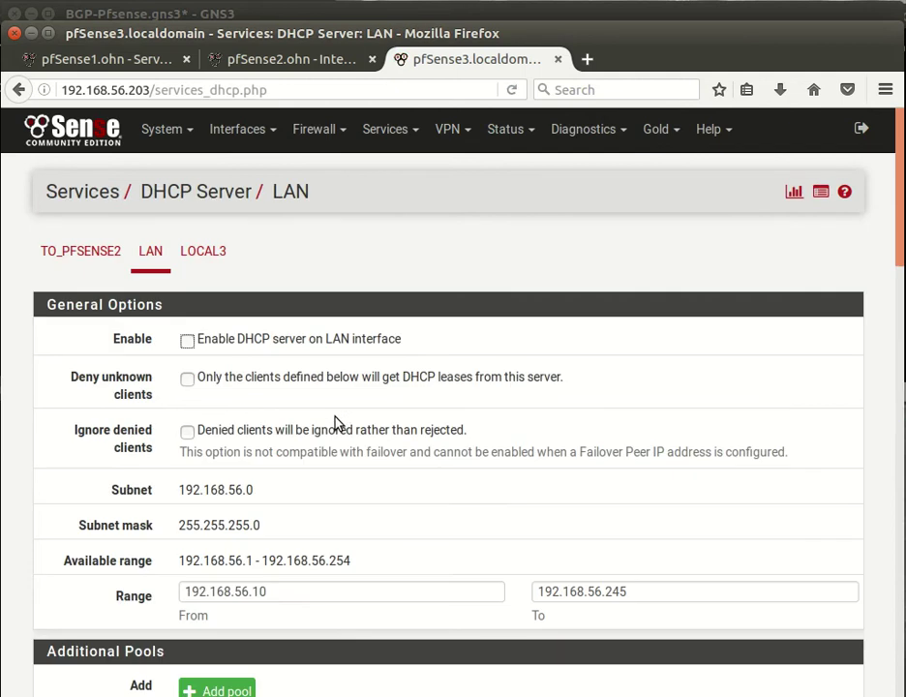
pyautogui.click(217, 255)
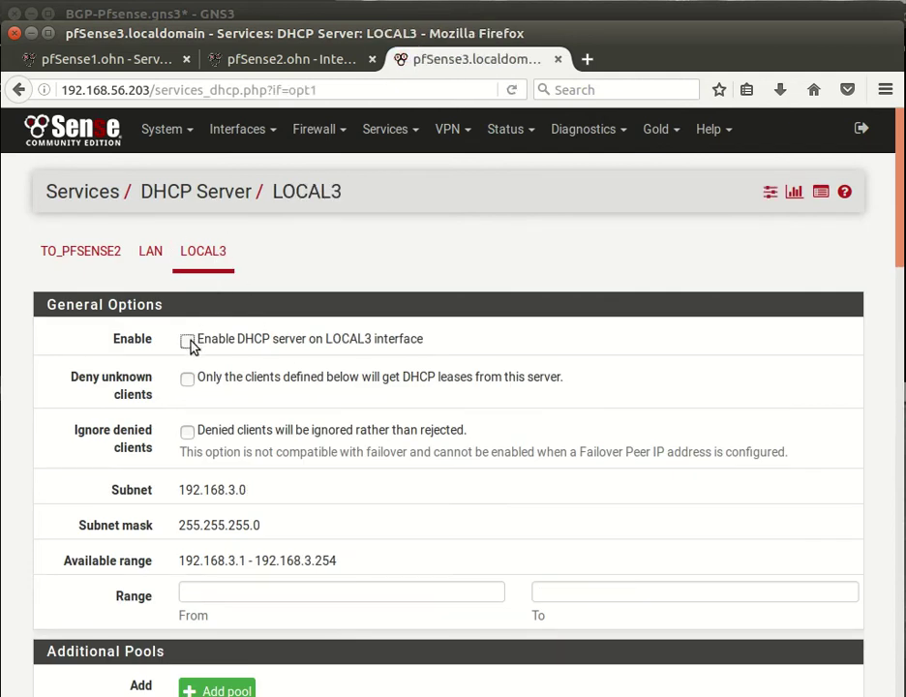
# Enable the DHCP server on LOCAL3 and fill its address range from 192.168.1.100 to 192.168.3.200.
pyautogui.click(204, 588)
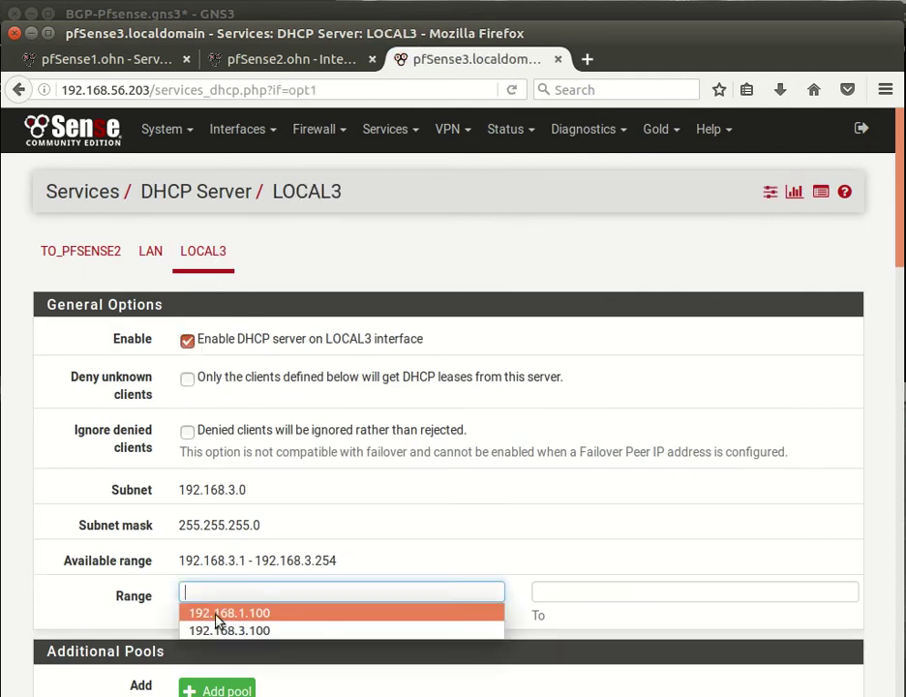
pyautogui.click(198, 612)
pyautogui.click(555, 593)
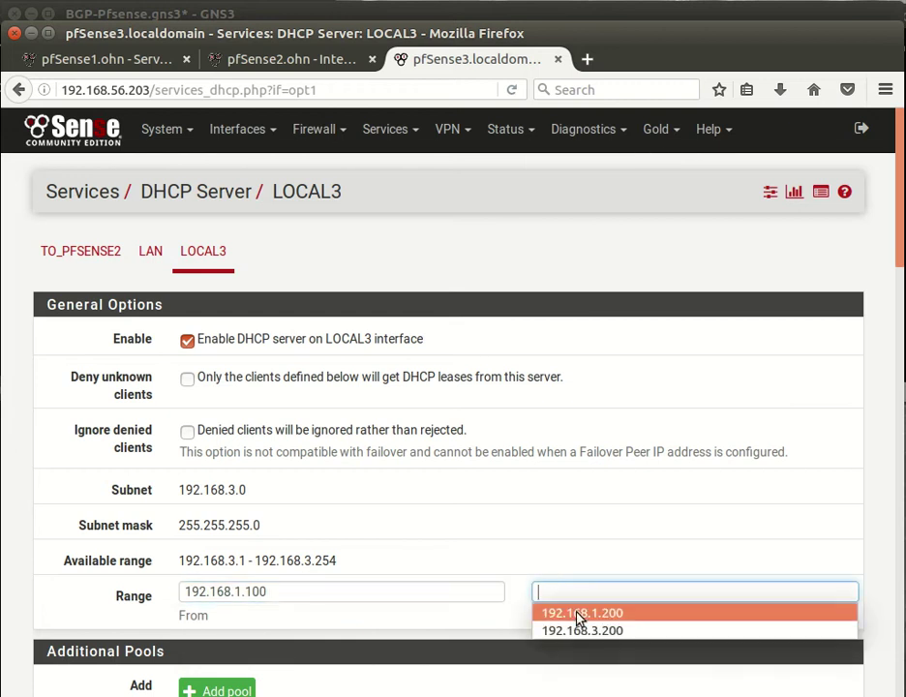
pyautogui.click(588, 632)
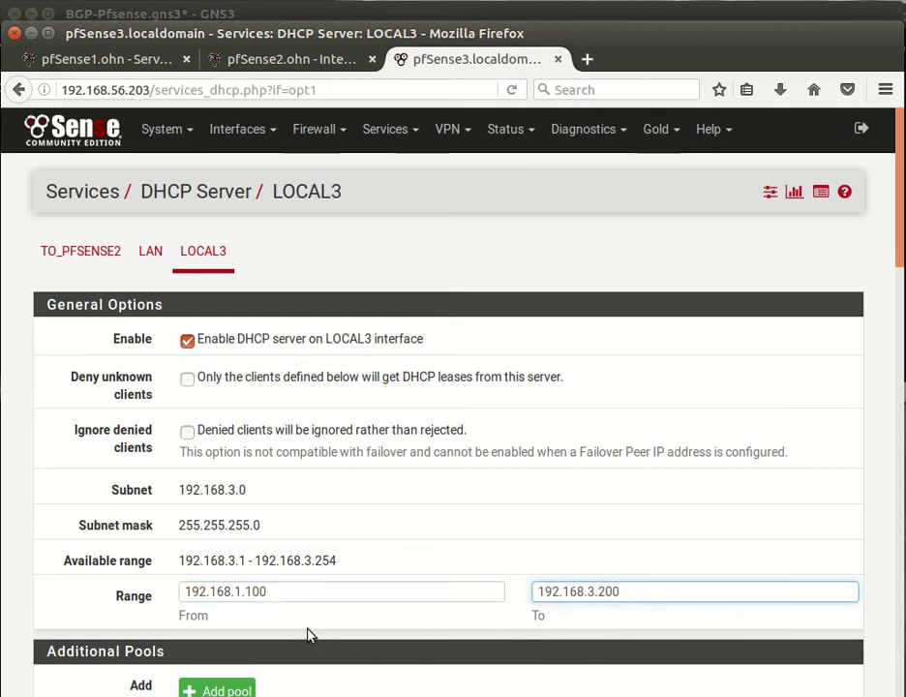
# Correct the start of the LOCAL3 DHCP range to 192.168.3.100 and save the DHCP settings.
pyautogui.doubleClick(258, 592)
pyautogui.click(312, 602)
pyautogui.doubleClick(312, 602)
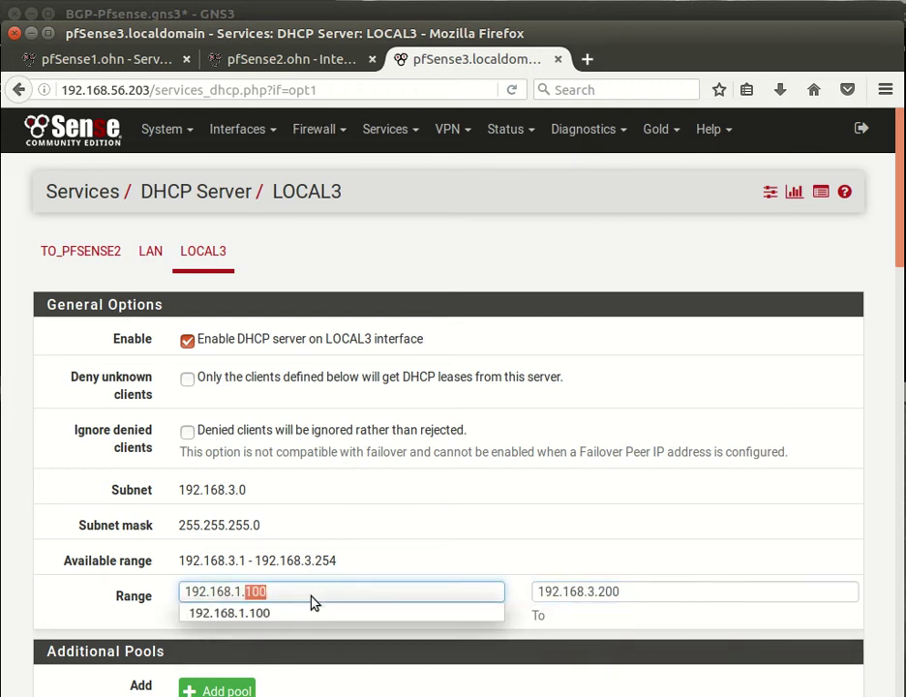
pyautogui.press('BackSpace')
pyautogui.press('BackSpace')
pyautogui.press('BackSpace')
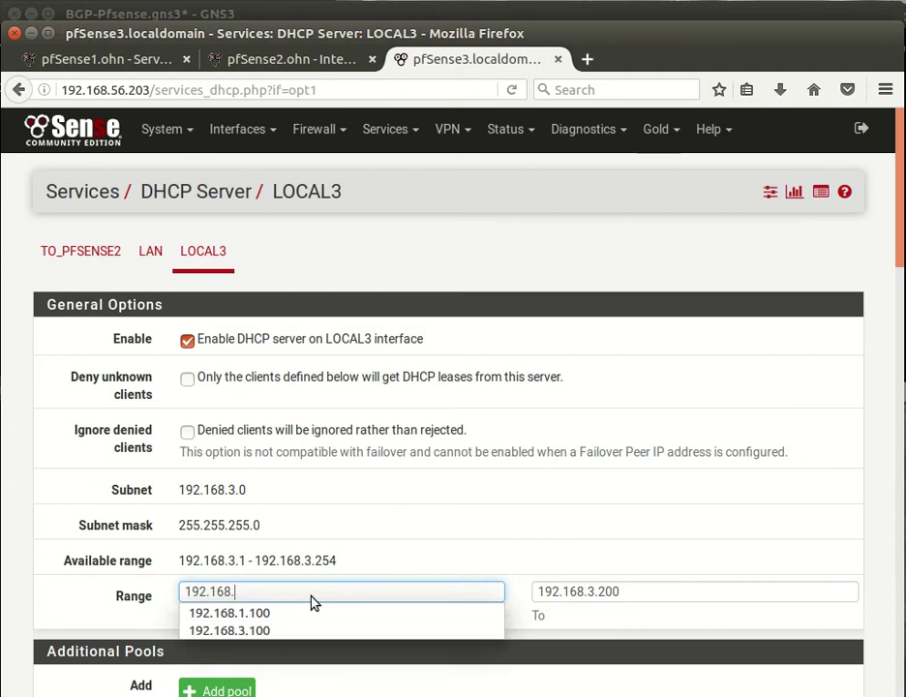
pyautogui.click(288, 635)
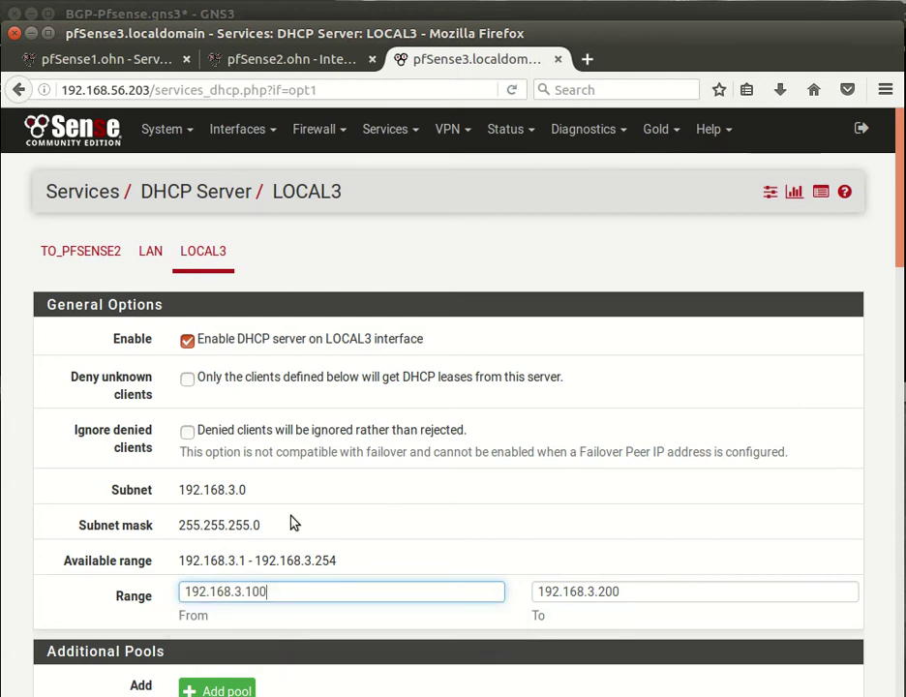
pyautogui.scroll(-5, 295, 528)
pyautogui.scroll(-10, 298, 538)
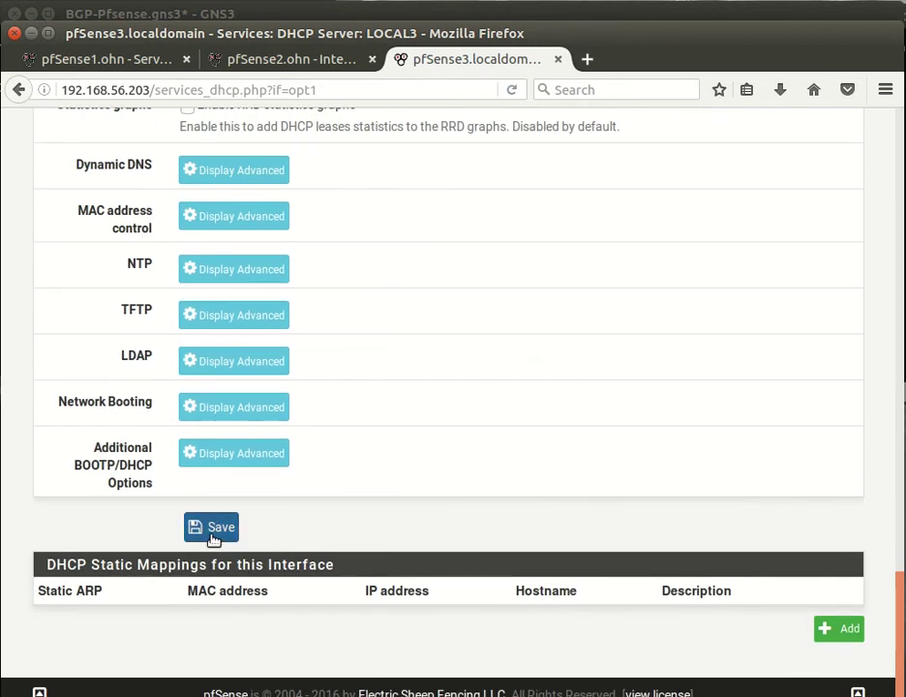
pyautogui.click(213, 538)
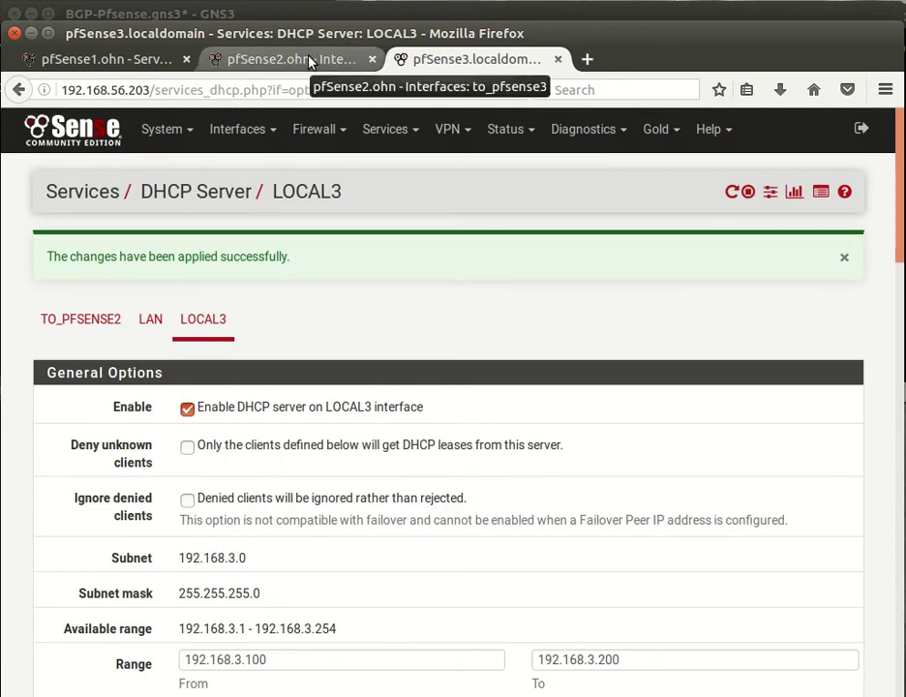
# Open the status dashboard on pfSense1, pfSense2 and pfSense3.
pyautogui.click(153, 64)
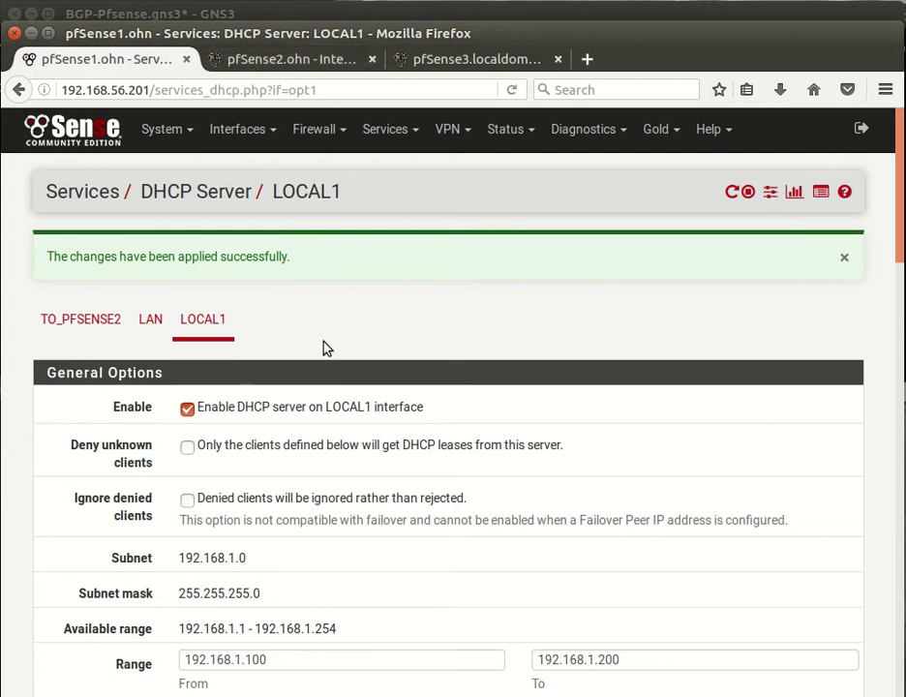
pyautogui.click(73, 130)
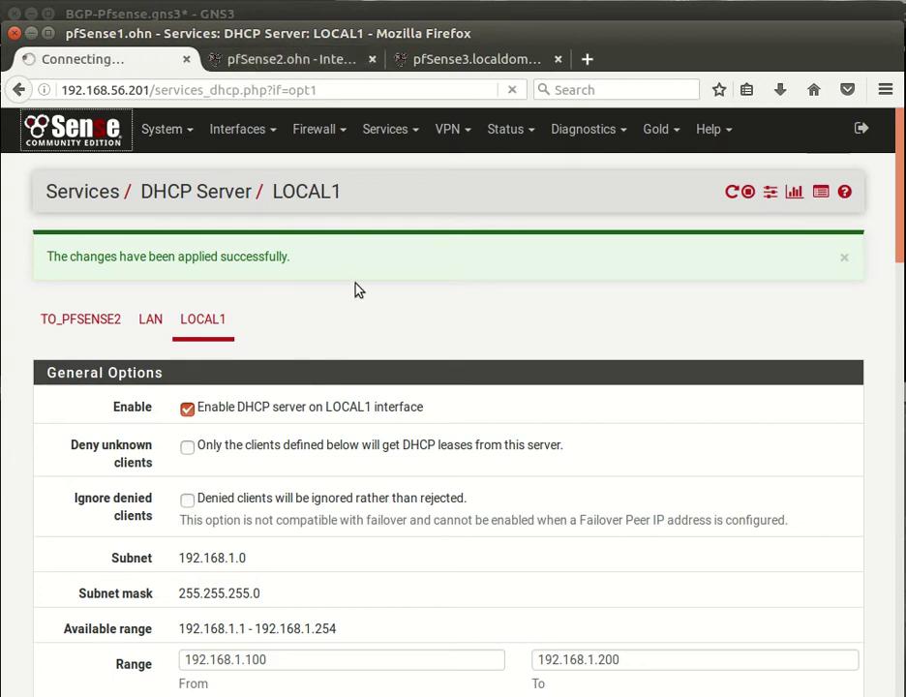
pyautogui.click(291, 59)
pyautogui.click(72, 131)
pyautogui.click(447, 60)
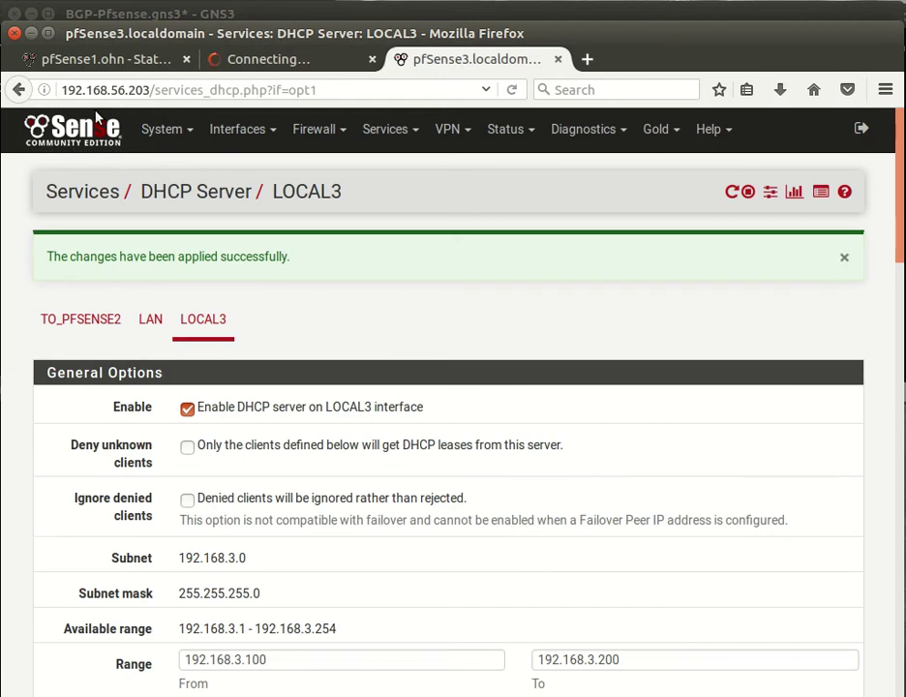
pyautogui.click(72, 130)
# Check the interface status and addresses on the dashboards of pfSense1, pfSense2 and pfSense3.
pyautogui.click(152, 59)
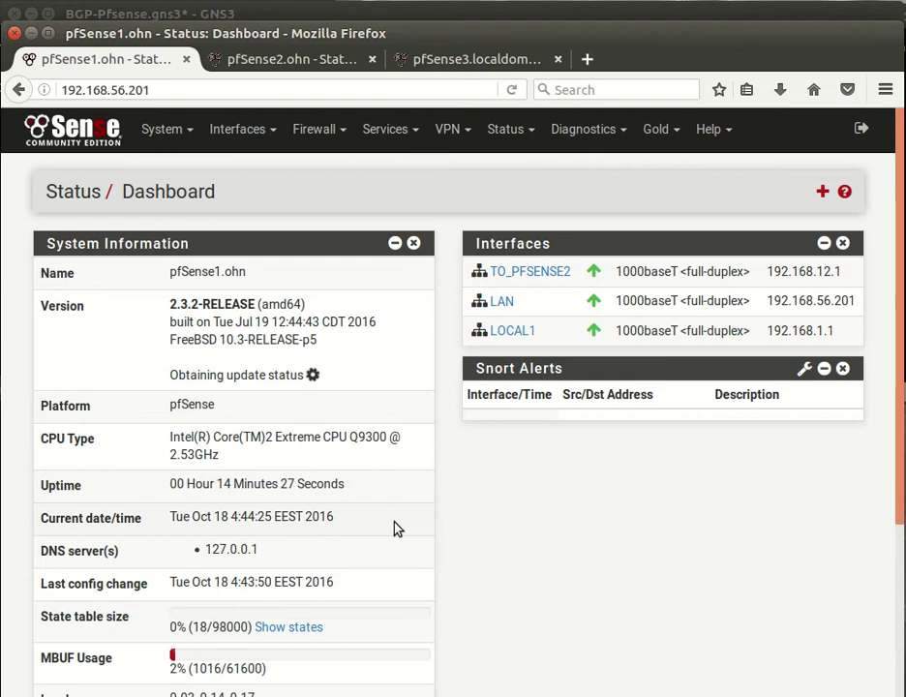
pyautogui.scroll(-4, 396, 529)
pyautogui.scroll(4, 405, 531)
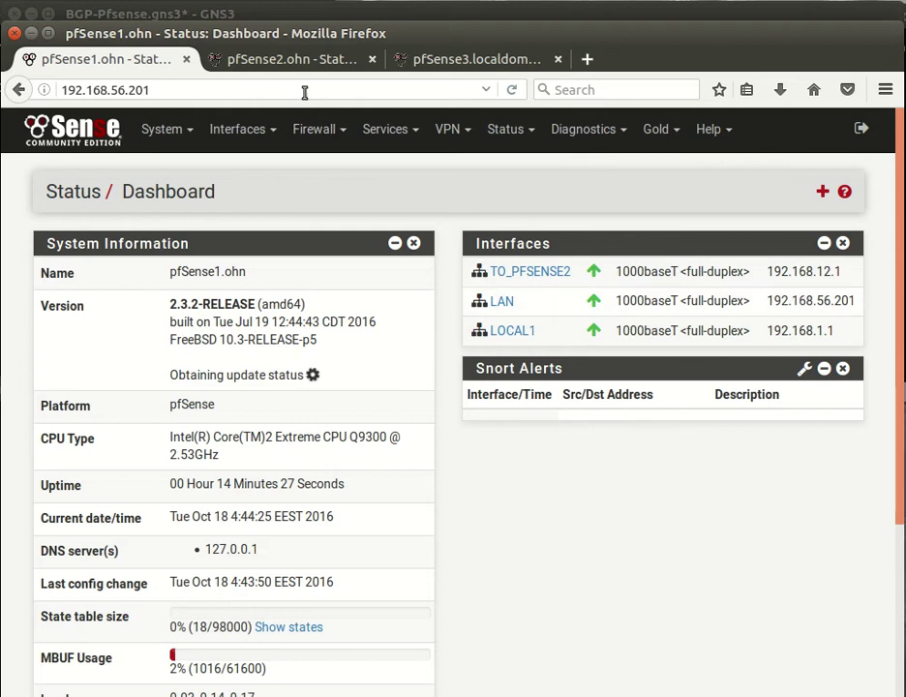
pyautogui.click(281, 60)
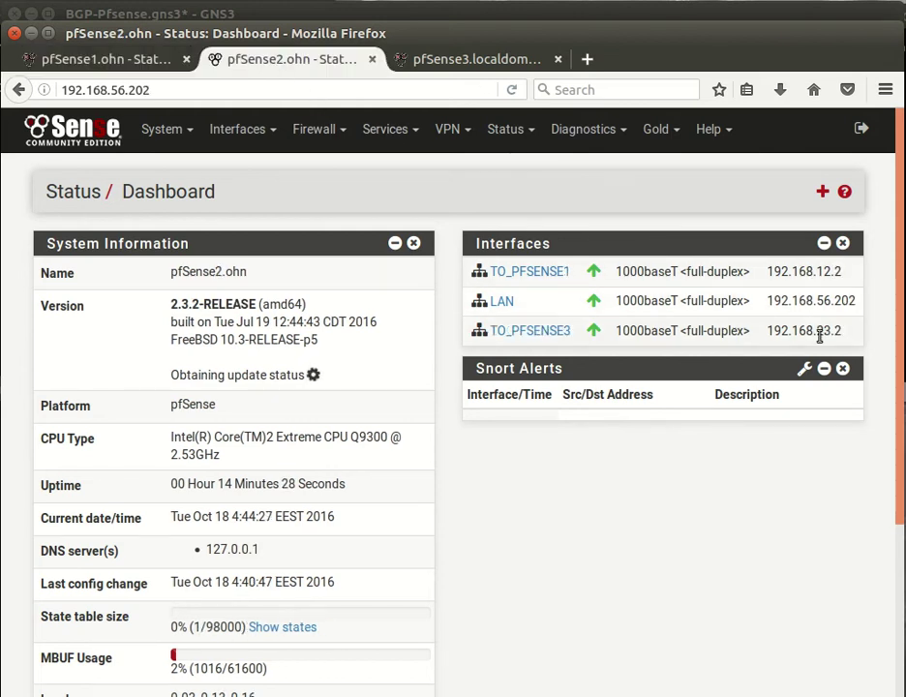
pyautogui.click(471, 60)
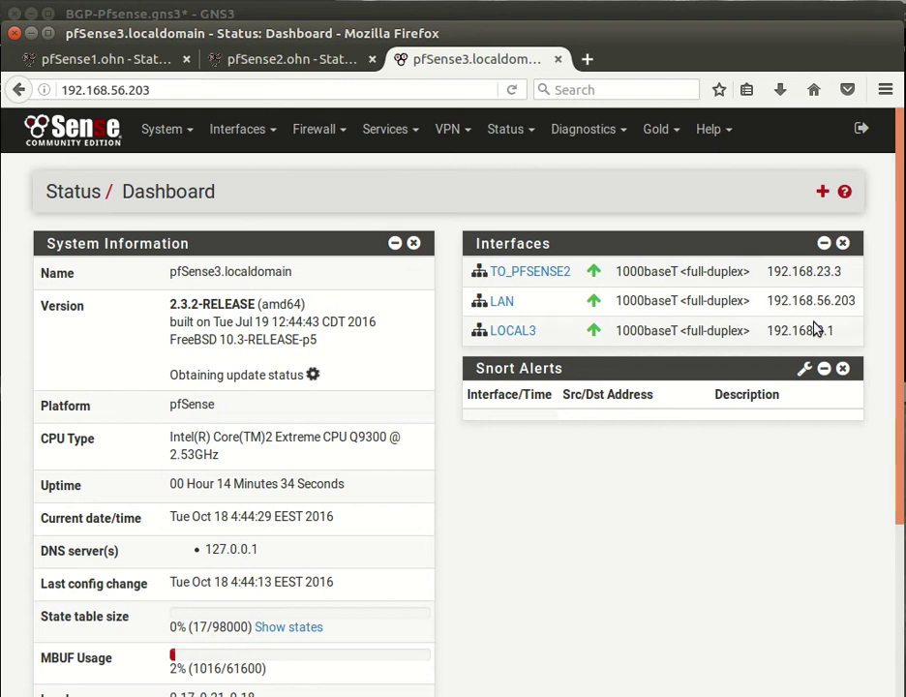
# Open the Ping diagnostics page on pfSense3, pfSense2 and pfSense1.
pyautogui.click(584, 129)
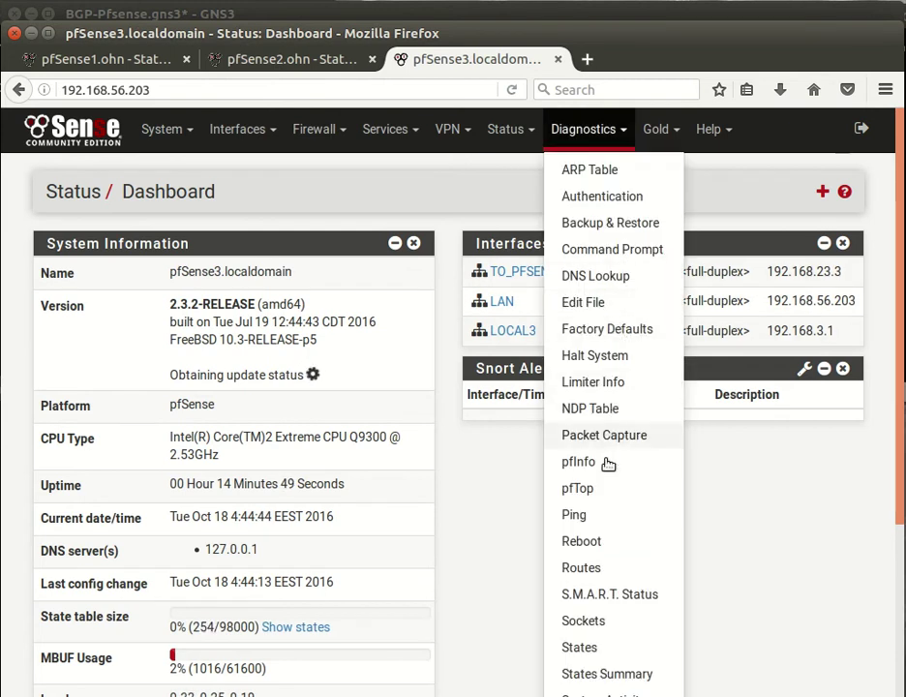
pyautogui.click(592, 515)
pyautogui.click(249, 59)
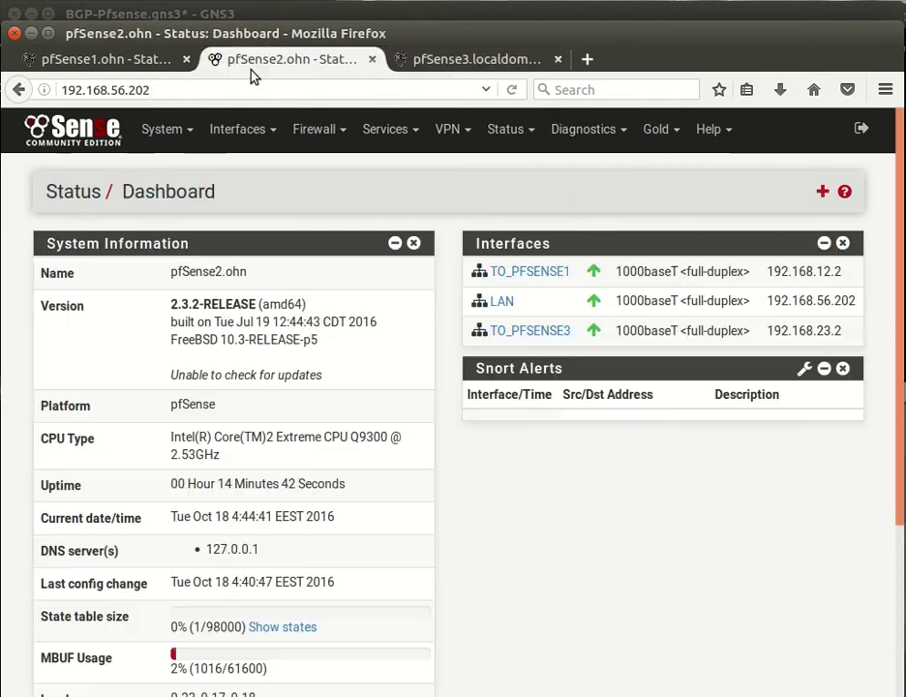
pyautogui.click(583, 129)
pyautogui.click(625, 516)
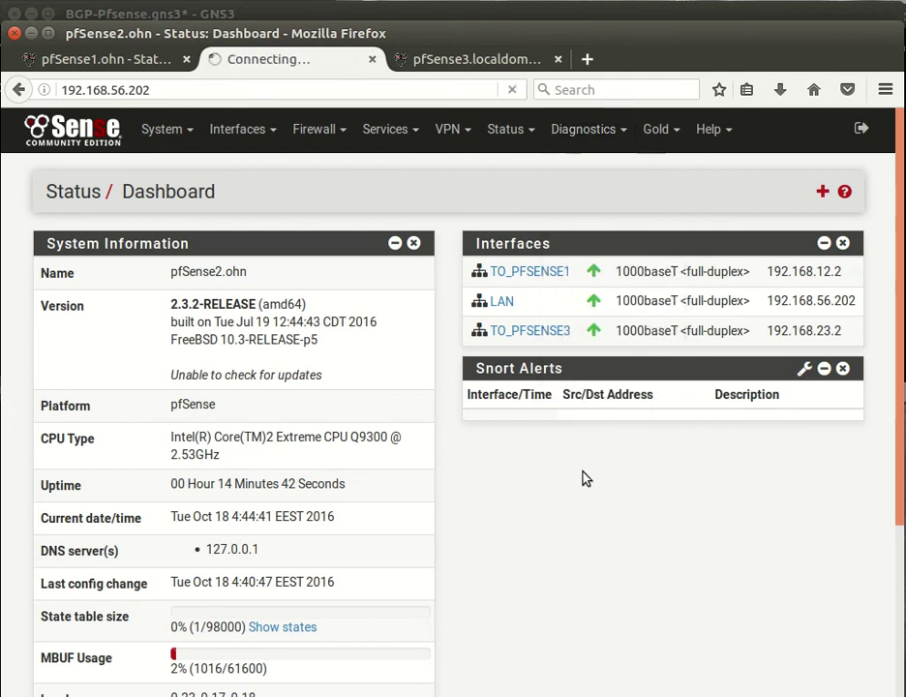
pyautogui.click(107, 59)
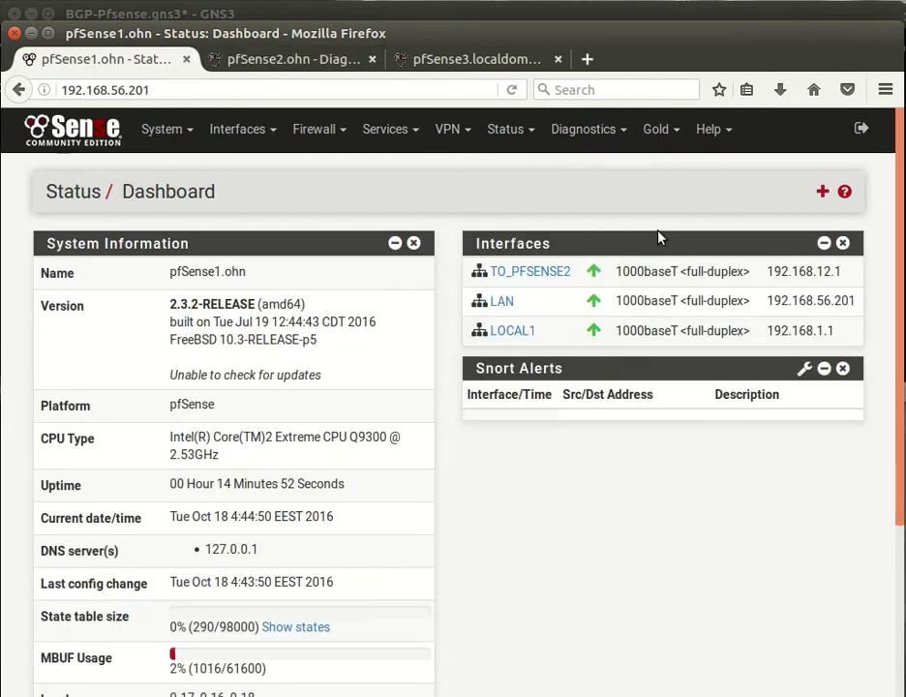
pyautogui.click(591, 129)
pyautogui.click(601, 517)
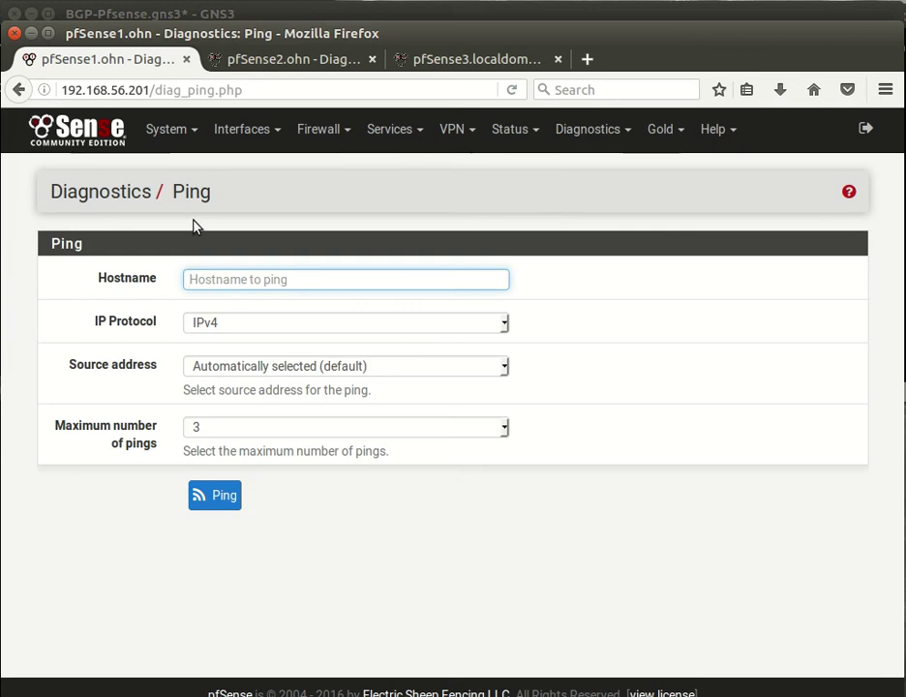
# Ping 192.168.12.2 from pfSense1 with the default source address and three pings.
pyautogui.click(227, 282)
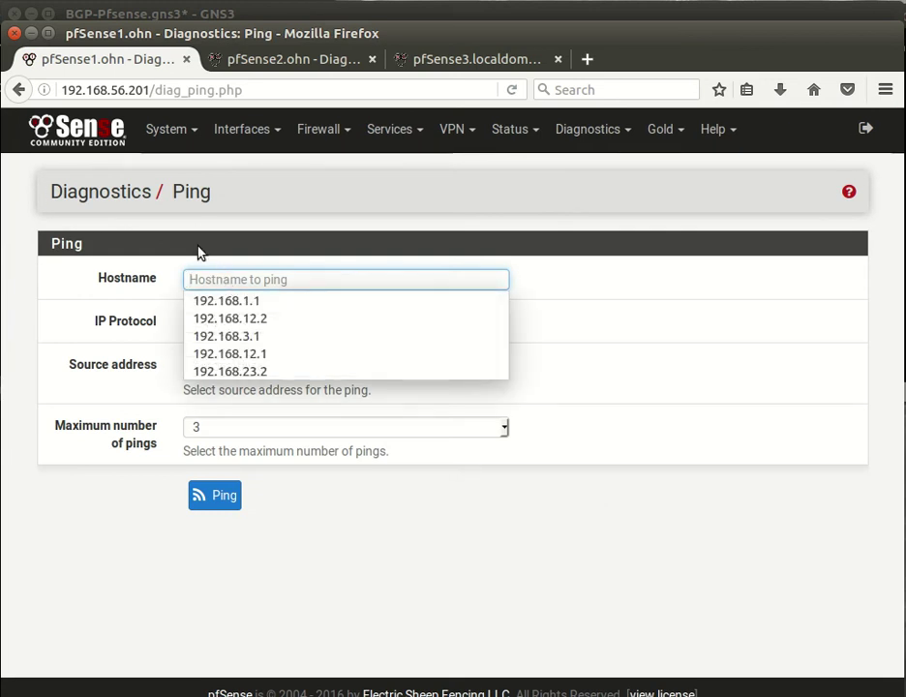
pyautogui.click(279, 319)
pyautogui.click(217, 493)
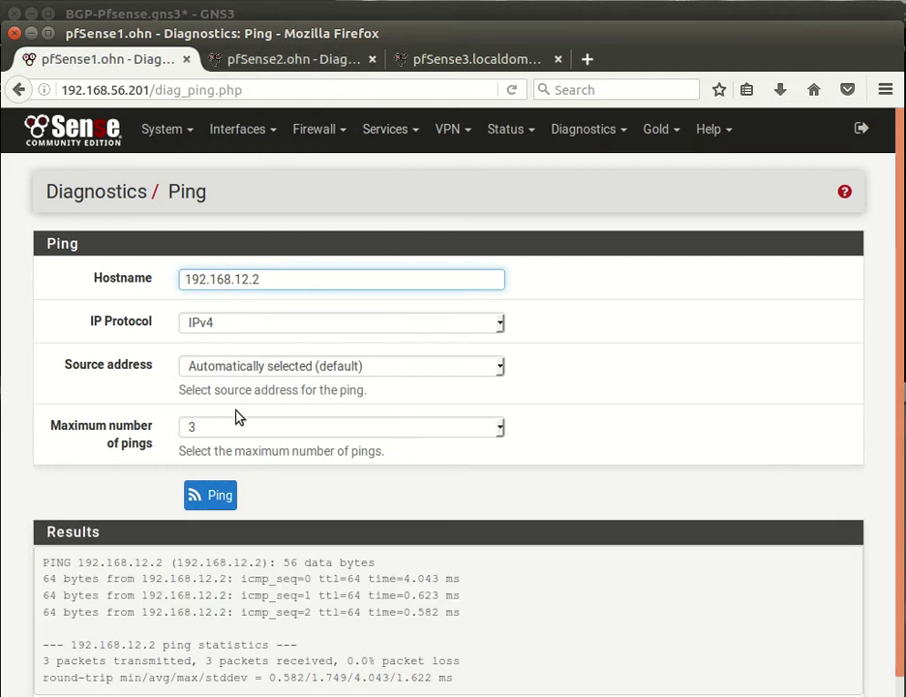
# Ping 192.168.23.2 from pfSense3 with the default source address and three pings.
pyautogui.click(469, 59)
pyautogui.click(283, 281)
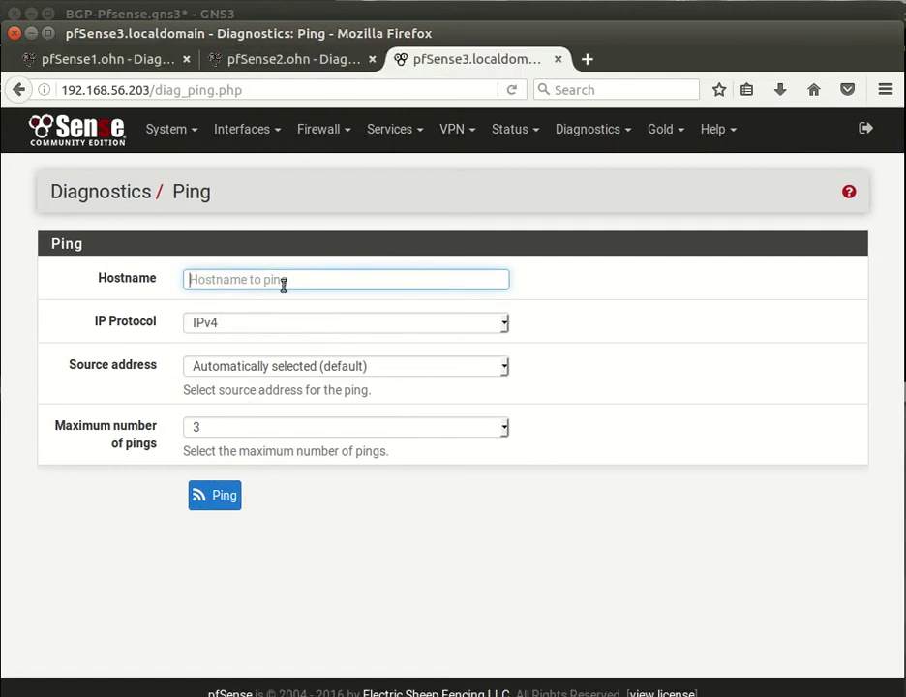
pyautogui.click(281, 280)
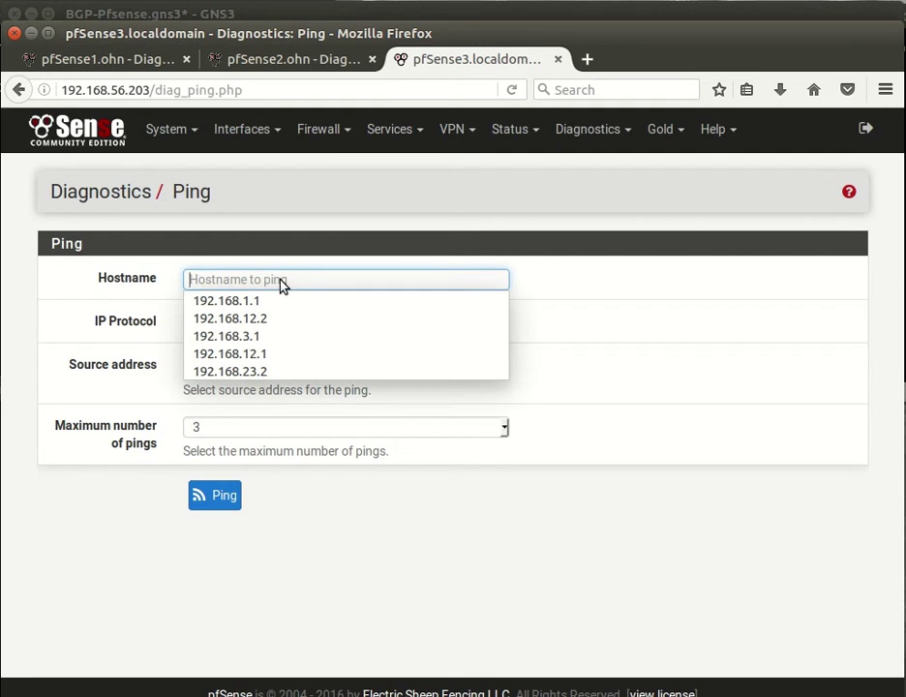
pyautogui.click(281, 372)
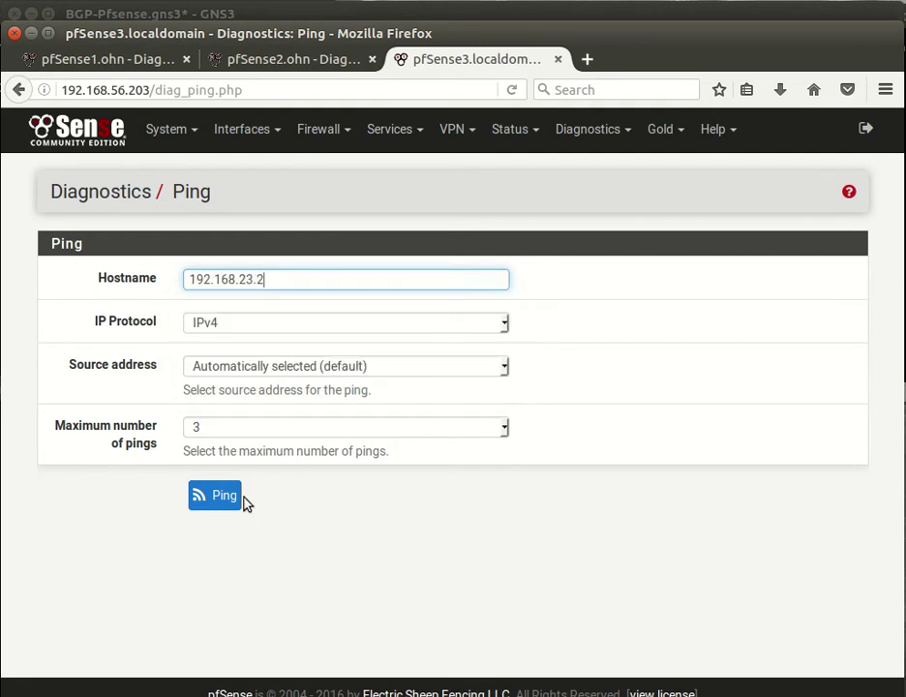
pyautogui.click(228, 501)
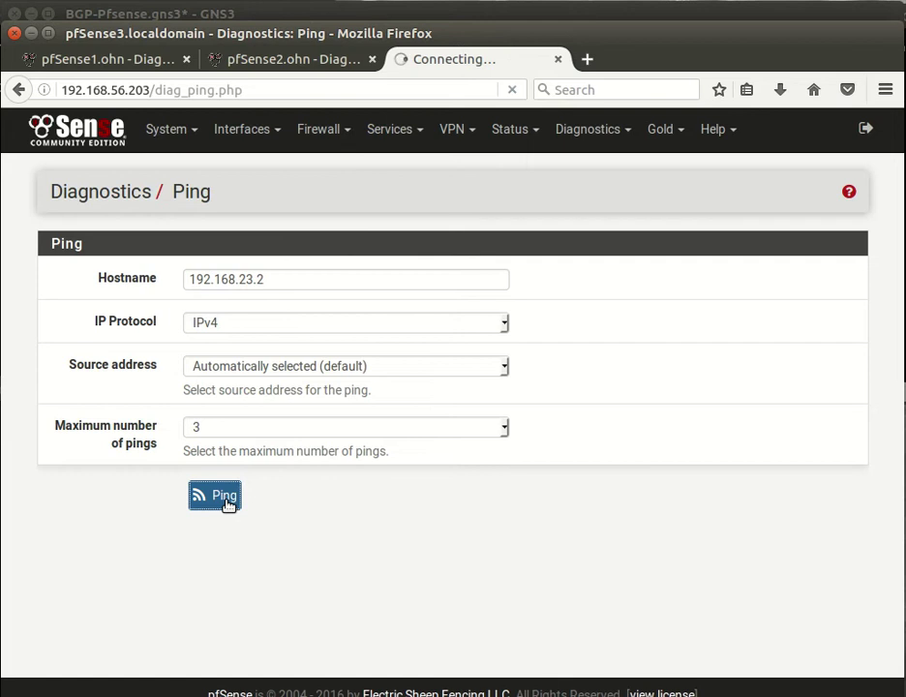
# Ping 192.168.12.1 from pfSense2 with the default source address and three pings.
pyautogui.click(291, 60)
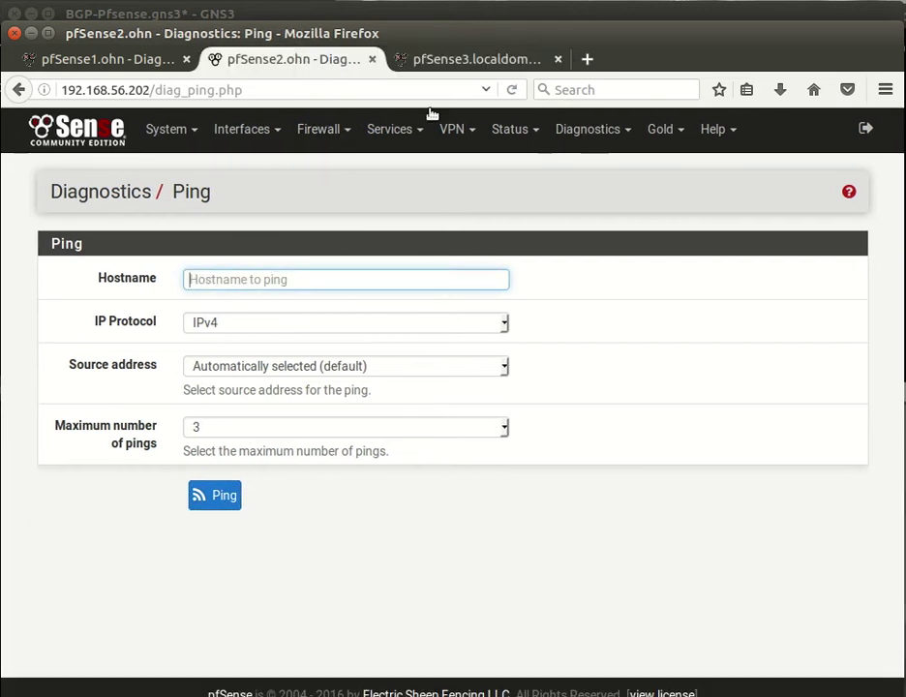
pyautogui.click(588, 128)
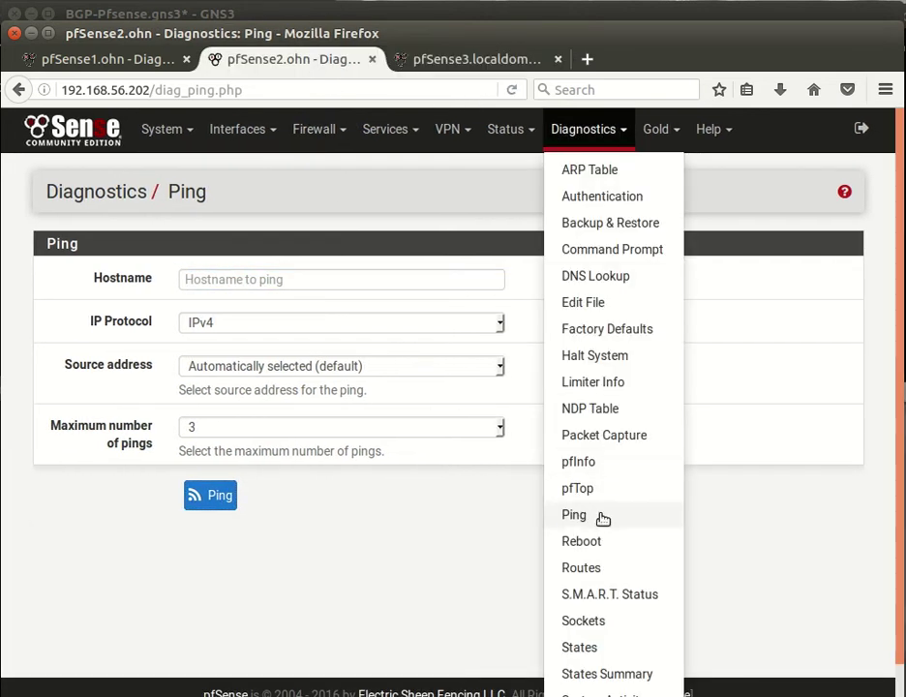
pyautogui.click(188, 587)
pyautogui.click(253, 279)
pyautogui.click(252, 278)
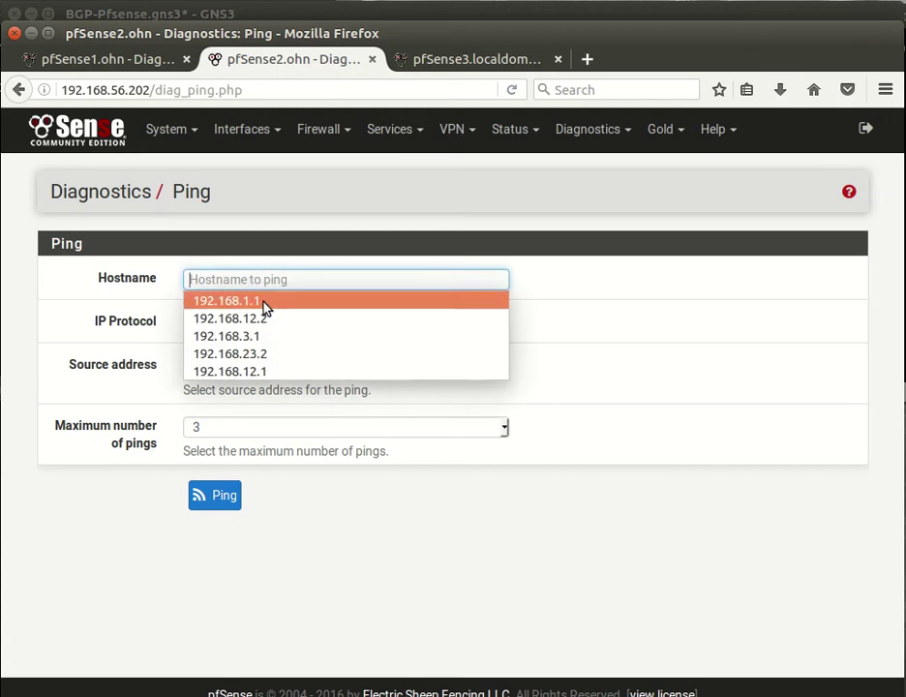
pyautogui.click(277, 372)
pyautogui.click(225, 496)
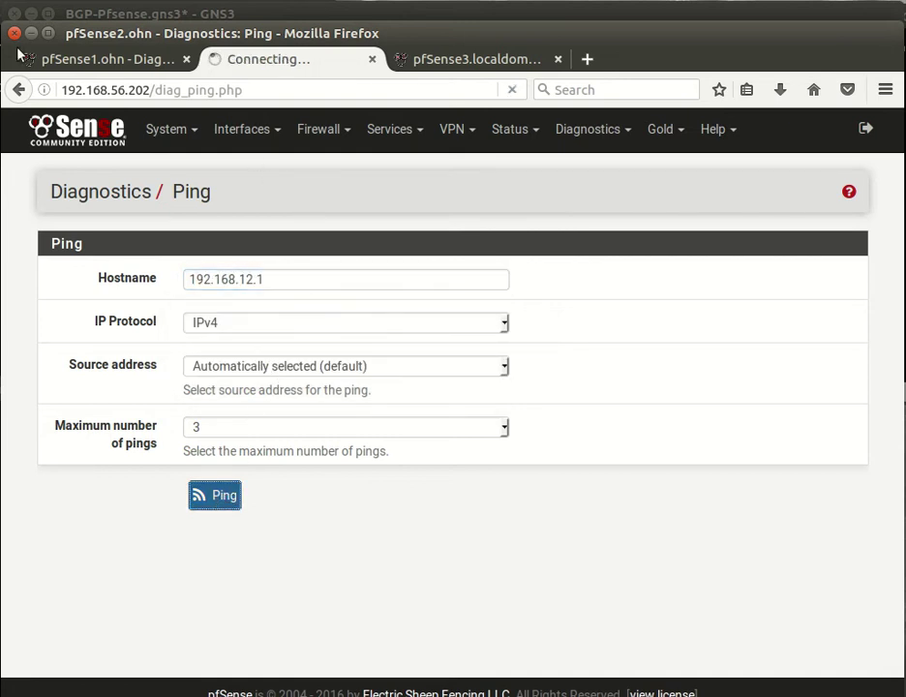
# Open the firewall rules of the TO_PFSENSE2 interface on pfSense1.
pyautogui.click(316, 130)
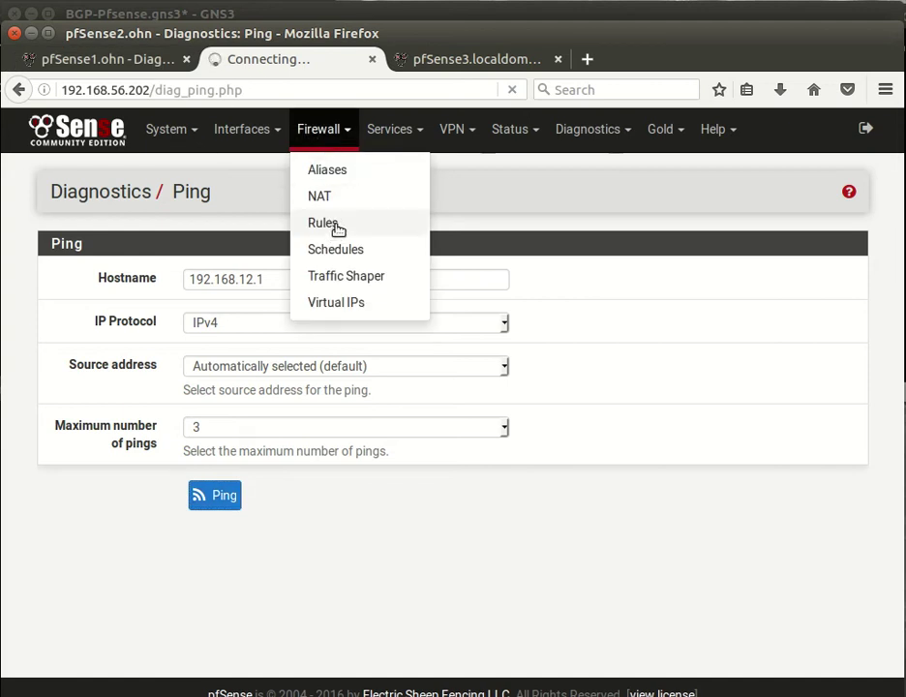
pyautogui.click(126, 62)
pyautogui.click(316, 130)
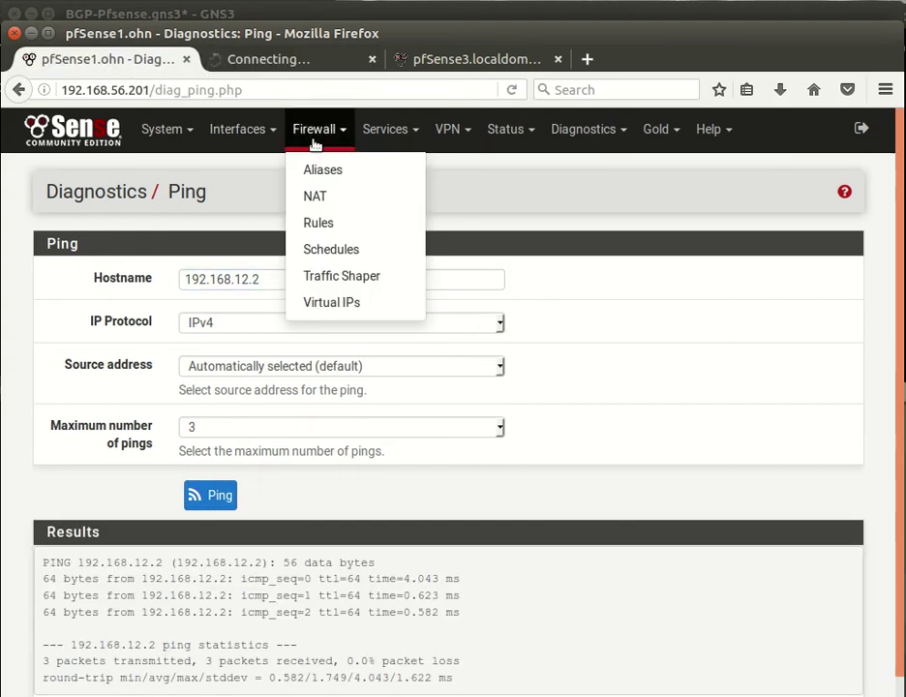
pyautogui.click(335, 228)
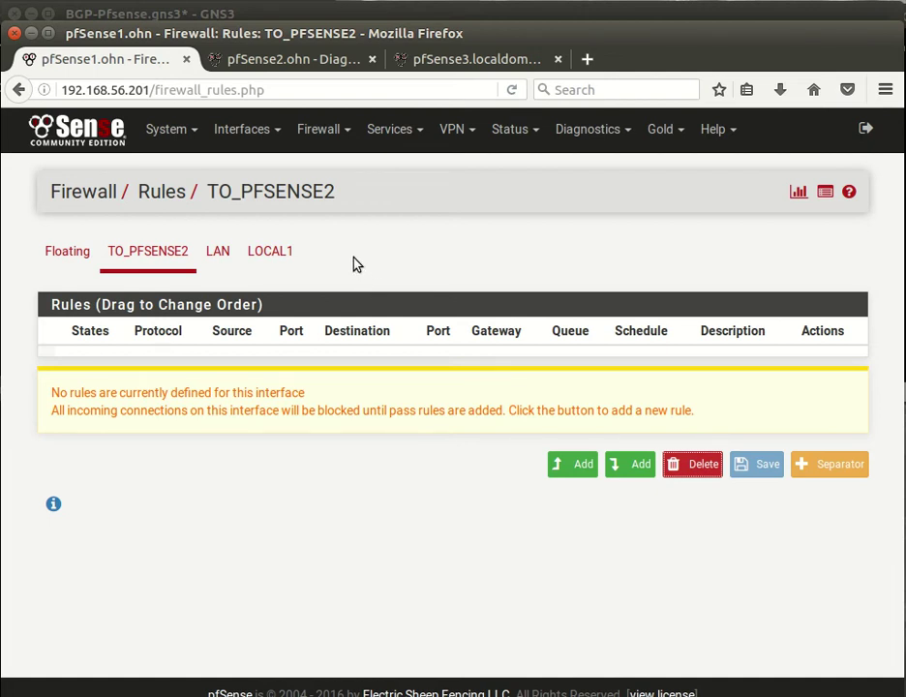
# Add and save a pass rule on pfSense1's TO_PFSENSE2 interface for IPv4 ICMP of any type, from any source to any destination.
pyautogui.click(624, 469)
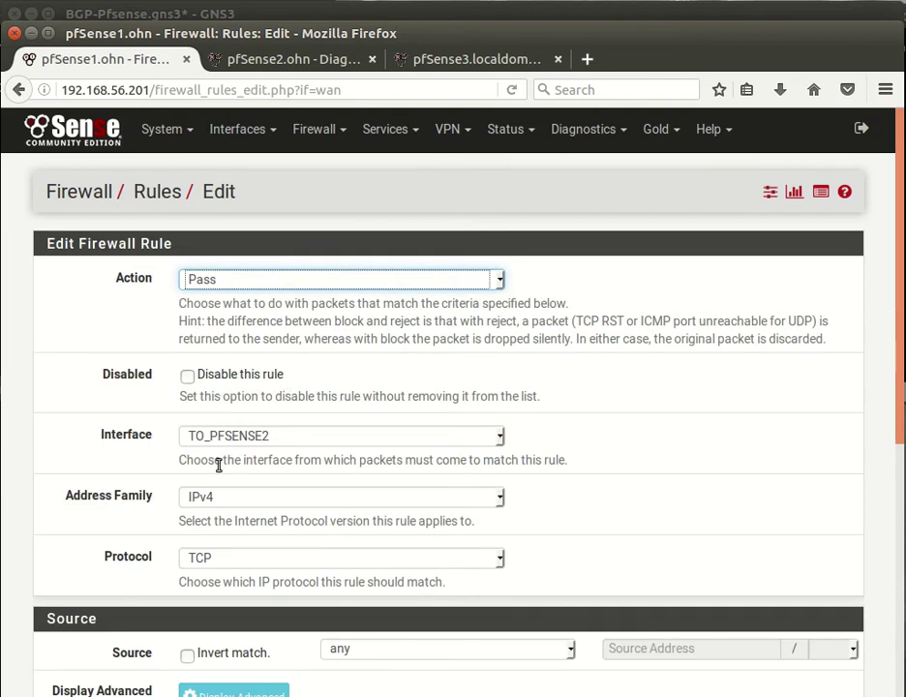
pyautogui.click(219, 567)
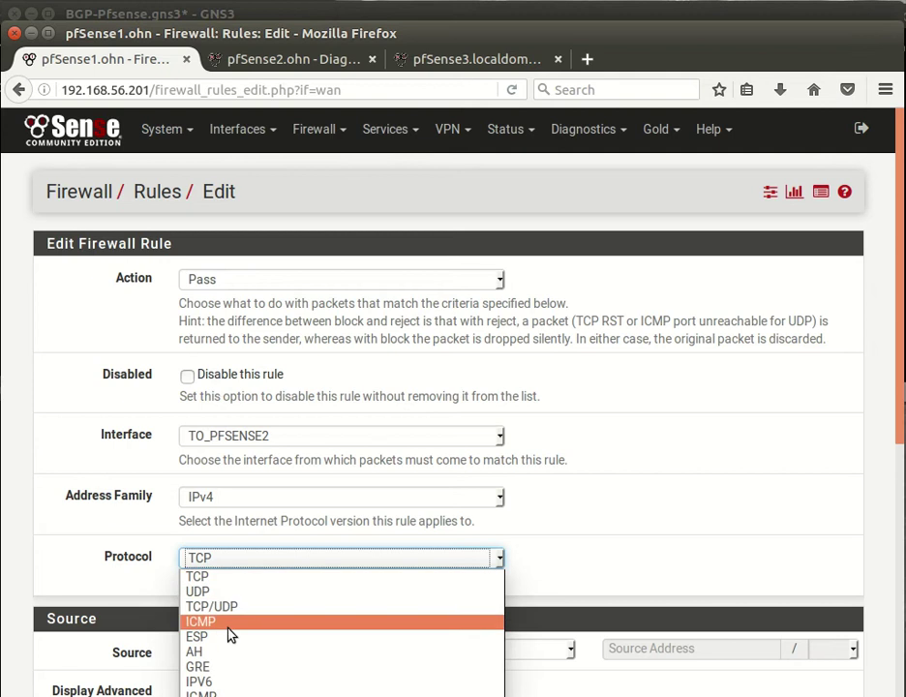
pyautogui.click(225, 624)
pyautogui.scroll(-3, 155, 595)
pyautogui.scroll(-4, 162, 566)
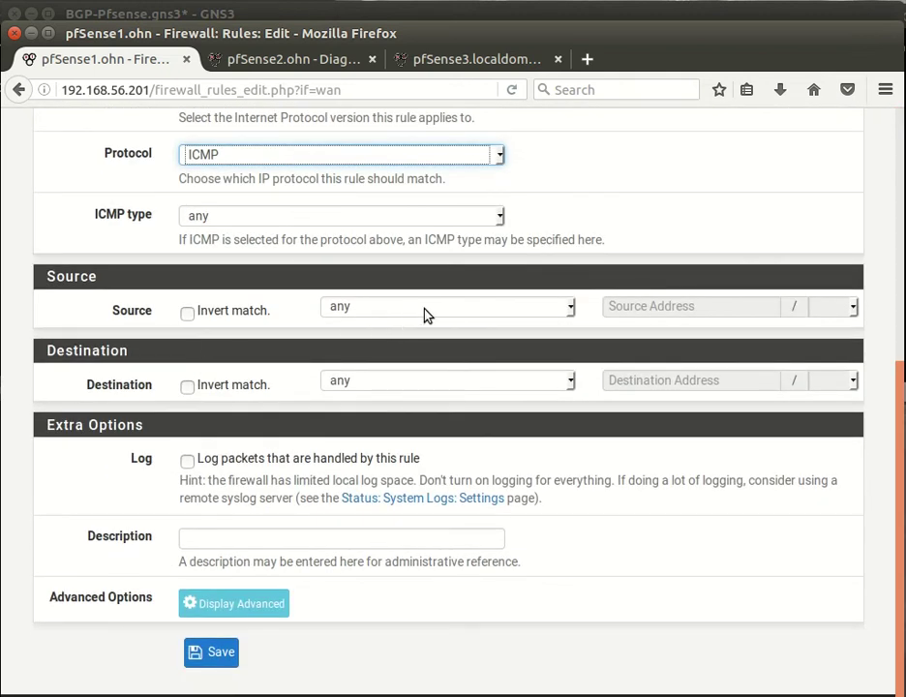
pyautogui.scroll(-1, 320, 523)
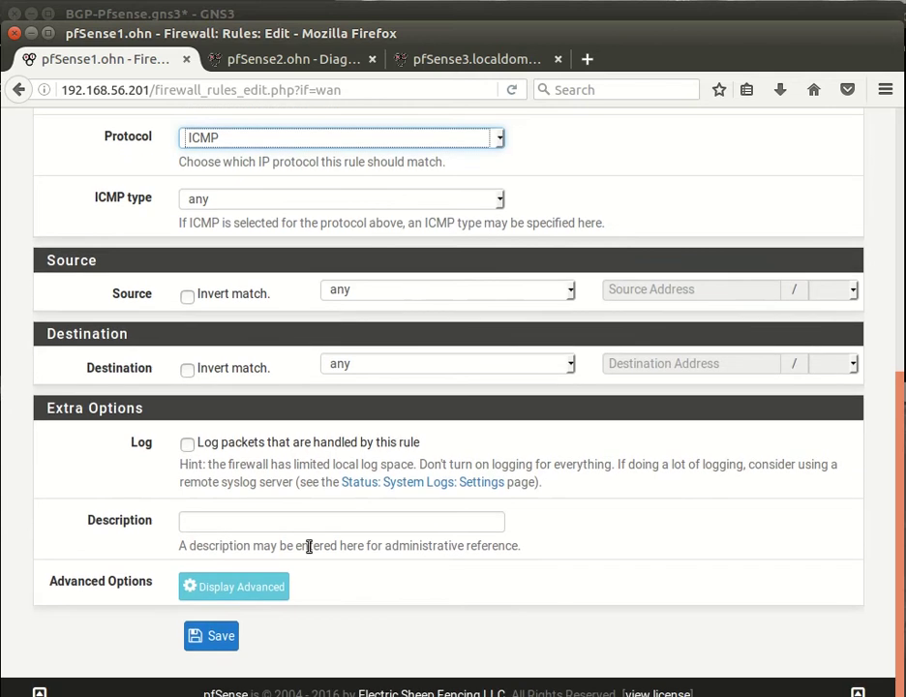
pyautogui.click(219, 636)
# Rerun the ping to 192.168.12.1 from pfSense2, and apply the pending firewall rule changes on pfSense1.
pyautogui.click(281, 60)
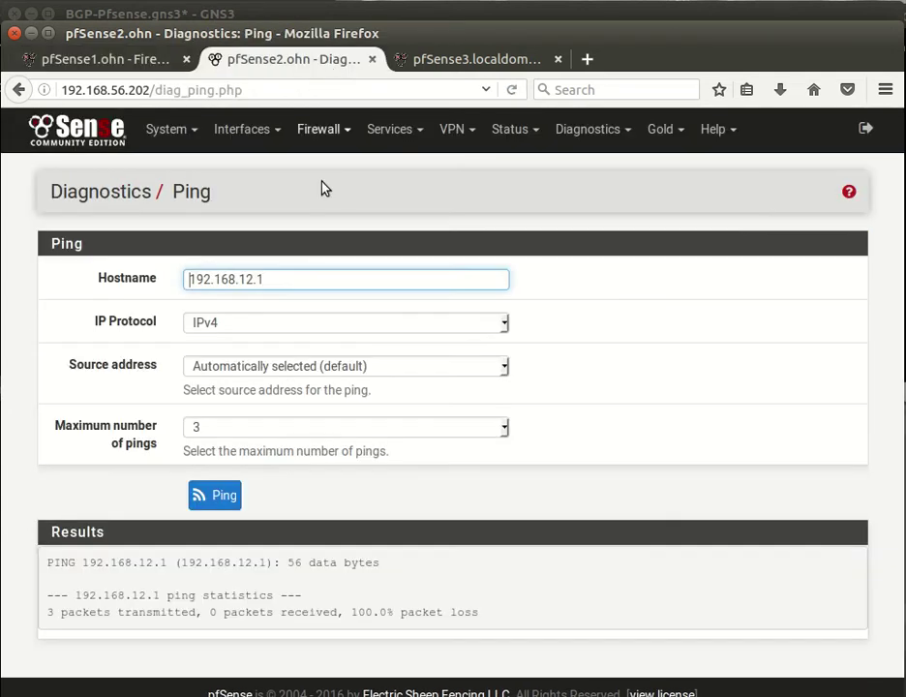
pyautogui.click(214, 496)
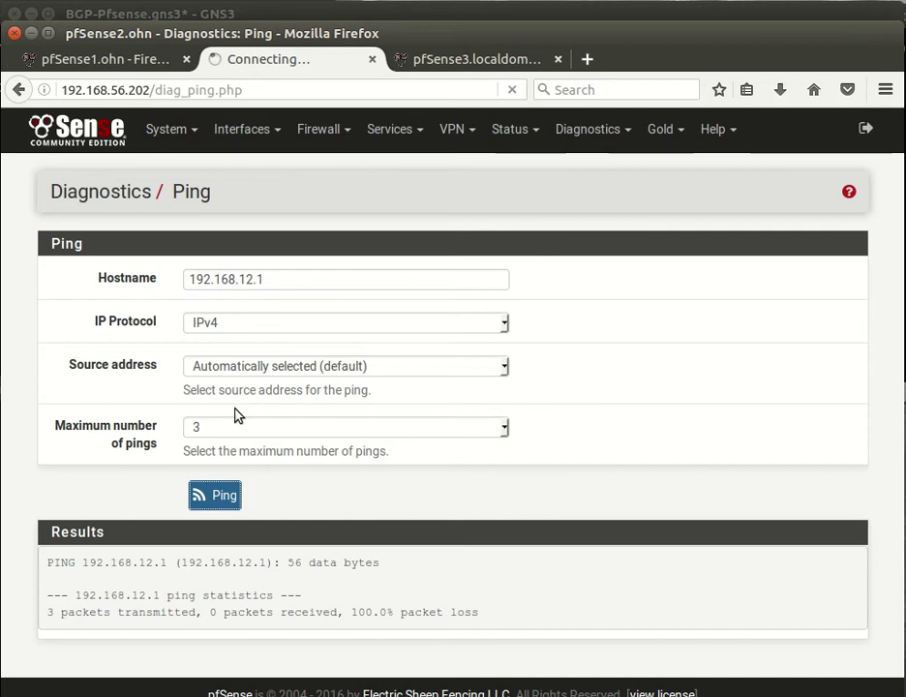
pyautogui.click(146, 62)
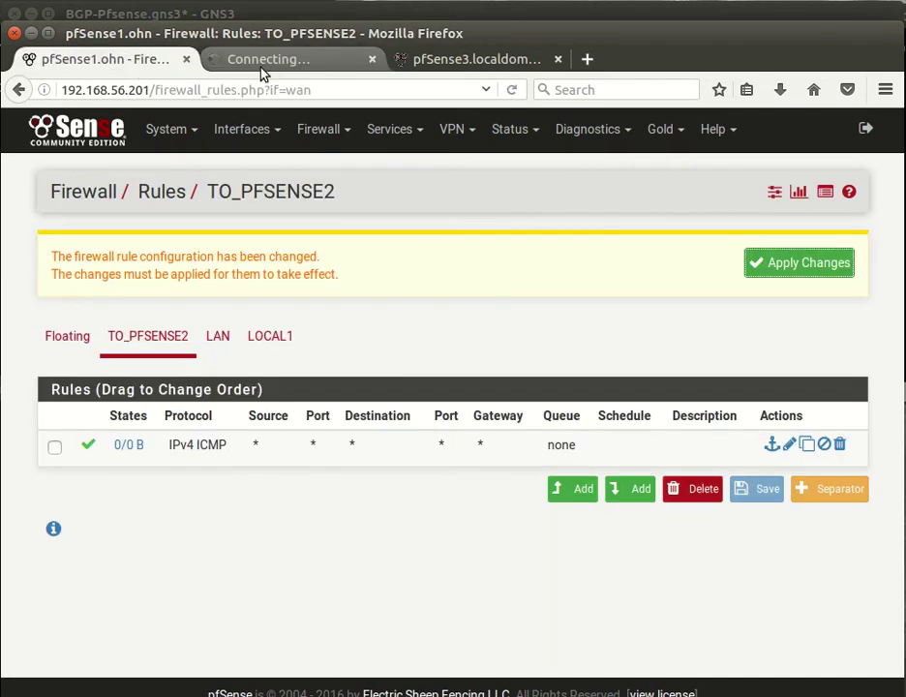
pyautogui.click(793, 264)
# Ping 192.168.12.1 from pfSense2 again with the ICMP rule applied, and return to pfSense1's firewall rules.
pyautogui.click(291, 62)
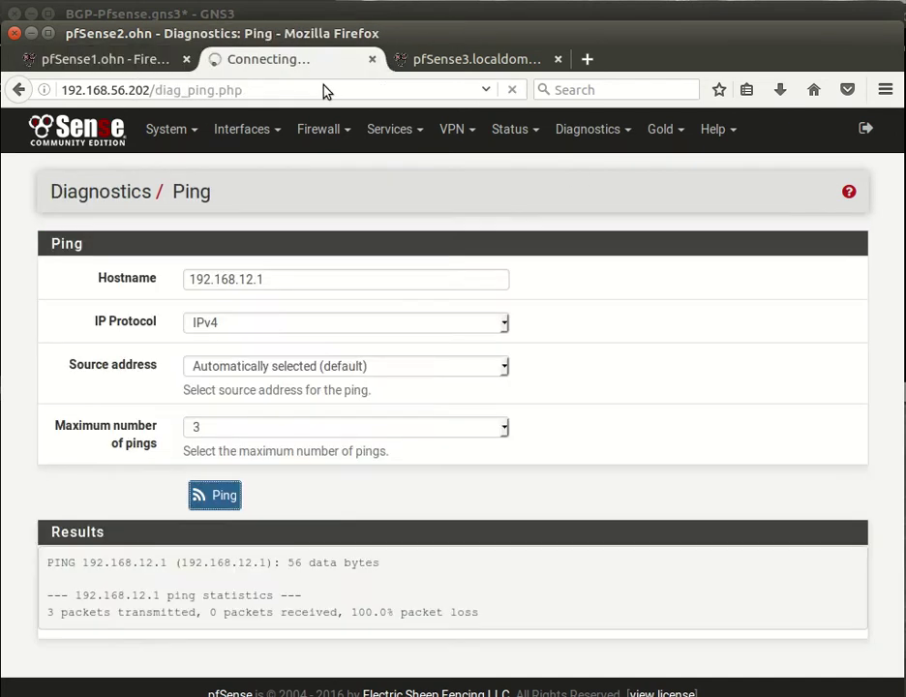
pyautogui.click(221, 495)
pyautogui.click(222, 497)
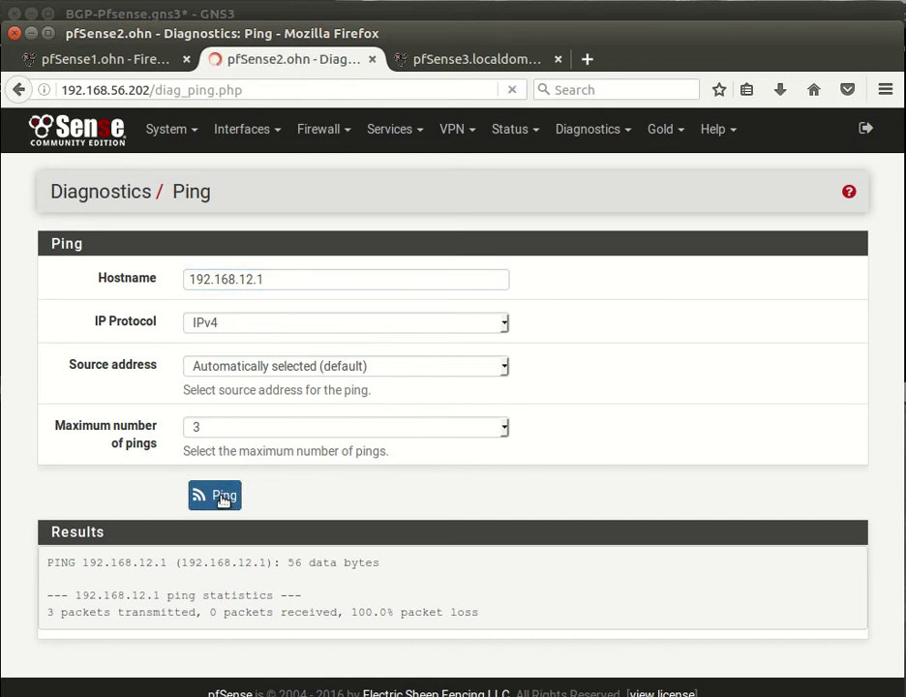
pyautogui.click(73, 63)
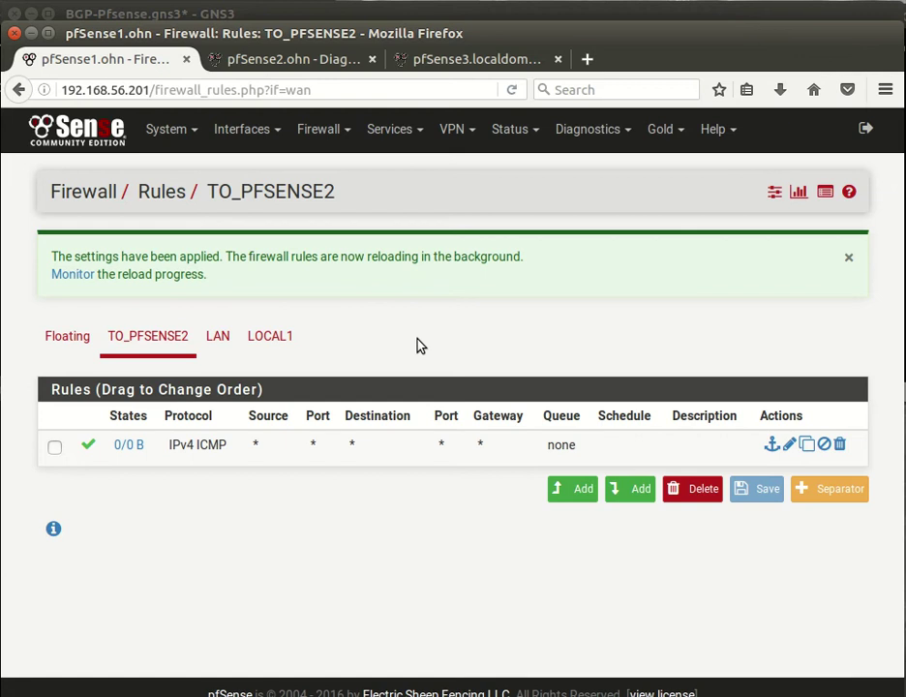
# Open the firewall rules of the TO_PFSENSE2 interface on pfSense3.
pyautogui.click(469, 59)
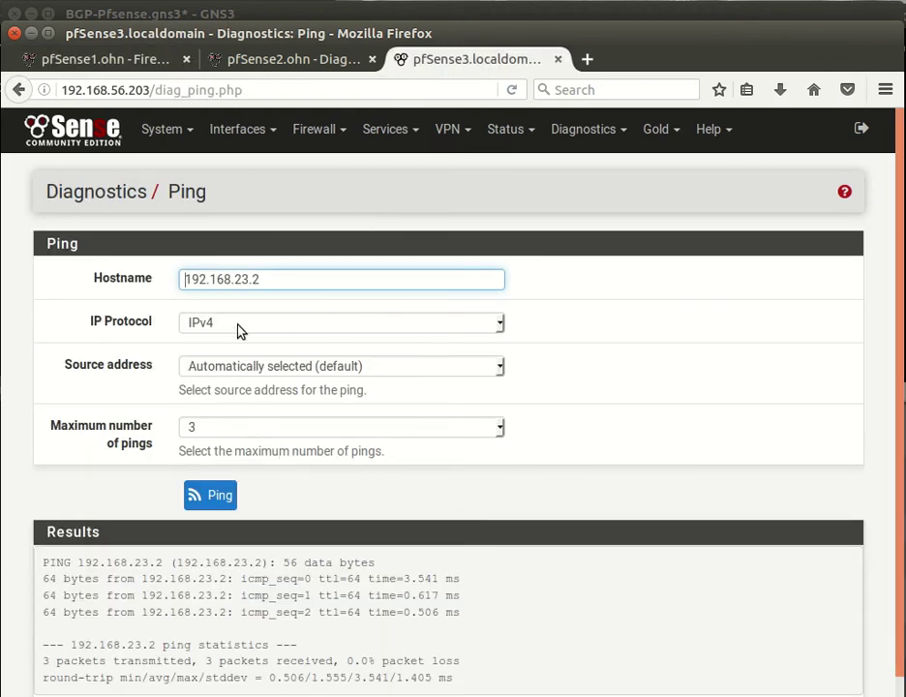
pyautogui.click(306, 132)
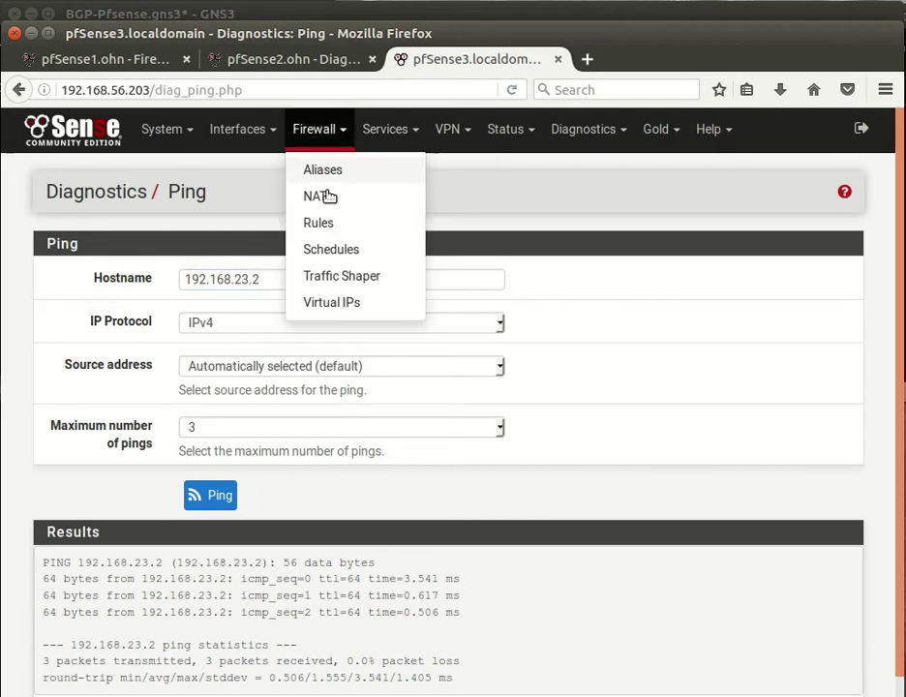
pyautogui.click(334, 229)
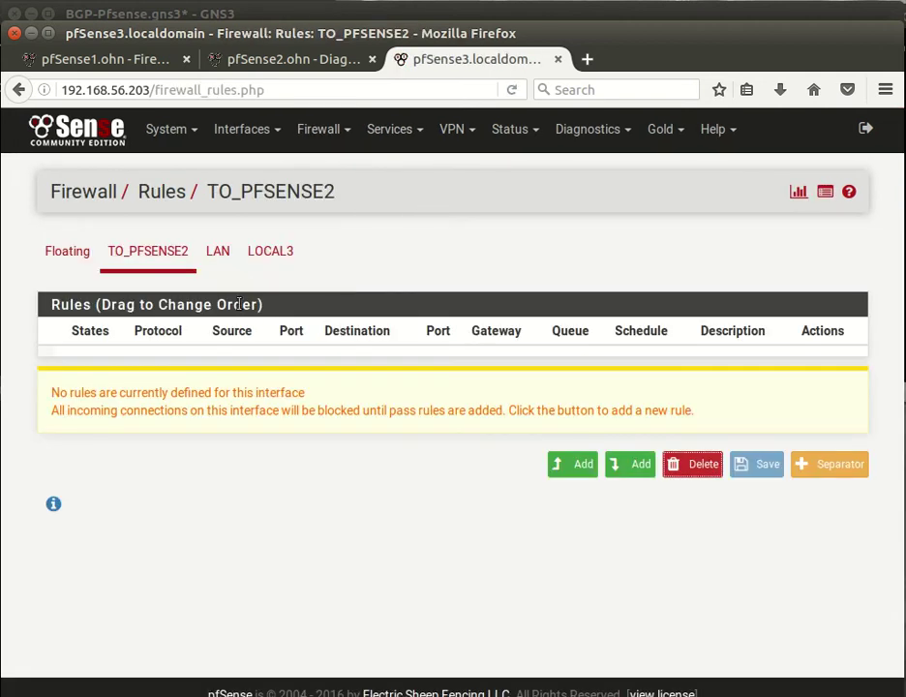
# Add a pass rule on pfSense3's TO_PFSENSE2 interface for IPv4 ICMP from any source to any destination, and apply the changes.
pyautogui.click(613, 464)
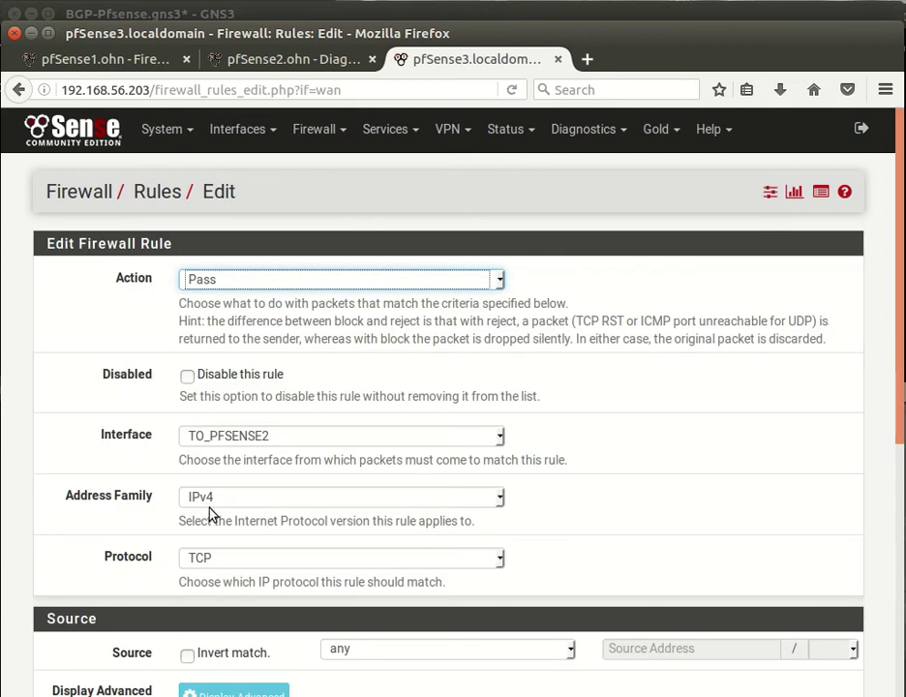
pyautogui.click(203, 557)
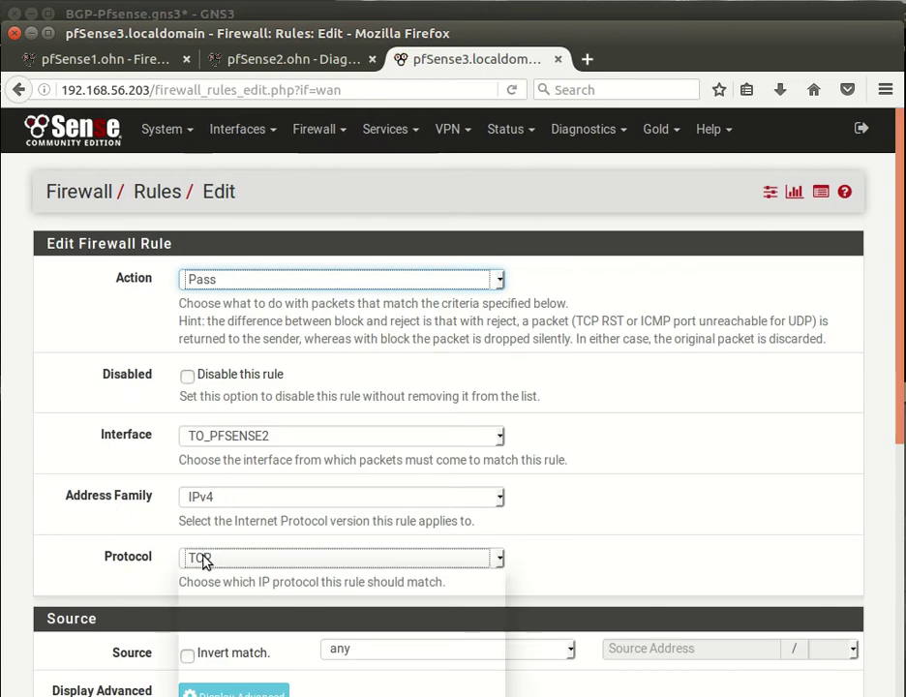
pyautogui.click(212, 623)
pyautogui.scroll(-3, 211, 600)
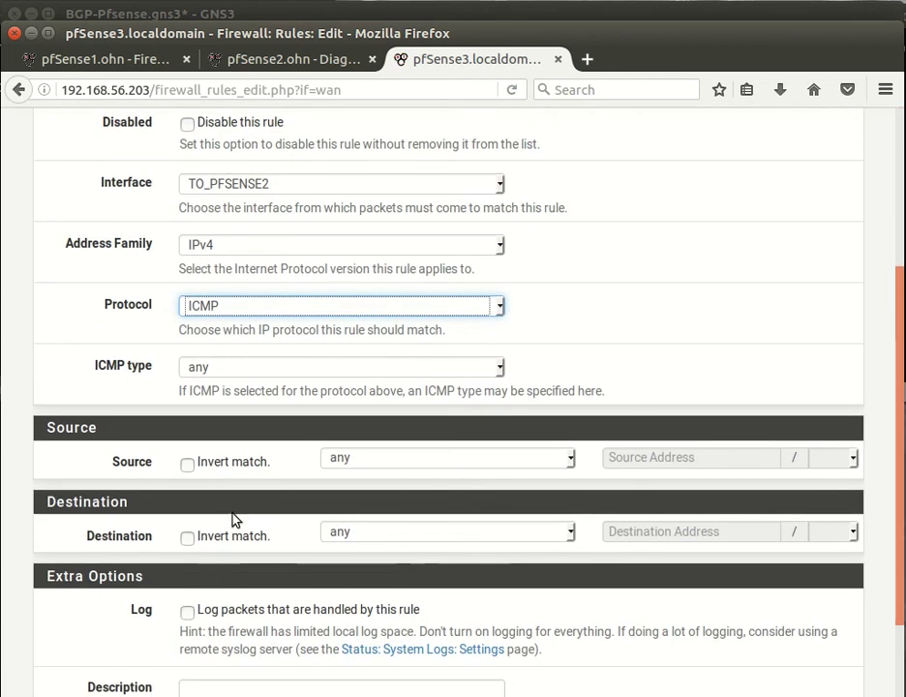
pyautogui.scroll(-1, 272, 646)
pyautogui.scroll(-1, 271, 646)
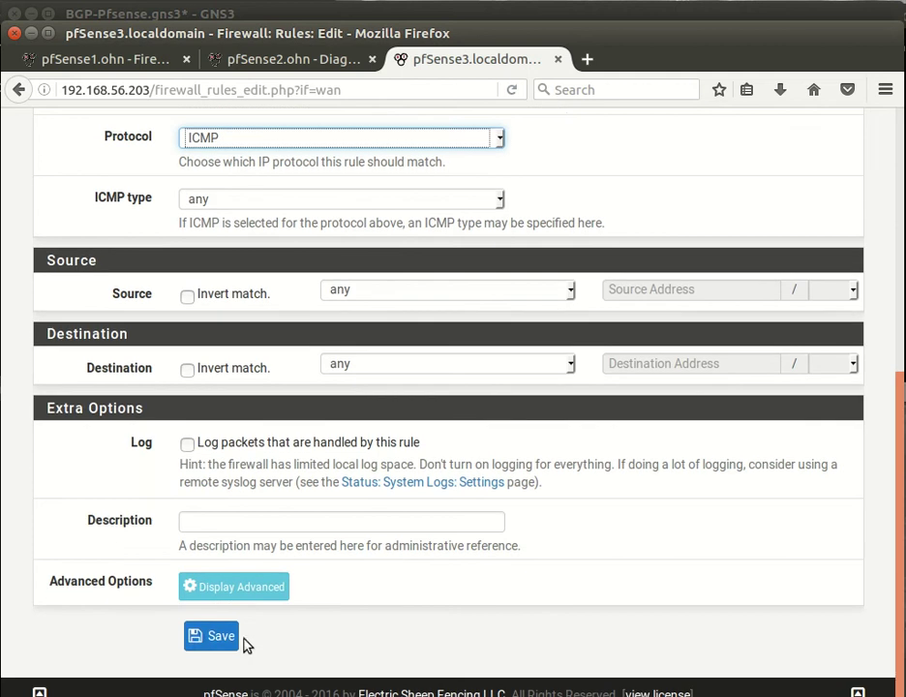
pyautogui.click(222, 639)
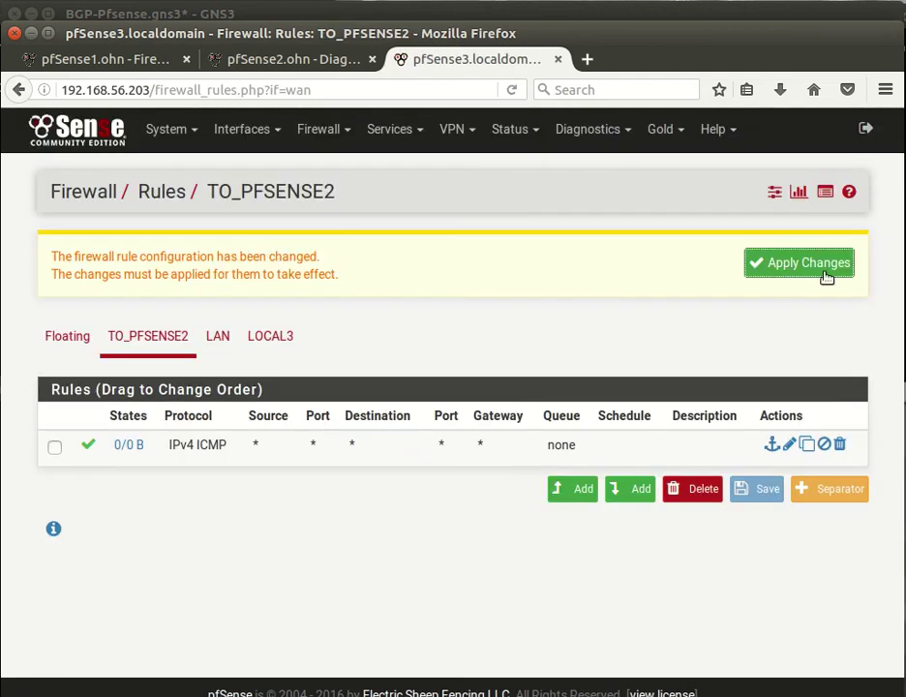
pyautogui.click(823, 277)
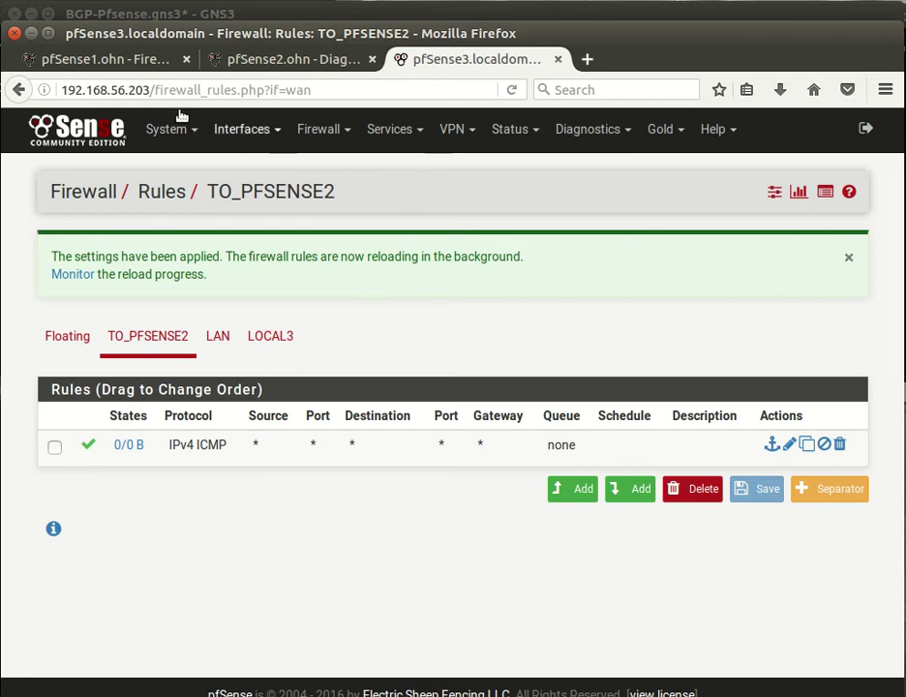
# Switch to the GNS3 topology and move the BGP note up into the space between SW1 and SW2.
pyautogui.click(30, 33)
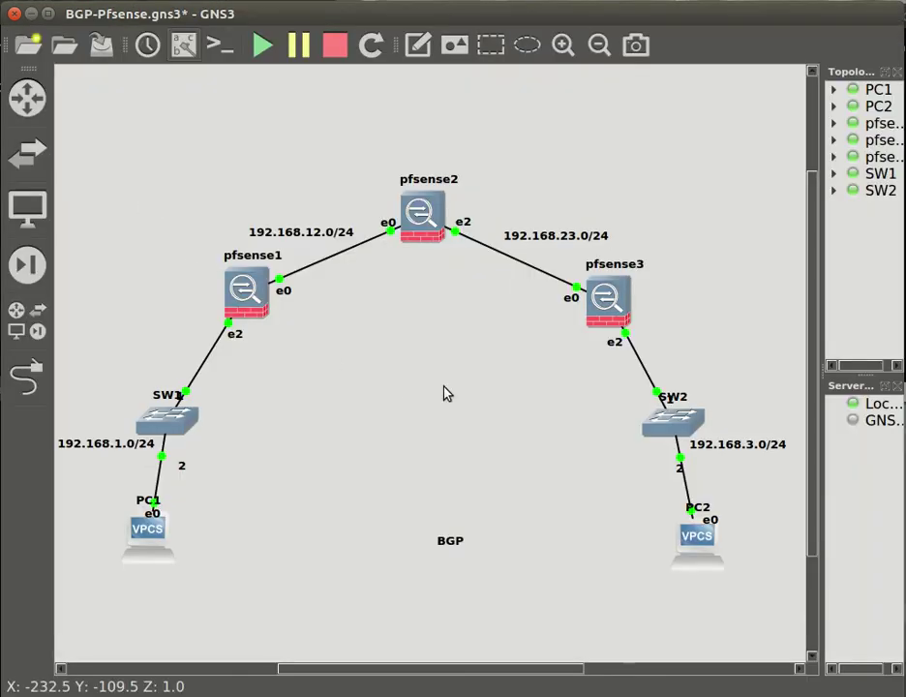
pyautogui.moveTo(448, 545); pyautogui.dragTo(353, 446)
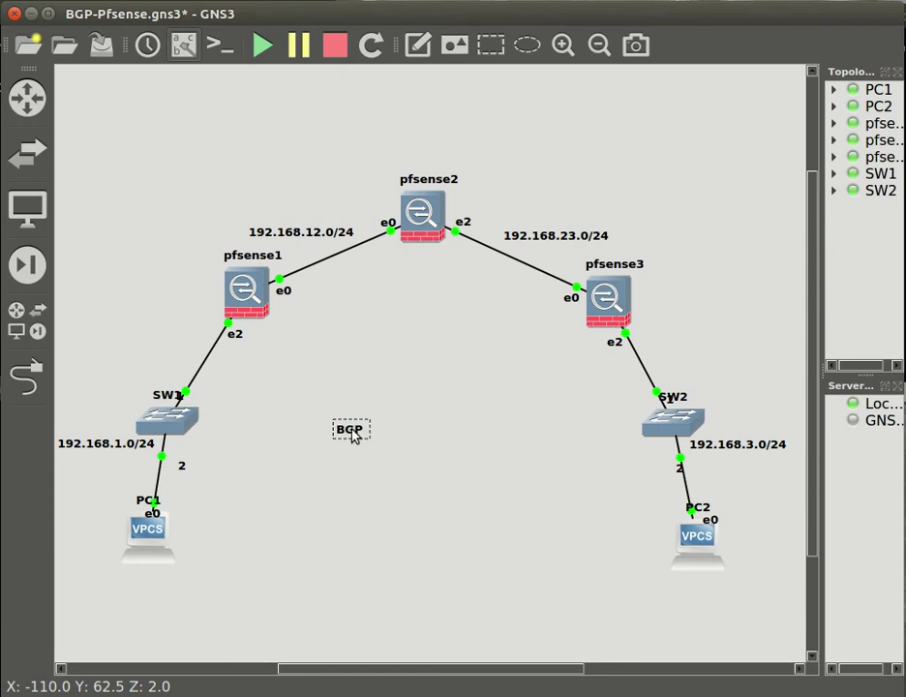
# Append a colon to the BGP note and add the lines "Router ID" and "Nighbores" below it.
pyautogui.doubleClick(359, 433)
pyautogui.click(359, 434)
pyautogui.write(':')
pyautogui.press('Return')
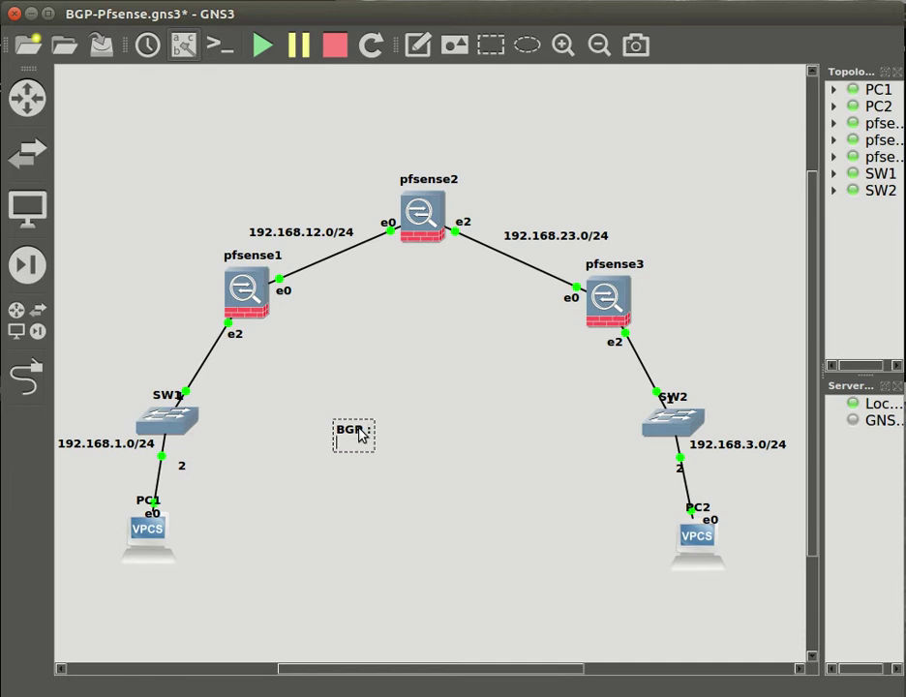
pyautogui.write('Router')
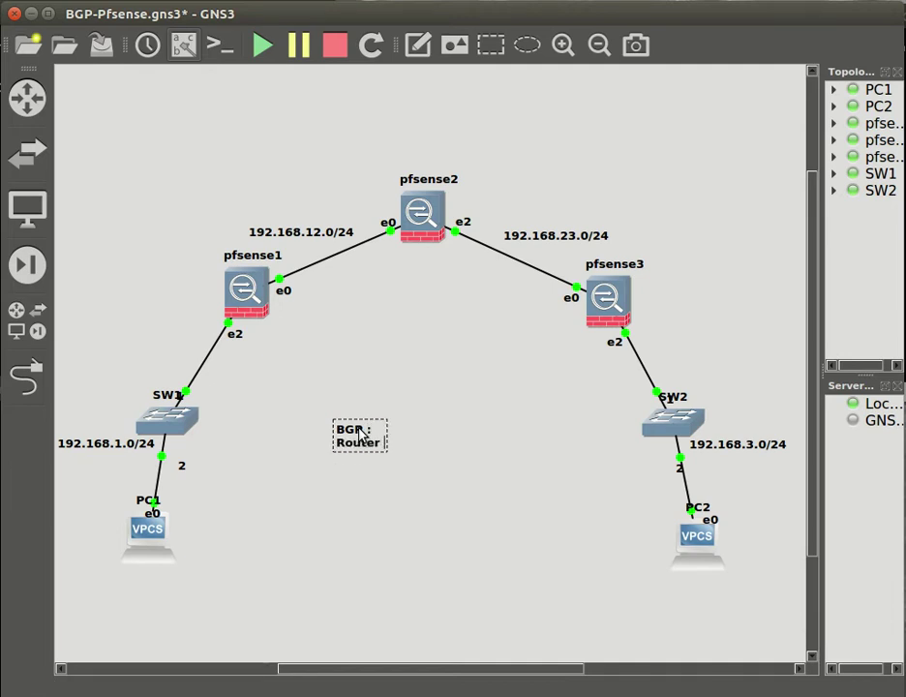
pyautogui.write(' ID')
pyautogui.press('Return')
pyautogui.write('Nig')
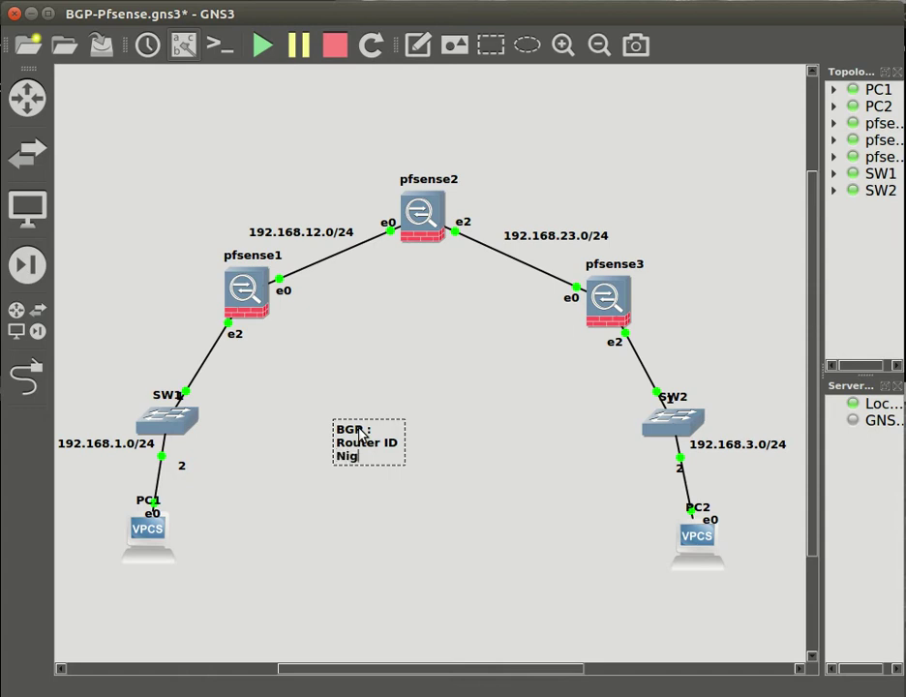
pyautogui.write('hbores')
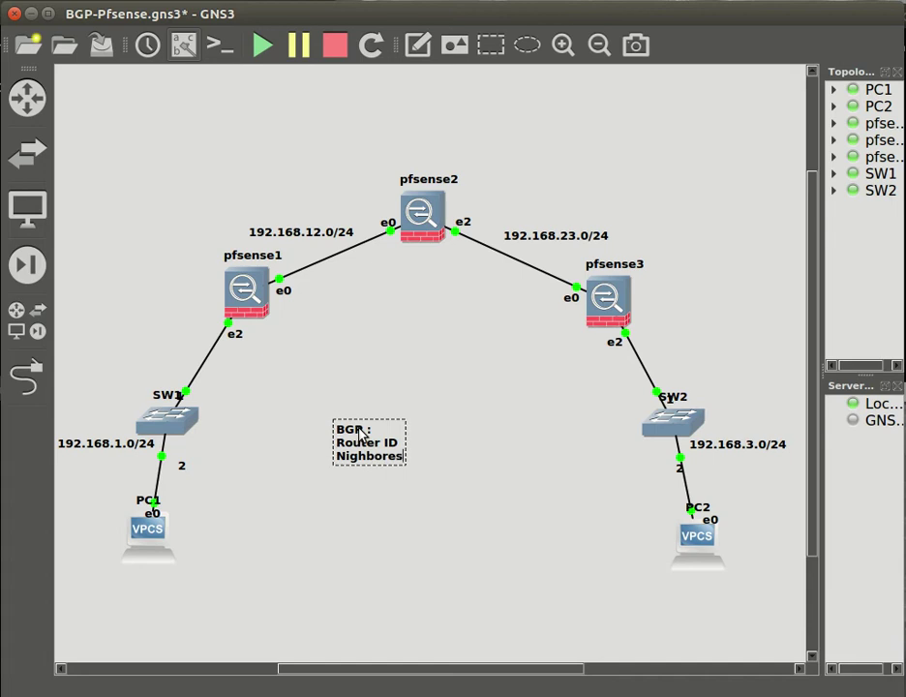
# Add the lines "AS Number" and "Networks" to the end of the BGP note.
pyautogui.press('Return')
pyautogui.write('AS Nub')
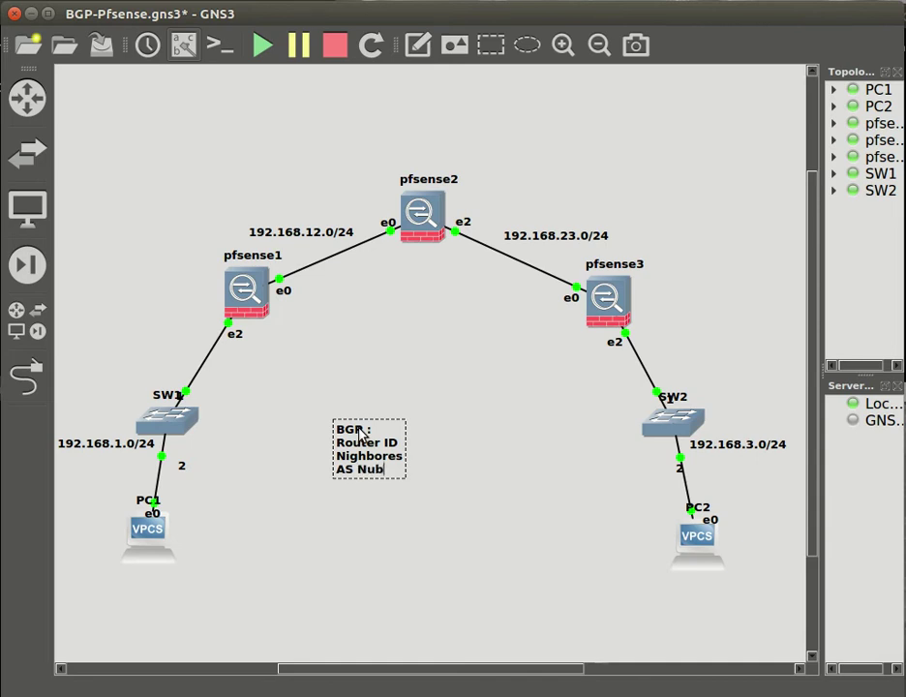
pyautogui.press('BackSpace')
pyautogui.write('mber')
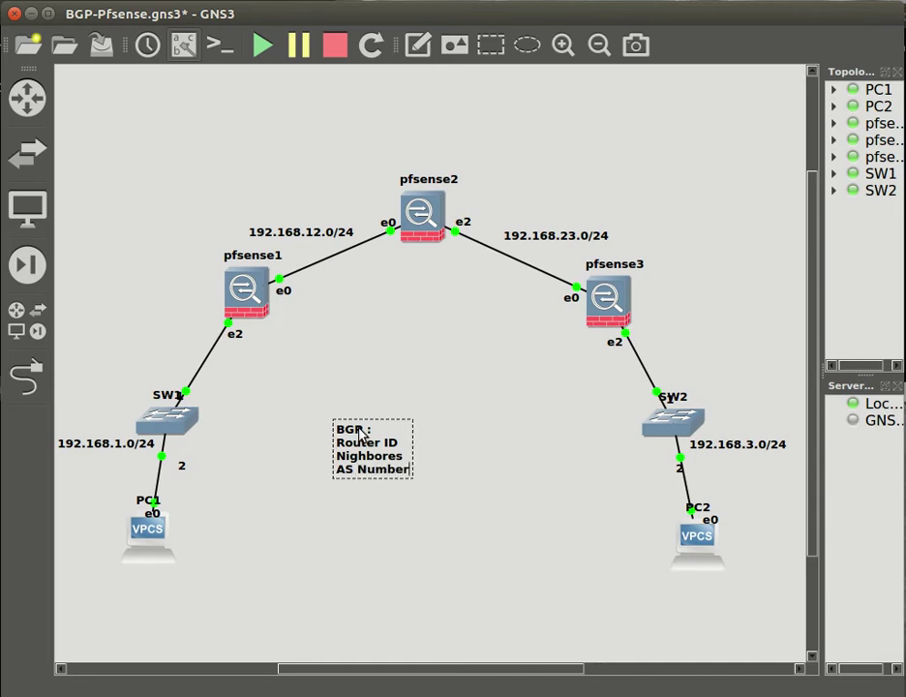
pyautogui.press('Return')
pyautogui.write('Networks')
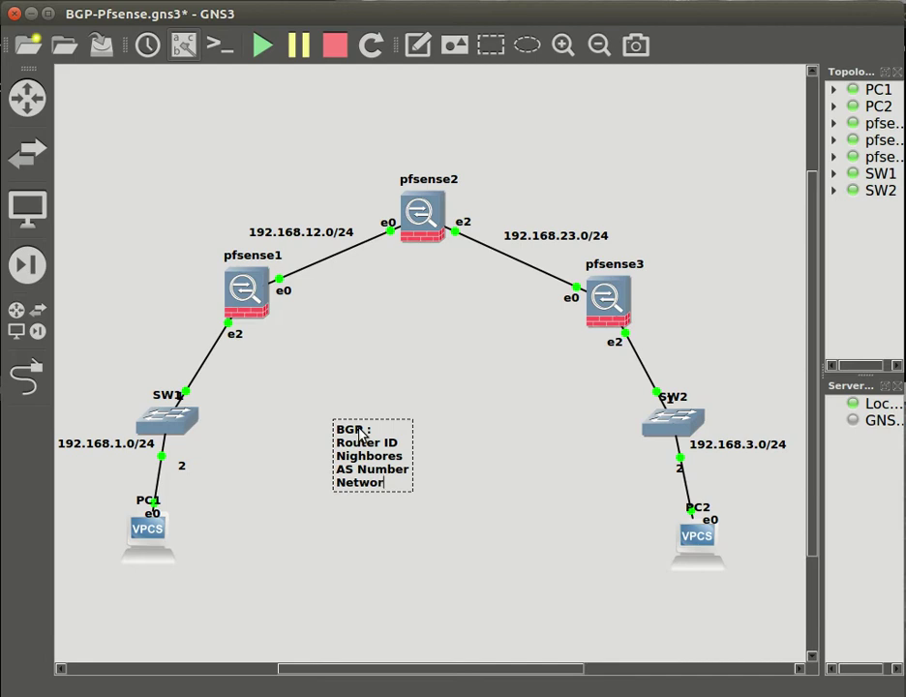
pyautogui.click(342, 376)
# Shift the BGP note slightly to the right so it sits below pfsense2, midway between the switches.
pyautogui.click(456, 423)
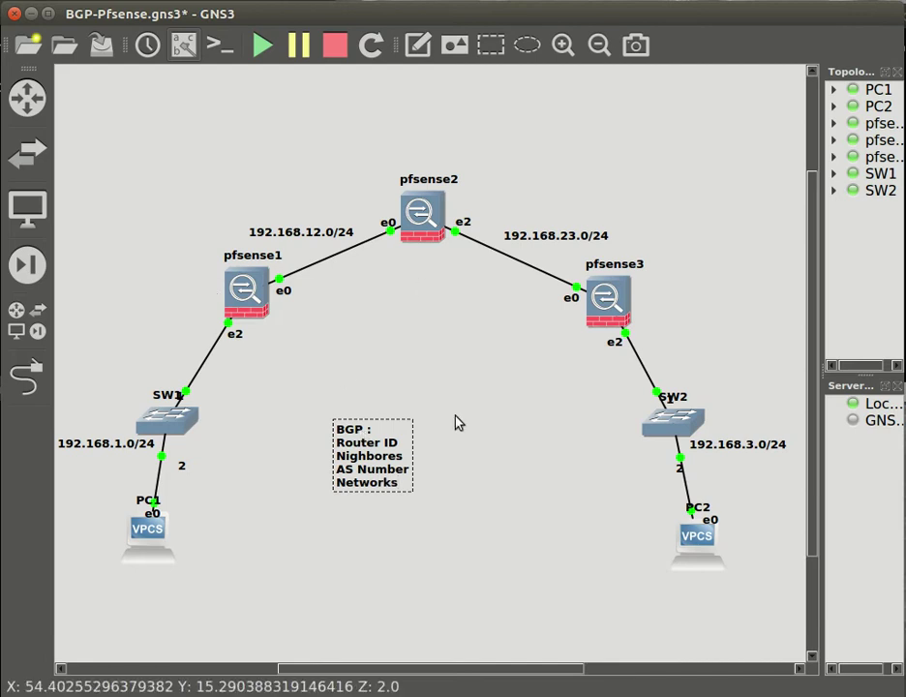
pyautogui.moveTo(392, 475)
pyautogui.mouseDown()
pyautogui.moveTo(490, 477)
pyautogui.moveTo(440, 480)
pyautogui.mouseUp()
pyautogui.click(443, 366)
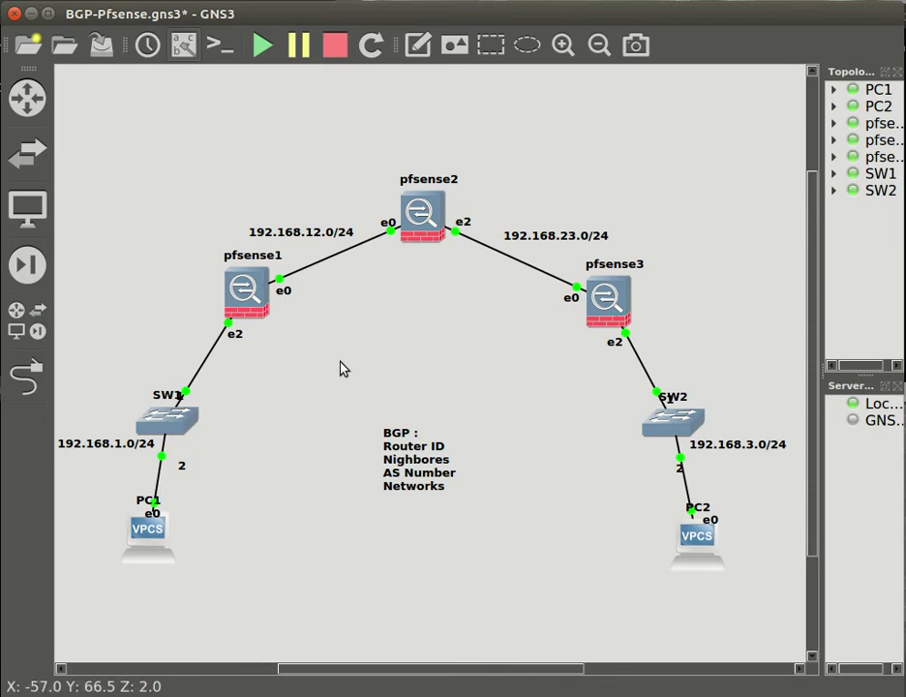
# Add a text note reading "AS 5001" to the topology, just below and beside pfsense1.
pyautogui.click(417, 44)
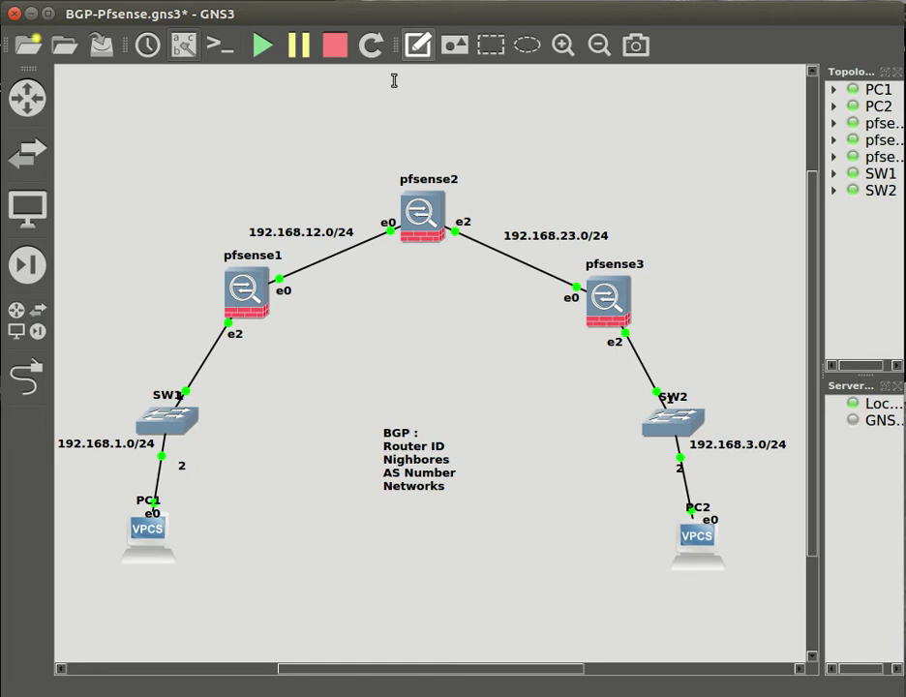
pyautogui.click(273, 346)
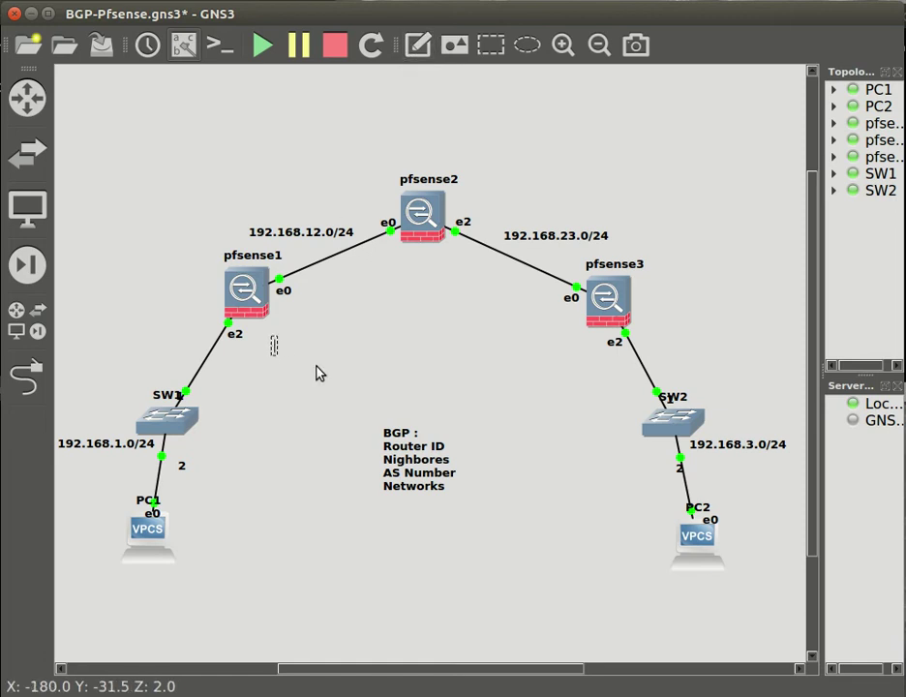
pyautogui.write('AS 500')
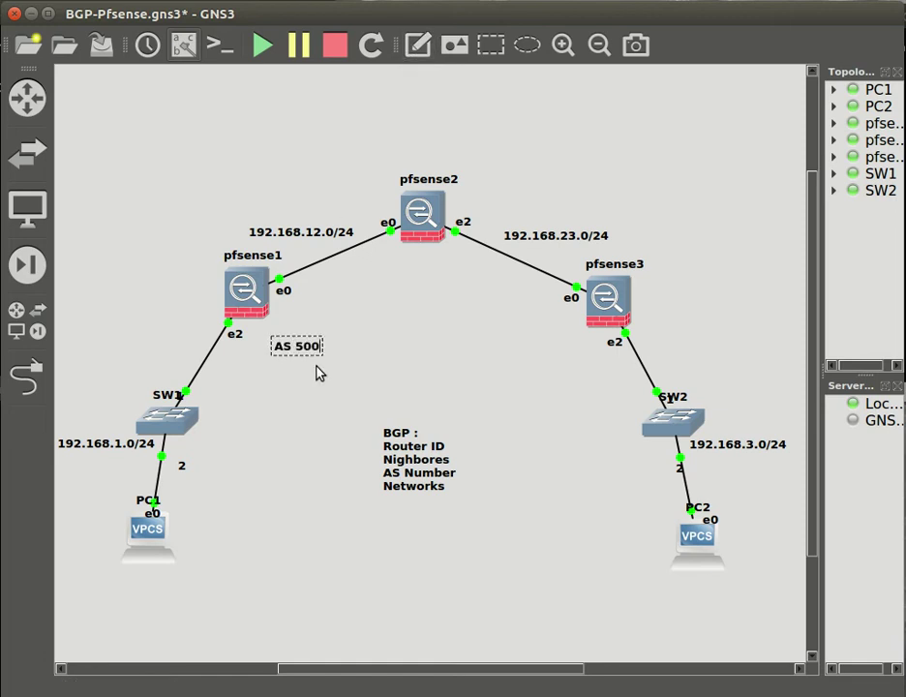
pyautogui.write('1')
pyautogui.click(319, 373)
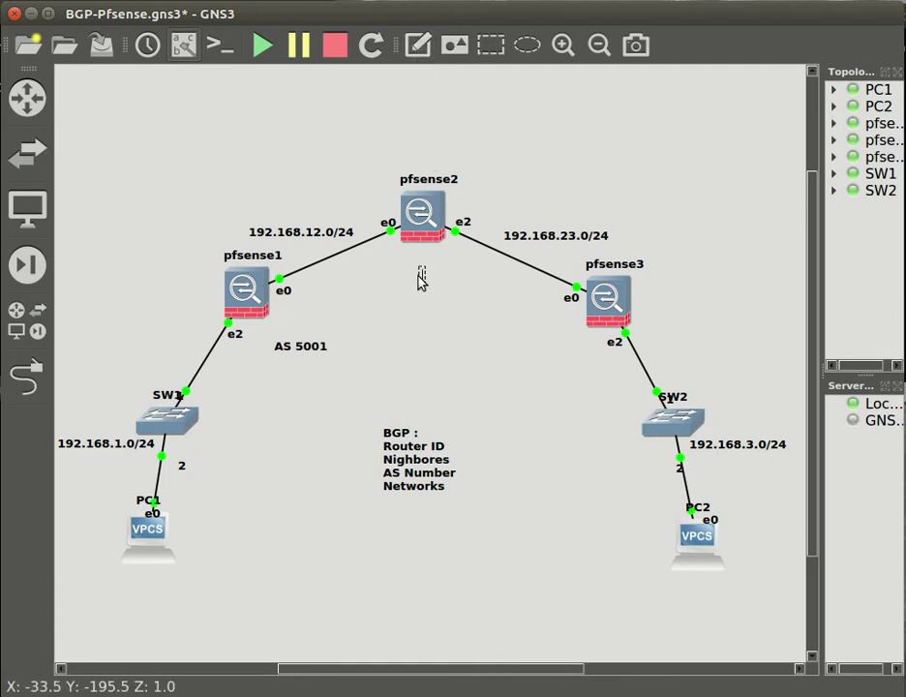
# Add a text note reading "AS 5002" to the topology below pfsense2.
pyautogui.write('AS')
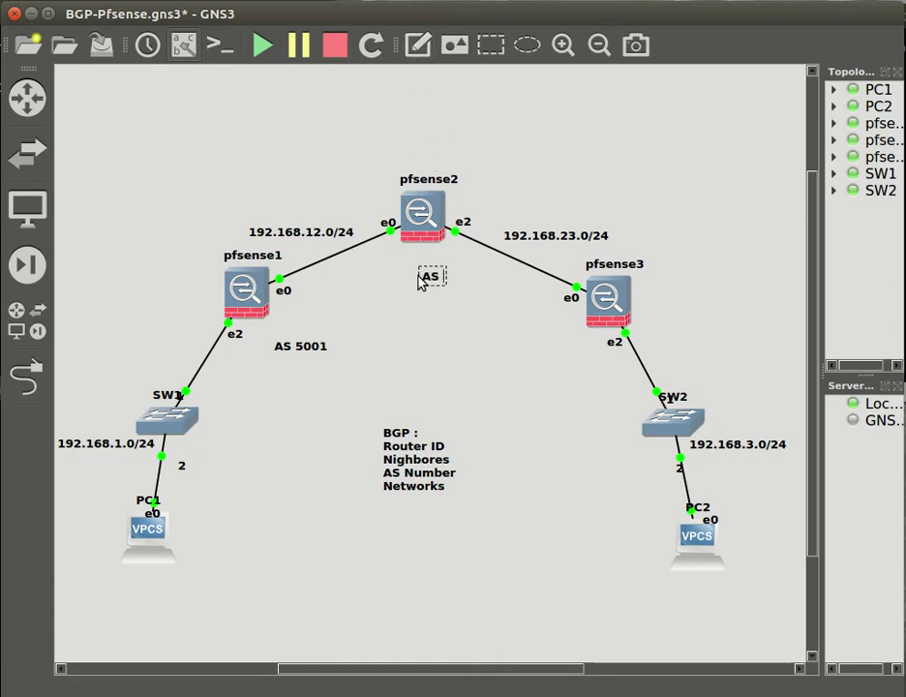
pyautogui.write(' 5002')
pyautogui.click(461, 346)
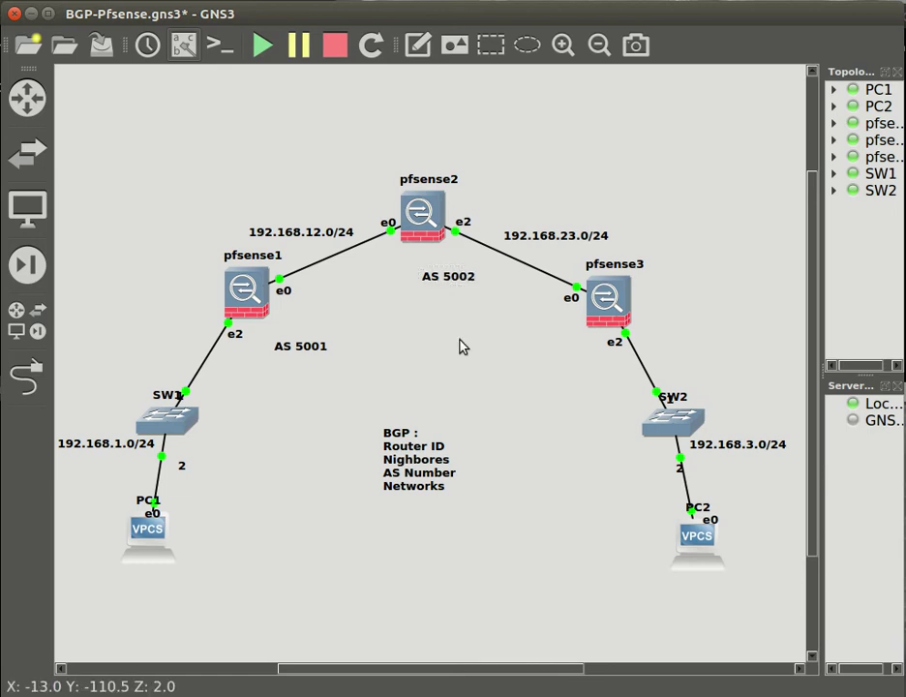
# Add a text note reading "AS 5003" in the open area between the BGP note and SW2.
pyautogui.click(421, 48)
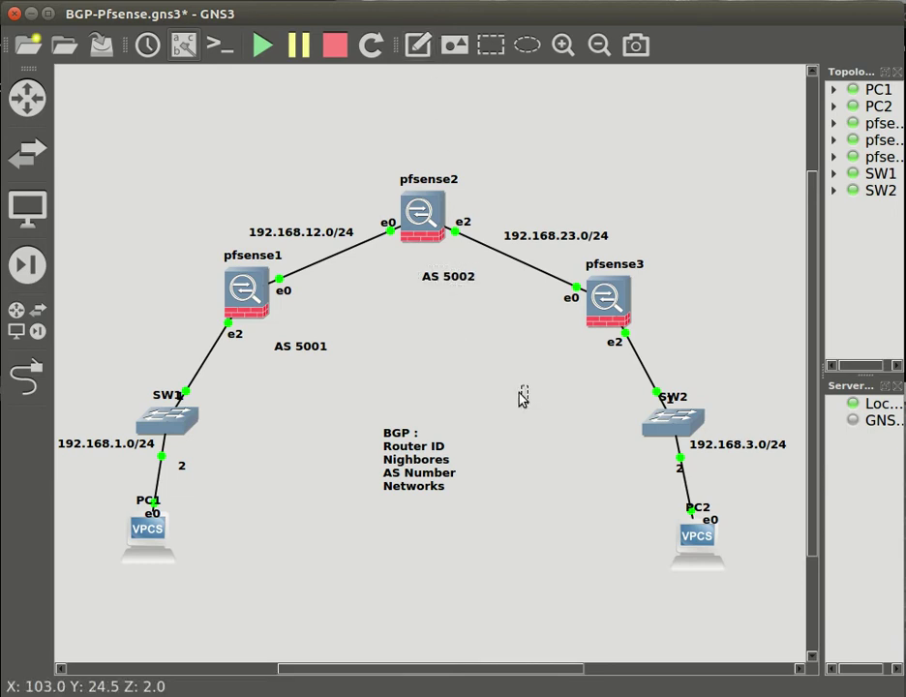
pyautogui.click(522, 397)
pyautogui.write('AS 5')
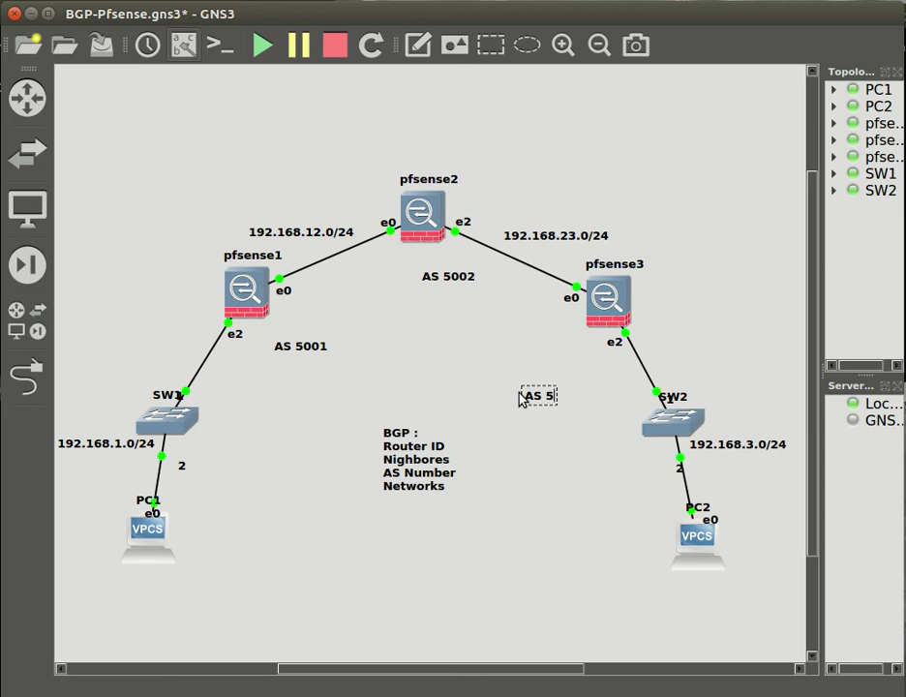
pyautogui.write('003')
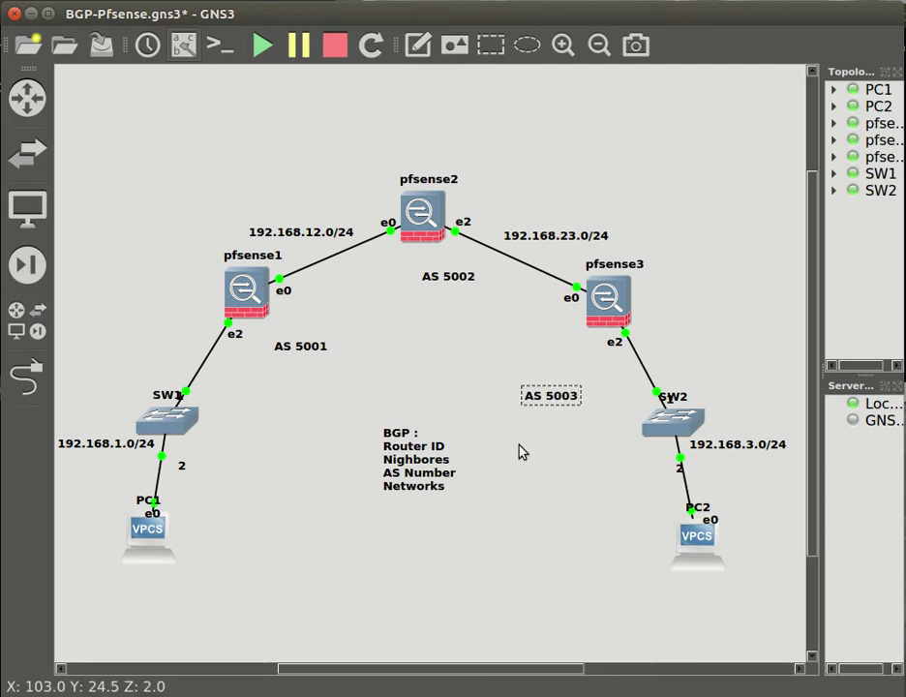
# Reposition the three AS notes so AS 5003 sits beside pfsense3, AS 5002 directly under pfsense2 and AS 5001 beside pfsense1.
pyautogui.click(553, 409)
pyautogui.moveTo(553, 408); pyautogui.dragTo(675, 319)
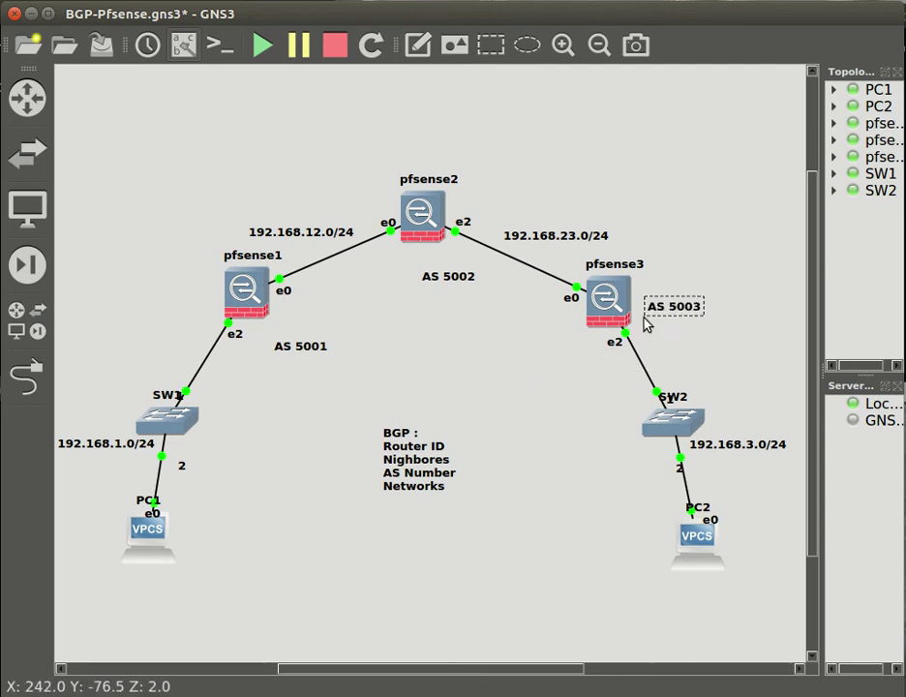
pyautogui.moveTo(464, 282); pyautogui.dragTo(444, 270)
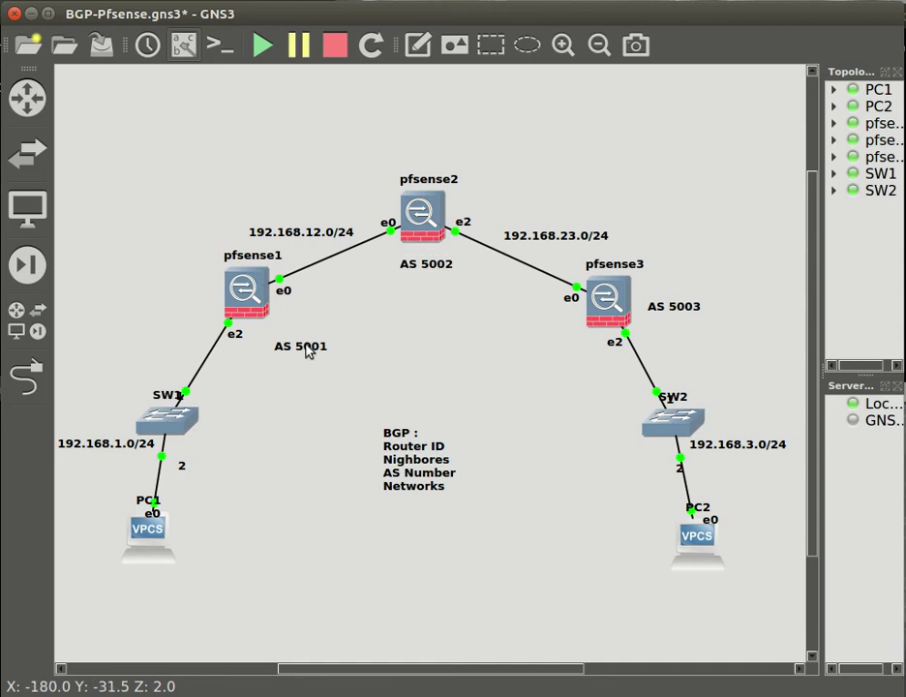
pyautogui.moveTo(308, 350); pyautogui.dragTo(197, 303)
pyautogui.click(364, 351)
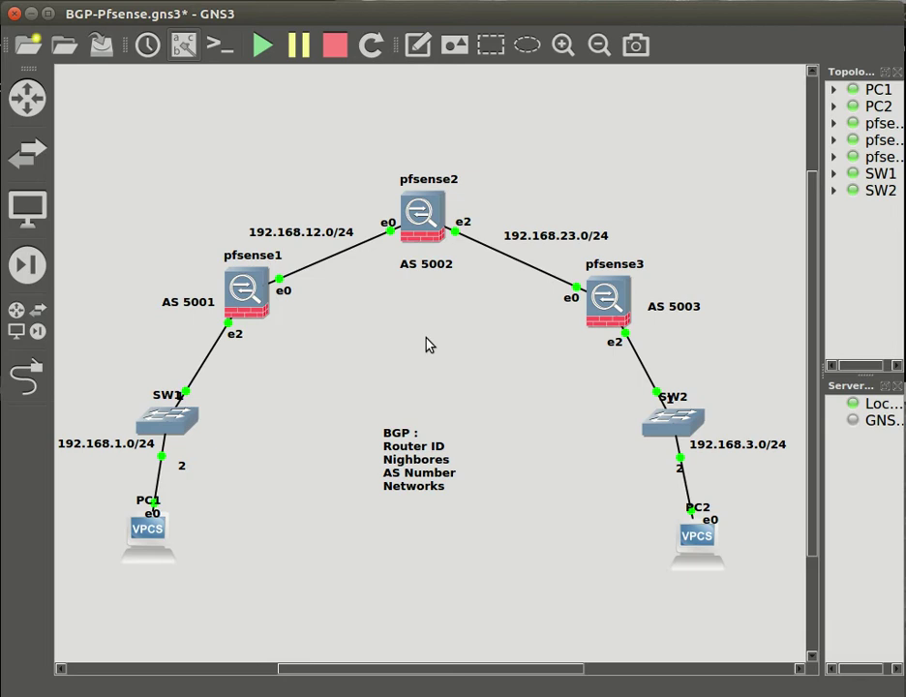
# Switch to Firefox and open the OpenBGPD service settings on pfSense1.
pyautogui.hotkey('alt', 'Tab')
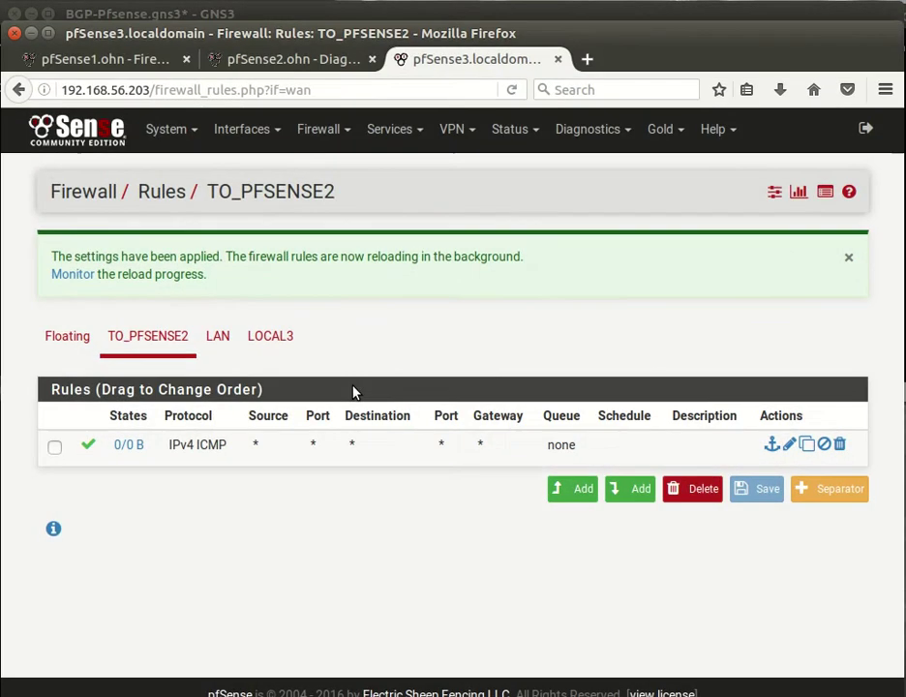
pyautogui.click(104, 60)
pyautogui.click(346, 134)
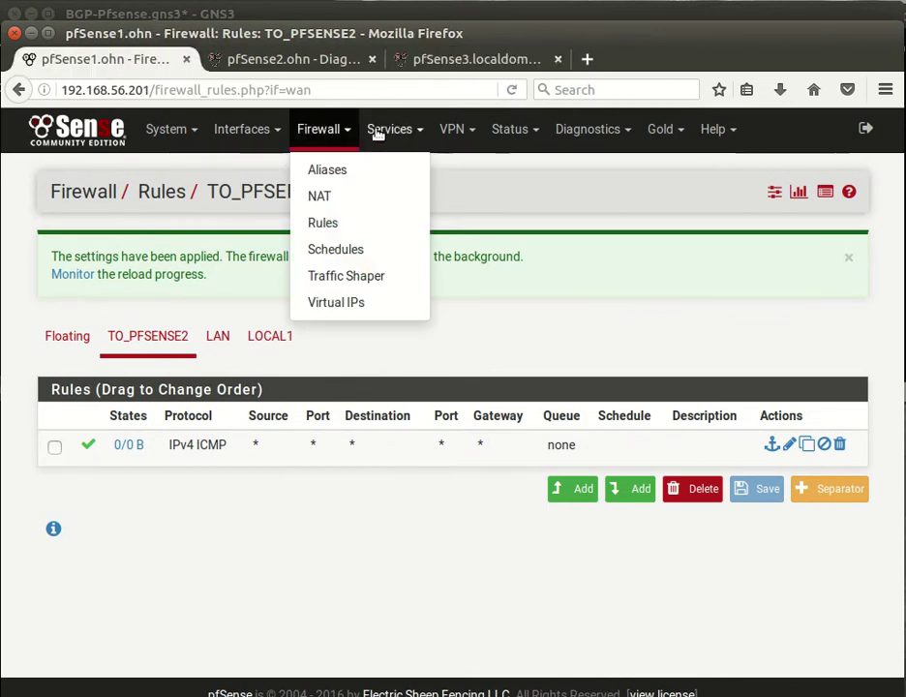
pyautogui.click(387, 133)
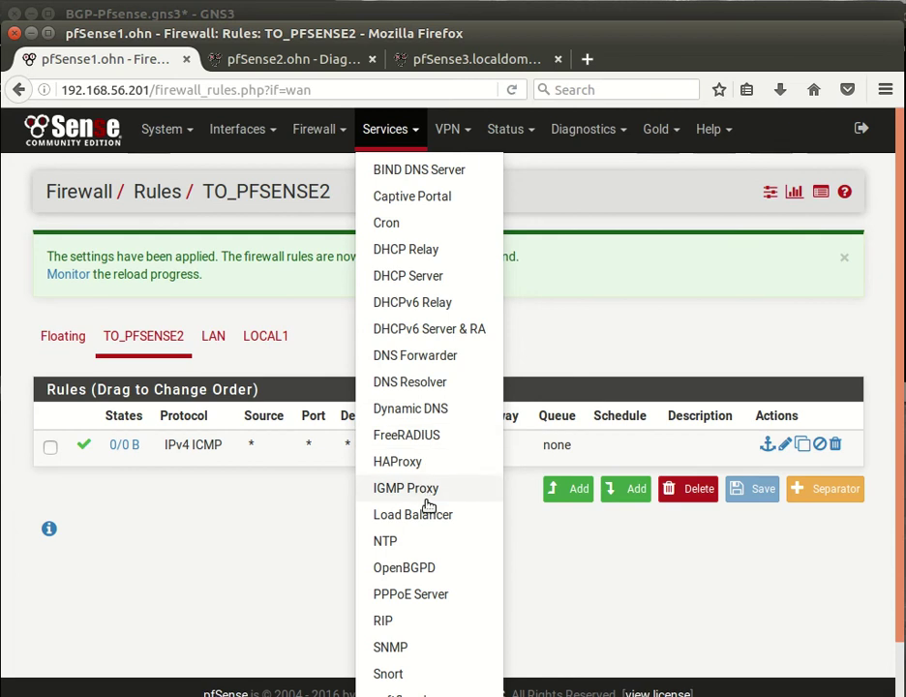
pyautogui.click(416, 568)
# Open the OpenBGPD service settings on pfSense2 and pfSense3 as well.
pyautogui.click(266, 60)
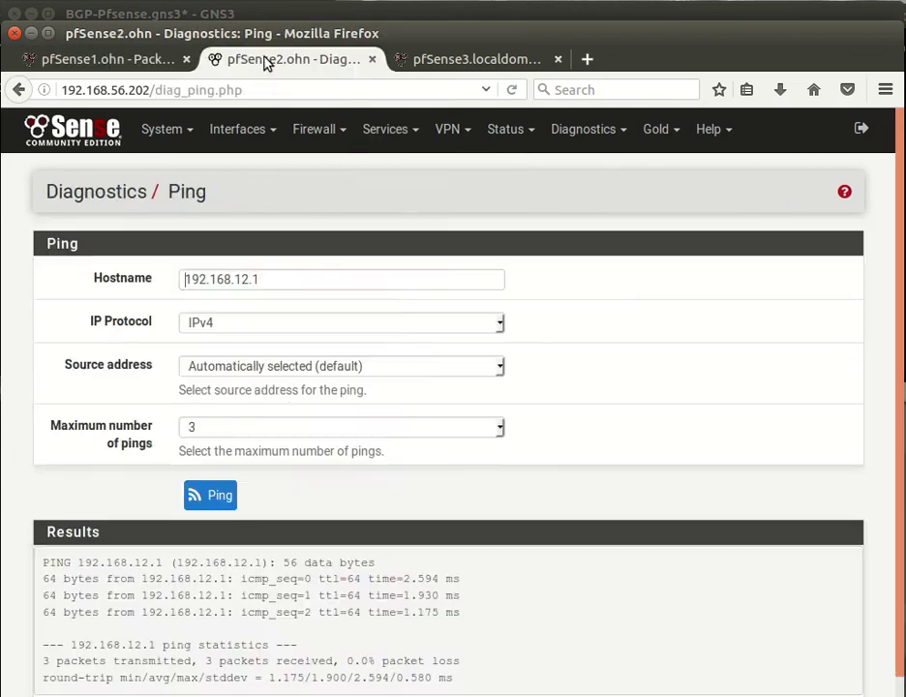
pyautogui.click(404, 139)
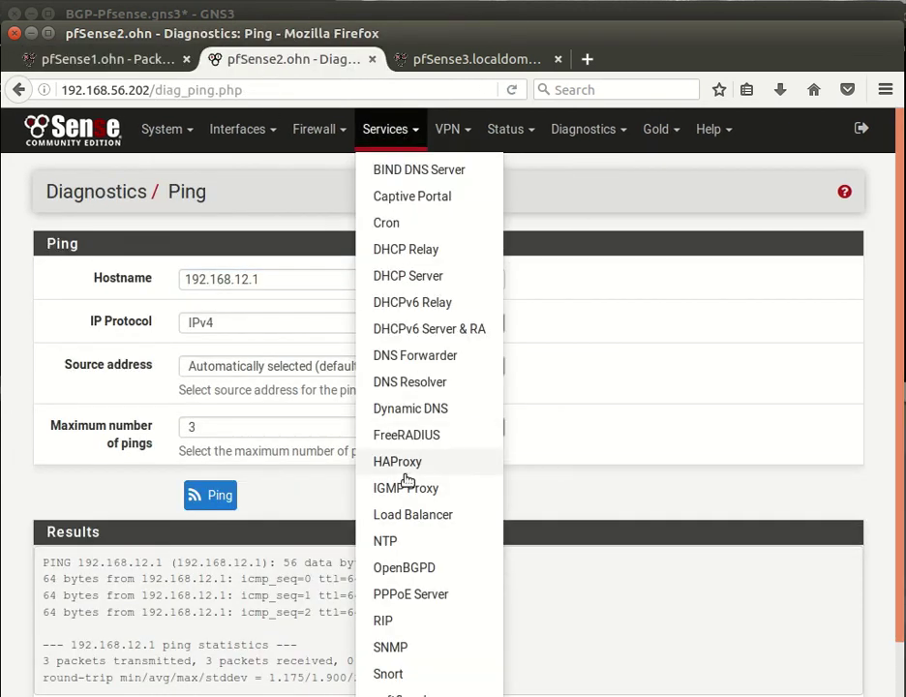
pyautogui.click(414, 567)
pyautogui.click(449, 60)
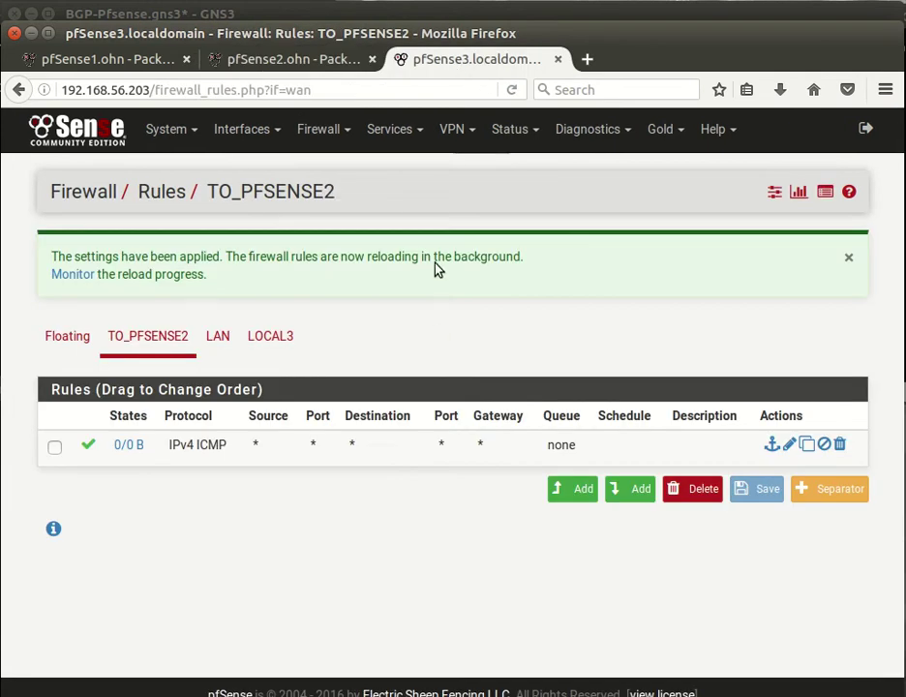
pyautogui.click(396, 132)
pyautogui.click(419, 571)
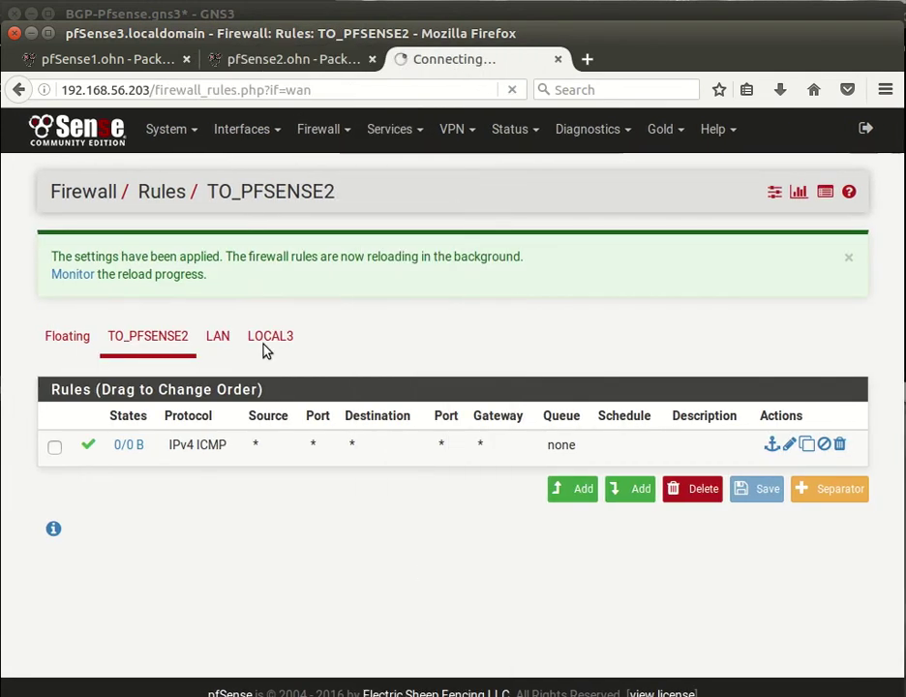
# In pfSense1's OpenBGPD settings, set the Autonomous Systems number to 5001 and the holdtime to 30.
pyautogui.click(92, 59)
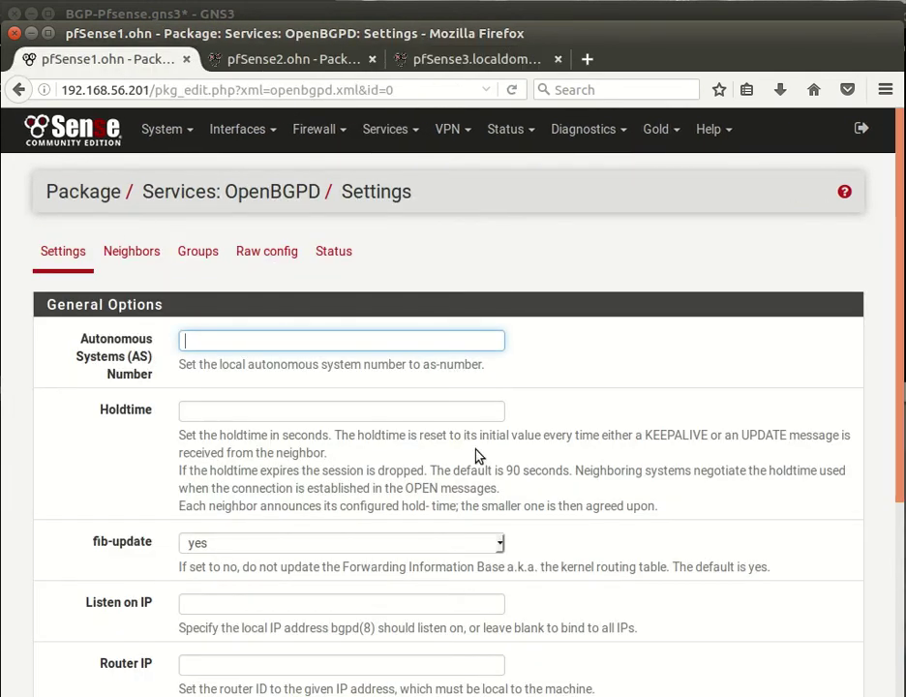
pyautogui.click(219, 341)
pyautogui.click(223, 368)
pyautogui.scroll(-3, 185, 408)
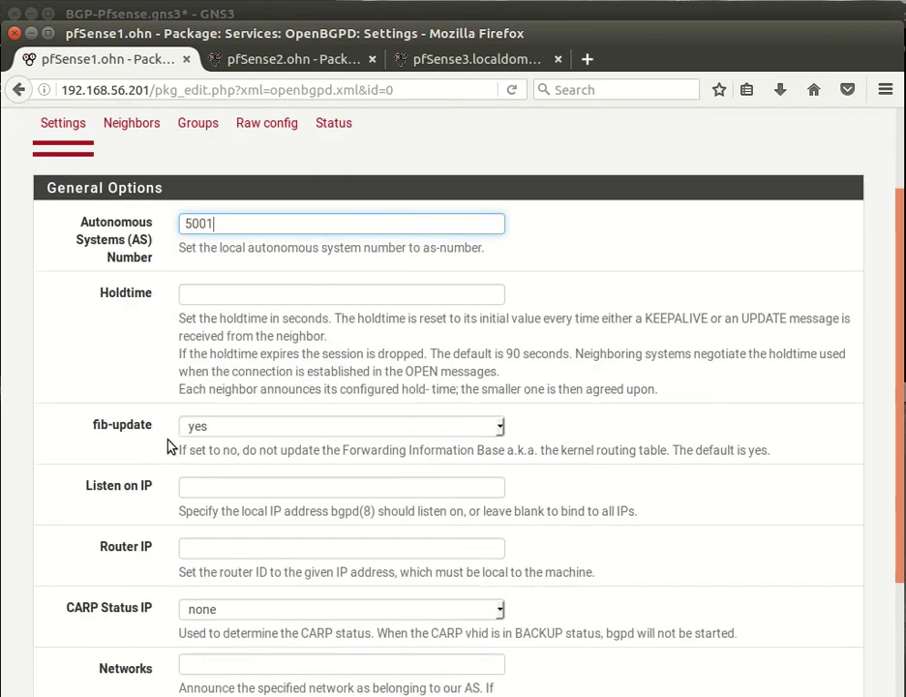
pyautogui.click(205, 270)
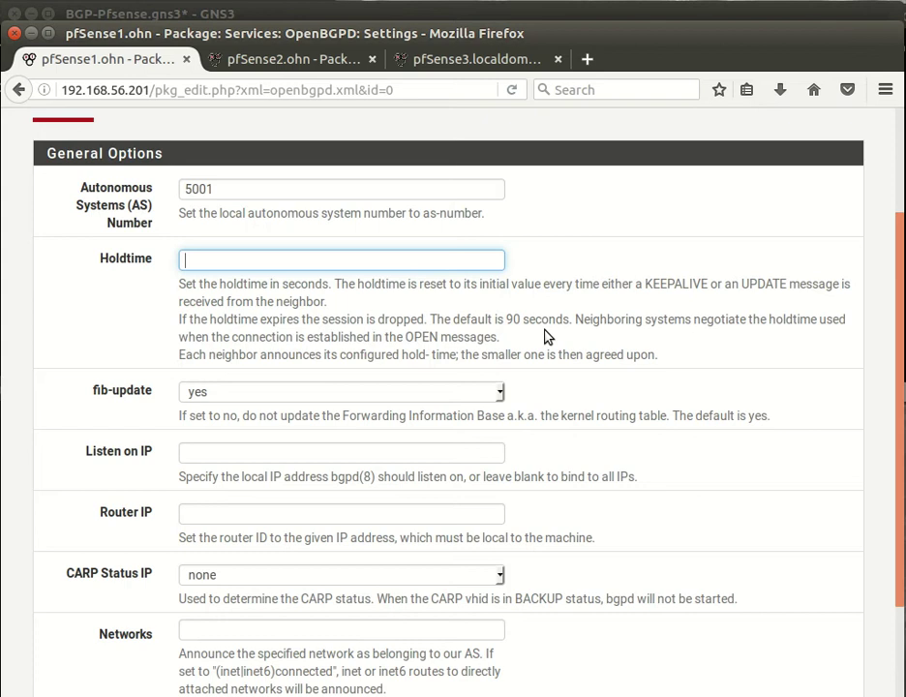
pyautogui.write('30')
# Leave Listen on IP blank and set pfSense1's Router IP to 192.168.12.1.
pyautogui.scroll(-2, 273, 420)
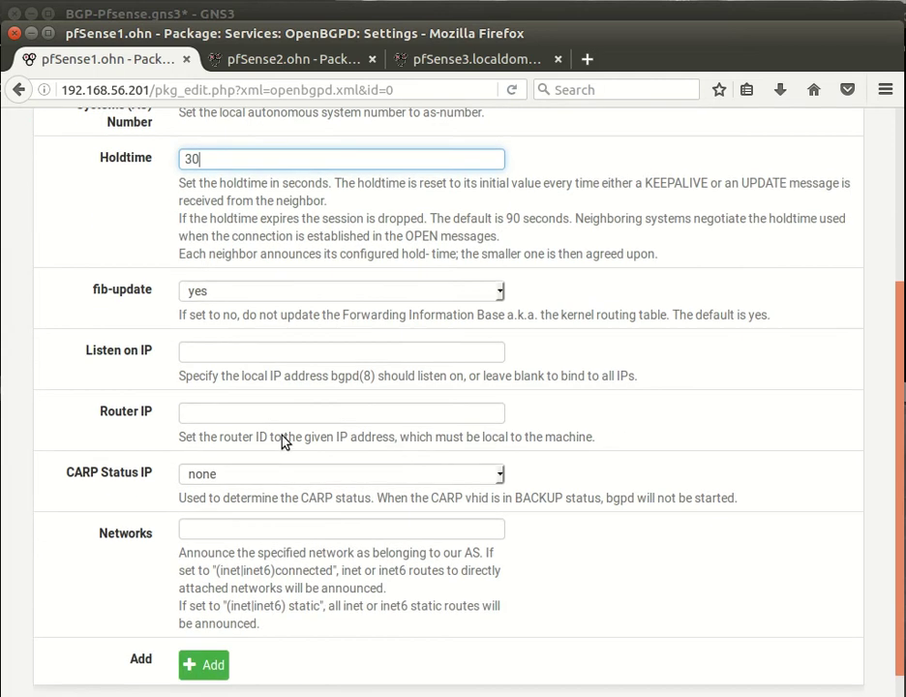
pyautogui.click(223, 354)
pyautogui.click(120, 378)
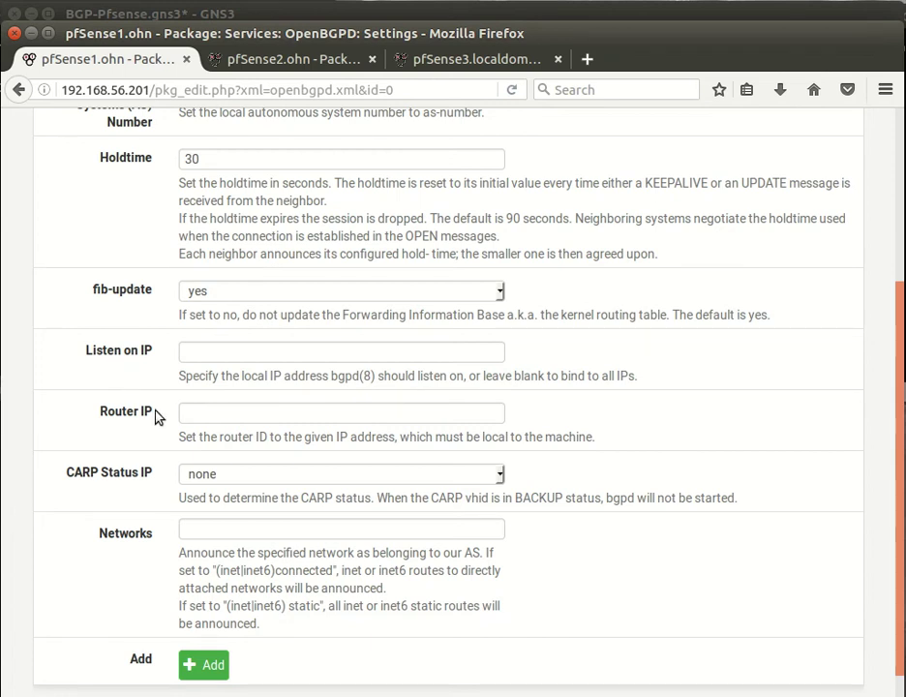
pyautogui.click(367, 415)
pyautogui.click(367, 415)
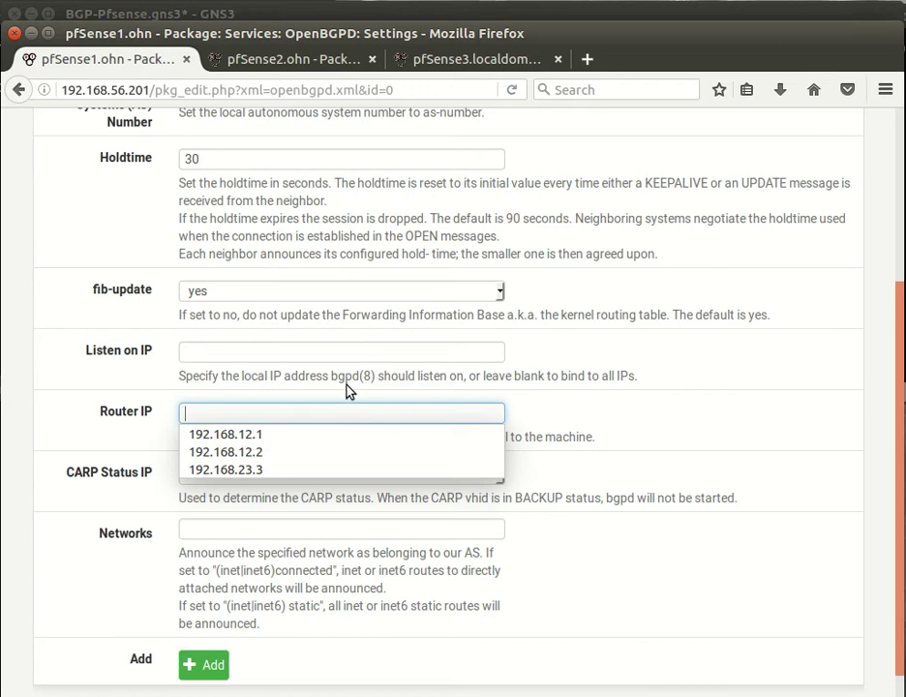
pyautogui.click(315, 434)
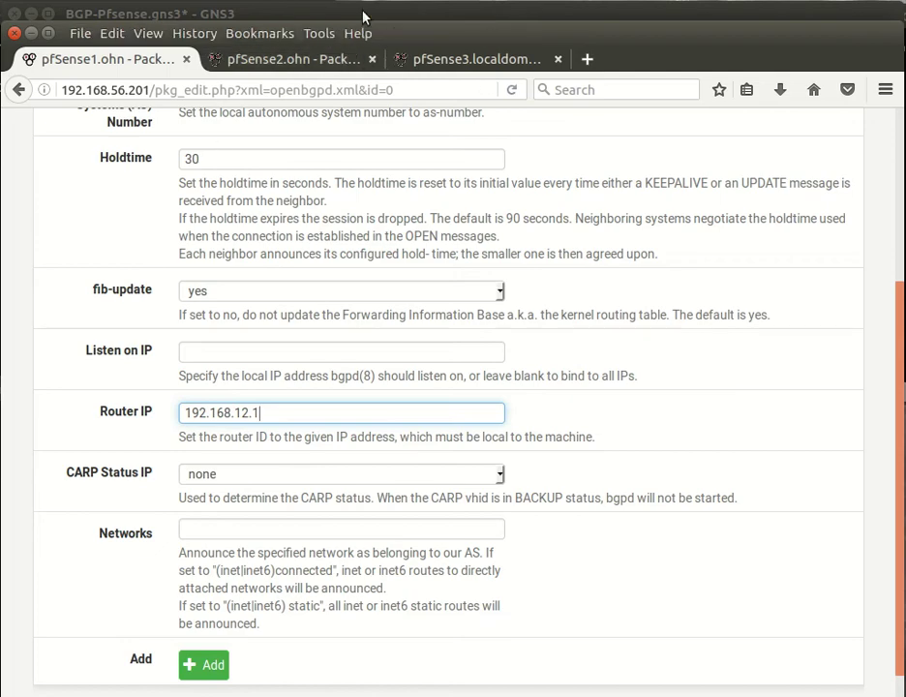
# Check the GNS3 topology, add 192.168.1.0/24 and 192.168.12.0/24 as pfSense1's announced networks, and save the OpenBGPD settings.
pyautogui.click(398, 13)
pyautogui.click(297, 407)
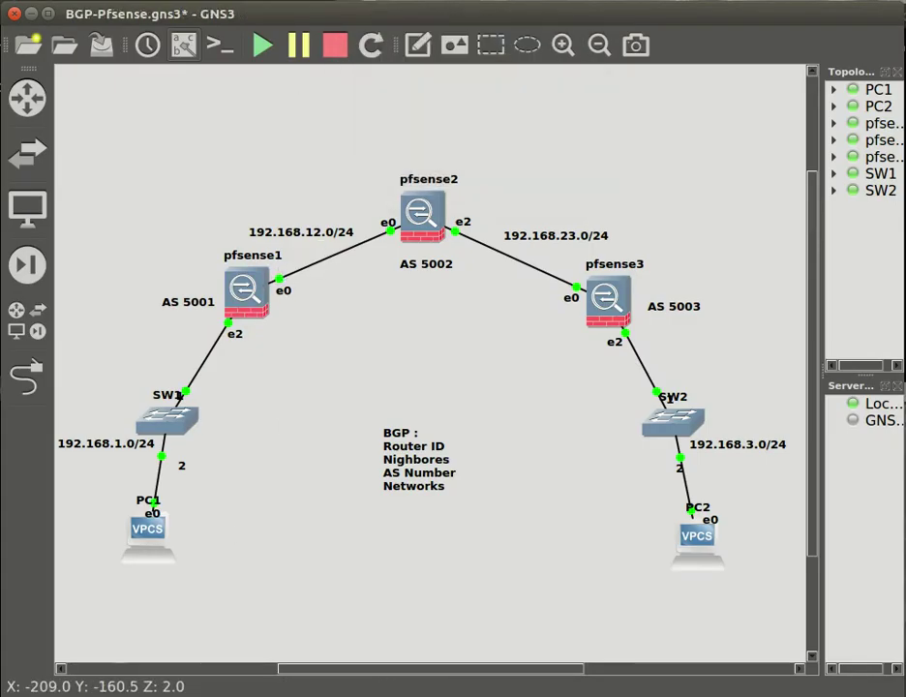
pyautogui.hotkey('alt', 'Tab')
pyautogui.scroll(-2, 260, 535)
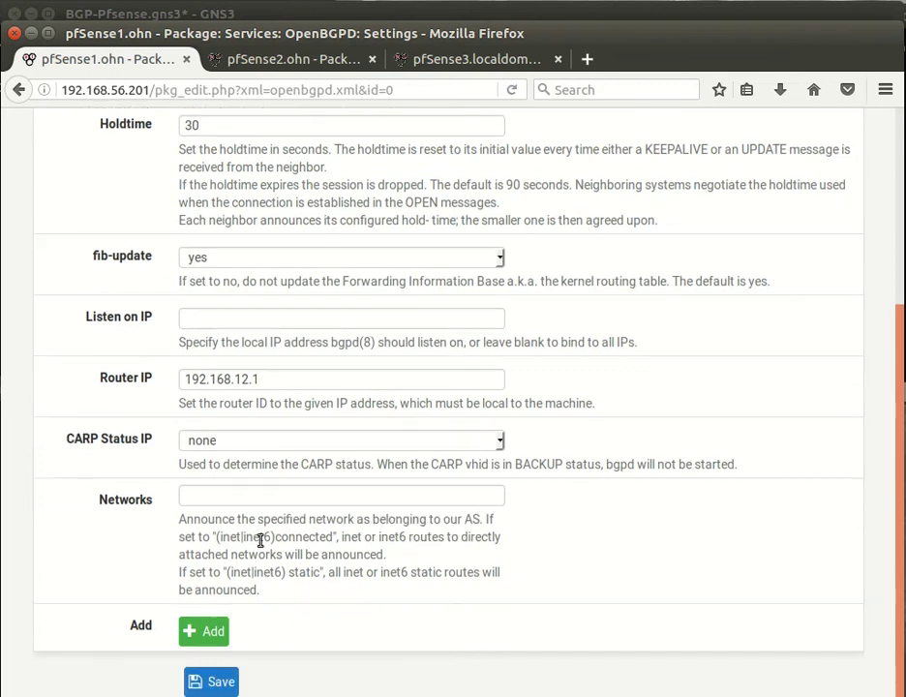
pyautogui.click(267, 451)
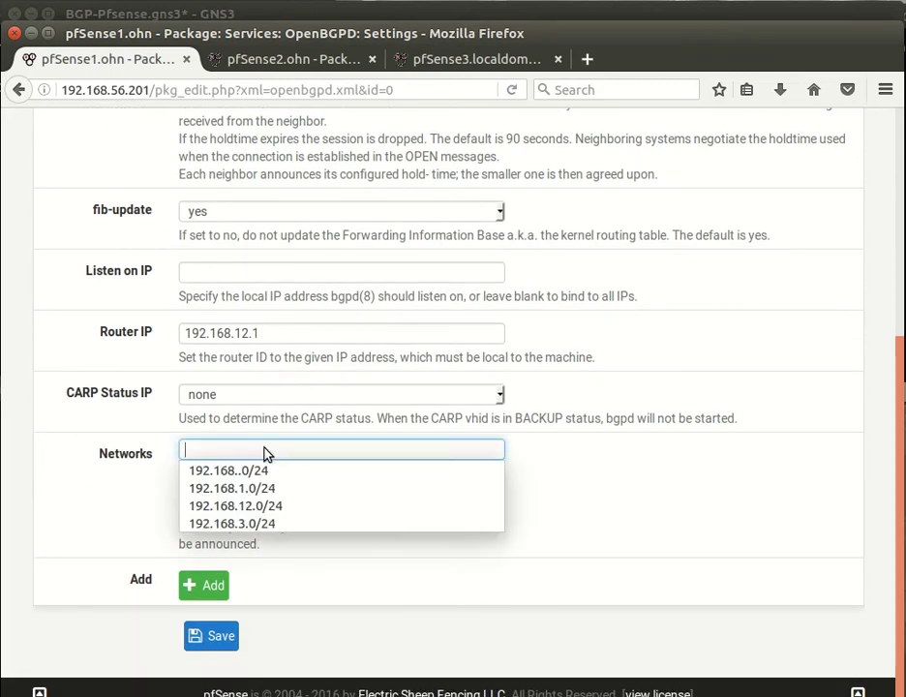
pyautogui.click(269, 495)
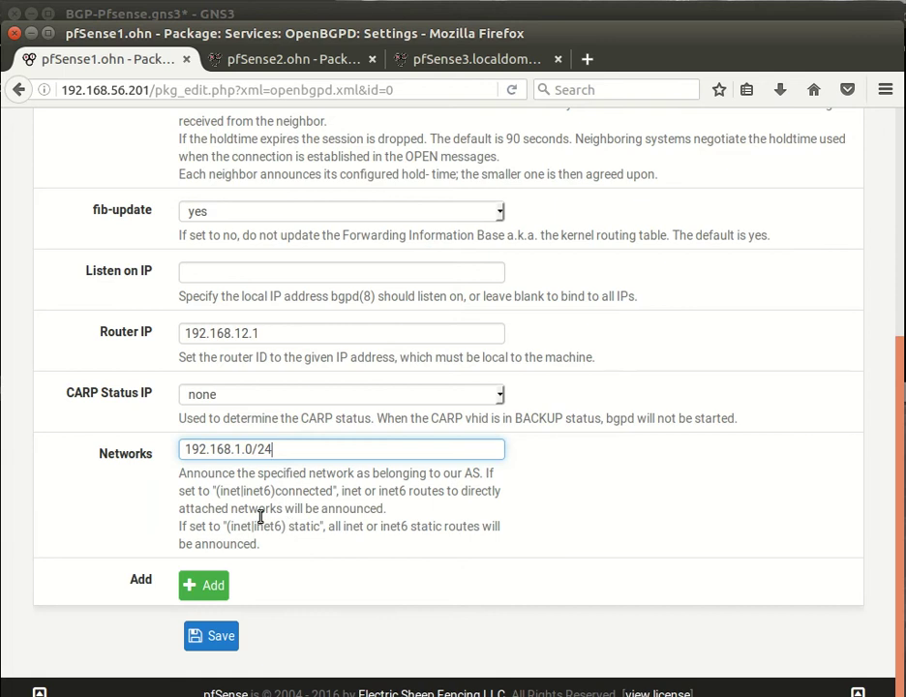
pyautogui.click(208, 584)
pyautogui.click(371, 490)
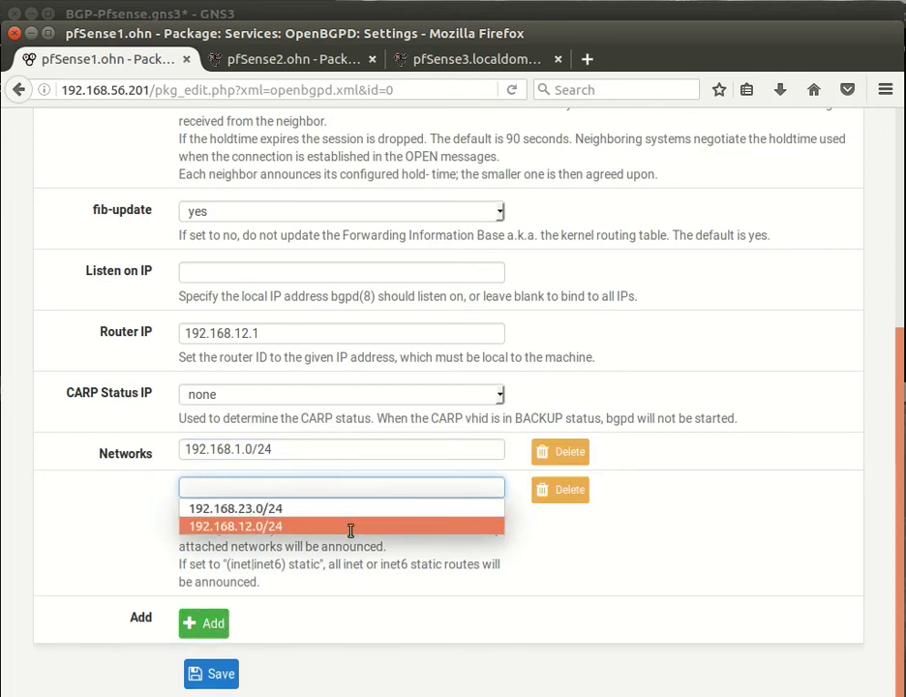
pyautogui.click(356, 526)
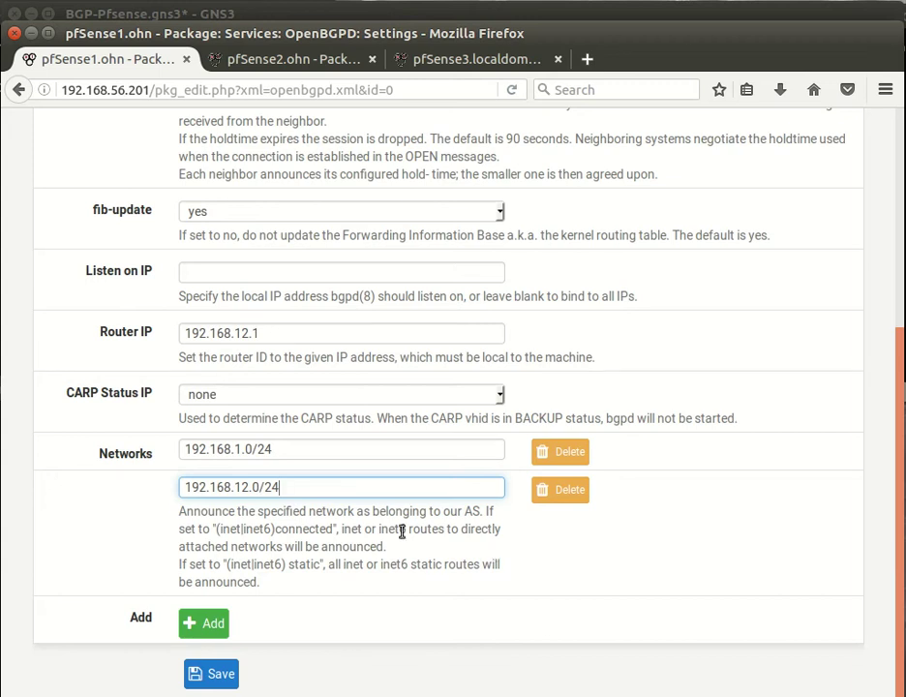
pyautogui.click(212, 674)
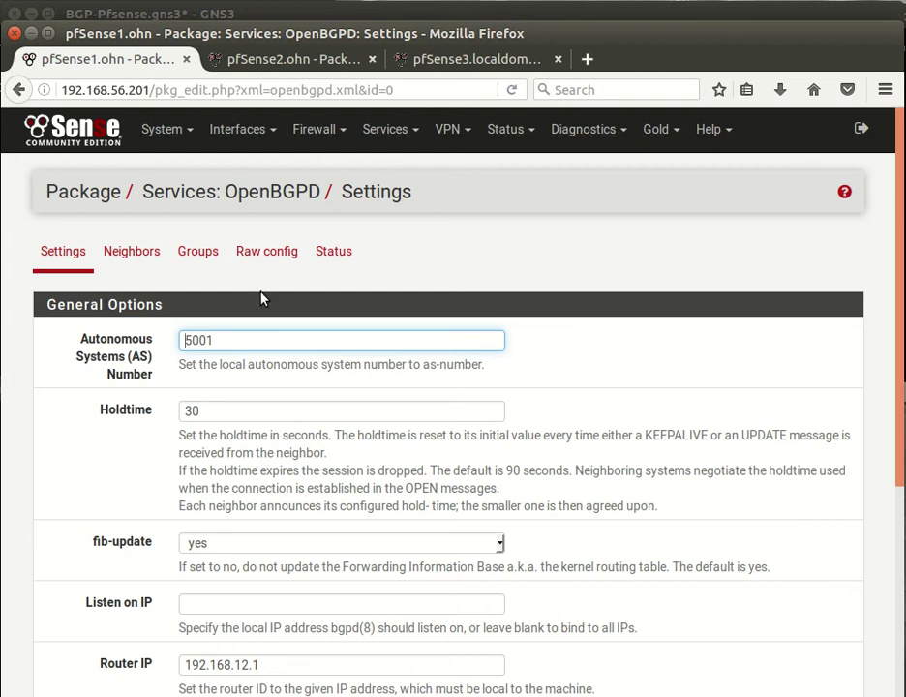
# Switch to the GNS3 topology and examine the link between pfsense1 and pfsense2.
pyautogui.click(306, 13)
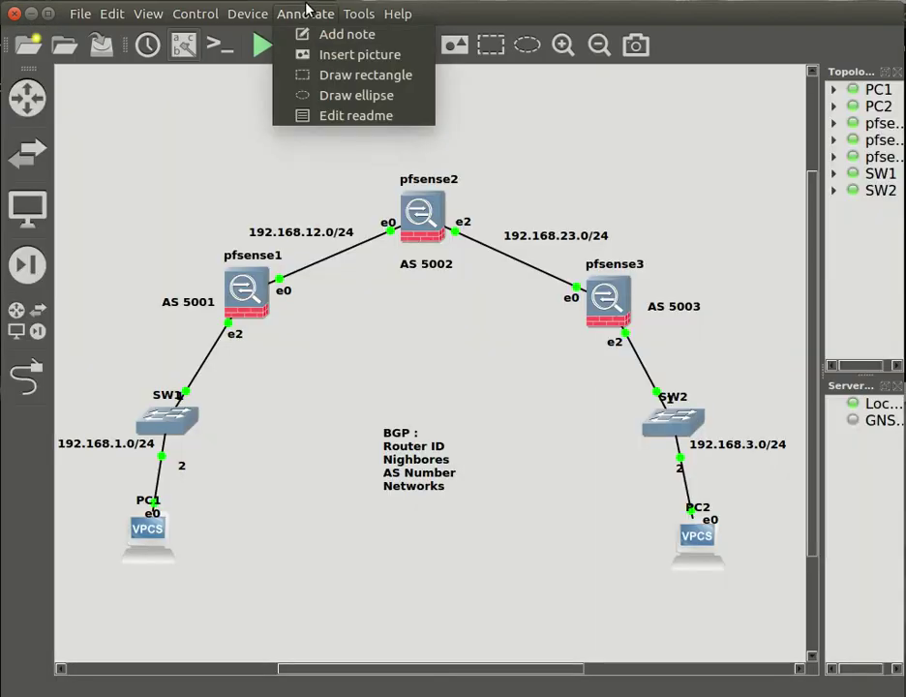
pyautogui.click(322, 413)
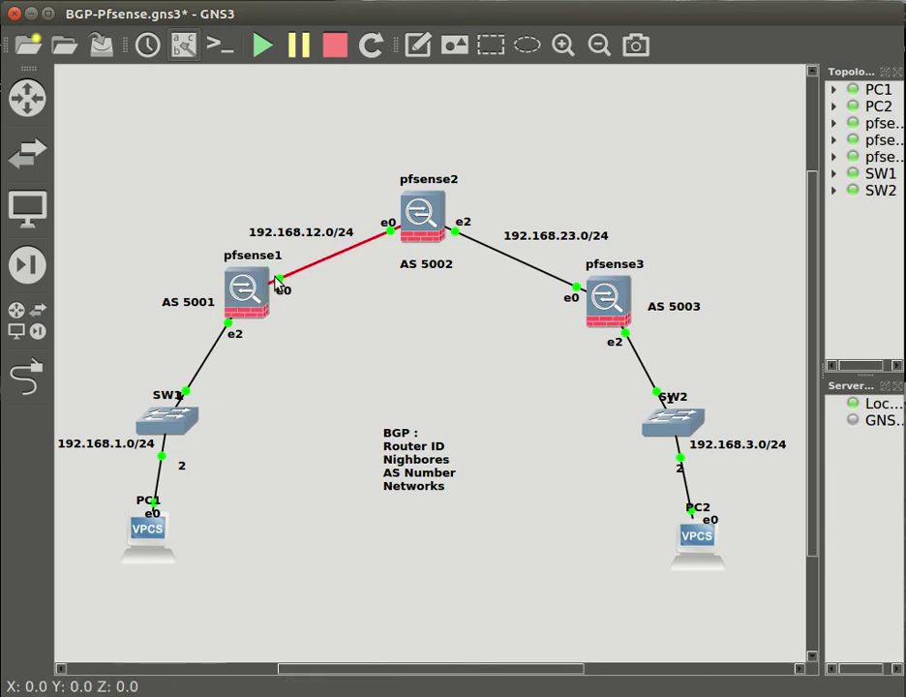
# Switch back to Firefox, view pfSense1's OpenBGPD neighbors list and return to its settings.
pyautogui.hotkey('alt', 'Tab')
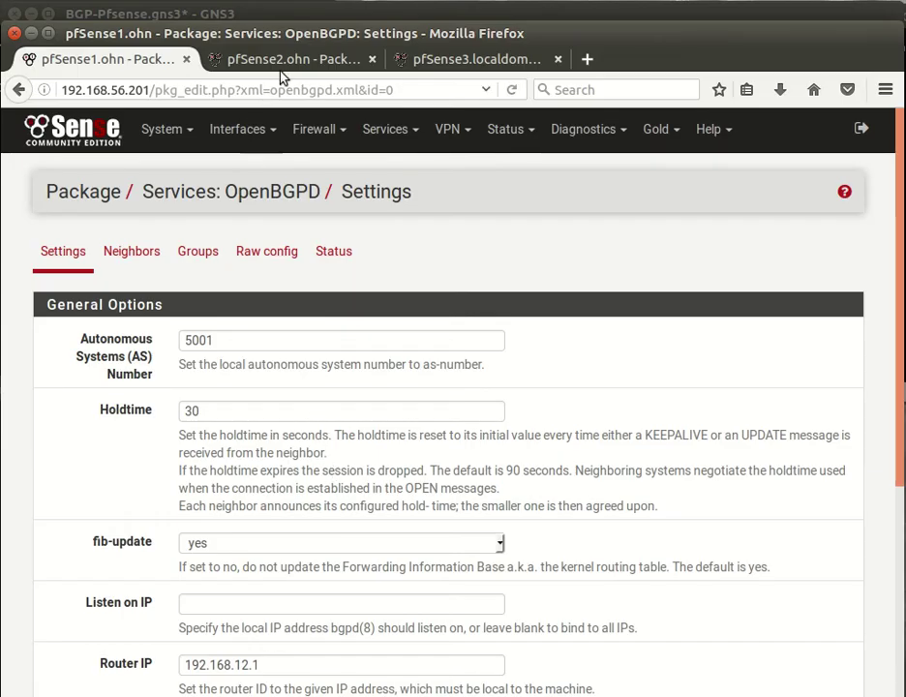
pyautogui.click(126, 258)
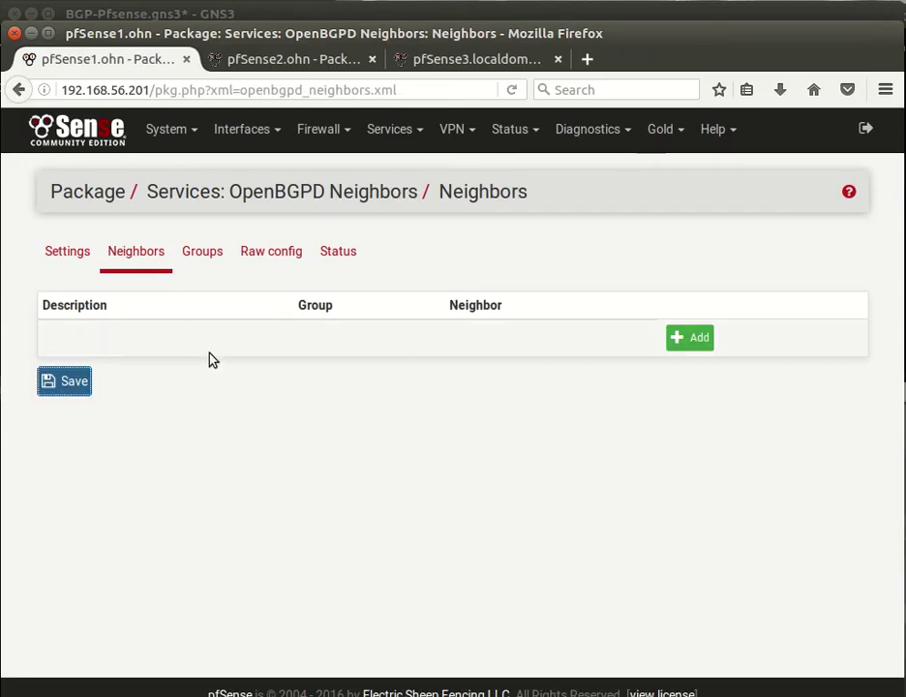
pyautogui.click(76, 257)
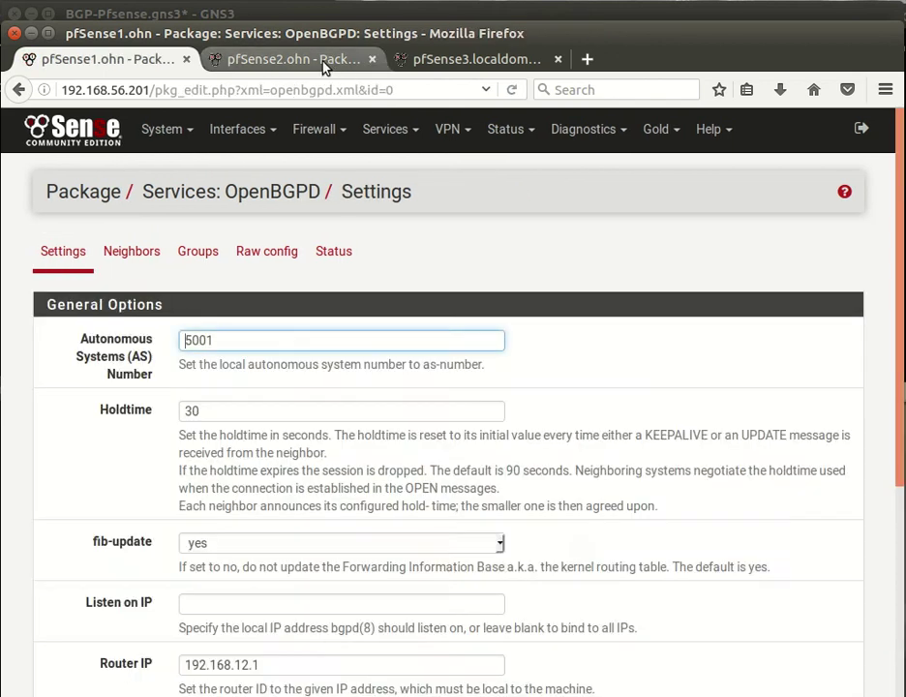
# In pfSense2's OpenBGPD settings, set the Autonomous Systems number to 5002 and the holdtime to 30.
pyautogui.click(324, 63)
pyautogui.click(207, 335)
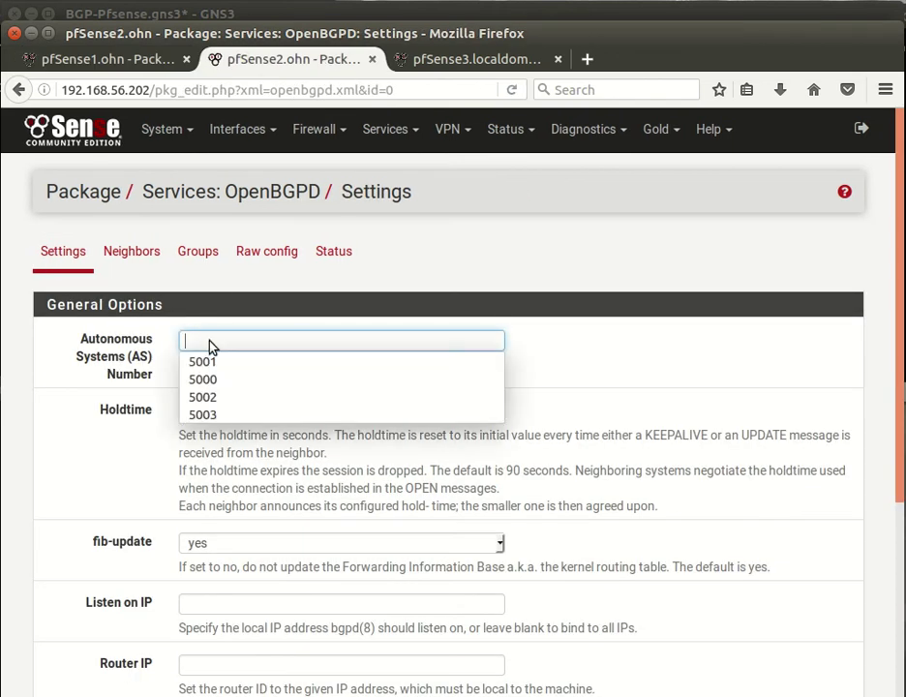
pyautogui.click(229, 397)
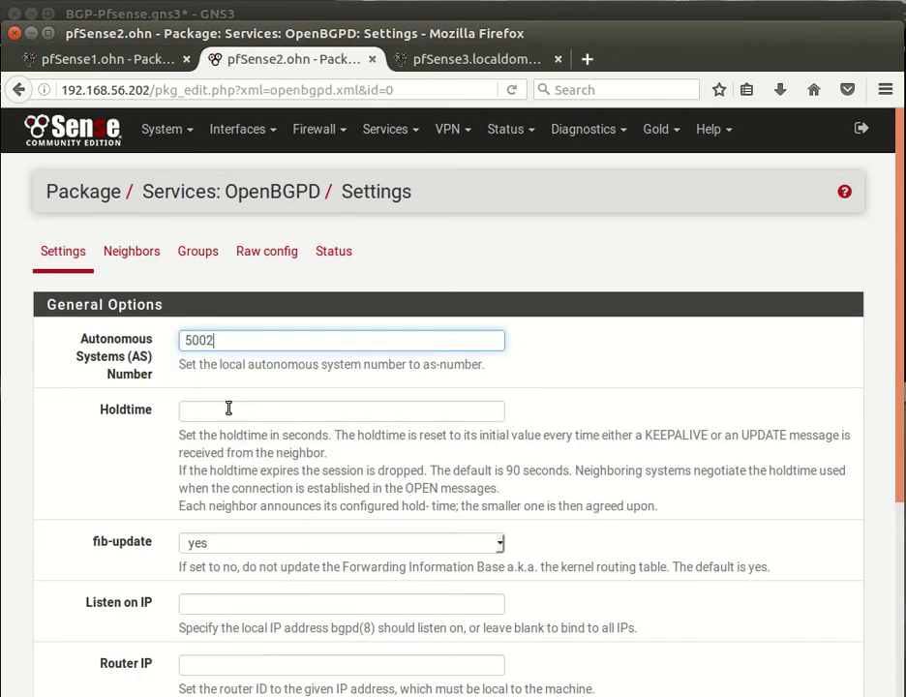
pyautogui.click(229, 412)
pyautogui.write('3')
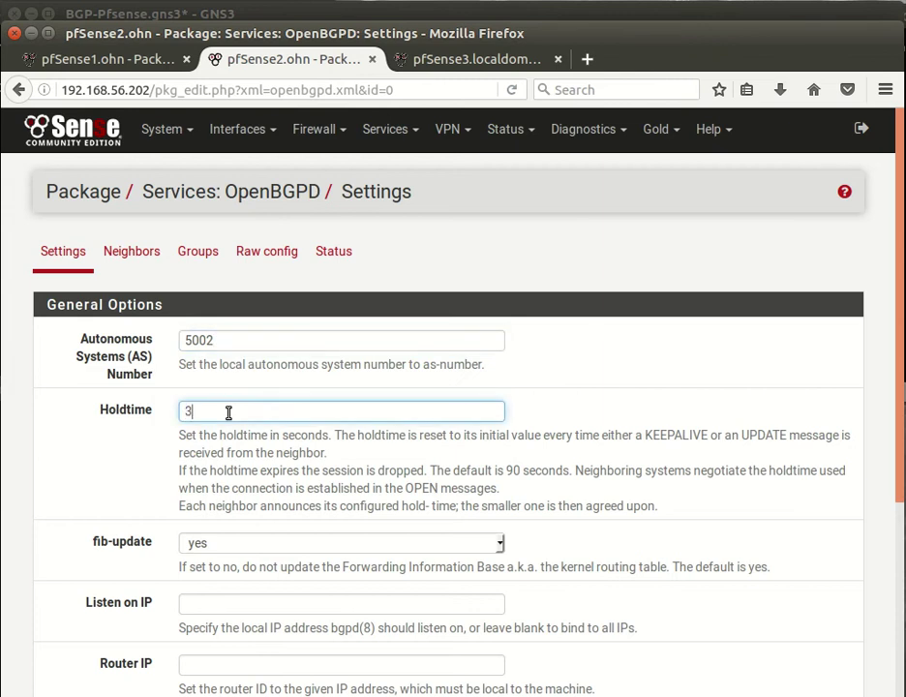
pyautogui.write('0')
pyautogui.click(232, 433)
# Set pfSense2's Router IP to 192.168.12.2 in the OpenBGPD settings.
pyautogui.scroll(-3, 236, 437)
pyautogui.scroll(-2, 238, 444)
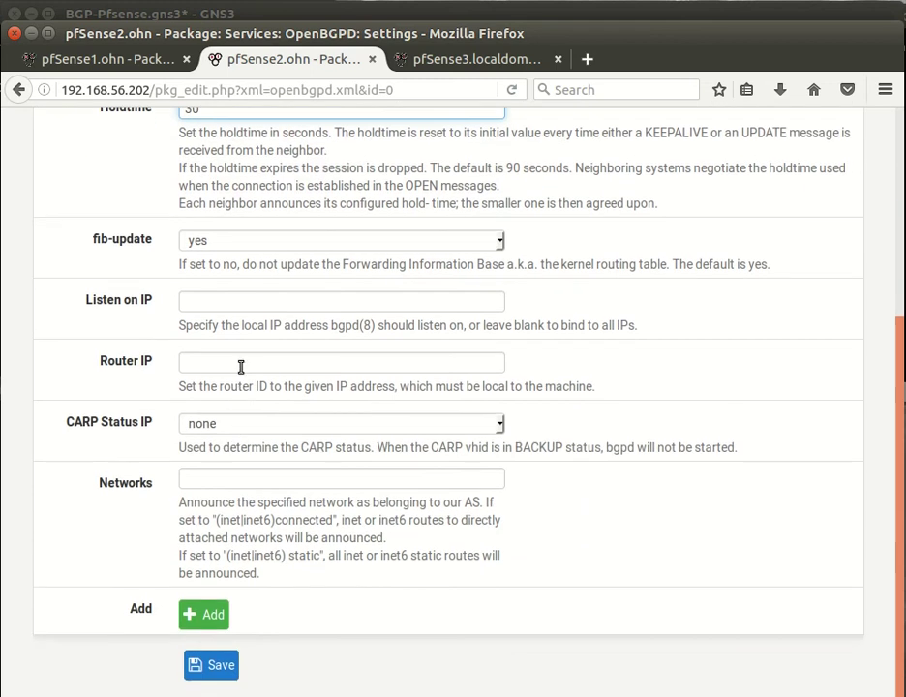
pyautogui.click(241, 366)
pyautogui.click(241, 368)
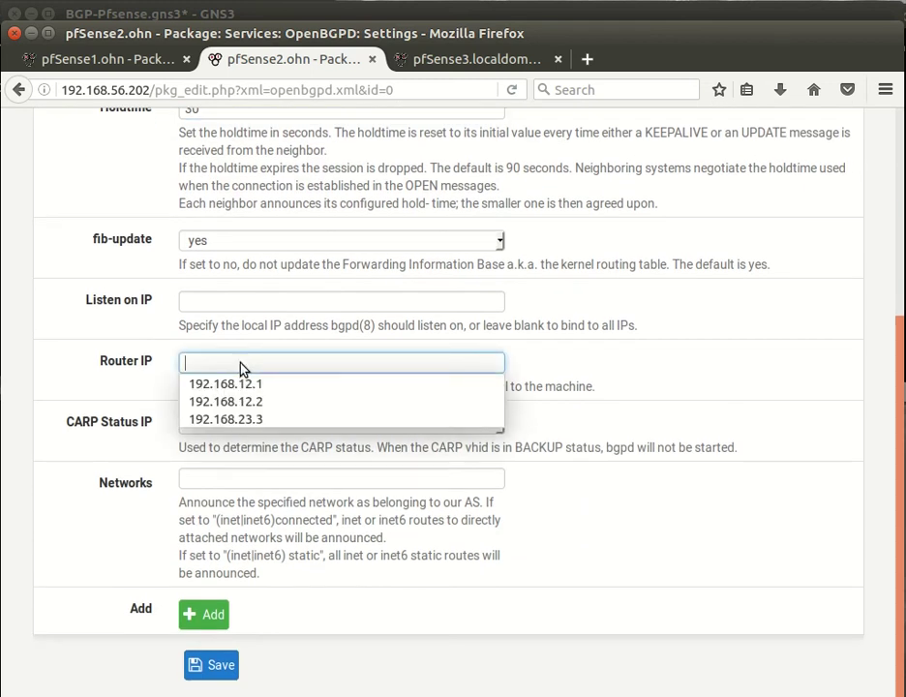
pyautogui.click(272, 402)
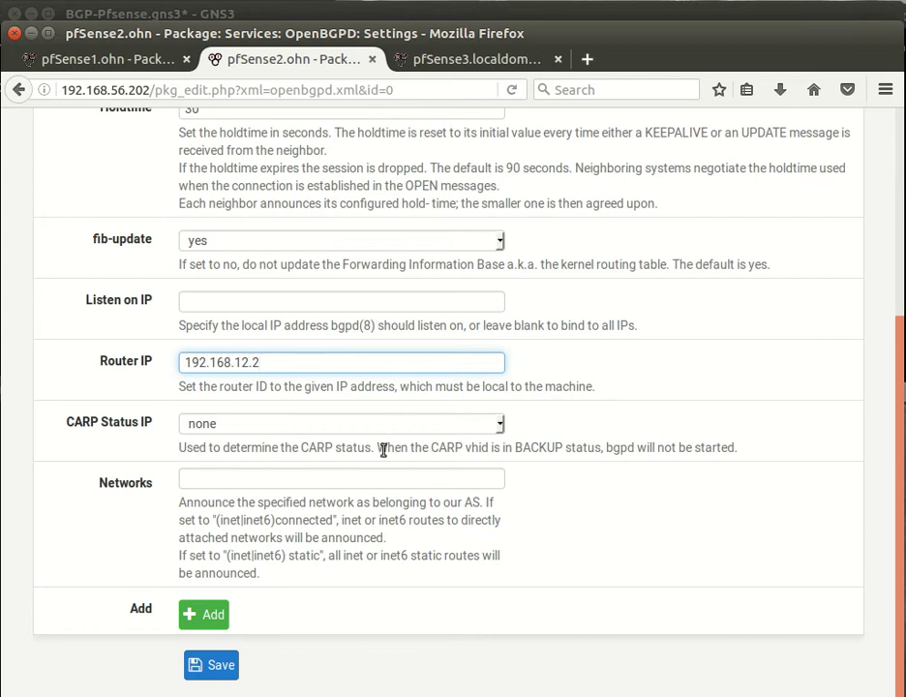
# Add 192.168.12.0/24 and 192.168.23.0/24 as pfSense2's announced networks and save the OpenBGPD settings.
pyautogui.scroll(-1, 383, 450)
pyautogui.click(342, 449)
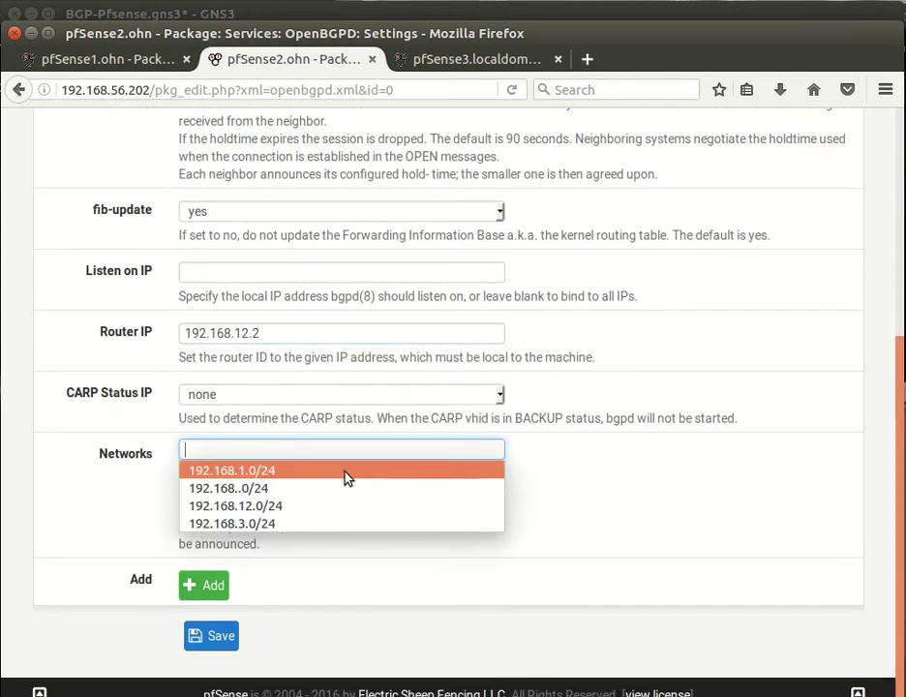
pyautogui.click(346, 507)
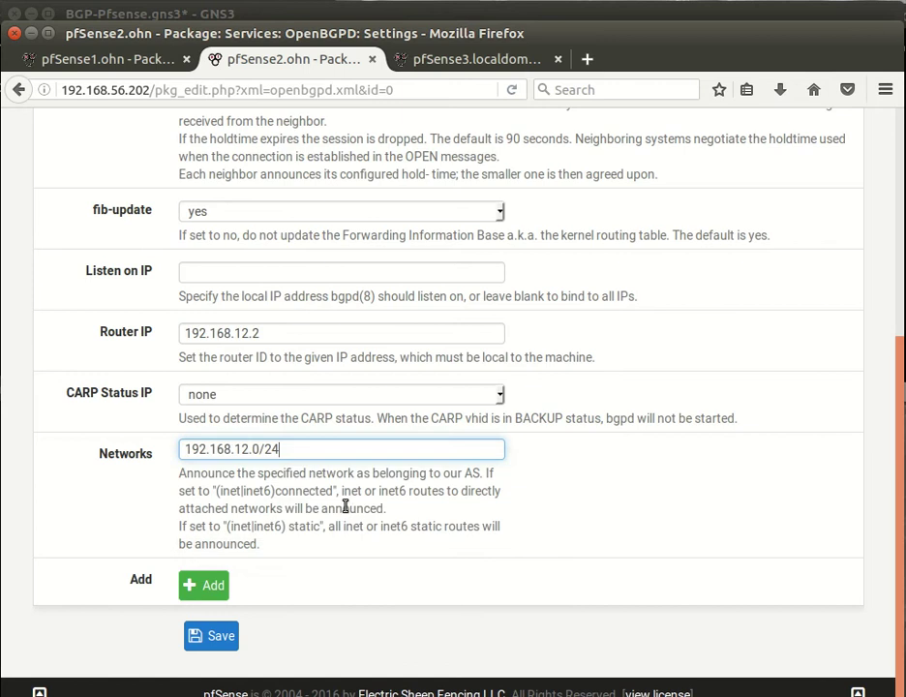
pyautogui.click(203, 586)
pyautogui.click(398, 486)
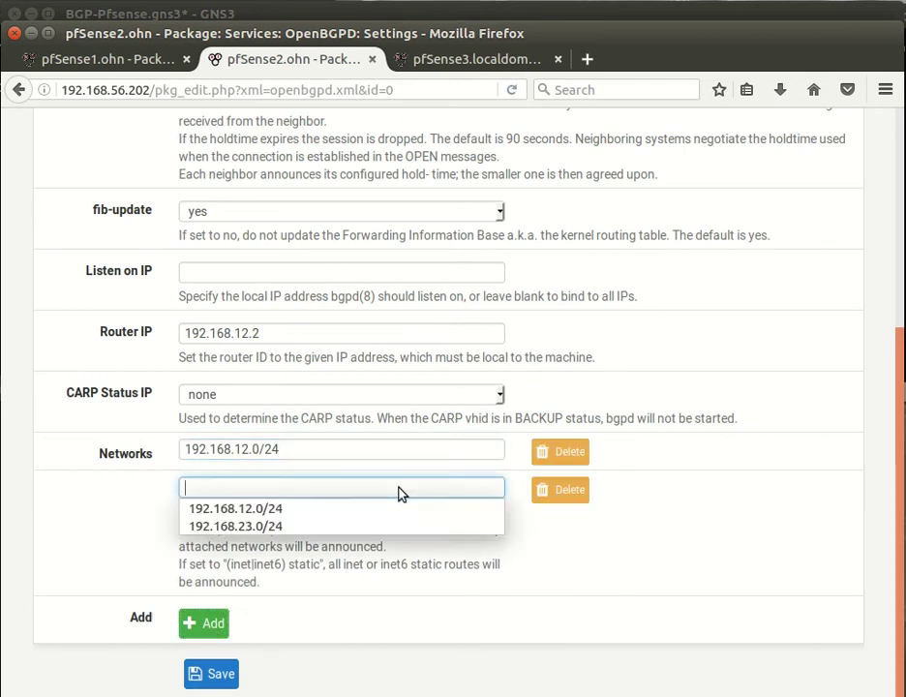
pyautogui.click(382, 524)
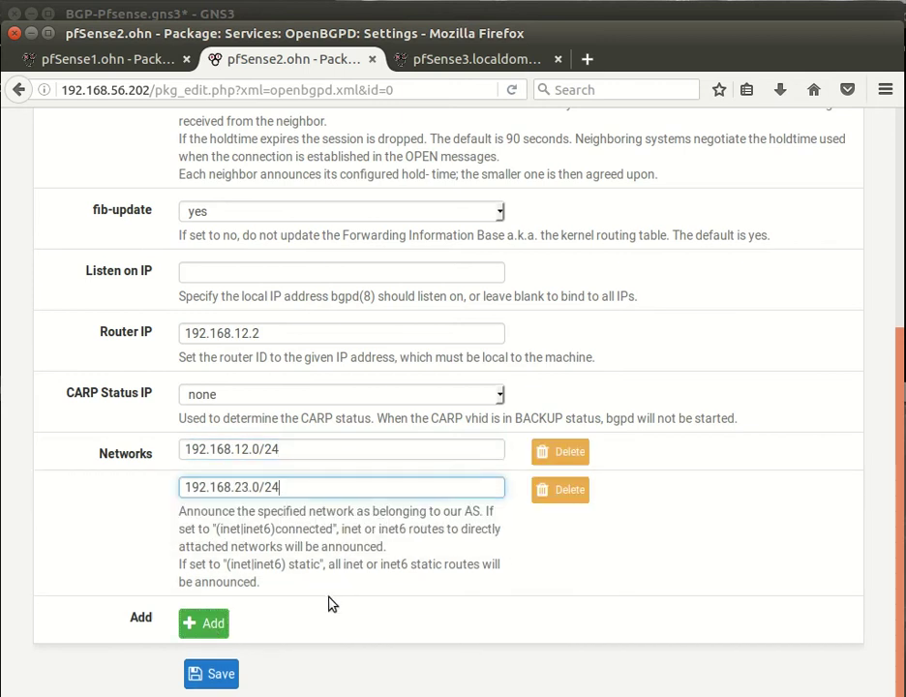
pyautogui.click(211, 674)
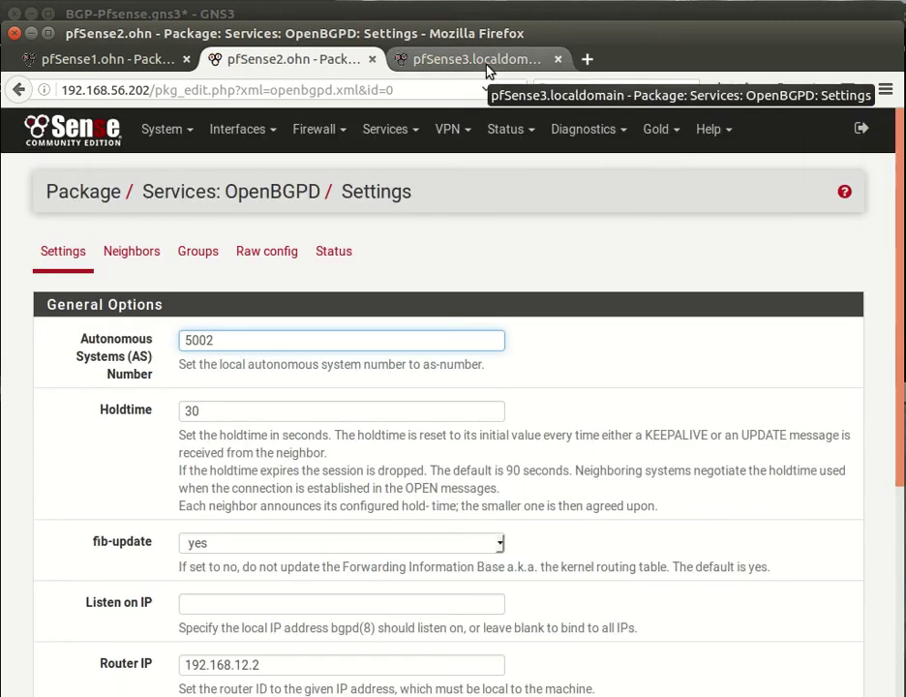
# In pfSense3's OpenBGPD settings, set the Autonomous Systems number to 5003 and the holdtime to 30.
pyautogui.click(477, 63)
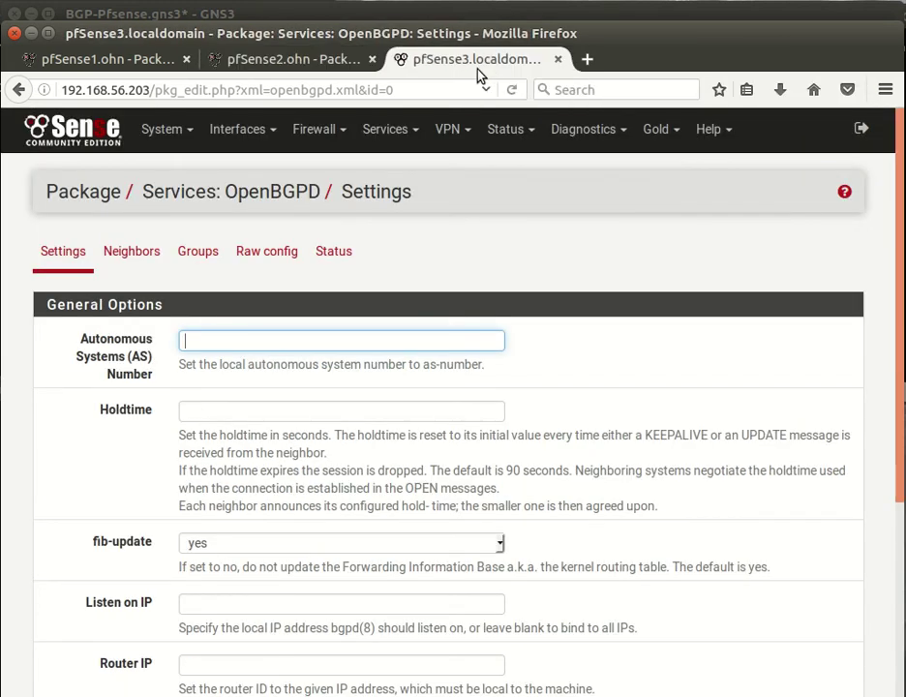
pyautogui.click(228, 343)
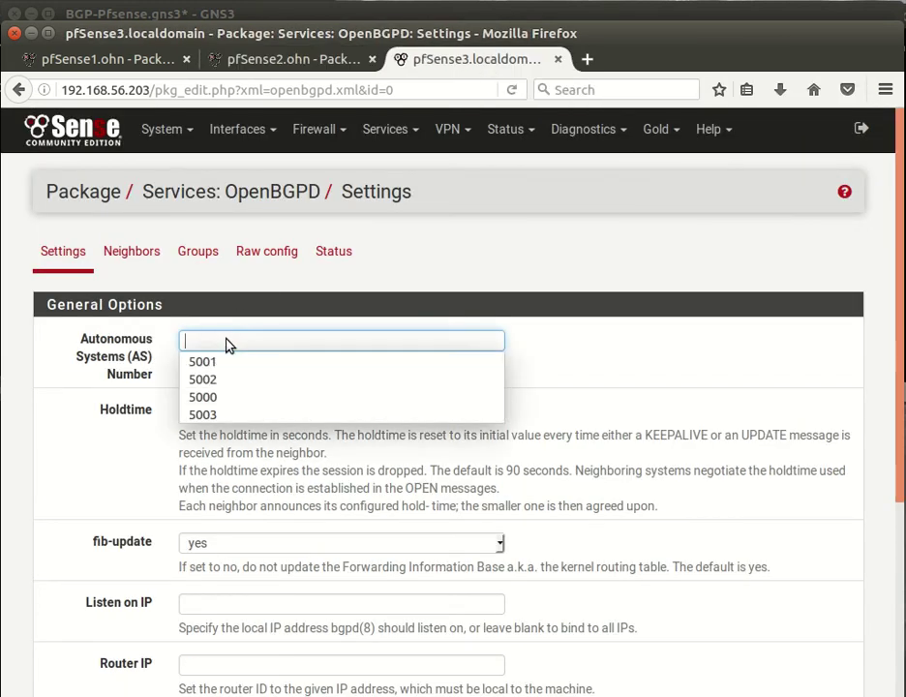
pyautogui.click(232, 413)
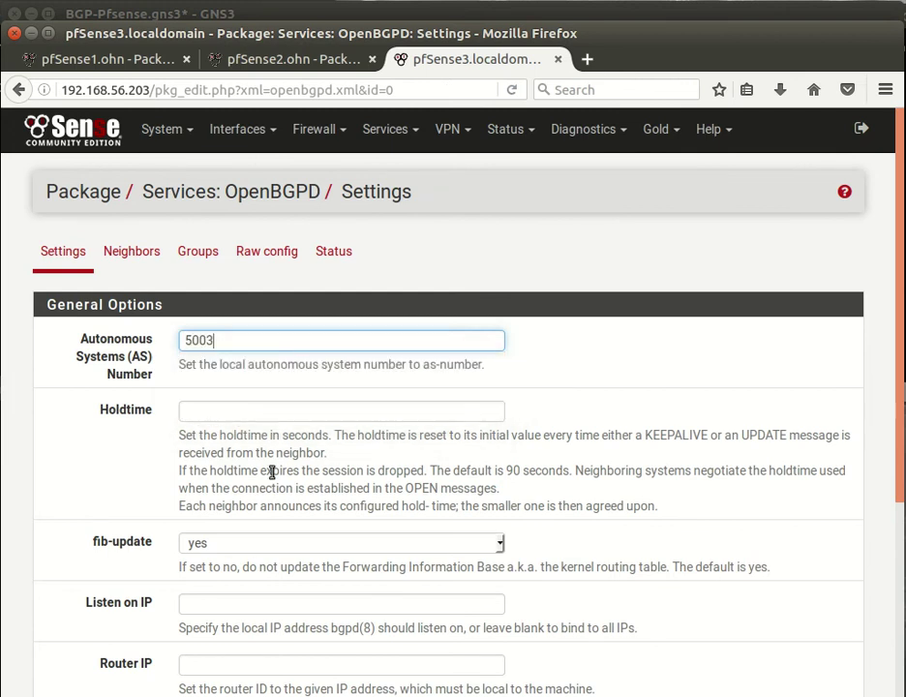
pyautogui.click(217, 416)
pyautogui.click(215, 416)
pyautogui.click(212, 434)
# Set pfSense3's Router IP to 192.168.23.3 in the OpenBGPD settings.
pyautogui.scroll(-4, 228, 515)
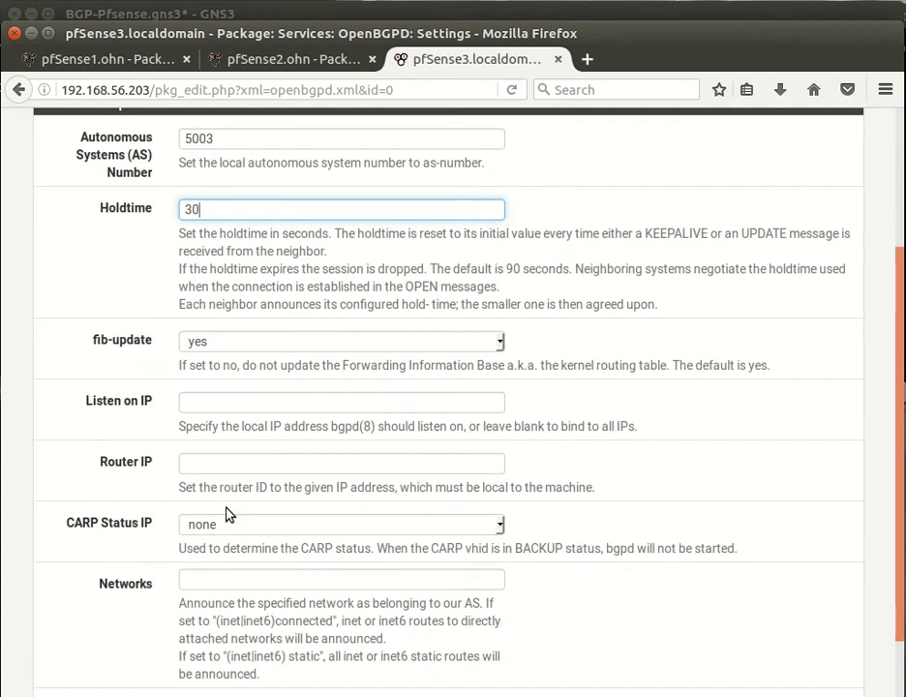
pyautogui.click(206, 463)
pyautogui.click(208, 464)
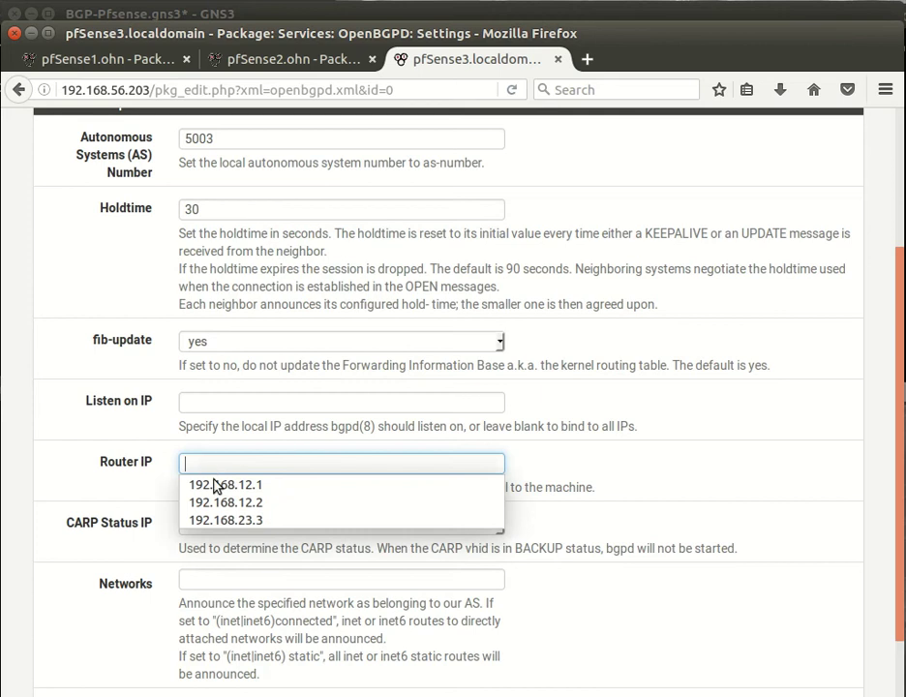
pyautogui.click(226, 521)
# Add 192.168.3.0/24 and 192.168.23.0/24 as pfSense3's announced networks and save the OpenBGPD settings.
pyautogui.scroll(-3, 223, 537)
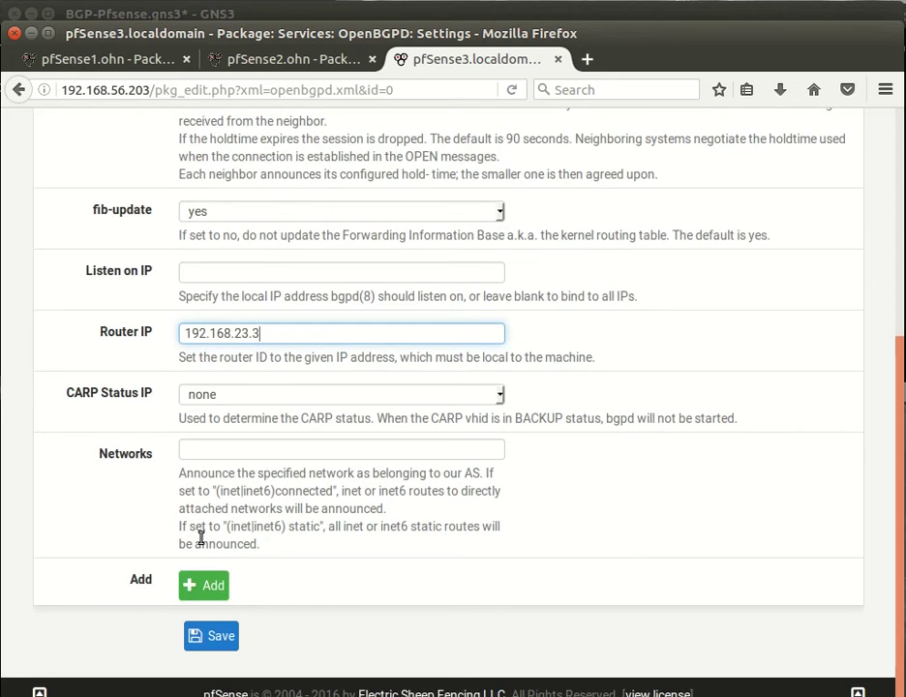
pyautogui.click(217, 450)
pyautogui.click(216, 452)
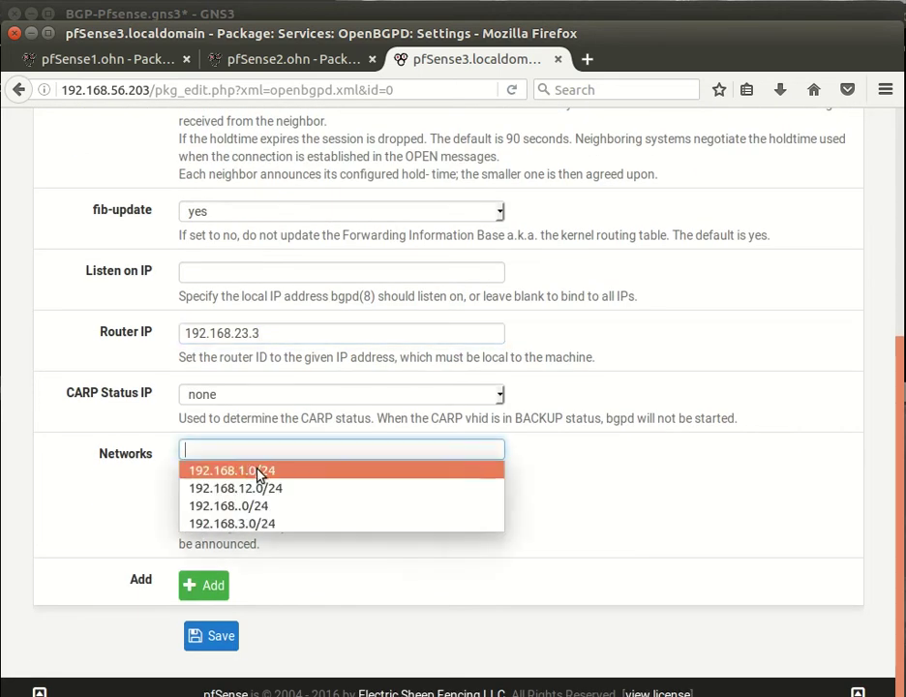
pyautogui.click(267, 523)
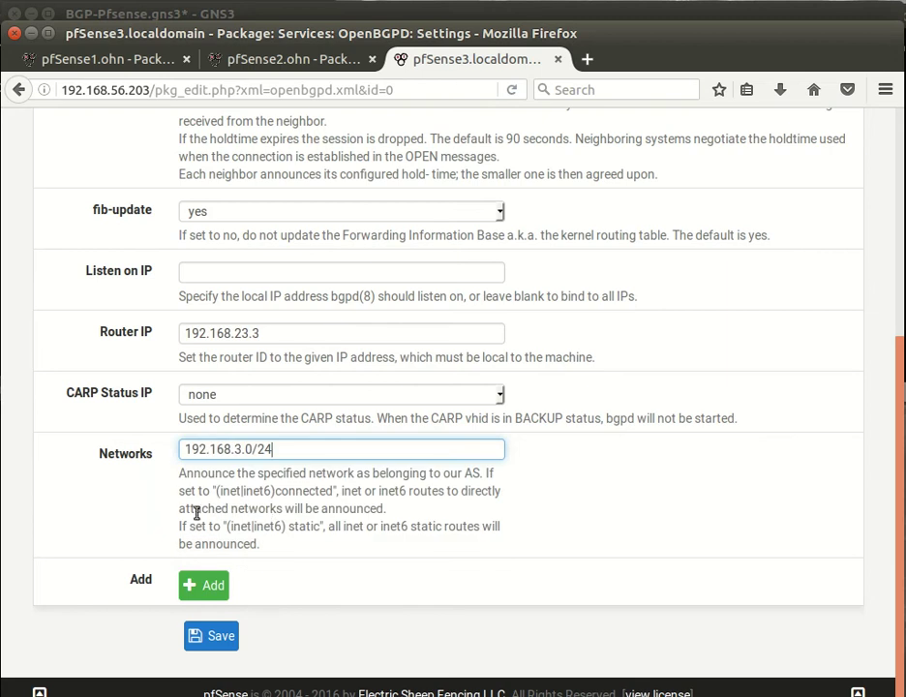
pyautogui.click(203, 584)
pyautogui.click(333, 490)
pyautogui.click(332, 496)
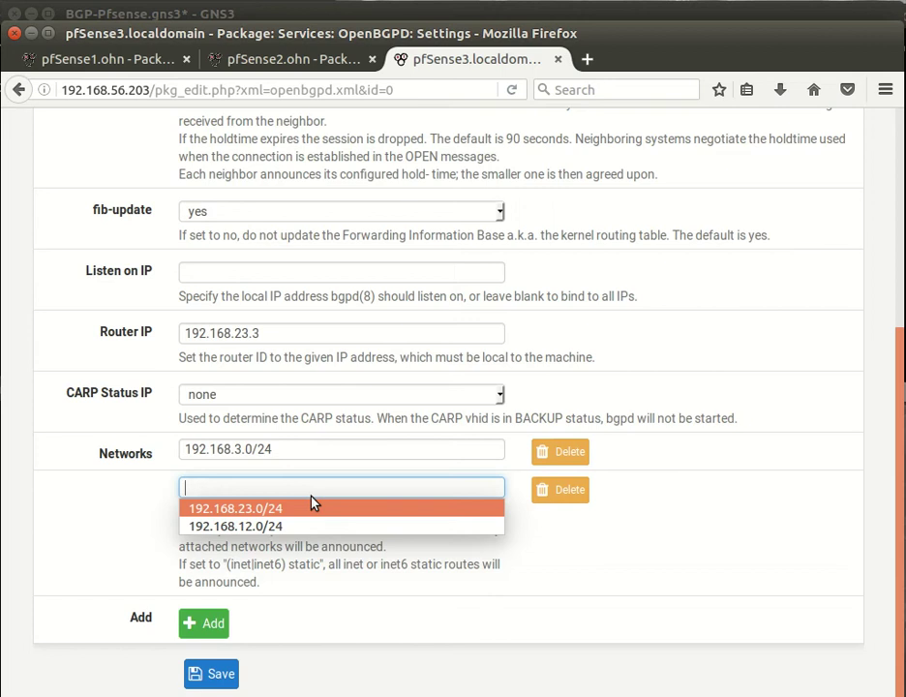
pyautogui.click(308, 509)
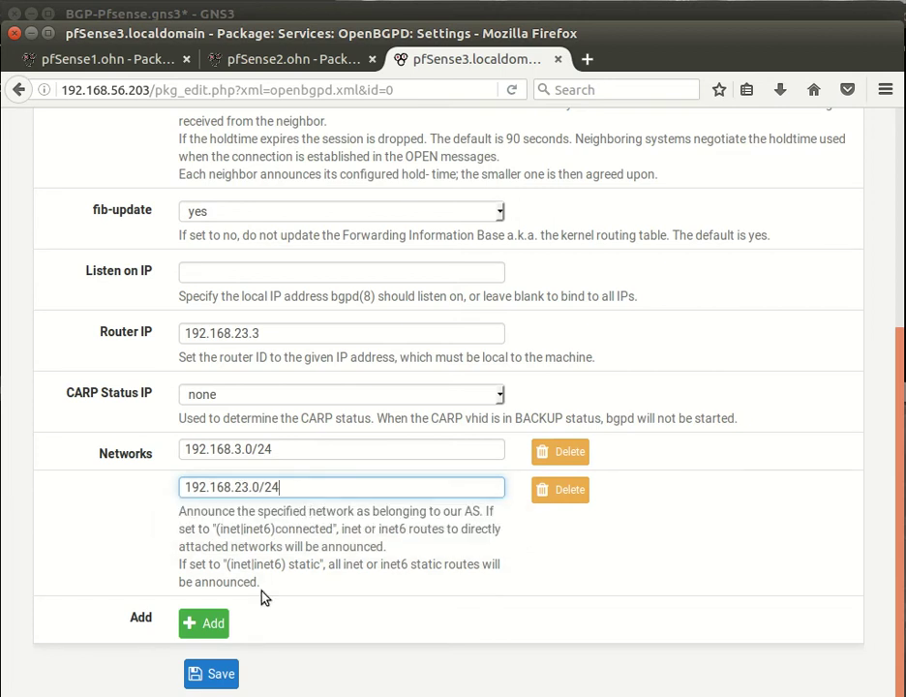
pyautogui.click(207, 677)
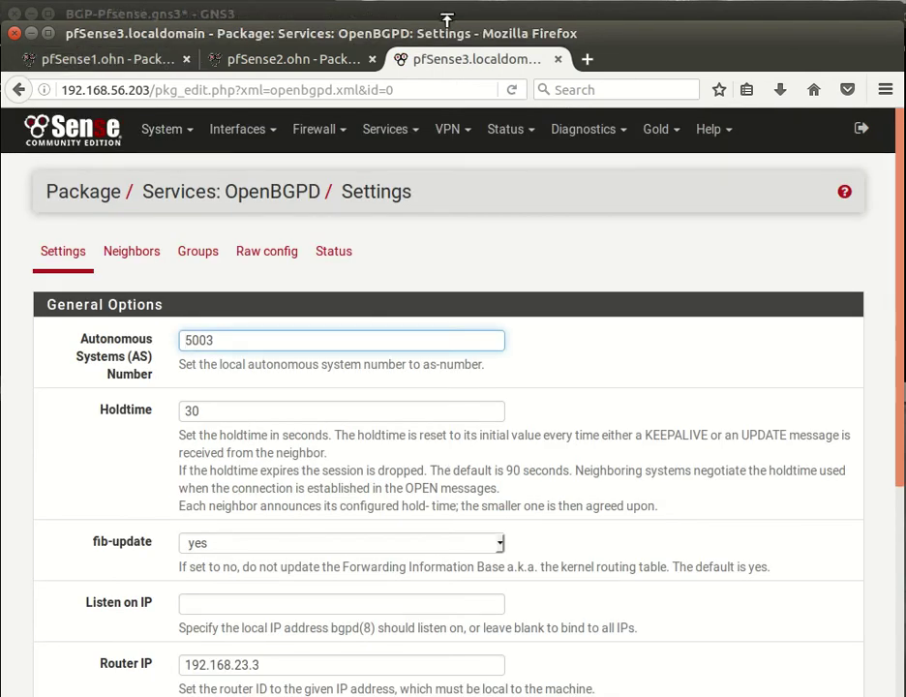
# Check the GNS3 topology, return to Firefox and open a new OpenBGPD neighbor entry on pfSense3.
pyautogui.click(346, 11)
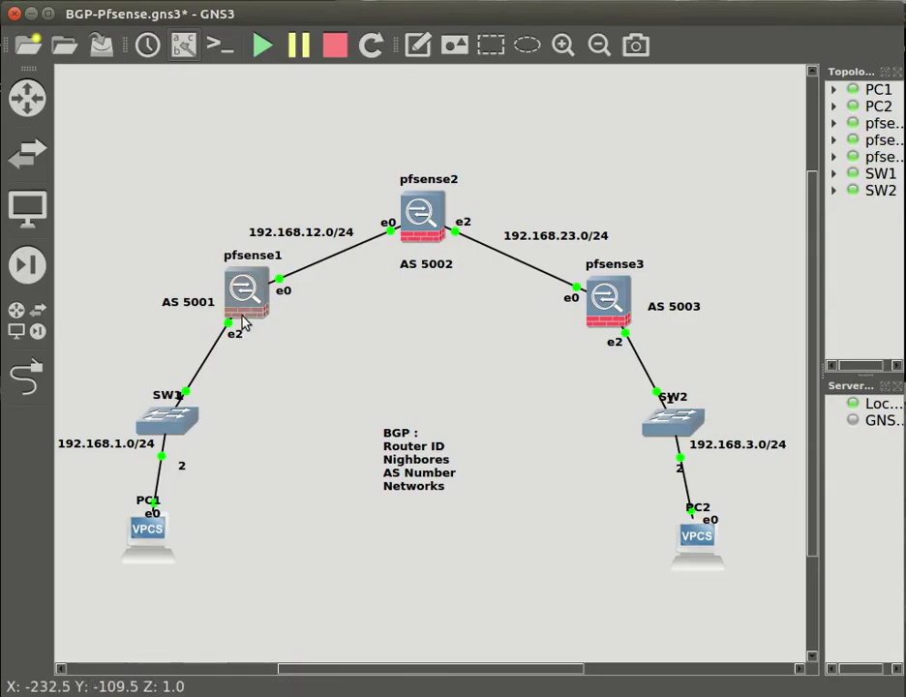
pyautogui.moveTo(244, 322)
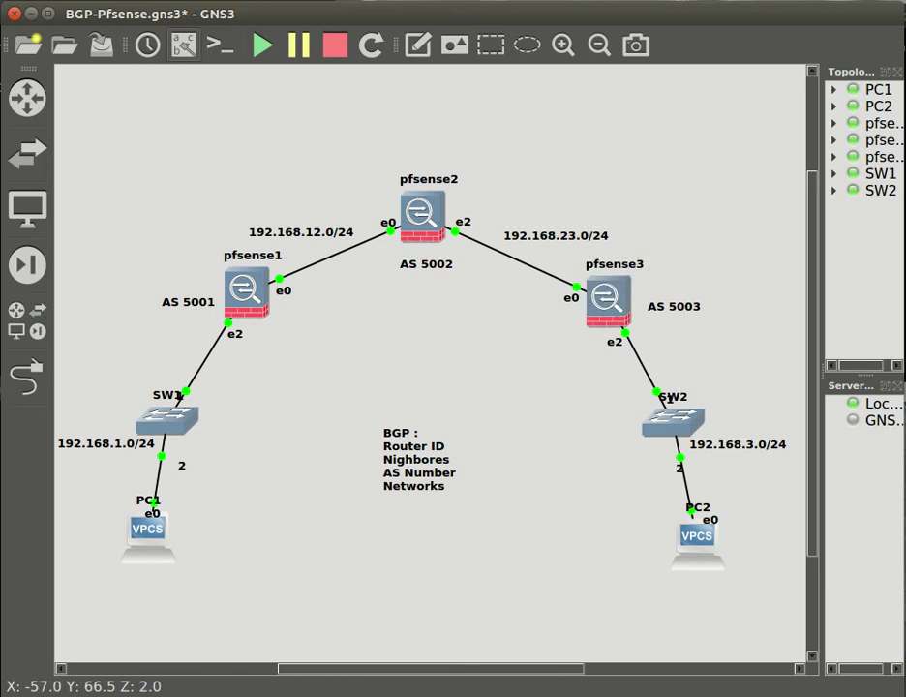
pyautogui.hotkey('alt', 'Tab')
pyautogui.click(128, 251)
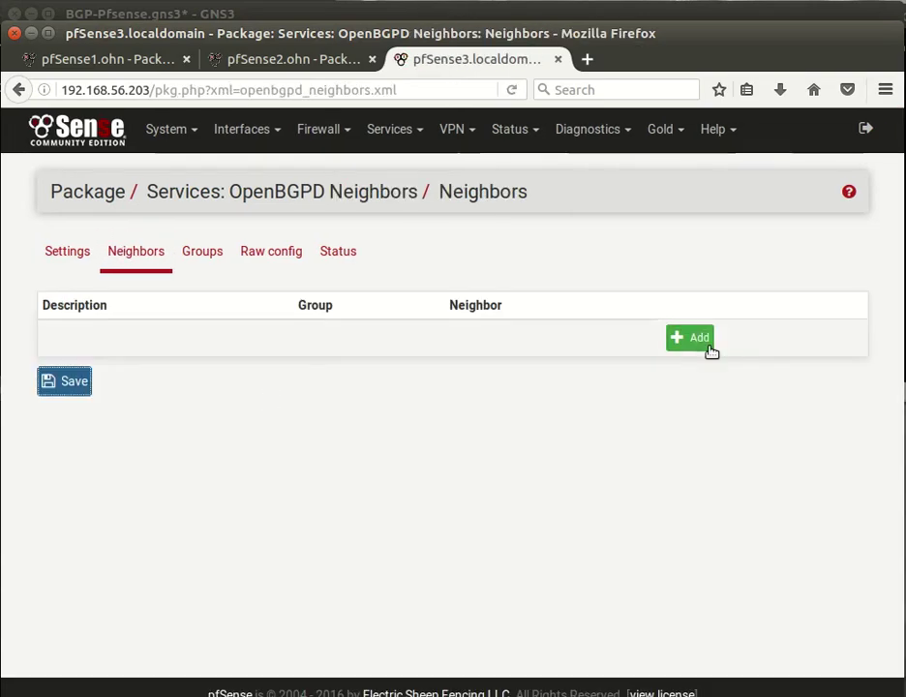
pyautogui.click(704, 343)
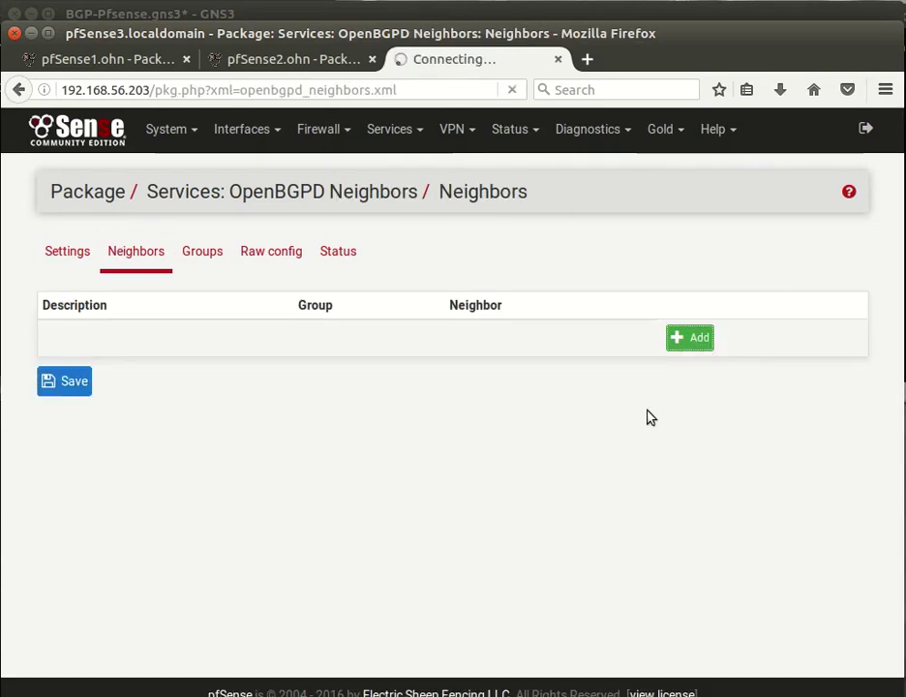
pyautogui.click(217, 340)
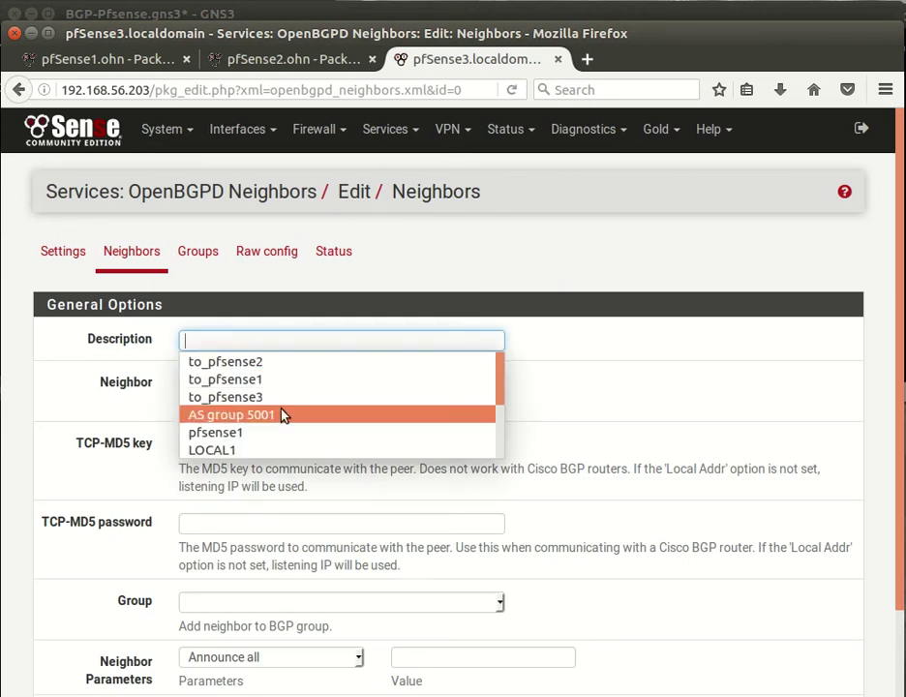
pyautogui.scroll(-3, 295, 425)
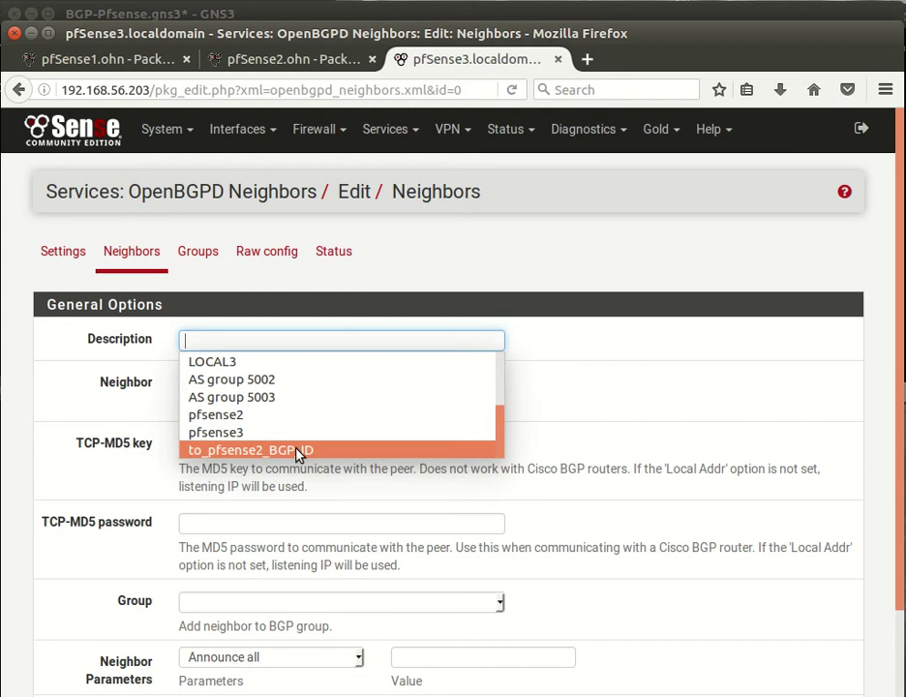
pyautogui.click(298, 452)
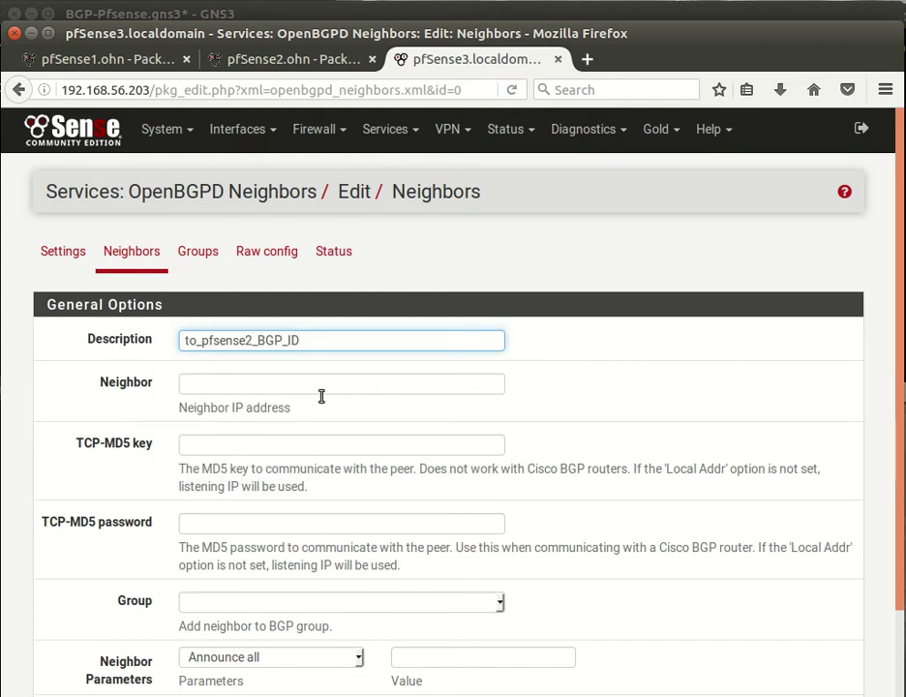
pyautogui.click(356, 339)
pyautogui.hotkey('shift', 'Left')
pyautogui.hotkey('shift', 'Left')
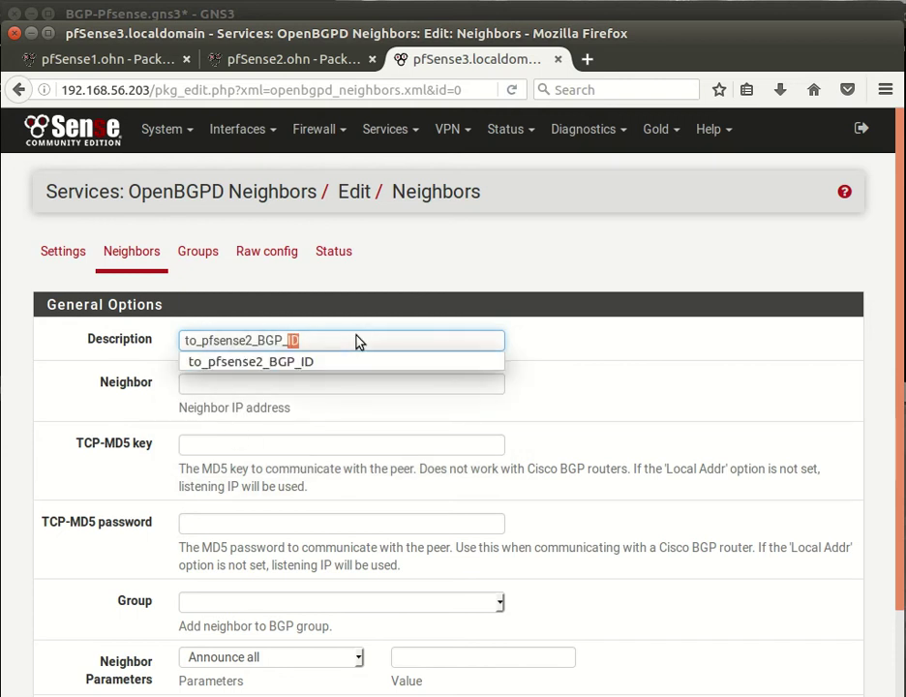
pyautogui.press('BackSpace')
pyautogui.press('BackSpace')
pyautogui.press('BackSpace')
pyautogui.press('BackSpace')
pyautogui.press('BackSpace')
pyautogui.press('BackSpace')
pyautogui.press('BackSpace')
pyautogui.press('BackSpace')
pyautogui.press('BackSpace')
pyautogui.press('BackSpace')
pyautogui.press('BackSpace')
pyautogui.press('BackSpace')
pyautogui.press('BackSpace')
pyautogui.press('BackSpace')
pyautogui.press('BackSpace')
pyautogui.press('BackSpace')
pyautogui.press('BackSpace')
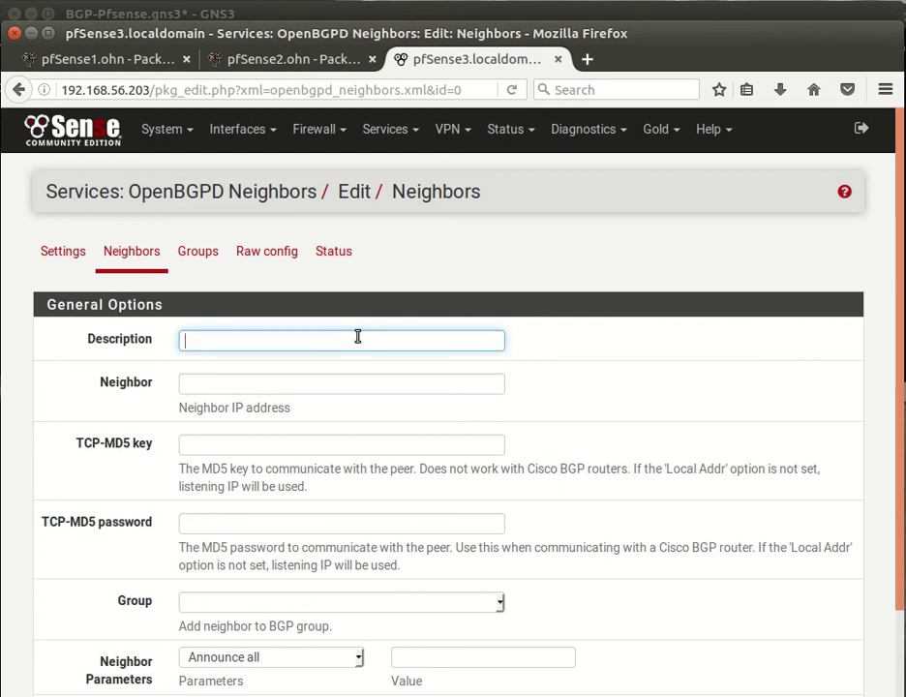
# Describe pfSense3's new neighbor as to_pfsense2, set its neighbor IP to 192.168.12.2 and save the entry.
pyautogui.click(357, 338)
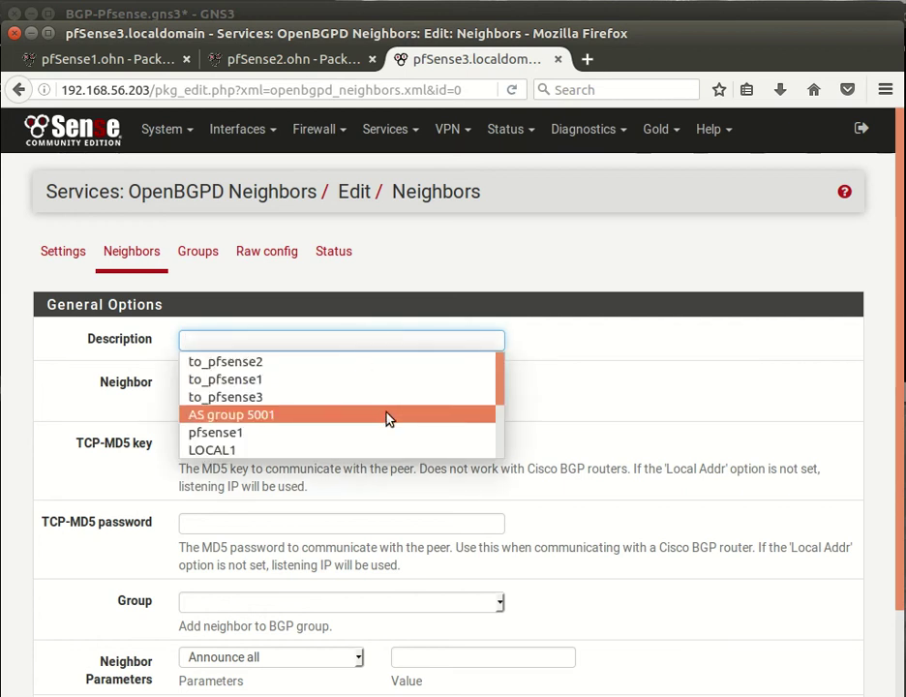
pyautogui.click(339, 364)
pyautogui.click(259, 383)
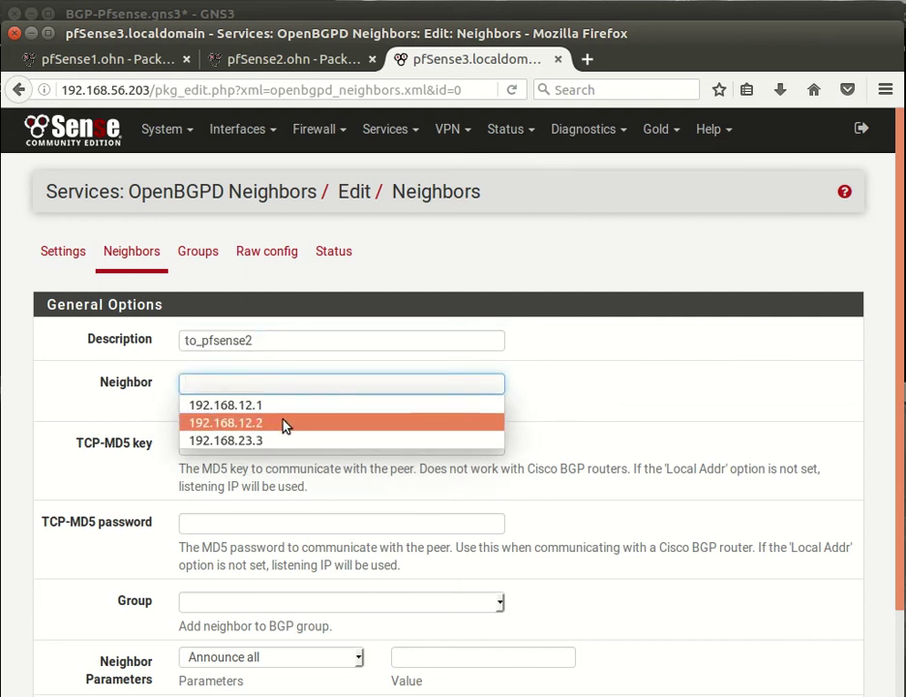
pyautogui.click(286, 423)
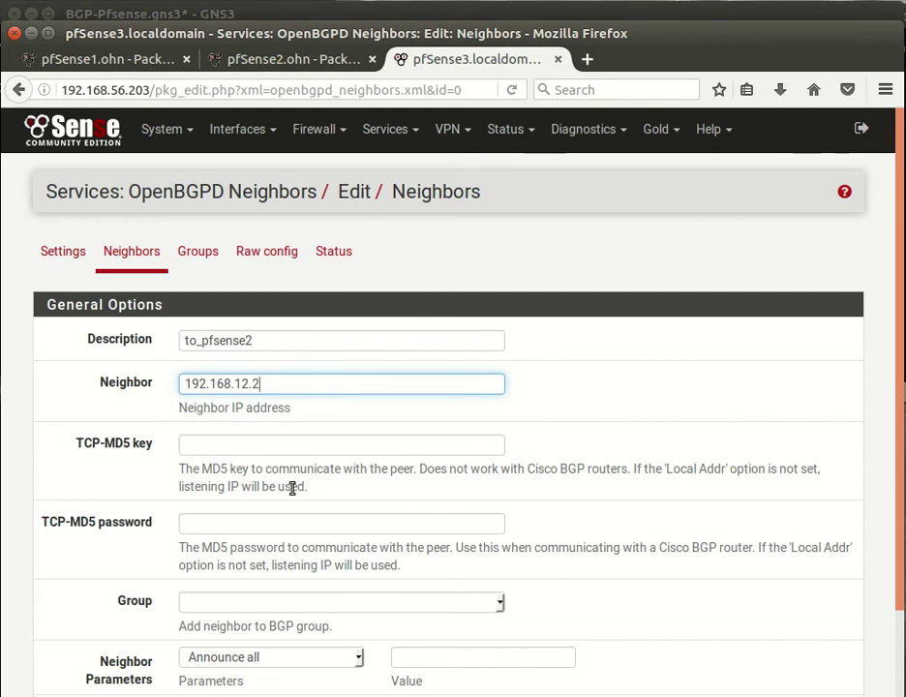
pyautogui.scroll(-3, 224, 489)
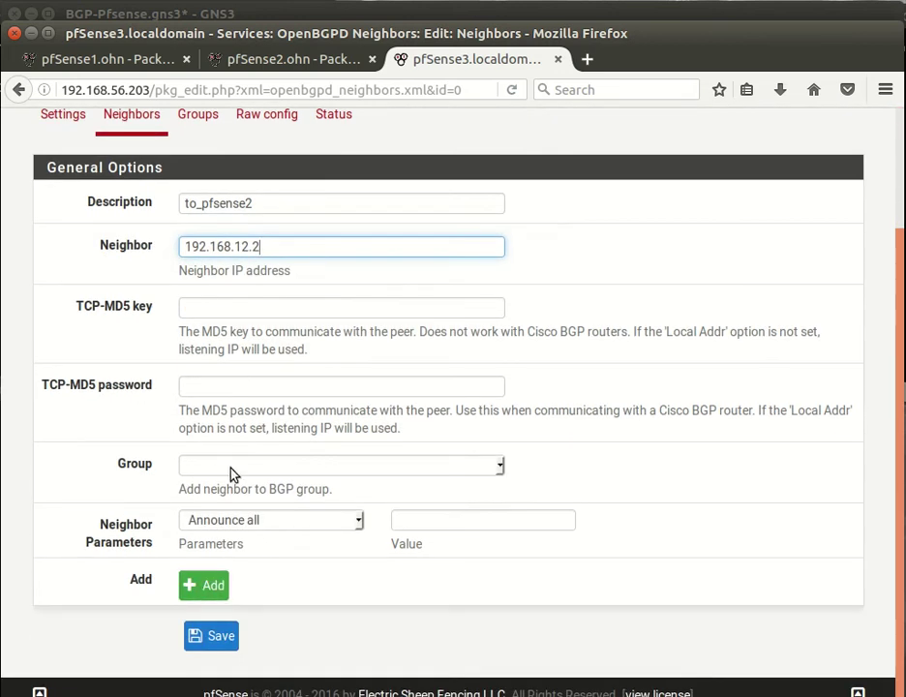
pyautogui.click(259, 474)
pyautogui.click(258, 481)
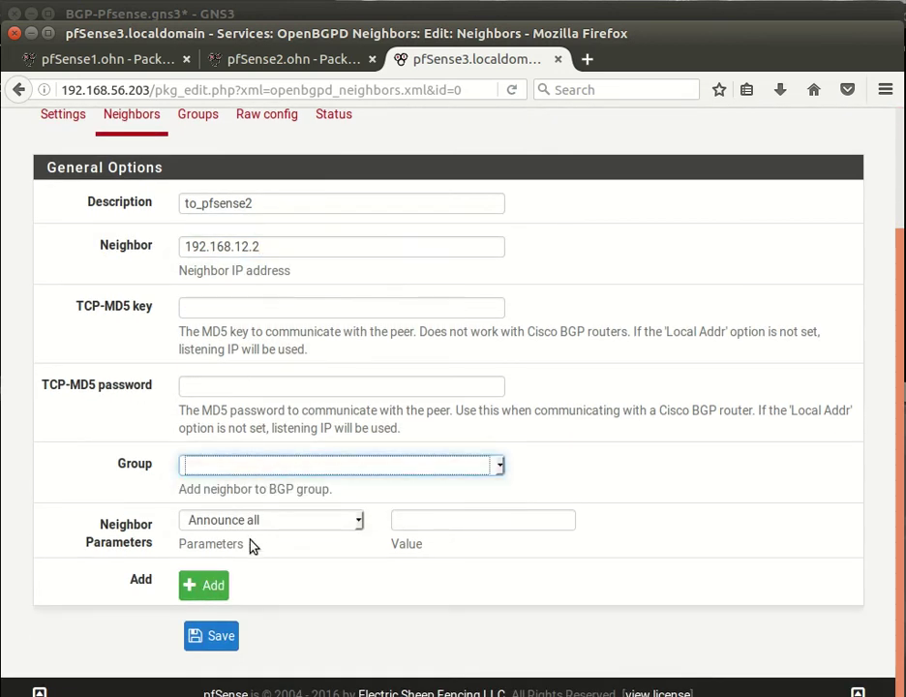
pyautogui.click(221, 636)
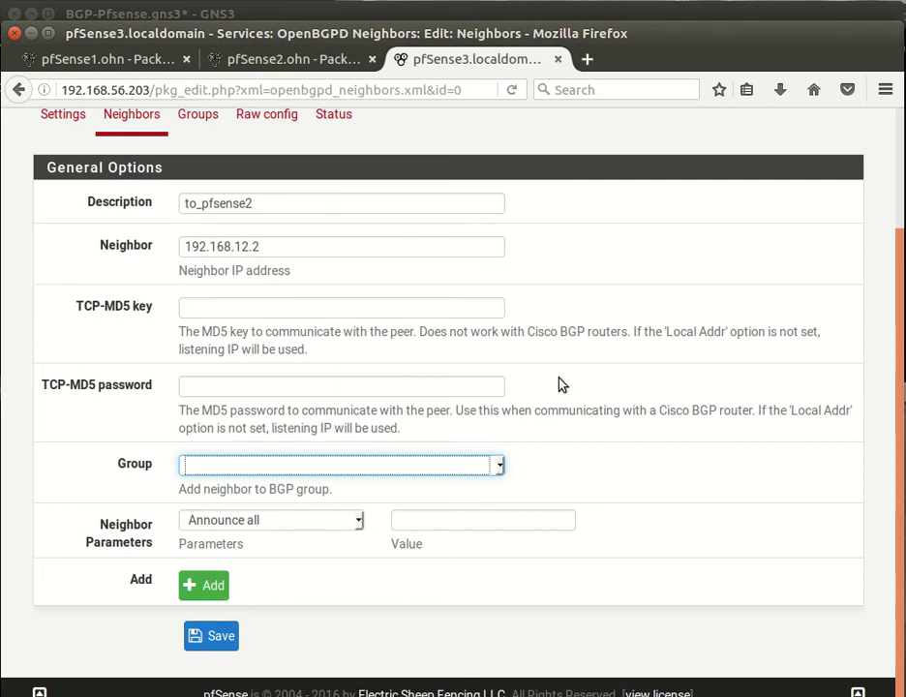
pyautogui.click(223, 635)
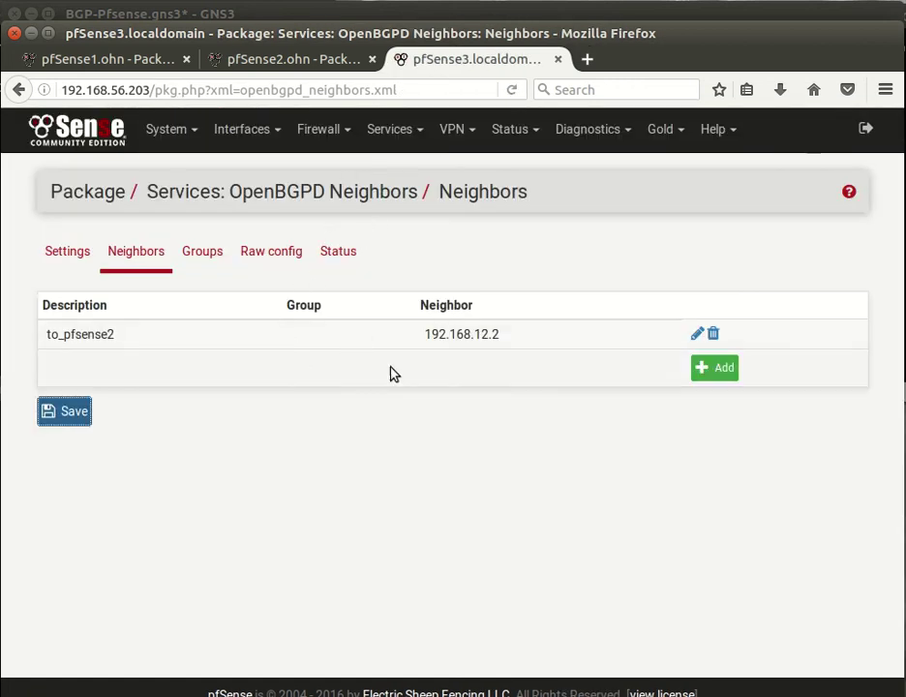
# Open the OpenBGPD neighbor list on pfSense2 and return to pfSense3's neighbor list.
pyautogui.click(300, 63)
pyautogui.click(139, 253)
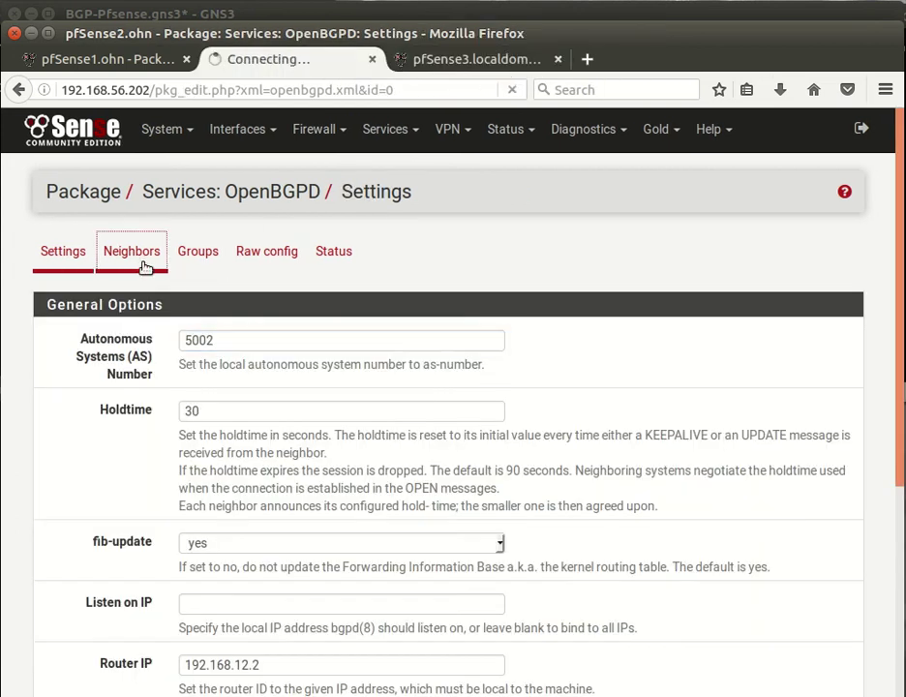
pyautogui.click(434, 58)
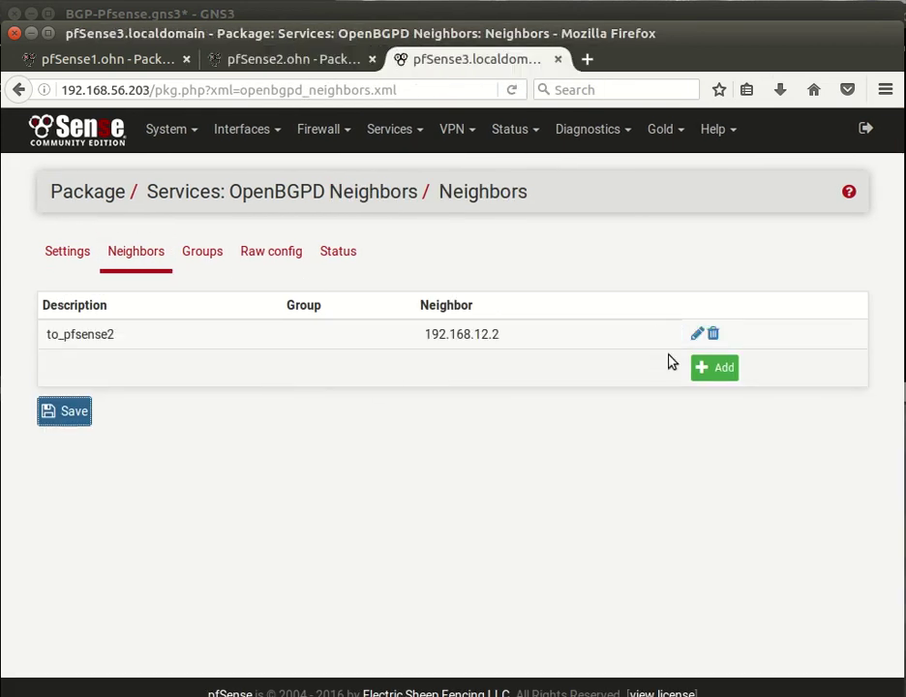
# Edit pfSense3's existing neighbor entry and change its description to to_pfsense1.
pyautogui.click(696, 335)
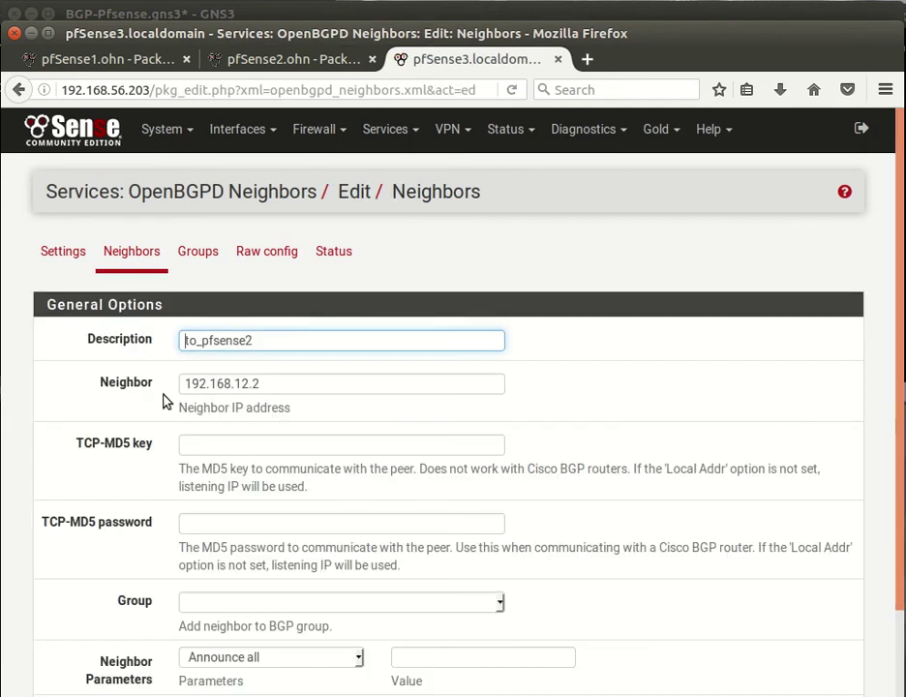
pyautogui.doubleClick(261, 343)
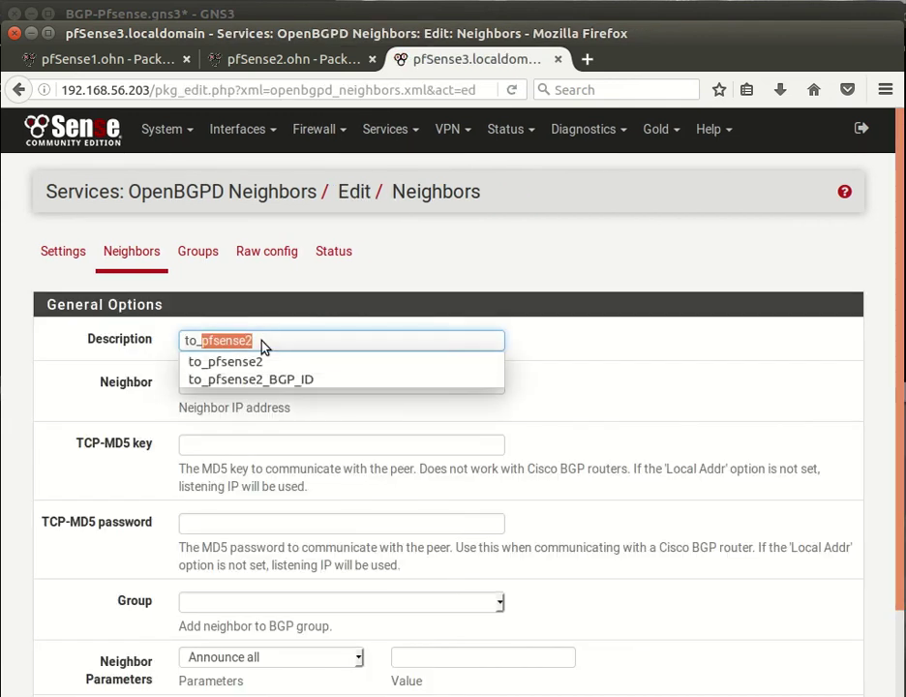
pyautogui.click(261, 345)
pyautogui.press('BackSpace')
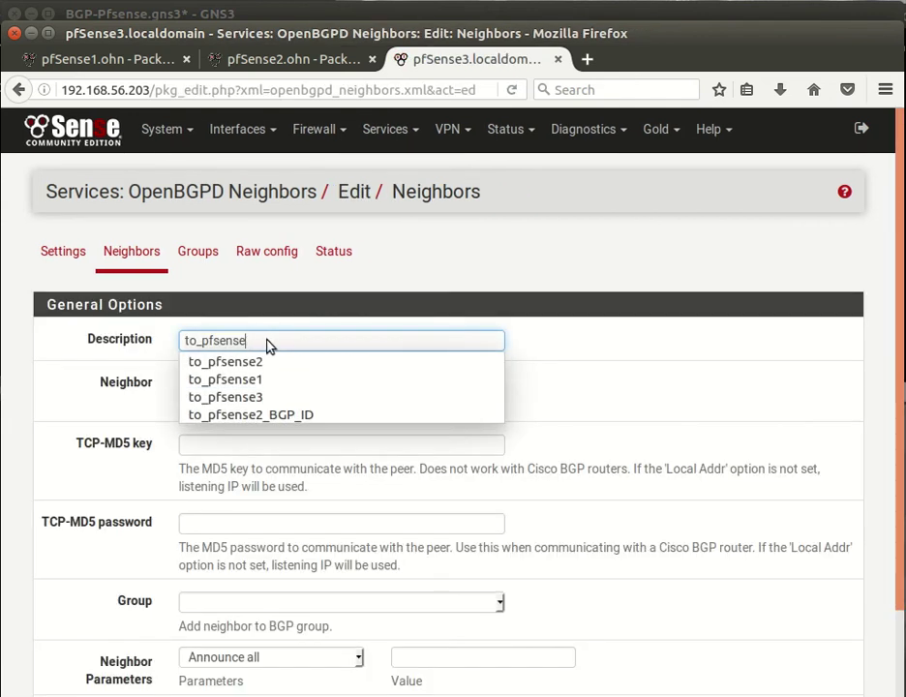
pyautogui.click(273, 379)
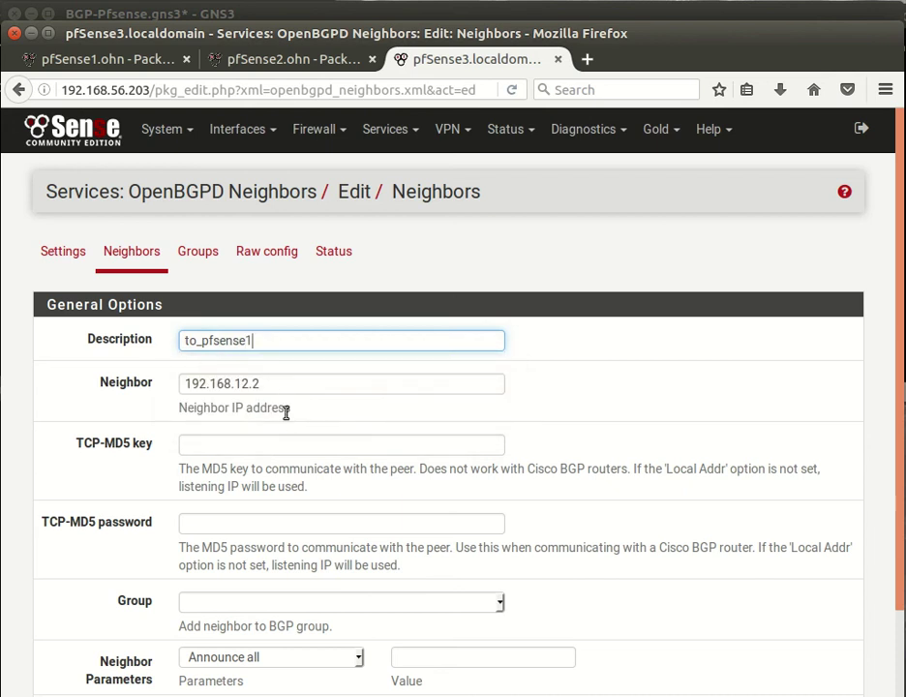
# Set the to_pfsense1 entry's neighbor IP address to 192.168.12.1 and save it on pfSense3.
pyautogui.click(284, 386)
pyautogui.tripleClick(283, 386)
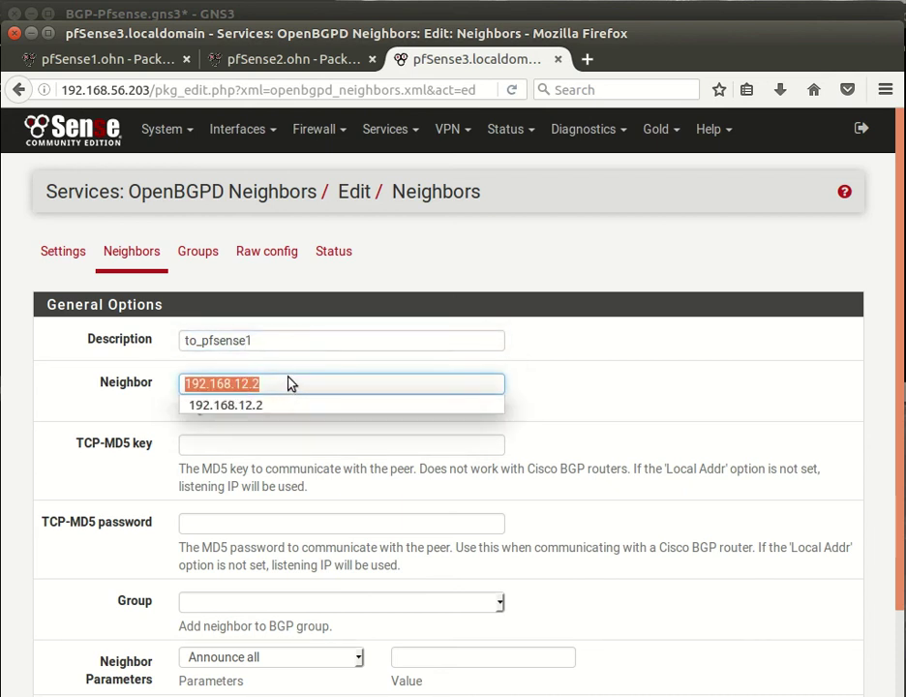
pyautogui.press('BackSpace')
pyautogui.click(289, 379)
pyautogui.click(295, 437)
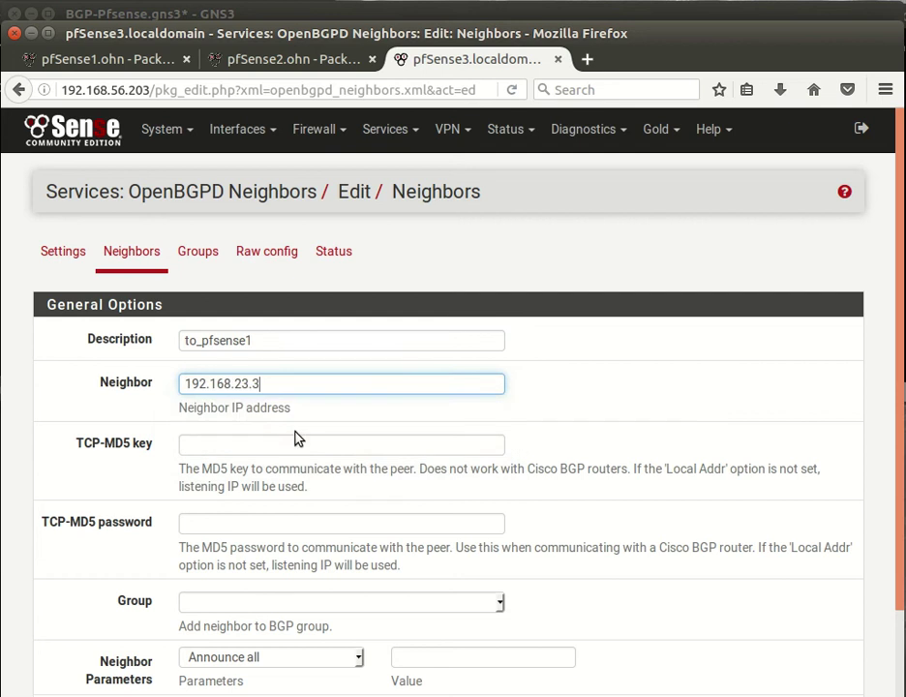
pyautogui.hotkey('shift', 'Left')
pyautogui.press('BackSpace')
pyautogui.press('BackSpace')
pyautogui.press('BackSpace')
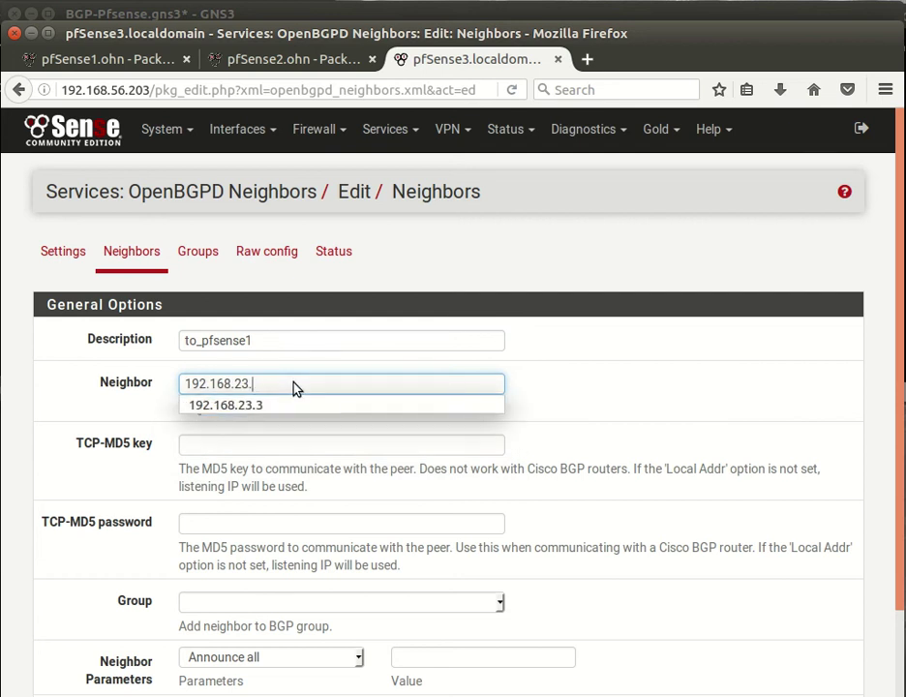
pyautogui.press('BackSpace')
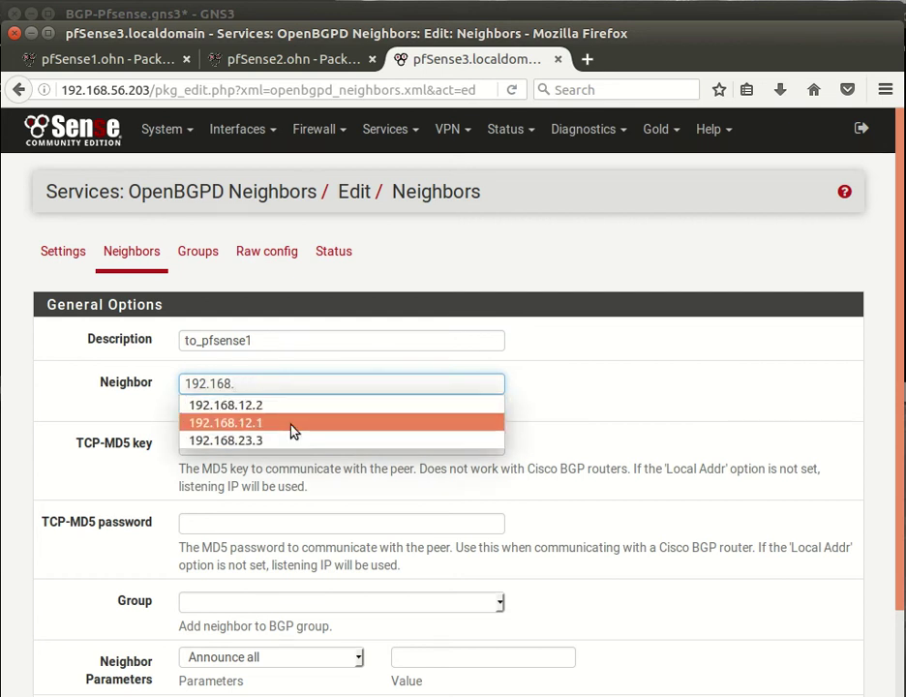
pyautogui.click(293, 428)
pyautogui.scroll(-3, 257, 458)
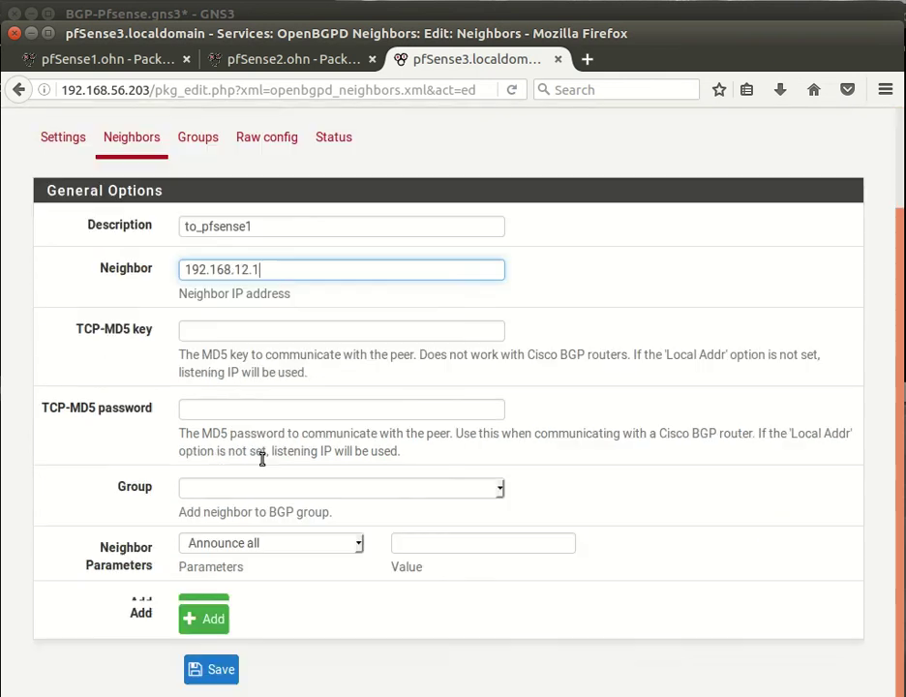
pyautogui.click(211, 637)
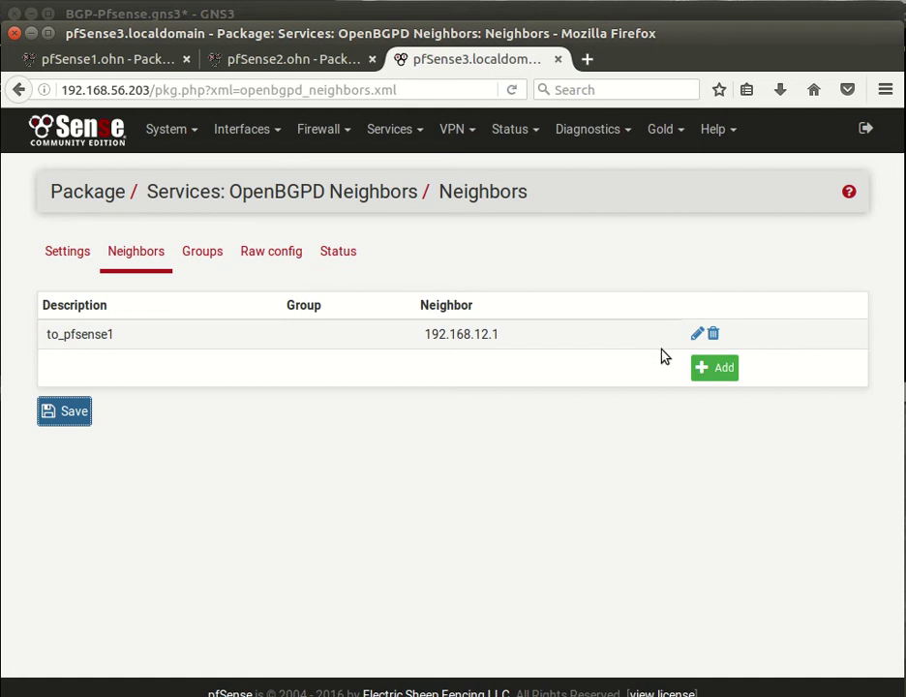
# Add a second neighbor on pfSense3 described as to_pfsense2 with IP address 192.168.12.2 and save it.
pyautogui.click(709, 374)
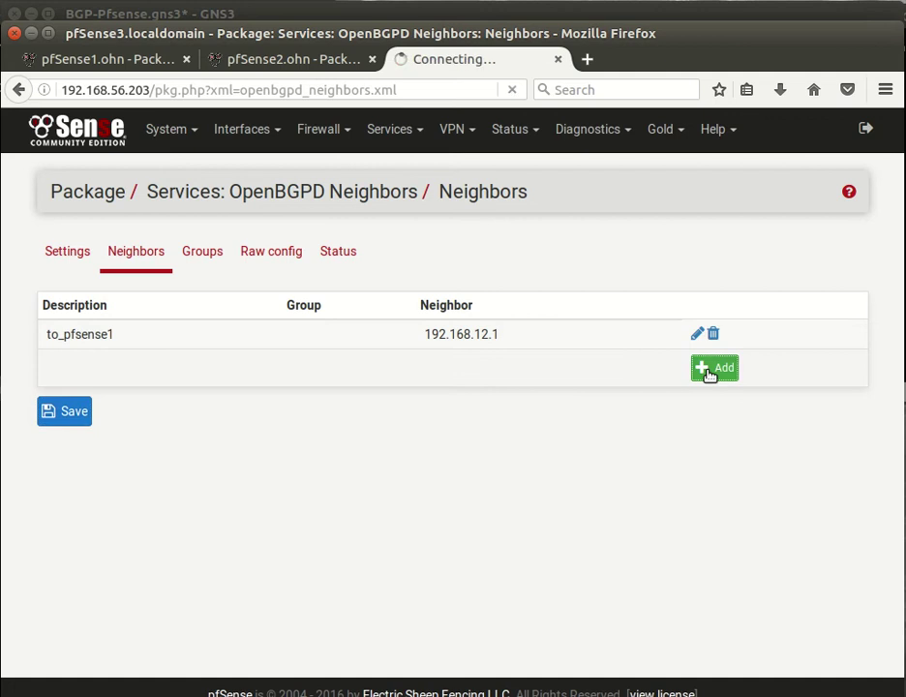
pyautogui.press('Down')
pyautogui.press('Down')
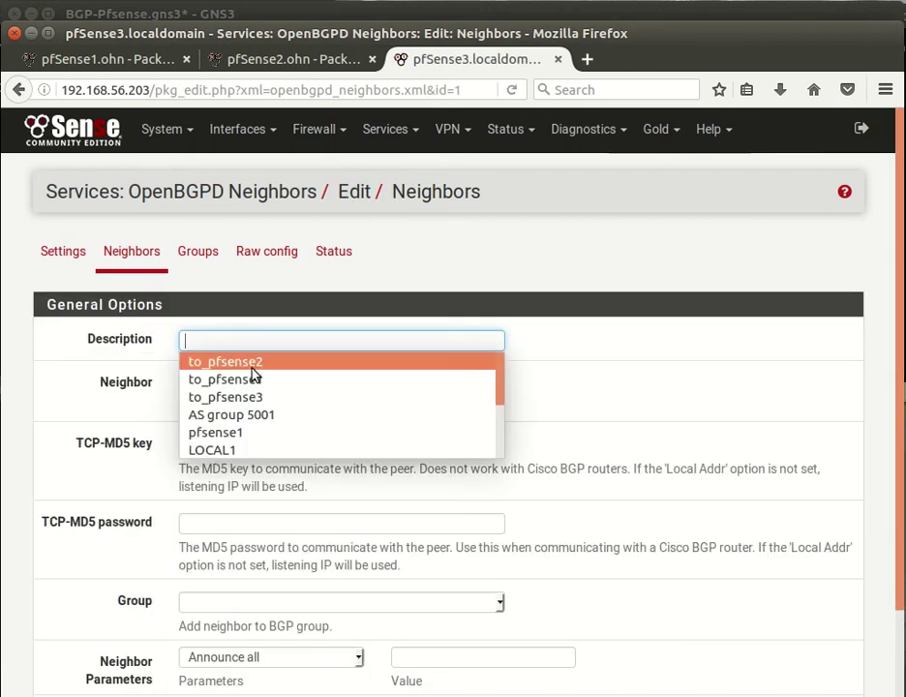
pyautogui.press('Return')
pyautogui.click(259, 385)
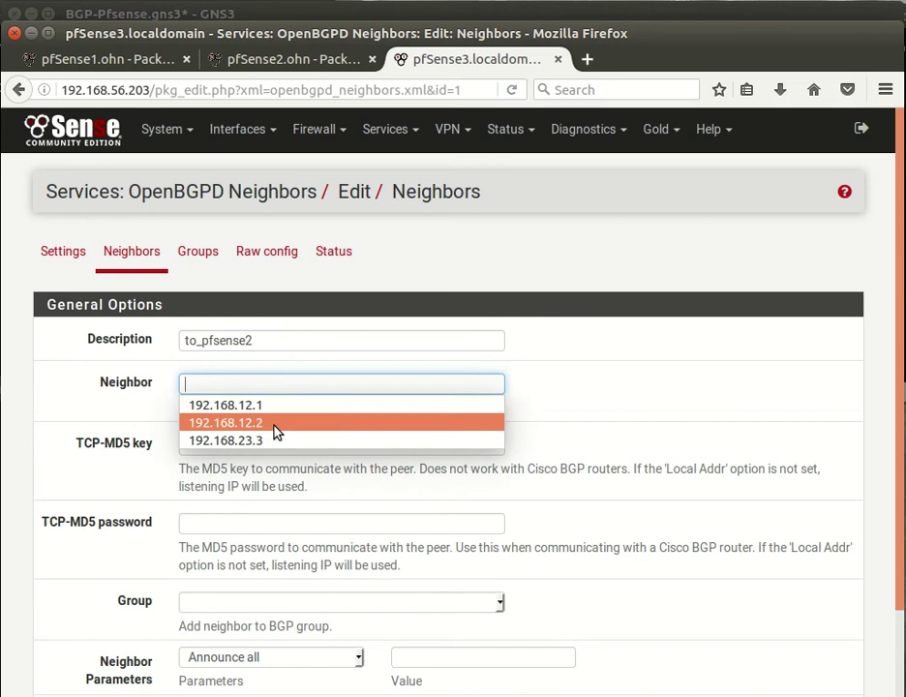
pyautogui.click(276, 422)
pyautogui.click(199, 634)
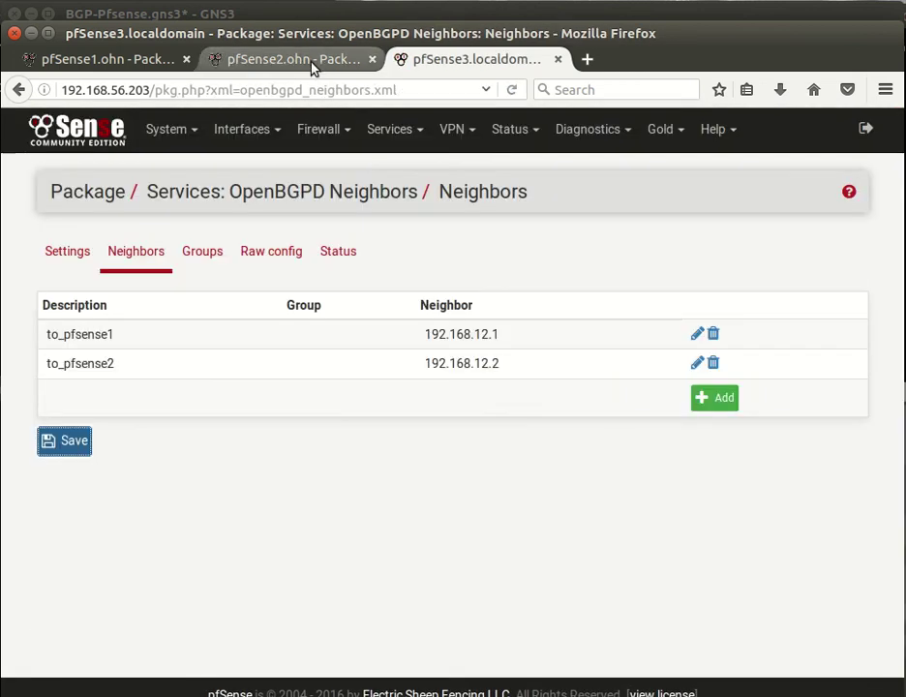
# On pfSense2, add an OpenBGPD neighbor described as to_pfsense1 with IP address 192.168.12.1 and save it.
pyautogui.click(312, 67)
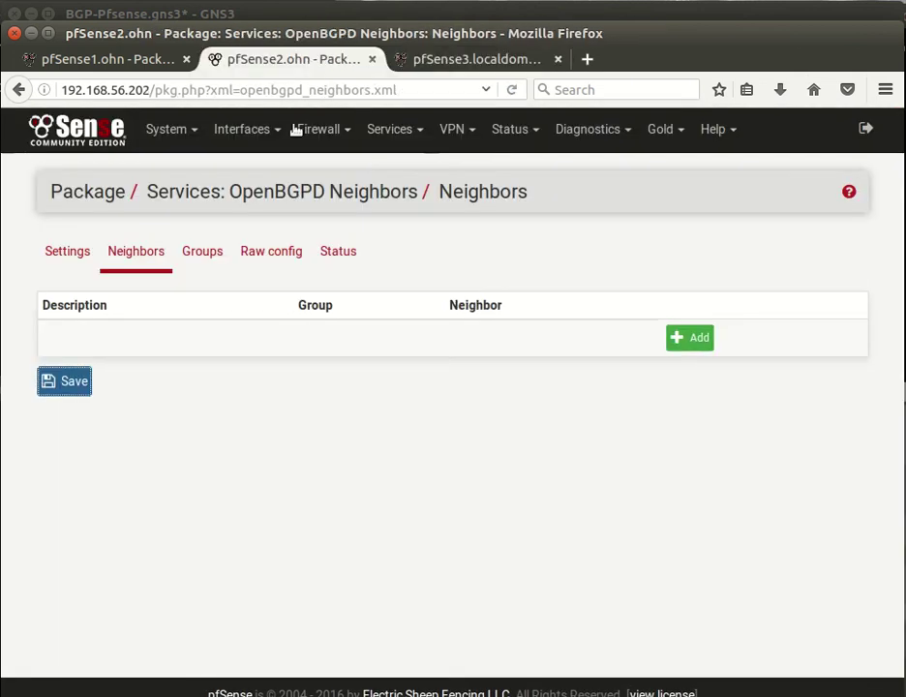
pyautogui.click(693, 335)
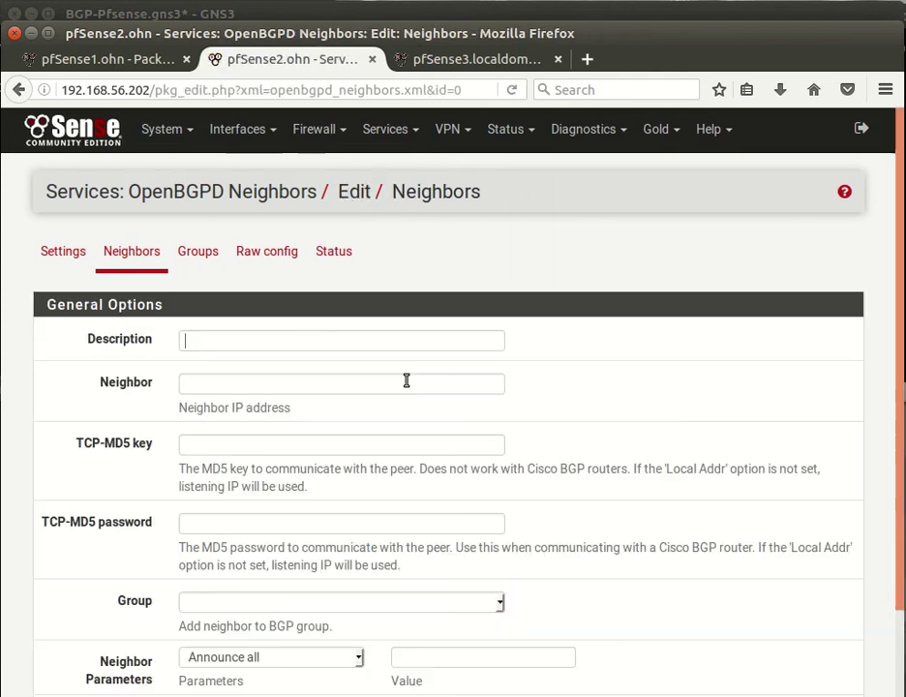
pyautogui.click(247, 339)
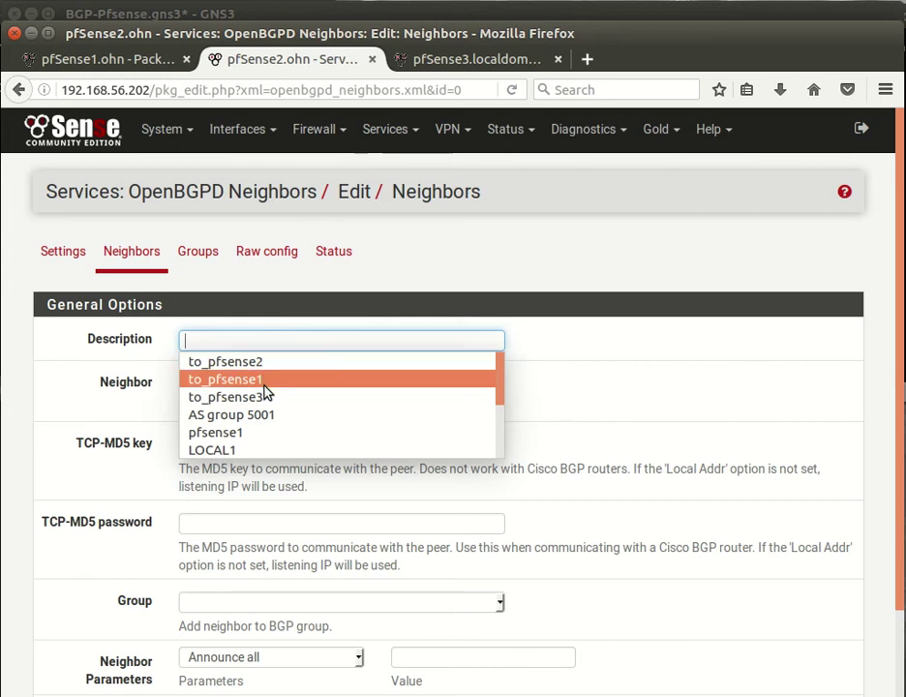
pyautogui.click(264, 383)
pyautogui.click(251, 388)
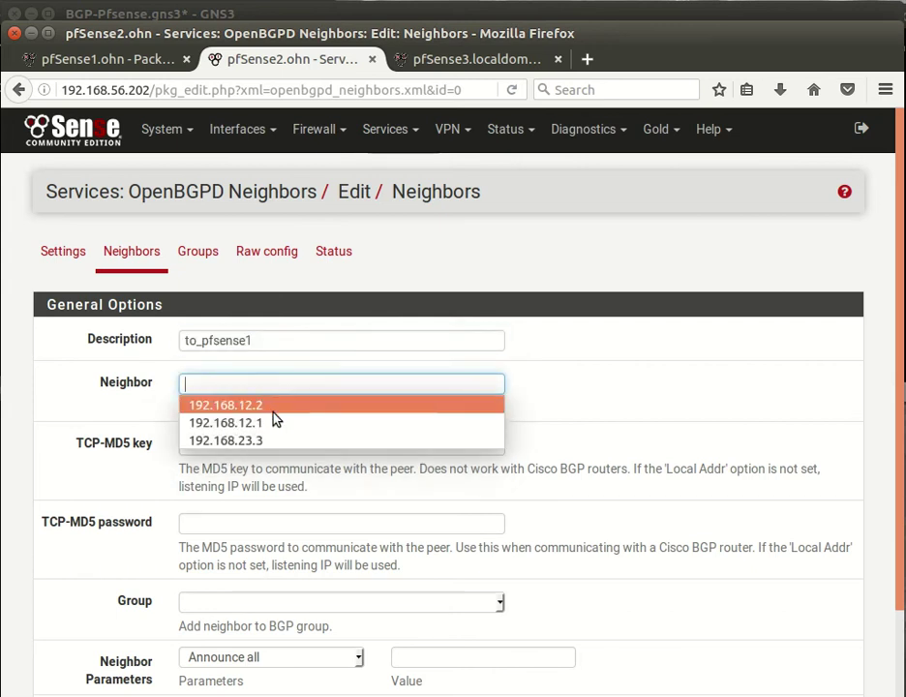
pyautogui.click(276, 422)
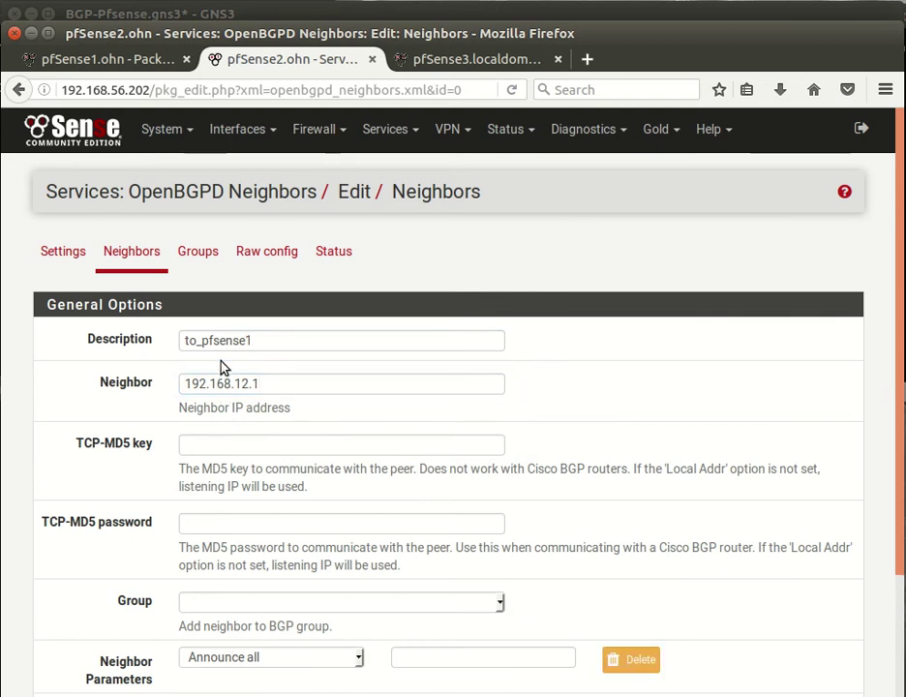
pyautogui.scroll(-3, 252, 377)
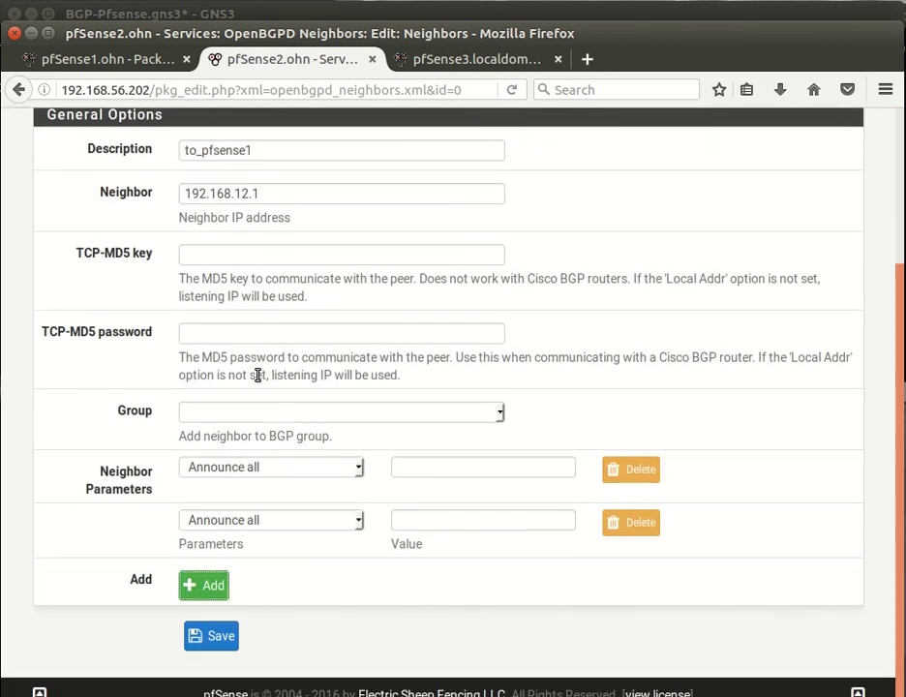
pyautogui.click(201, 635)
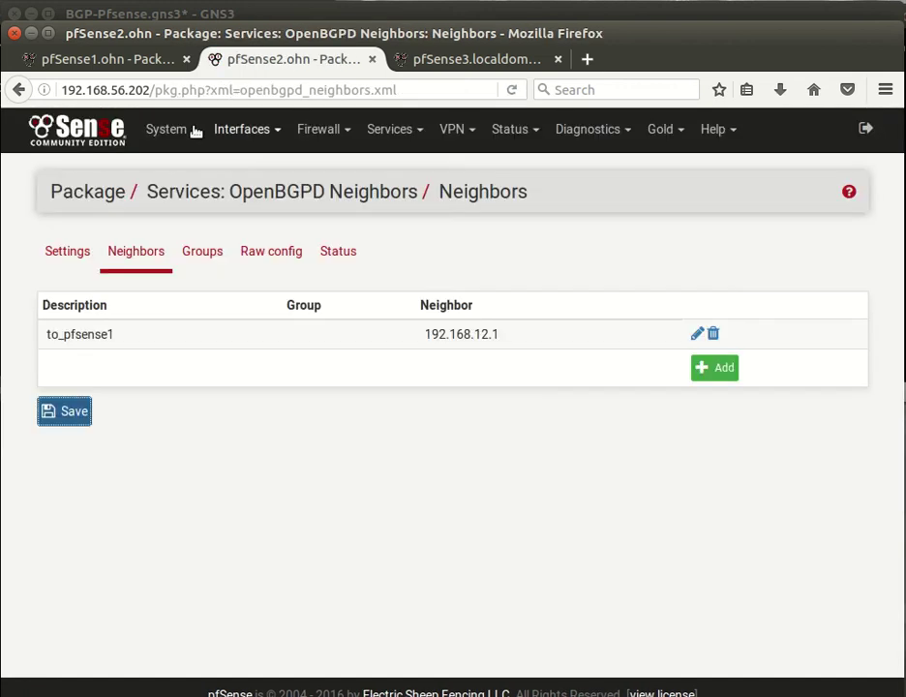
# Add a second OpenBGPD neighbor on pfSense2 described as to_pfsense3 with IP address 192.168.23.3 and save it.
pyautogui.click(717, 369)
pyautogui.click(229, 340)
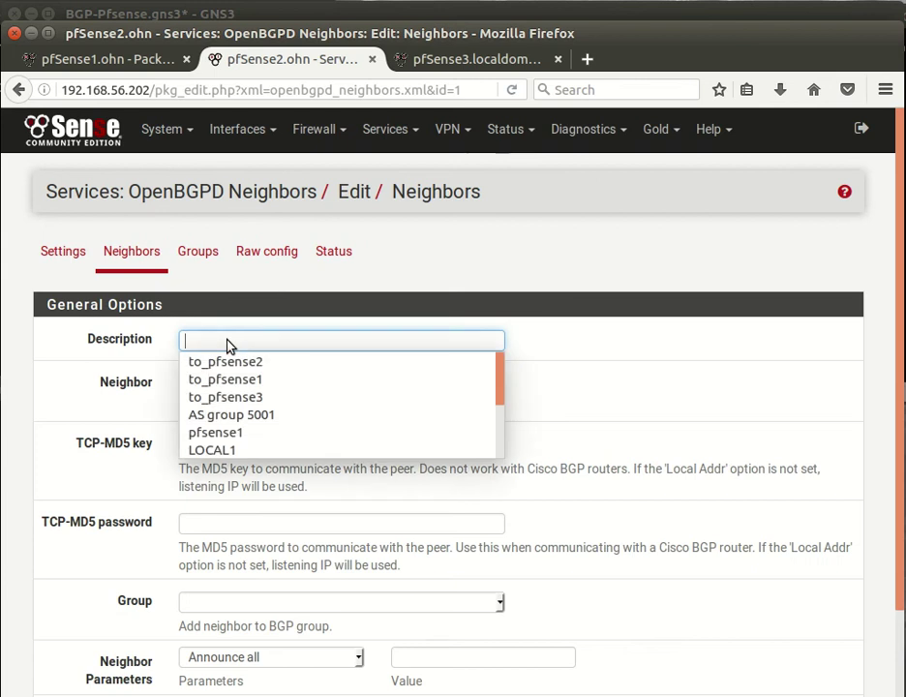
pyautogui.click(267, 414)
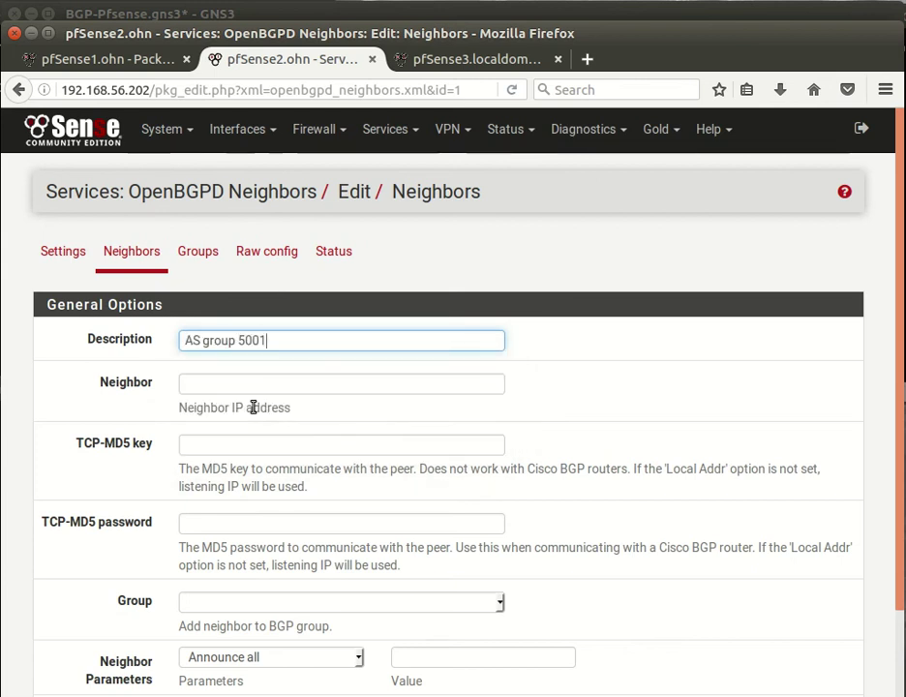
pyautogui.hotkey('ctrl', 'a')
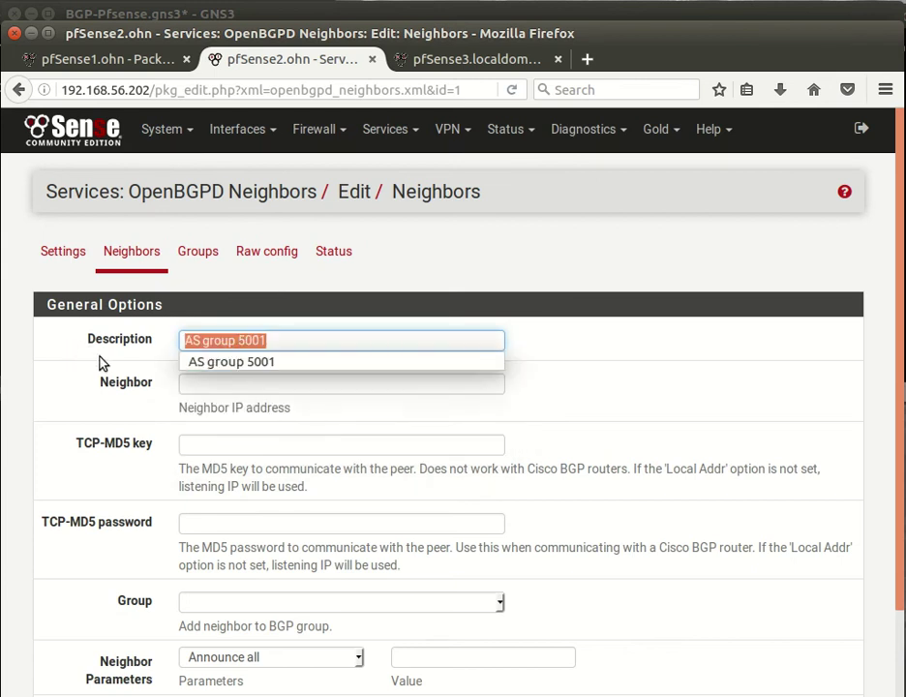
pyautogui.press('BackSpace')
pyautogui.click(200, 345)
pyautogui.click(307, 399)
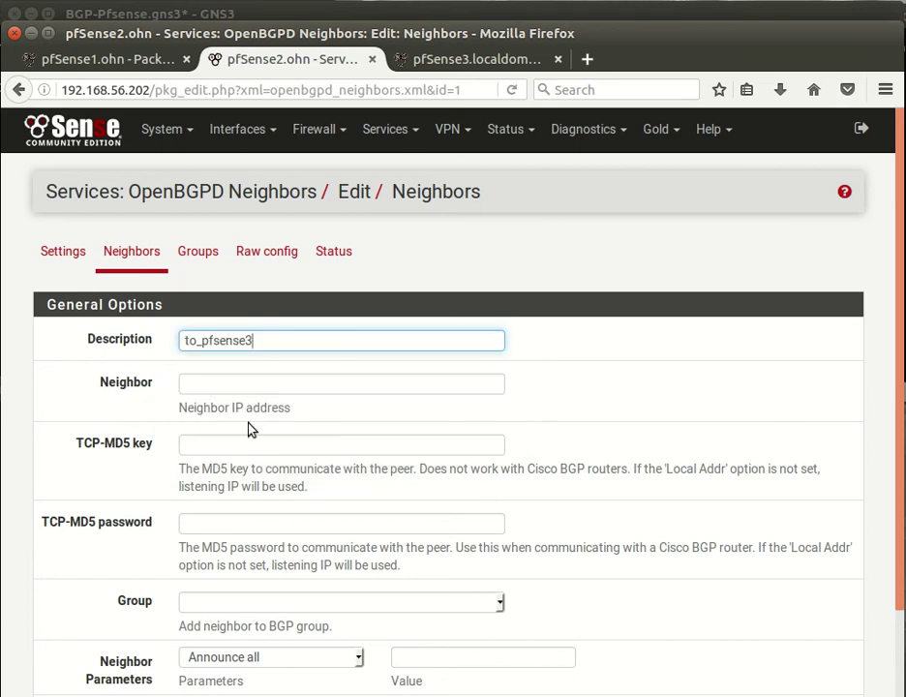
pyautogui.click(213, 389)
pyautogui.click(216, 393)
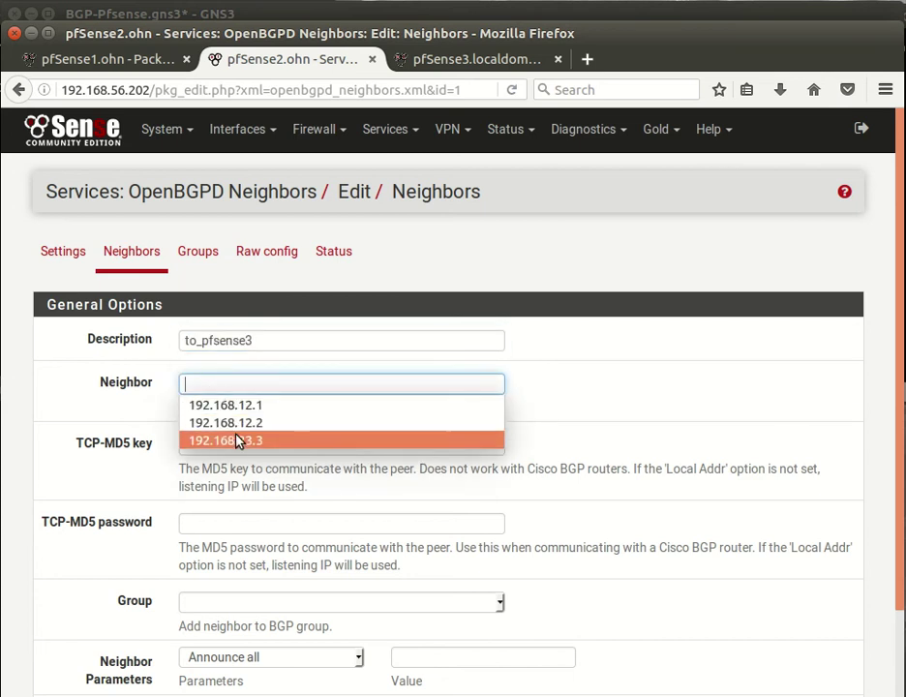
pyautogui.click(238, 439)
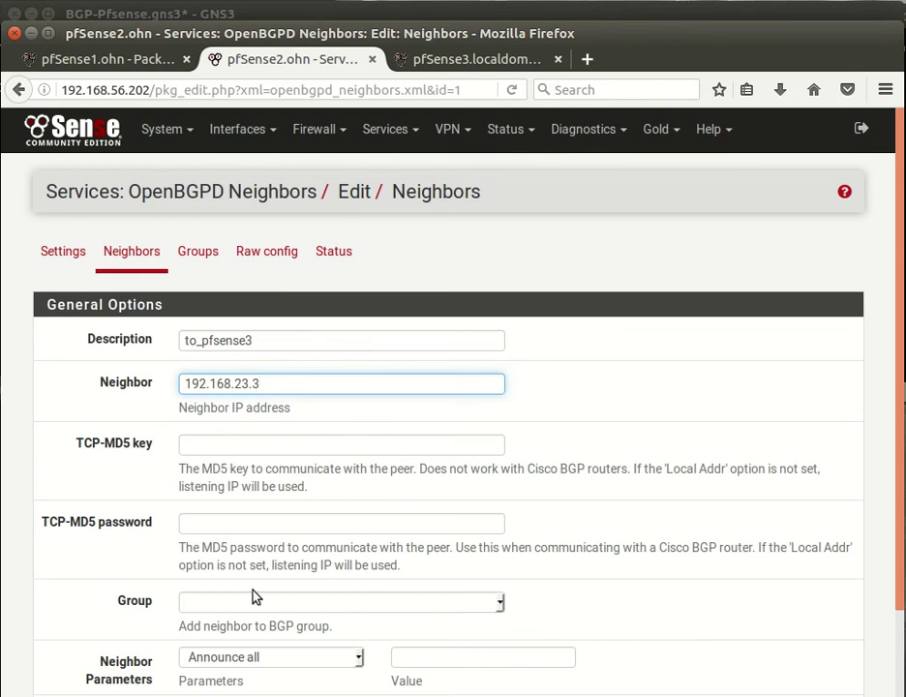
pyautogui.scroll(-3, 253, 597)
pyautogui.click(208, 636)
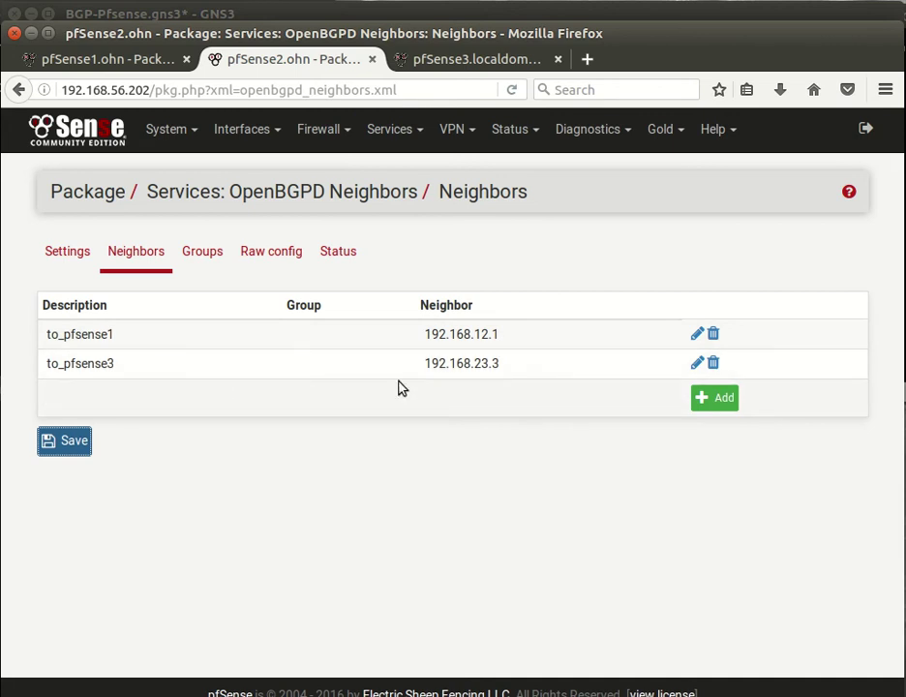
# On pfSense1, add an OpenBGPD neighbor described as to_pfsense2 with IP address 192.168.12.2 and save it.
pyautogui.click(437, 61)
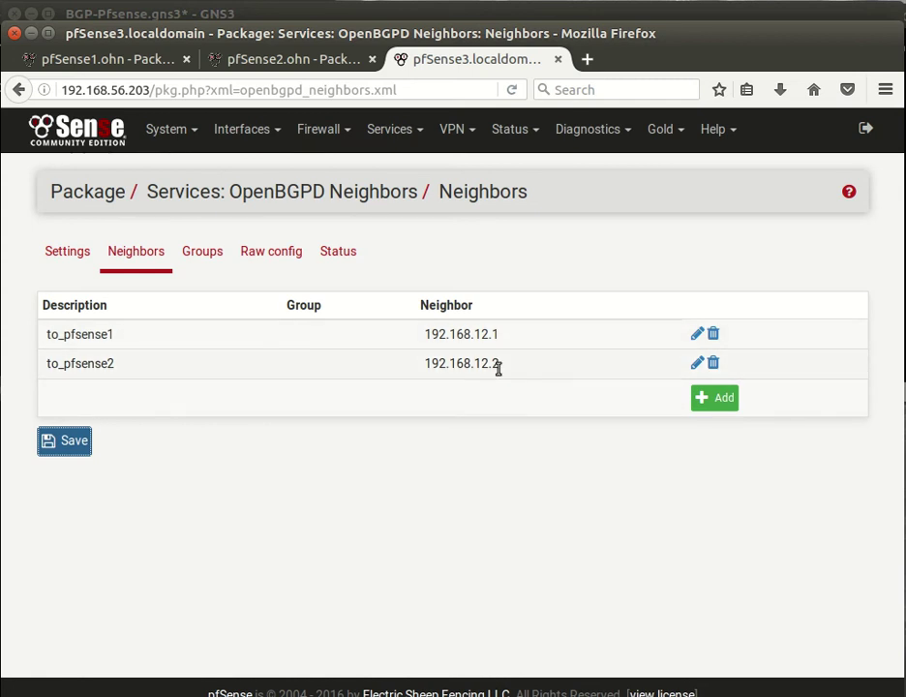
pyautogui.click(112, 62)
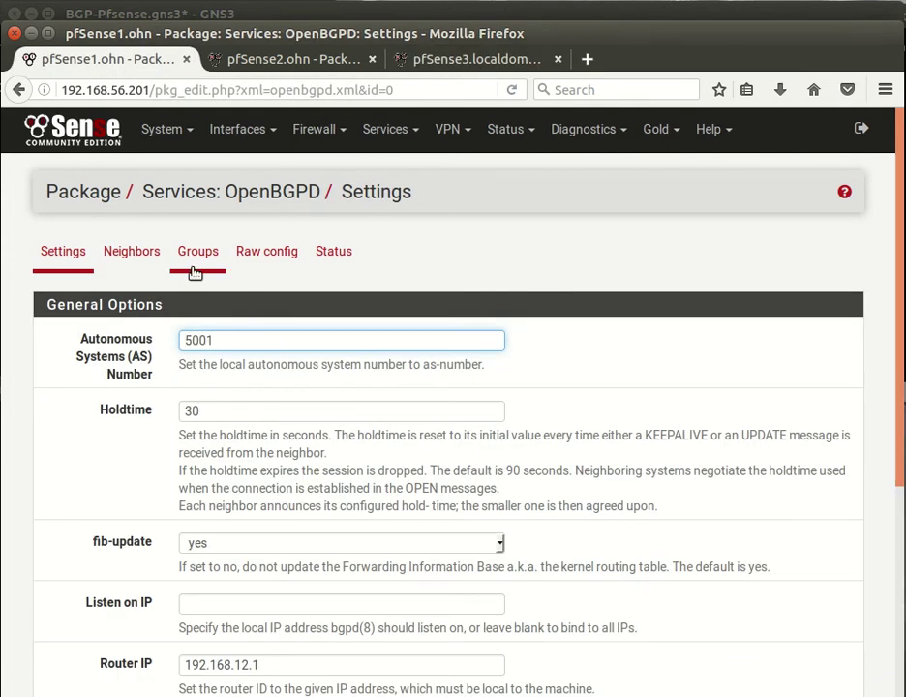
pyautogui.scroll(-1, 261, 400)
pyautogui.scroll(-4, 261, 400)
pyautogui.scroll(5, 265, 358)
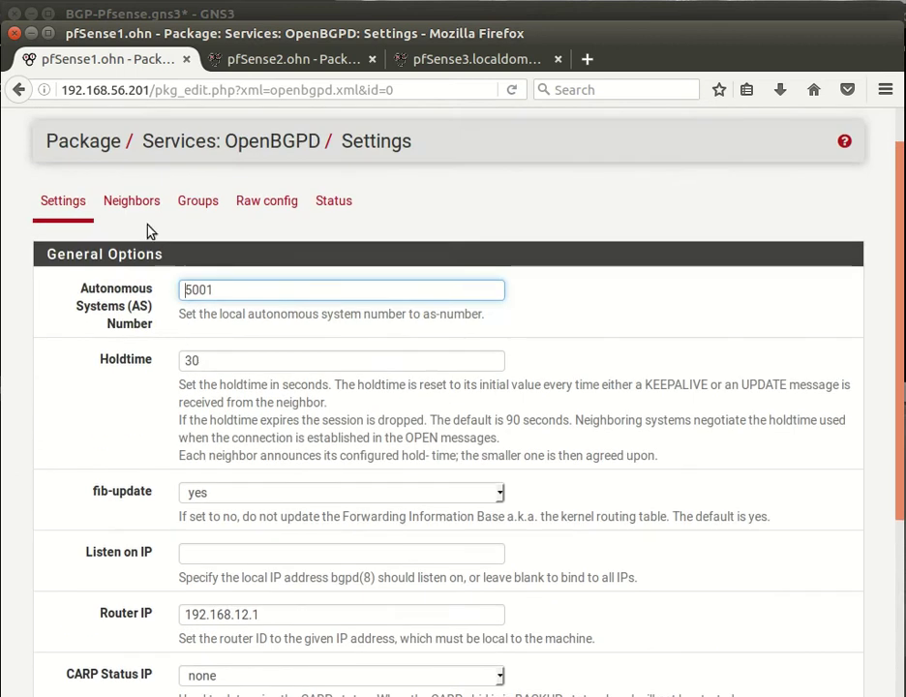
pyautogui.click(132, 200)
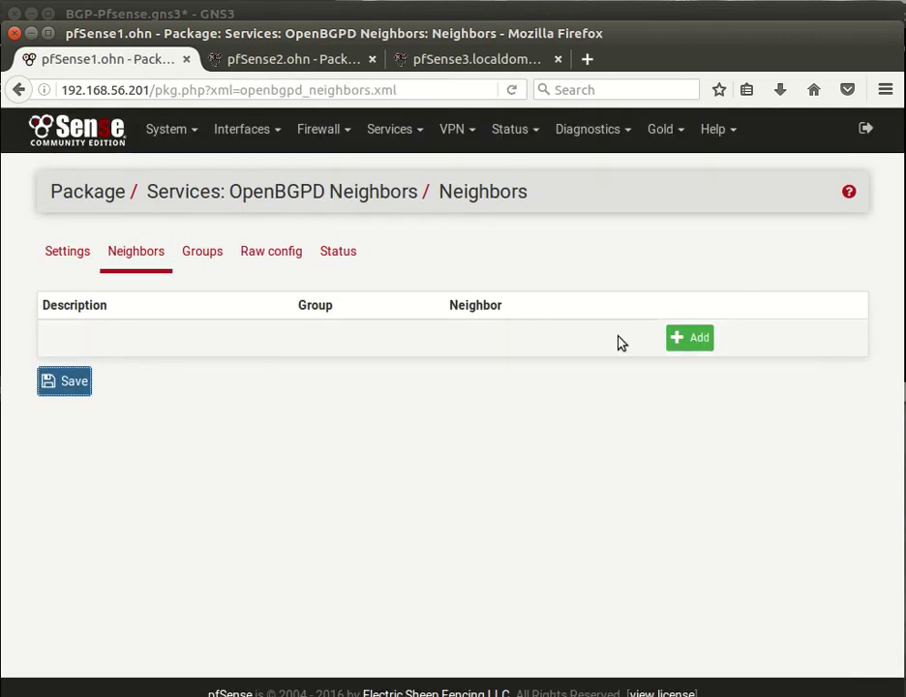
pyautogui.click(669, 341)
pyautogui.click(262, 346)
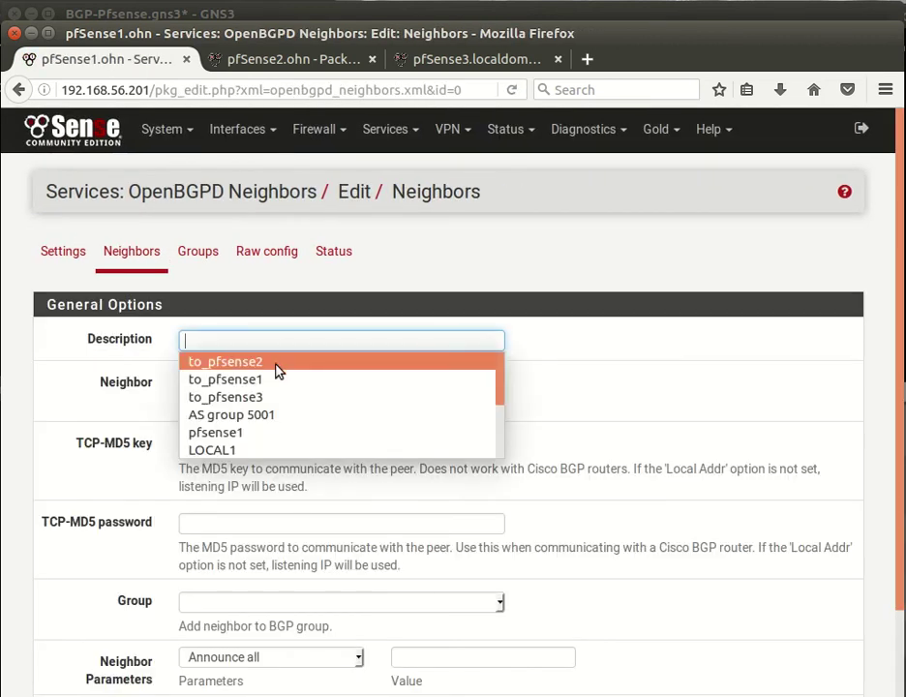
pyautogui.click(277, 363)
pyautogui.click(274, 382)
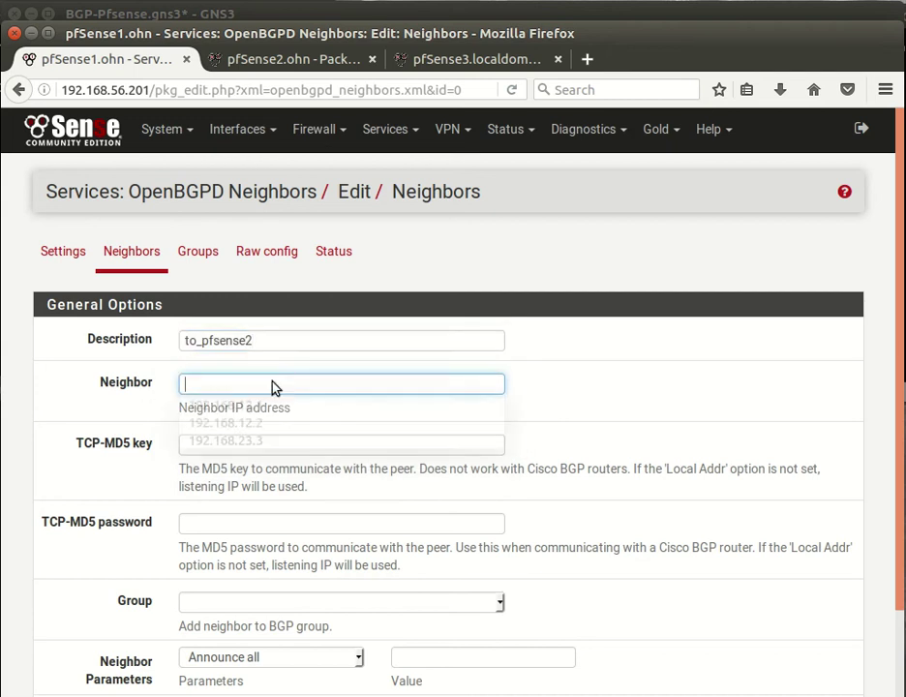
pyautogui.click(285, 426)
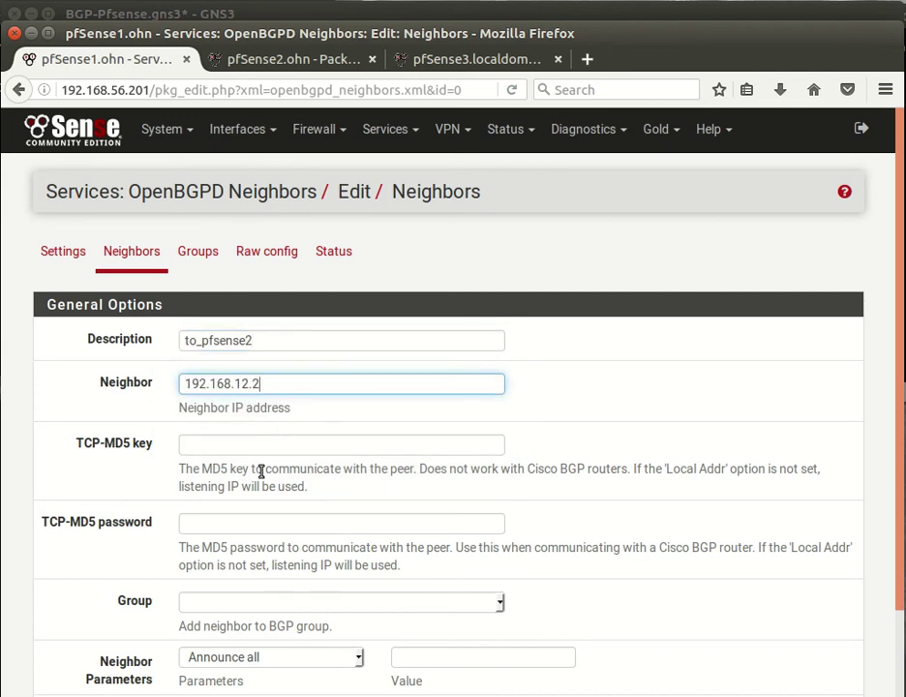
pyautogui.scroll(-3, 280, 494)
pyautogui.click(206, 635)
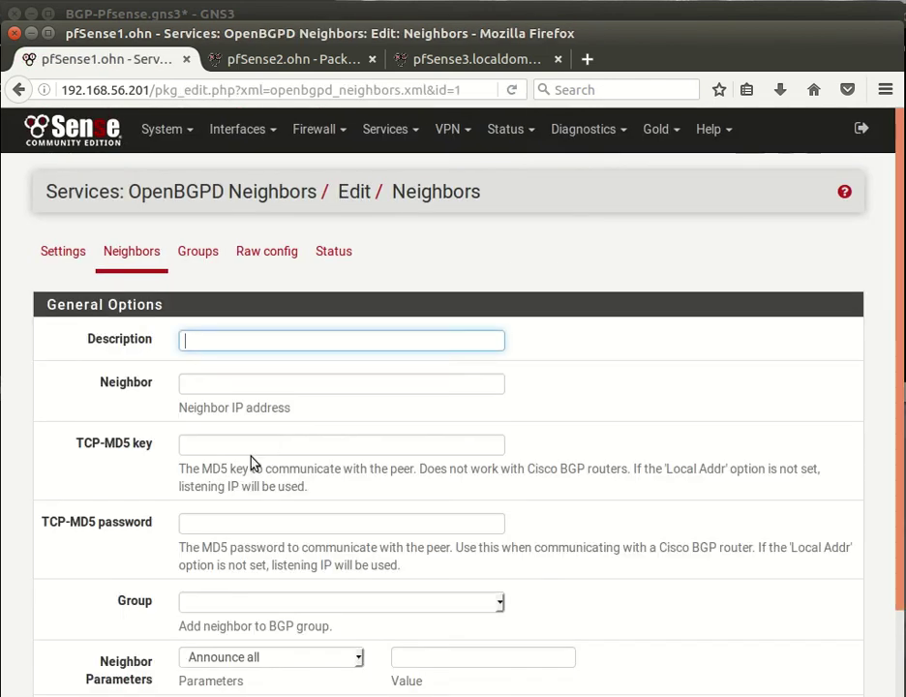
# Add a second neighbor on pfSense1 described as to_pfsense3 with IP address 192.168.23.3 and save it.
pyautogui.click(205, 343)
pyautogui.click(252, 396)
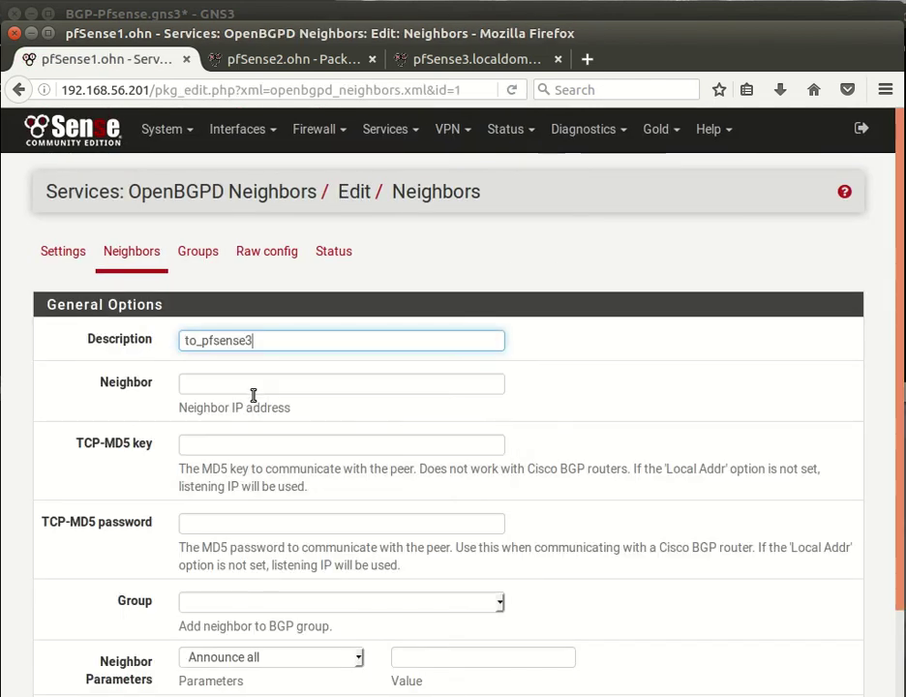
pyautogui.click(239, 392)
pyautogui.click(258, 438)
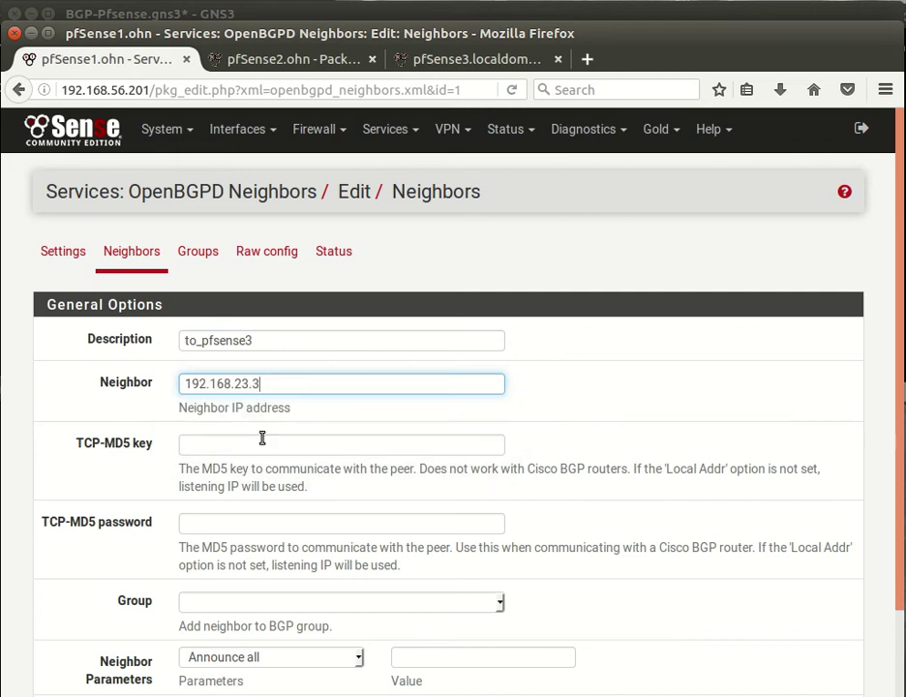
pyautogui.scroll(-3, 223, 600)
pyautogui.click(208, 638)
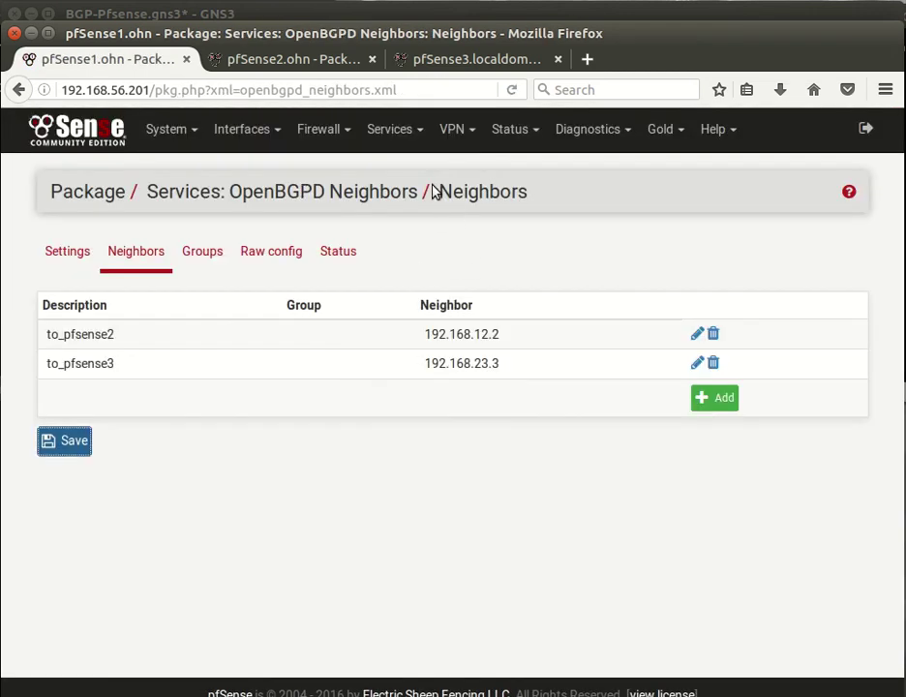
# Open the OpenBGPD status page on pfSense1, pfSense2 and pfSense3.
pyautogui.click(355, 254)
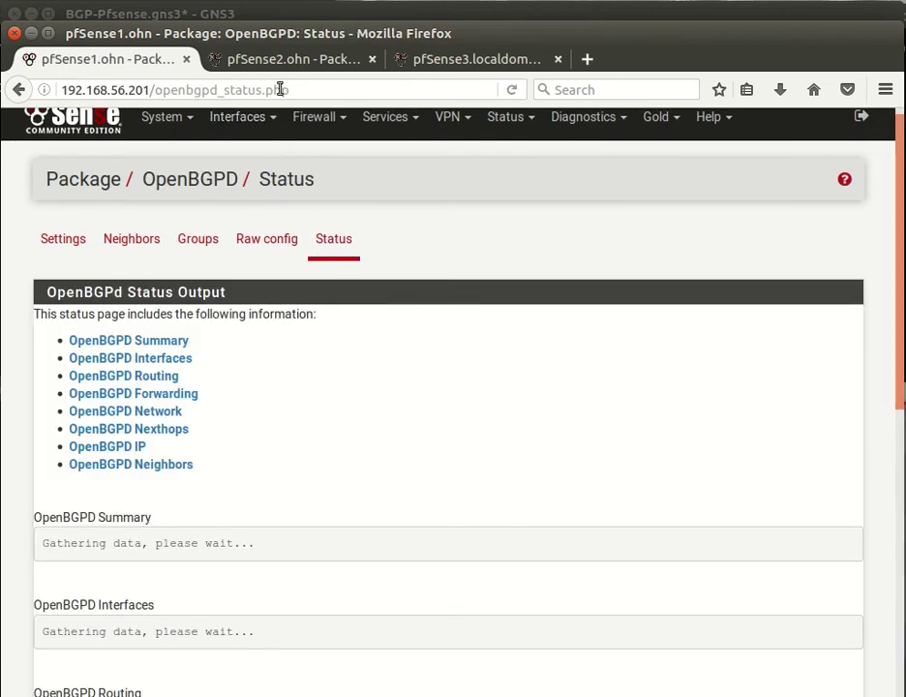
pyautogui.click(290, 59)
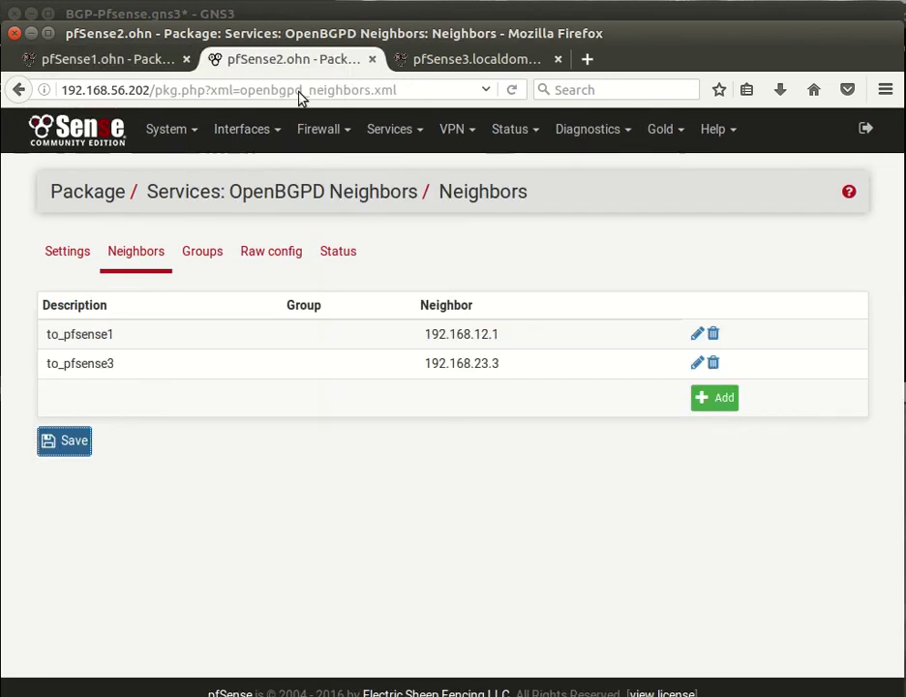
pyautogui.click(340, 251)
pyautogui.click(469, 59)
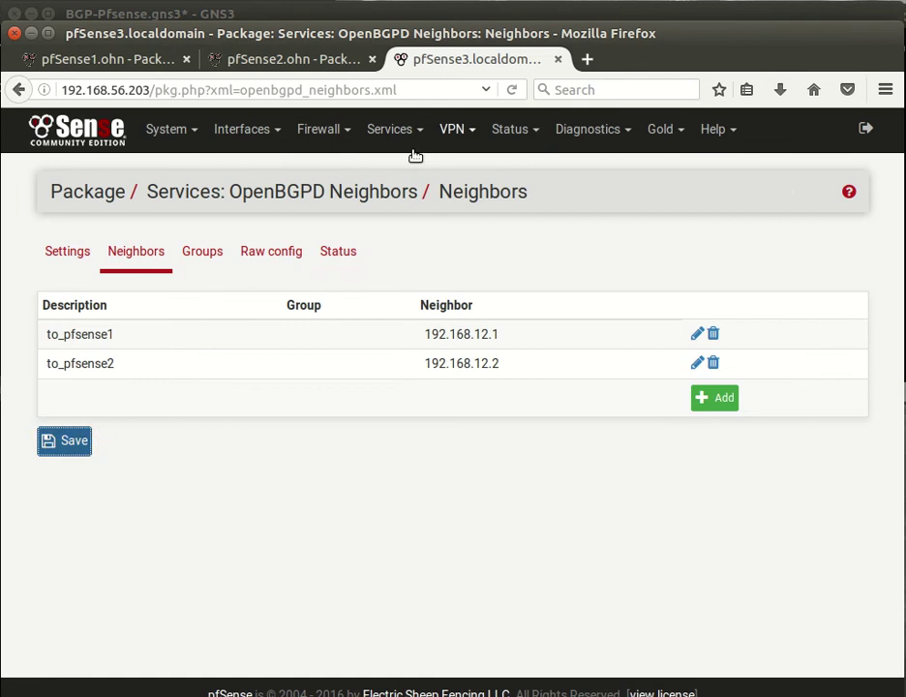
pyautogui.click(341, 255)
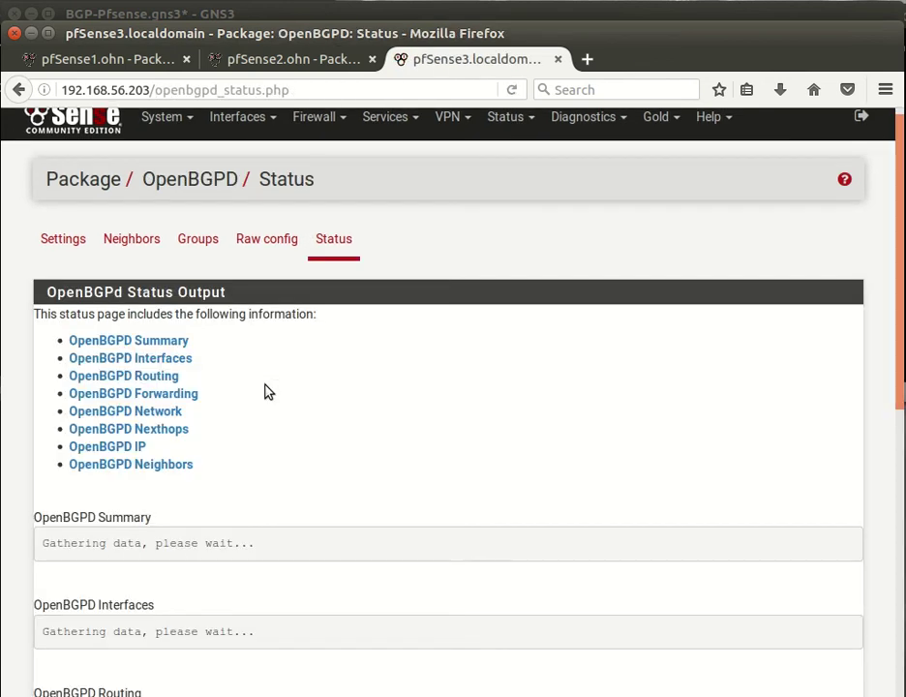
# Examine the summary and the neighbors' remote AS and BGP state in pfSense3's OpenBGPD status output.
pyautogui.scroll(-1, 279, 385)
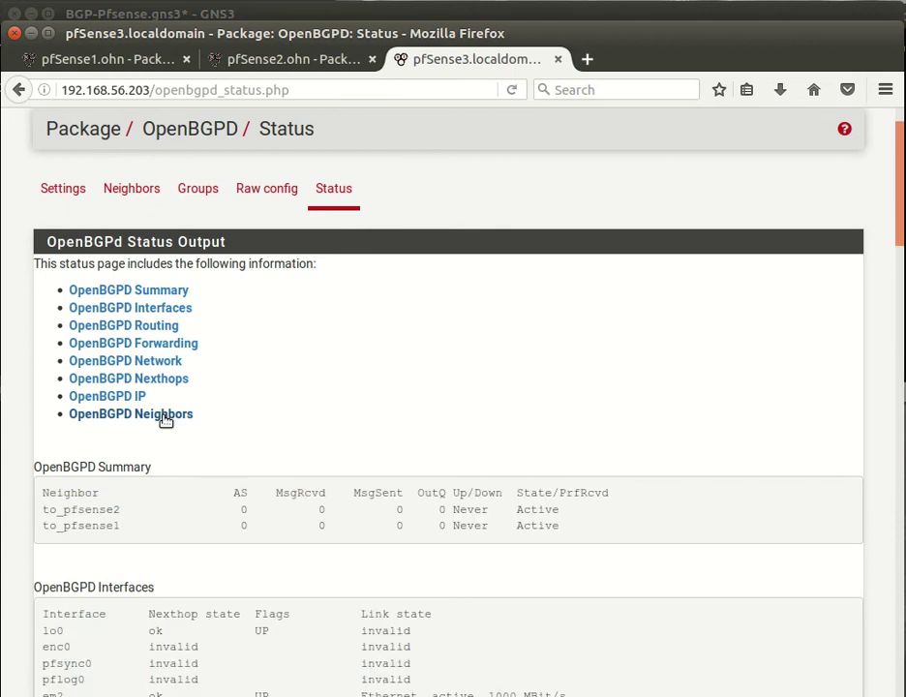
pyautogui.click(164, 414)
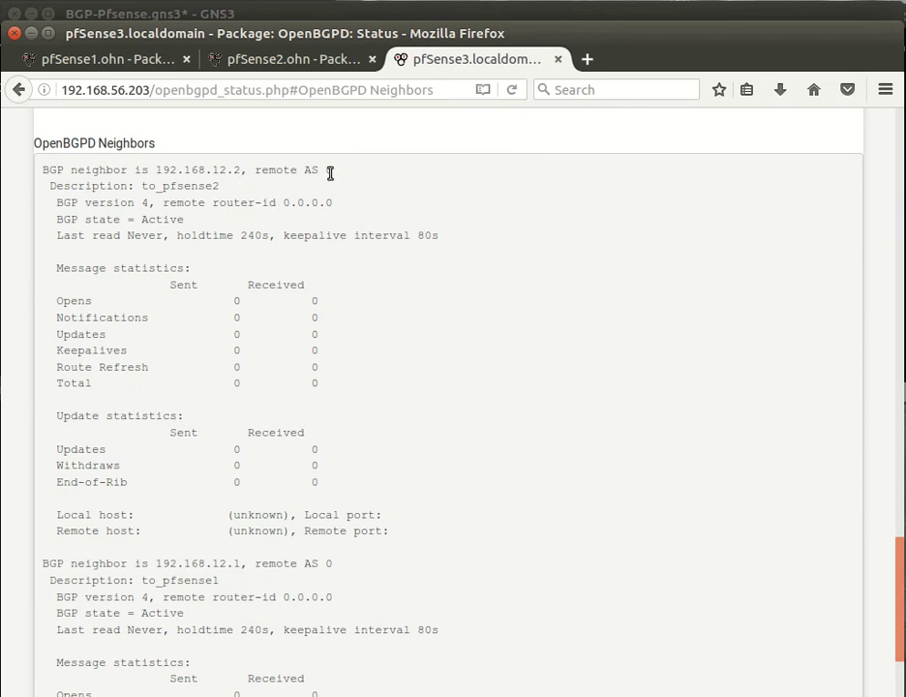
pyautogui.click(344, 219)
pyautogui.tripleClick(331, 184)
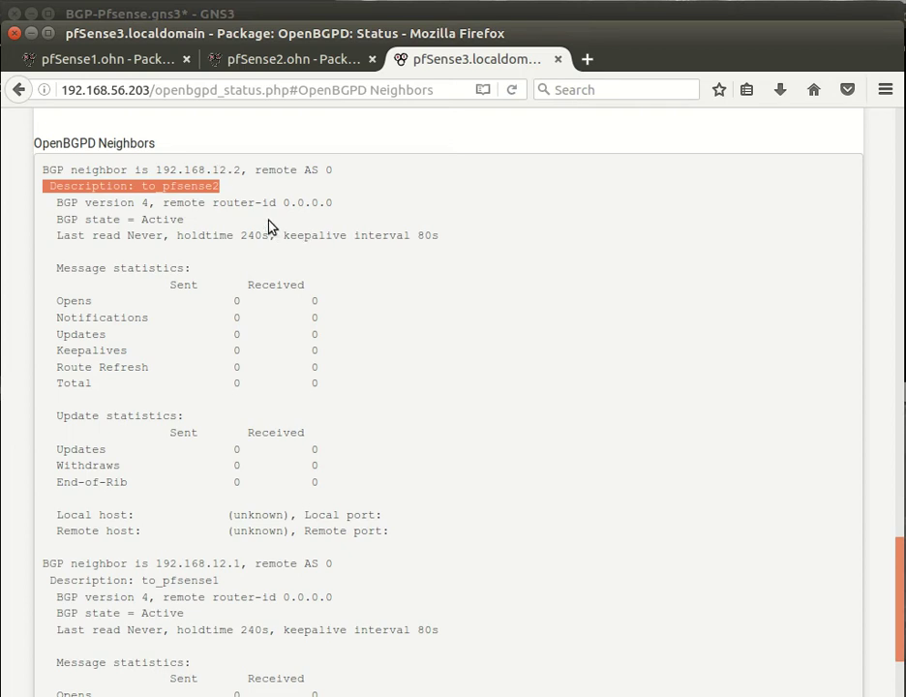
# Examine the remote AS, BGP state and last error of the neighbors in pfSense1's OpenBGPD status output.
pyautogui.click(108, 60)
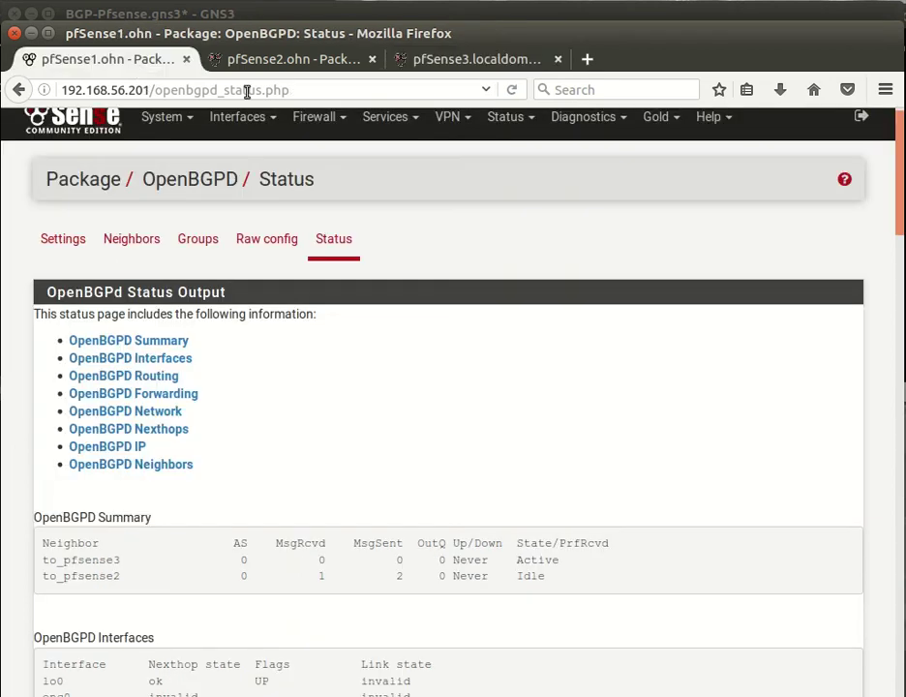
pyautogui.click(162, 465)
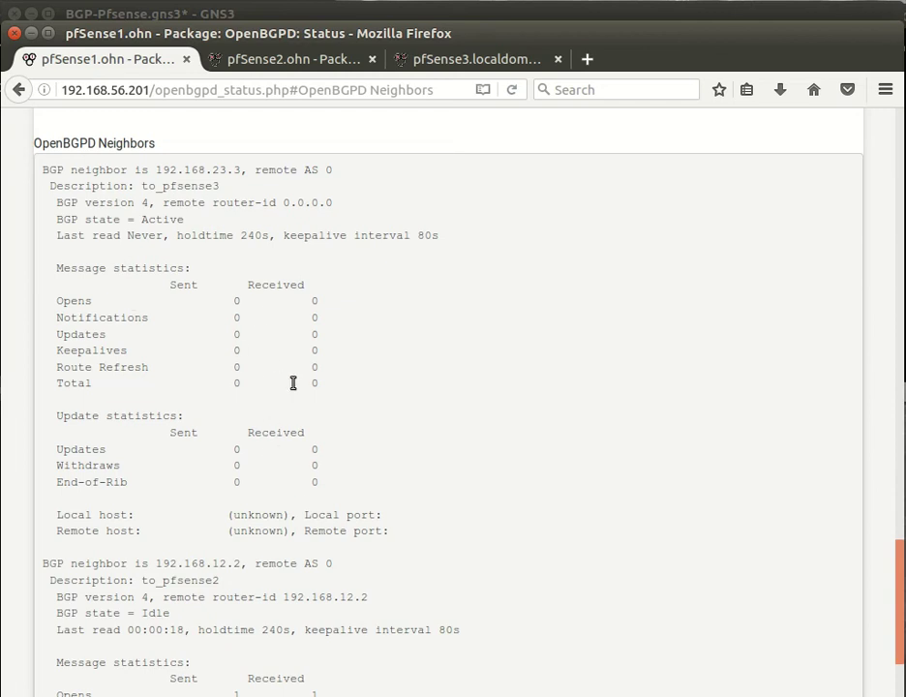
pyautogui.scroll(-5, 293, 382)
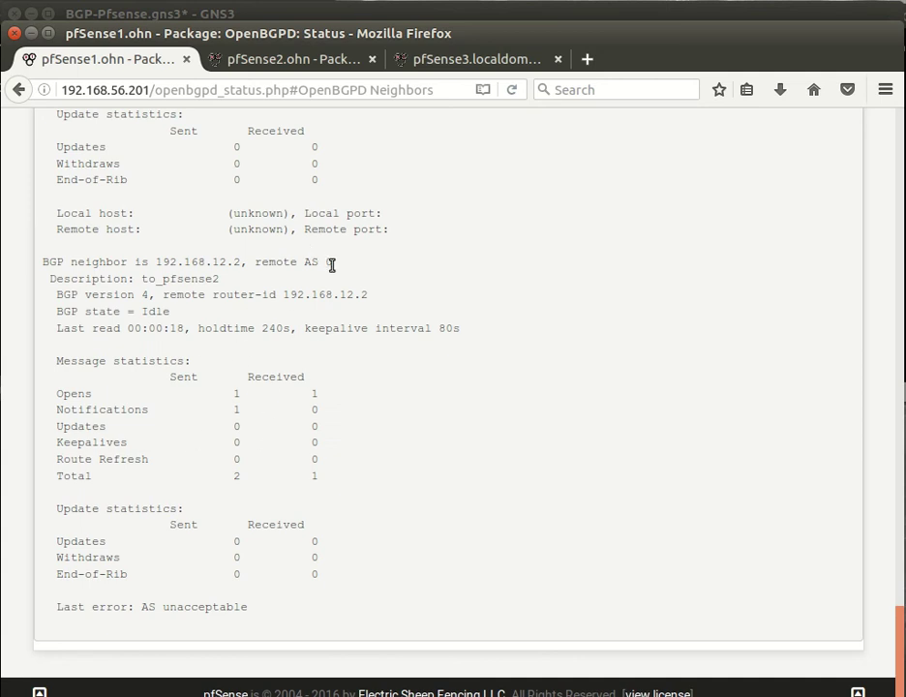
pyautogui.moveTo(331, 264); pyautogui.dragTo(325, 265)
pyautogui.scroll(5, 343, 310)
pyautogui.scroll(-4, 353, 307)
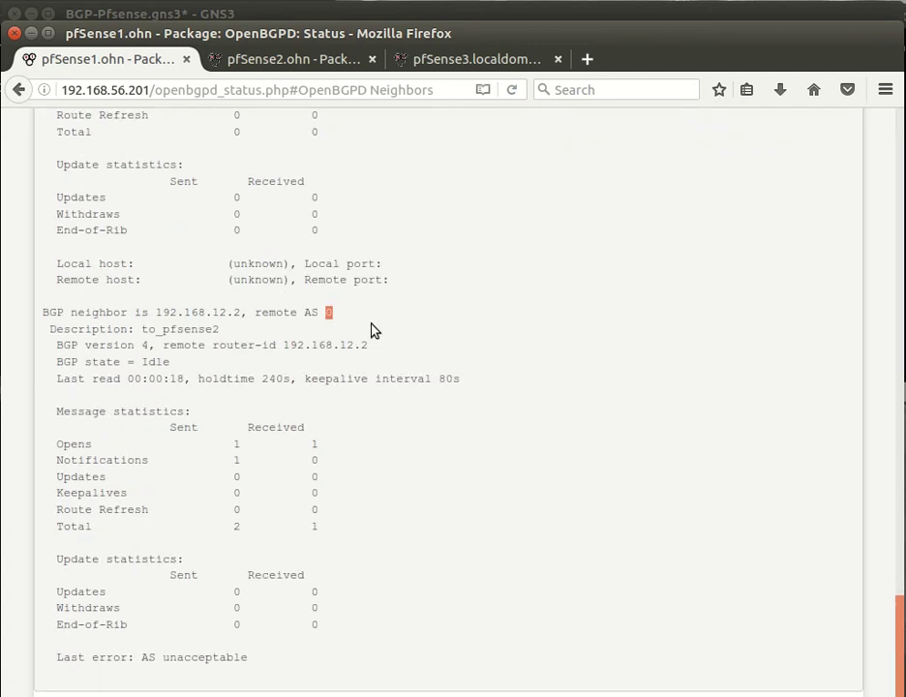
pyautogui.scroll(-1, 373, 329)
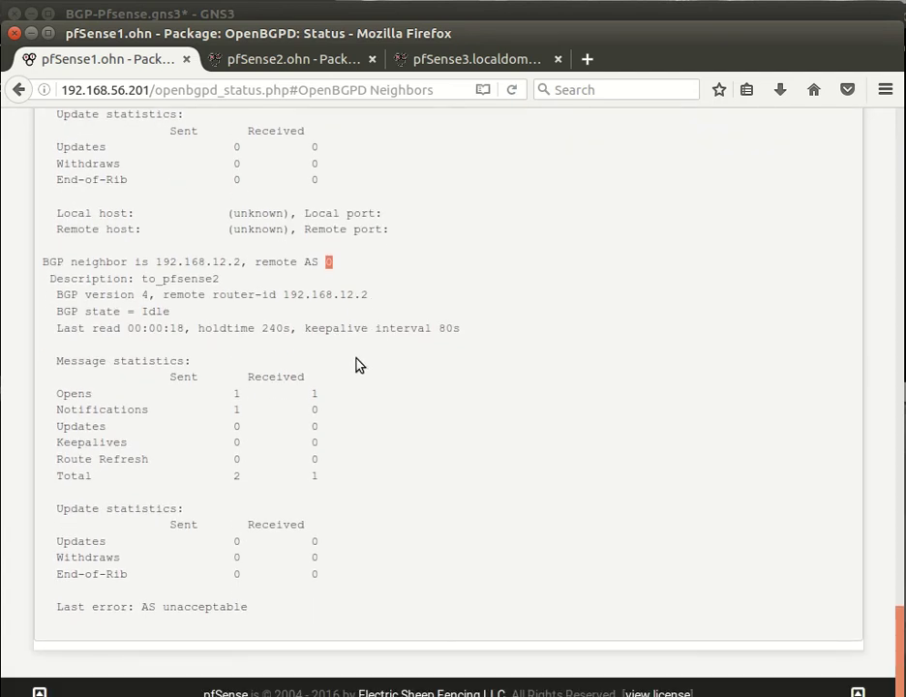
# Compare the remote router IDs of the to_pfsense2 and to_pfsense3 neighbors in pfSense1's status output.
pyautogui.scroll(8, 358, 365)
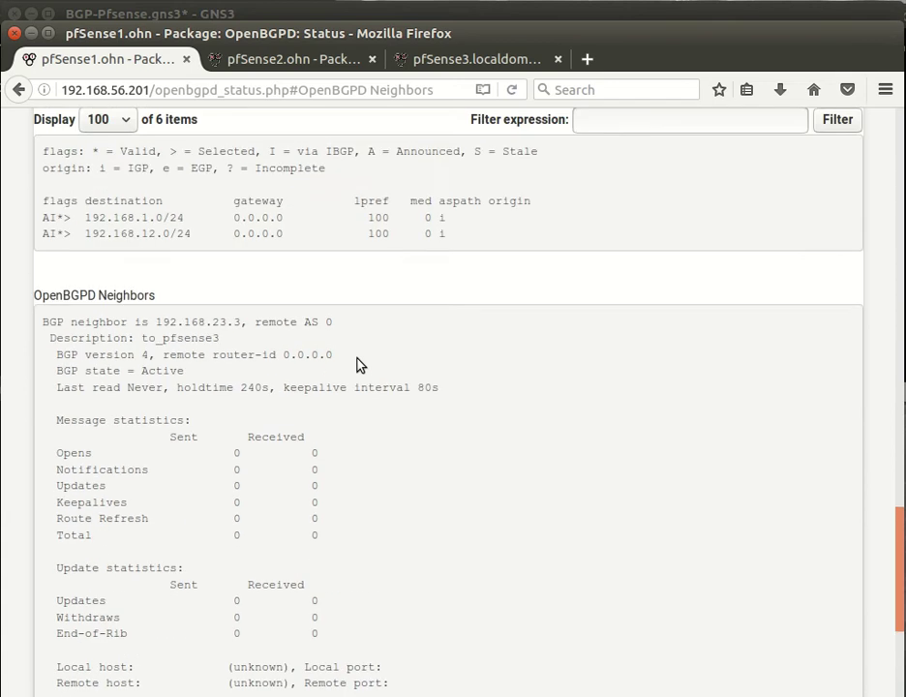
pyautogui.scroll(-1, 357, 364)
pyautogui.scroll(-4, 358, 364)
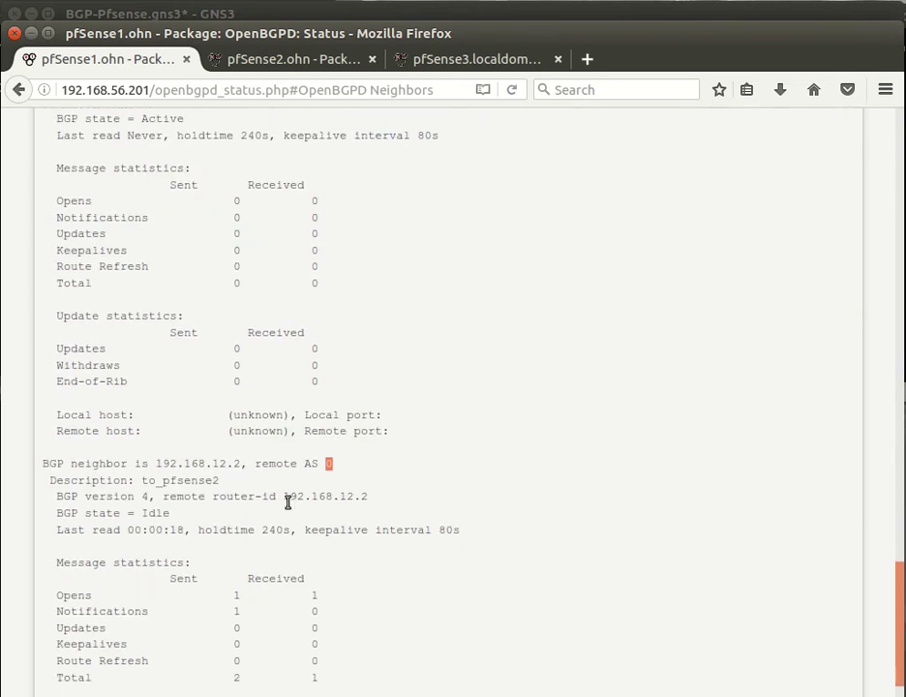
pyautogui.moveTo(288, 501); pyautogui.dragTo(368, 497)
pyautogui.scroll(5, 355, 494)
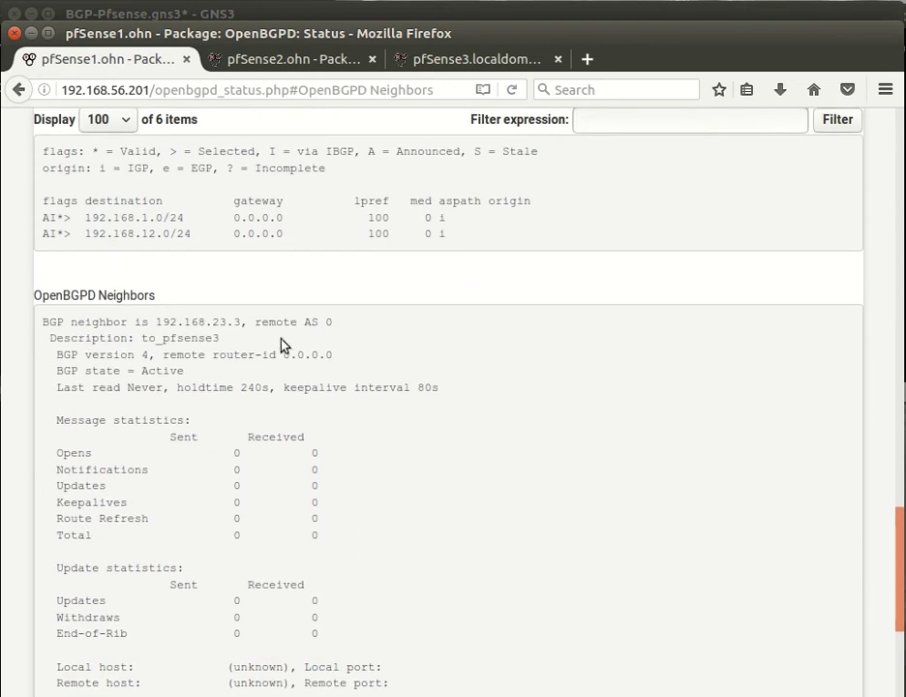
pyautogui.moveTo(287, 355); pyautogui.dragTo(340, 360)
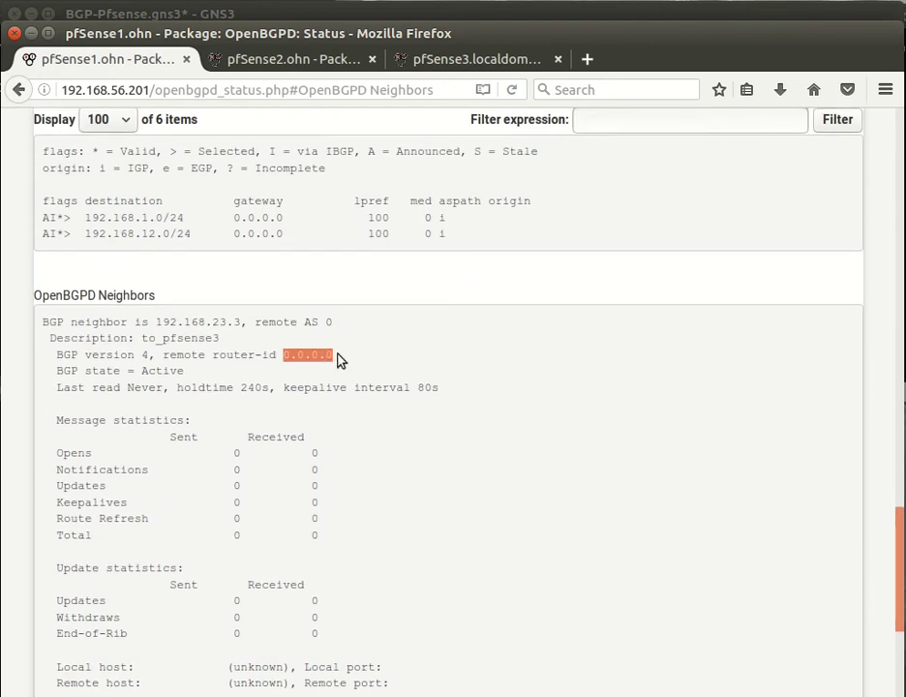
pyautogui.click(389, 419)
pyautogui.scroll(15, 265, 380)
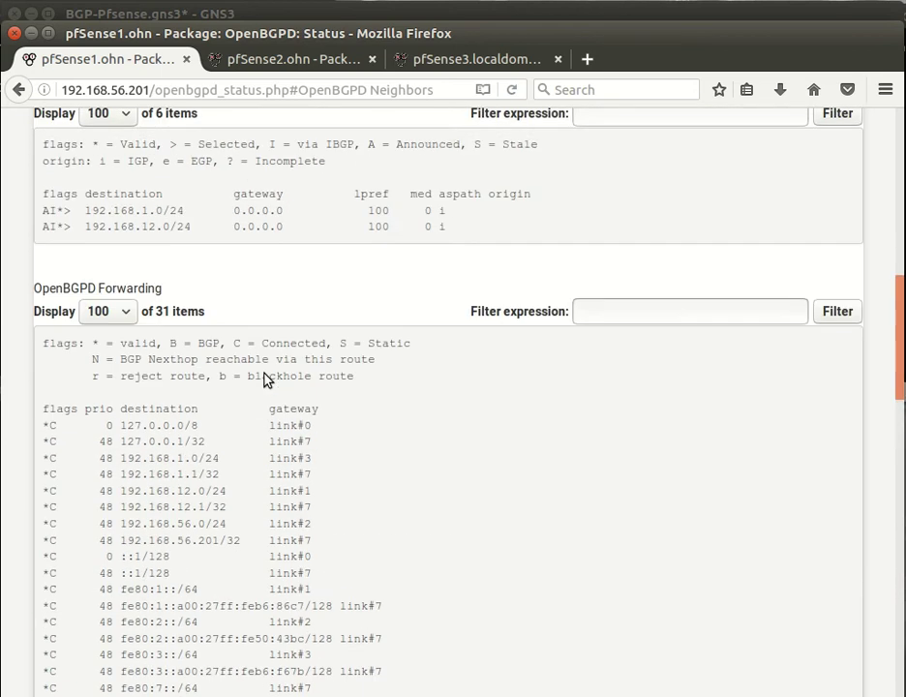
# Start a new routing gateway on pfSense1 and check the link to pfsense2 in the GNS3 topology.
pyautogui.scroll(10, 265, 380)
pyautogui.click(178, 135)
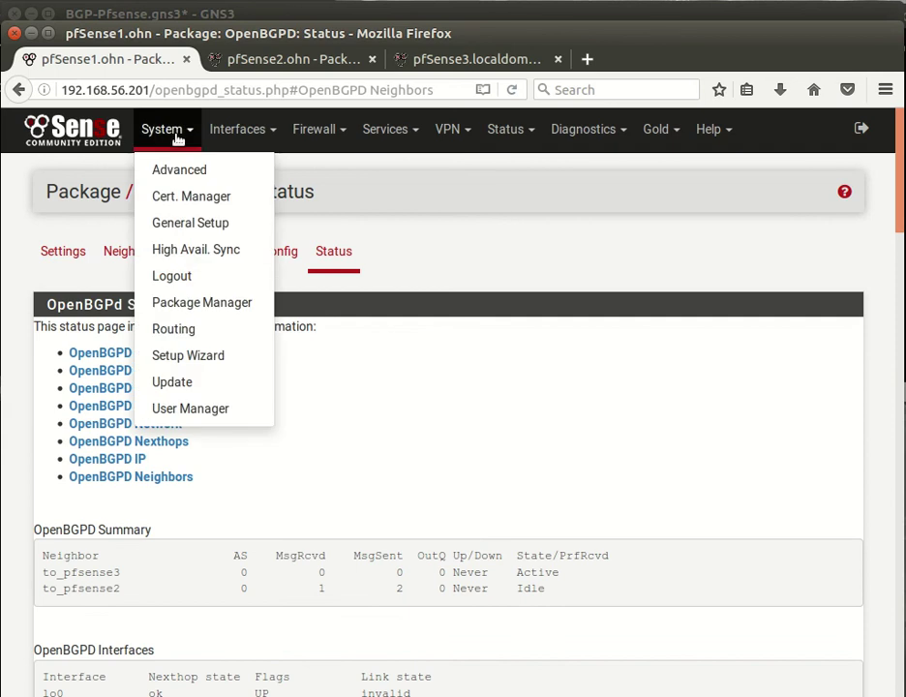
pyautogui.click(203, 329)
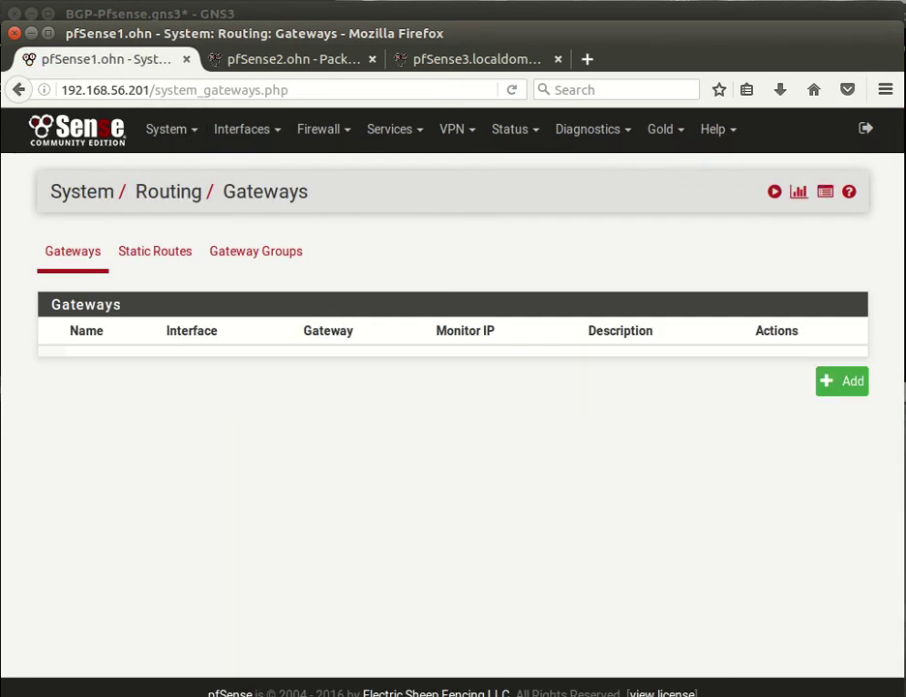
pyautogui.click(854, 386)
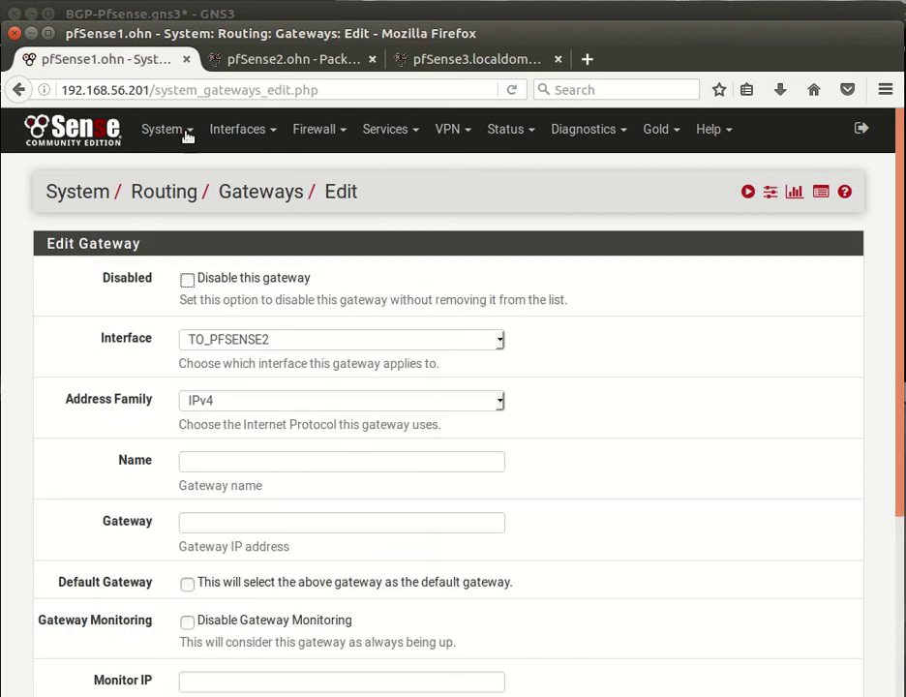
pyautogui.click(31, 33)
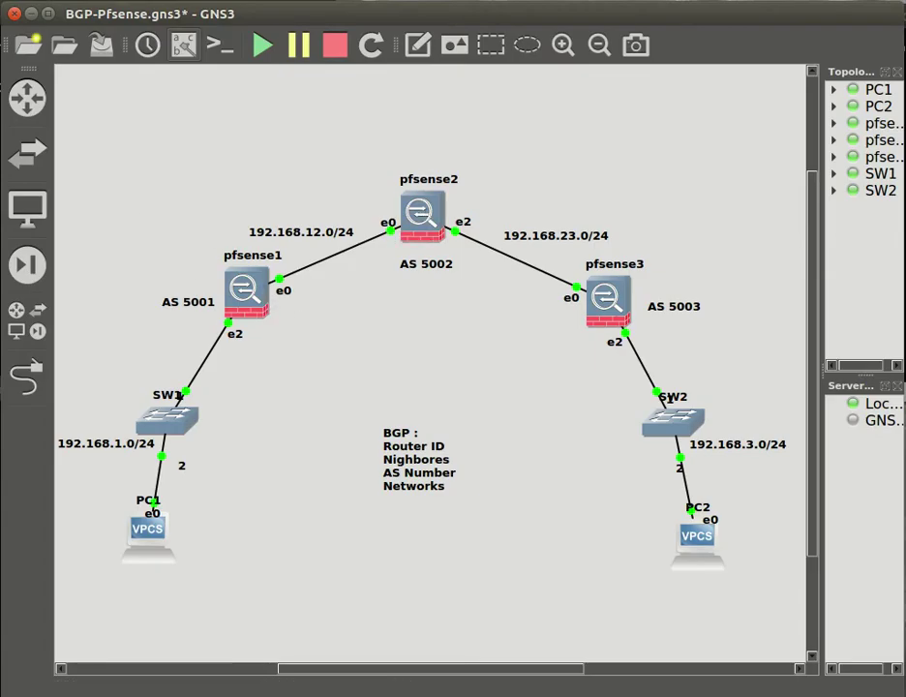
pyautogui.click(24, 92)
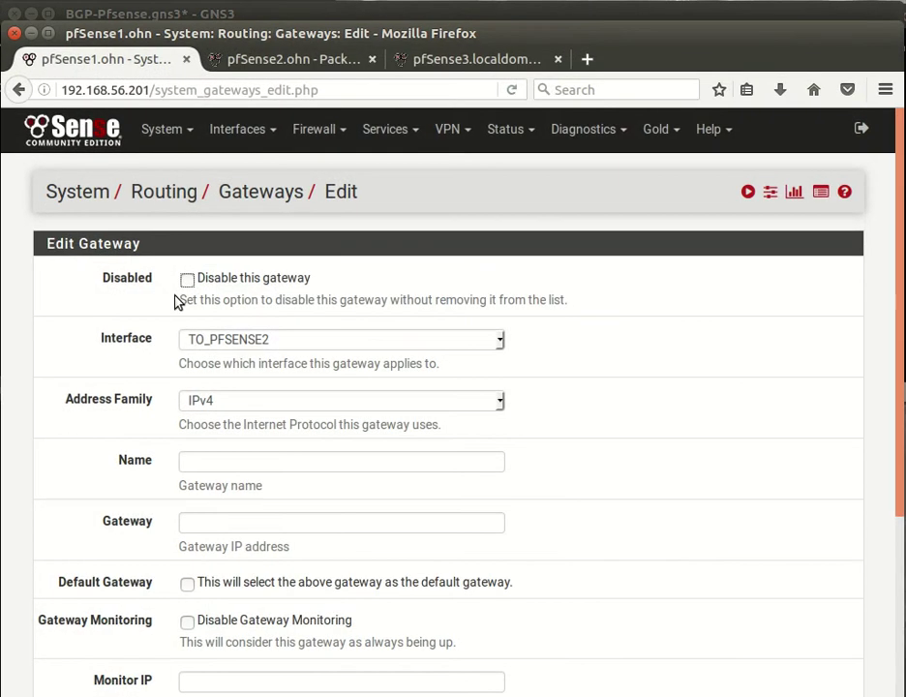
# Name the new IPv4 gateway on the TO_PFSENSE2 interface TO_PFSENSE2.
pyautogui.scroll(-3, 238, 416)
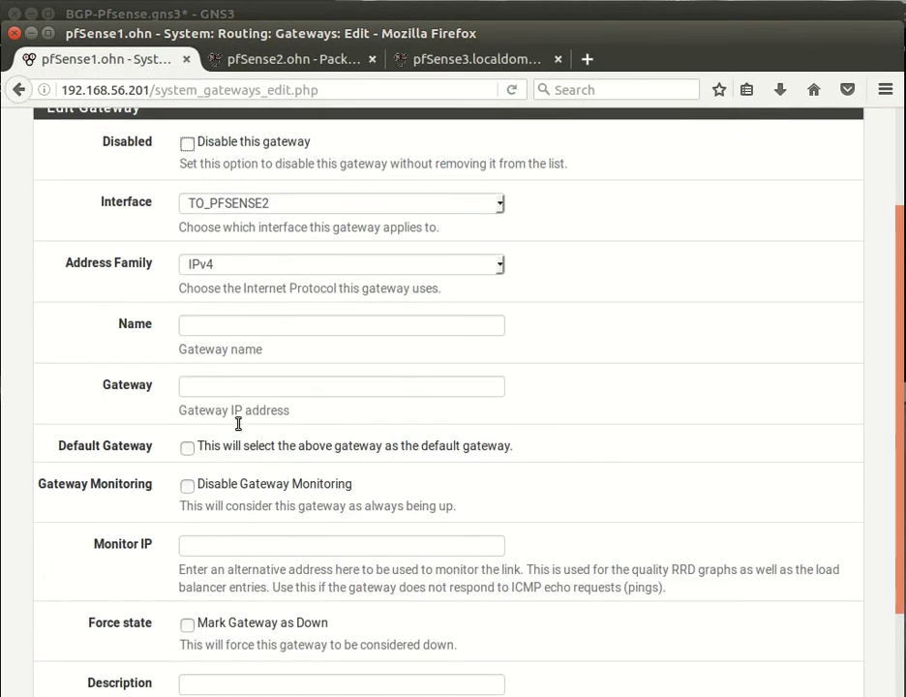
pyautogui.click(216, 312)
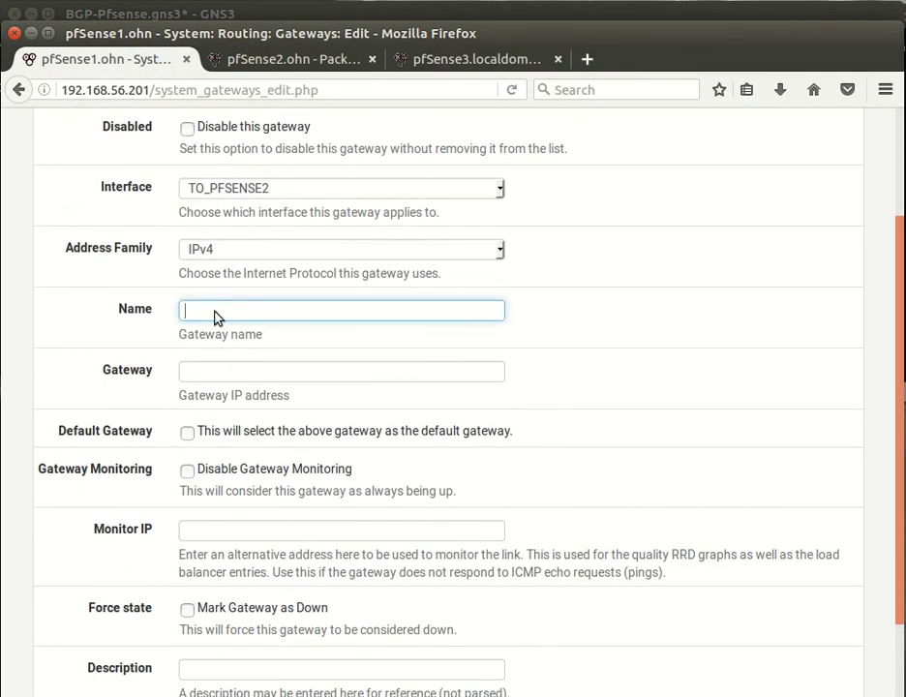
pyautogui.click(217, 316)
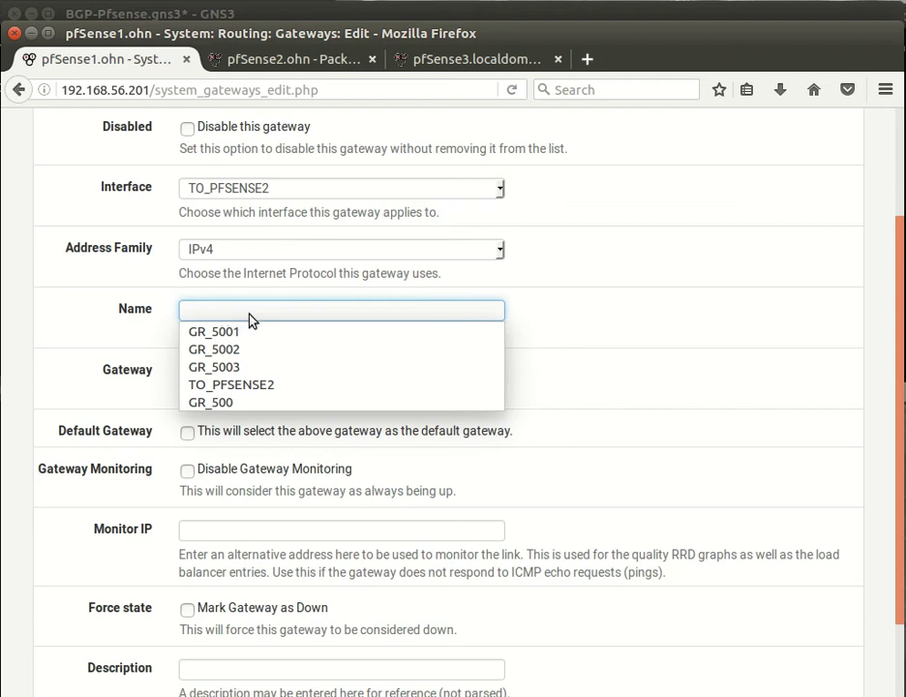
pyautogui.click(259, 386)
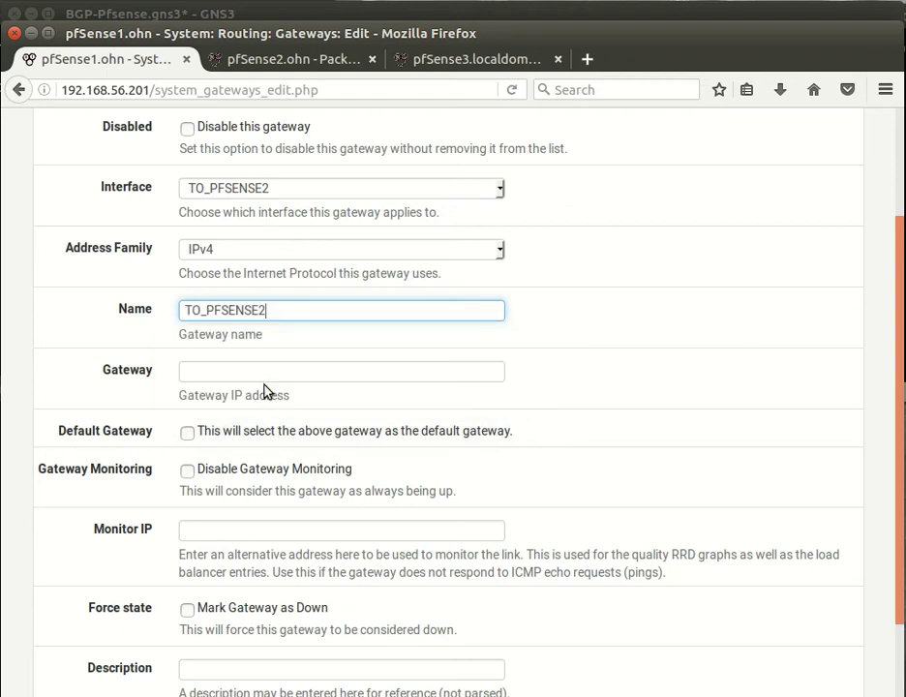
pyautogui.tripleClick(277, 311)
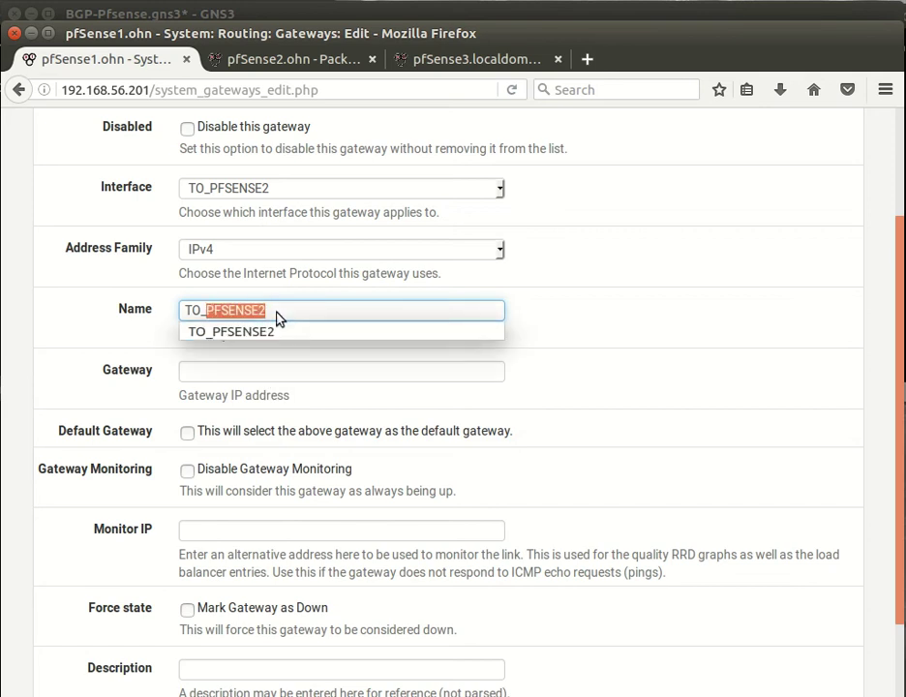
pyautogui.press('BackSpace')
pyautogui.click(276, 316)
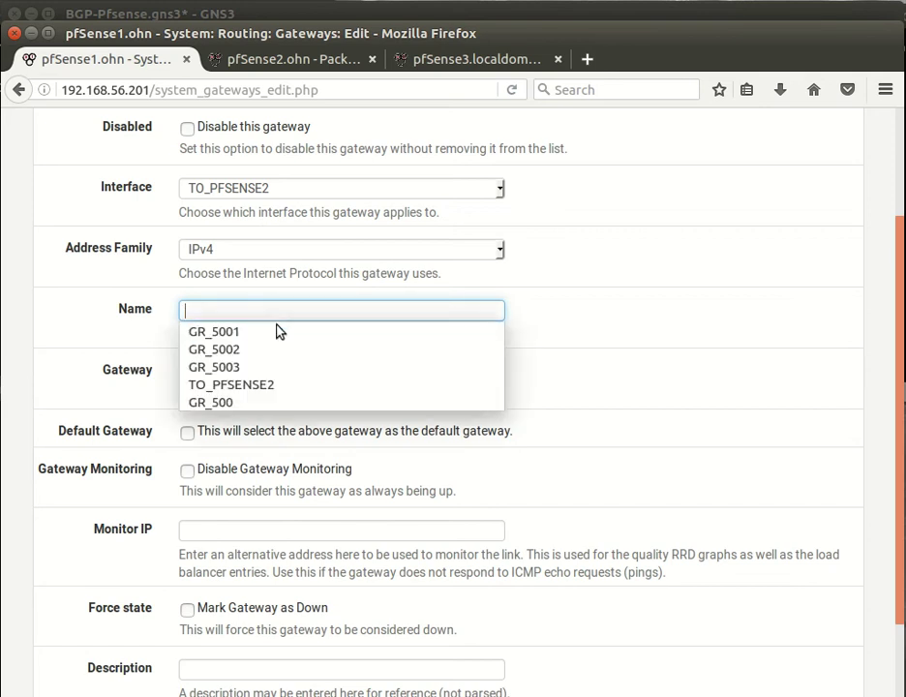
pyautogui.click(283, 387)
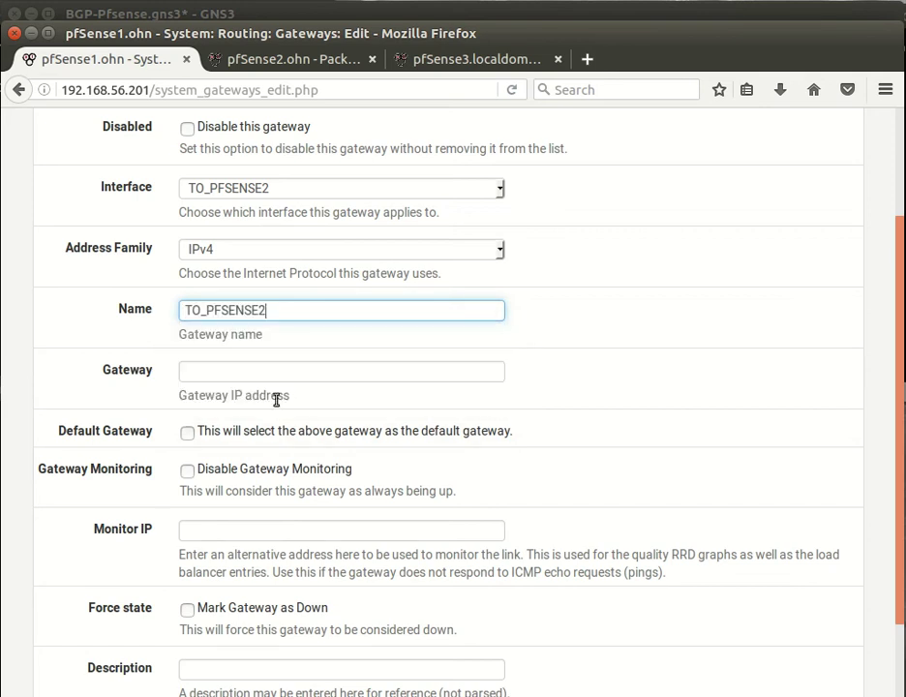
# Set the gateway's IP address to 192.168.12.2 and make it the default gateway.
pyautogui.click(199, 370)
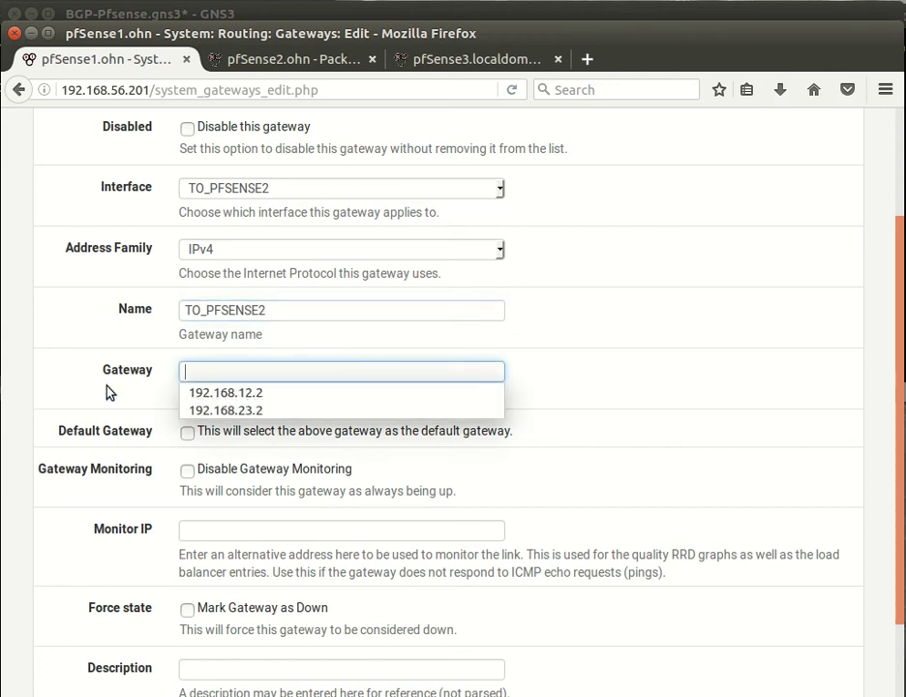
pyautogui.click(209, 403)
pyautogui.click(238, 372)
pyautogui.click(273, 395)
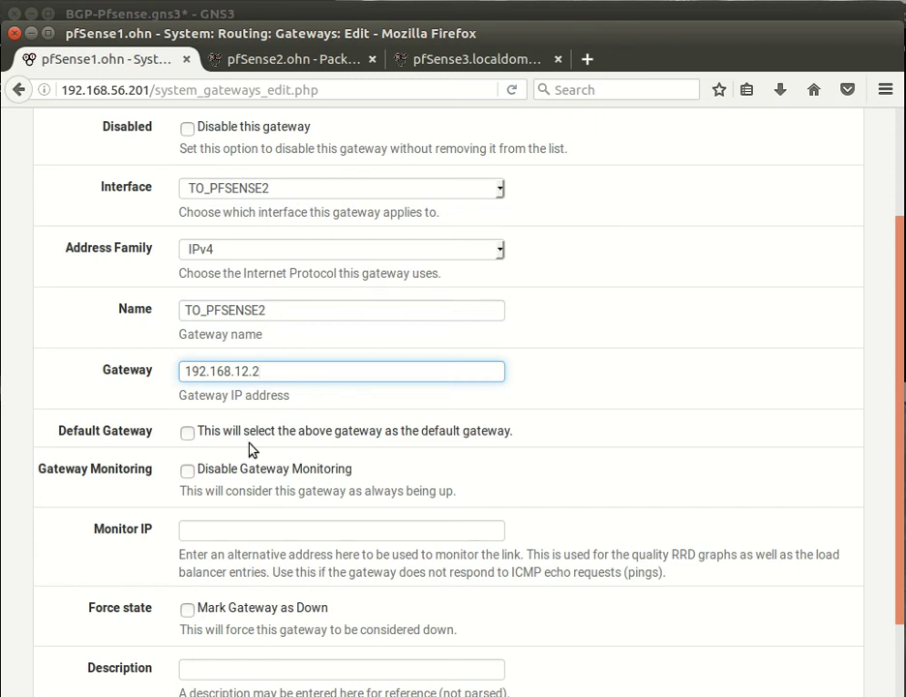
pyautogui.scroll(-3, 260, 460)
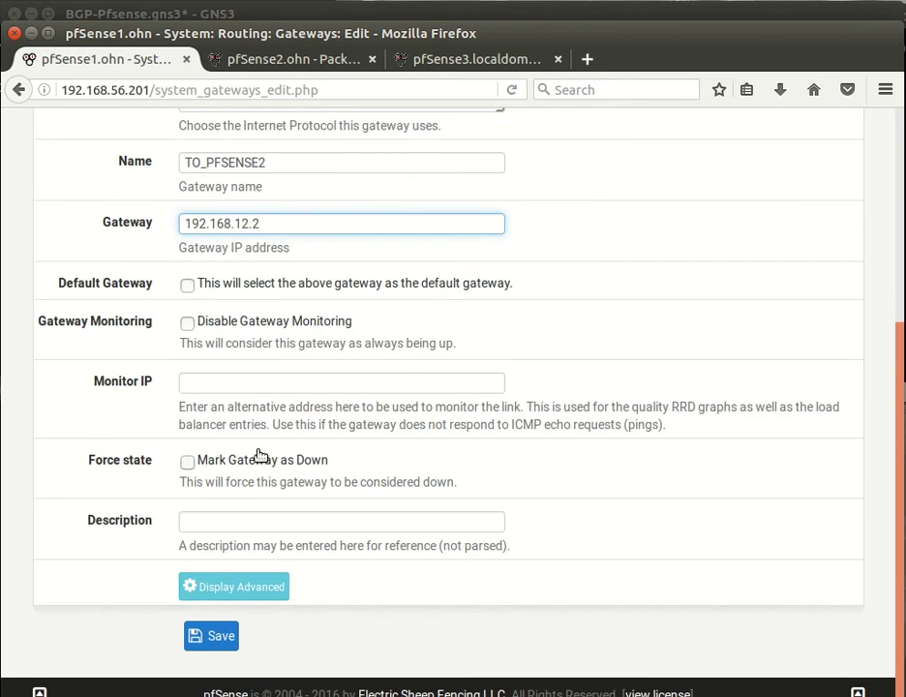
pyautogui.click(188, 284)
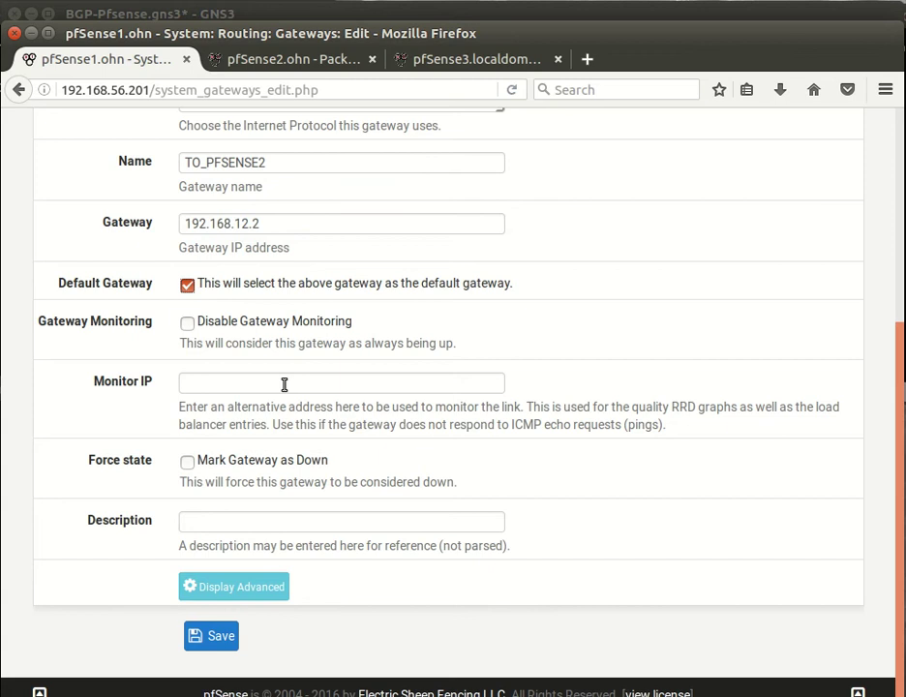
pyautogui.click(211, 639)
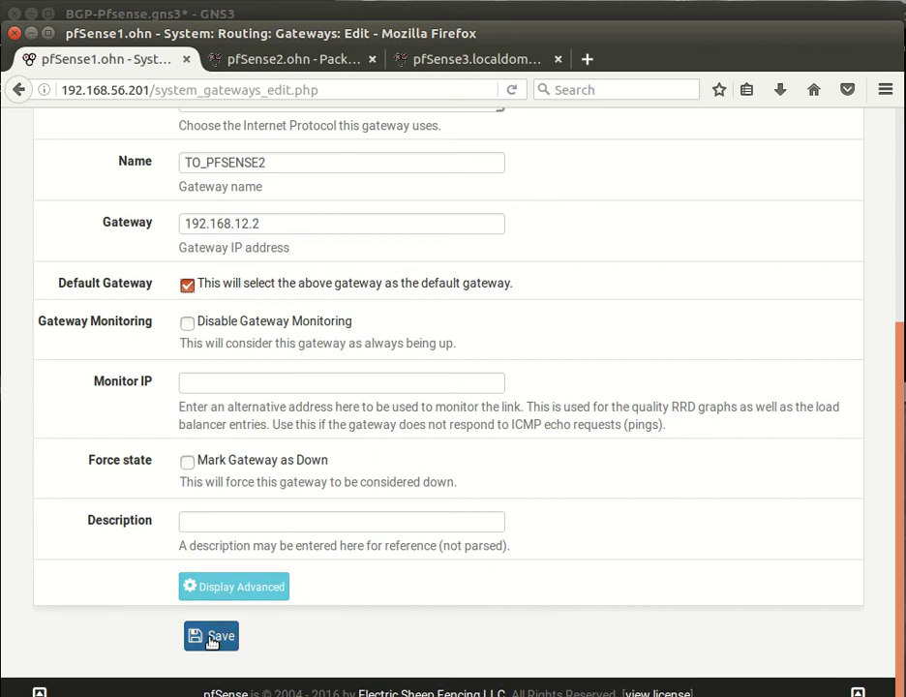
# Set the gateway's description to to_pfsense2_BGP_ID.
pyautogui.click(230, 523)
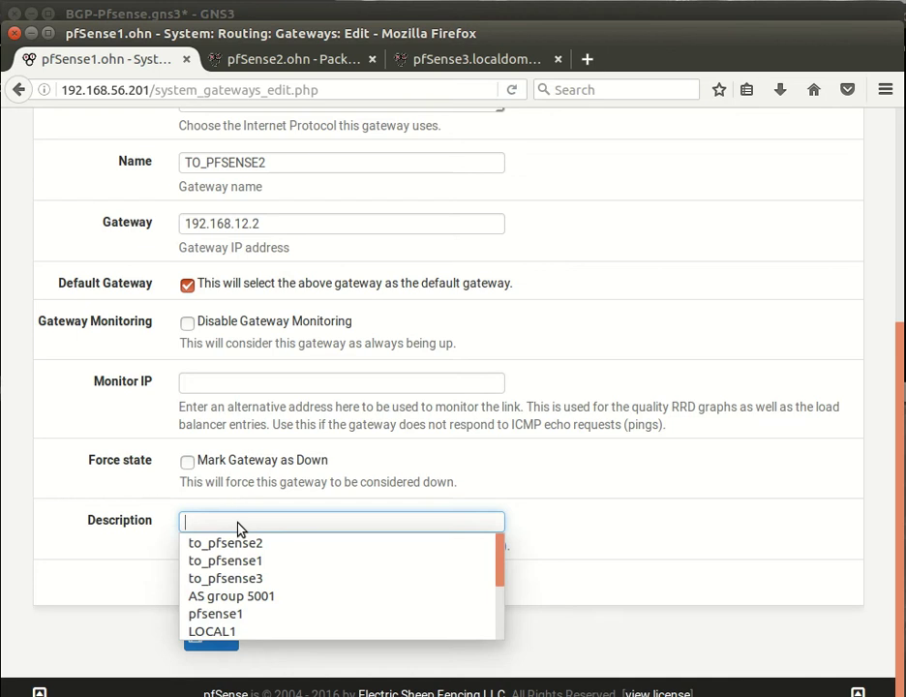
pyautogui.scroll(-3, 360, 578)
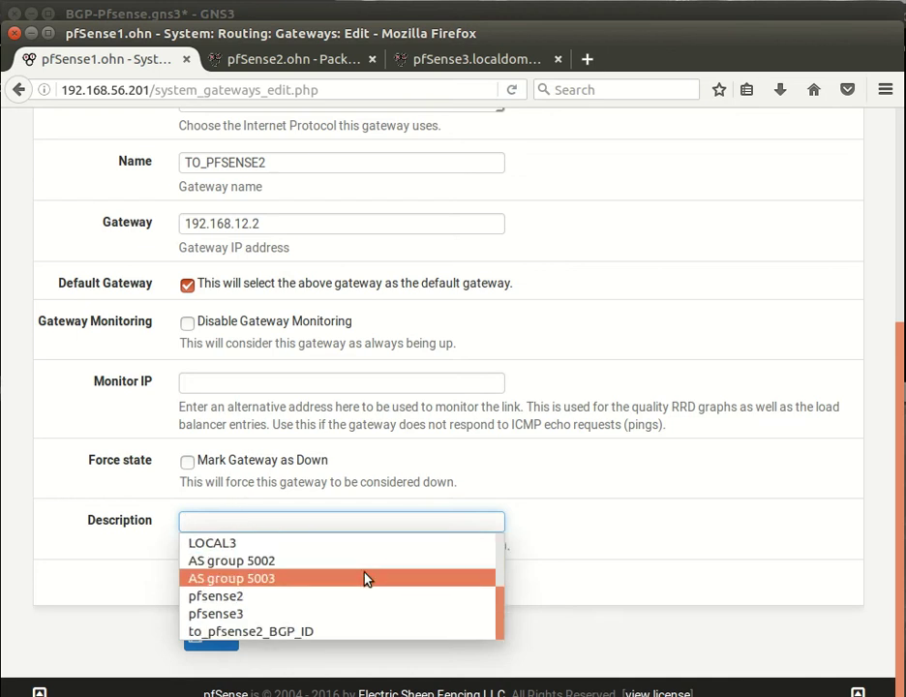
pyautogui.click(347, 629)
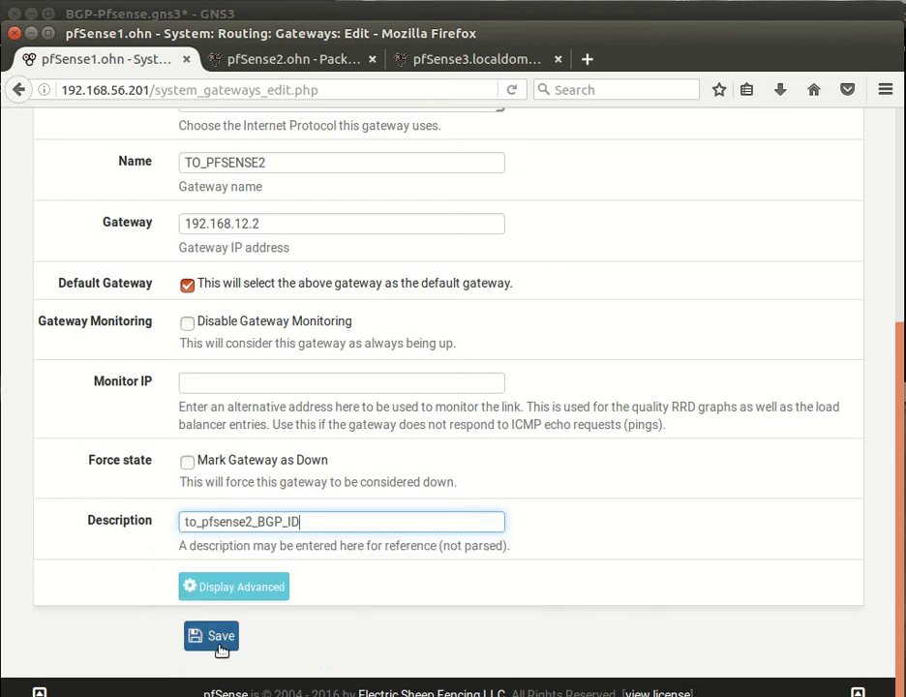
# Replace the gateway's description with to_pfsense2, then save the gateway and apply the changes.
pyautogui.doubleClick(311, 523)
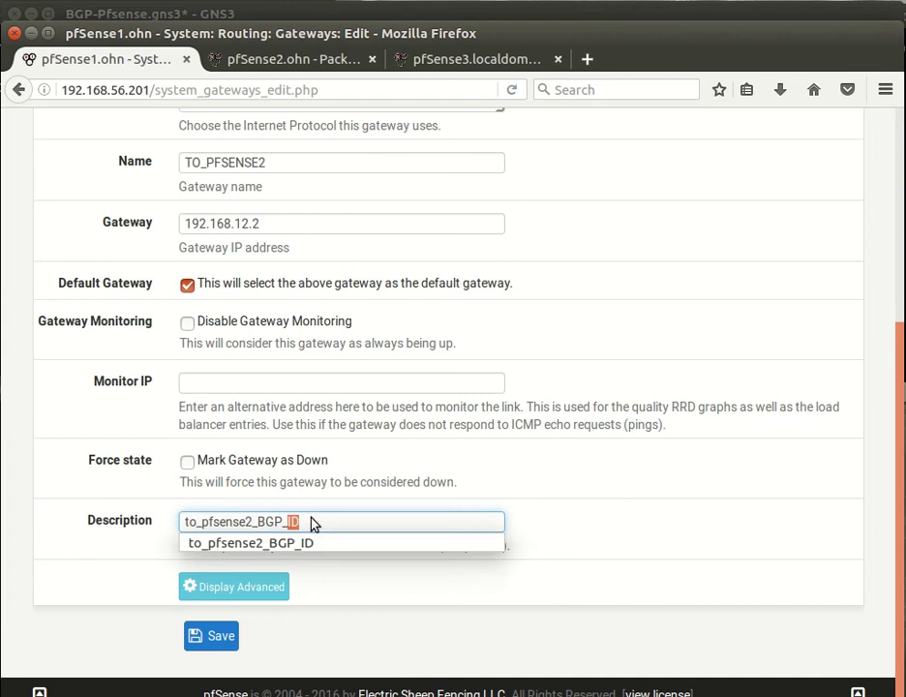
pyautogui.press('BackSpace')
pyautogui.press('BackSpace')
pyautogui.press('BackSpace')
pyautogui.press('BackSpace')
pyautogui.press('BackSpace')
pyautogui.press('BackSpace')
pyautogui.press('BackSpace')
pyautogui.press('BackSpace')
pyautogui.press('BackSpace')
pyautogui.press('BackSpace')
pyautogui.press('BackSpace')
pyautogui.press('BackSpace')
pyautogui.press('BackSpace')
pyautogui.press('BackSpace')
pyautogui.press('BackSpace')
pyautogui.press('BackSpace')
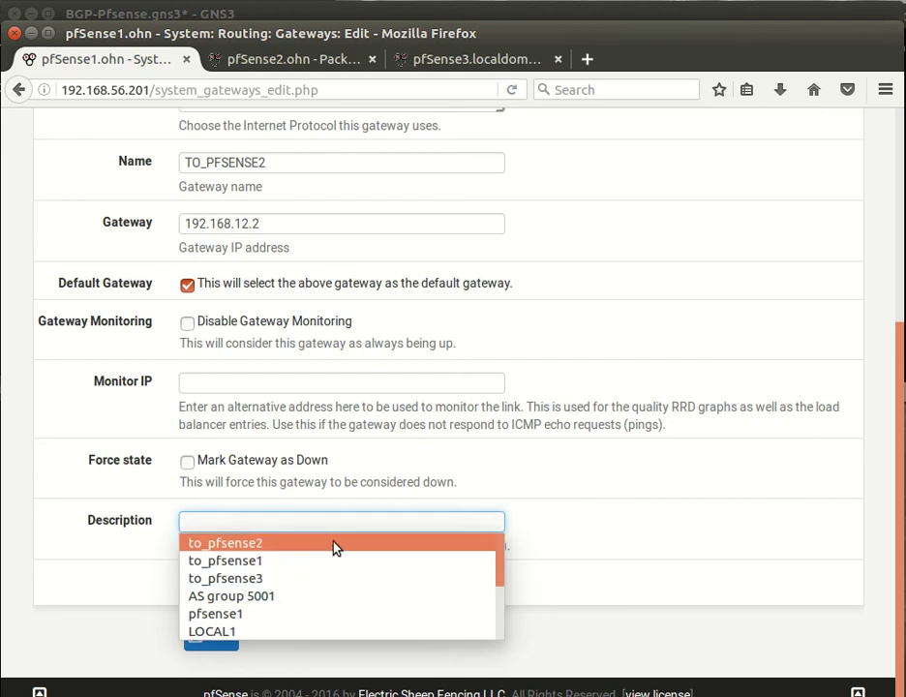
pyautogui.click(334, 545)
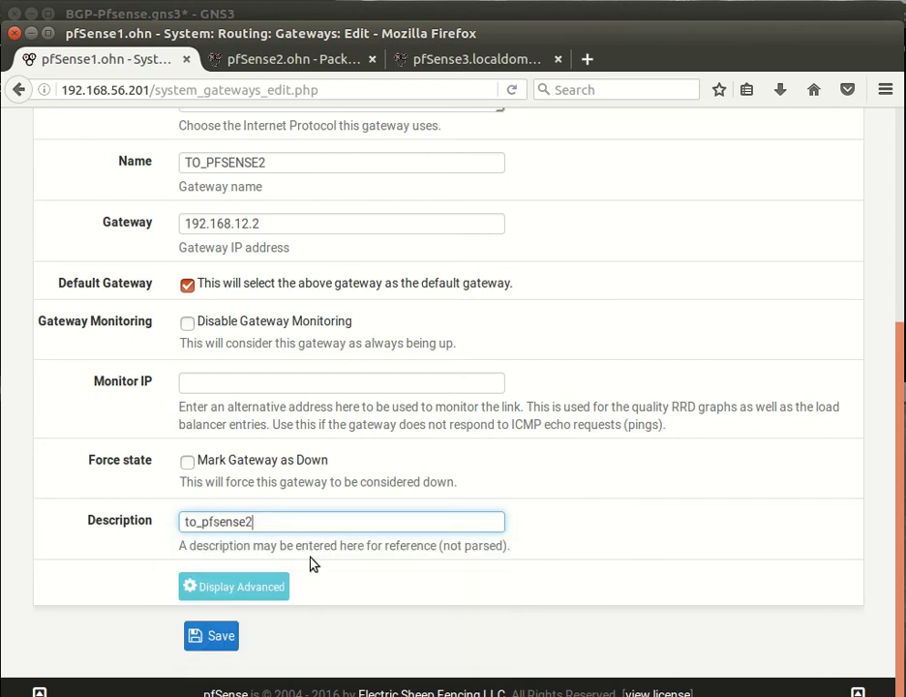
pyautogui.click(215, 642)
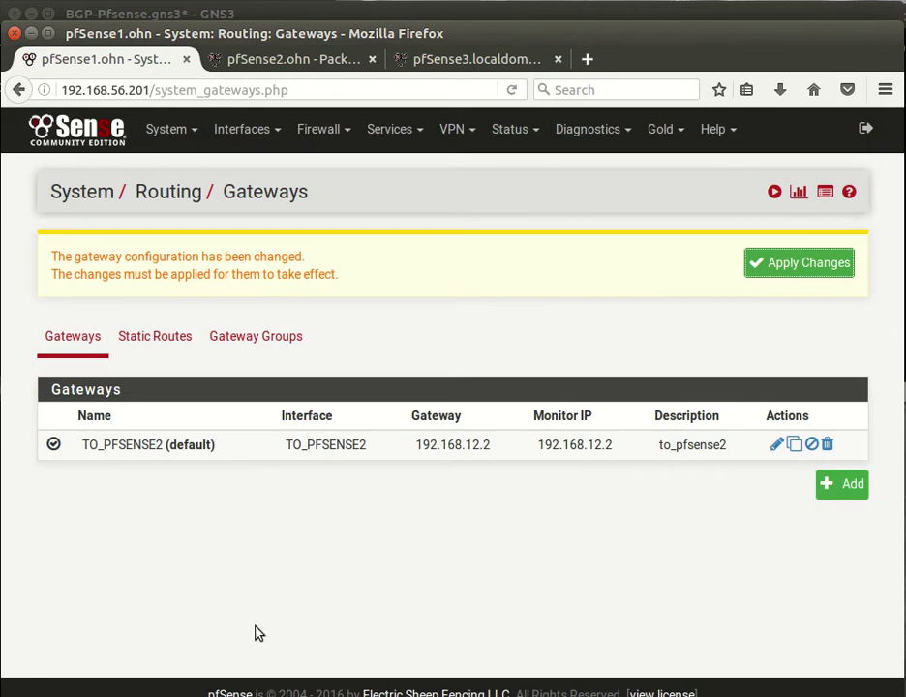
pyautogui.click(800, 267)
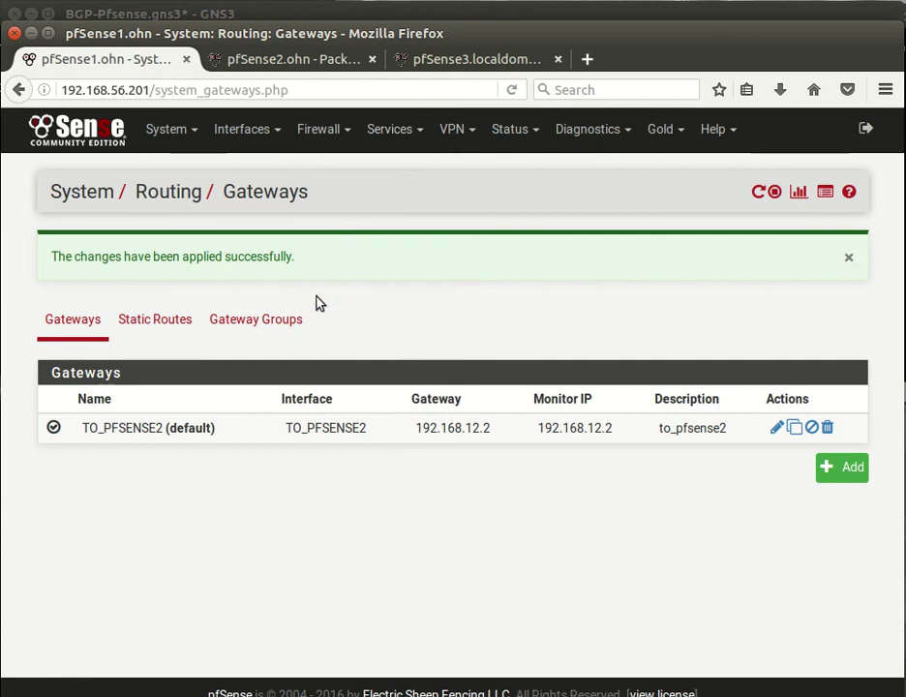
# Add a static route on pfSense1 to 192.168.23.0/24 through the TO_PFSENSE2 gateway, without a description, and apply the changes.
pyautogui.click(171, 329)
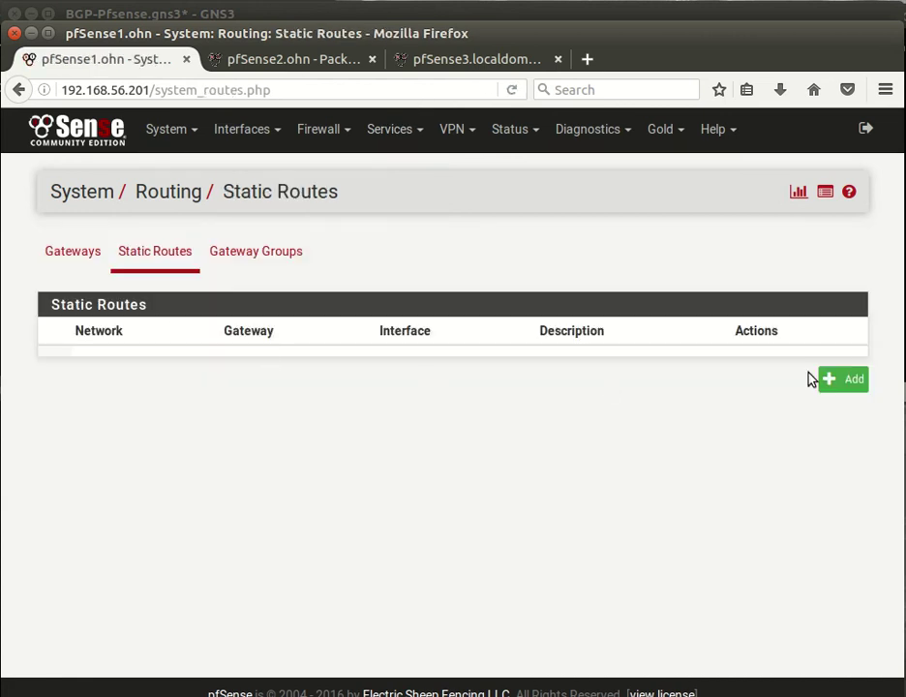
pyautogui.click(838, 380)
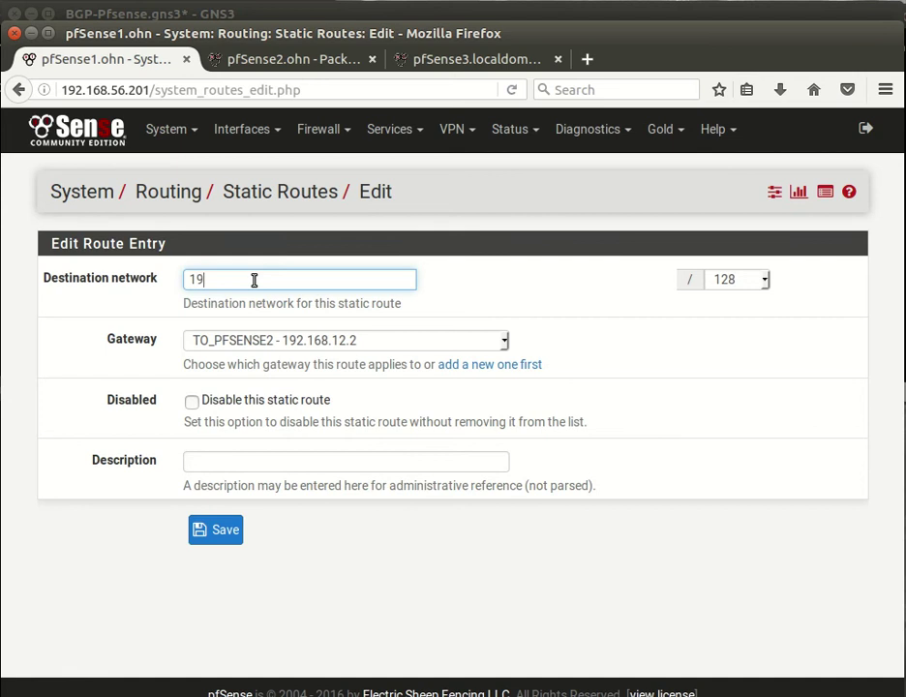
pyautogui.write('192.168.23.0')
pyautogui.click(766, 281)
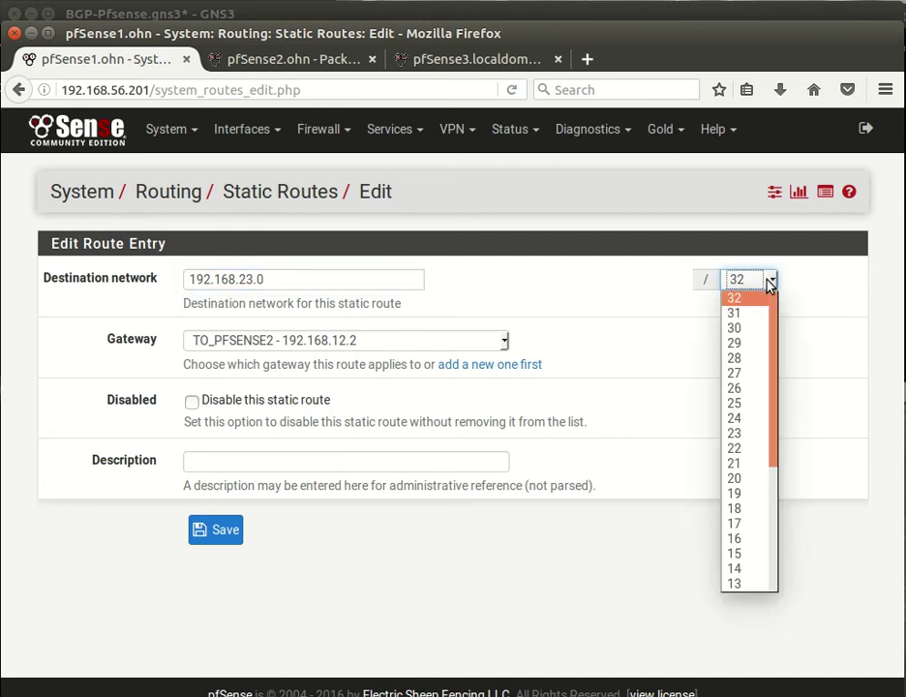
pyautogui.click(759, 419)
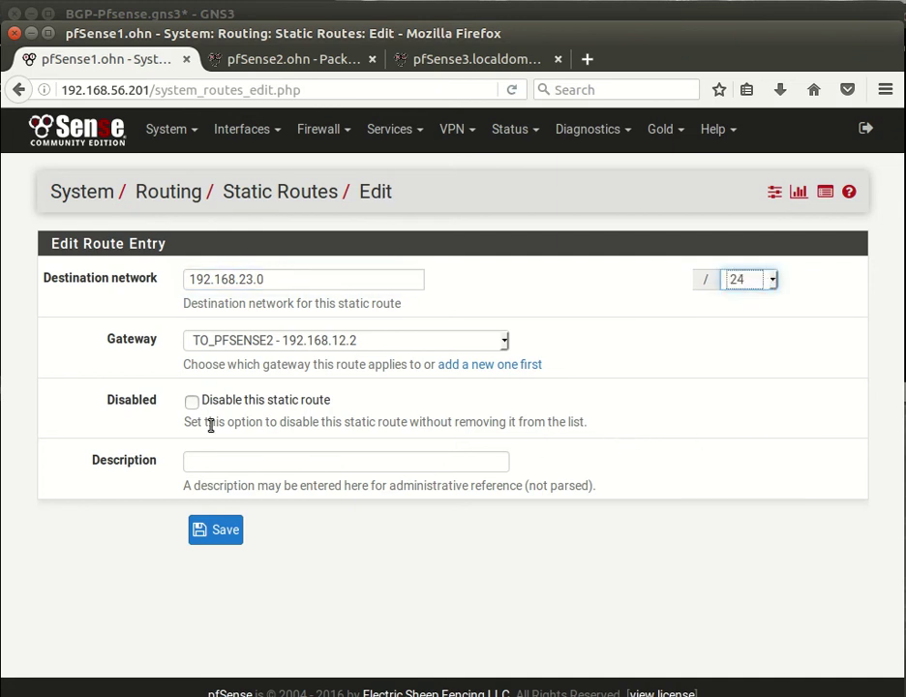
pyautogui.click(274, 462)
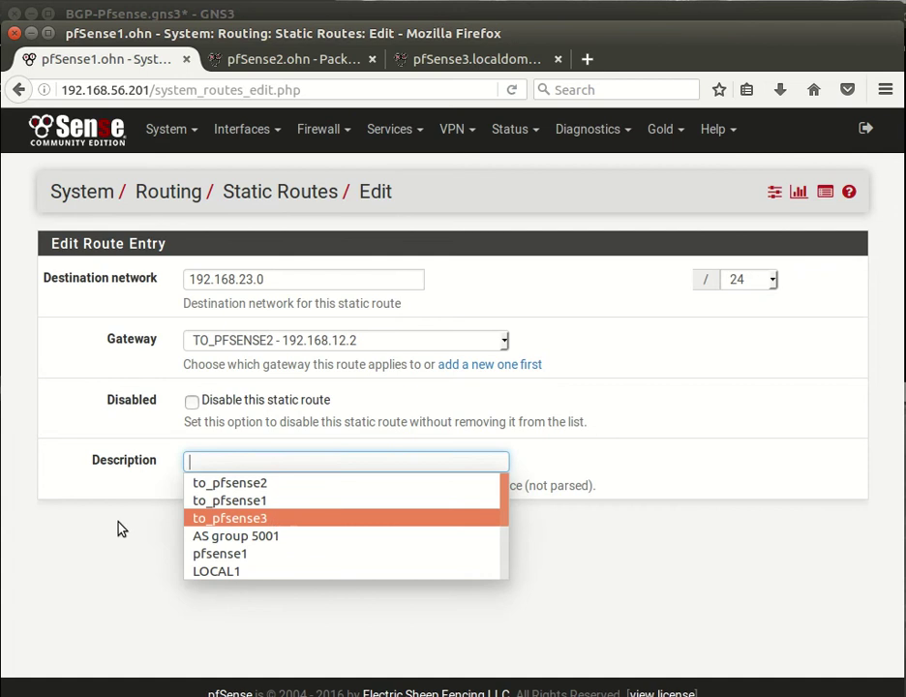
pyautogui.click(101, 544)
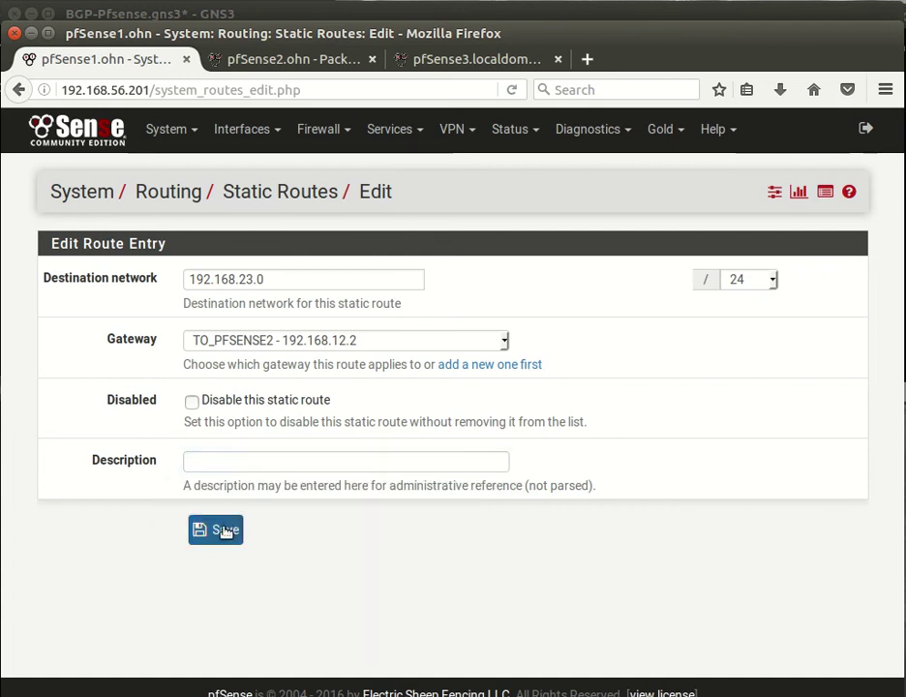
pyautogui.click(220, 529)
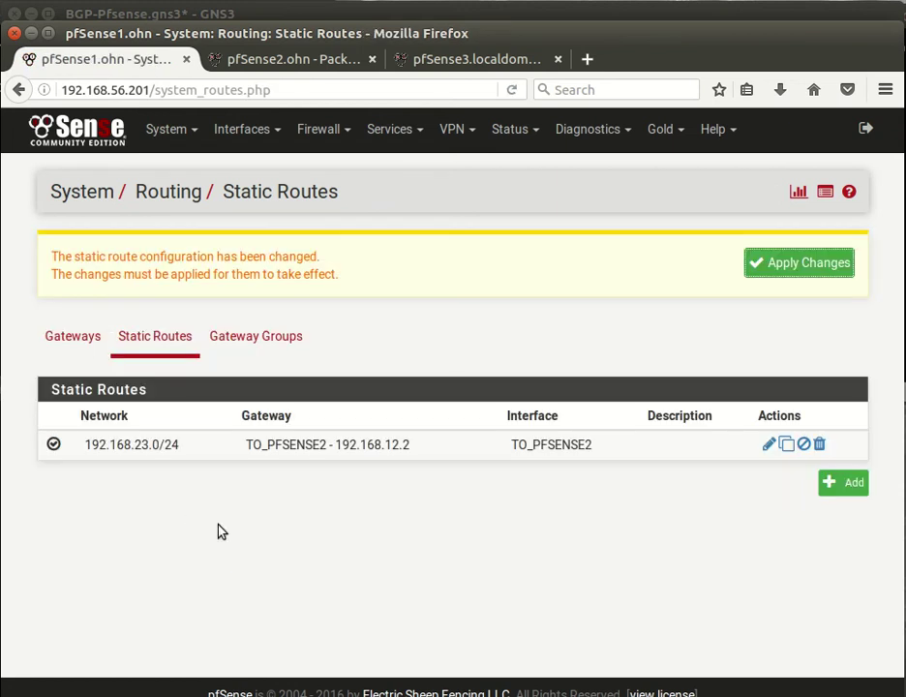
pyautogui.click(819, 274)
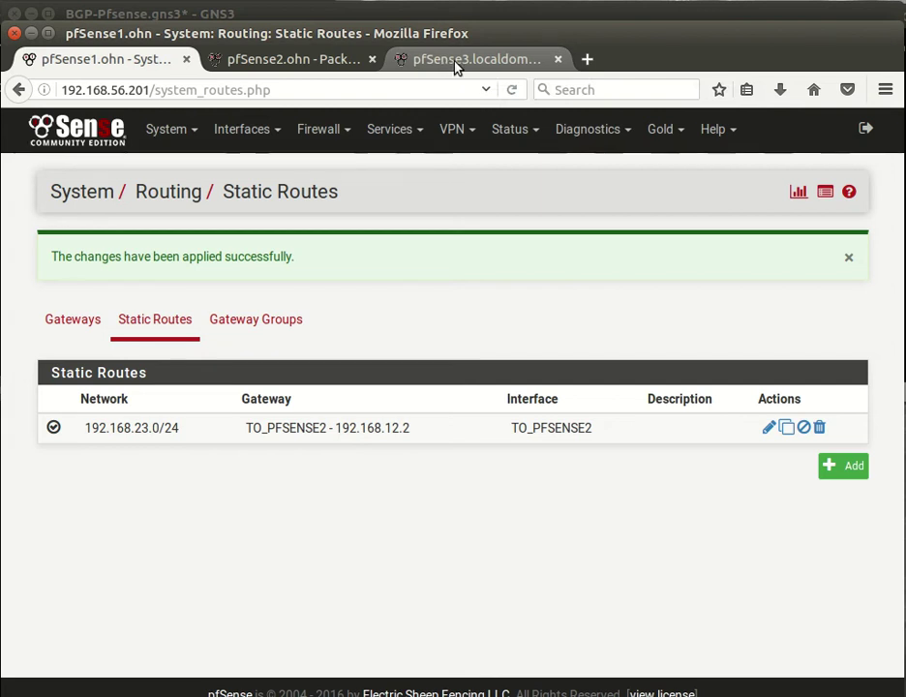
# Switch to GNS3 and examine the links between pfsense1, pfsense2 and pfsense3 in the topology.
pyautogui.click(283, 12)
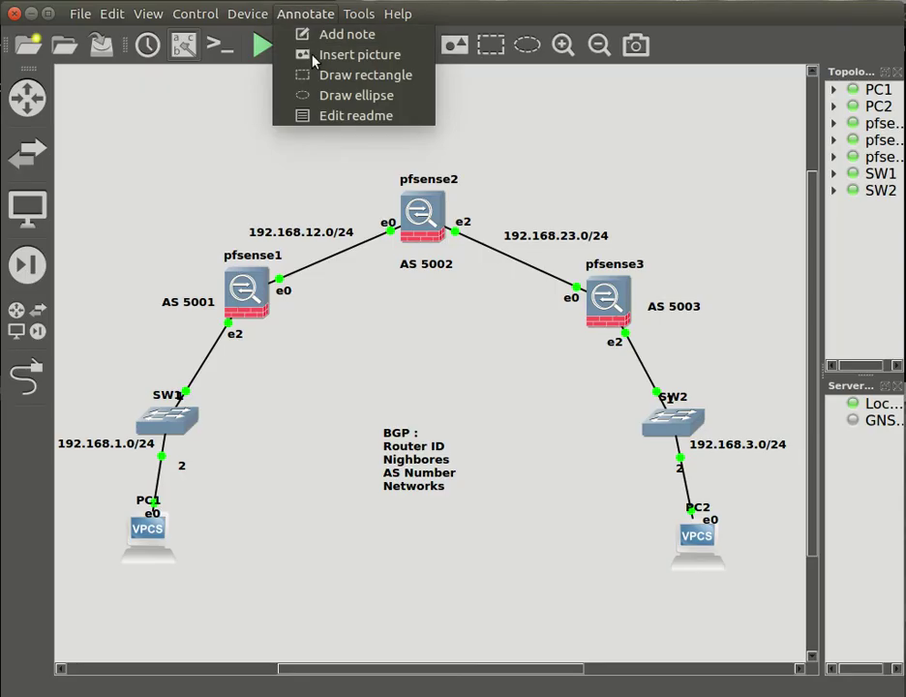
pyautogui.click(269, 308)
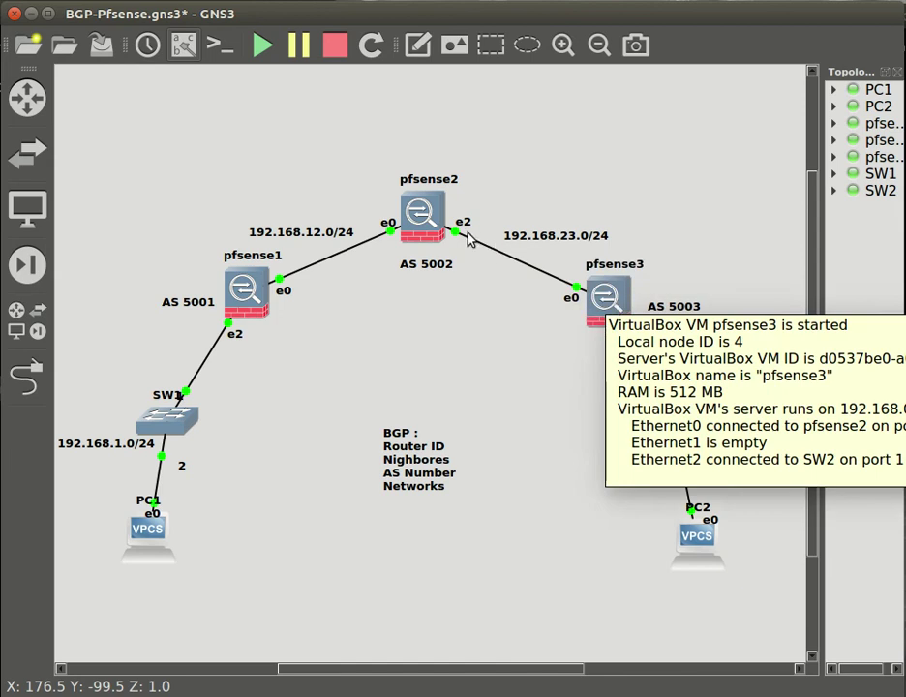
# Switch to Firefox and open a new gateway entry in the routing settings of pfSense3.
pyautogui.moveTo(267, 293)
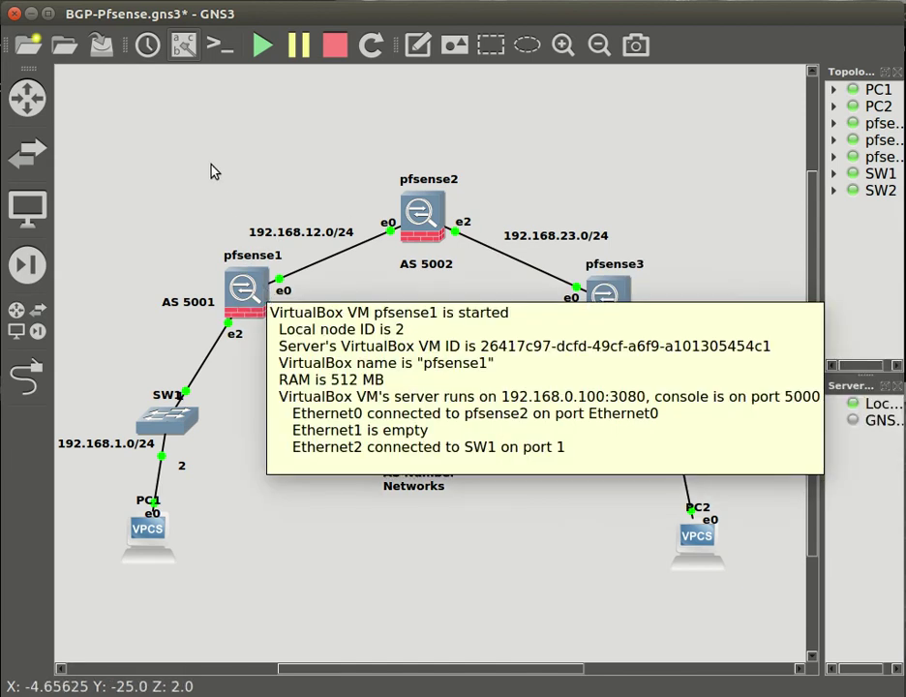
pyautogui.hotkey('alt', 'Tab')
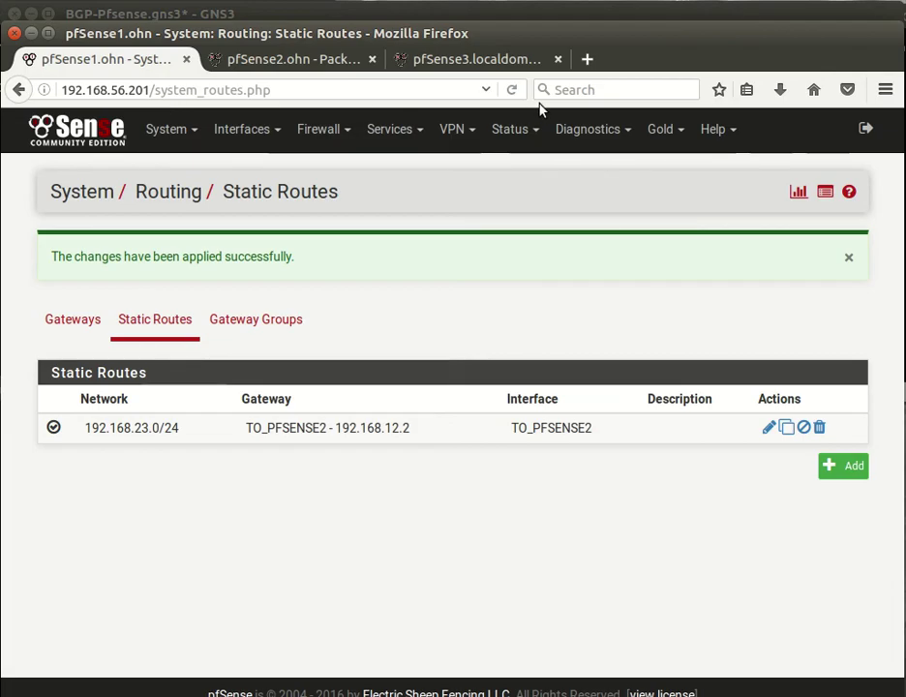
pyautogui.click(475, 61)
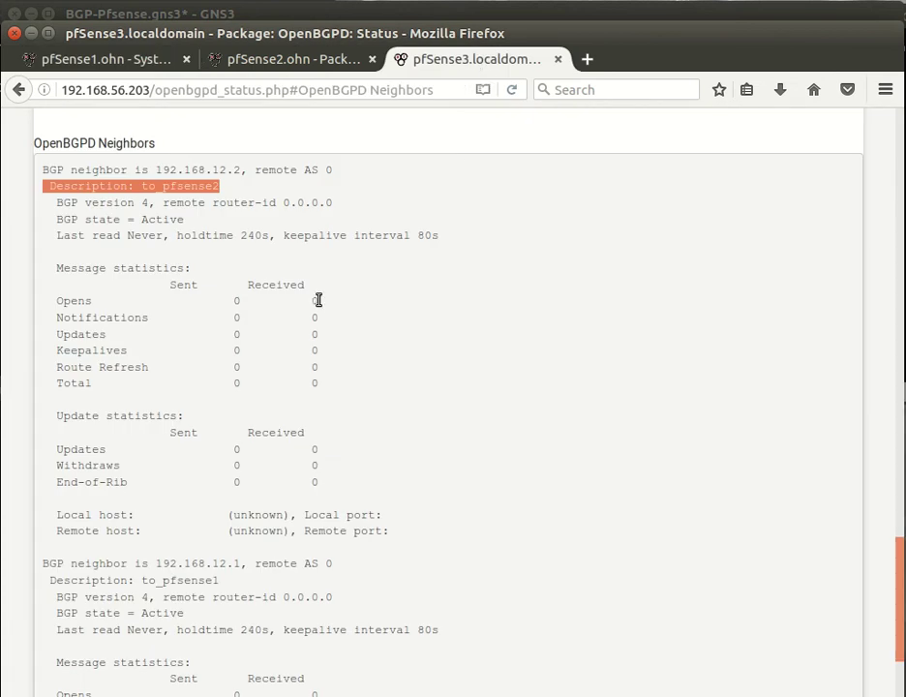
pyautogui.click(299, 297)
pyautogui.scroll(8, 299, 296)
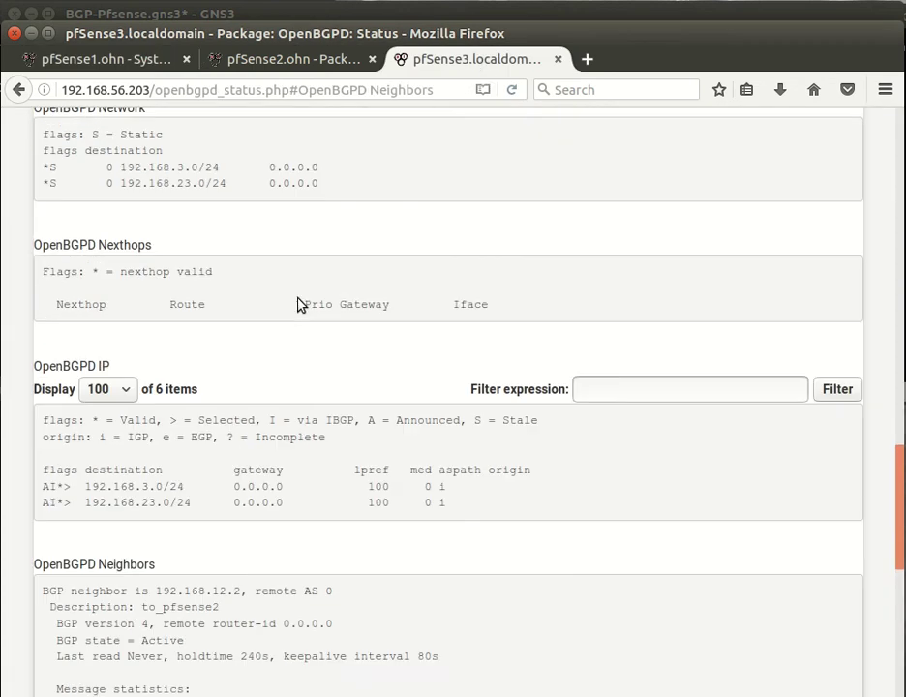
pyautogui.scroll(15, 299, 304)
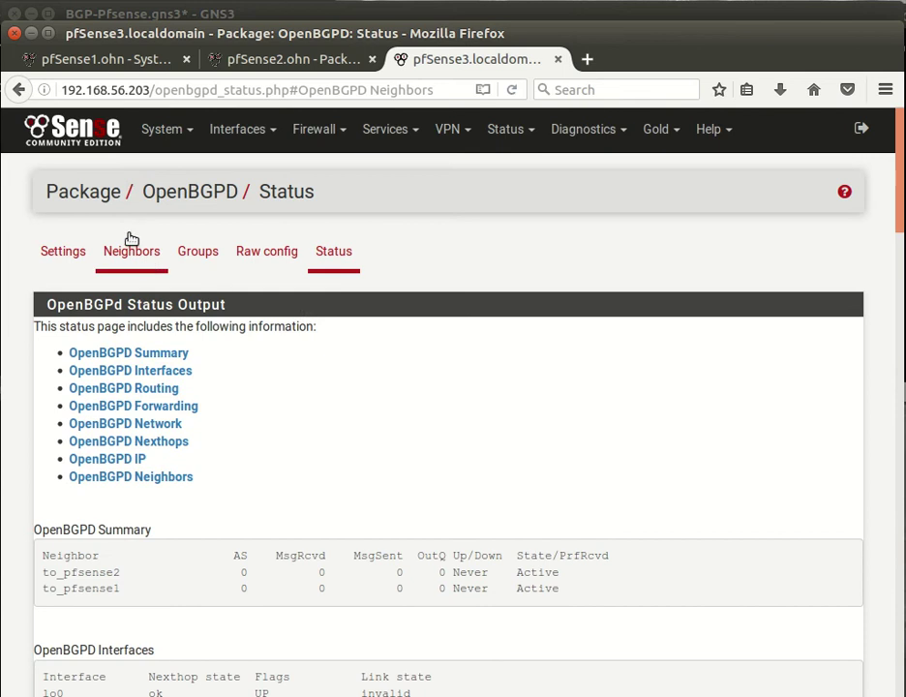
pyautogui.click(161, 129)
pyautogui.click(202, 327)
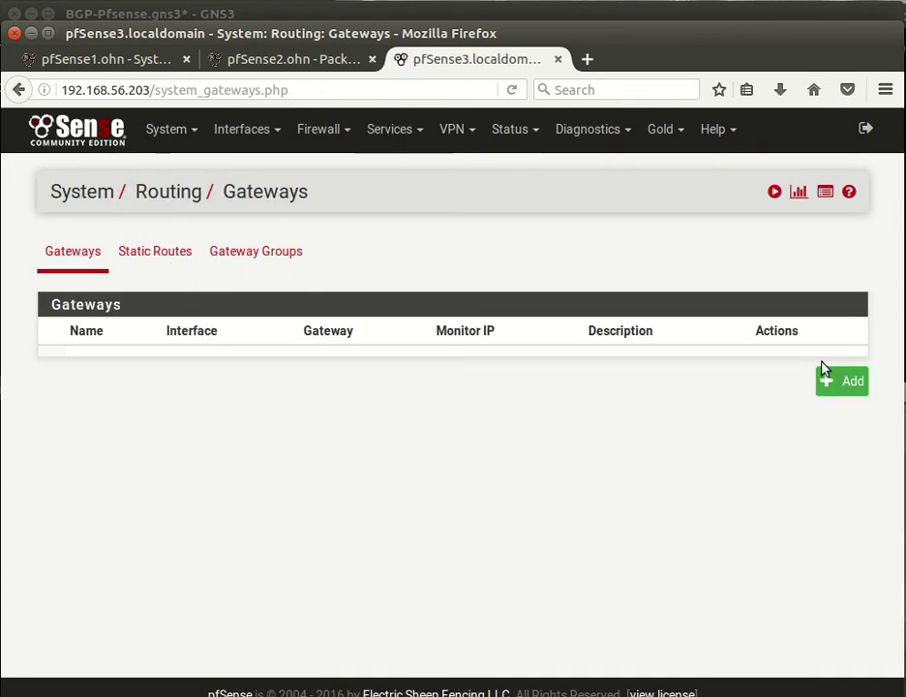
pyautogui.click(829, 389)
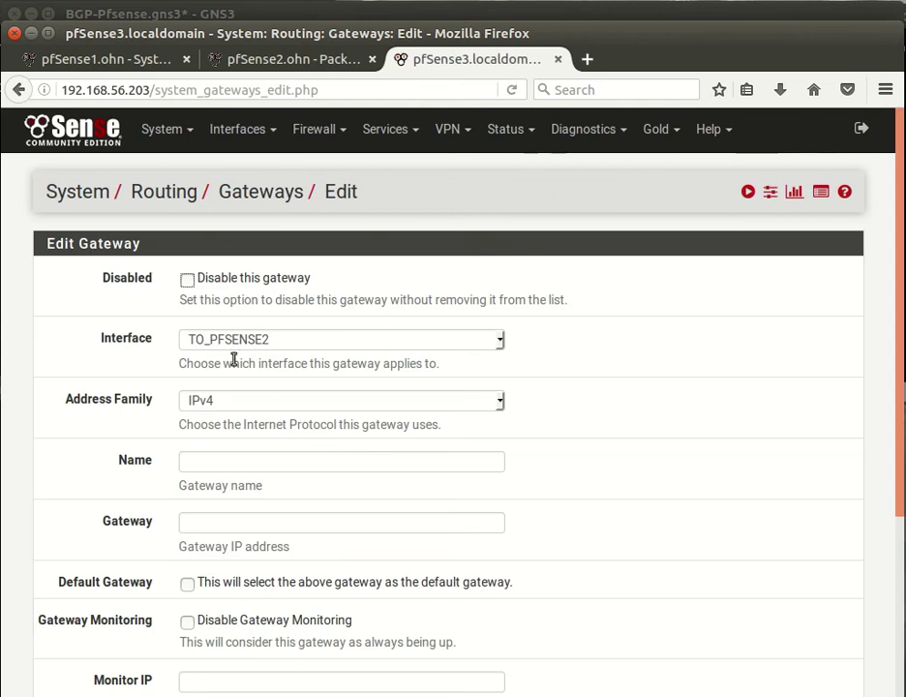
# Name the new pfSense3 gateway TO_PFSENSE2 and set its gateway IP address to 192.168.23.2.
pyautogui.click(241, 461)
pyautogui.click(242, 466)
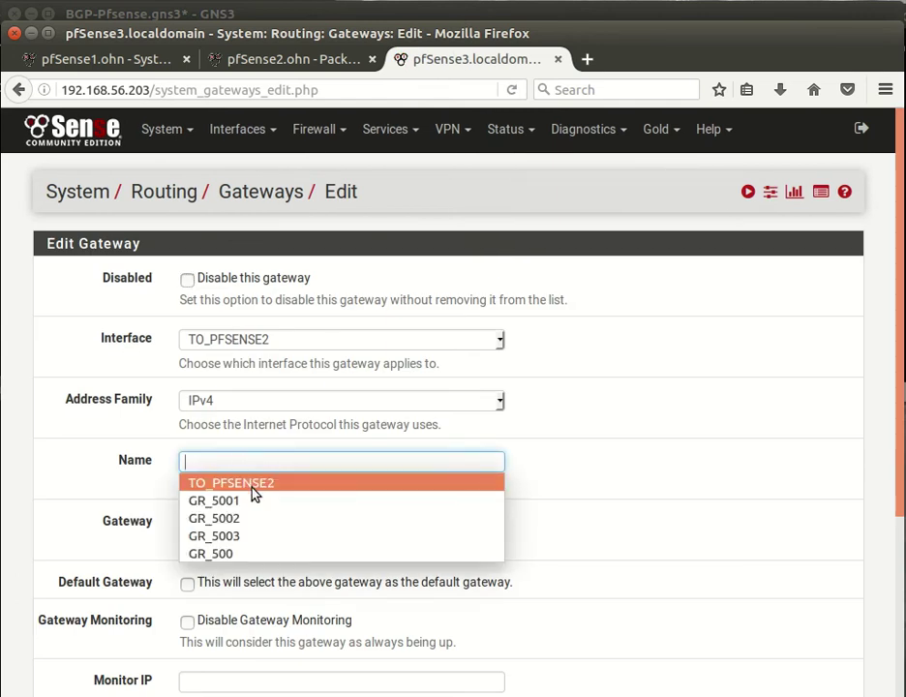
pyautogui.click(253, 493)
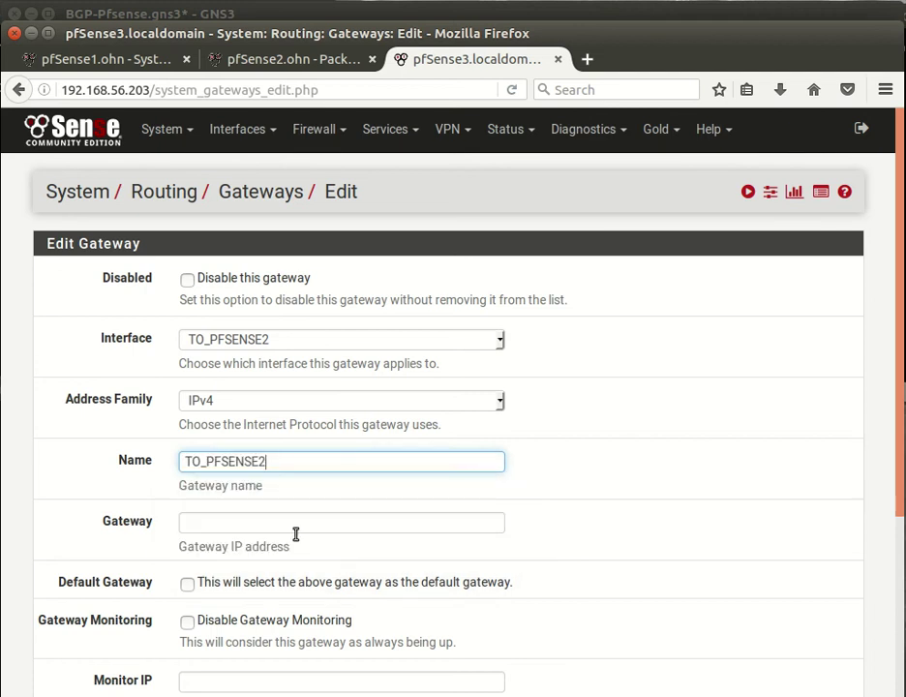
pyautogui.click(232, 526)
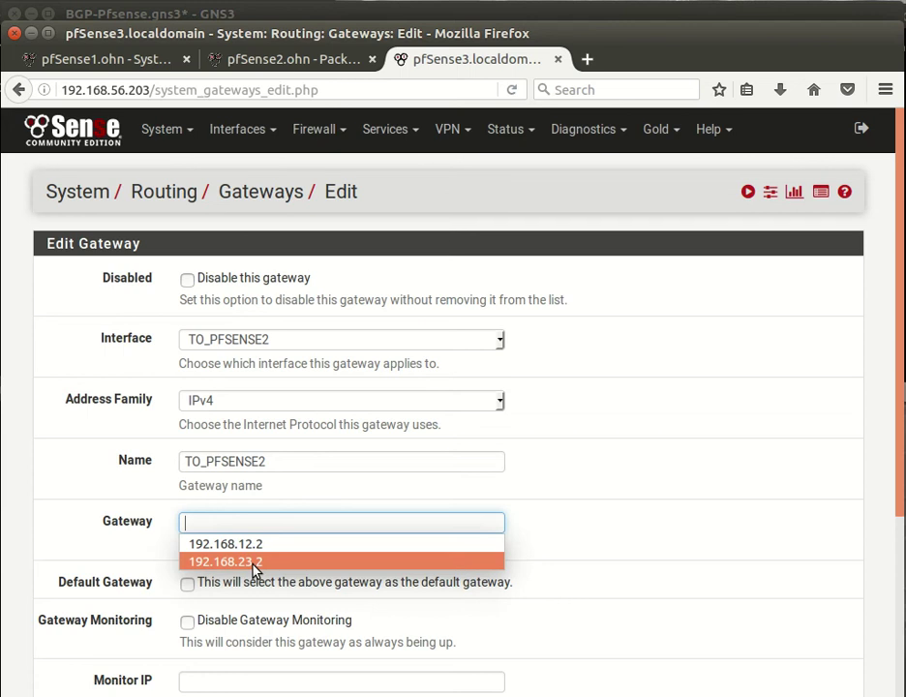
pyautogui.click(254, 563)
# Make this the default gateway with the description to_pfsense2, then save it and apply the changes.
pyautogui.scroll(-4, 204, 541)
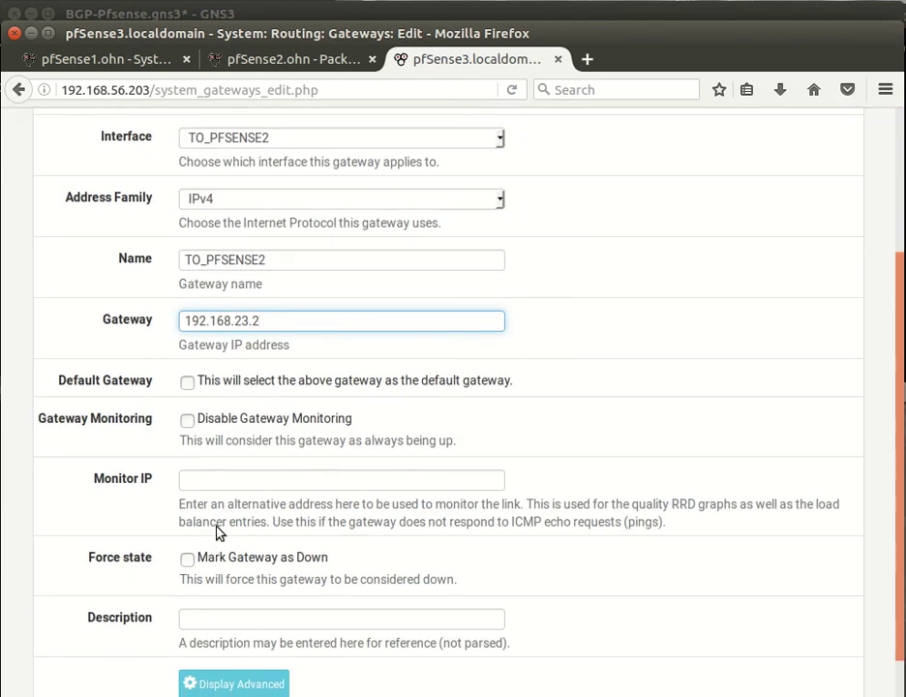
pyautogui.click(187, 382)
pyautogui.scroll(-2, 271, 498)
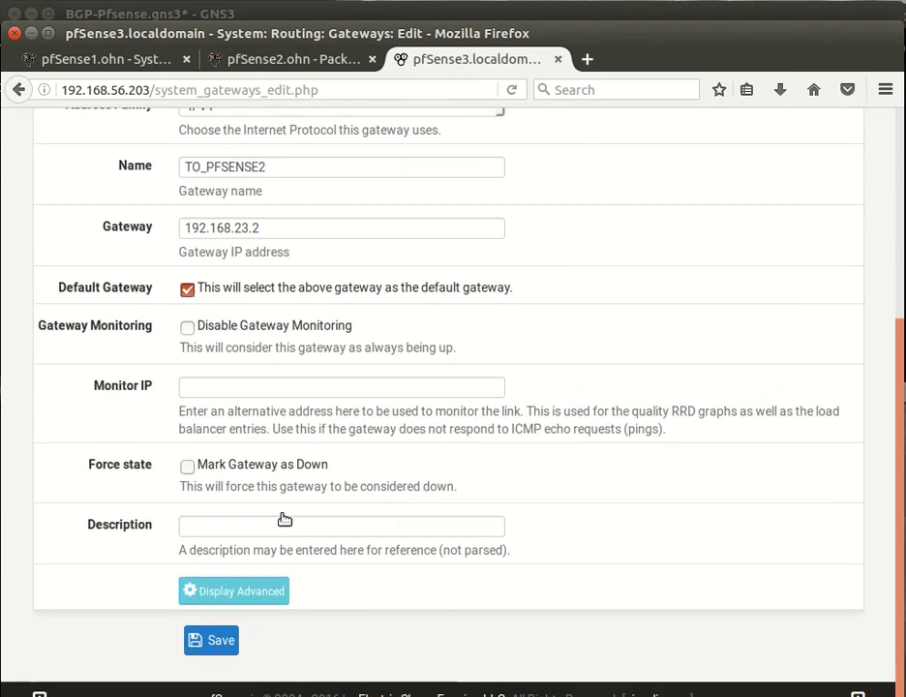
pyautogui.click(226, 523)
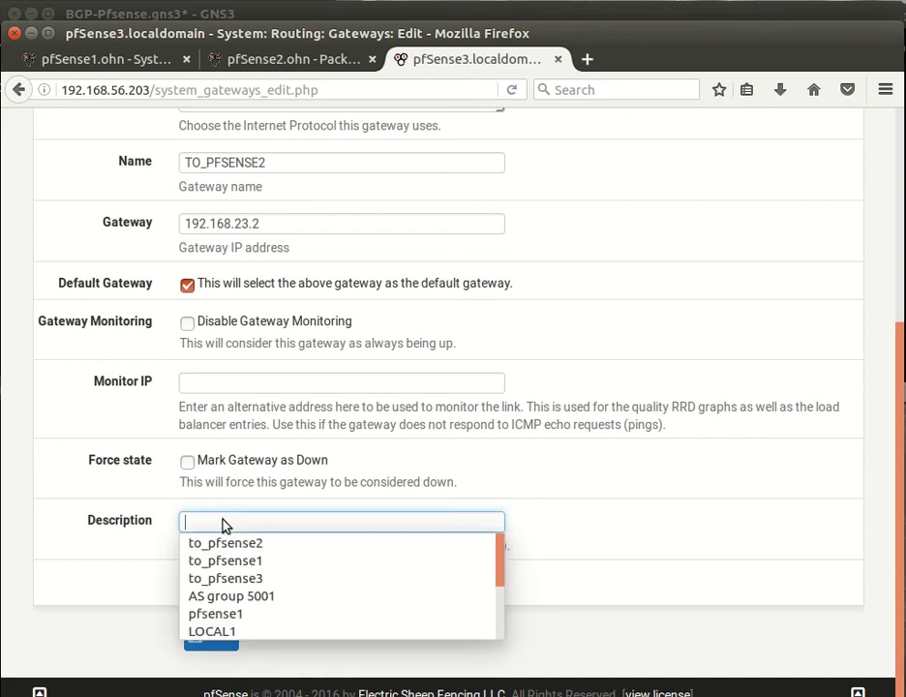
pyautogui.click(235, 542)
pyautogui.click(213, 643)
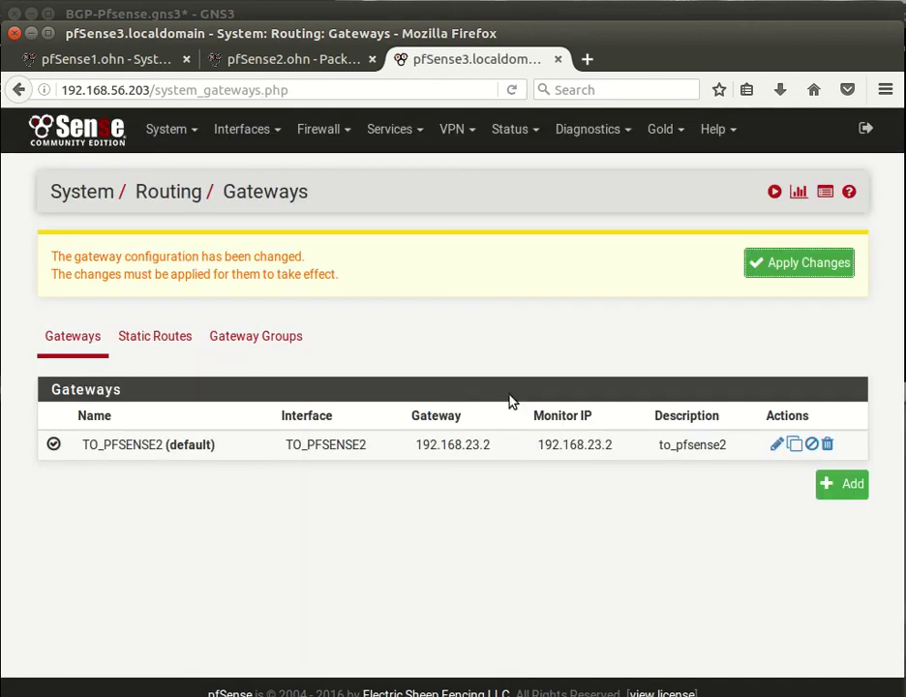
pyautogui.click(800, 269)
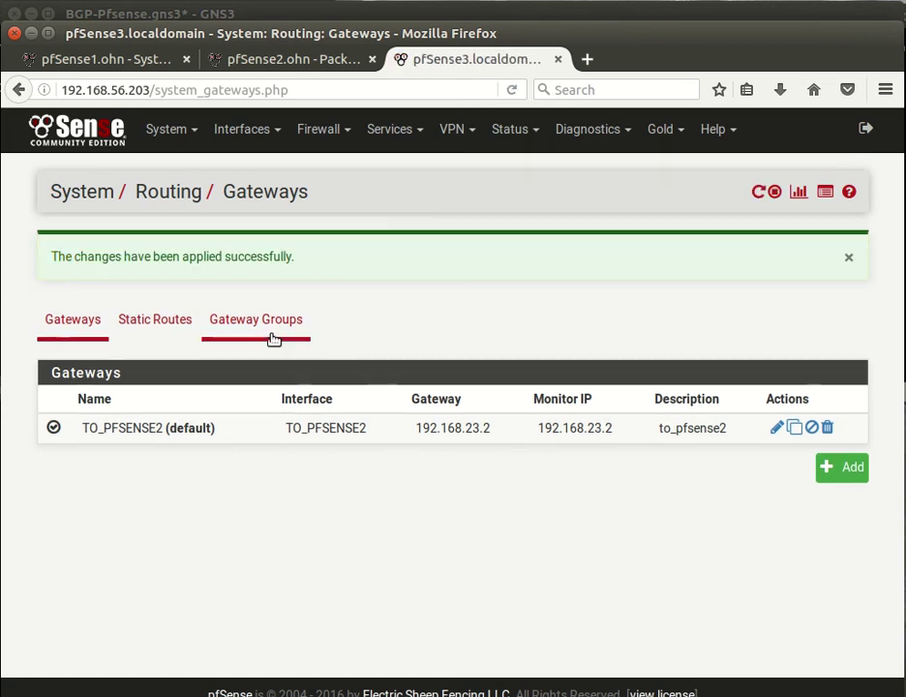
# Add a static route on pfSense3 to 192.168.12.0/24 through the TO_PFSENSE2 gateway, without a description, and apply the changes.
pyautogui.click(154, 337)
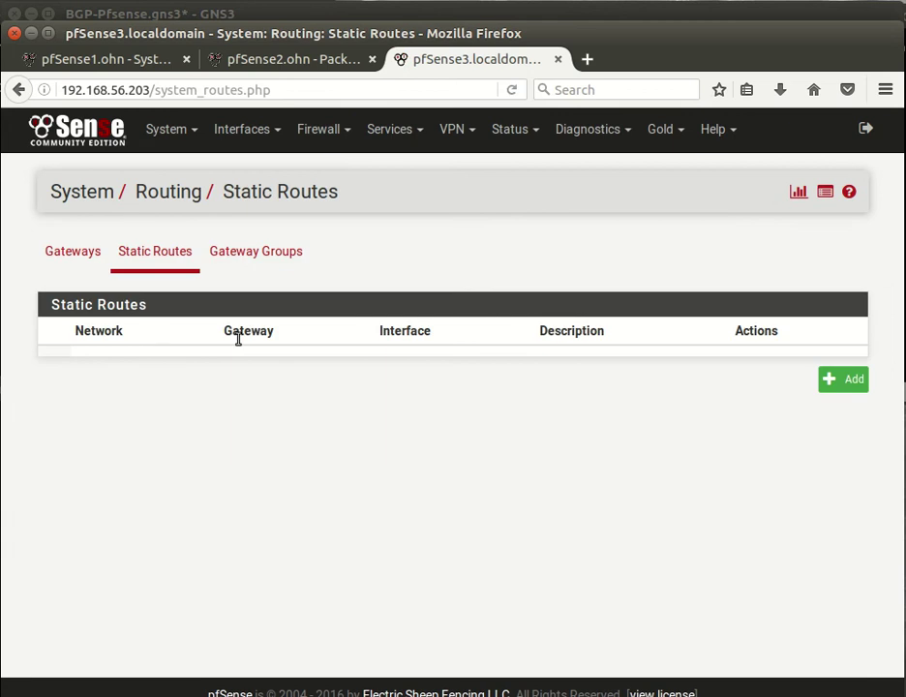
pyautogui.click(846, 383)
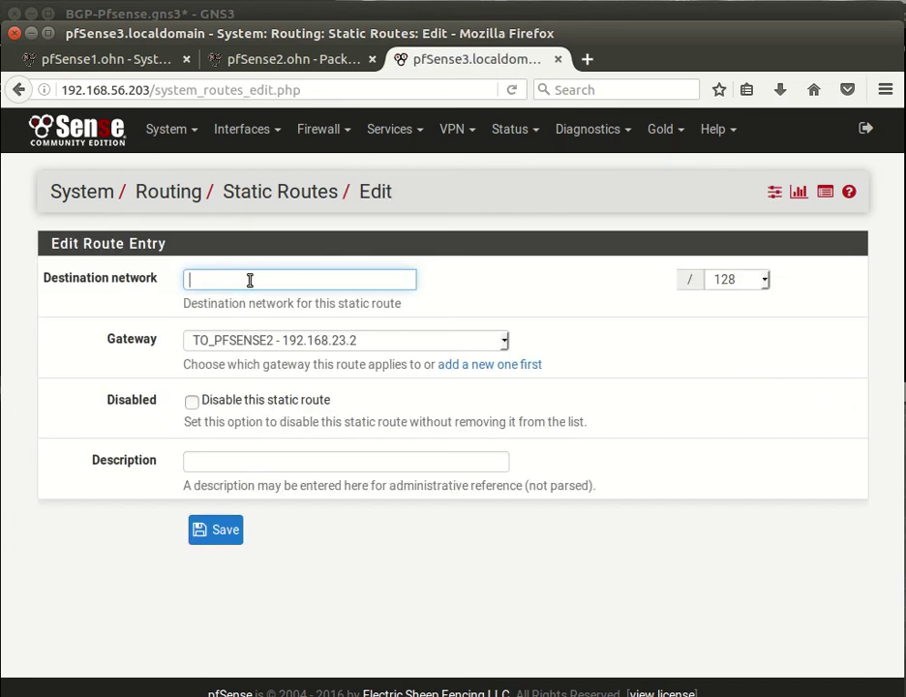
pyautogui.write('192.168.12.0')
pyautogui.click(774, 279)
pyautogui.click(774, 281)
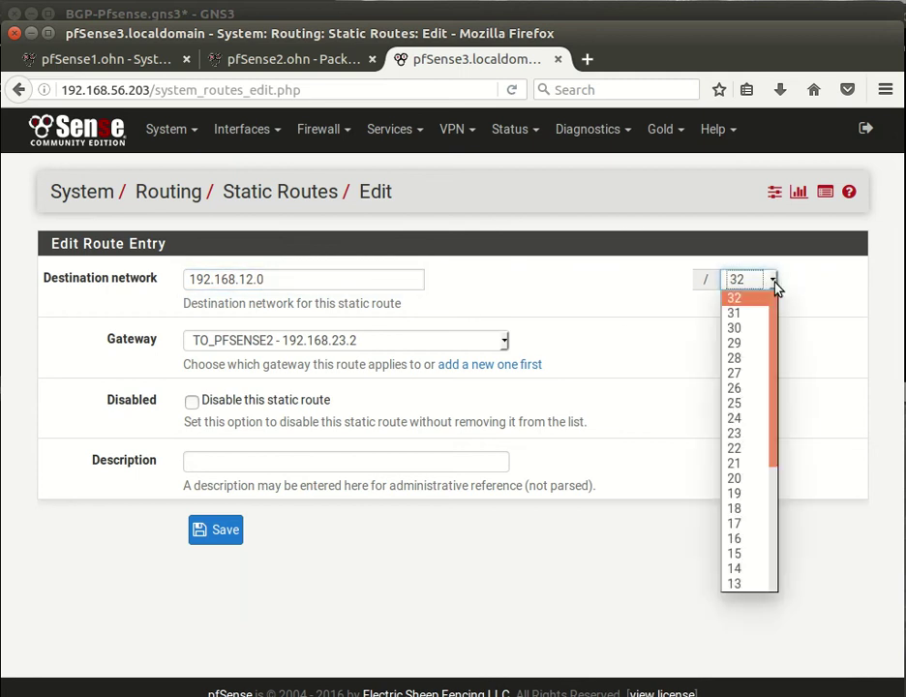
pyautogui.click(761, 421)
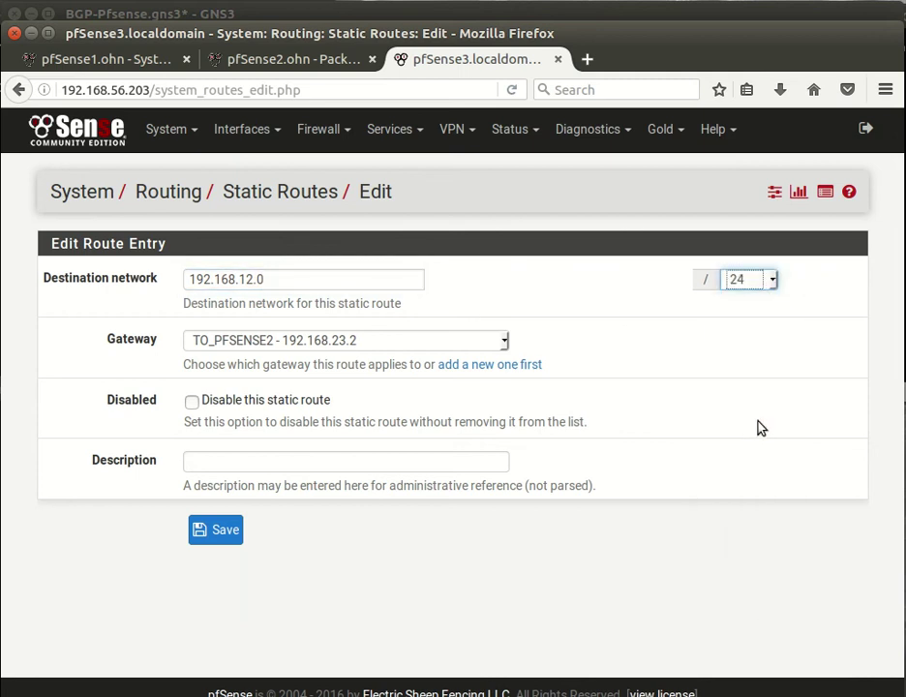
pyautogui.click(232, 462)
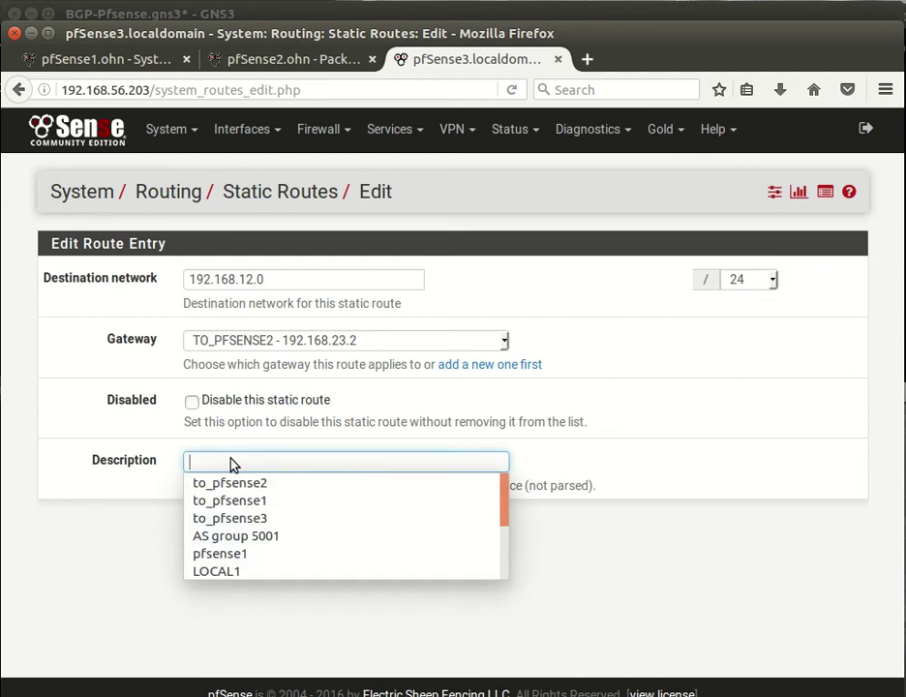
pyautogui.click(117, 529)
pyautogui.click(211, 530)
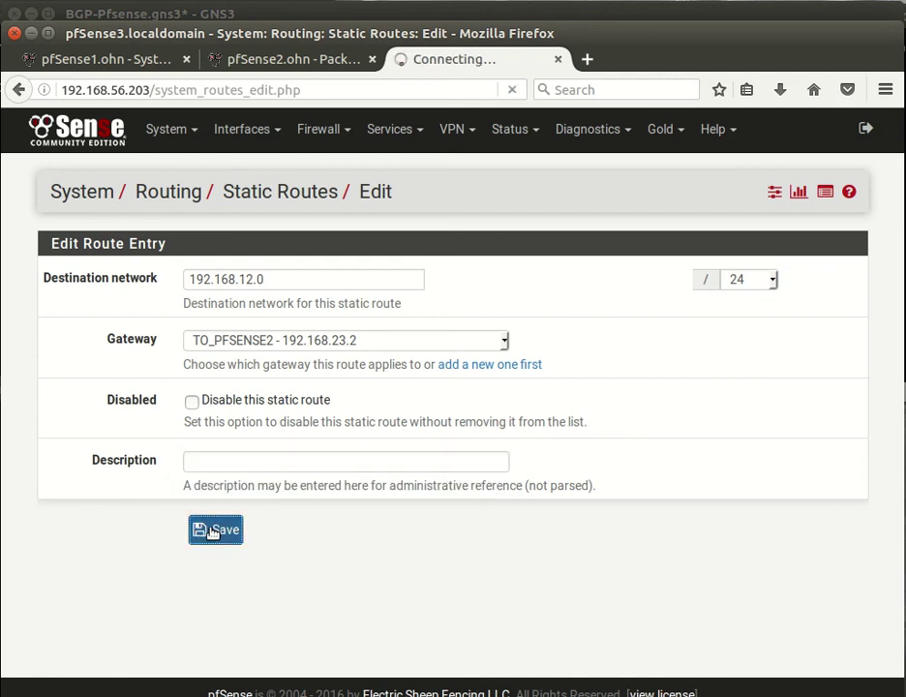
pyautogui.click(768, 318)
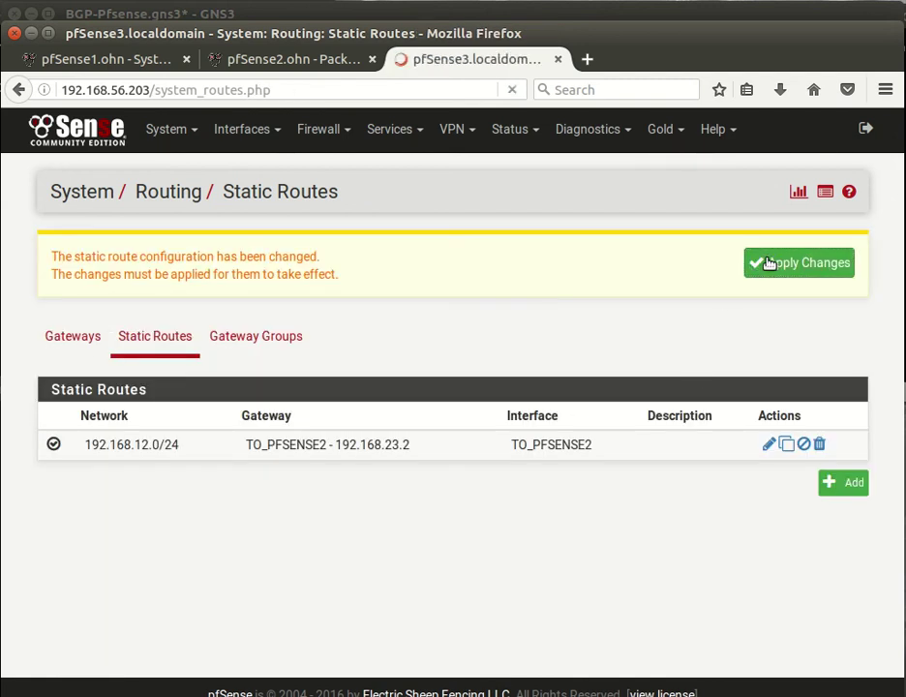
# Ping 192.168.12.1 from pfSense3 with the default source address and three pings.
pyautogui.click(592, 134)
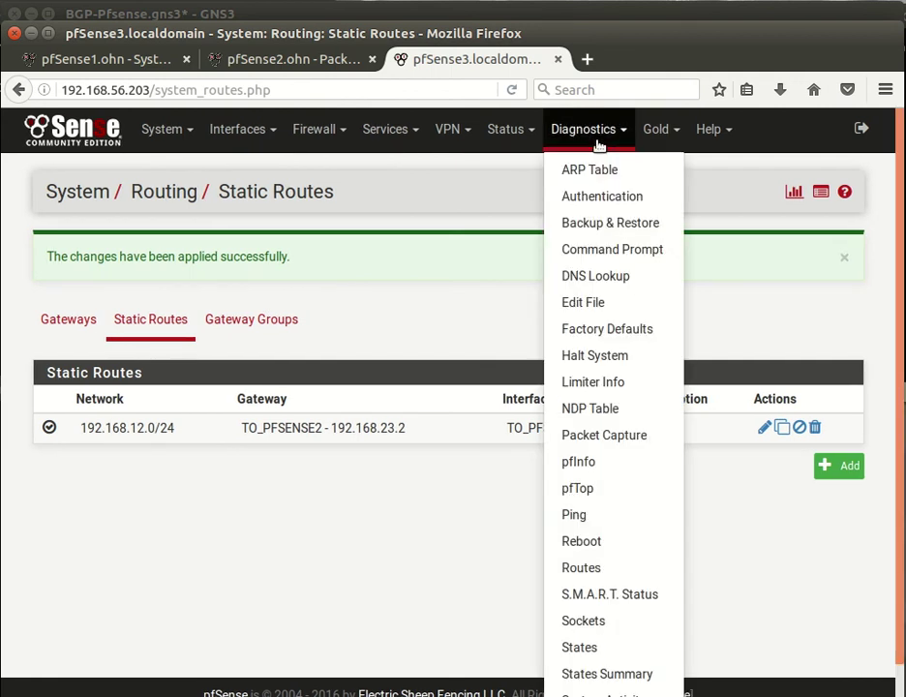
pyautogui.click(614, 524)
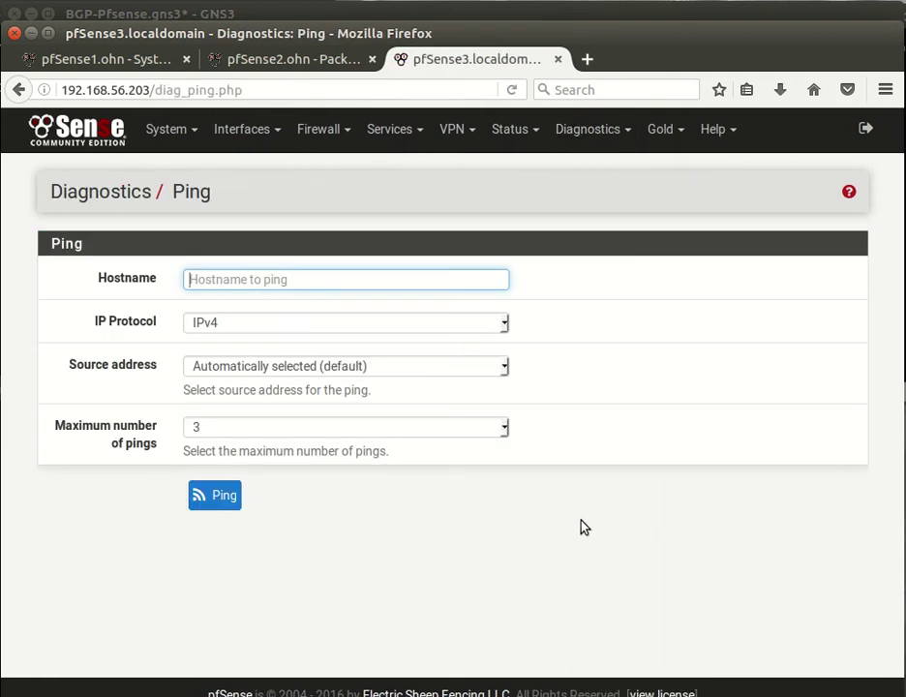
pyautogui.click(275, 281)
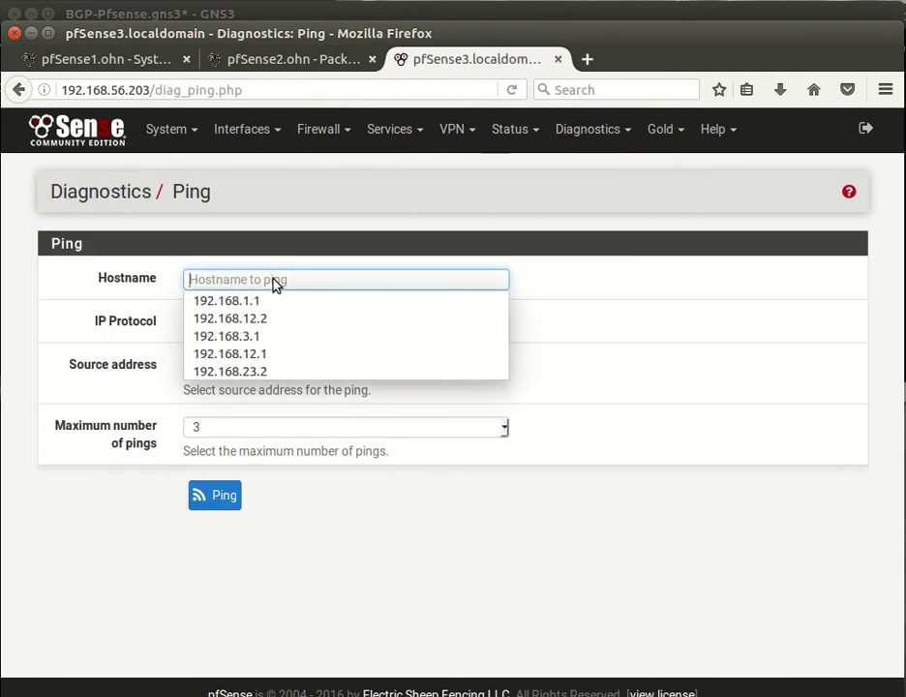
pyautogui.click(272, 355)
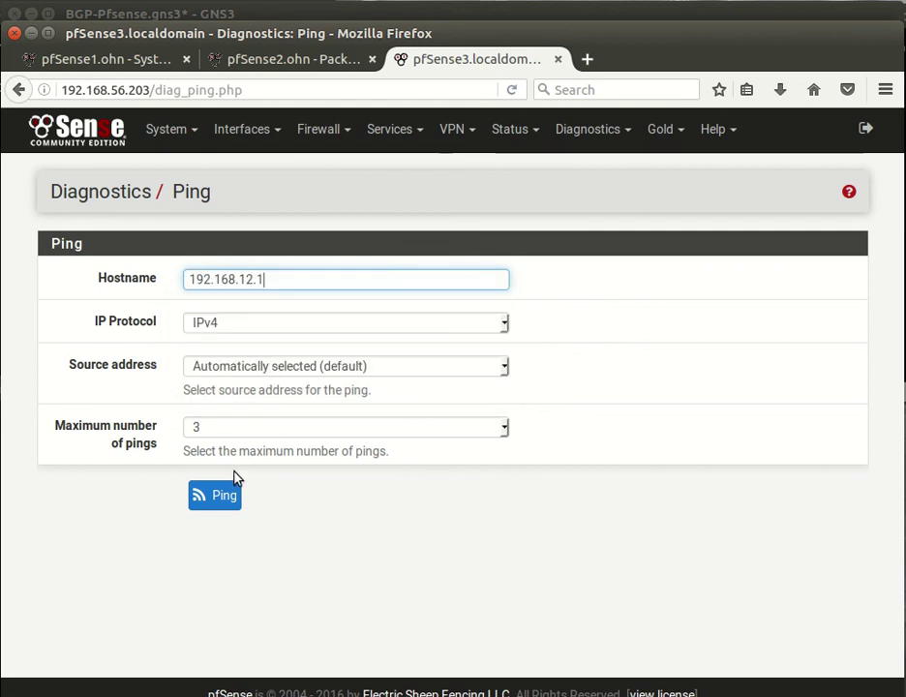
pyautogui.click(226, 498)
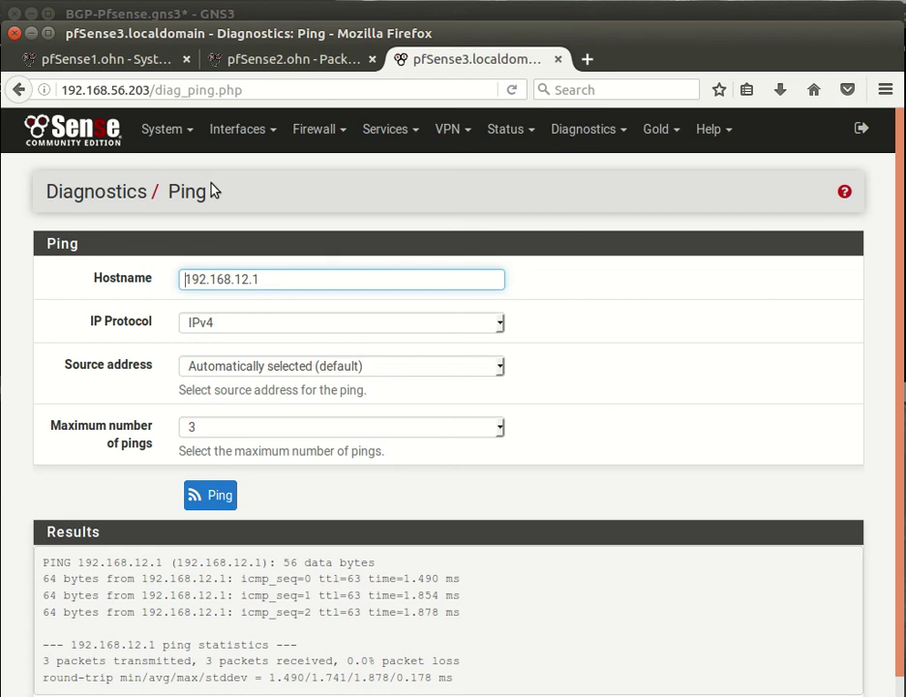
# Ping 192.168.23.3 from pfSense1 with the default source address and three pings.
pyautogui.click(153, 70)
pyautogui.click(587, 129)
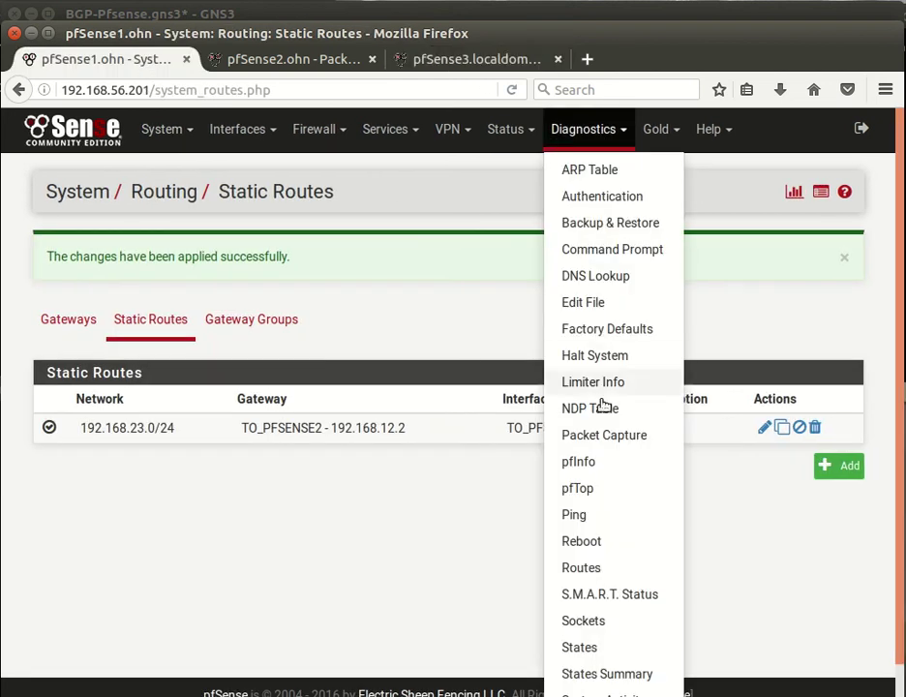
pyautogui.click(585, 518)
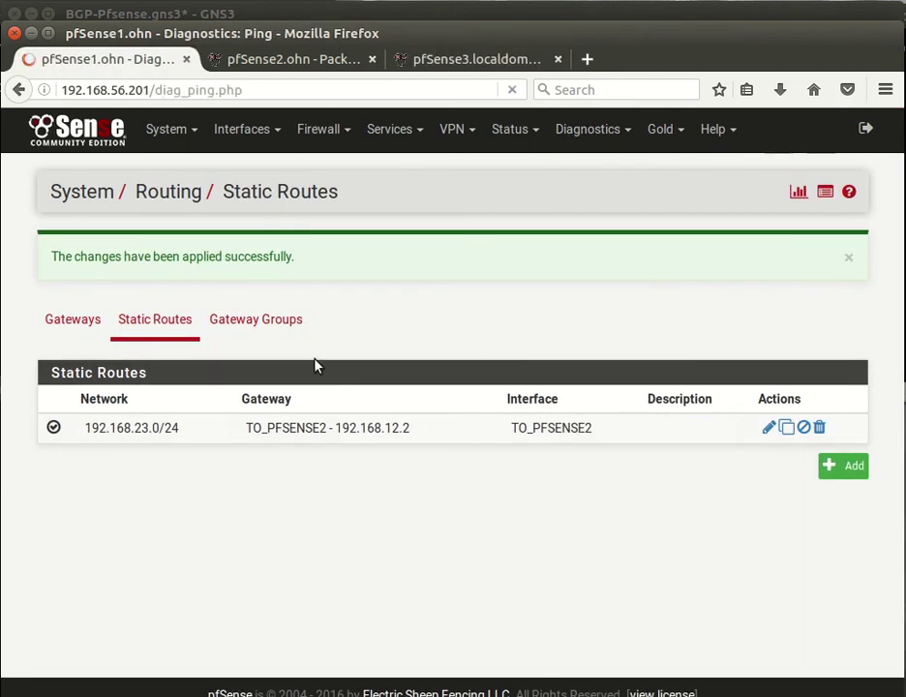
pyautogui.click(258, 281)
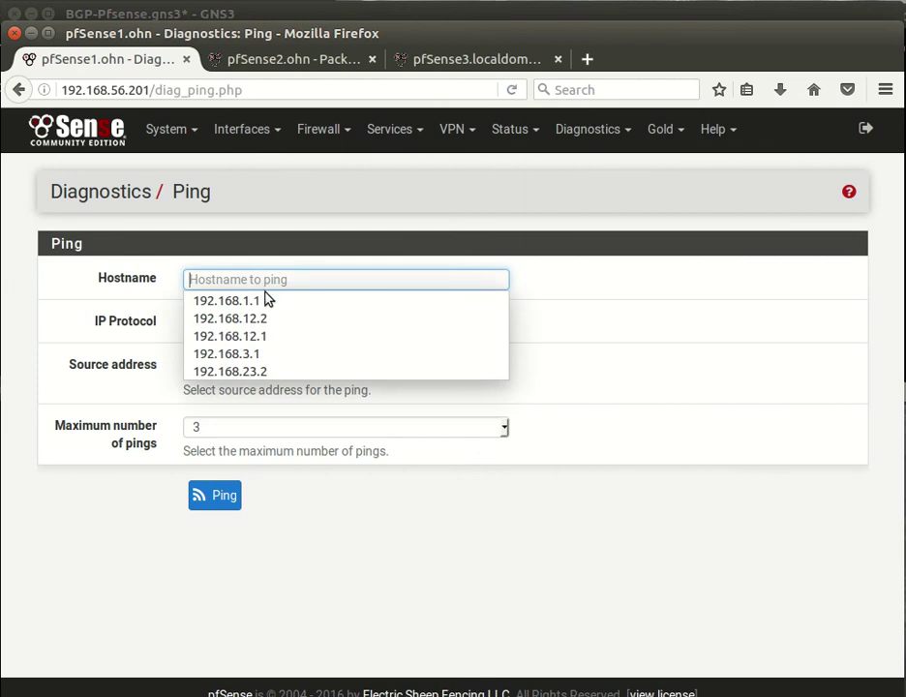
pyautogui.click(279, 371)
pyautogui.click(295, 284)
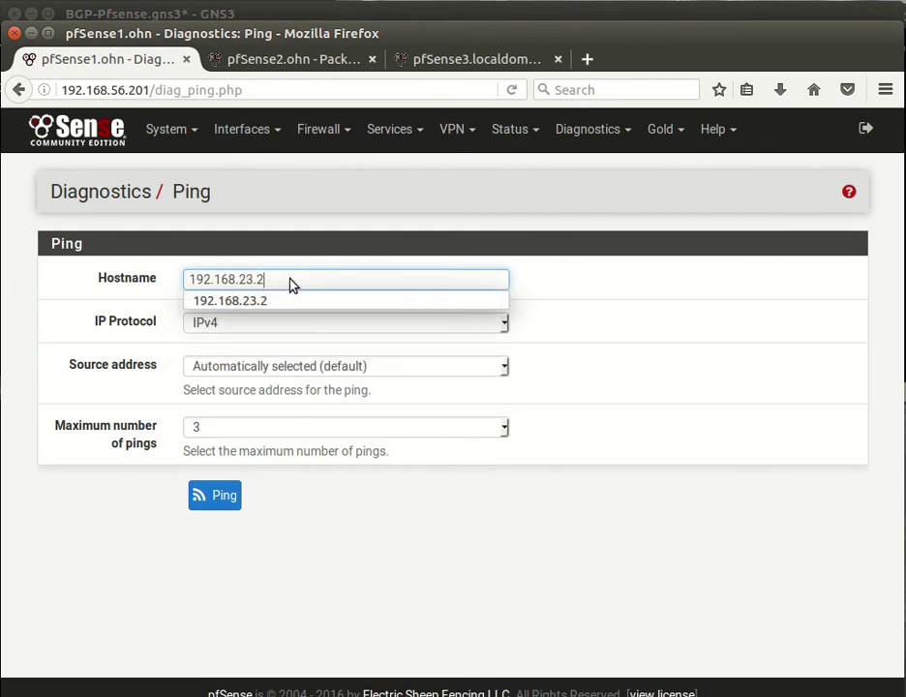
pyautogui.press('BackSpace')
pyautogui.write('3')
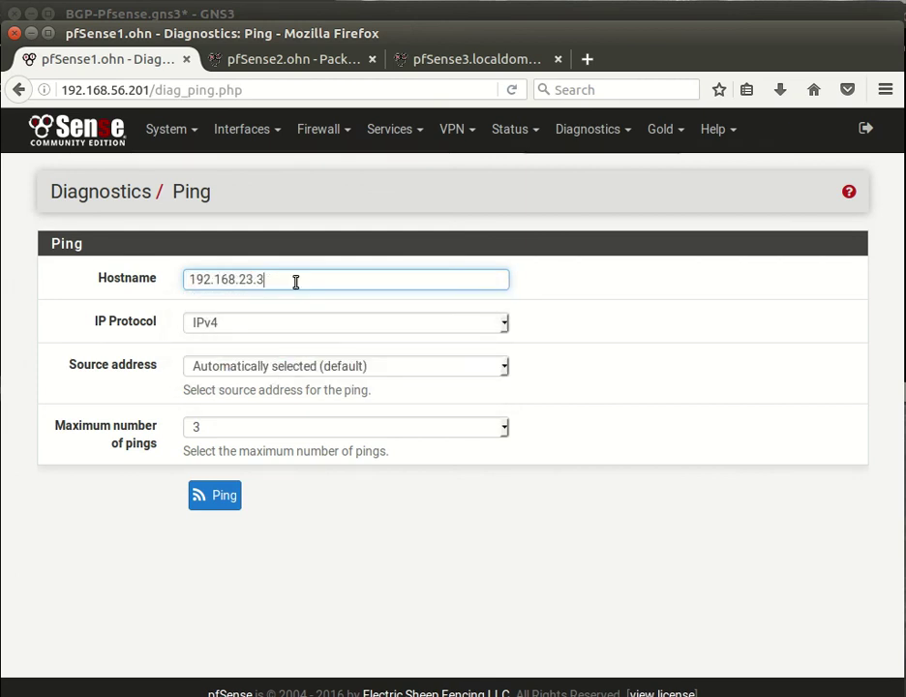
pyautogui.press('Return')
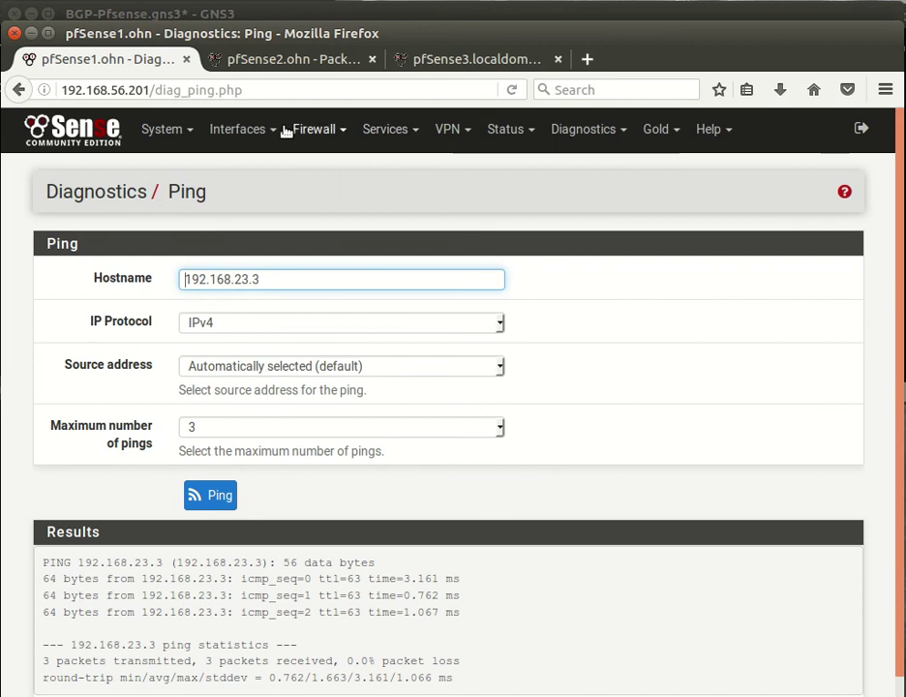
# Review the OpenBGPD settings and announced networks on pfSense1 against the GNS3 topology, and open its BGP status.
pyautogui.click(384, 130)
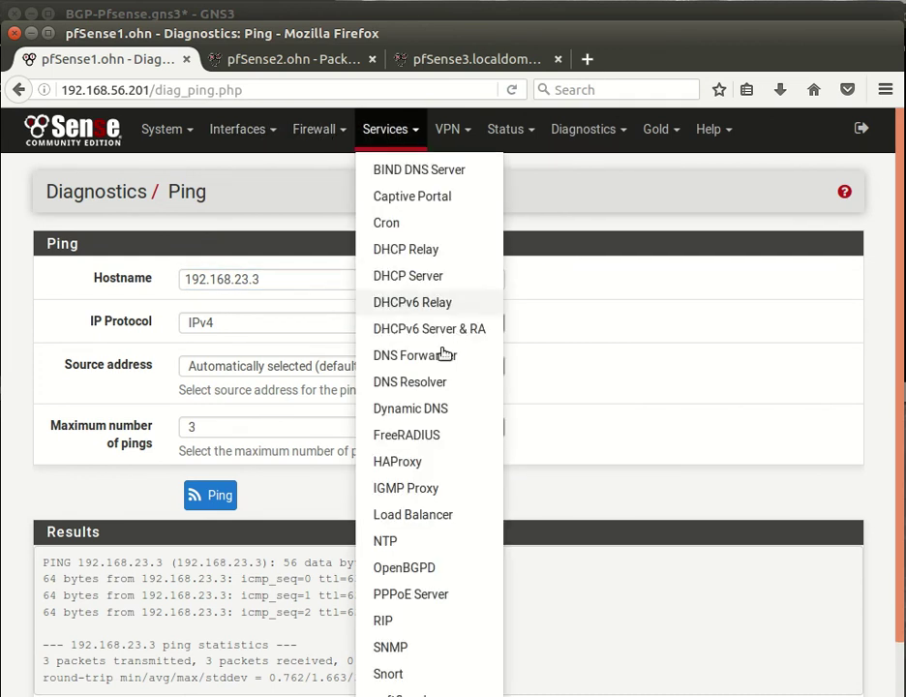
pyautogui.click(418, 567)
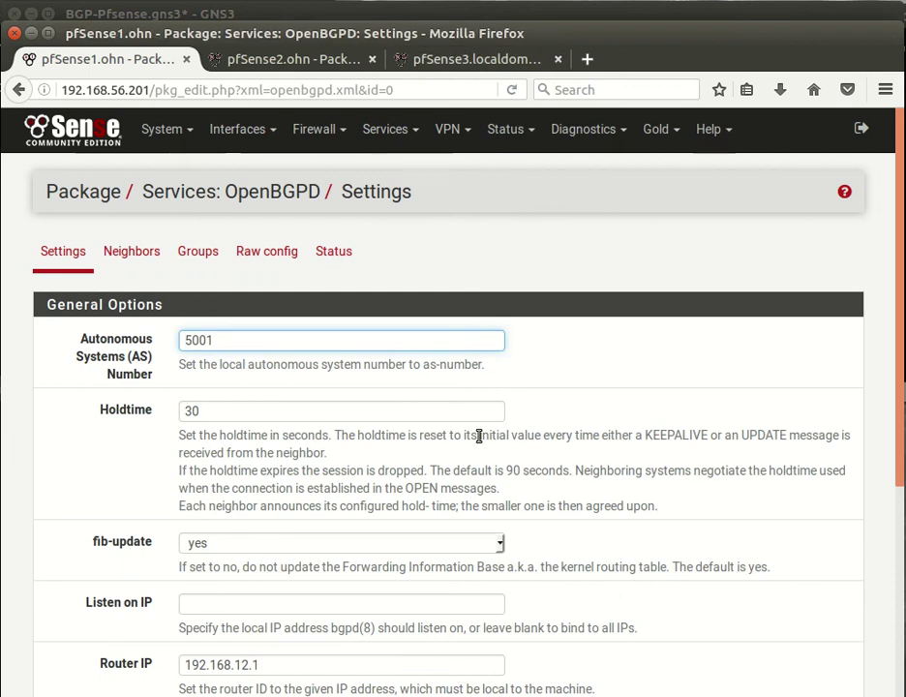
pyautogui.click(32, 32)
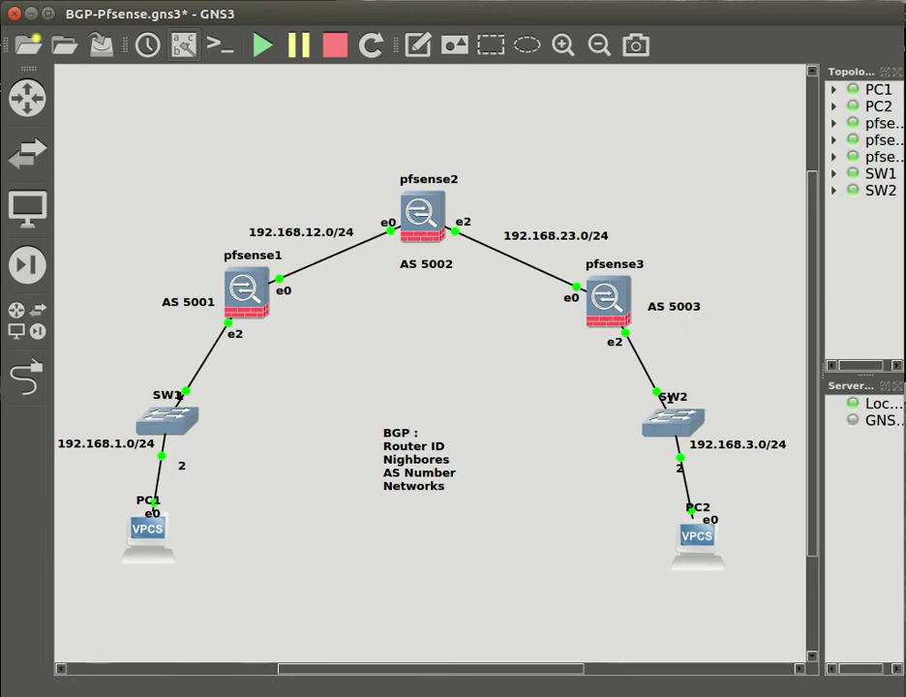
pyautogui.hotkey('alt', 'Tab')
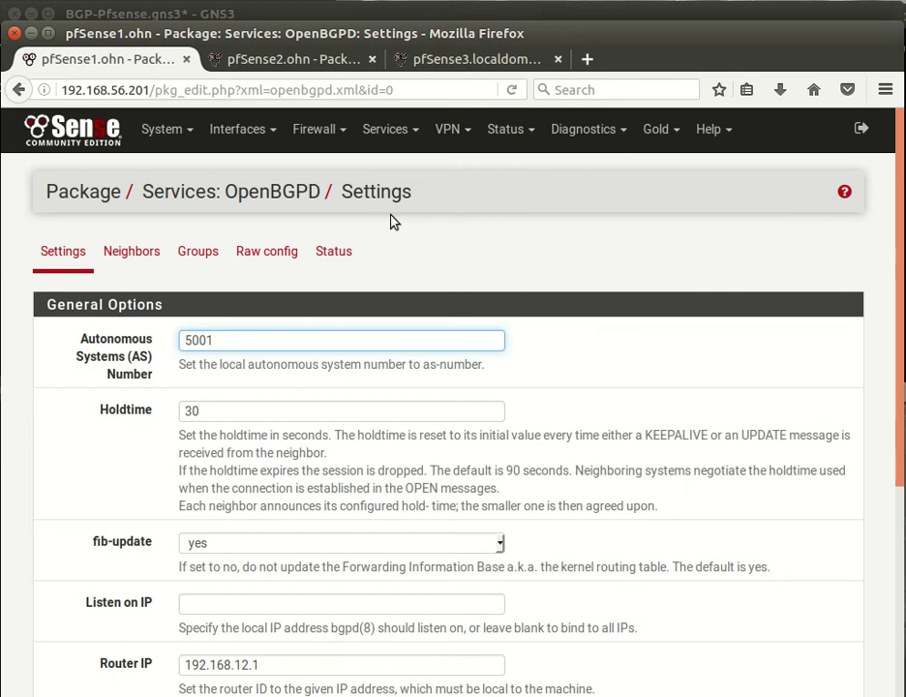
pyautogui.scroll(-6, 545, 461)
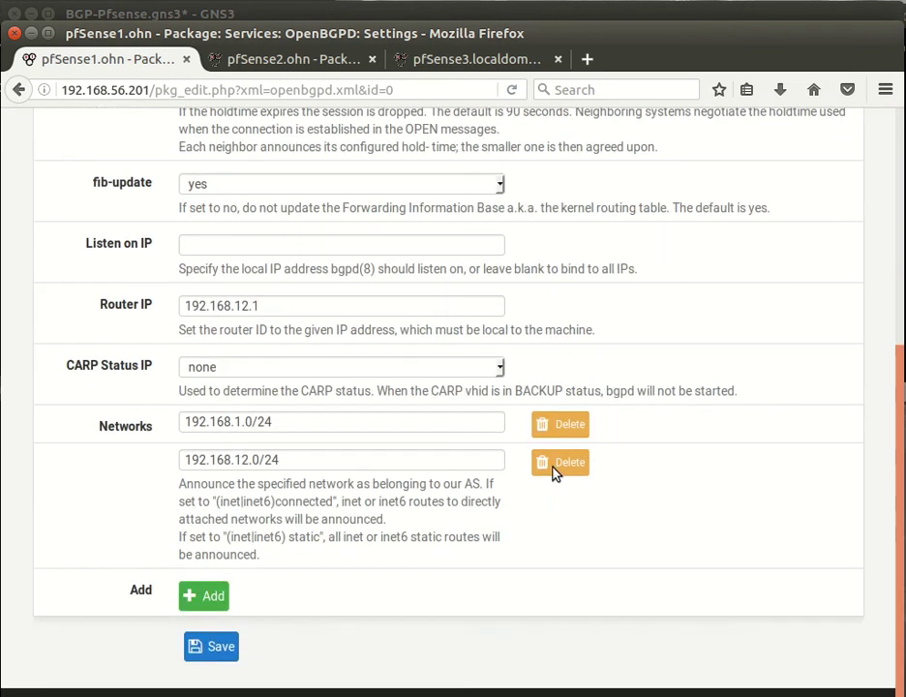
pyautogui.scroll(6, 557, 474)
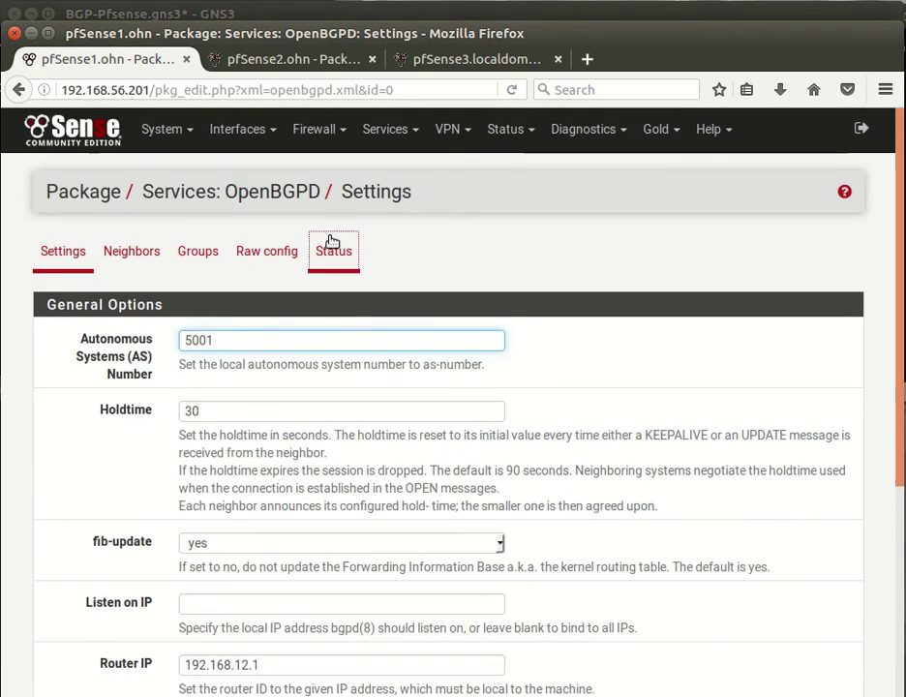
pyautogui.click(331, 248)
# Check the raw OpenBGPD configuration on pfSense2 and reload its BGP status.
pyautogui.click(277, 64)
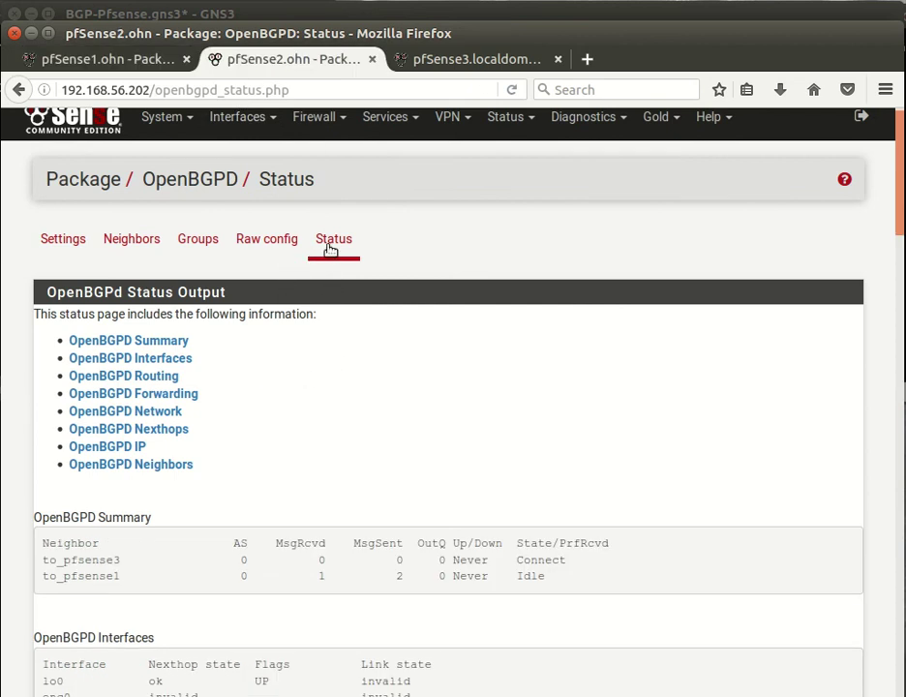
pyautogui.click(291, 243)
pyautogui.click(334, 250)
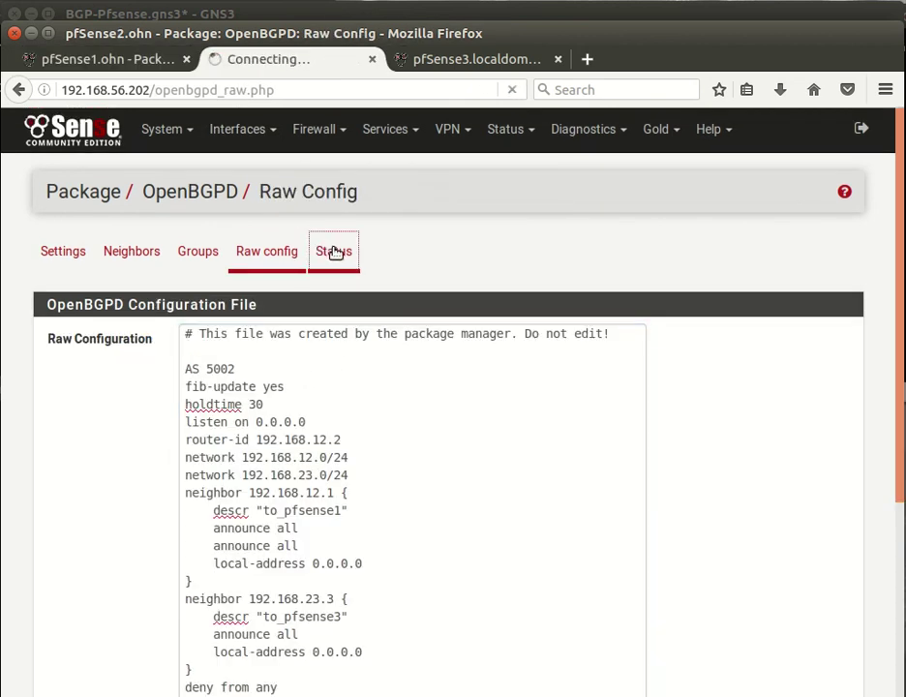
# Examine the raw OpenBGPD configuration on pfSense3, including its neighbor blocks and allow rules, and open its BGP status.
pyautogui.click(445, 66)
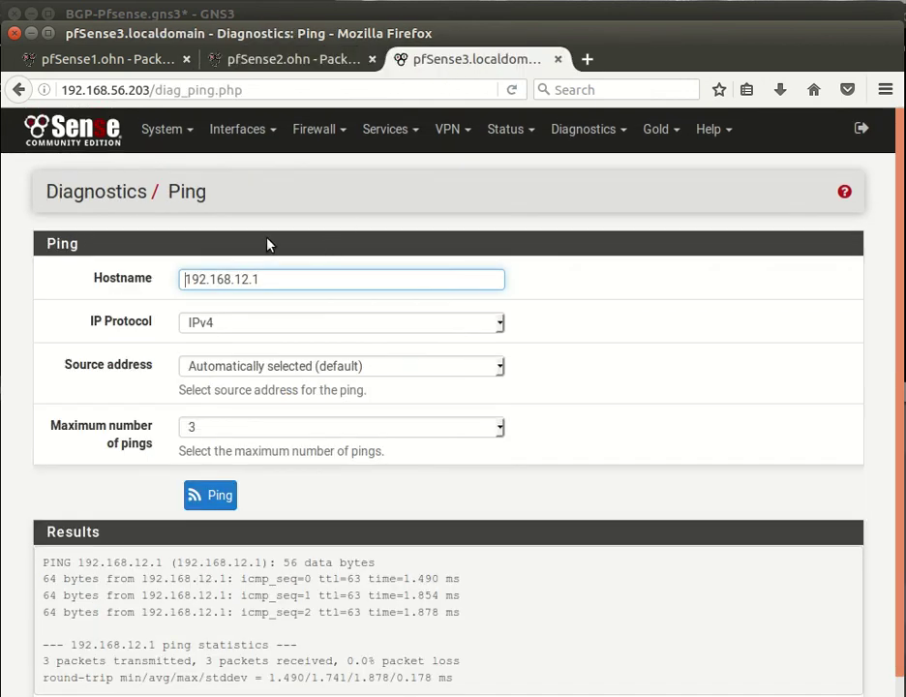
pyautogui.click(385, 130)
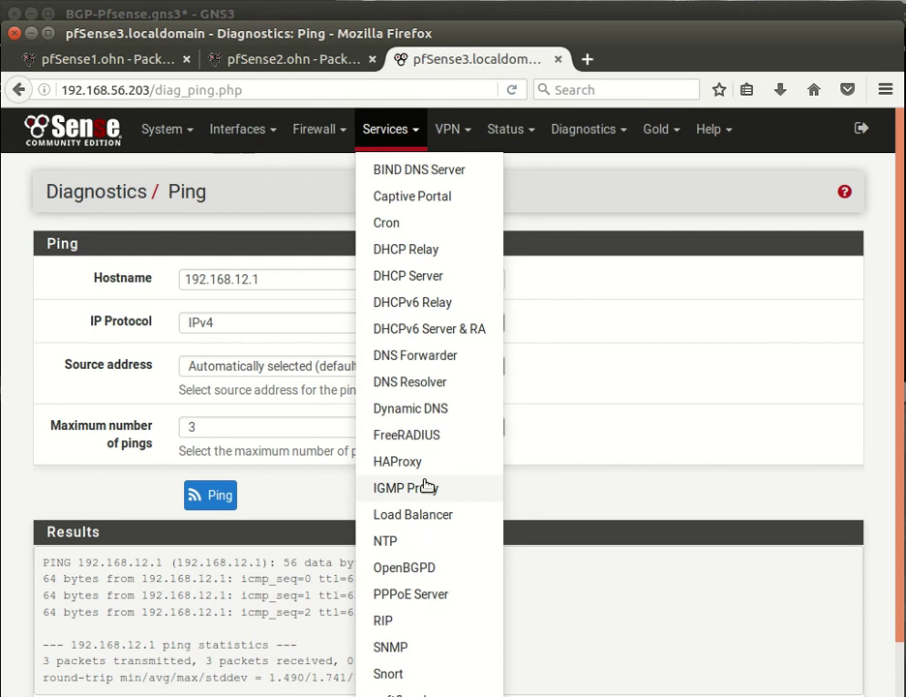
pyautogui.click(434, 568)
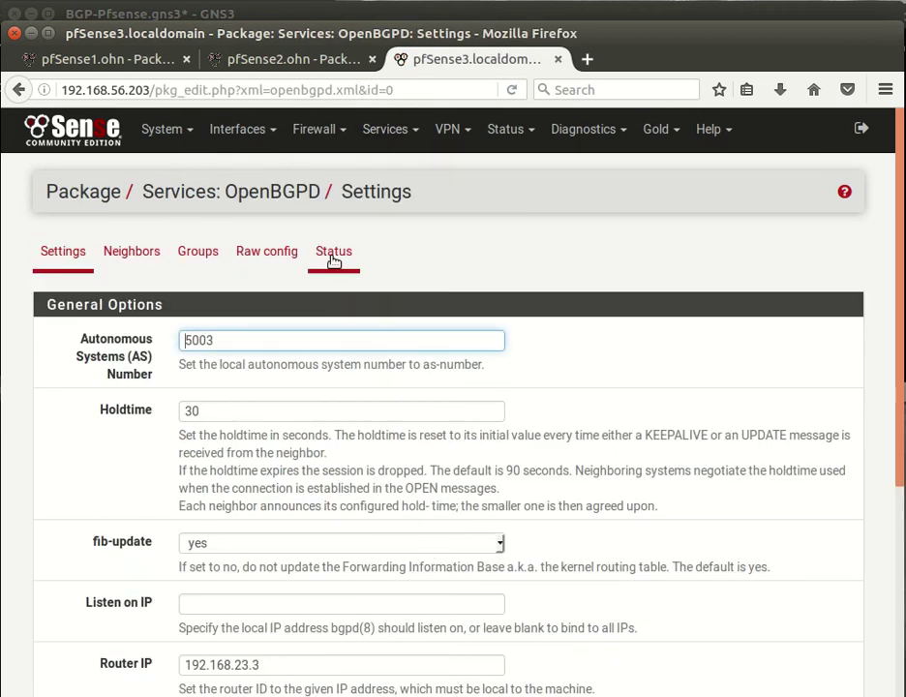
pyautogui.click(332, 255)
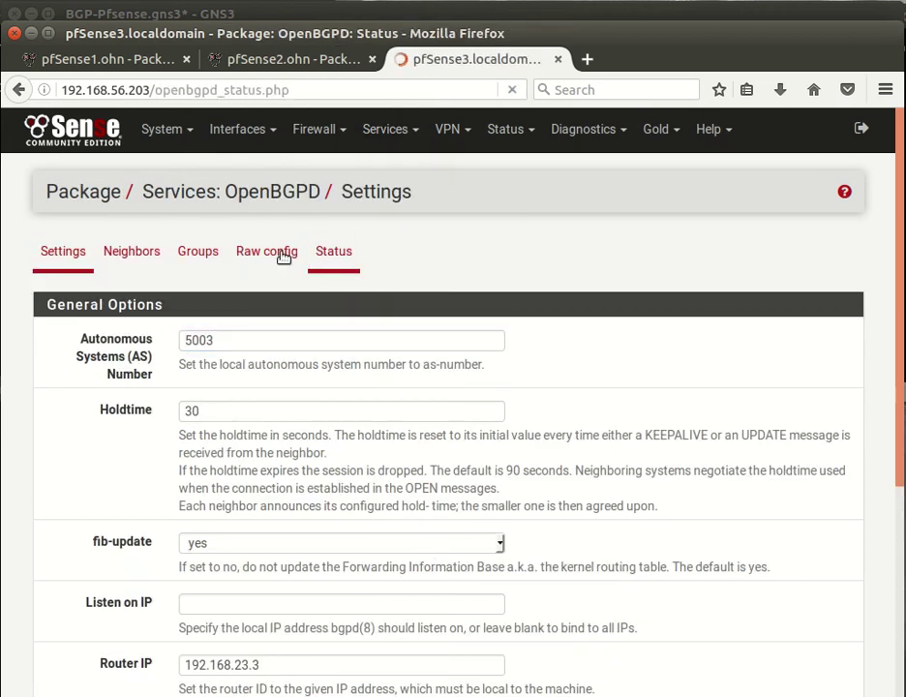
pyautogui.click(272, 243)
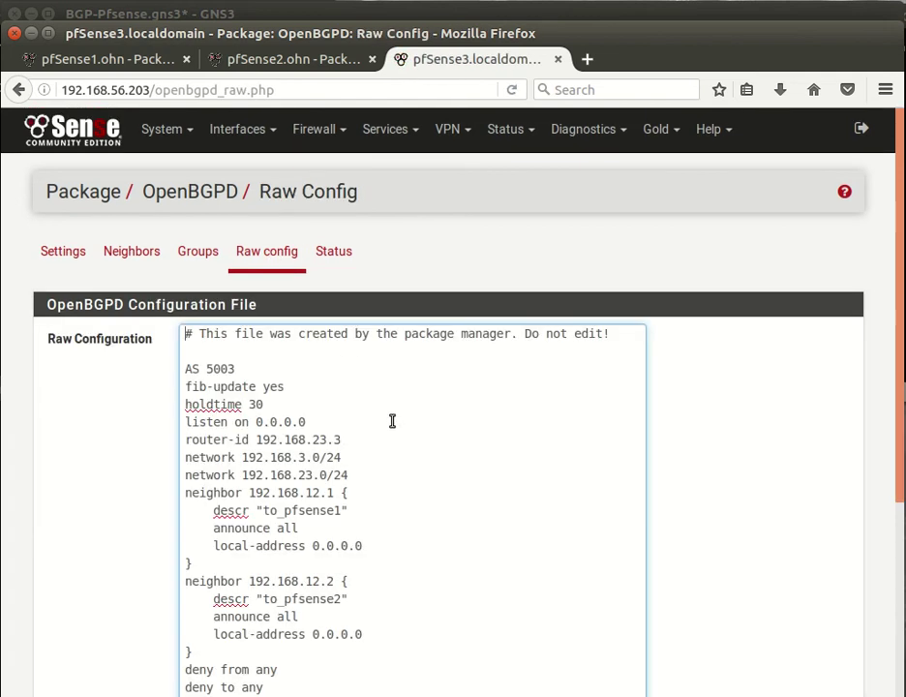
pyautogui.scroll(-4, 384, 414)
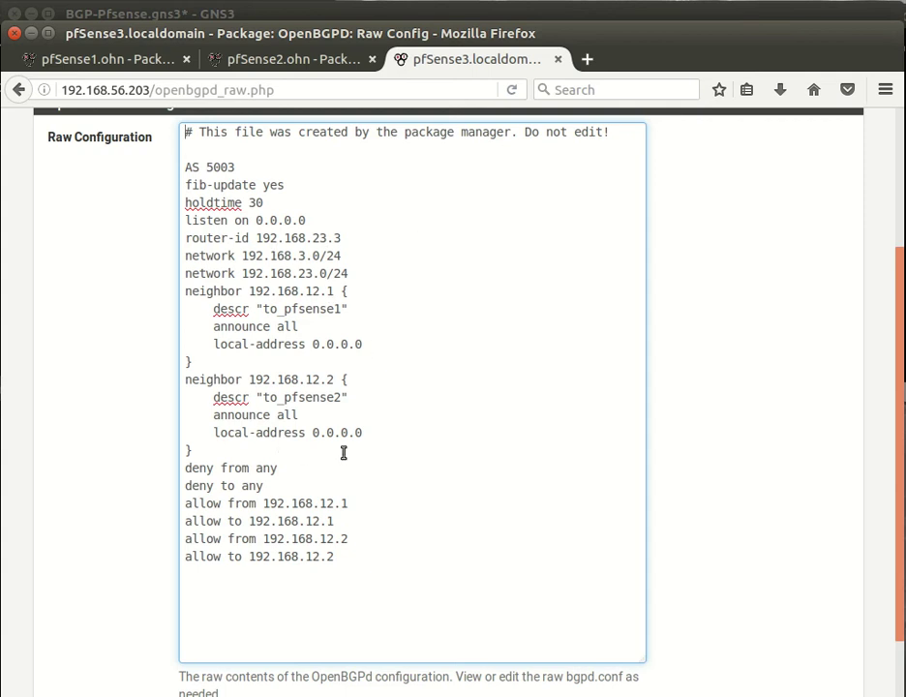
pyautogui.scroll(4, 391, 452)
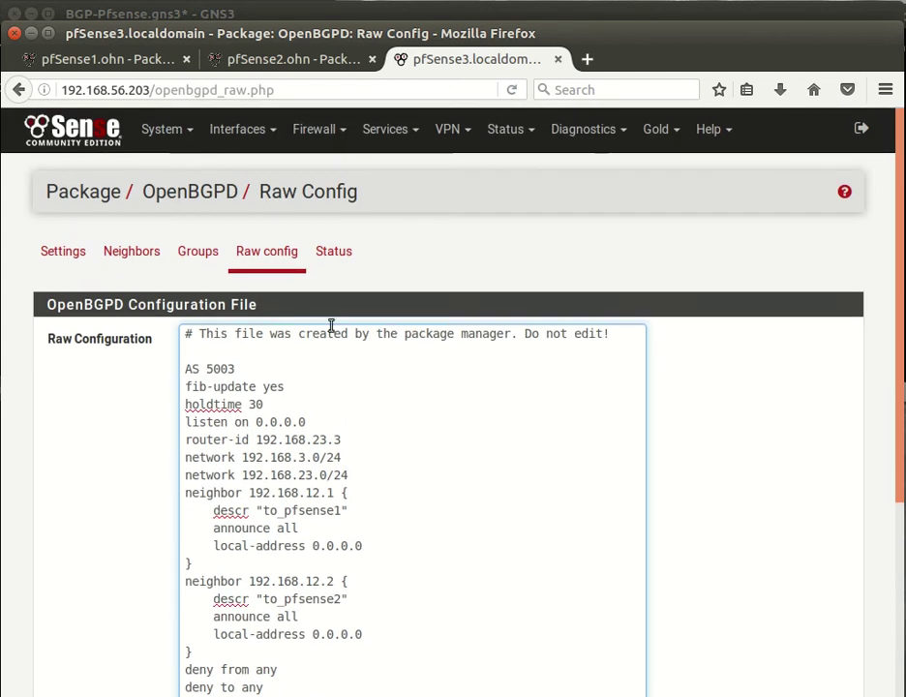
pyautogui.click(335, 253)
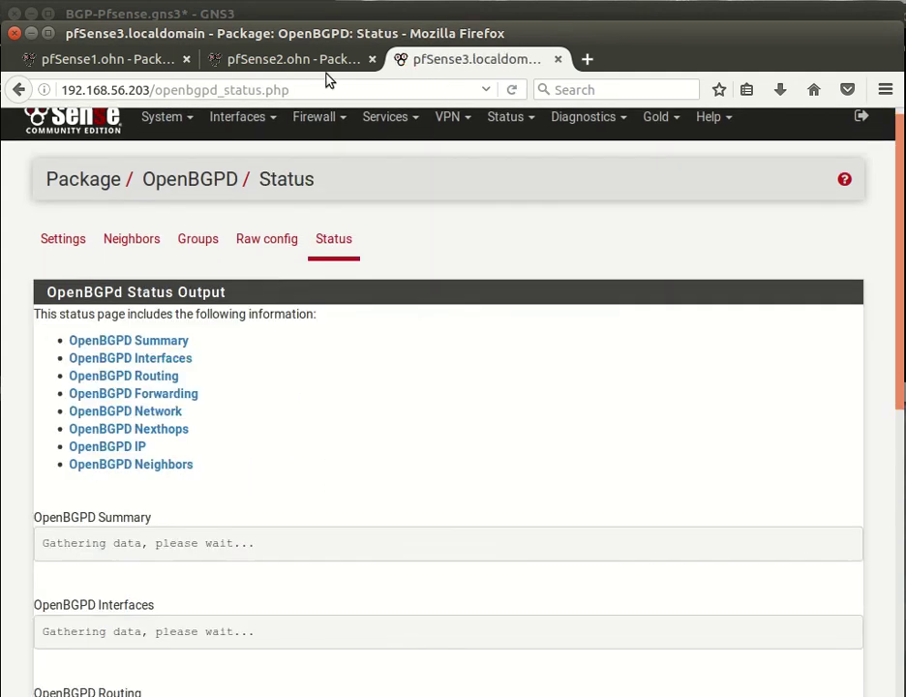
# Examine the OpenBGPD neighbor details in the pfSense2 status, including each neighbor's remote AS, state and last error.
pyautogui.click(242, 58)
pyautogui.click(164, 464)
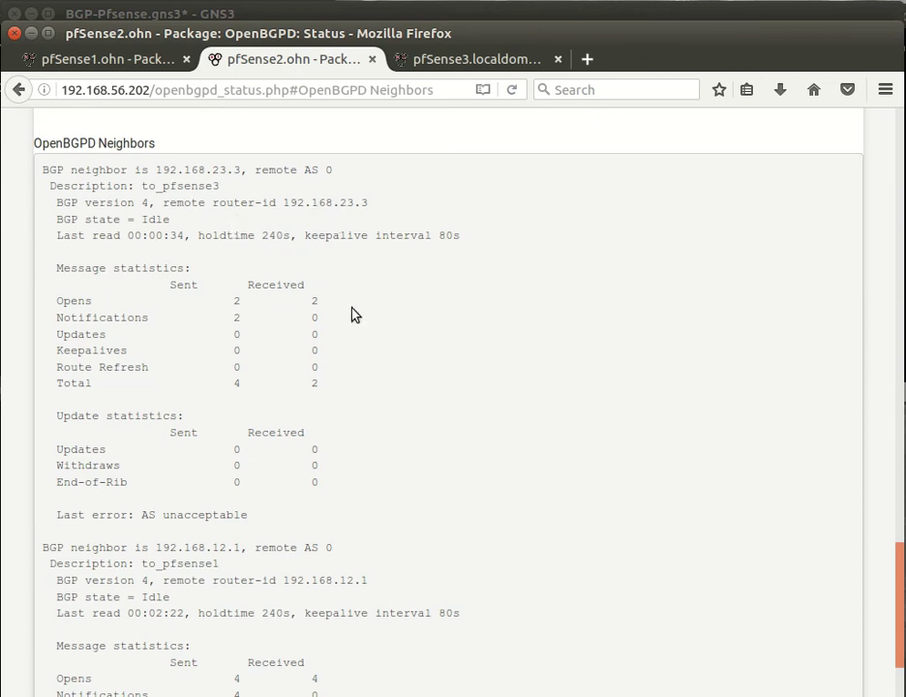
pyautogui.scroll(-5, 353, 315)
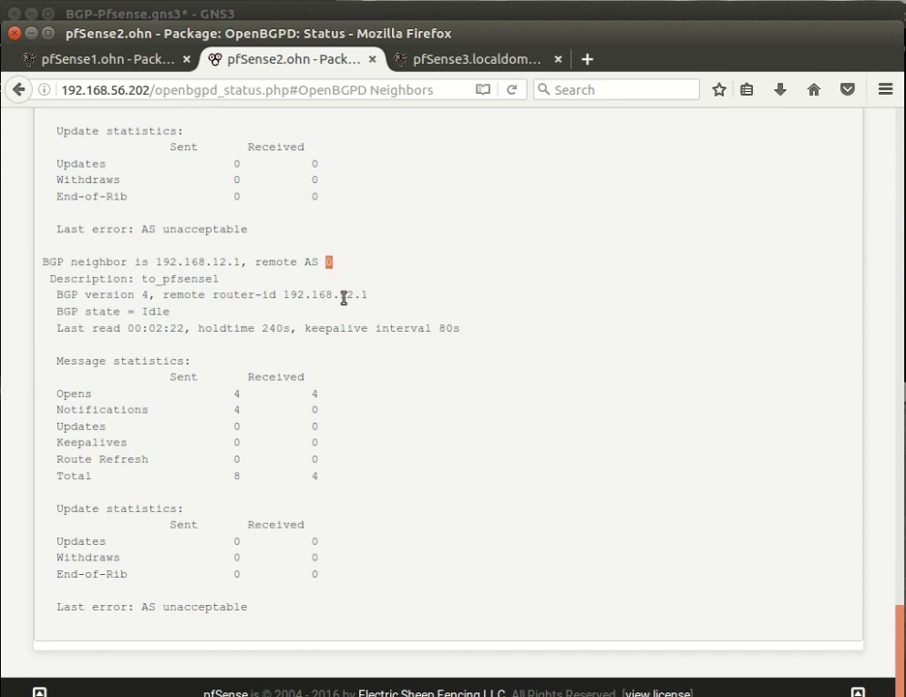
pyautogui.scroll(15, 358, 384)
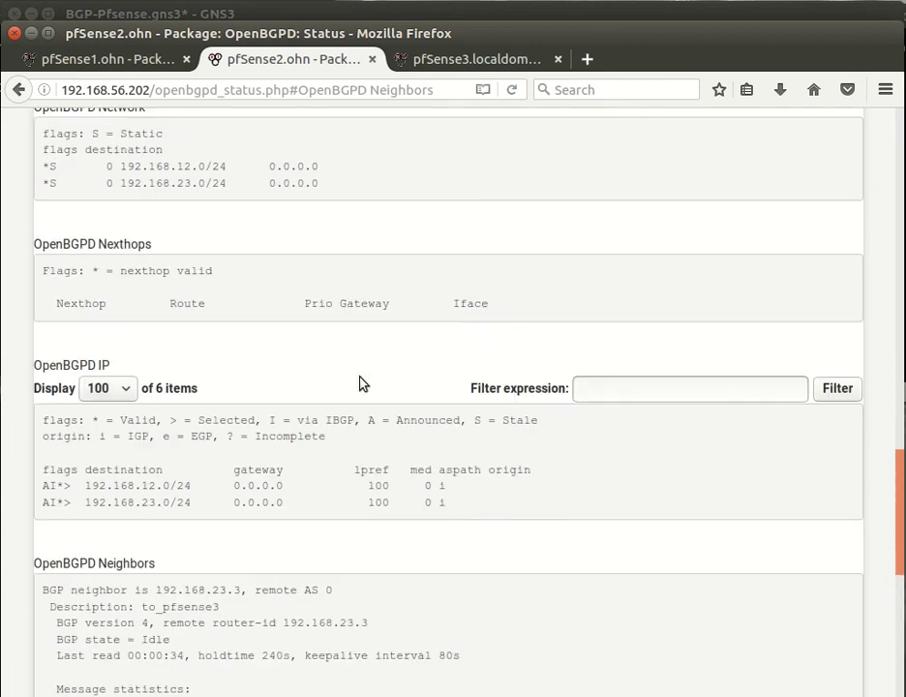
pyautogui.scroll(10, 358, 384)
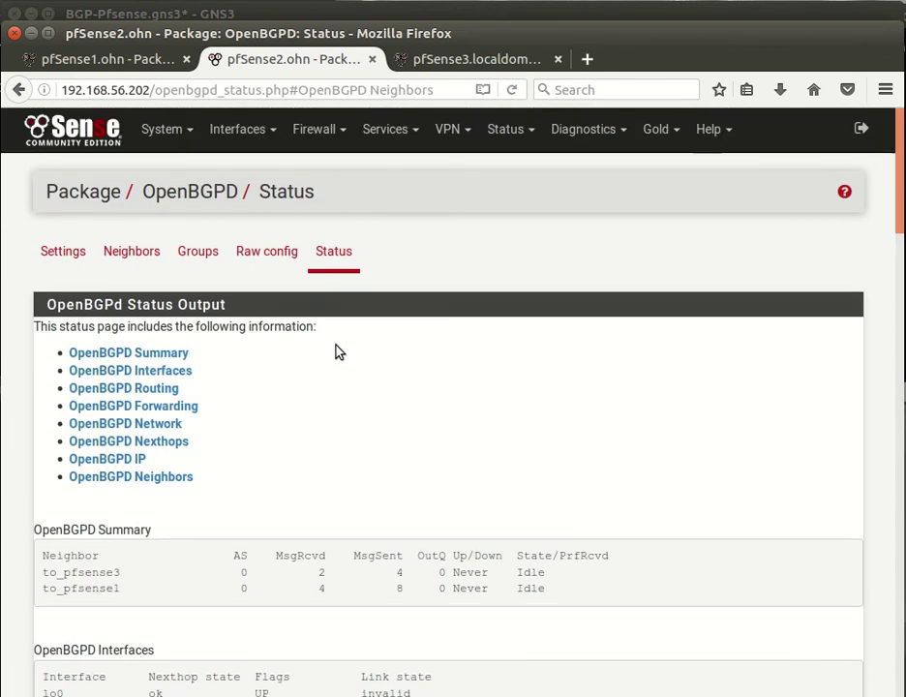
# Start a new OpenBGPD group on pfSense2 and name it GR_5001.
pyautogui.click(145, 259)
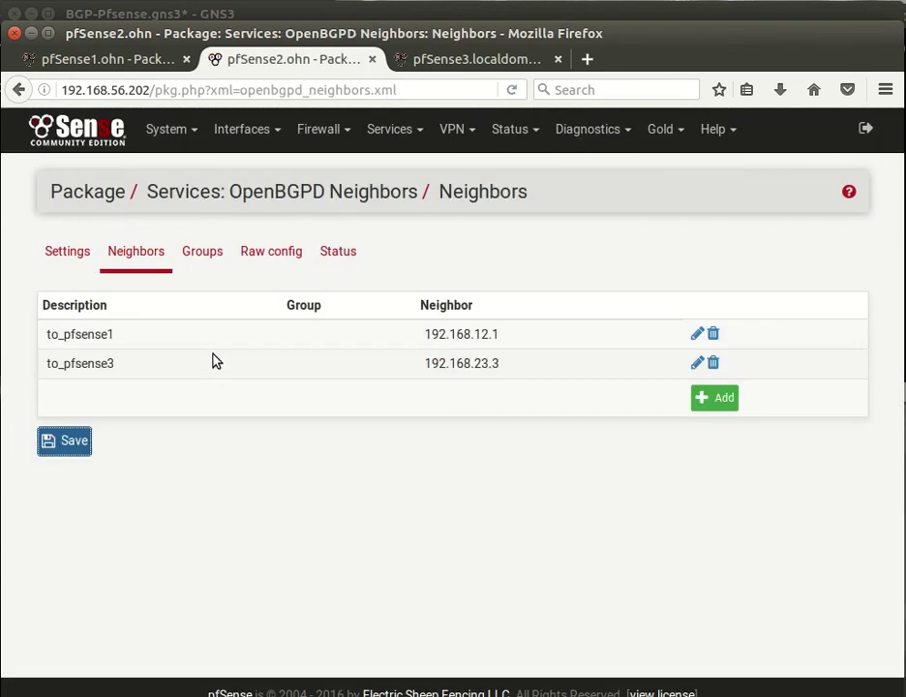
pyautogui.click(202, 258)
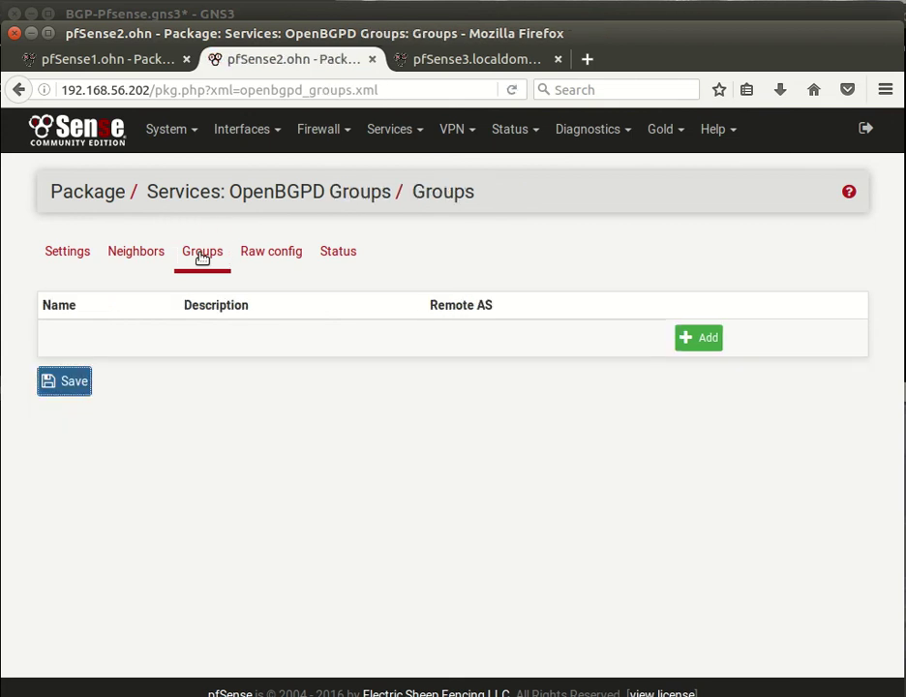
pyautogui.click(148, 255)
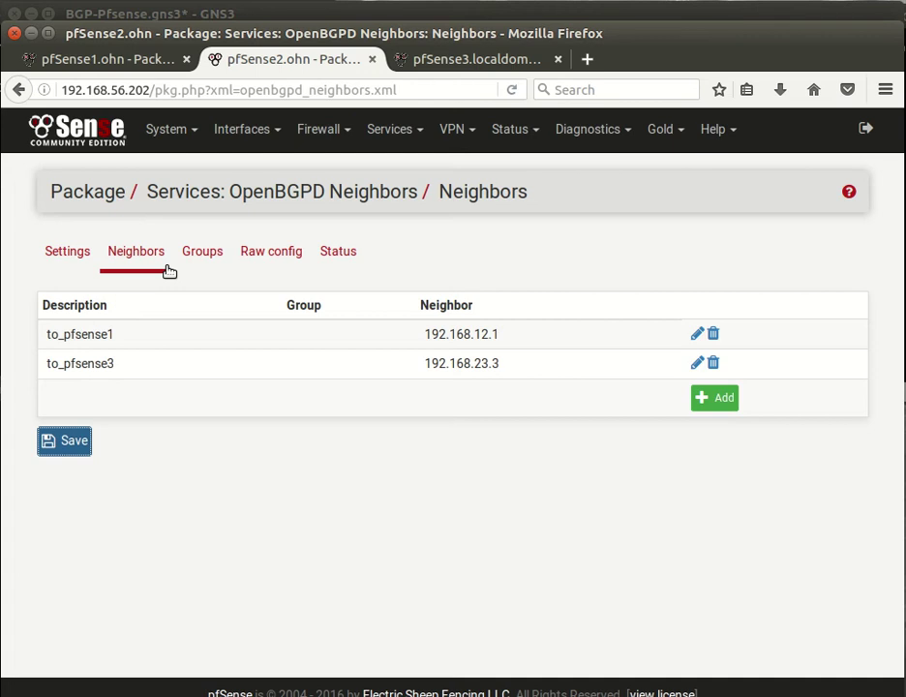
pyautogui.click(201, 253)
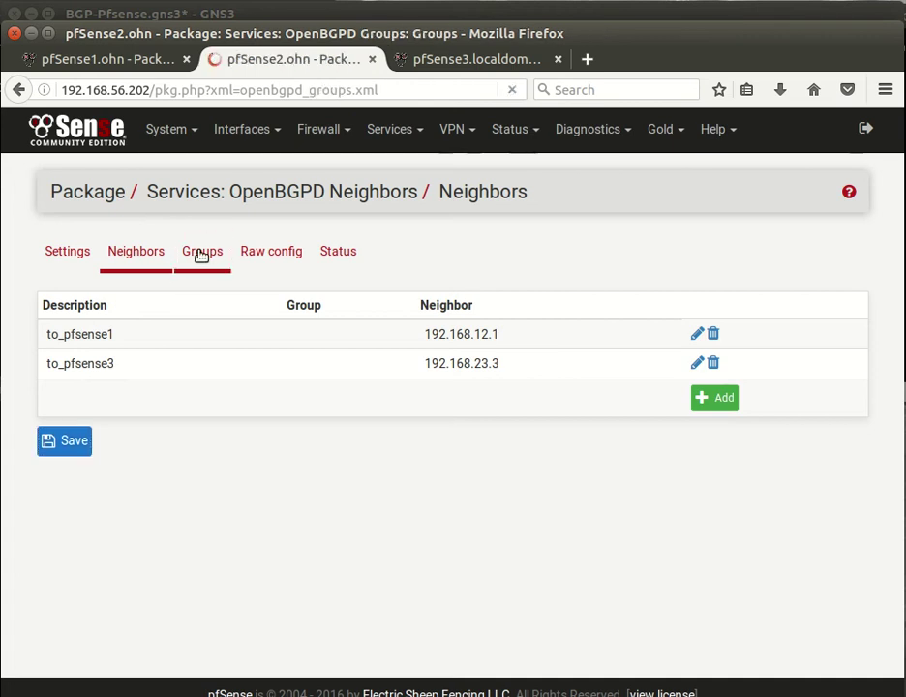
pyautogui.click(694, 338)
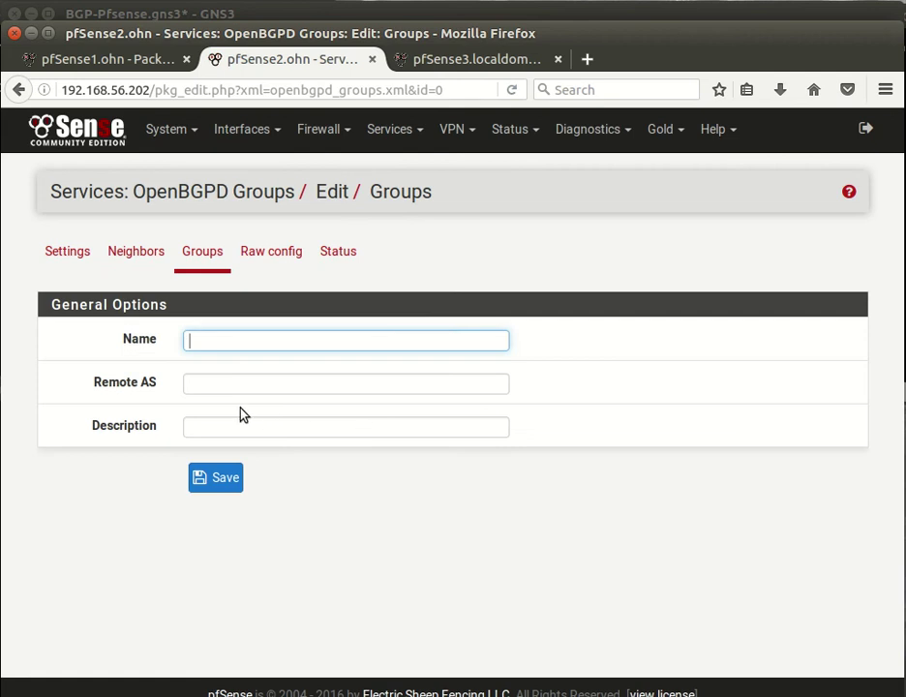
pyautogui.click(217, 343)
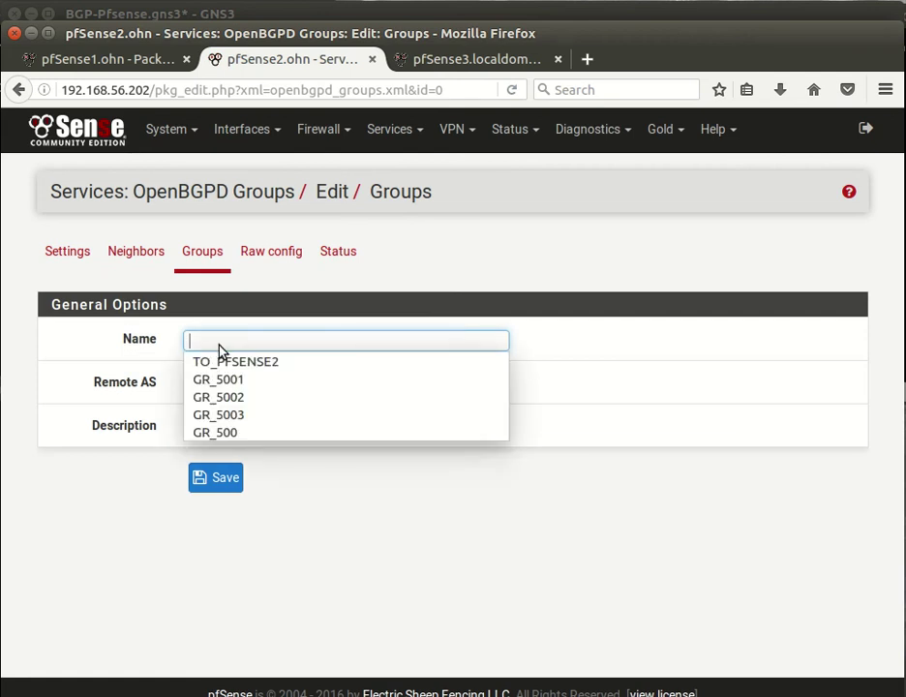
pyautogui.click(256, 385)
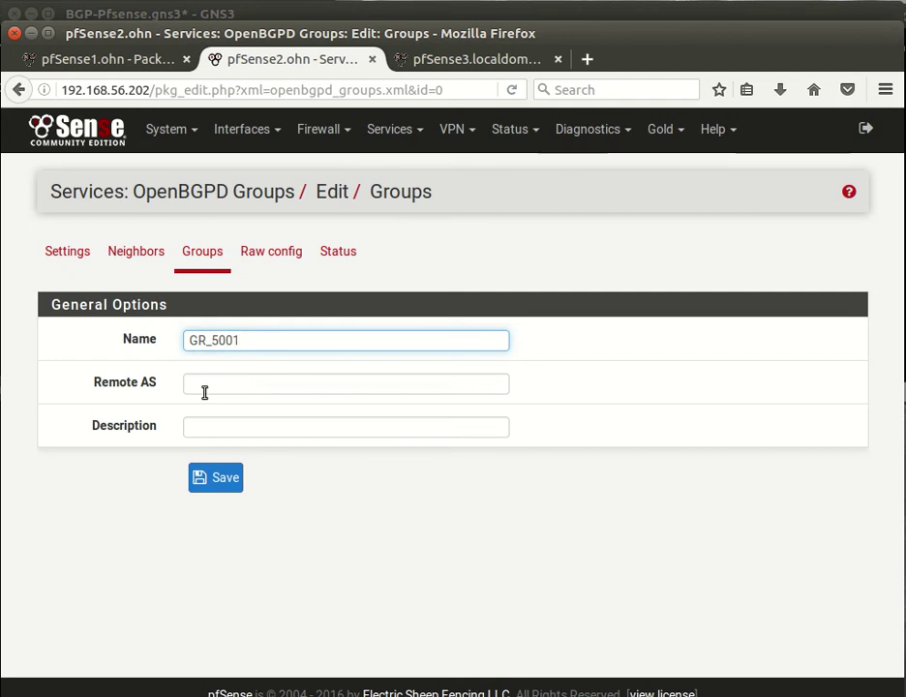
# Set the group's remote AS to 5001 and its description to AS group 5001, and save it.
pyautogui.click(205, 388)
pyautogui.click(206, 389)
pyautogui.click(234, 405)
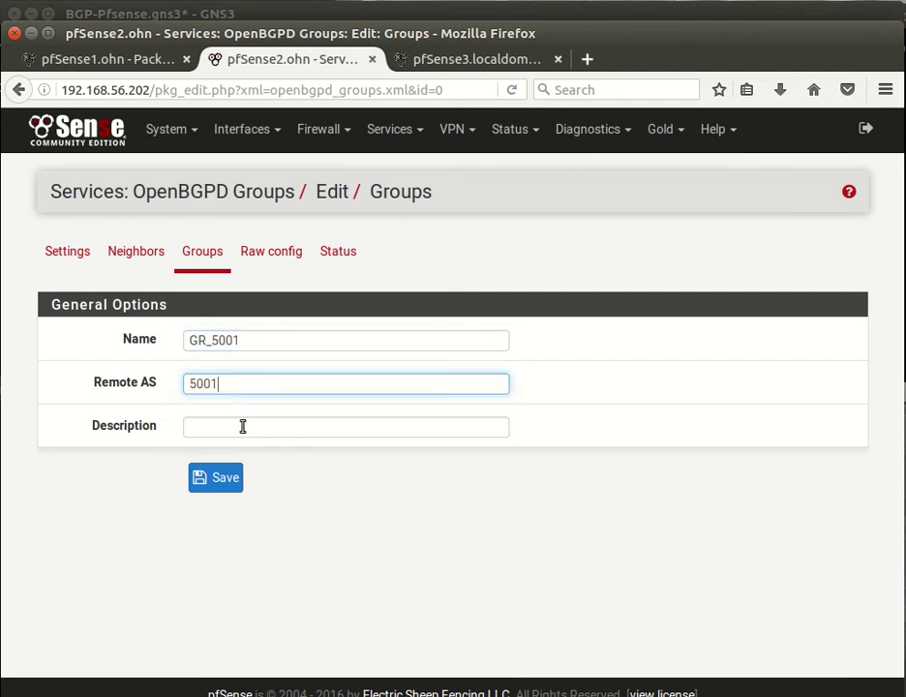
pyautogui.click(243, 425)
pyautogui.click(243, 425)
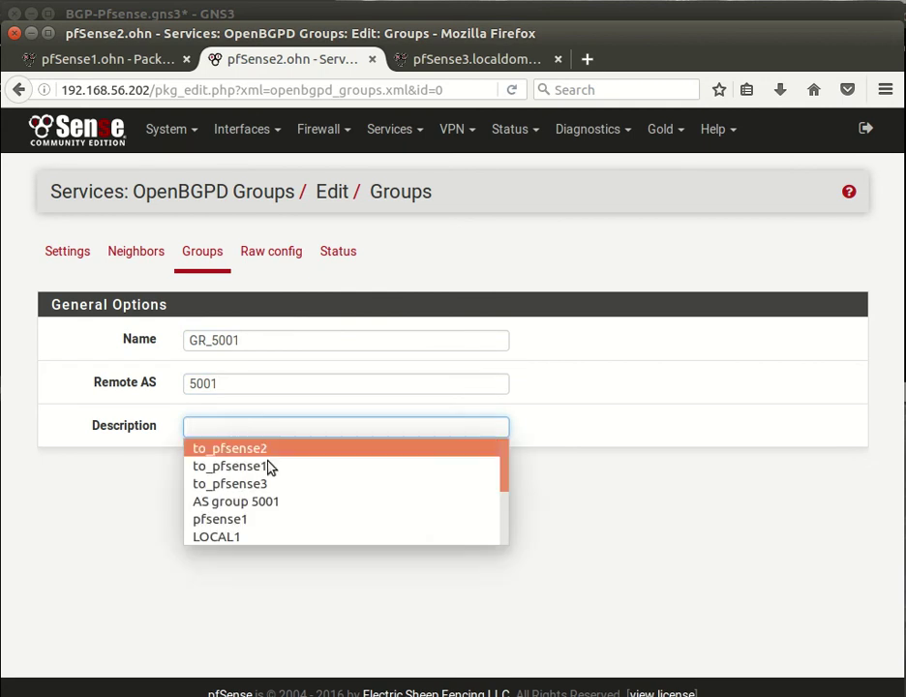
pyautogui.click(299, 505)
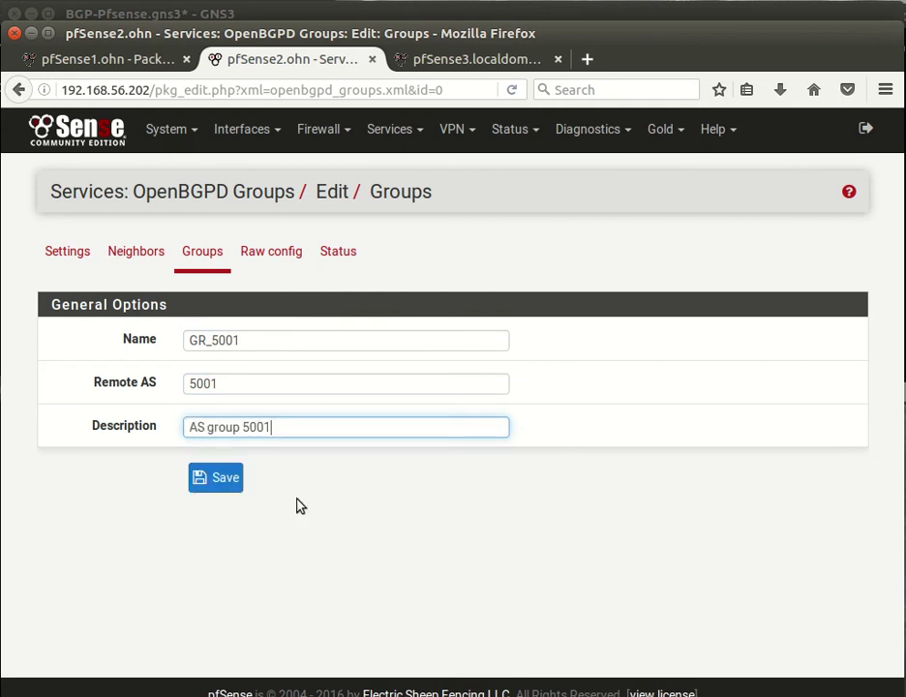
pyautogui.click(229, 477)
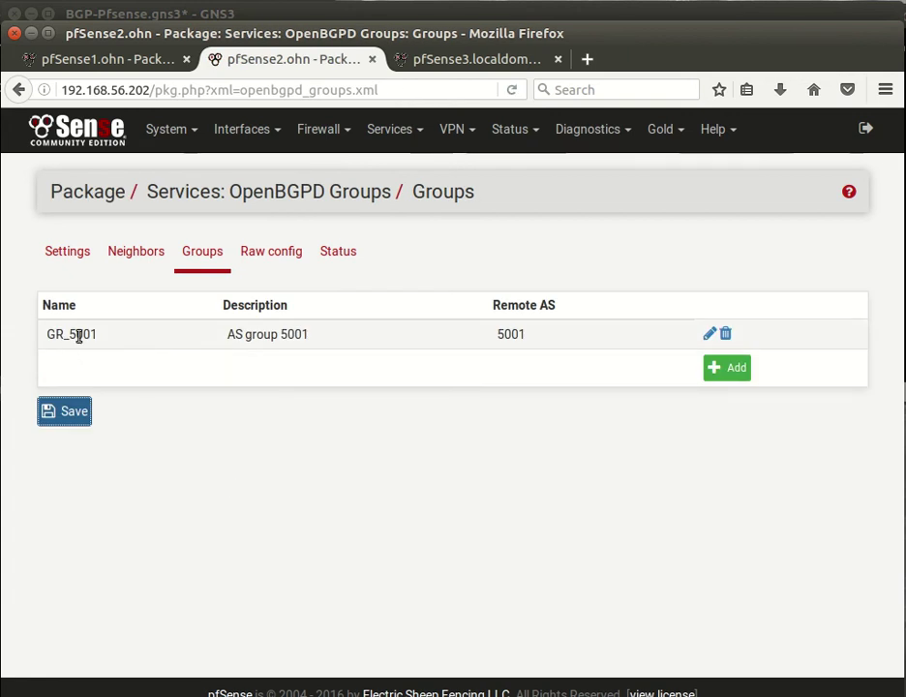
# Check the name and remote AS of the saved group in the OpenBGPD groups list.
pyautogui.moveTo(100, 334); pyautogui.dragTo(53, 334)
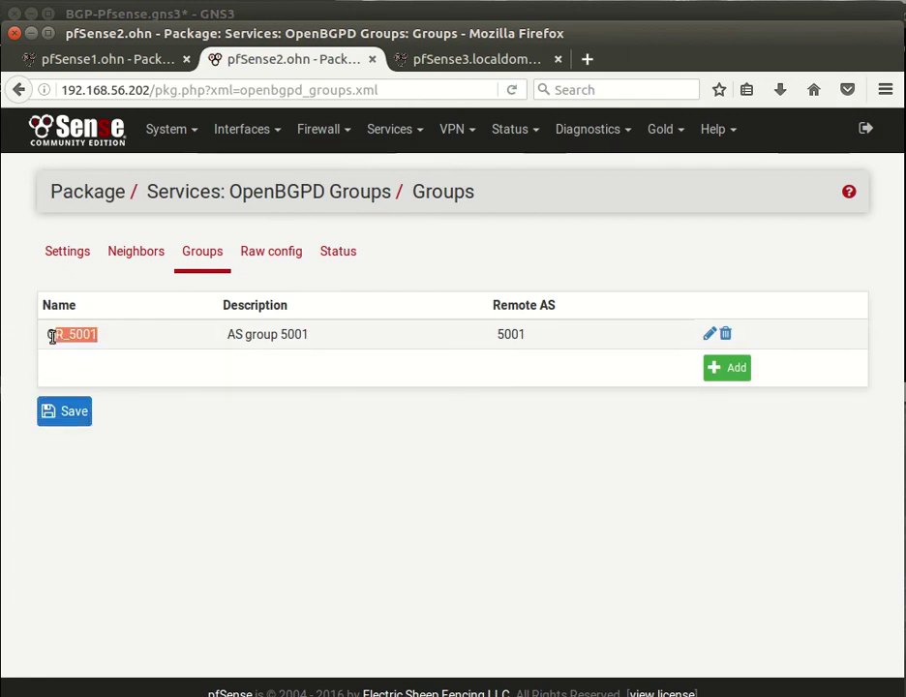
pyautogui.click(474, 343)
pyautogui.moveTo(503, 338); pyautogui.dragTo(538, 343)
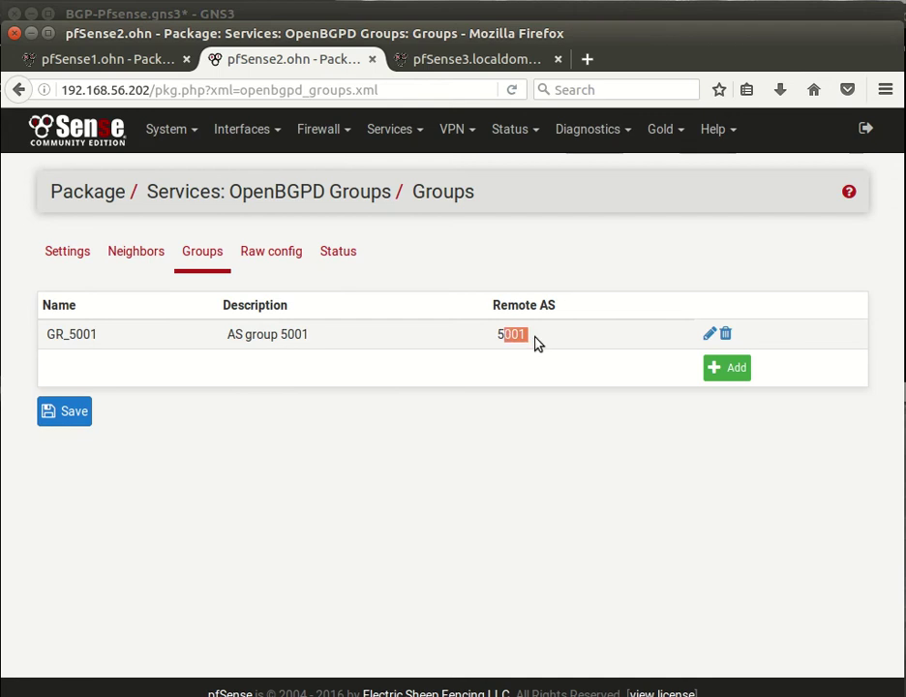
pyautogui.click(642, 400)
# Add an OpenBGPD group named GR_5003 on pfSense2 with remote AS 5003 and description AS group 5003, and save it.
pyautogui.click(720, 374)
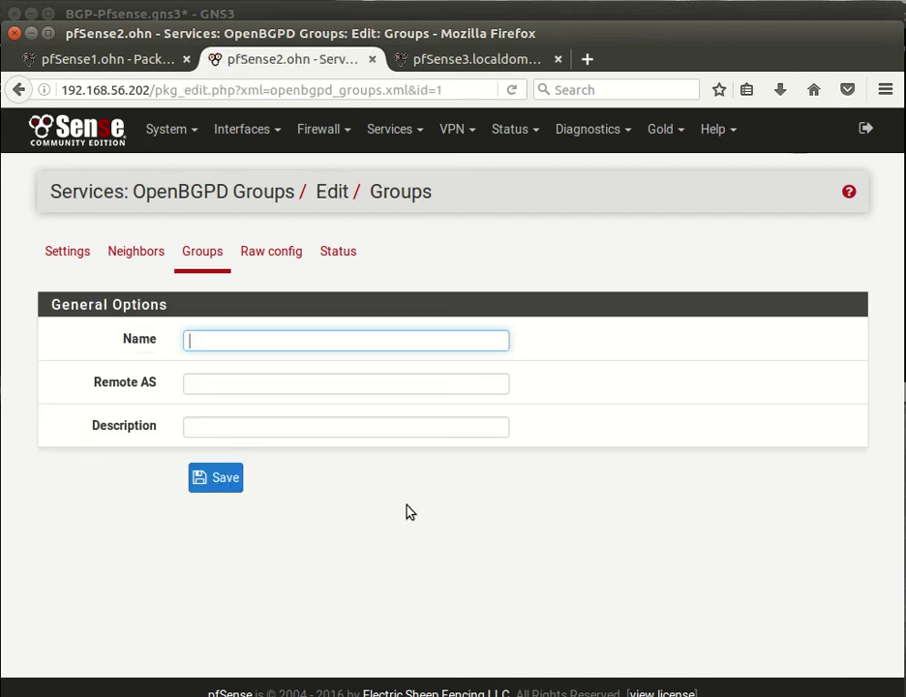
pyautogui.click(214, 342)
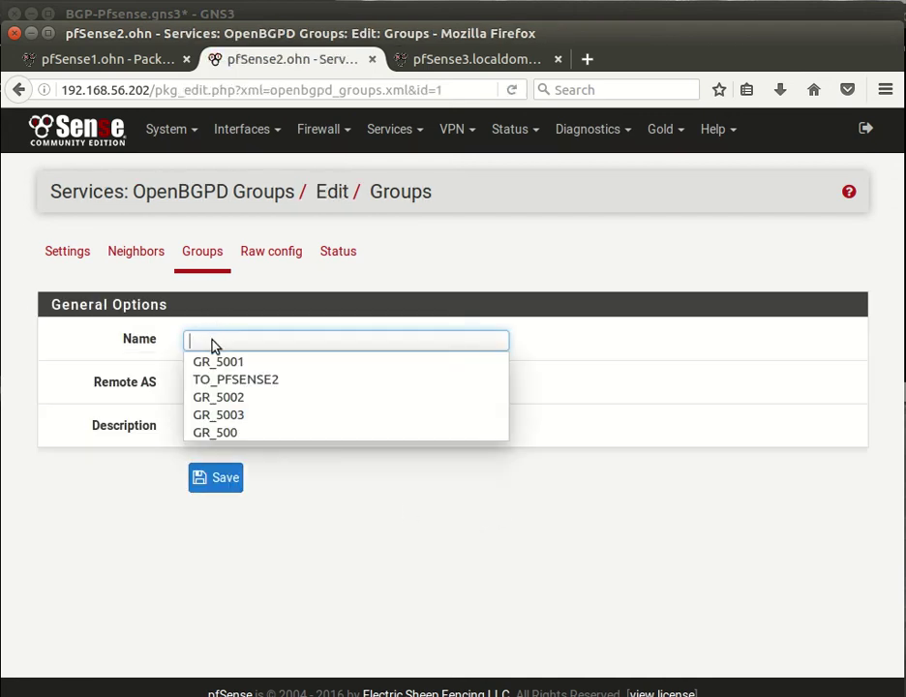
pyautogui.click(252, 422)
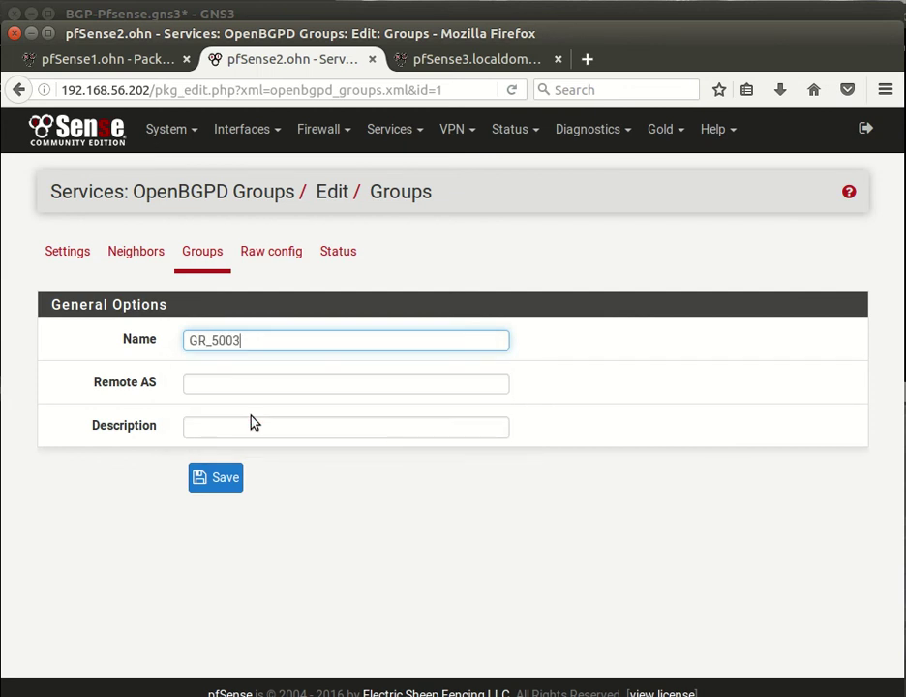
pyautogui.click(240, 384)
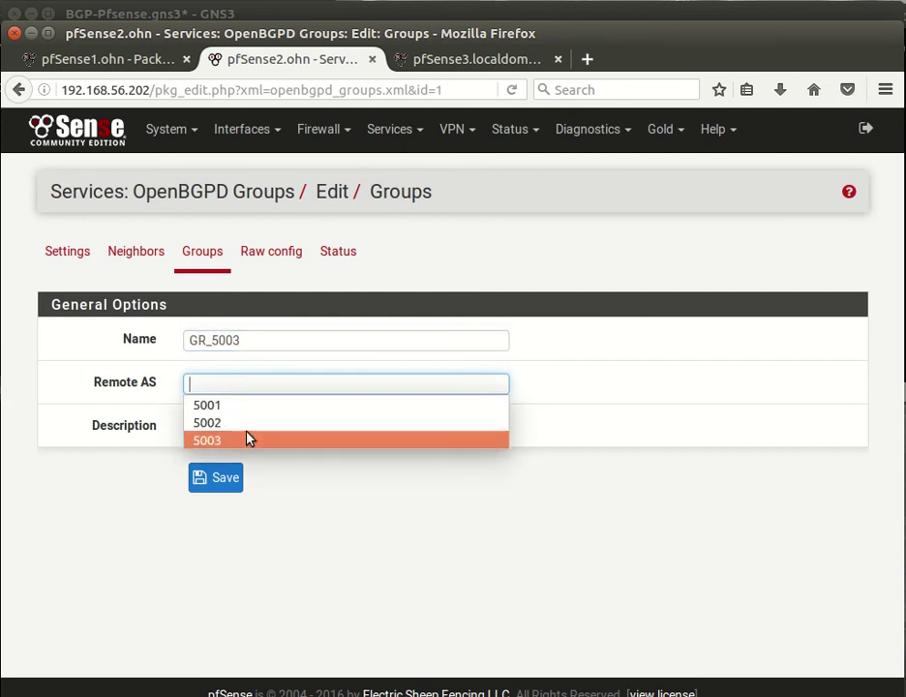
pyautogui.click(248, 438)
pyautogui.click(258, 428)
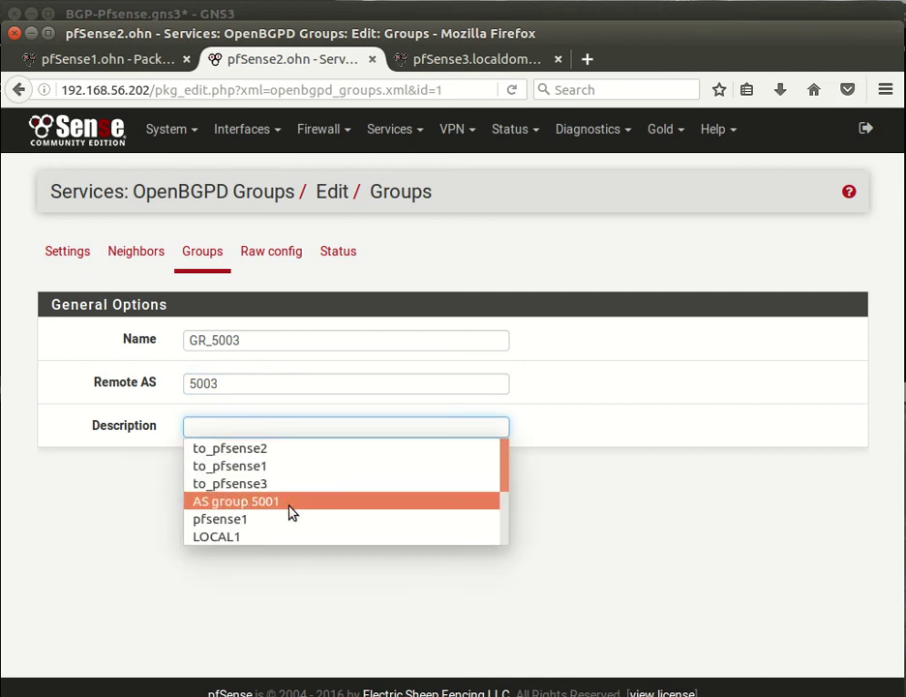
pyautogui.scroll(-2, 294, 514)
pyautogui.click(306, 483)
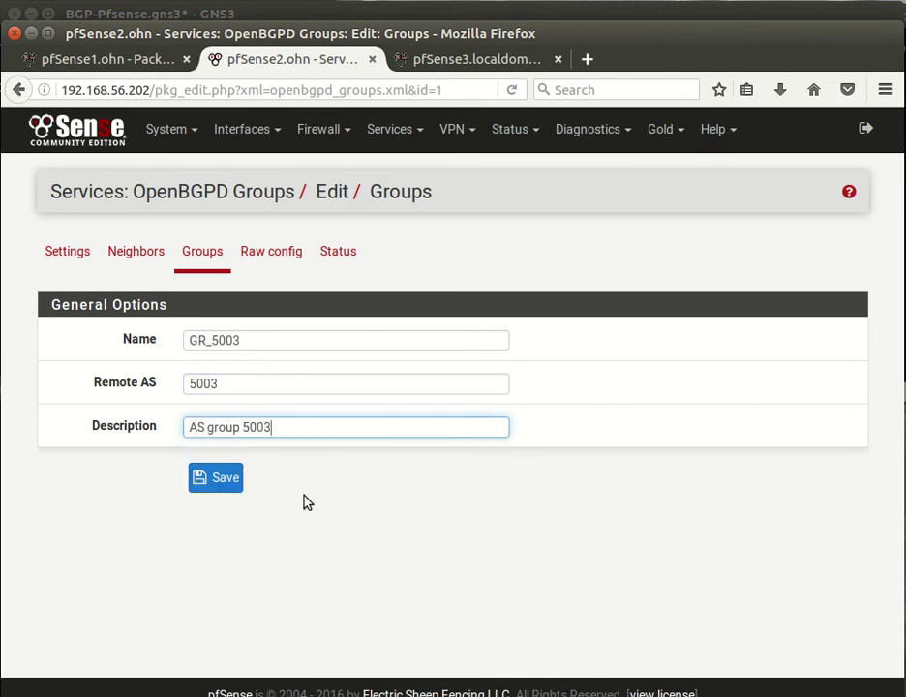
pyautogui.click(226, 481)
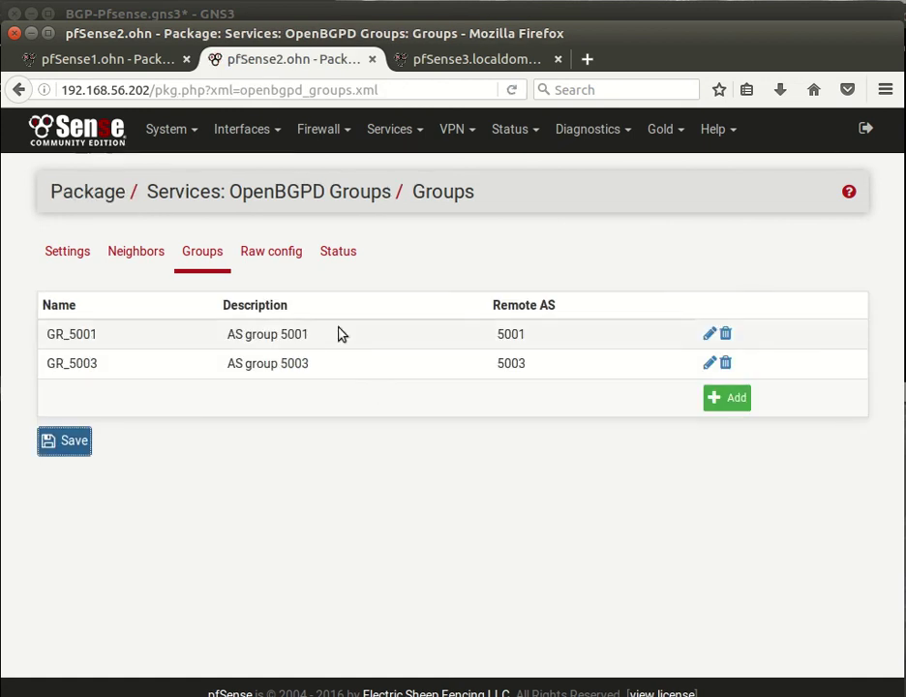
# Switch to pfSense3, start a new OpenBGPD group there and name it GR_5001.
pyautogui.click(466, 65)
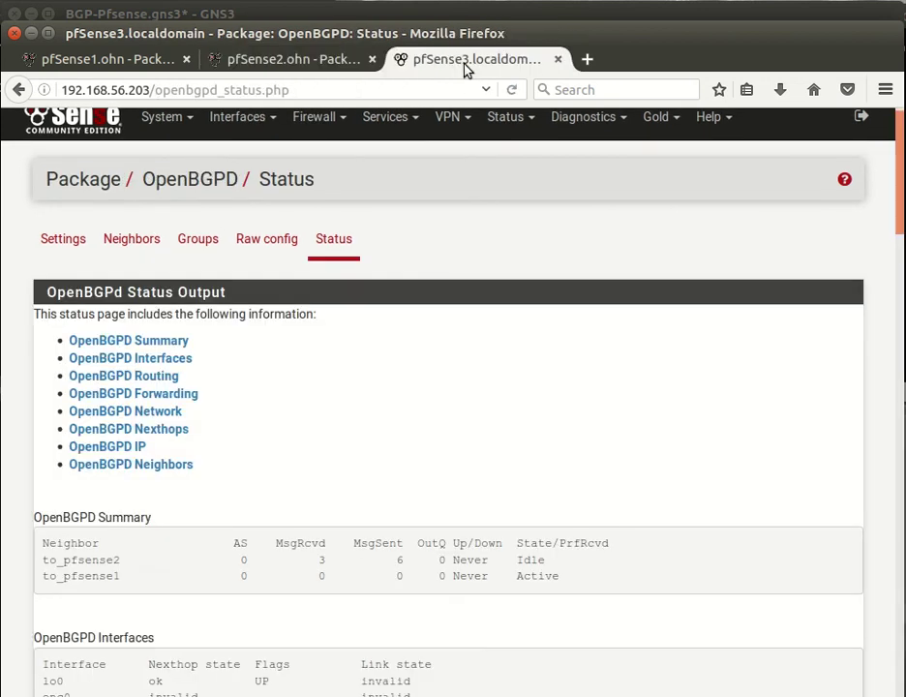
pyautogui.click(199, 242)
pyautogui.click(707, 343)
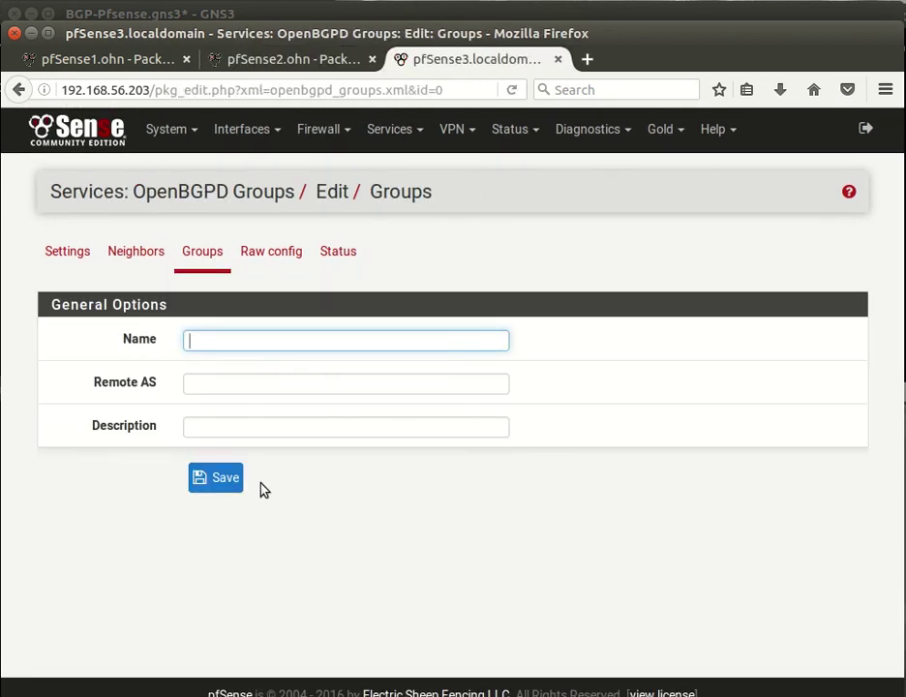
pyautogui.click(205, 345)
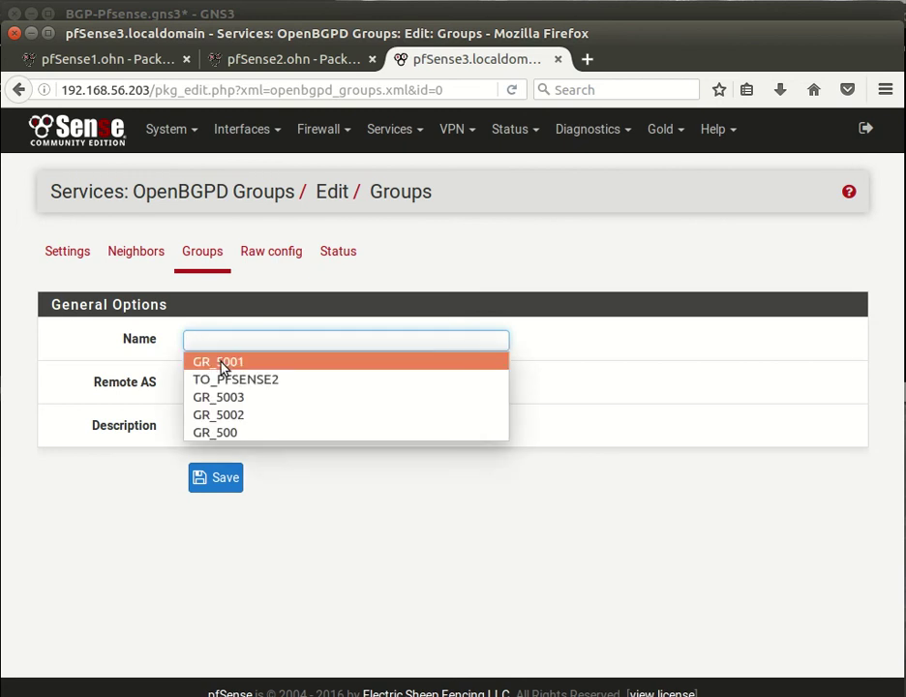
pyautogui.click(221, 364)
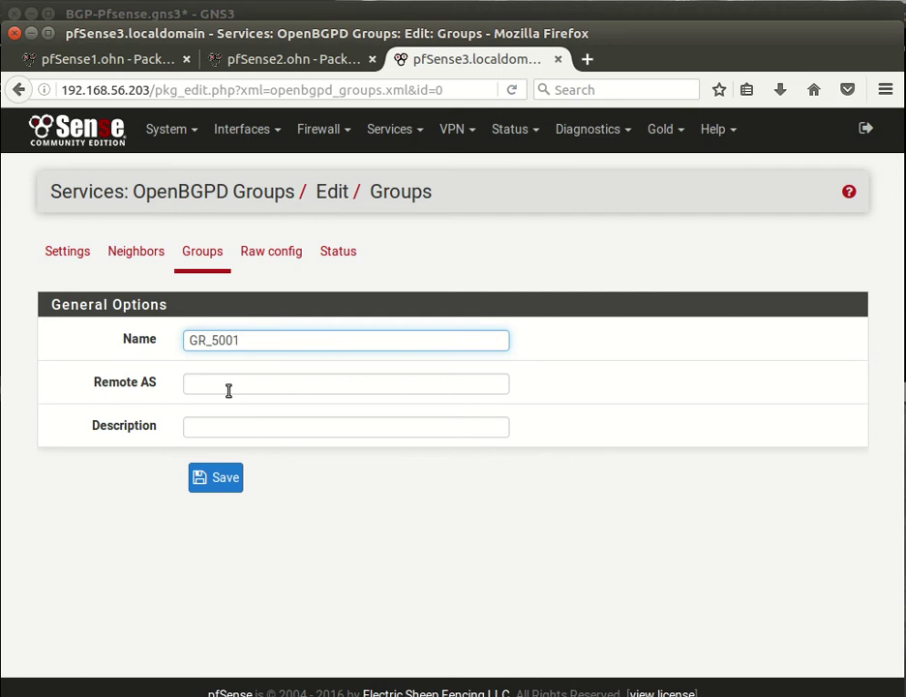
pyautogui.click(229, 390)
pyautogui.click(231, 390)
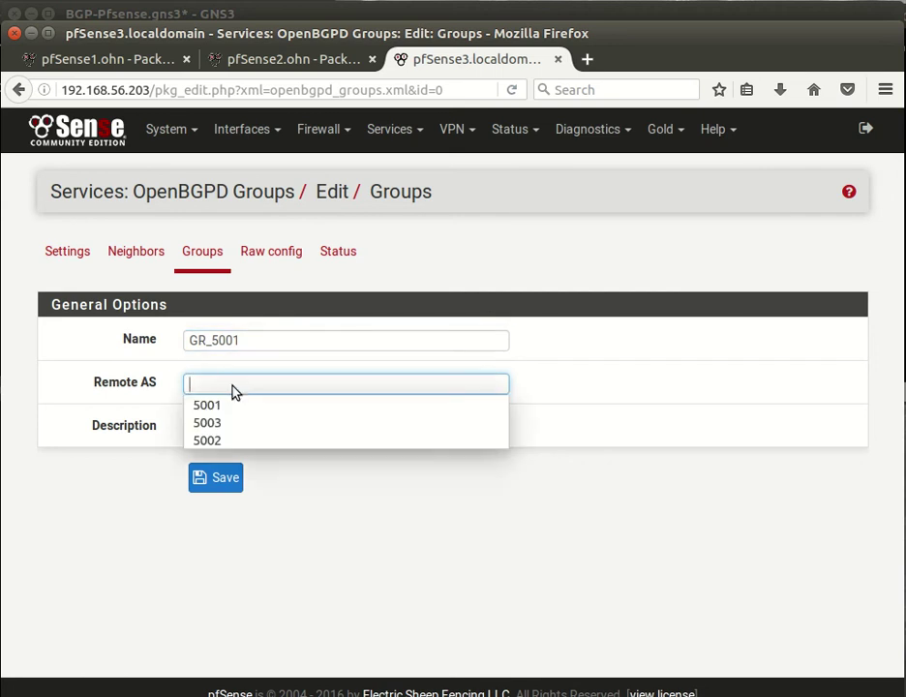
# Set remote AS 5001 and the description "AS group 5001" for group GR_5001 and save it.
pyautogui.click(245, 407)
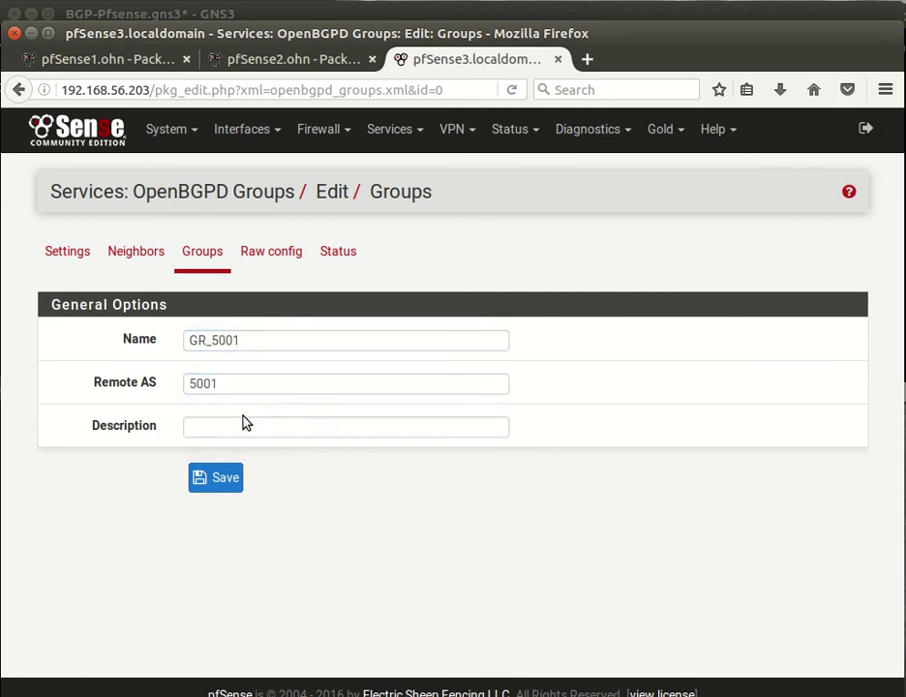
pyautogui.click(244, 424)
pyautogui.click(244, 426)
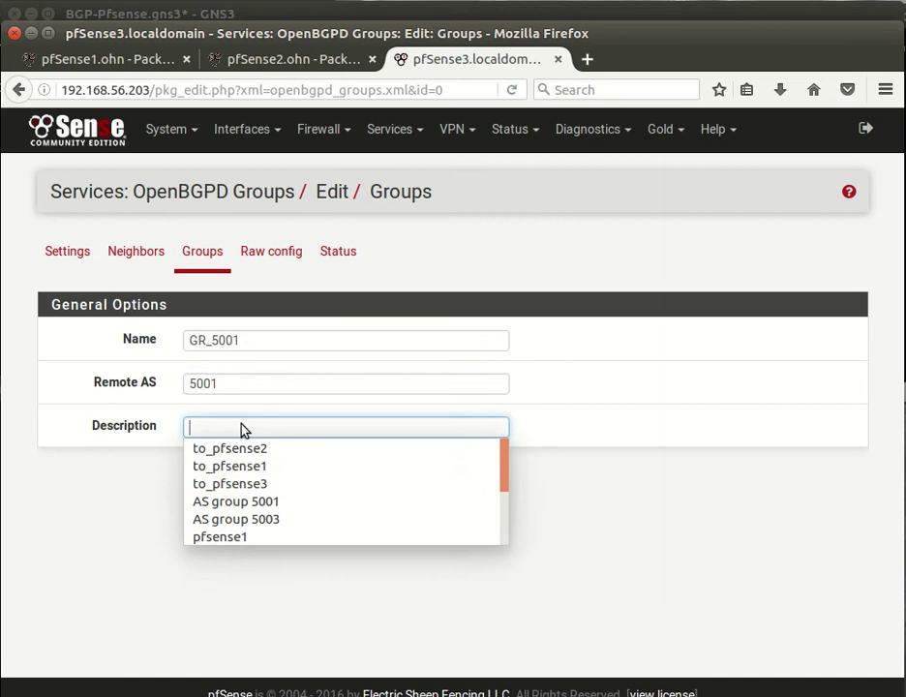
pyautogui.click(268, 504)
pyautogui.click(219, 478)
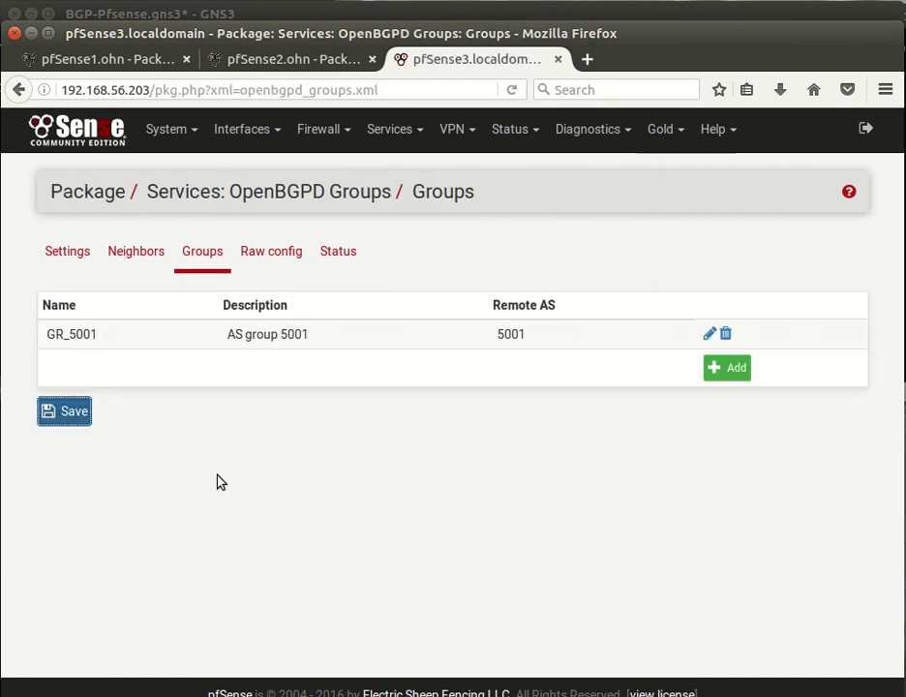
# Add a BGP group GR_5002 with remote AS 5002 and description "AS group 5002" on pfSense3 and save it.
pyautogui.click(718, 373)
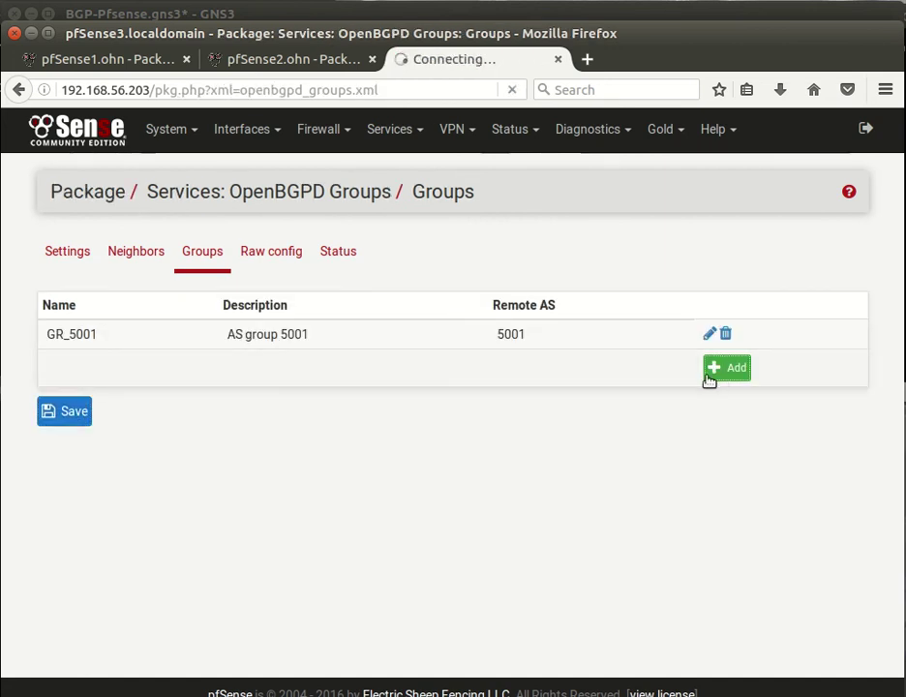
pyautogui.click(201, 341)
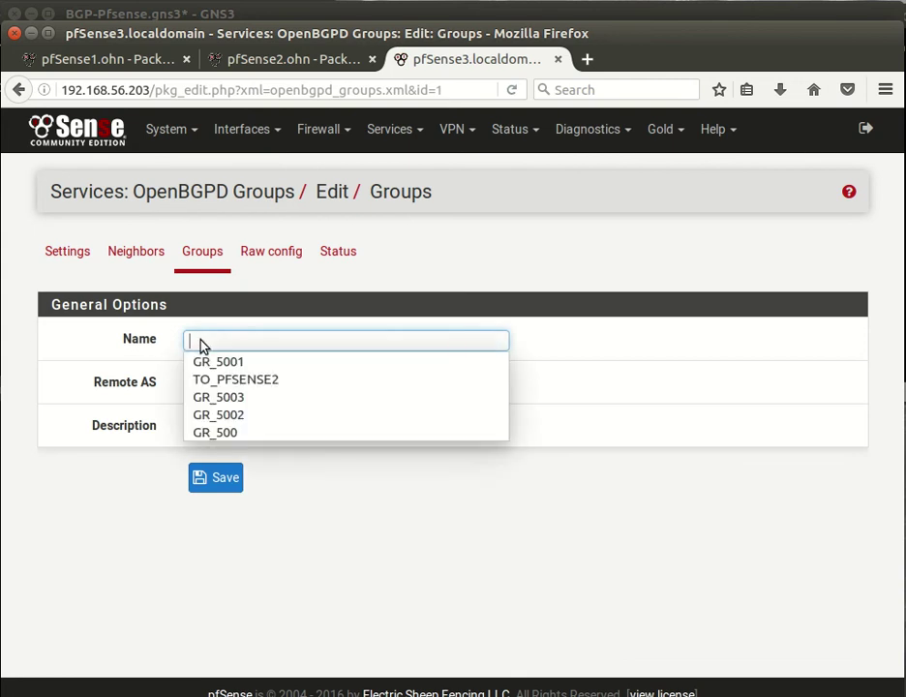
pyautogui.click(244, 416)
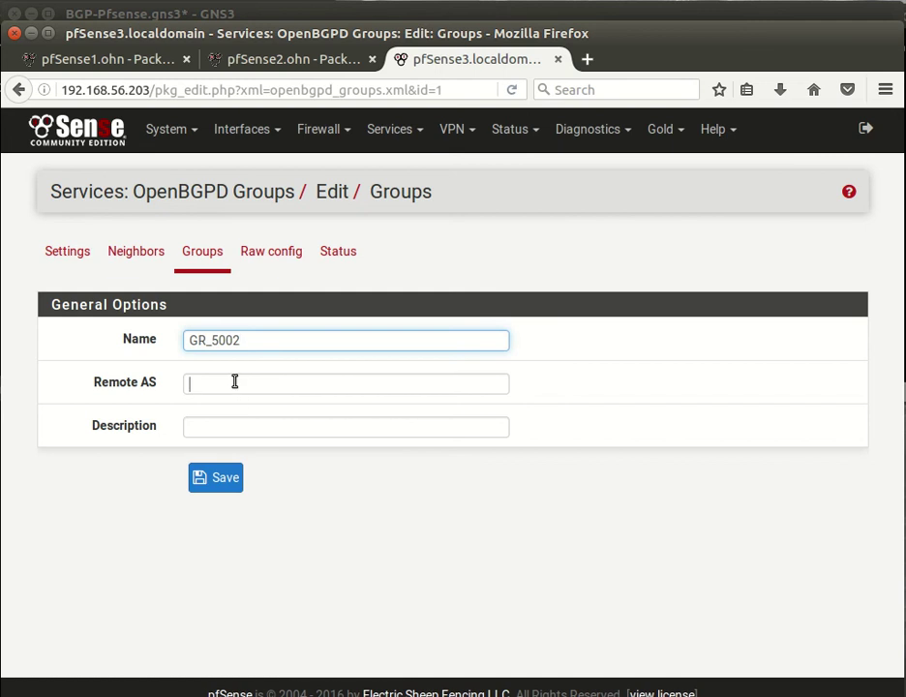
pyautogui.click(233, 384)
pyautogui.click(248, 435)
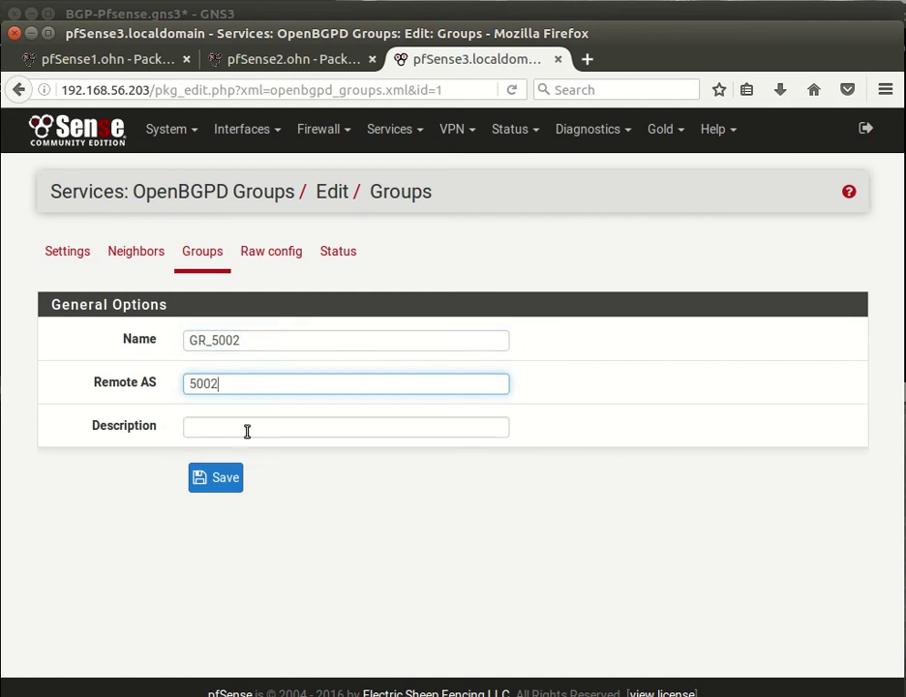
pyautogui.click(240, 428)
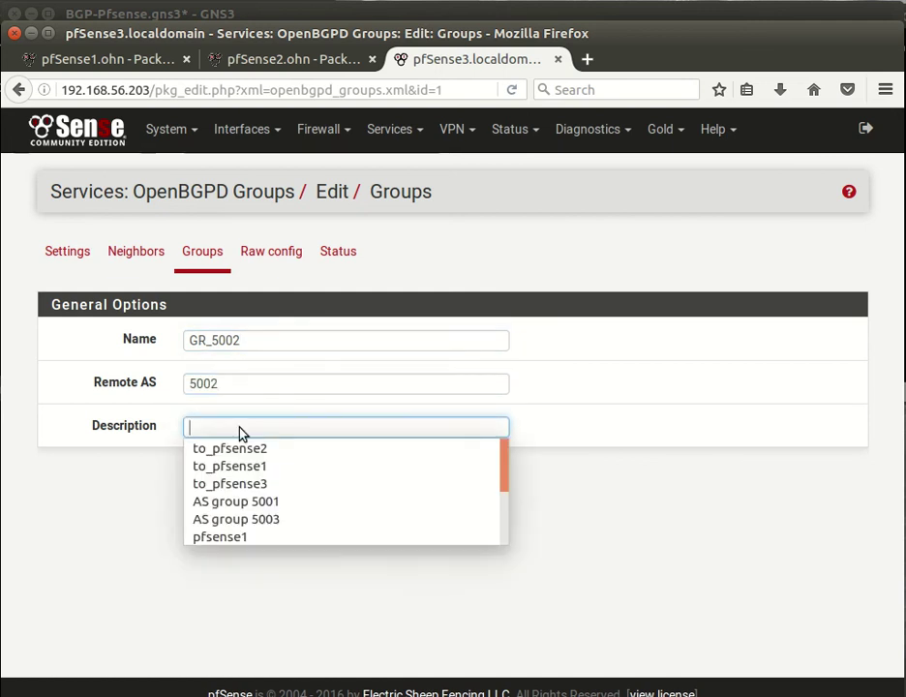
pyautogui.scroll(-3, 261, 484)
pyautogui.click(277, 486)
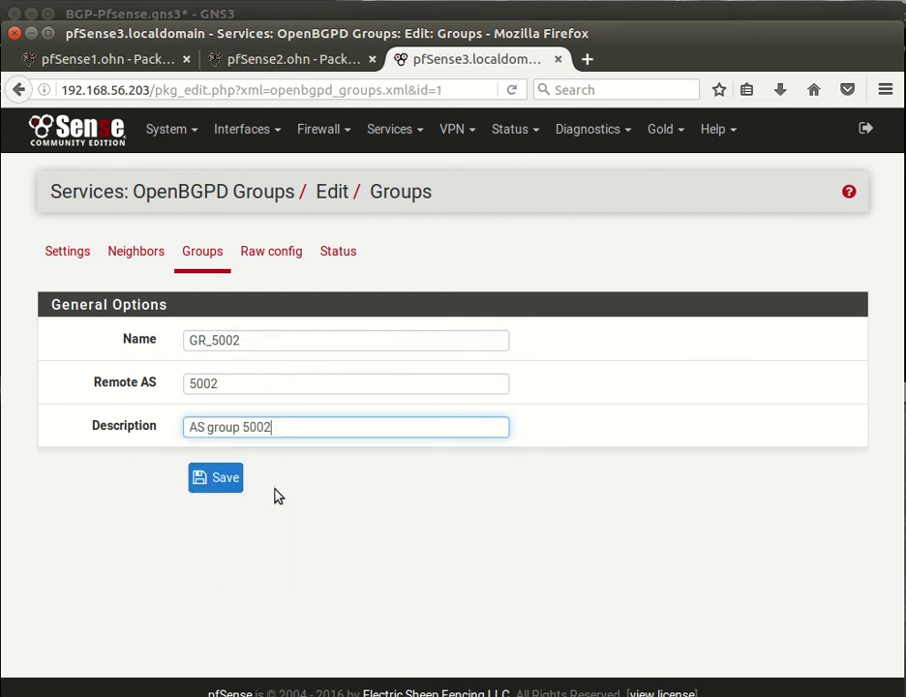
pyautogui.click(223, 478)
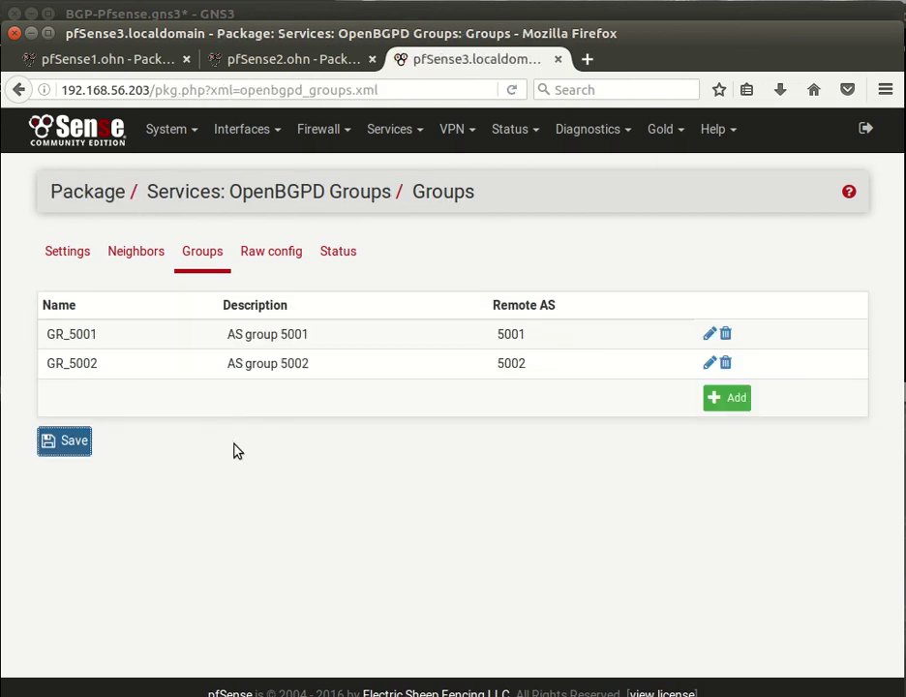
# On pfSense1, add and save a BGP group GR_5002 with remote AS 5002 and description "AS group 5002".
pyautogui.click(96, 60)
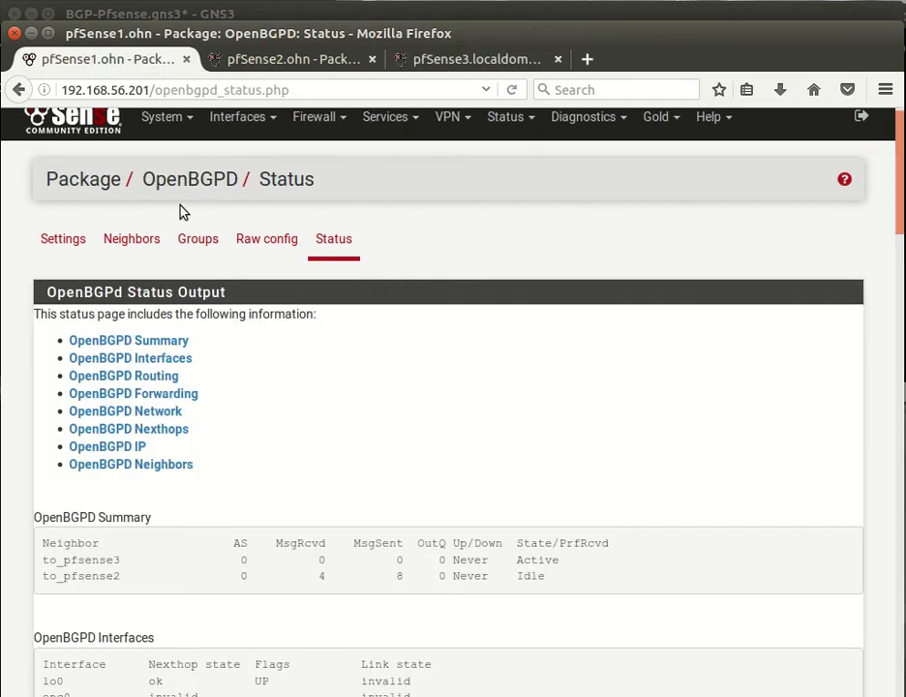
pyautogui.click(205, 249)
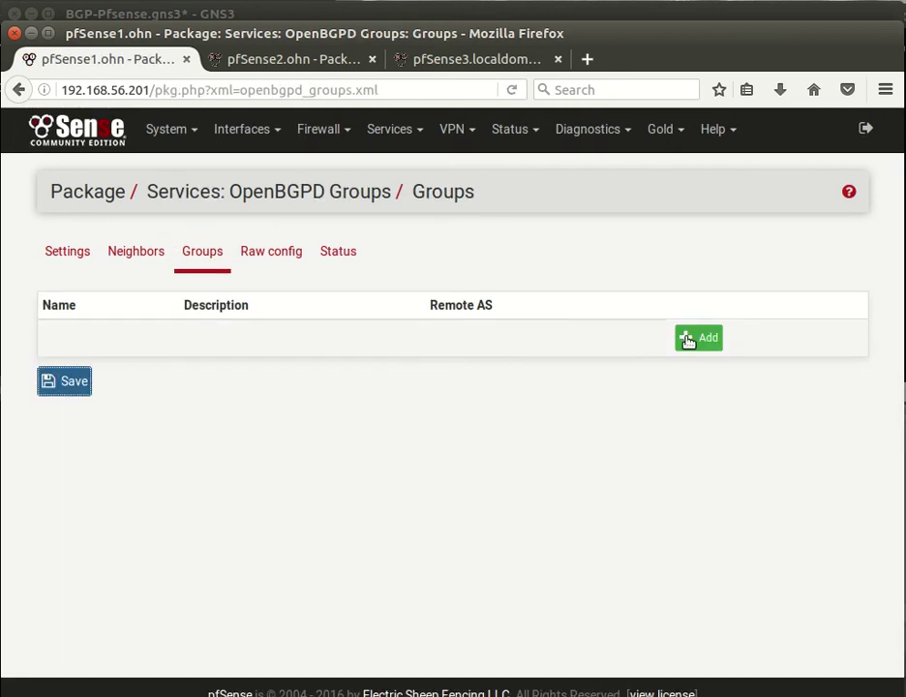
pyautogui.click(688, 338)
pyautogui.click(217, 344)
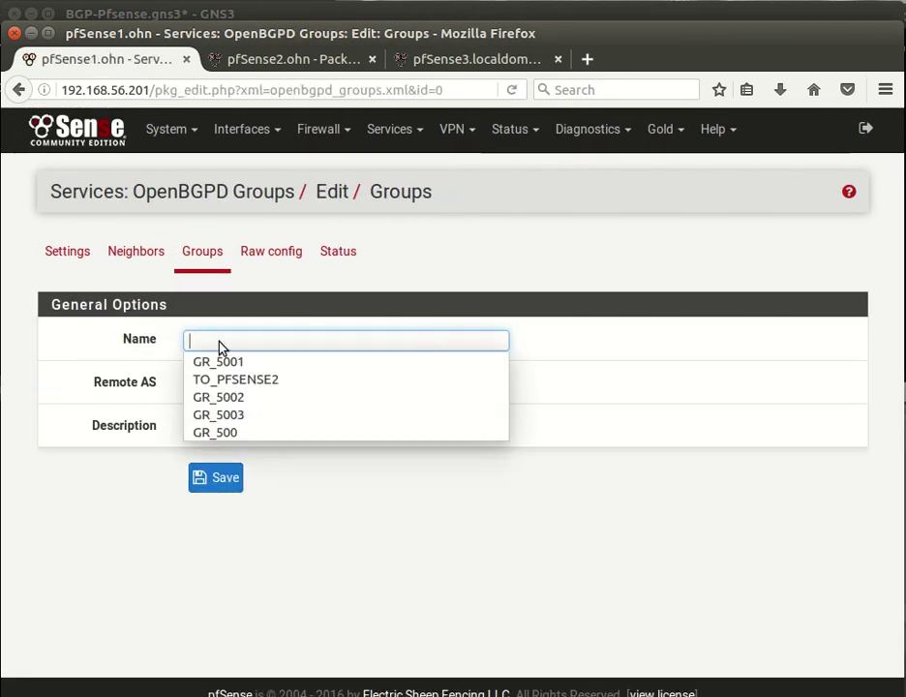
pyautogui.click(245, 398)
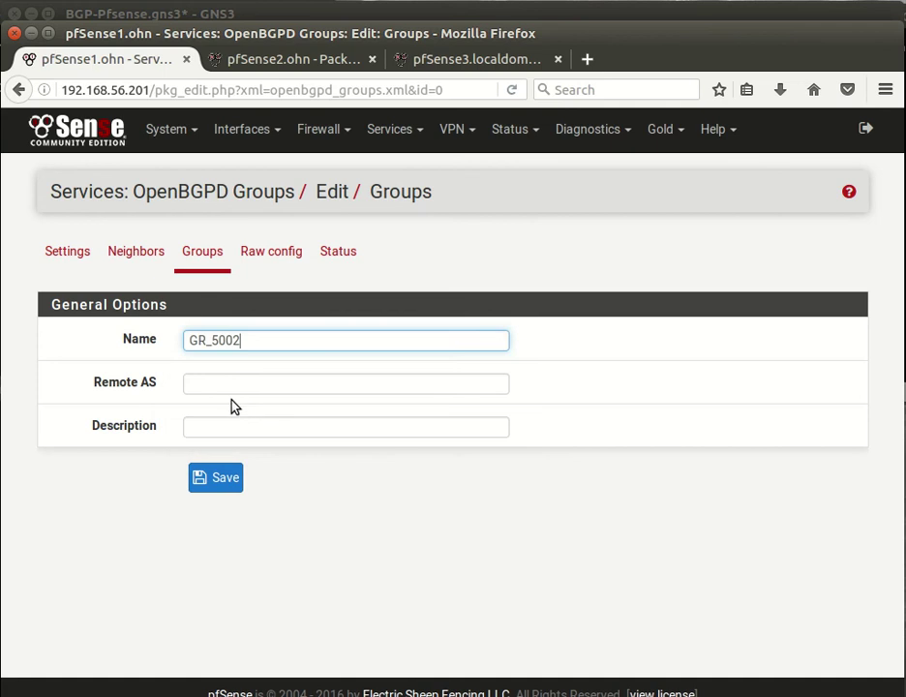
pyautogui.click(228, 381)
pyautogui.click(228, 384)
pyautogui.click(235, 424)
pyautogui.click(235, 428)
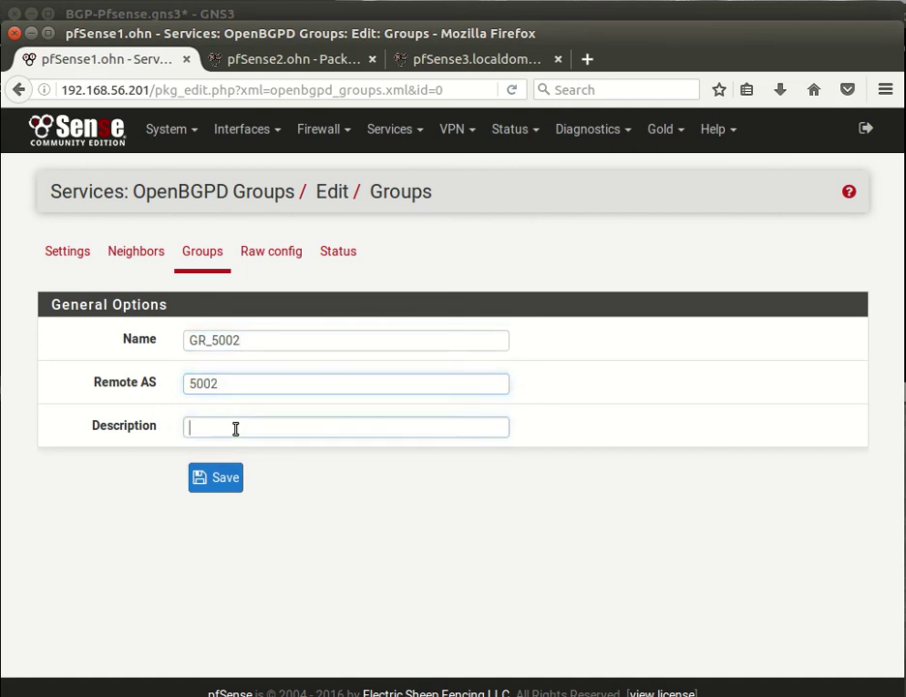
pyautogui.click(235, 430)
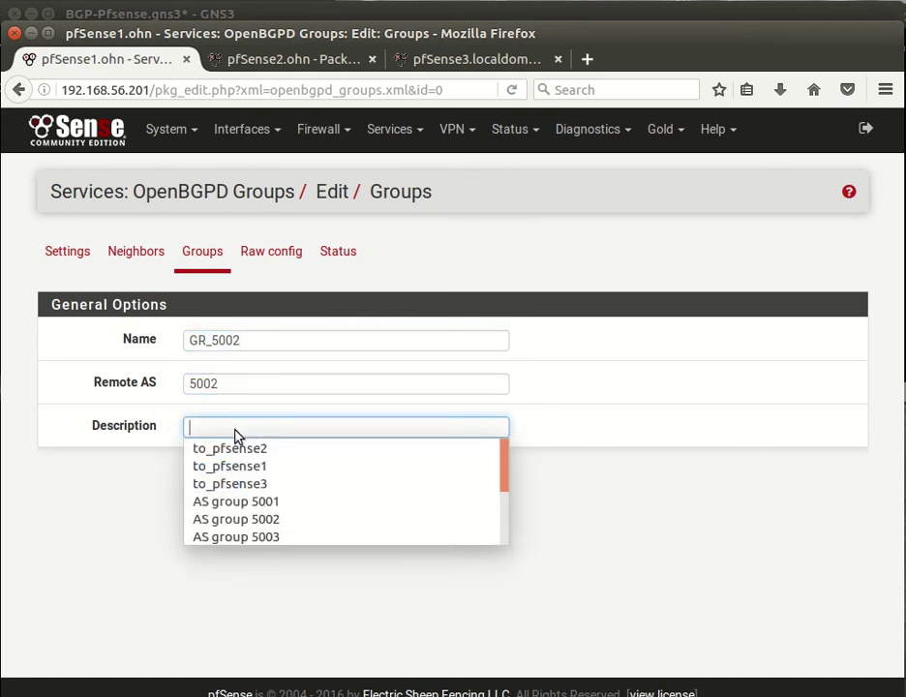
pyautogui.click(275, 520)
pyautogui.click(222, 485)
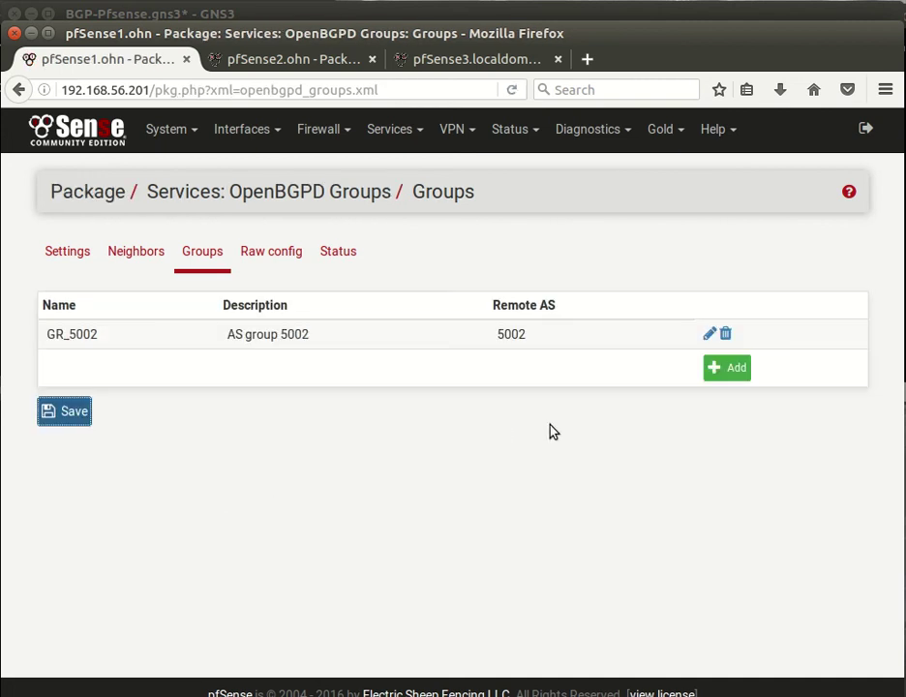
# Add a second BGP group GR_5003 on pfSense1 with remote AS 5003 and description "AS group 5003", and save it.
pyautogui.click(727, 372)
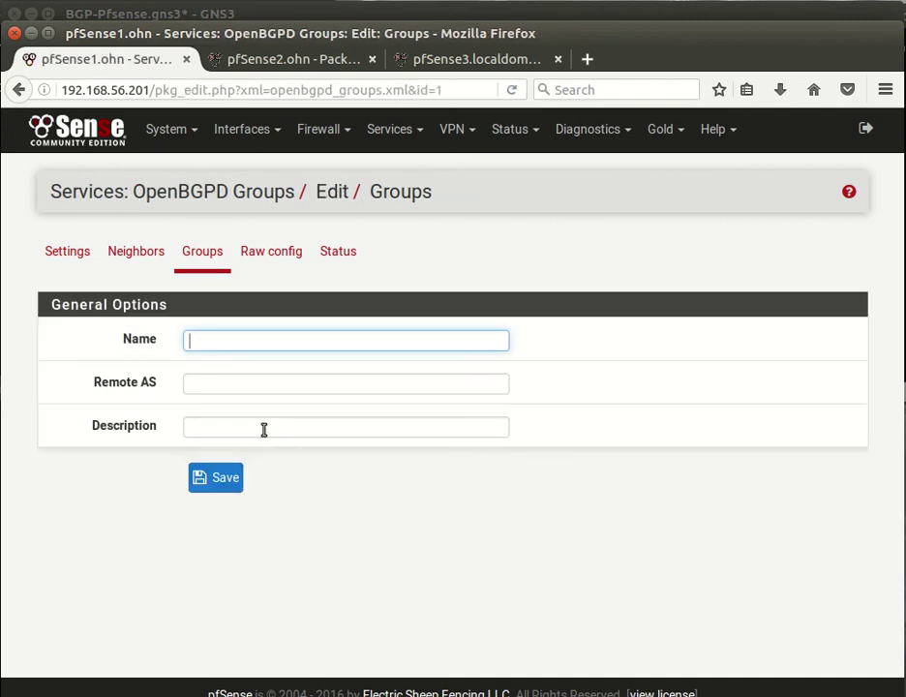
pyautogui.click(239, 340)
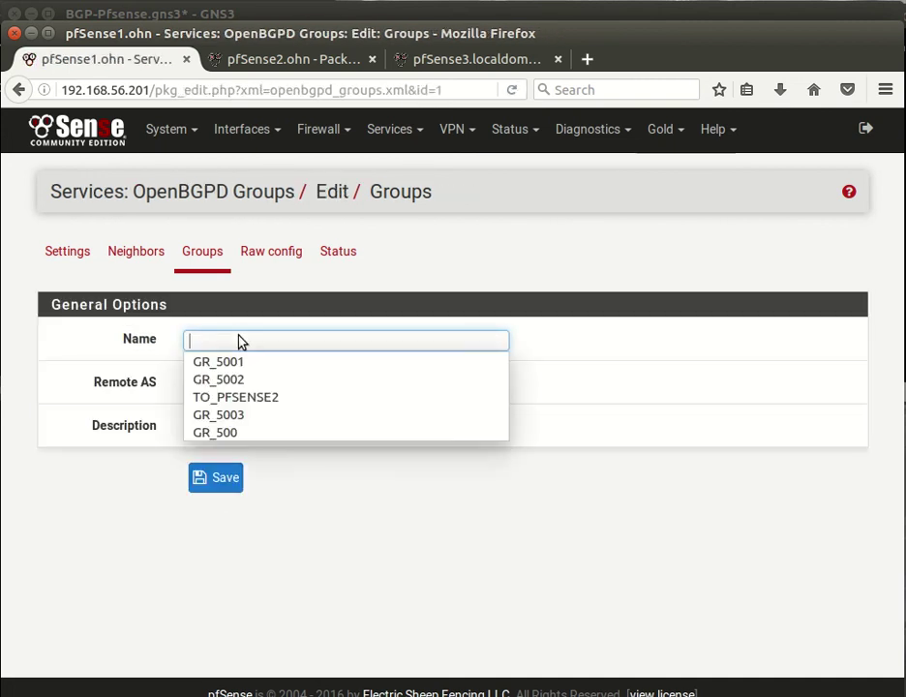
pyautogui.click(246, 417)
pyautogui.click(234, 388)
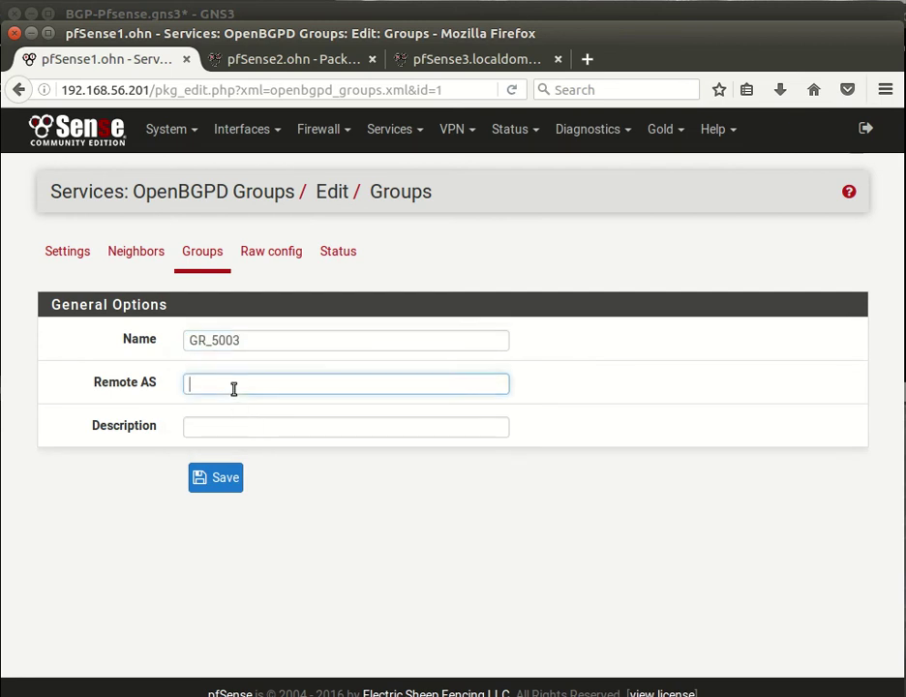
pyautogui.click(234, 392)
pyautogui.click(241, 436)
pyautogui.click(238, 428)
pyautogui.click(237, 430)
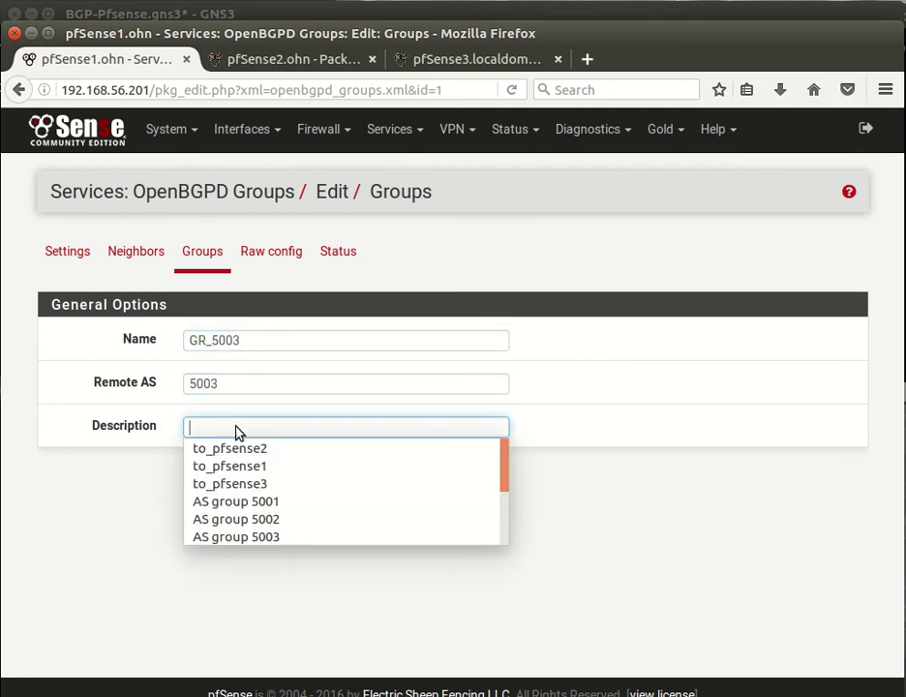
pyautogui.click(279, 536)
pyautogui.click(211, 482)
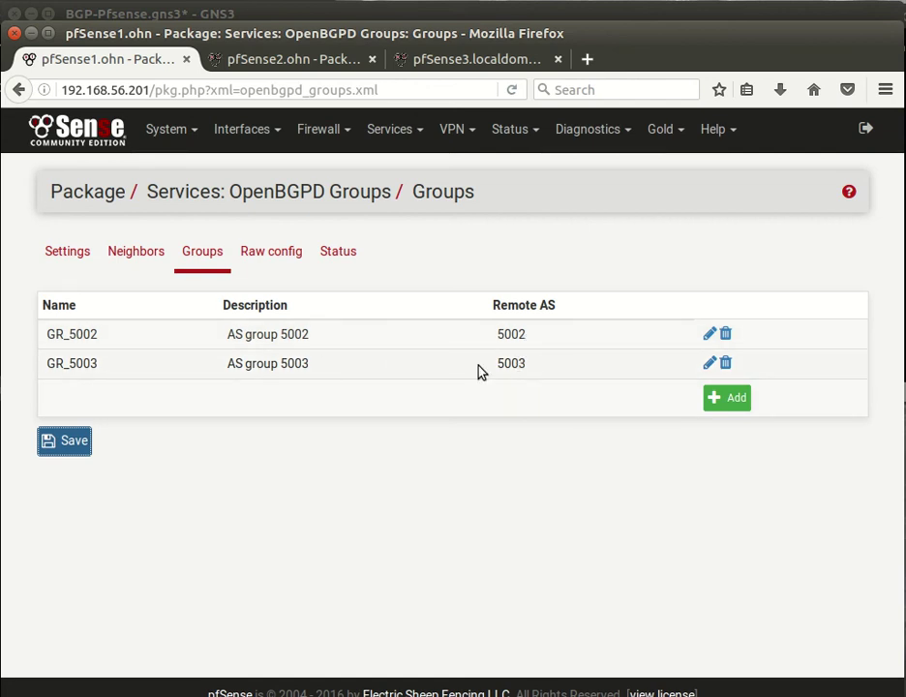
# On pfSense3, assign the neighbor to_pfsense1 to group GR_5001 and save the neighbor.
pyautogui.click(354, 59)
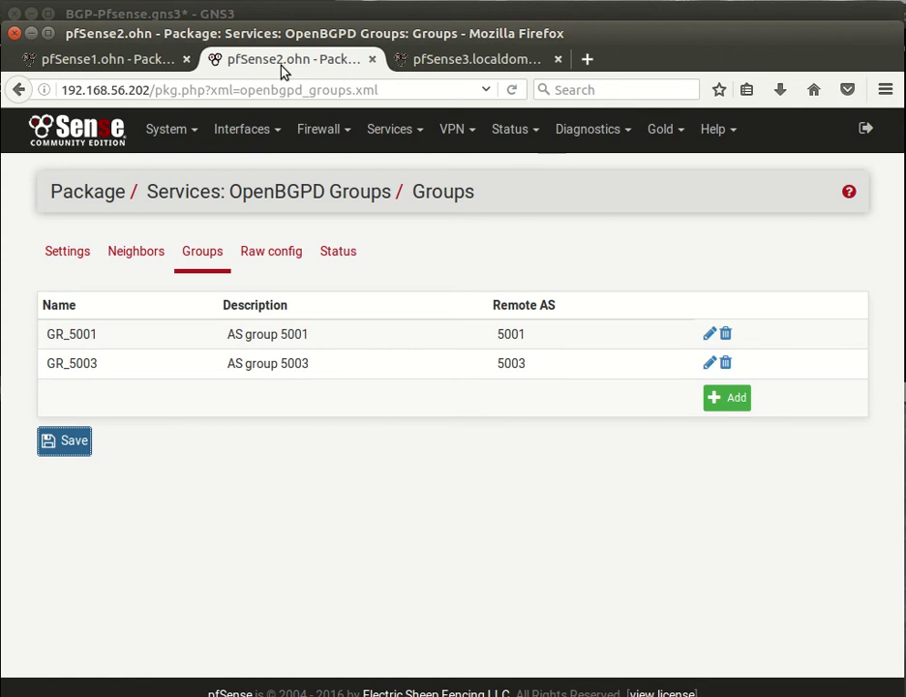
pyautogui.click(455, 62)
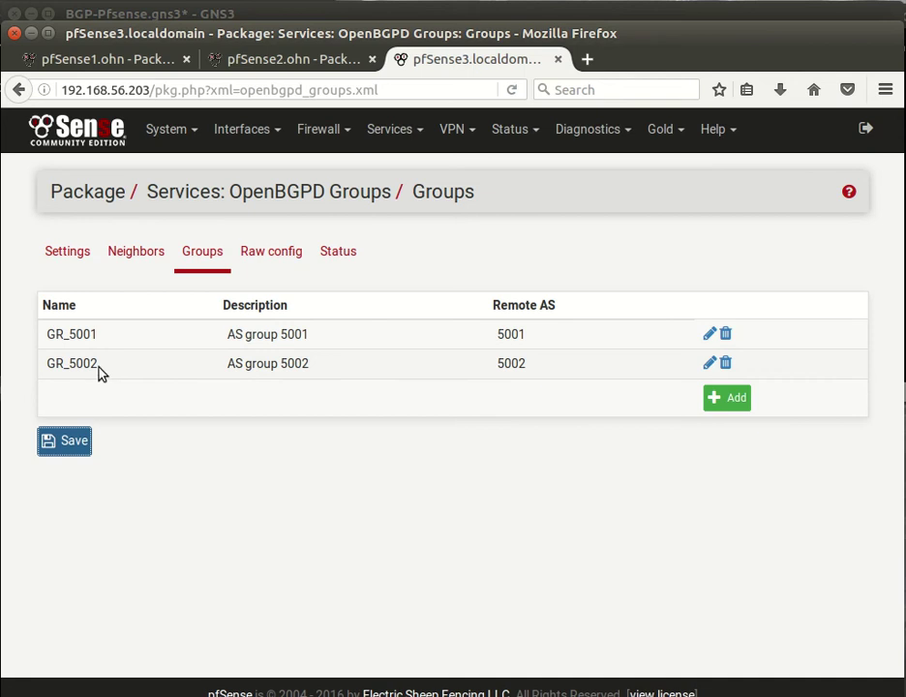
pyautogui.click(136, 253)
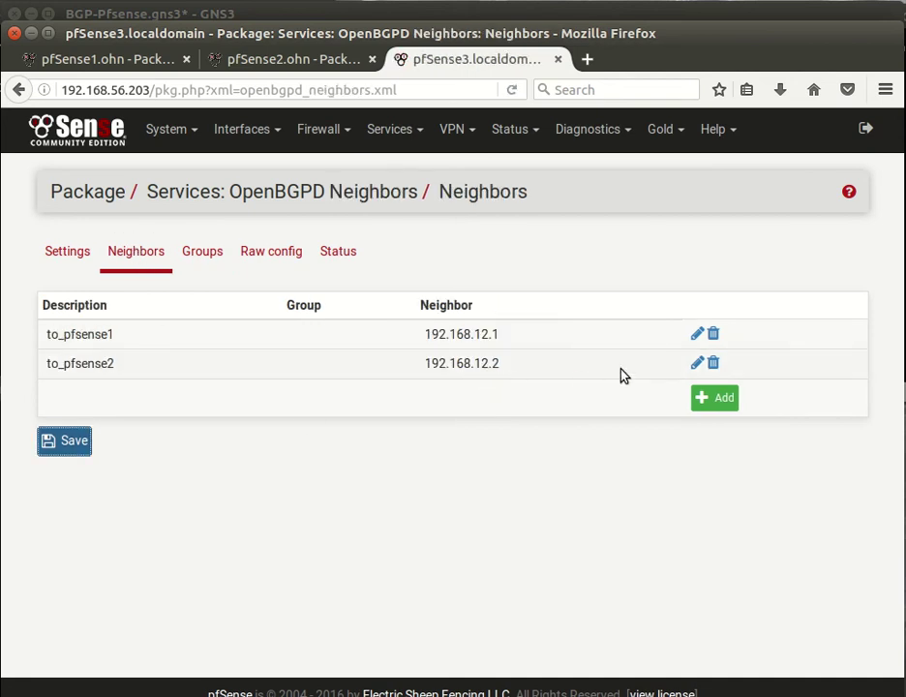
pyautogui.click(696, 334)
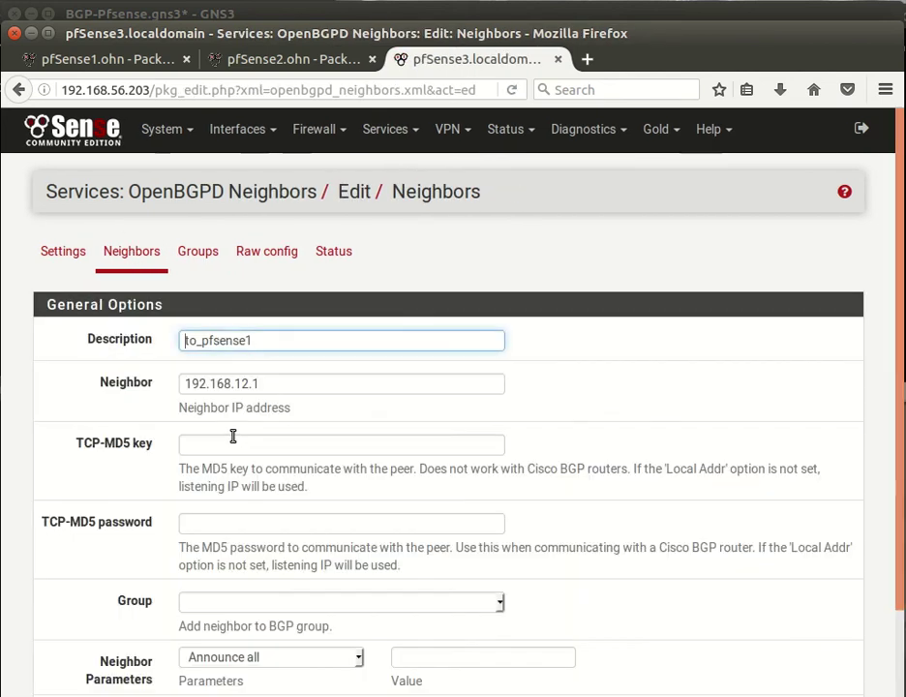
pyautogui.scroll(-3, 236, 443)
pyautogui.click(235, 468)
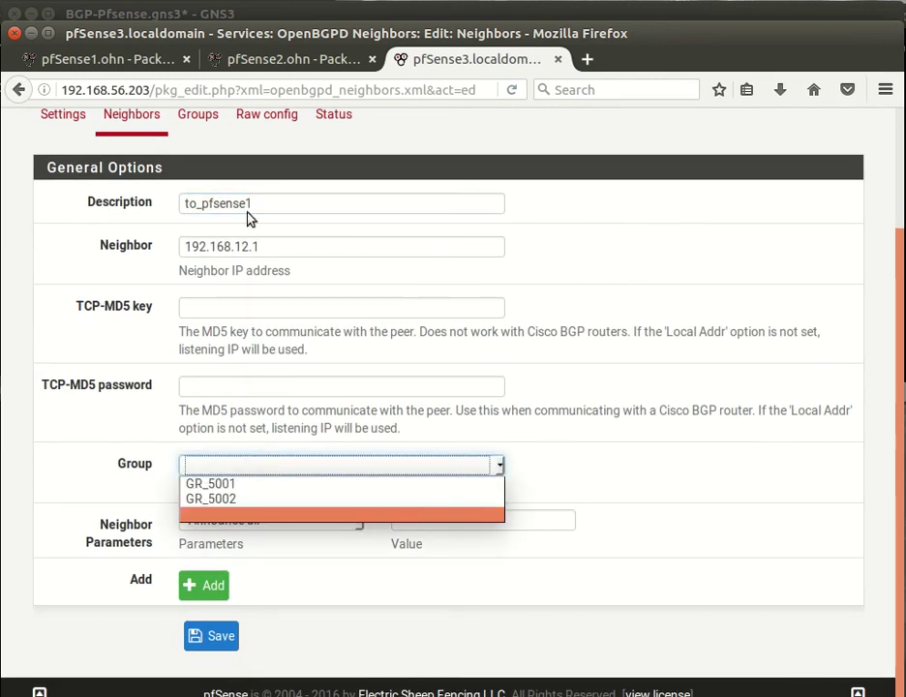
pyautogui.click(251, 484)
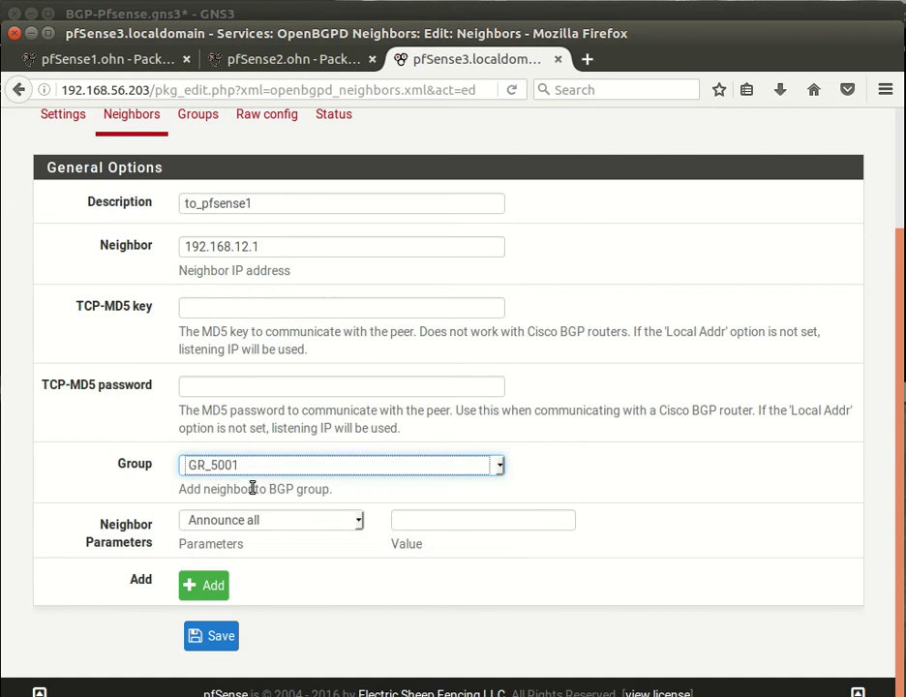
pyautogui.click(217, 641)
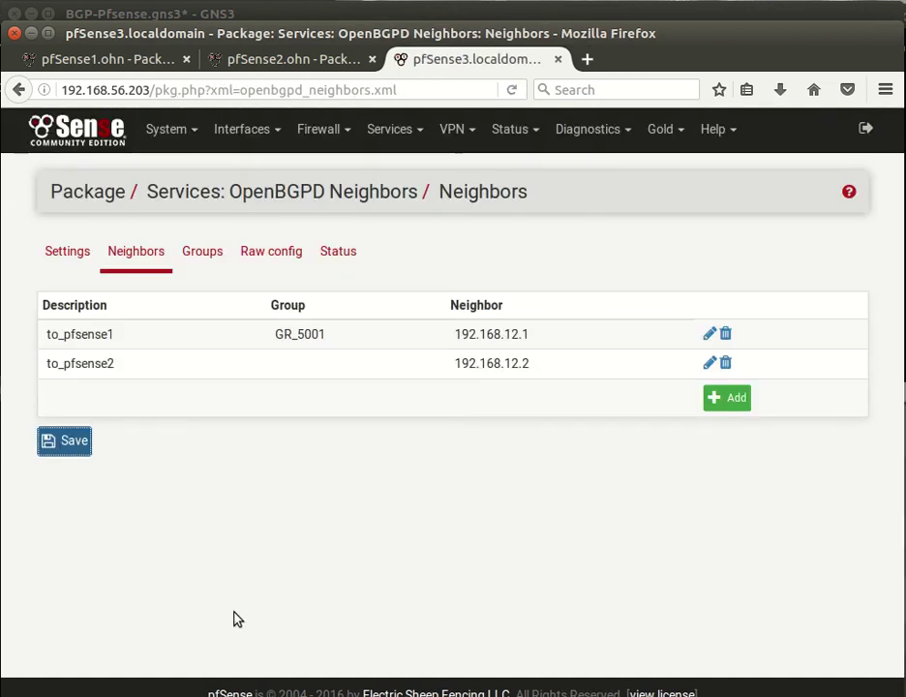
# Assign the neighbor to_pfsense2 on pfSense3 to group GR_5002 and save the neighbor.
pyautogui.click(710, 365)
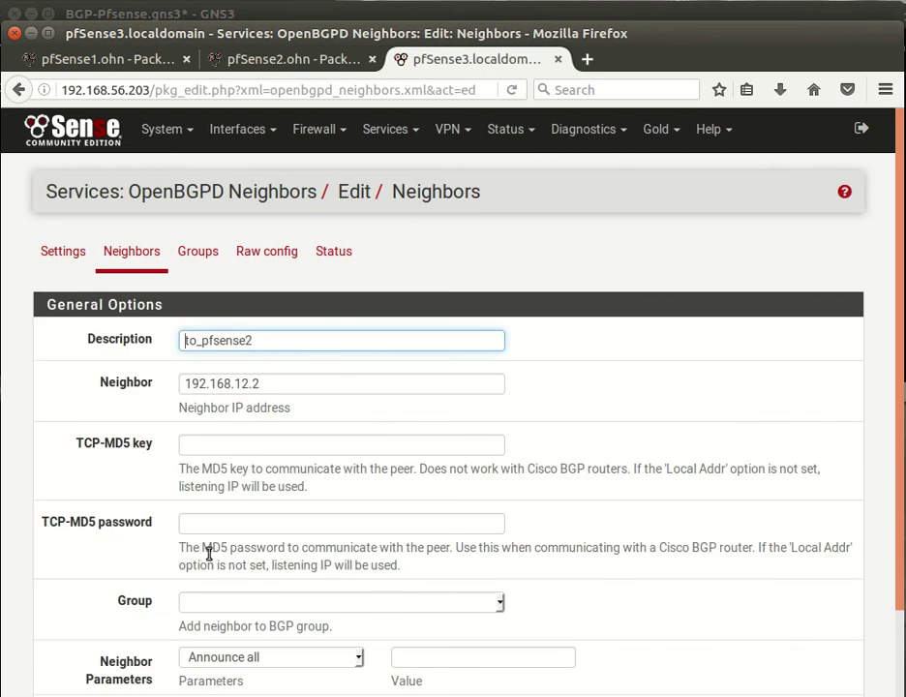
pyautogui.scroll(-3, 208, 553)
pyautogui.click(238, 466)
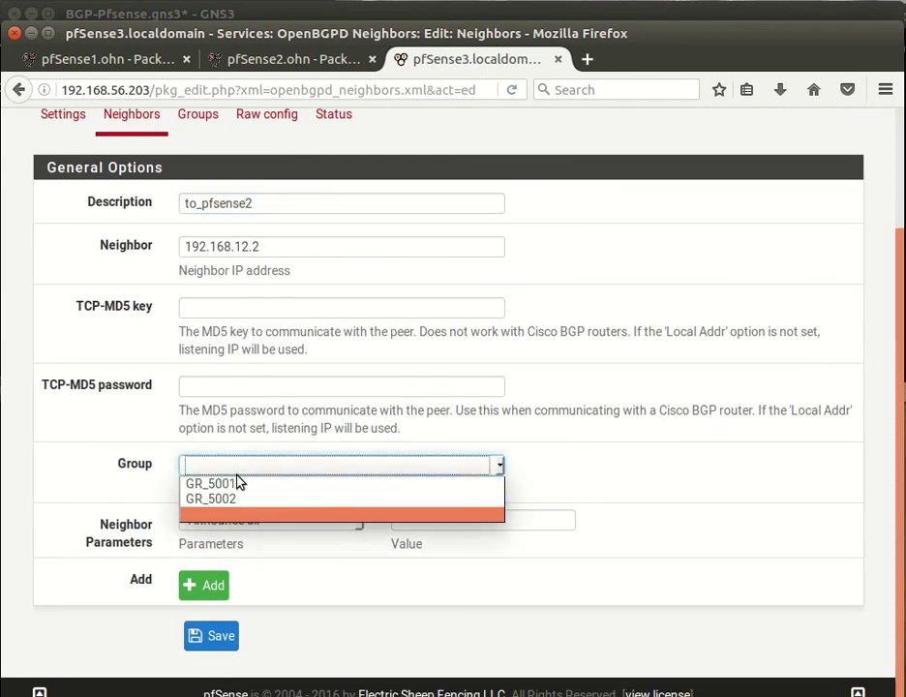
pyautogui.click(243, 503)
pyautogui.click(219, 639)
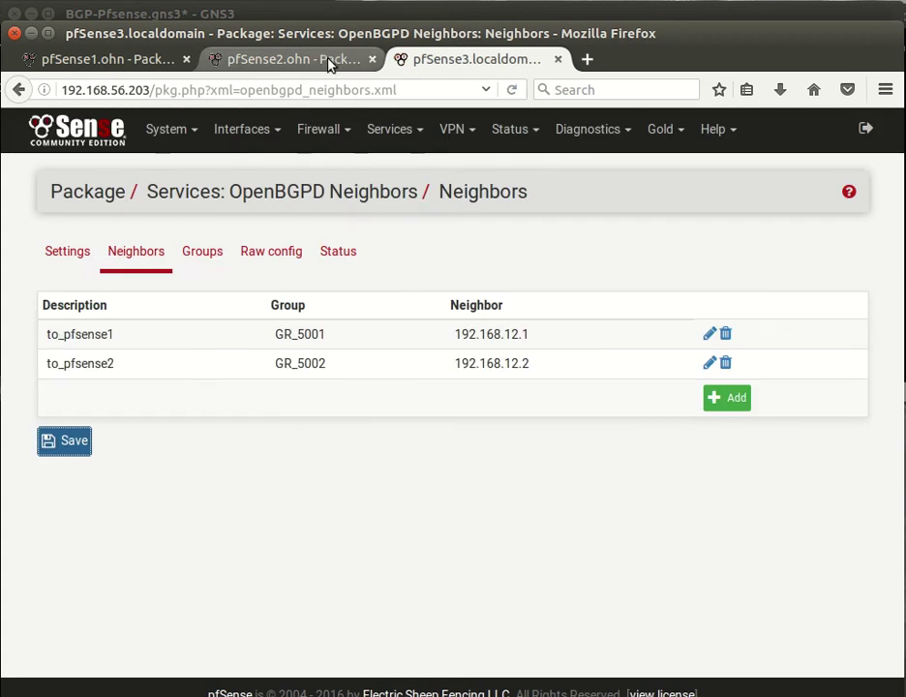
# On pfSense2, assign the neighbor to_pfsense1 to group GR_5001 and save the neighbor.
pyautogui.click(330, 62)
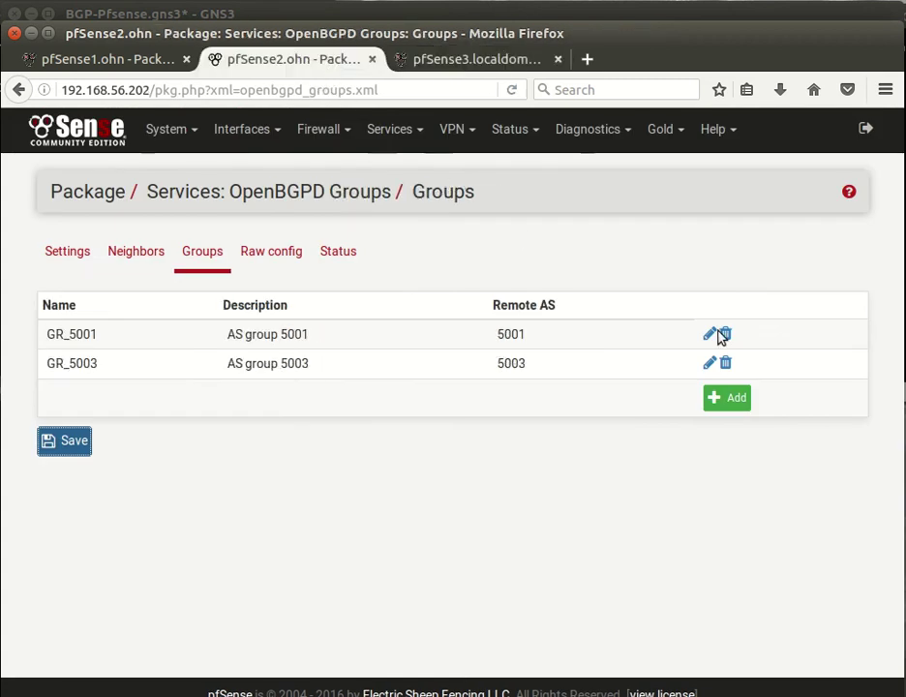
pyautogui.click(149, 257)
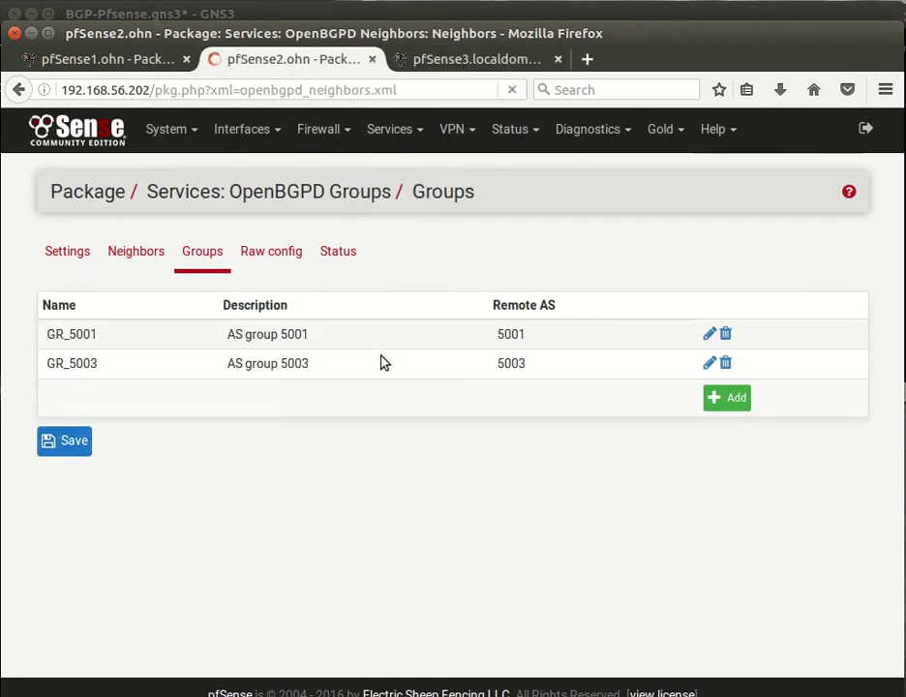
pyautogui.click(698, 335)
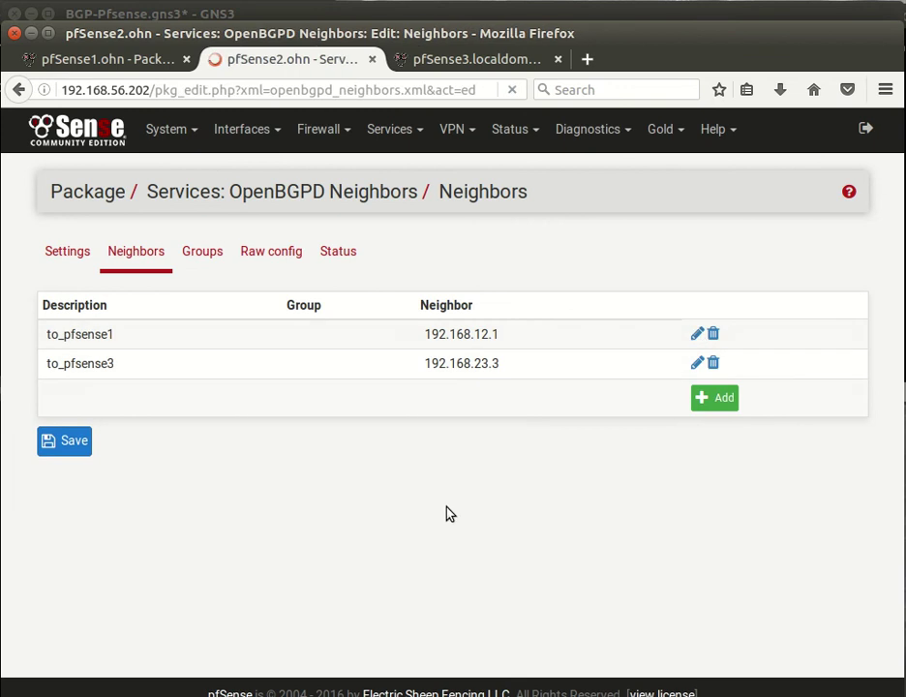
pyautogui.scroll(-1, 258, 553)
pyautogui.scroll(-2, 258, 552)
pyautogui.click(286, 415)
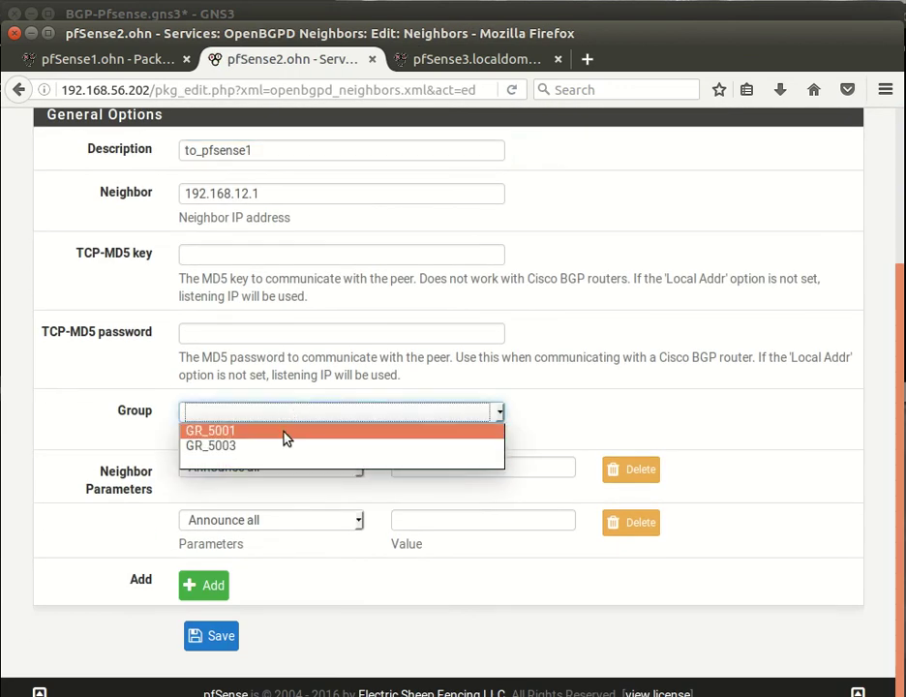
pyautogui.click(287, 431)
pyautogui.moveTo(226, 150); pyautogui.dragTo(273, 154)
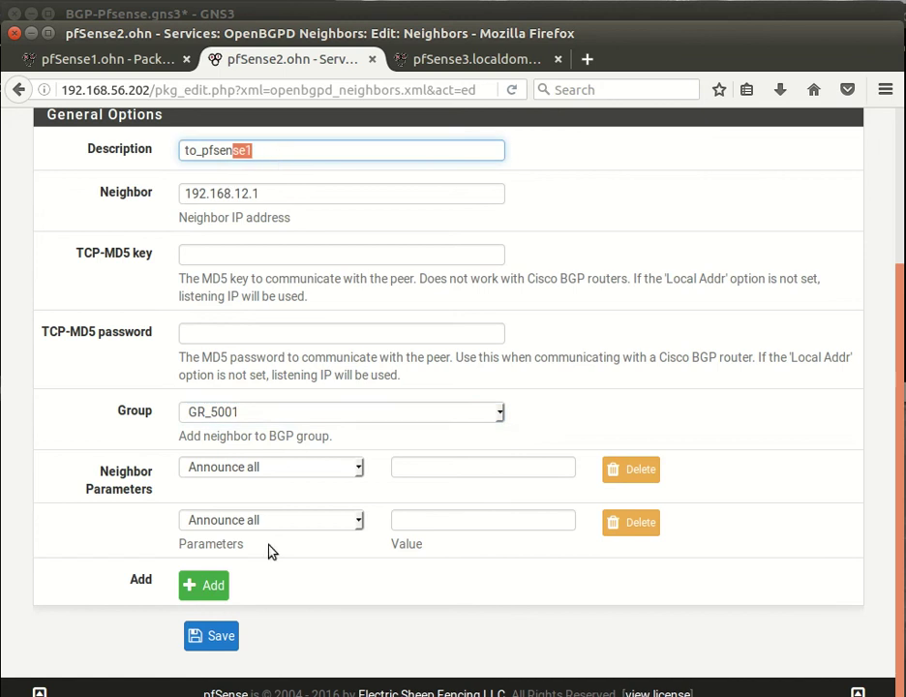
pyautogui.click(219, 638)
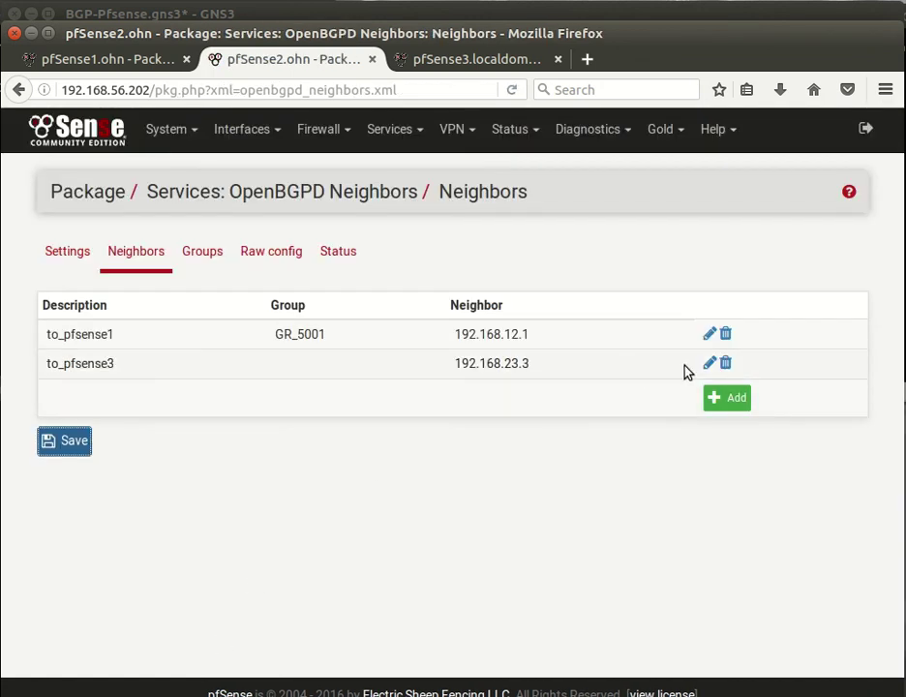
# Assign the neighbor to_pfsense3 on pfSense2 to group GR_5003 and save the neighbor.
pyautogui.click(709, 363)
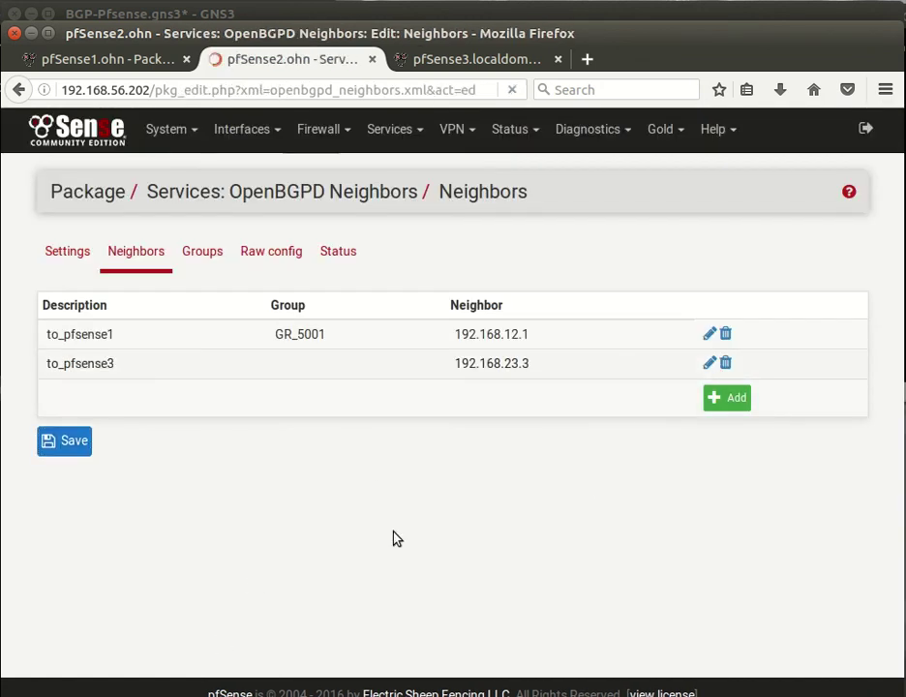
pyautogui.scroll(-3, 245, 347)
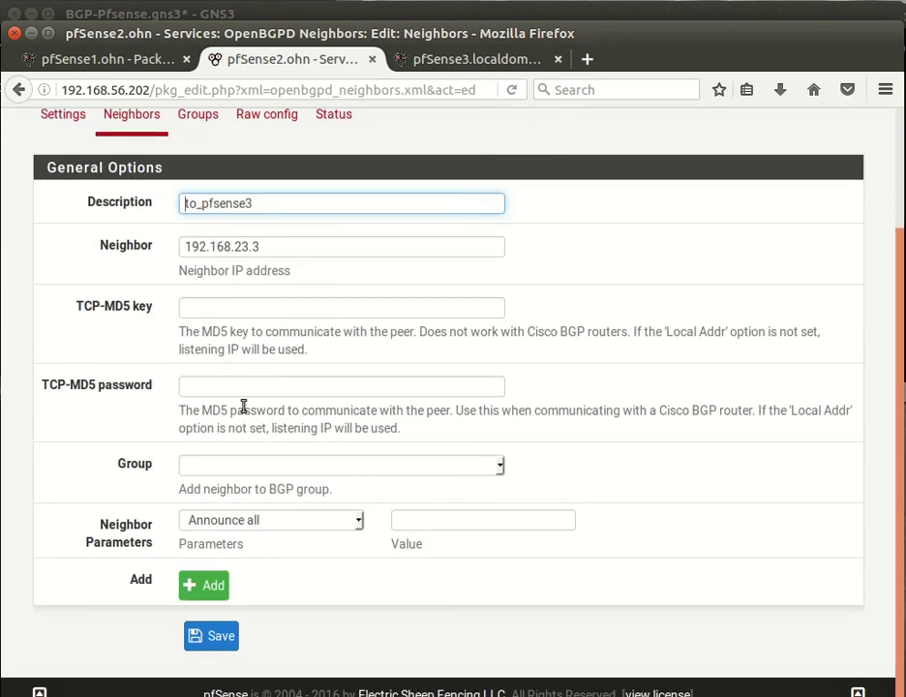
pyautogui.click(242, 466)
pyautogui.click(248, 499)
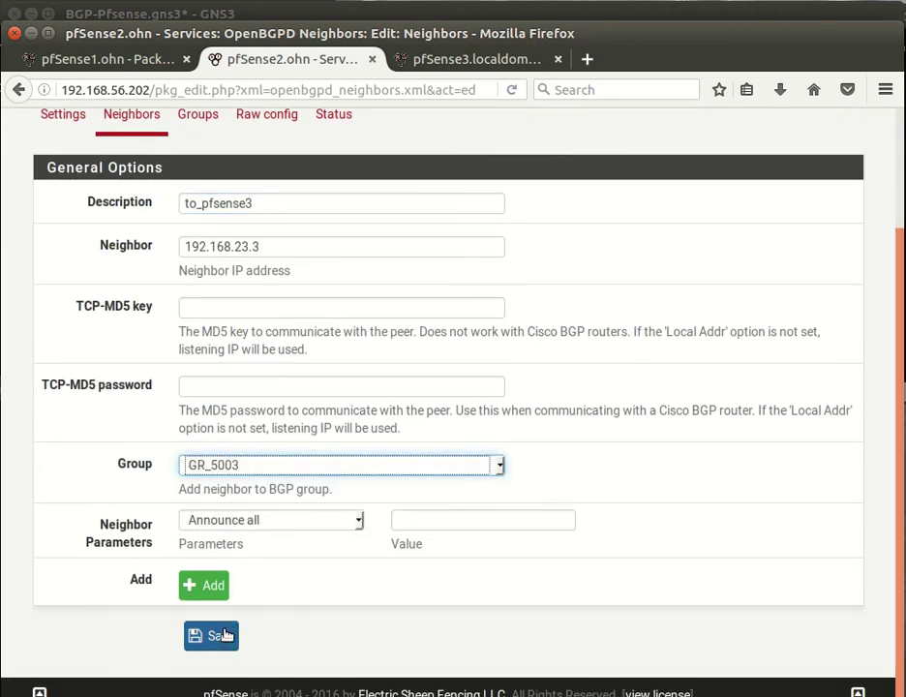
pyautogui.click(221, 636)
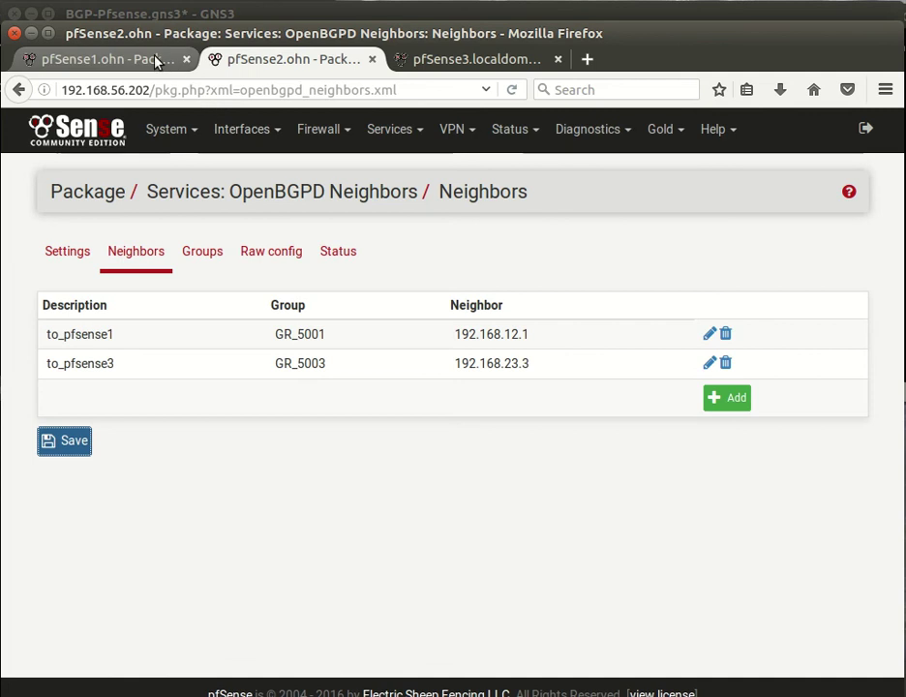
# On pfSense1, assign the neighbor to_pfsense2 to group GR_5002 and save the neighbor.
pyautogui.click(154, 60)
pyautogui.click(134, 257)
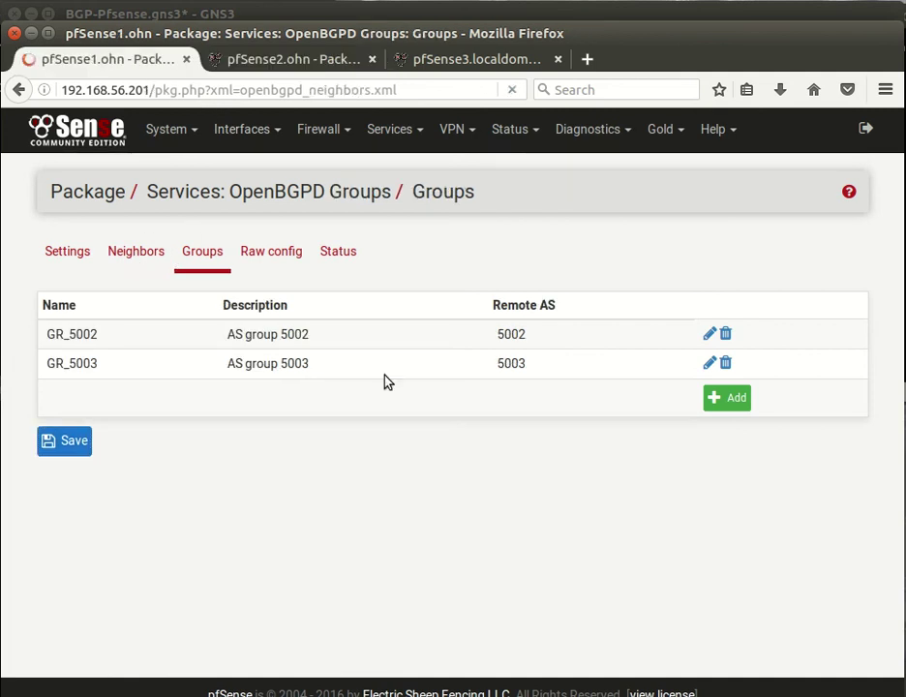
pyautogui.click(696, 335)
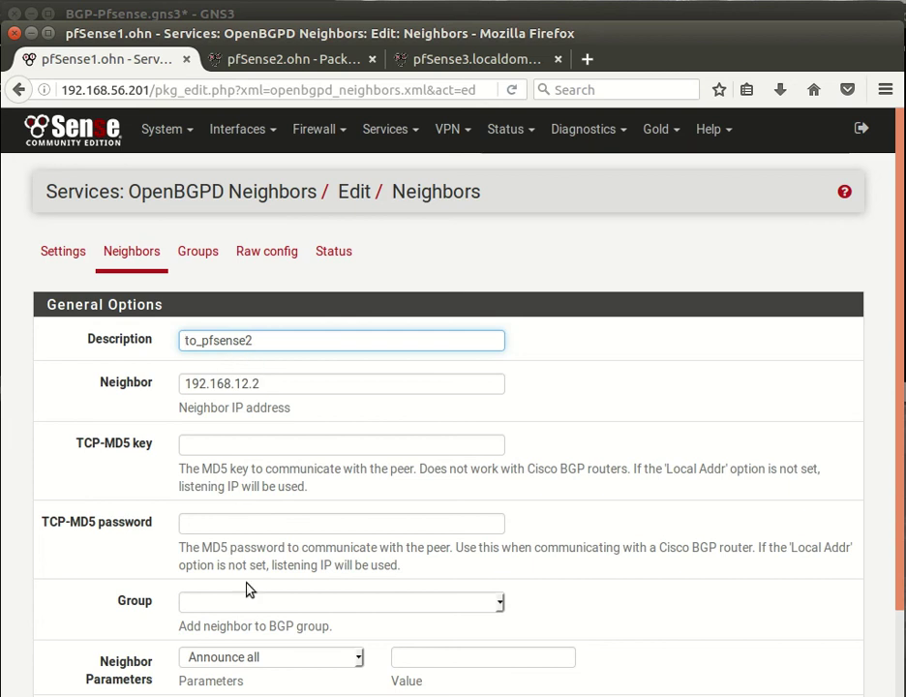
pyautogui.scroll(-3, 249, 590)
pyautogui.click(252, 466)
pyautogui.click(253, 483)
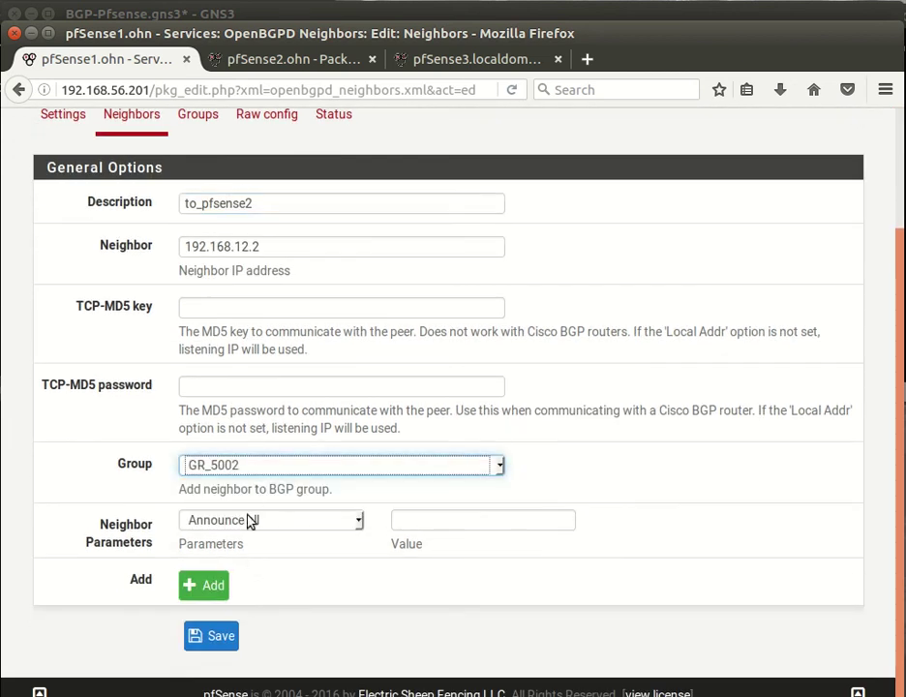
pyautogui.click(211, 641)
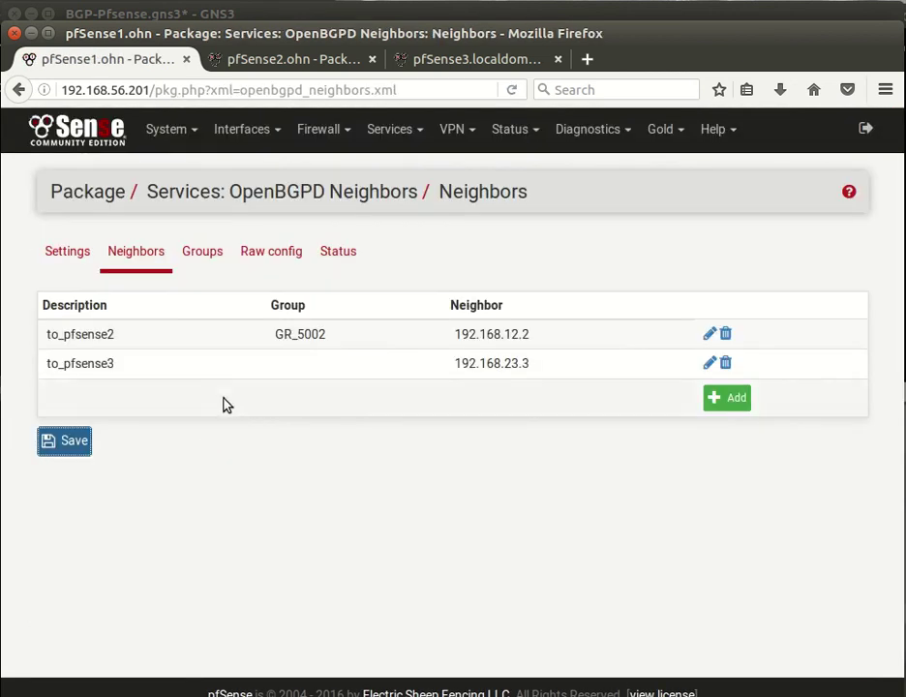
# Assign the neighbor to_pfsense3 on pfSense1 to group GR_5003 and save the neighbor.
pyautogui.click(710, 365)
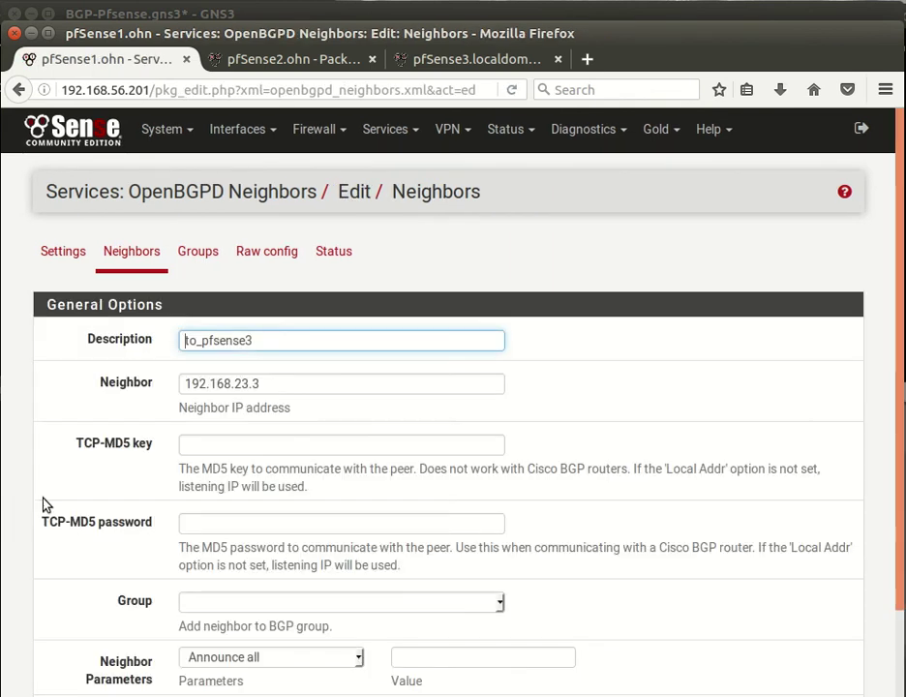
pyautogui.scroll(-3, 250, 349)
pyautogui.click(238, 463)
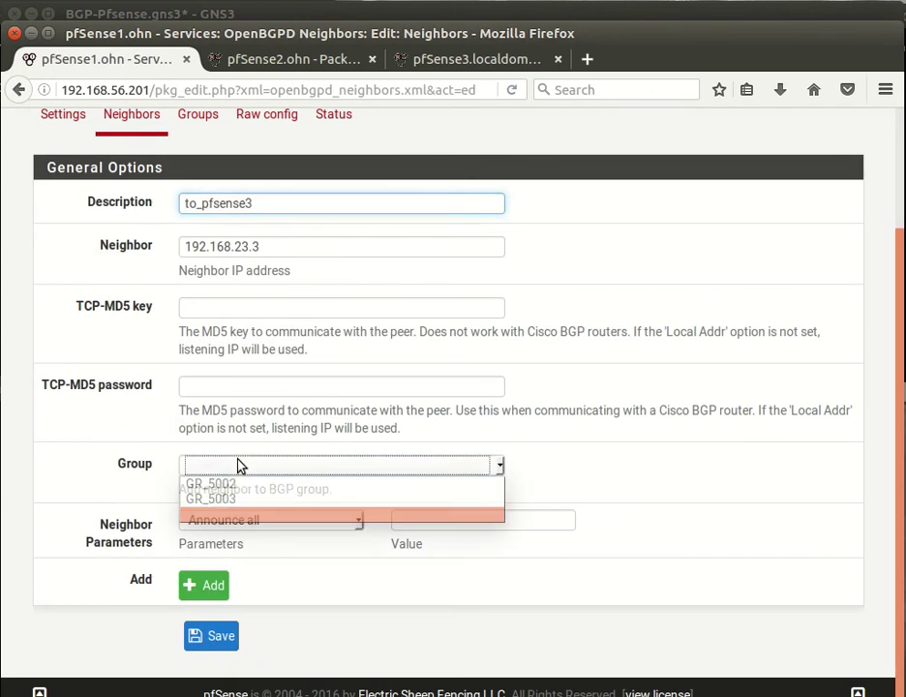
pyautogui.click(249, 497)
pyautogui.click(210, 635)
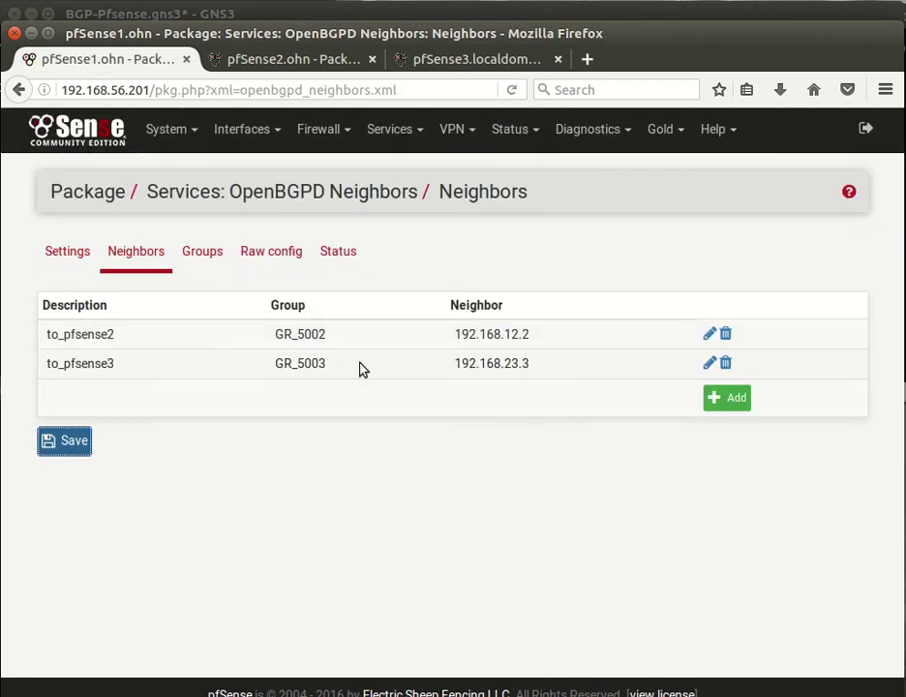
# Check the neighbor group assignments on pfSense2 and pfSense3, and open the OpenBGPD status page on all three routers.
pyautogui.click(271, 58)
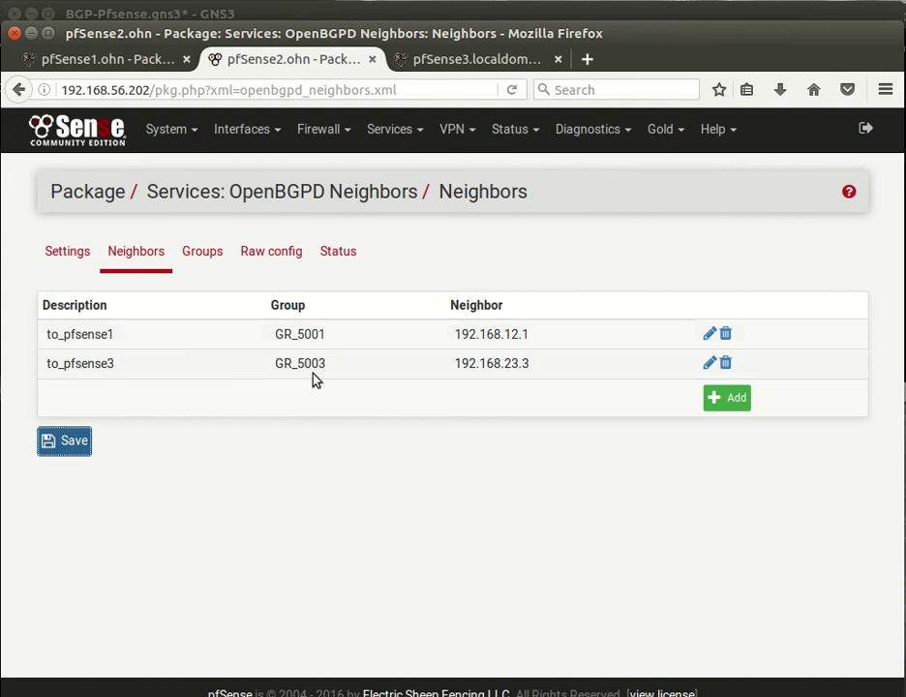
pyautogui.click(429, 62)
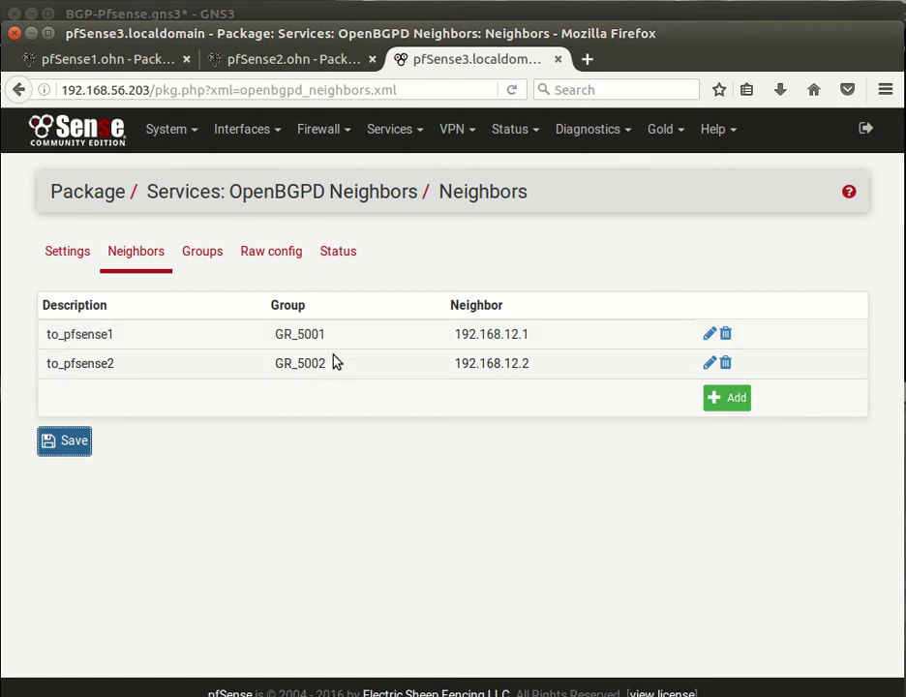
pyautogui.click(341, 252)
pyautogui.click(317, 62)
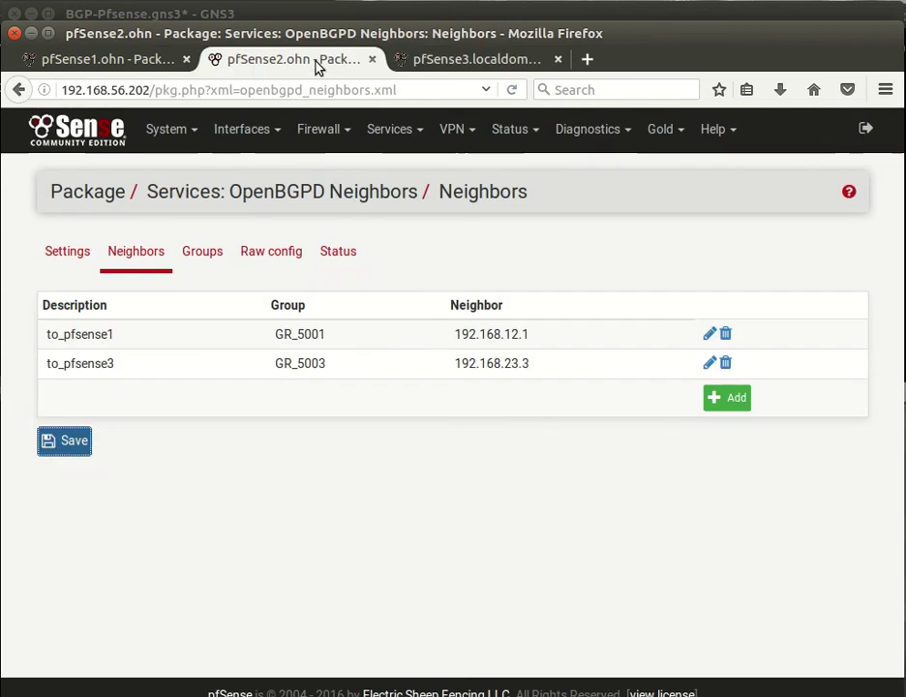
pyautogui.click(343, 295)
pyautogui.click(137, 63)
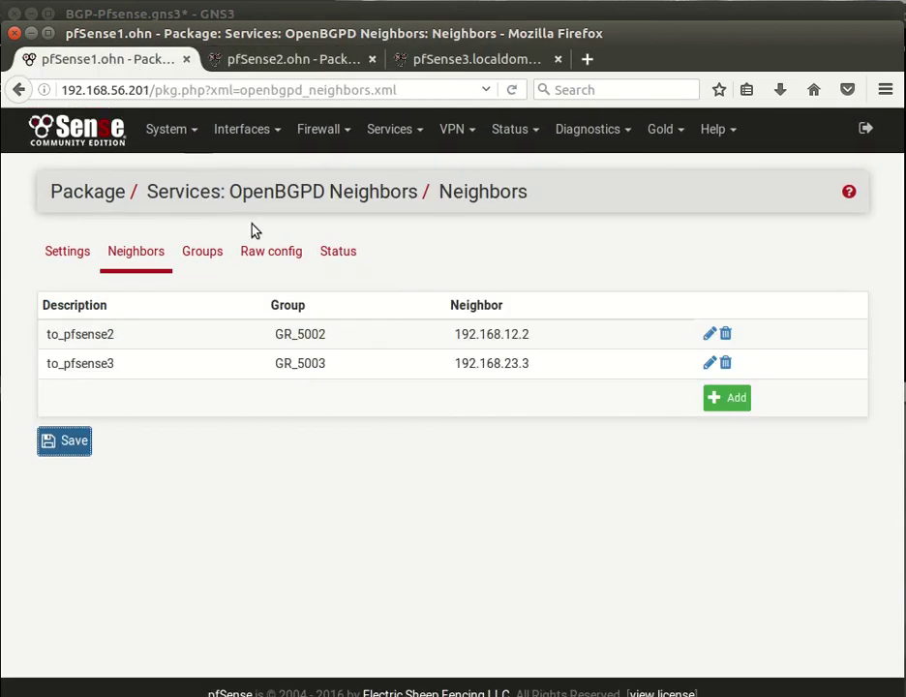
pyautogui.click(338, 258)
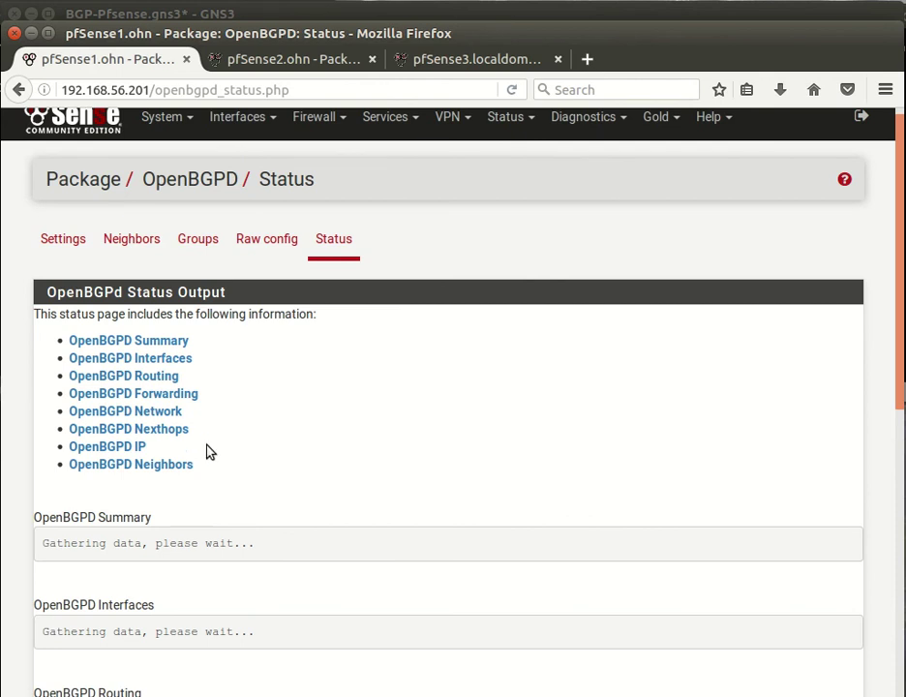
# On pfSense3, examine the OpenBGPD Neighbors status for each neighbor's remote AS, BGP state and message statistics.
pyautogui.click(450, 62)
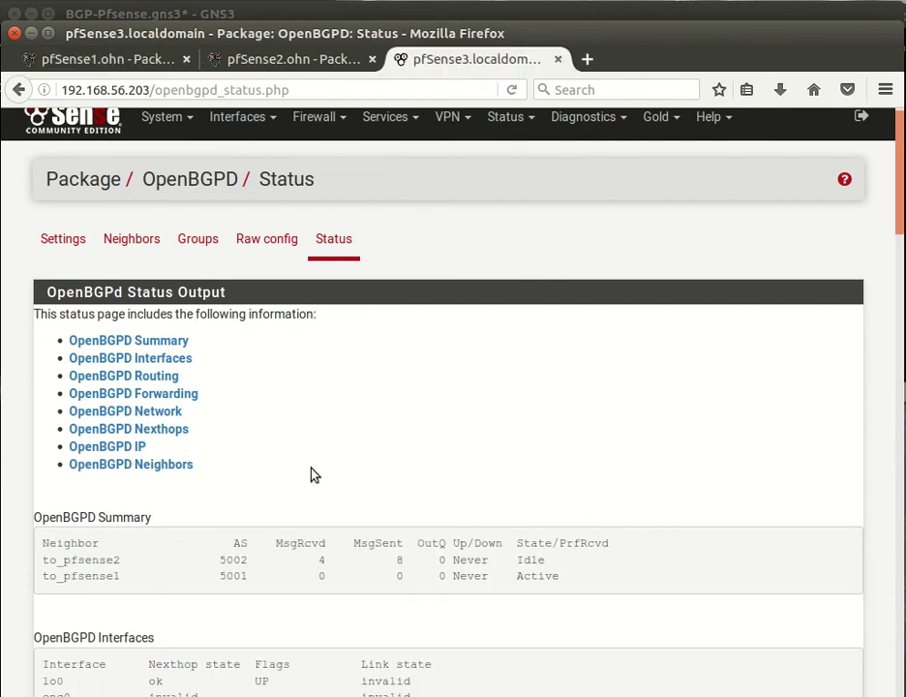
pyautogui.click(138, 466)
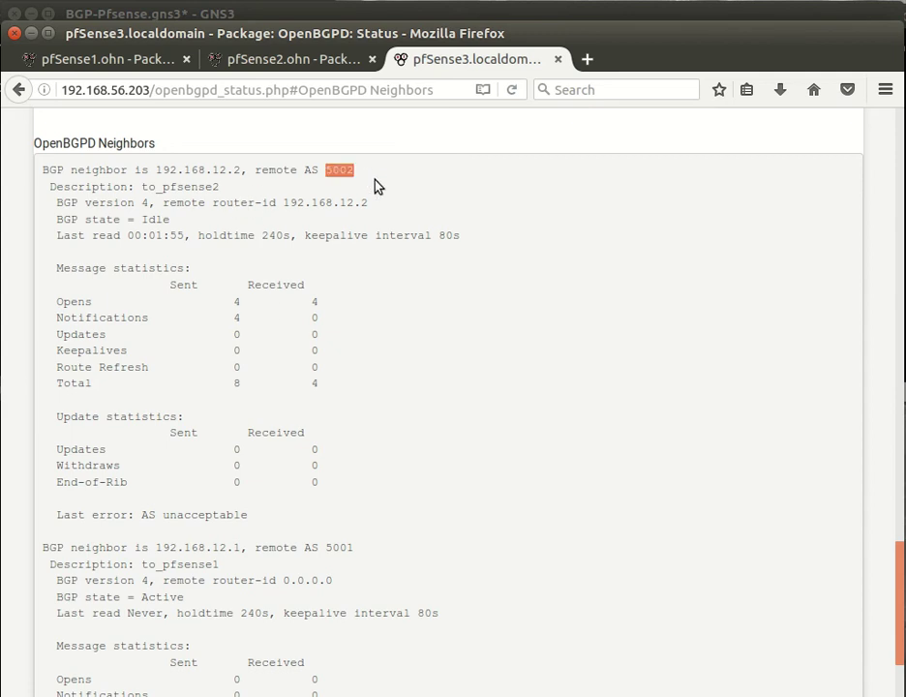
pyautogui.scroll(-5, 418, 412)
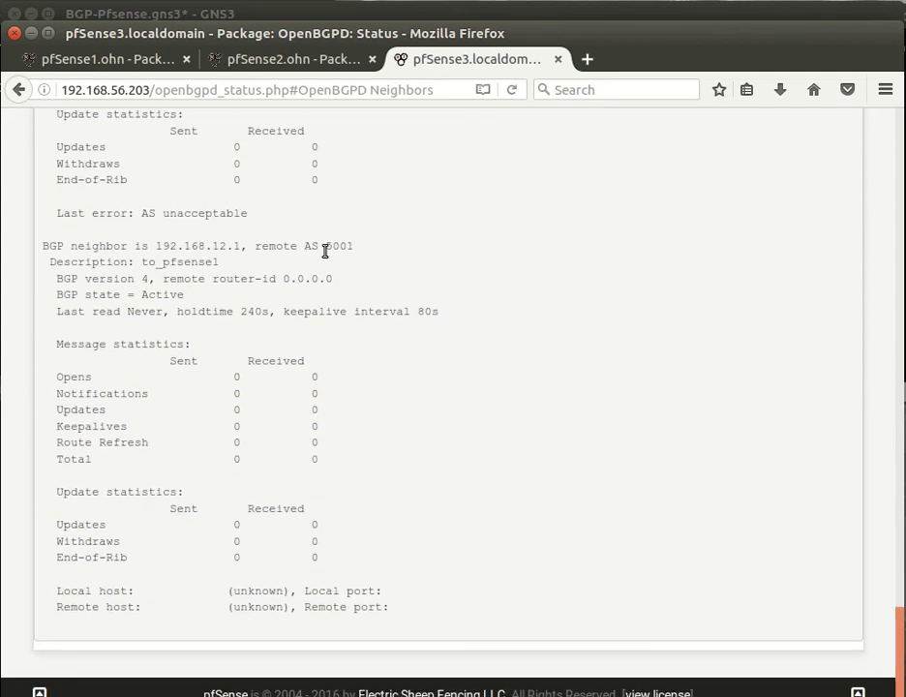
pyautogui.moveTo(325, 248); pyautogui.dragTo(373, 258)
pyautogui.click(391, 438)
pyautogui.scroll(5, 360, 446)
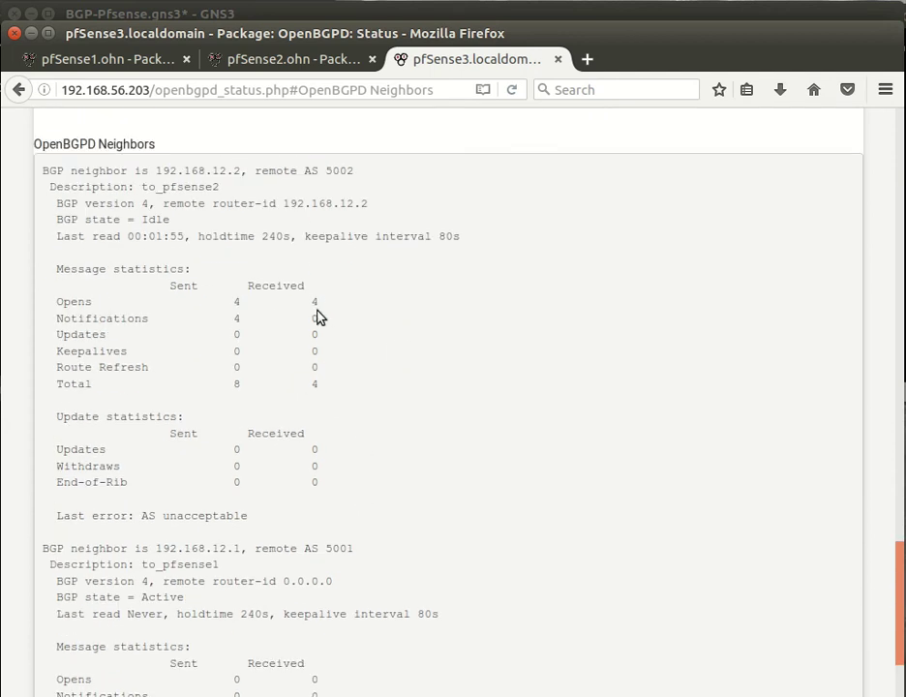
pyautogui.moveTo(237, 306); pyautogui.dragTo(299, 324)
pyautogui.click(291, 345)
pyautogui.scroll(-3, 426, 571)
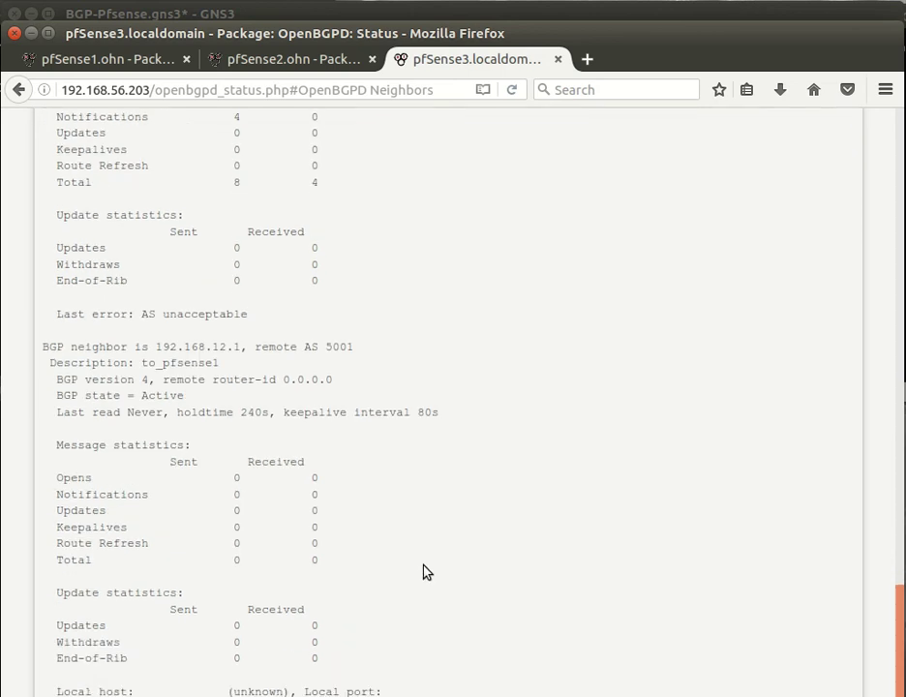
pyautogui.scroll(-2, 431, 577)
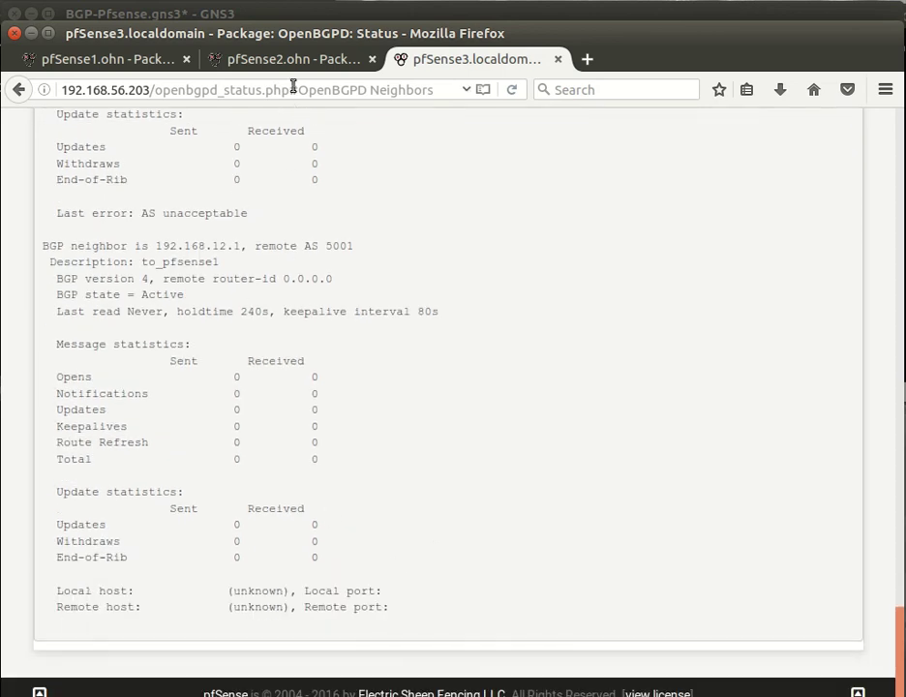
# On pfSense2, examine the BGP state, message statistics and last error of both neighbors in the OpenBGPD status output.
pyautogui.click(290, 59)
pyautogui.scroll(-9, 339, 385)
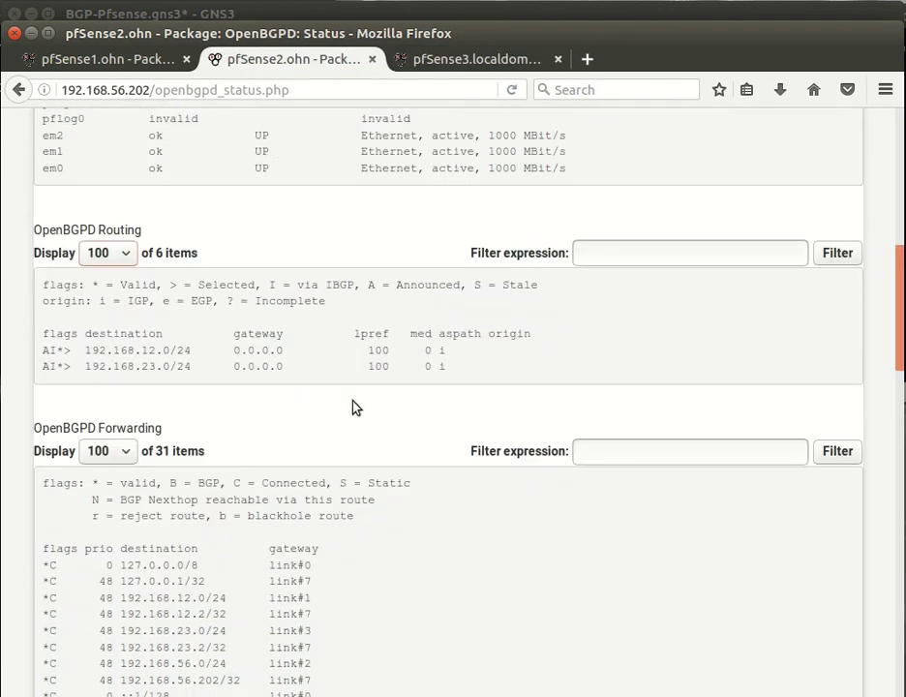
pyautogui.scroll(-20, 355, 406)
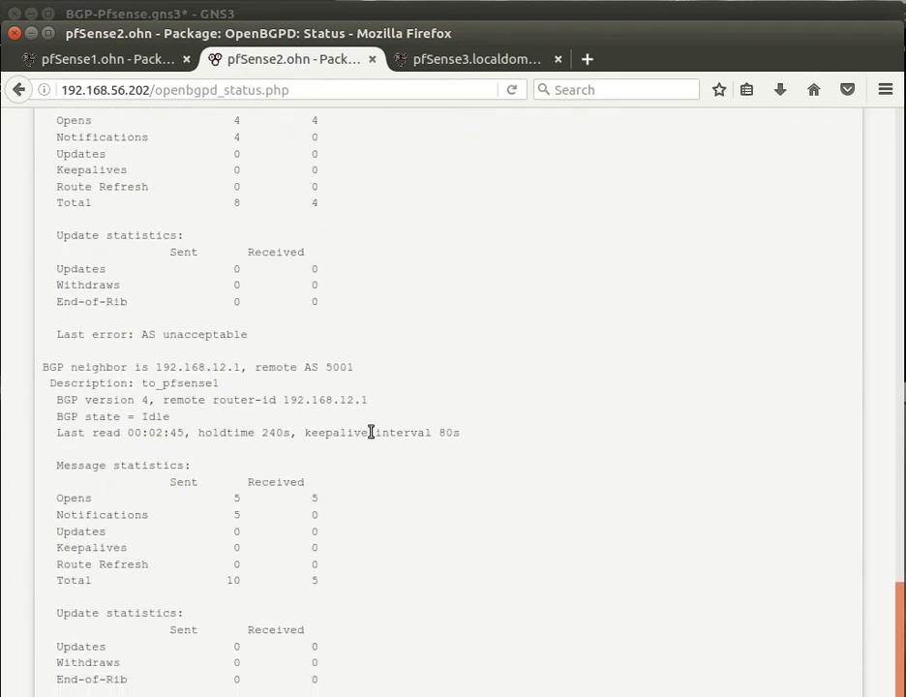
pyautogui.scroll(1, 261, 282)
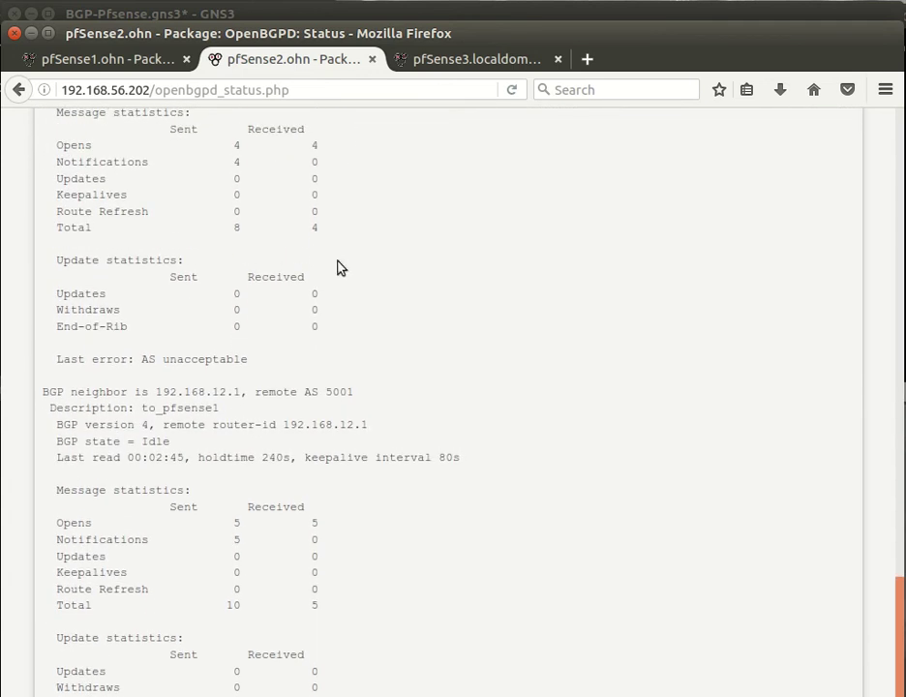
pyautogui.scroll(-3, 297, 412)
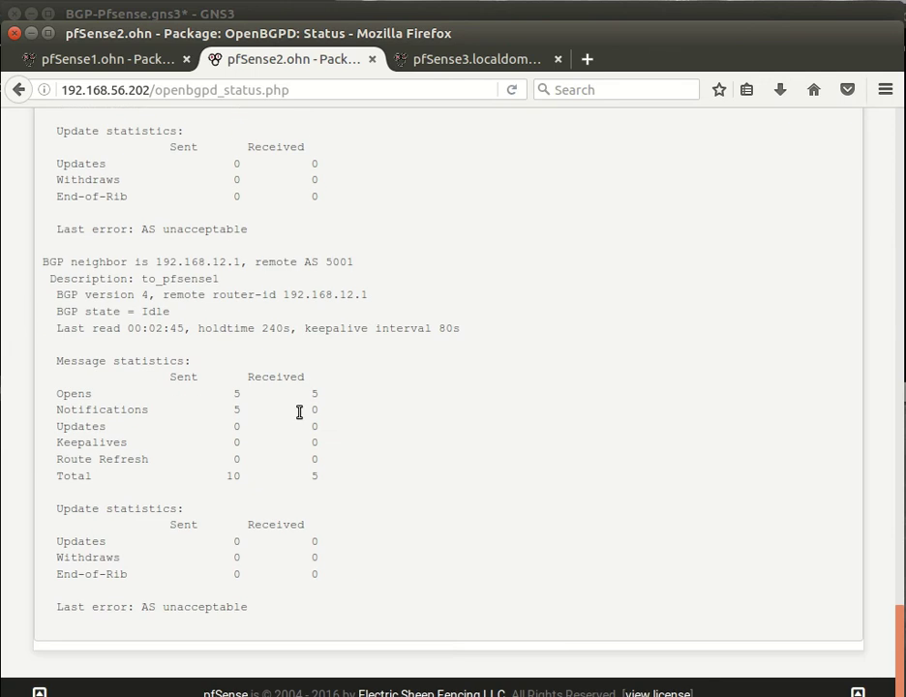
# Examine the OpenBGPD Neighbors status on pfSense1 for both to_pfsense3 and to_pfsense2.
pyautogui.click(136, 60)
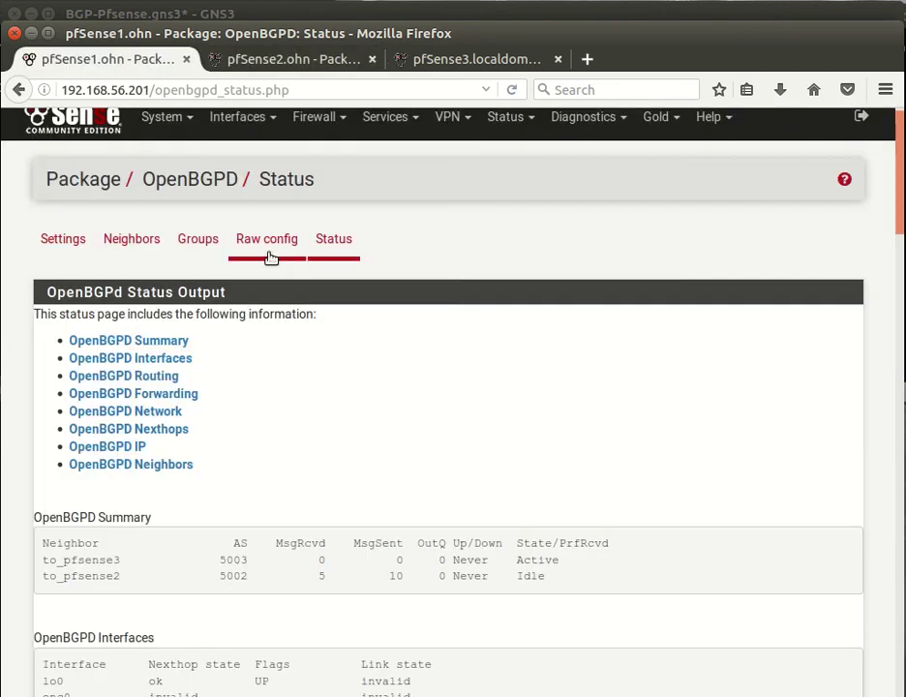
pyautogui.click(160, 462)
pyautogui.scroll(-5, 434, 445)
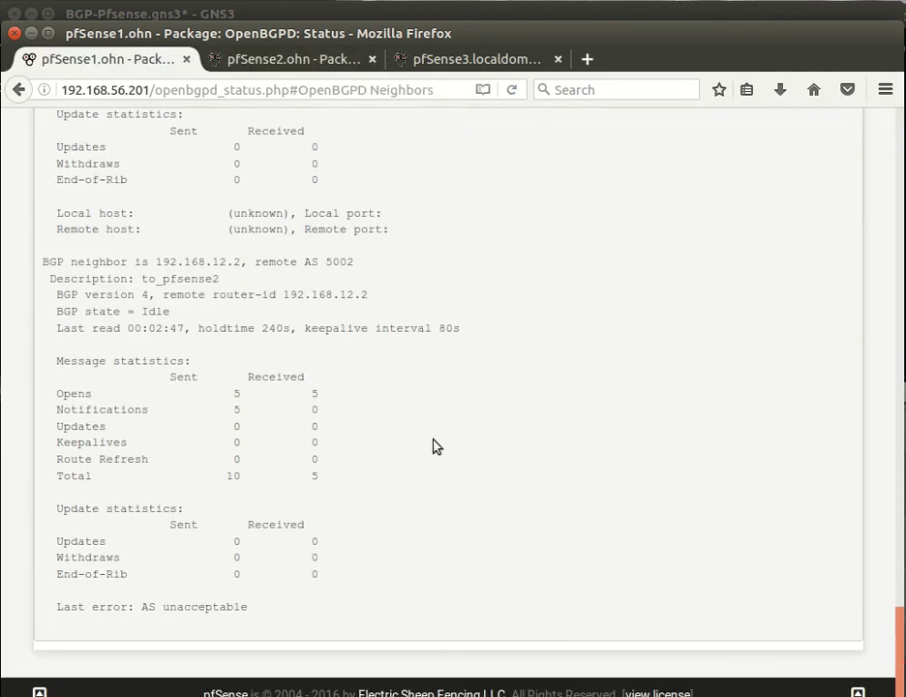
pyautogui.scroll(4, 336, 276)
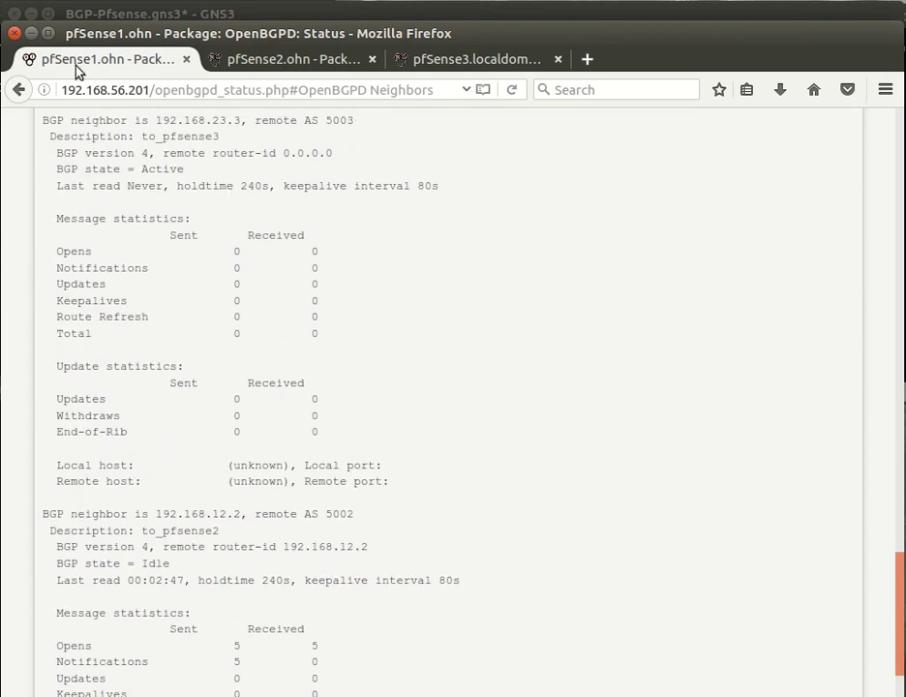
# In GNS3, open PC1's console and list the options of the ip dhcp command with "ip dhcp ?".
pyautogui.click(31, 33)
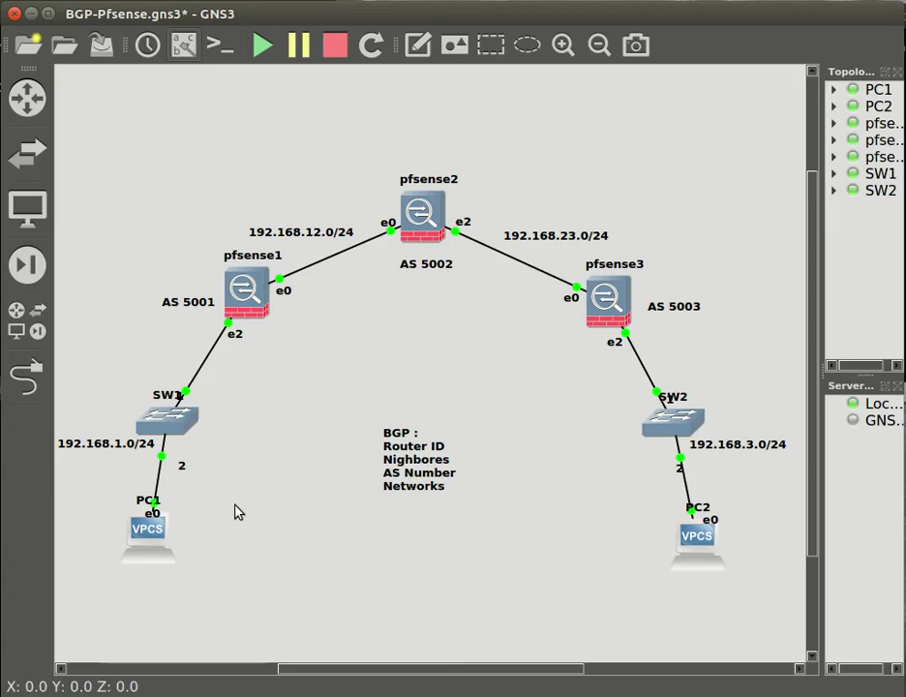
pyautogui.rightClick(153, 544)
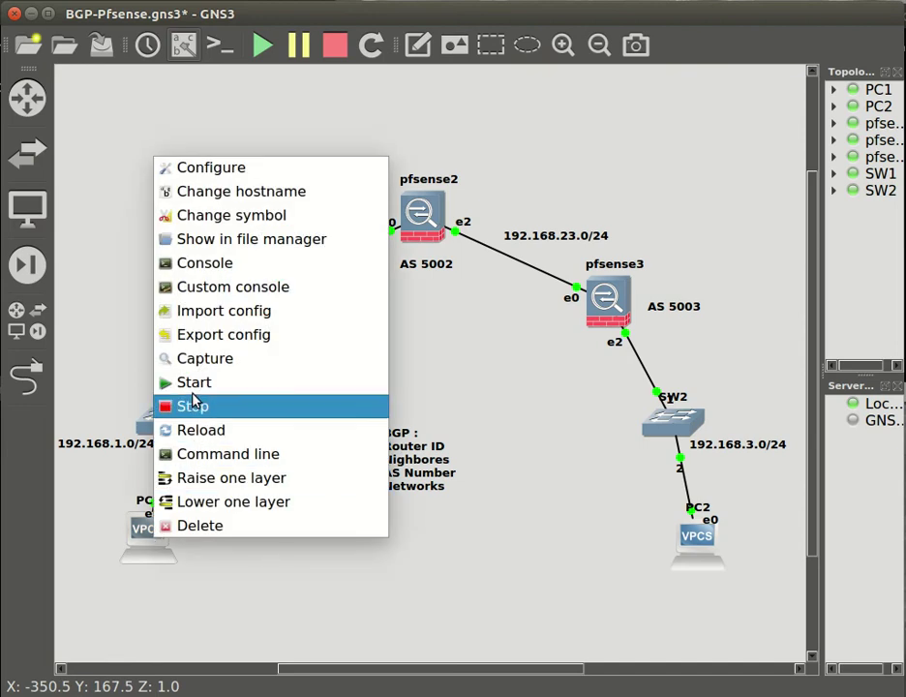
pyautogui.click(217, 274)
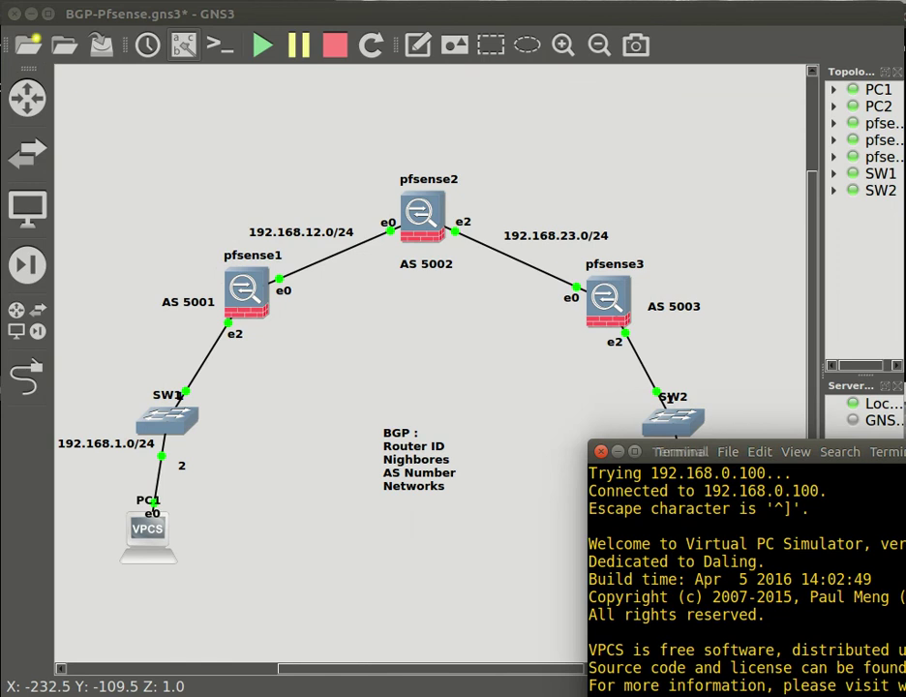
pyautogui.moveTo(811, 445); pyautogui.dragTo(483, 163)
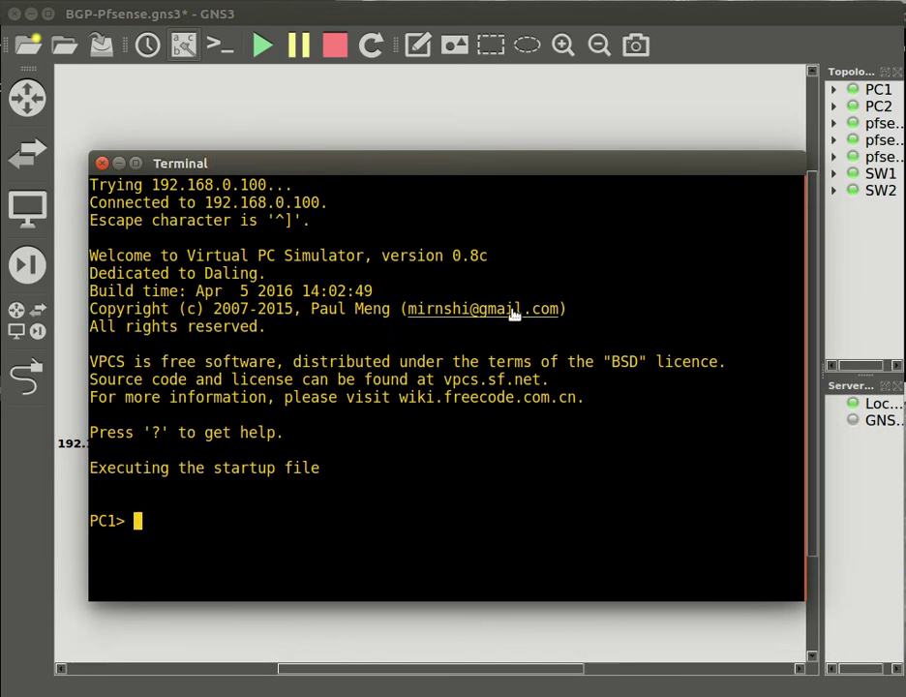
pyautogui.write('ip dhc')
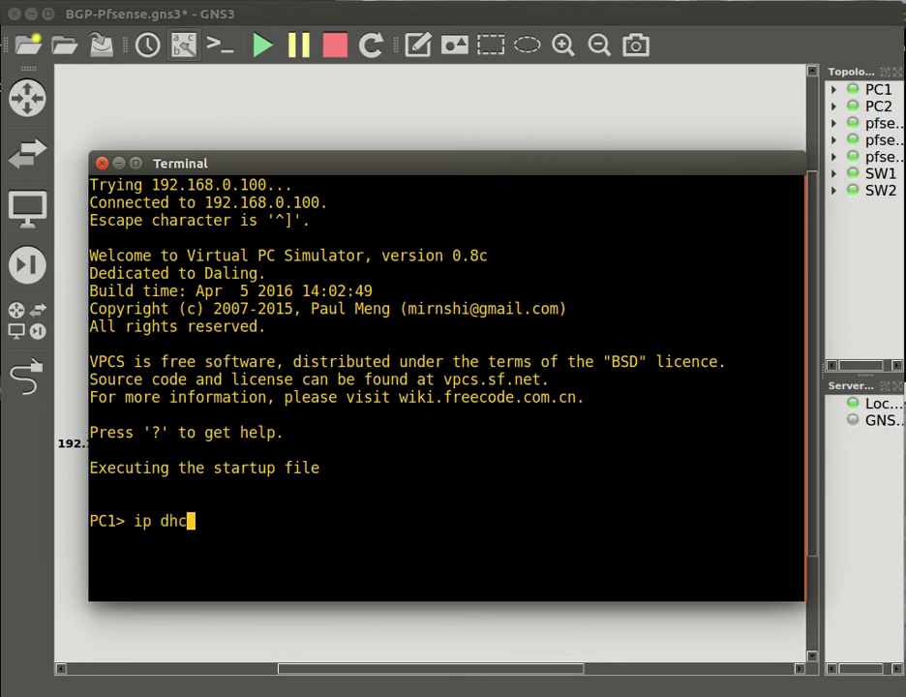
pyautogui.write('p ?')
pyautogui.press('Return')
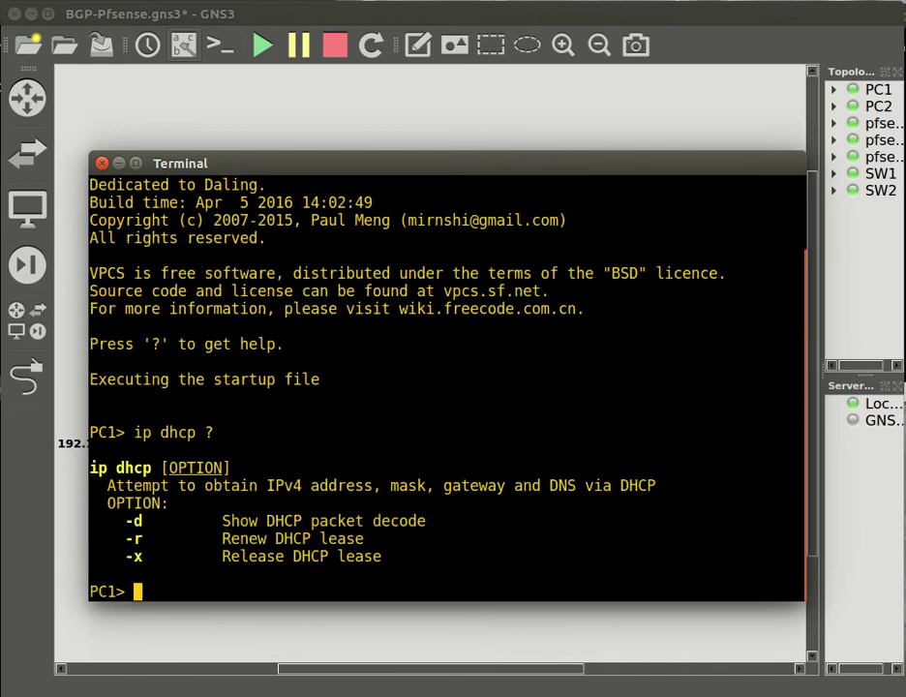
# Renew PC1's DHCP lease with "ip dhcp -r" and check the address it receives.
pyautogui.press('Up')
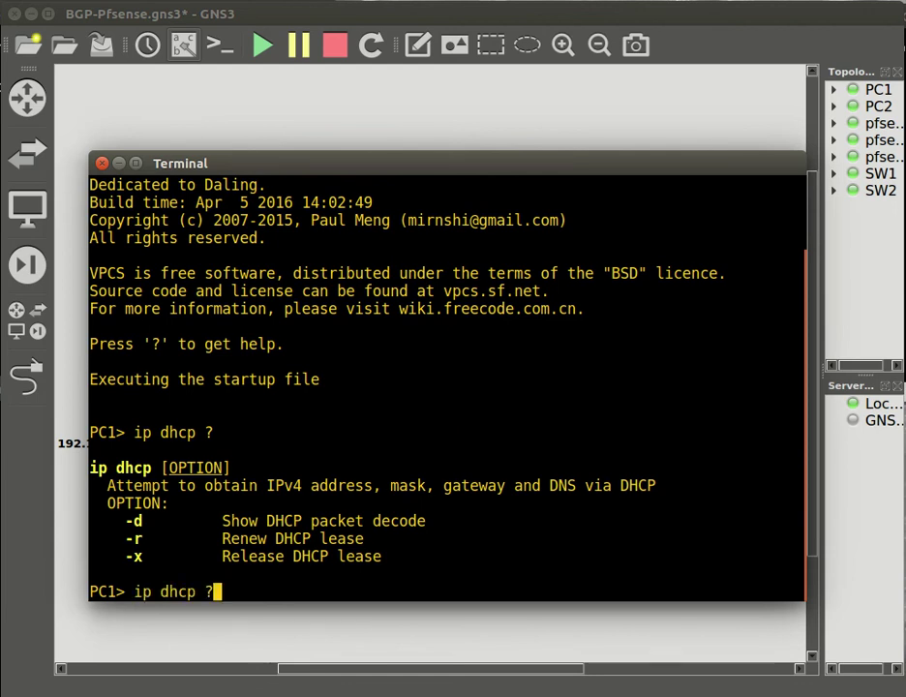
pyautogui.write('-r')
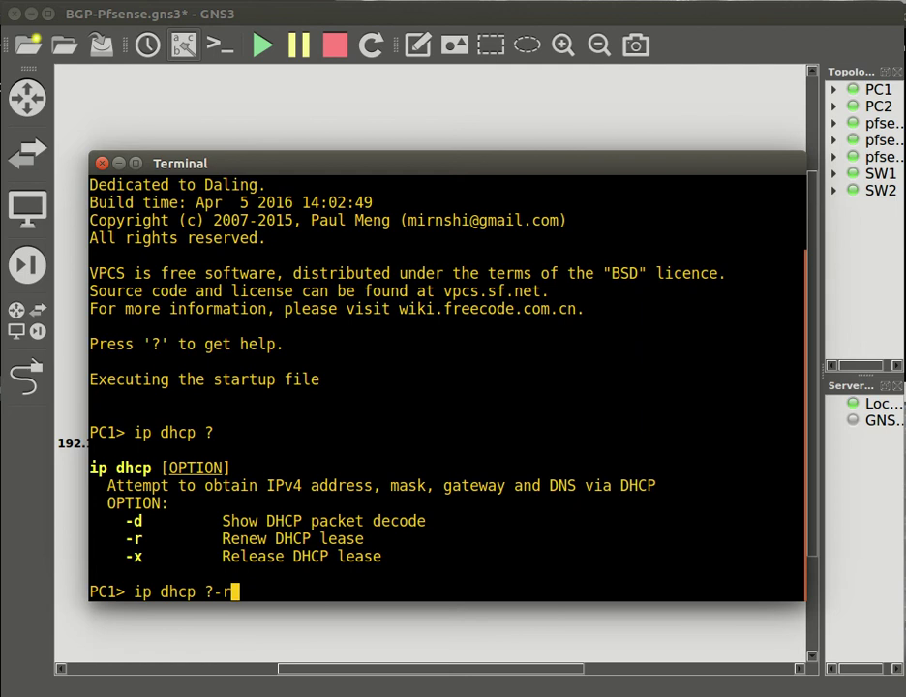
pyautogui.press('Left')
pyautogui.press('Left')
pyautogui.press('BackSpace')
pyautogui.press('Return')
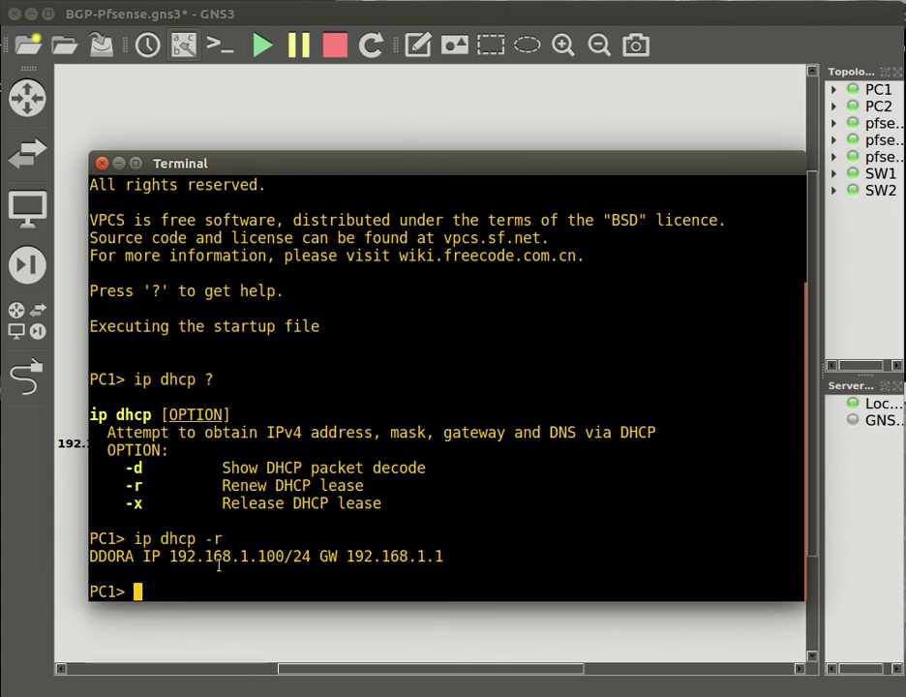
pyautogui.moveTo(265, 557); pyautogui.dragTo(287, 557)
pyautogui.click(251, 576)
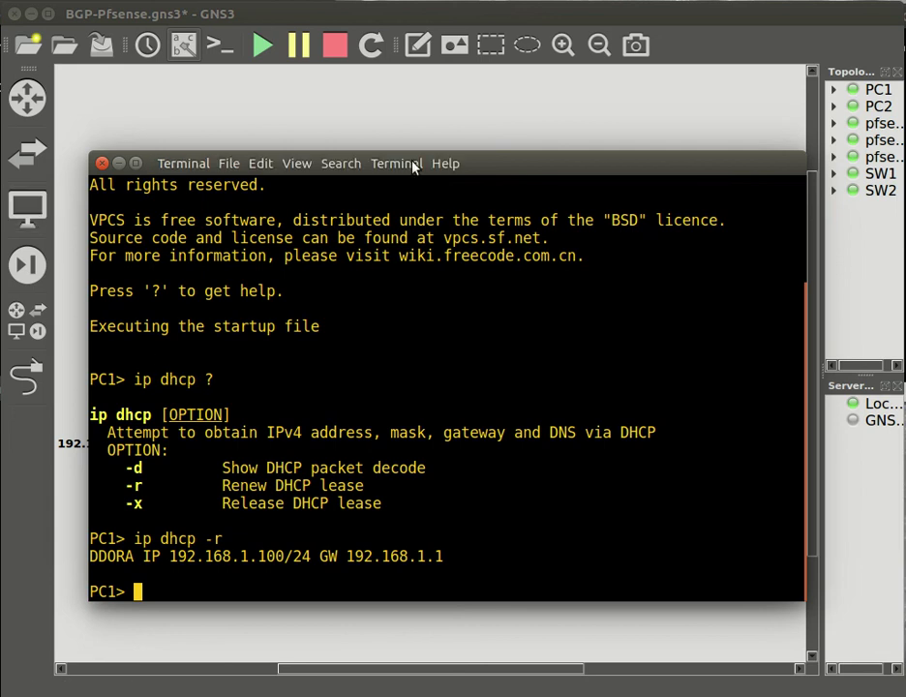
# Open PC2's console and renew its DHCP lease with "ip dhcp -r".
pyautogui.moveTo(432, 163); pyautogui.dragTo(174, 241)
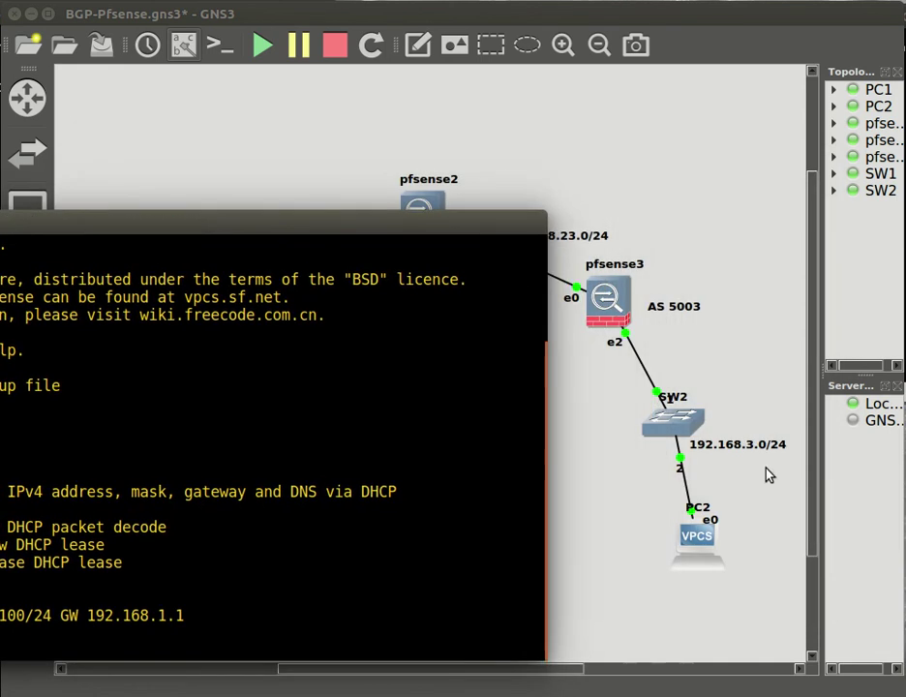
pyautogui.rightClick(691, 553)
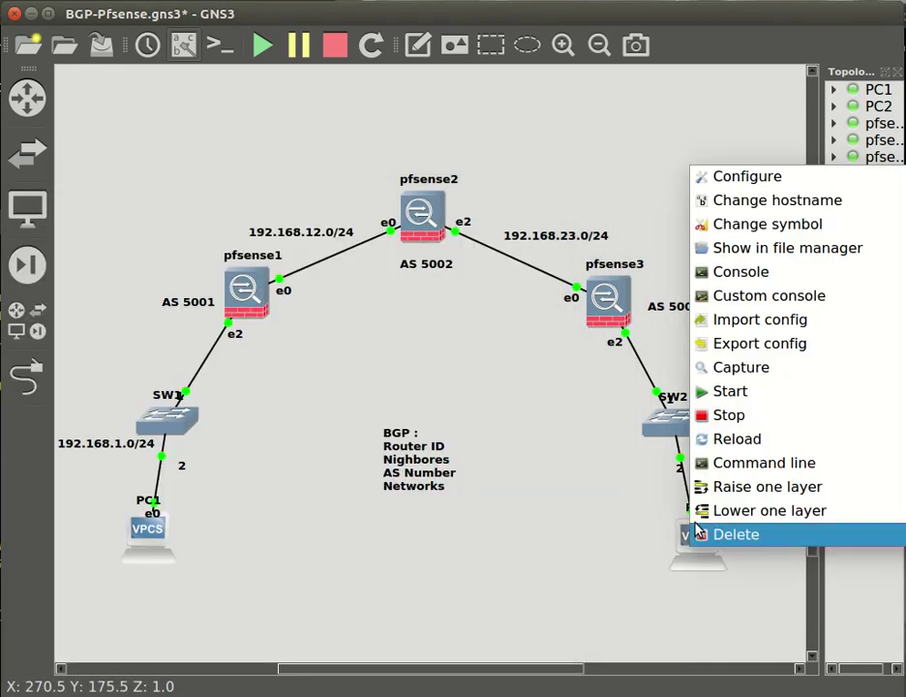
pyautogui.click(759, 277)
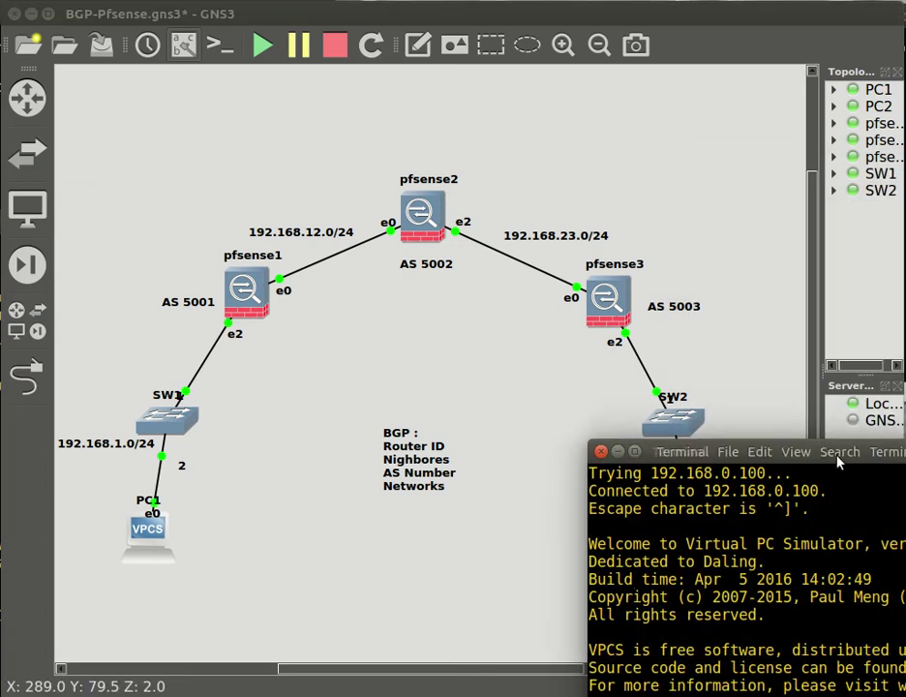
pyautogui.moveTo(830, 440); pyautogui.dragTo(416, 179)
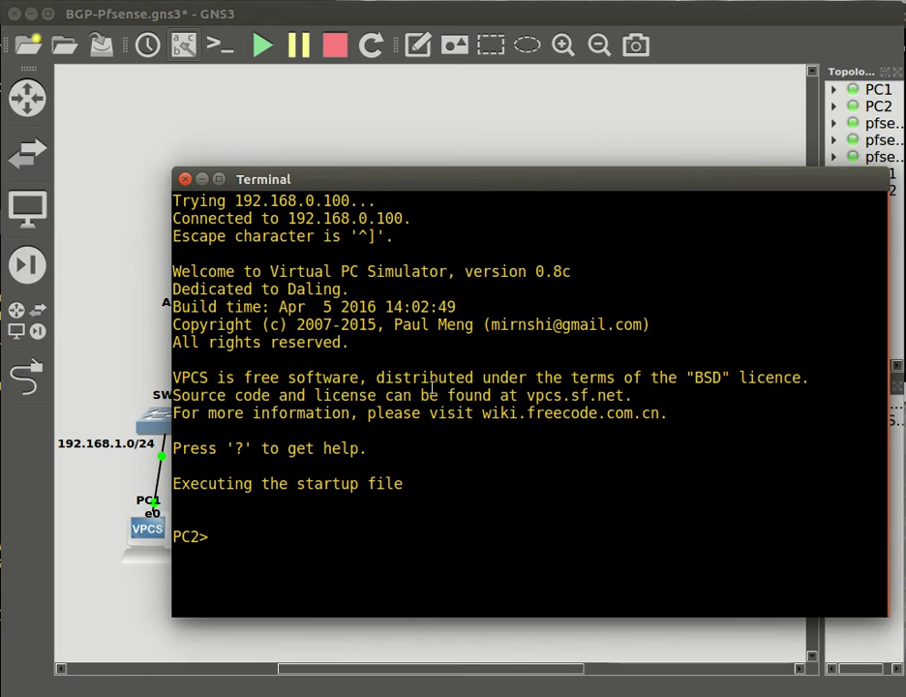
pyautogui.write('ip d')
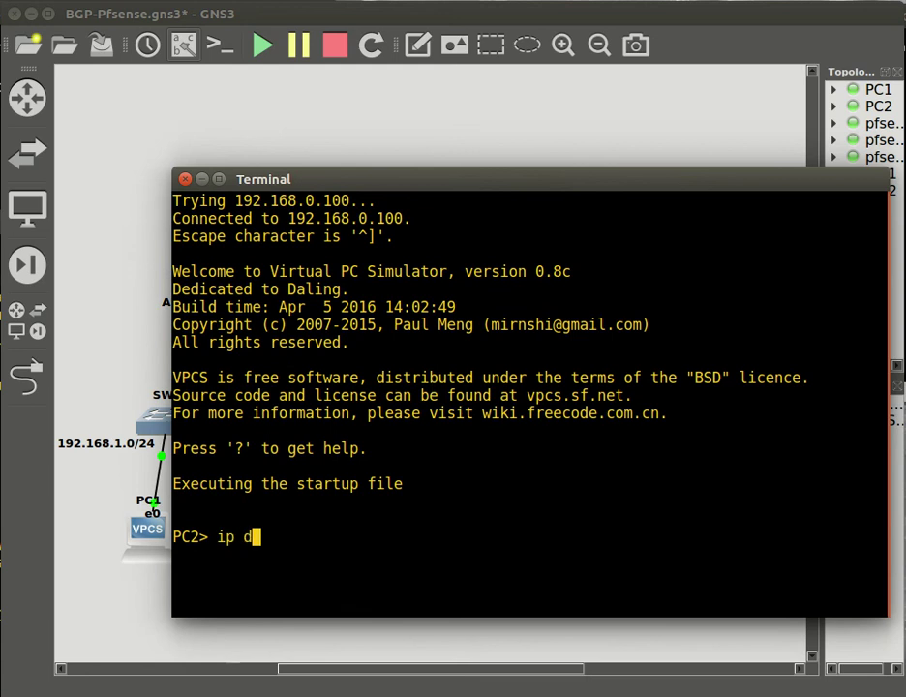
pyautogui.write('hcp -r')
pyautogui.press('Return')
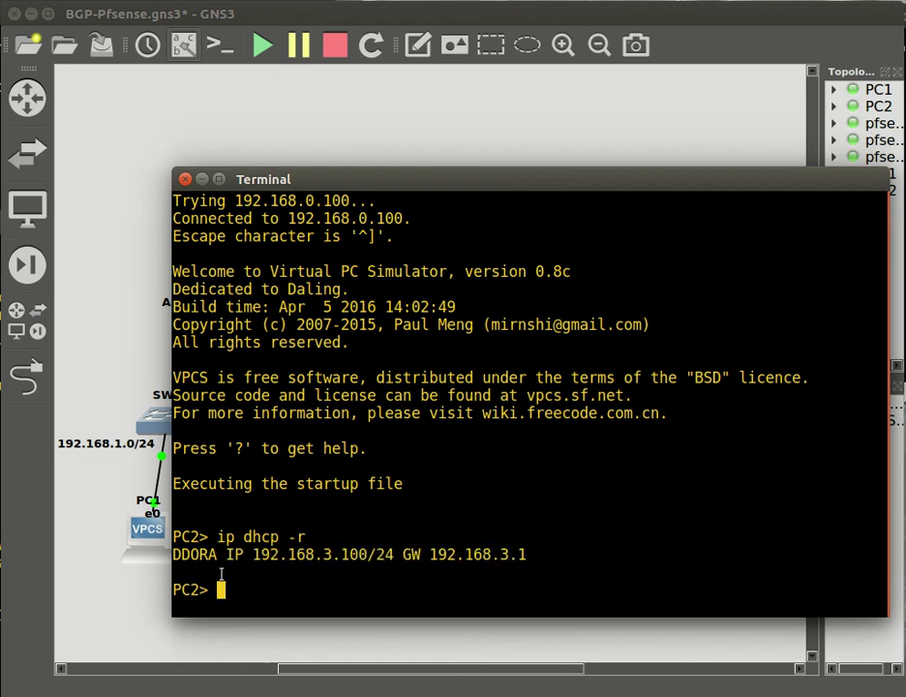
# Ping PC2's default gateway at 192.168.3.1 from the PC2 console.
pyautogui.write('ping 192.168')
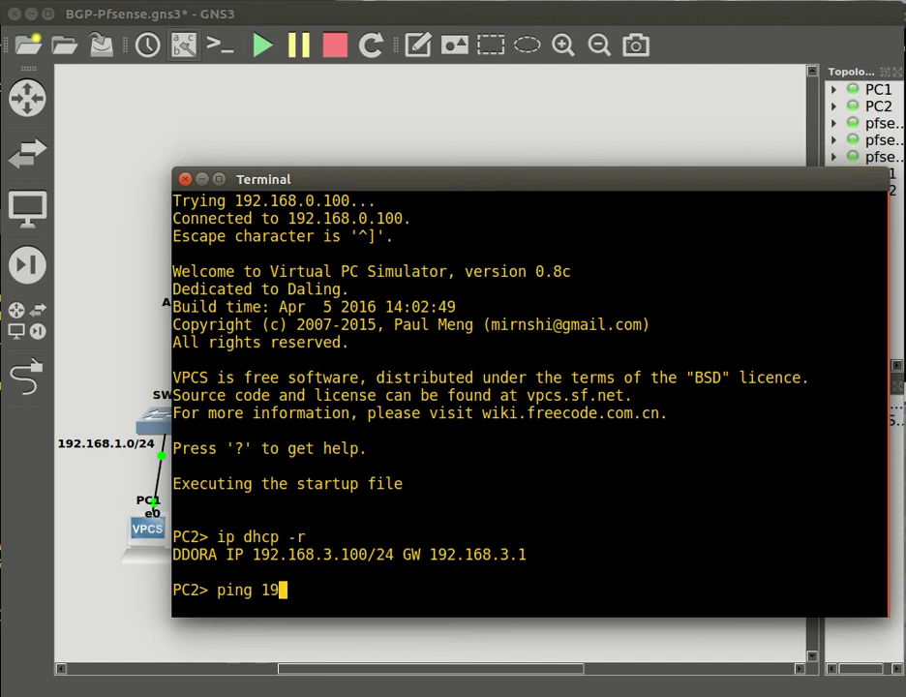
pyautogui.write('.')
pyautogui.write('3.')
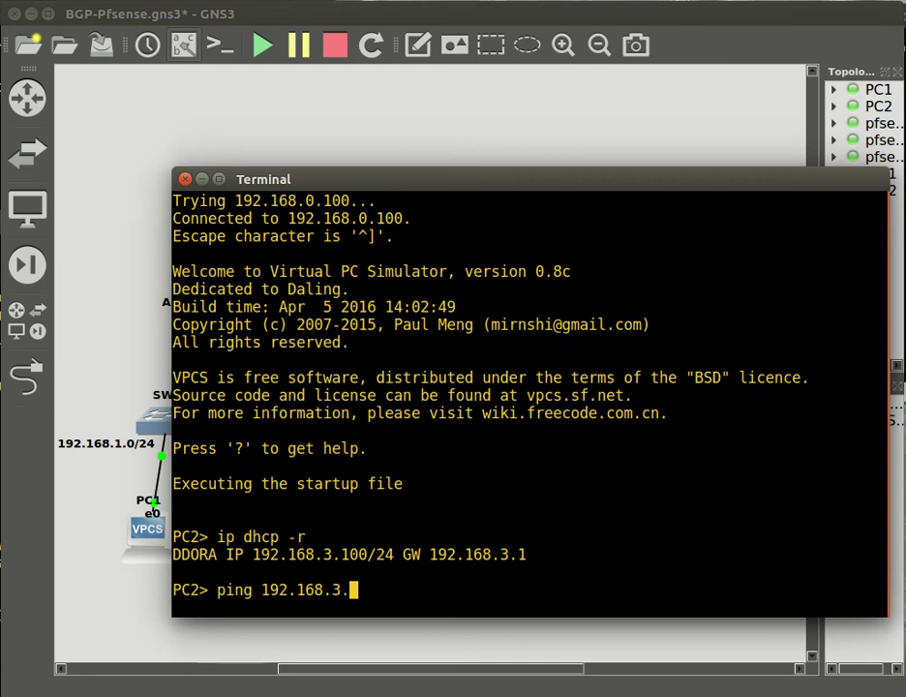
pyautogui.write('1')
pyautogui.press('Return')
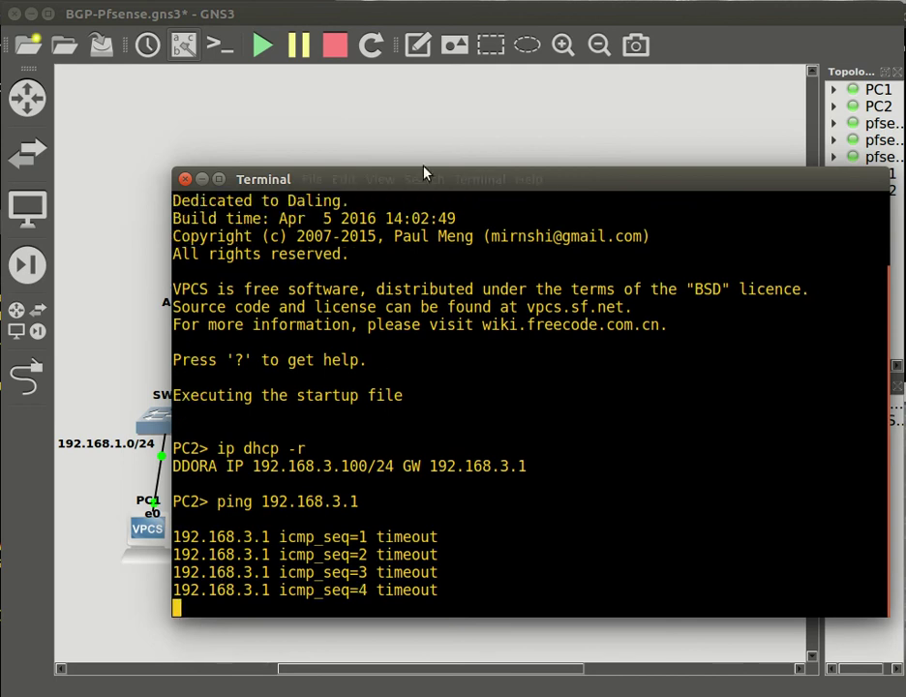
# Check the topology behind the PC2 console, and ping 192.168.23.2 from PC2.
pyautogui.moveTo(481, 177); pyautogui.dragTo(717, 611)
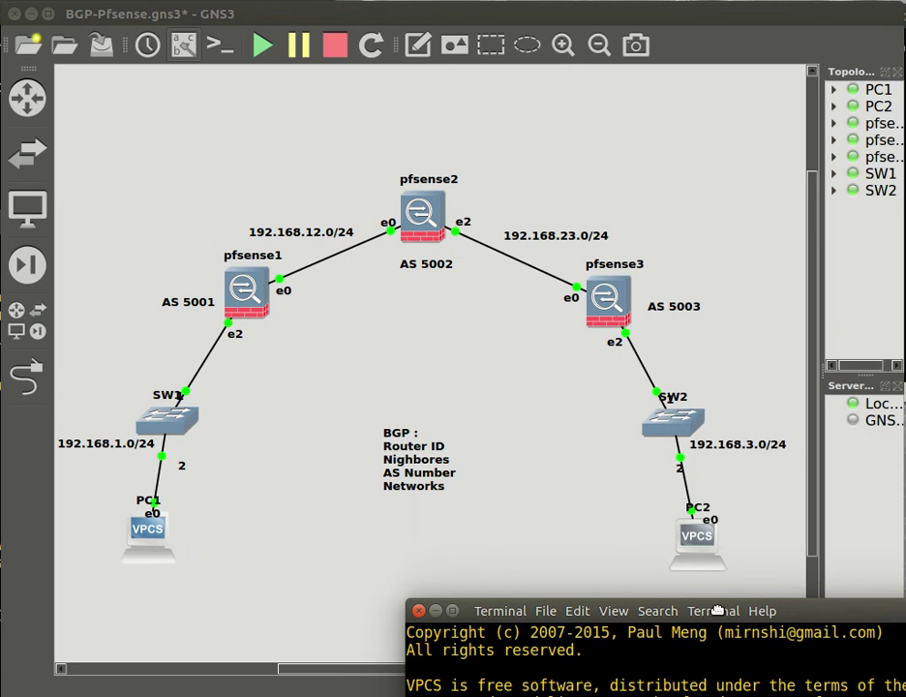
pyautogui.moveTo(717, 610); pyautogui.dragTo(503, 220)
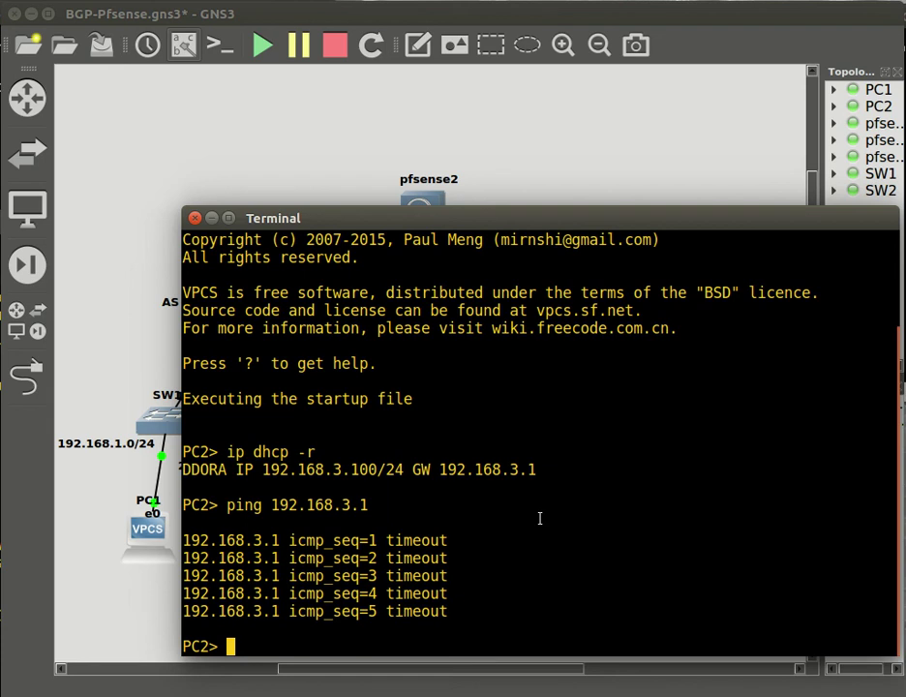
pyautogui.press('Up')
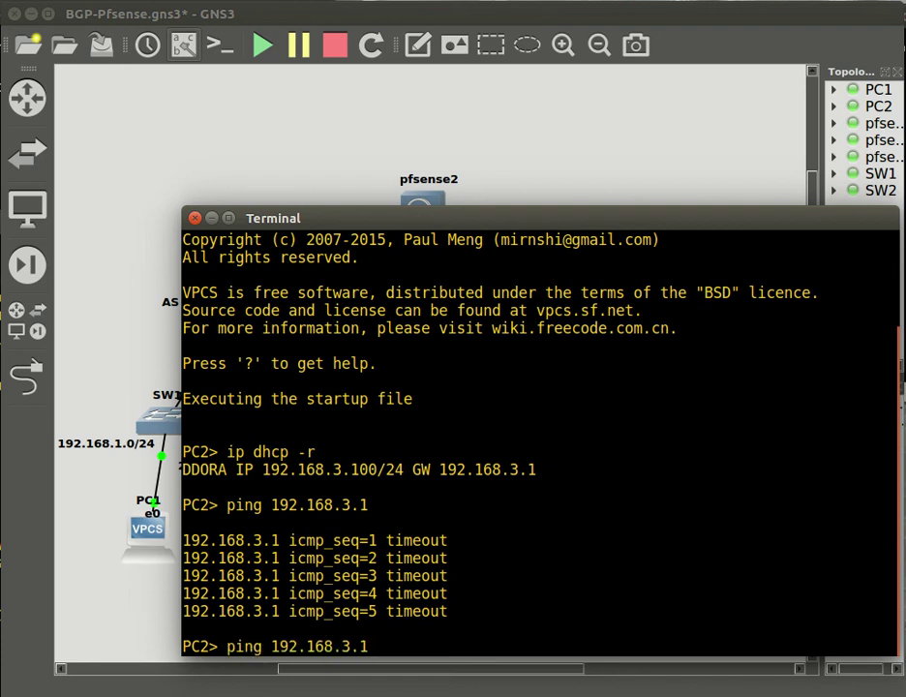
pyautogui.press('BackSpace')
pyautogui.press('BackSpace')
pyautogui.press('BackSpace')
pyautogui.write('23.3')
pyautogui.press('BackSpace')
pyautogui.write('2')
pyautogui.press('Return')
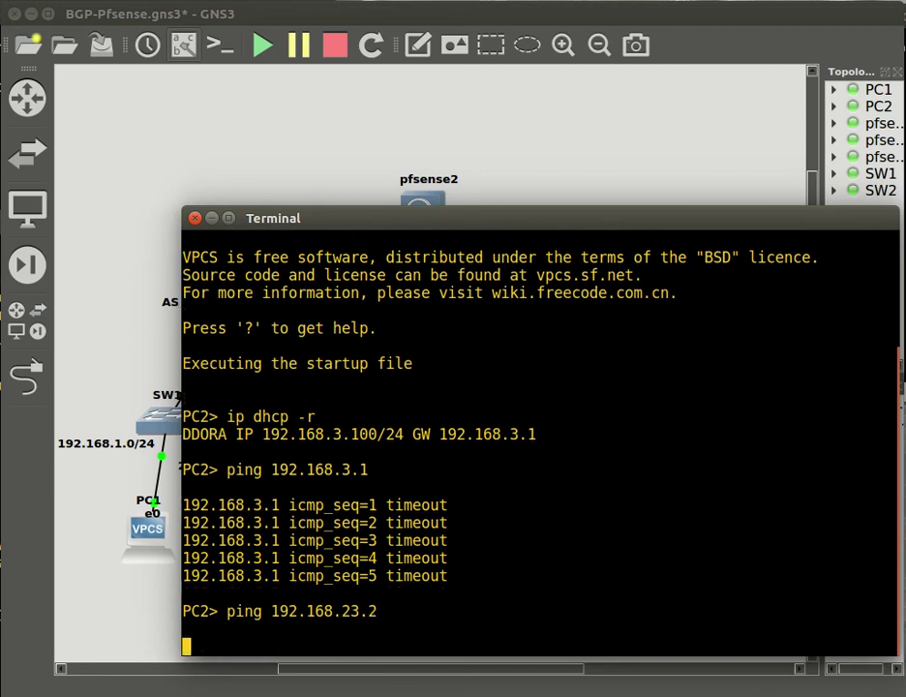
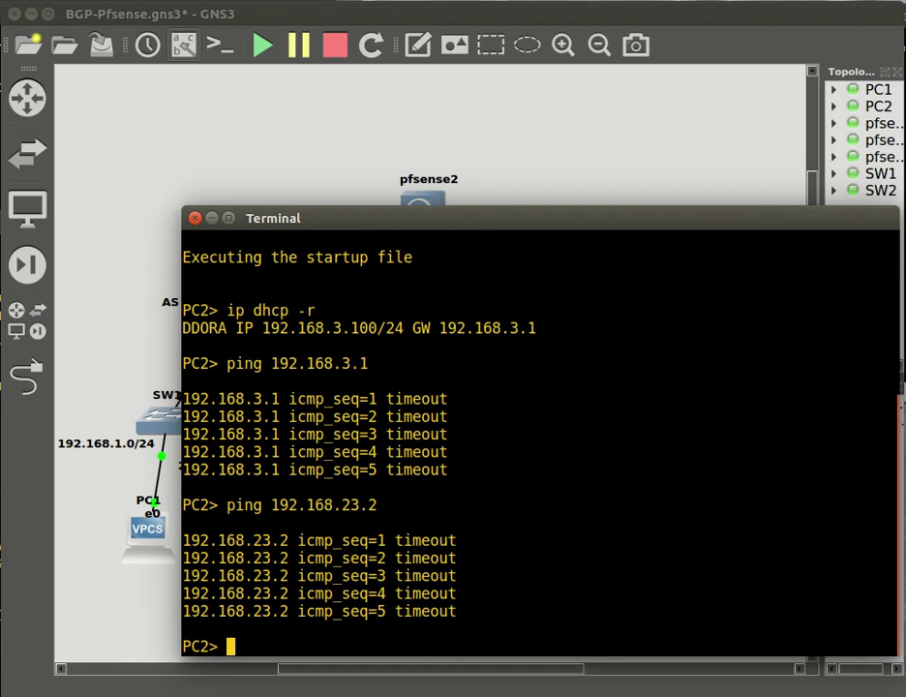
# List the ping command's options on PC2, and ping 192.168.23.2 with a TTL of 255, interrupting it early.
pyautogui.write('ping ')
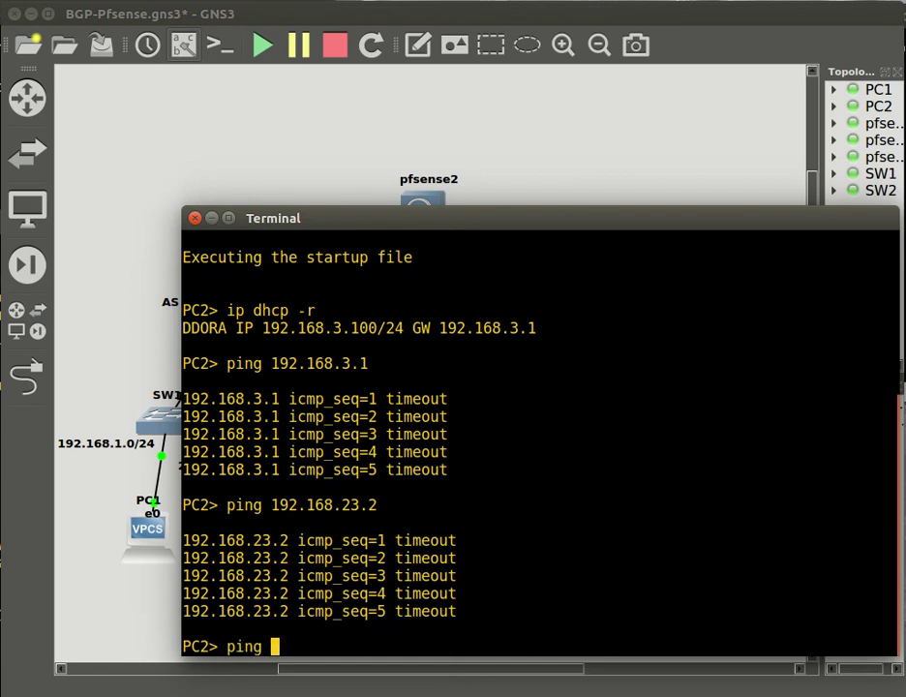
pyautogui.write('?')
pyautogui.press('Return')
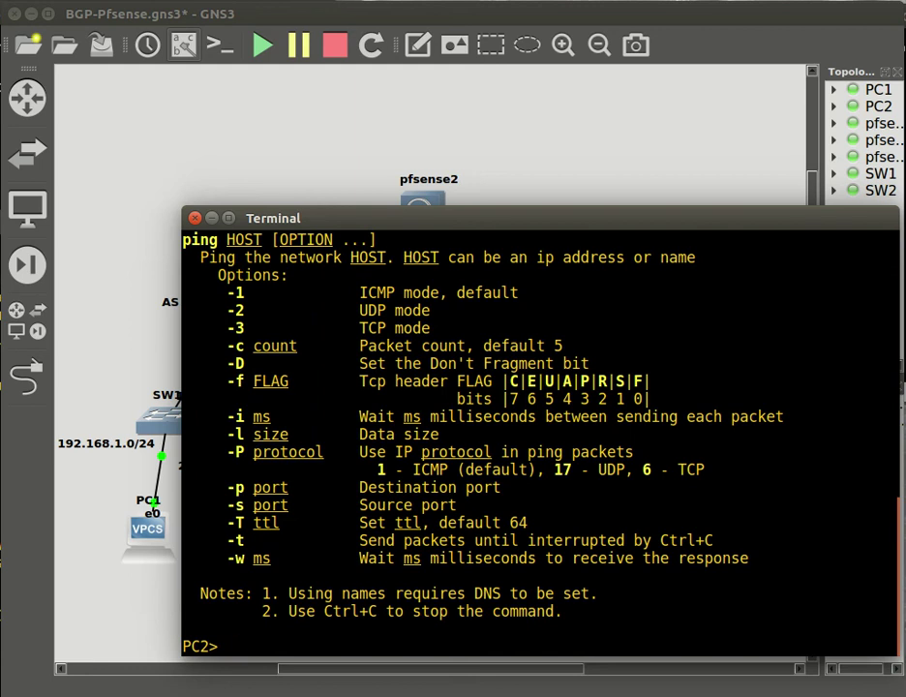
pyautogui.write('ping 192.168.23.2')
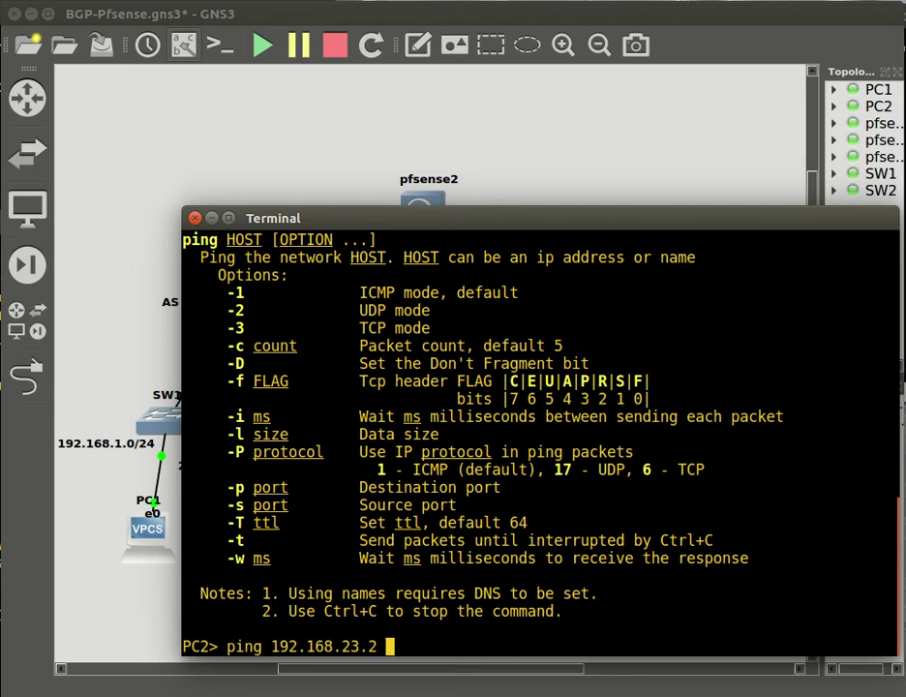
pyautogui.write(' -T 255')
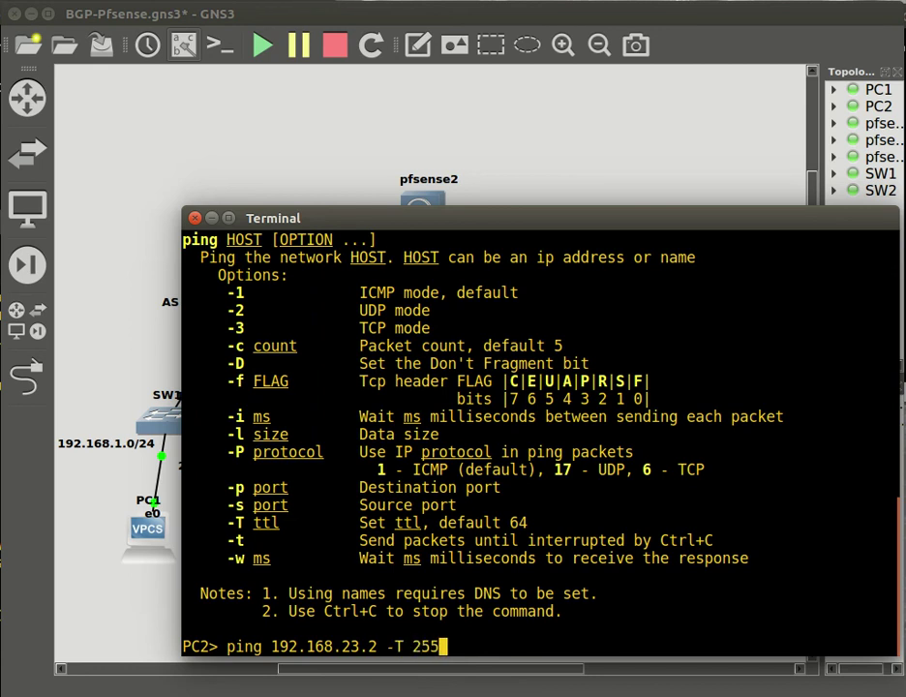
pyautogui.press('Return')
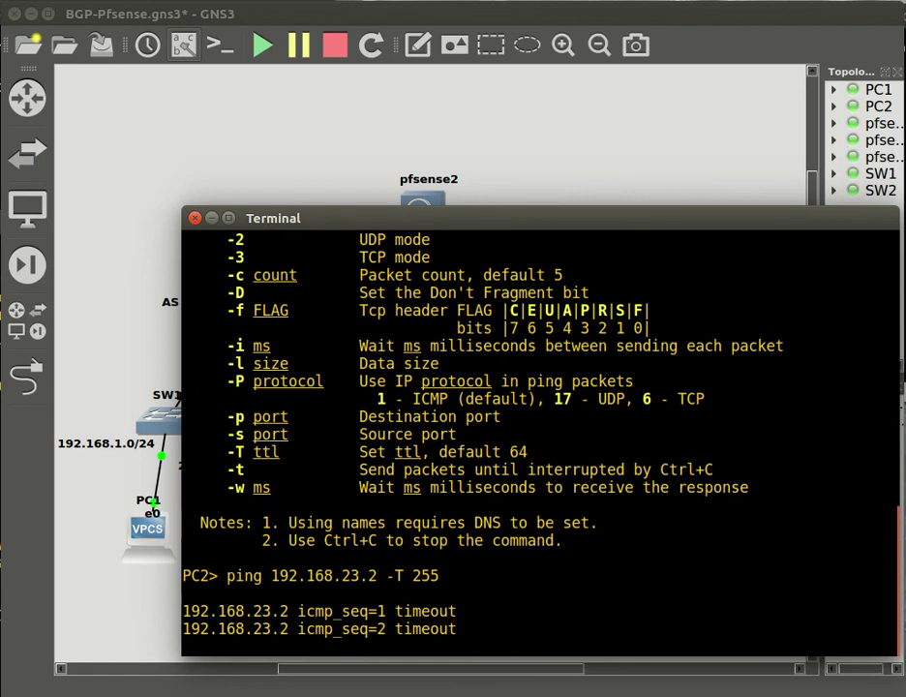
pyautogui.hotkey('ctrl', 'c')
# Ping 192.168.23.2 again from PC2 with the TTL set to 10.
pyautogui.press('Up')
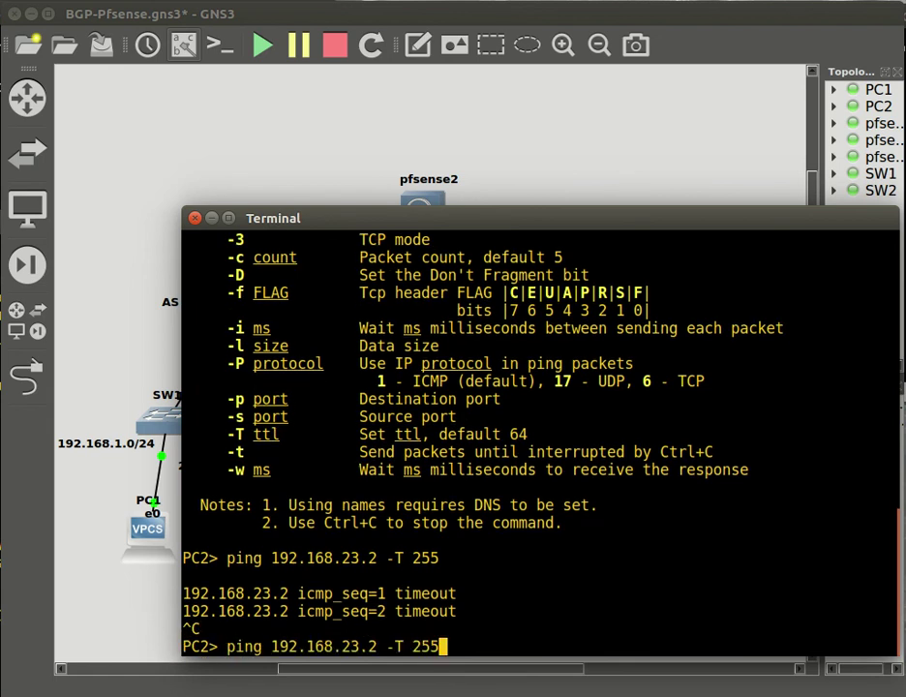
pyautogui.press('BackSpace')
pyautogui.press('BackSpace')
pyautogui.press('BackSpace')
pyautogui.write('10')
pyautogui.press('Return')
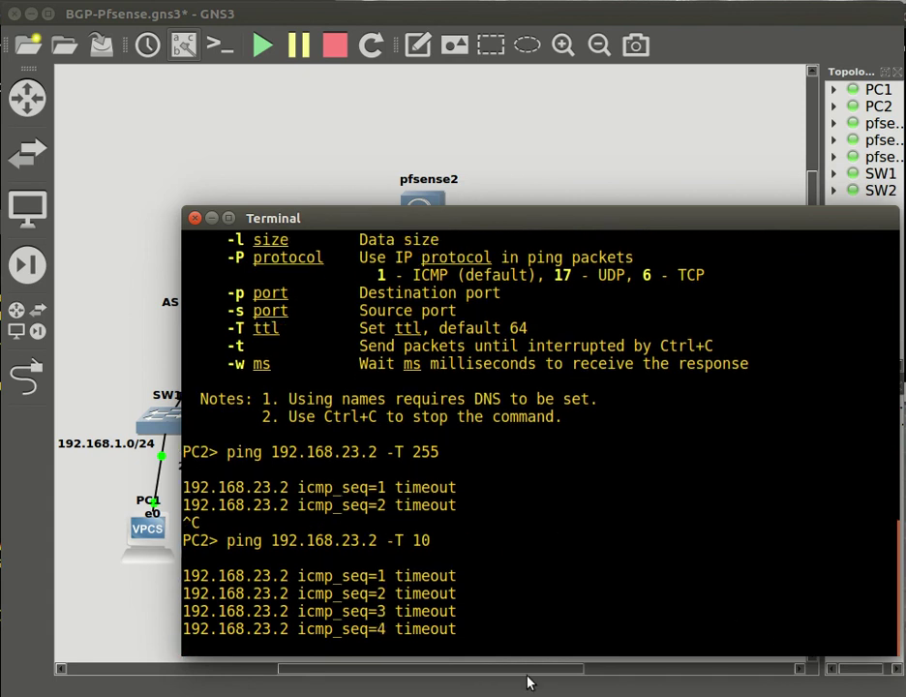
pyautogui.write('??????????????')
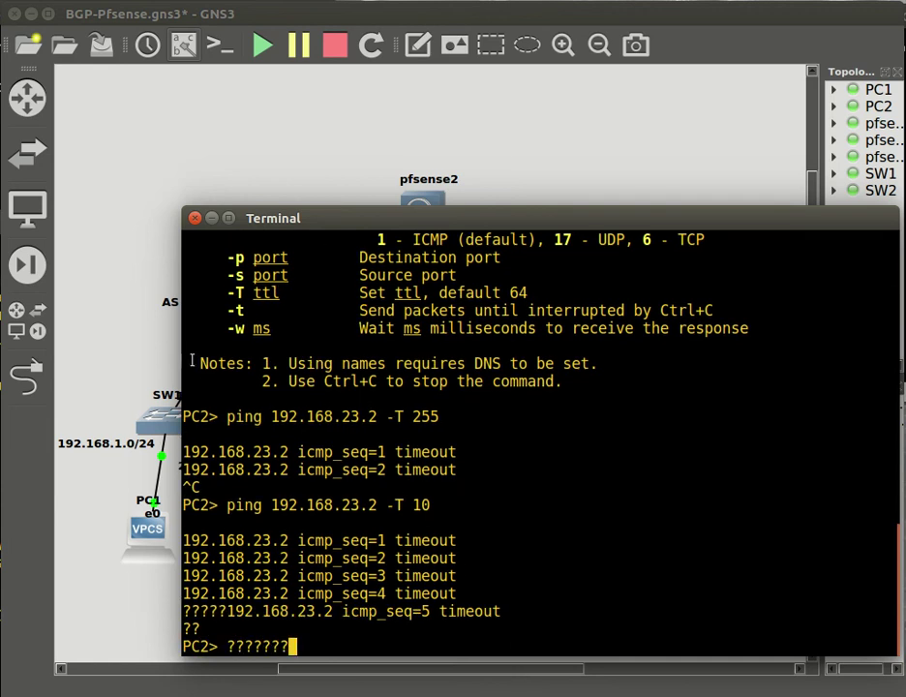
# Switch to pfSense1's web interface in Firefox and ping 192.168.3.1 from its diagnostics, using the automatically selected source address and 3 pings.
pyautogui.click(121, 334)
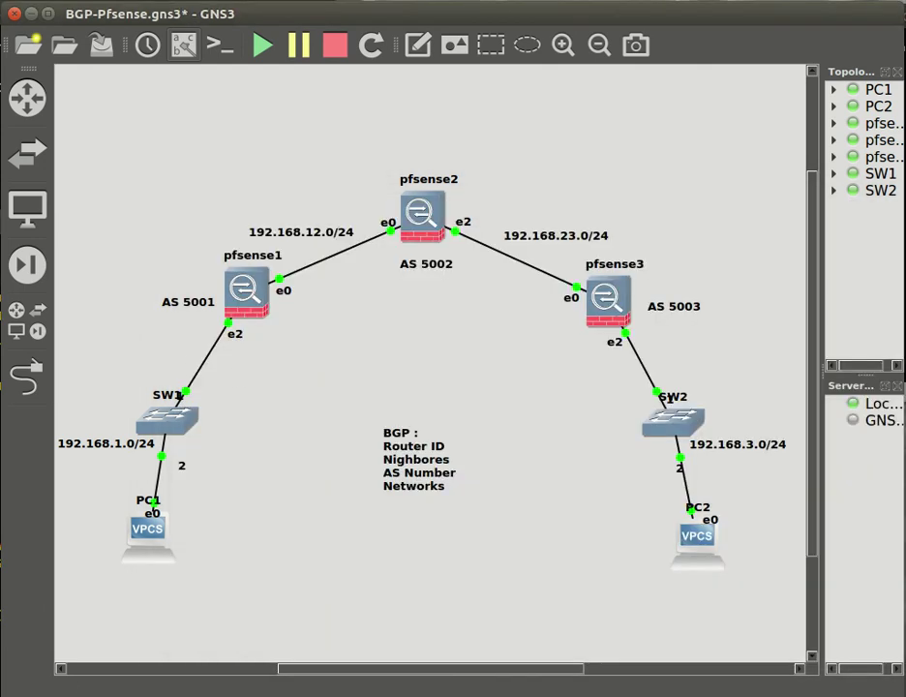
pyautogui.hotkey('alt', 'Tab')
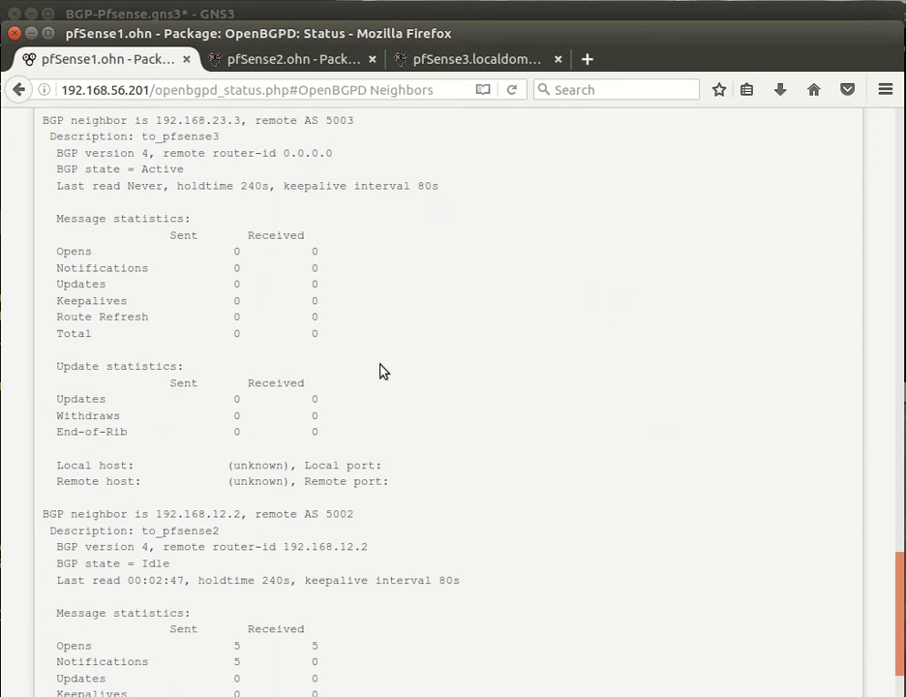
pyautogui.scroll(15, 381, 371)
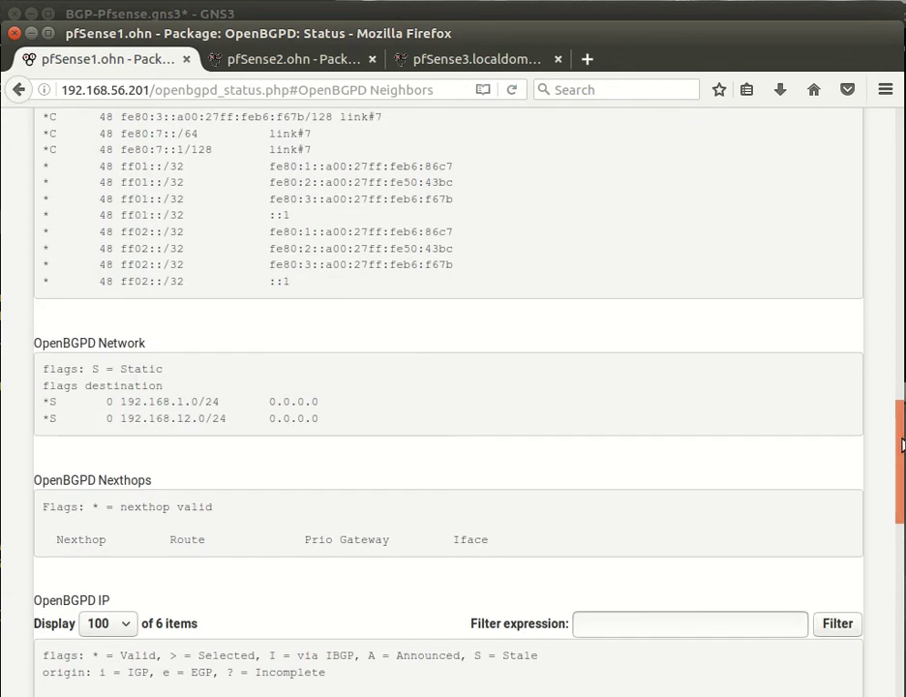
pyautogui.scroll(20, 900, 445)
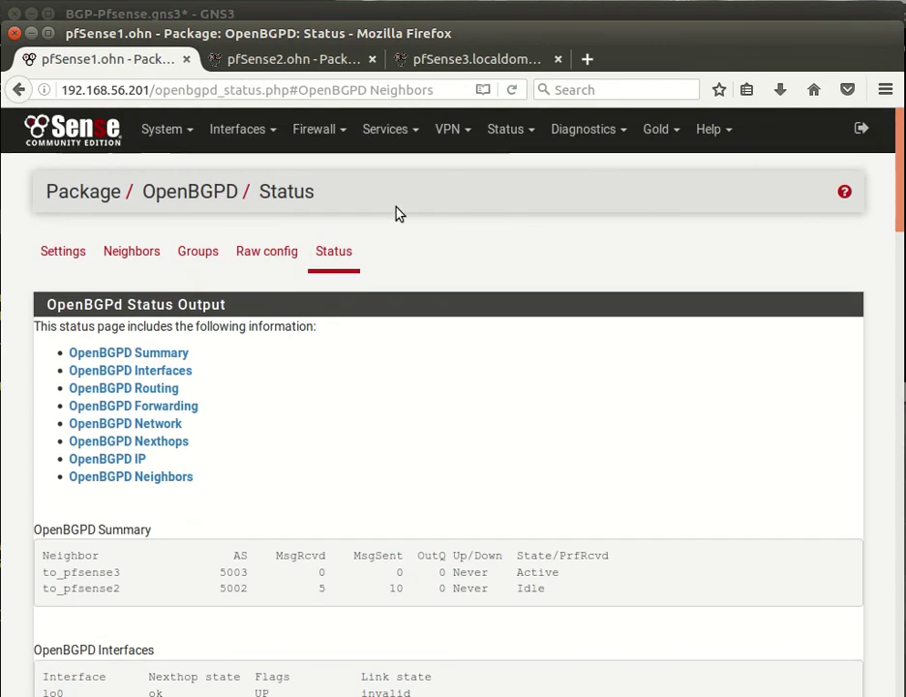
pyautogui.click(561, 141)
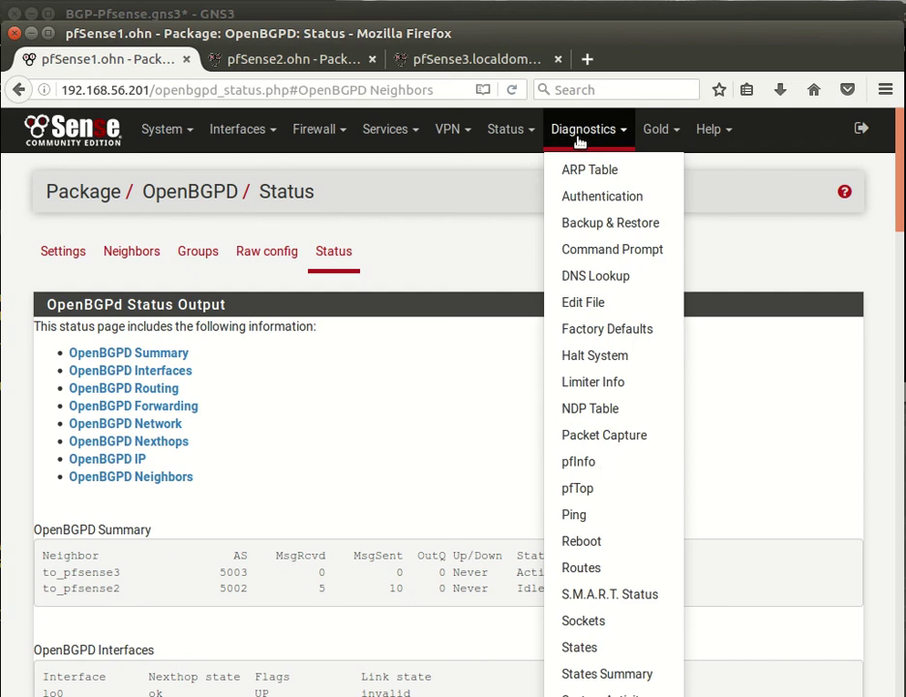
pyautogui.click(597, 517)
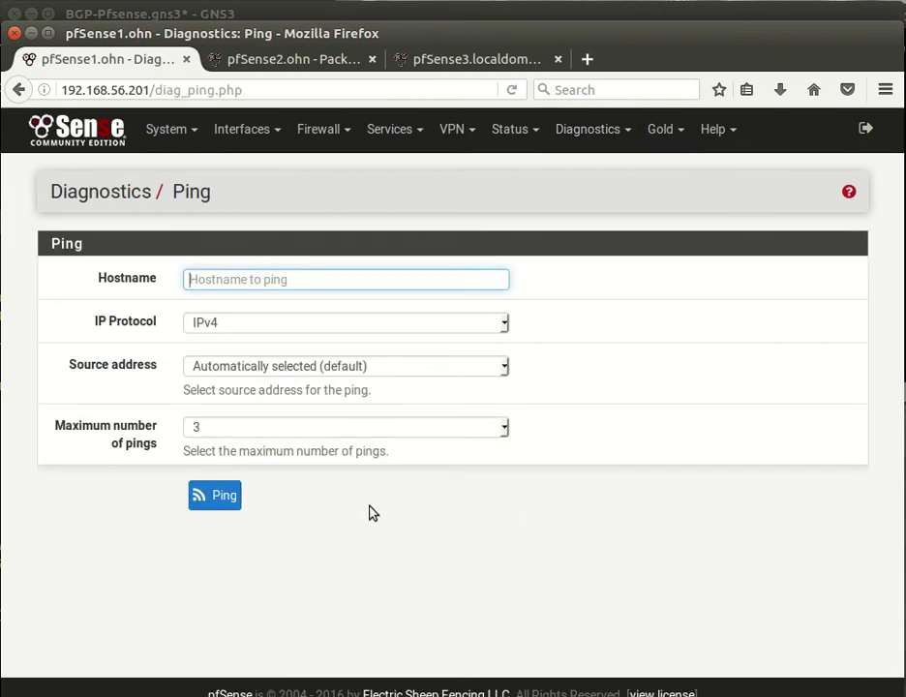
pyautogui.click(271, 281)
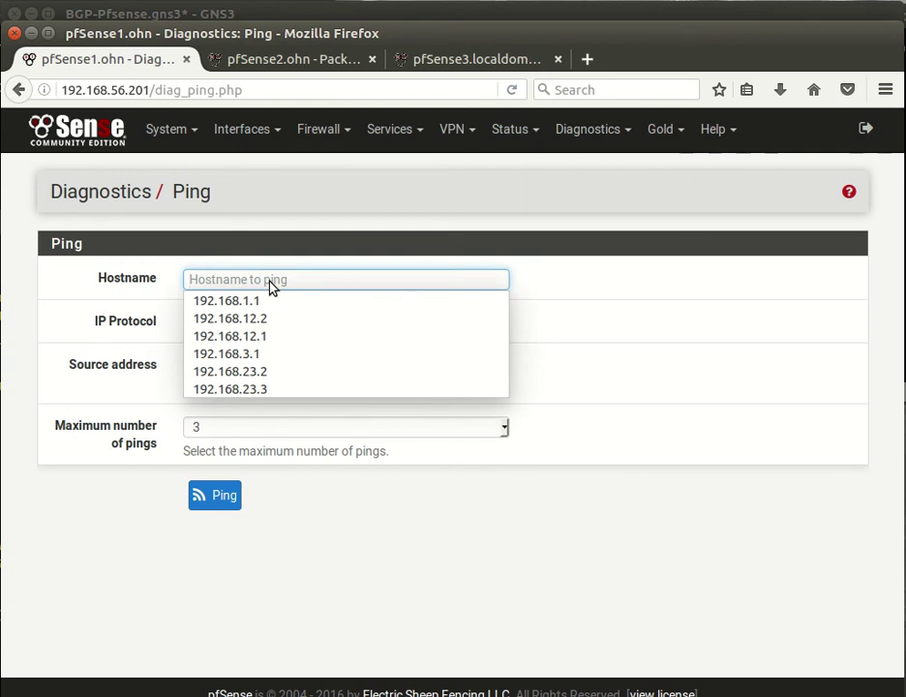
pyautogui.click(267, 356)
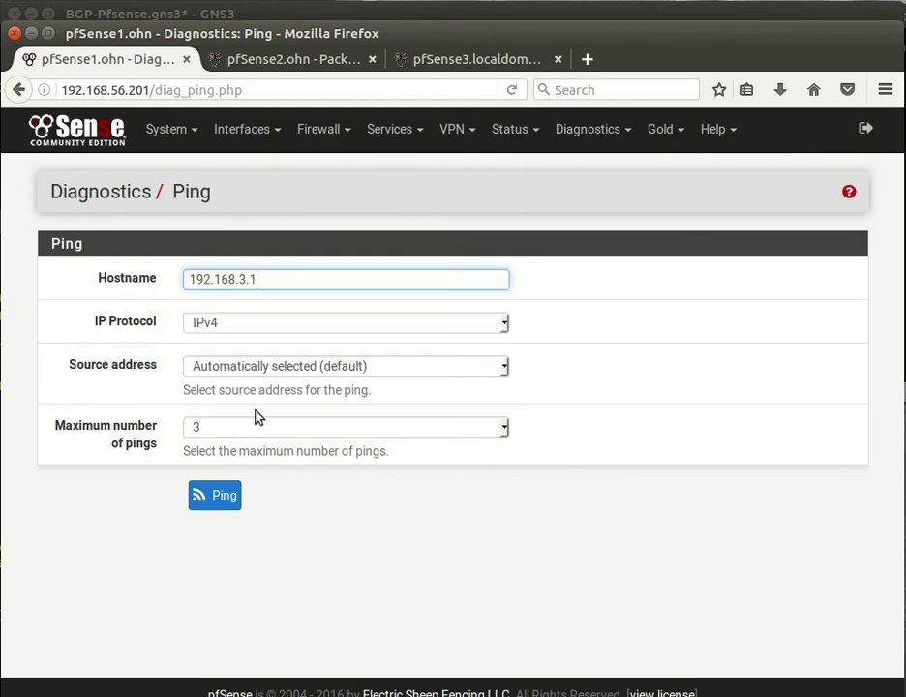
pyautogui.click(226, 497)
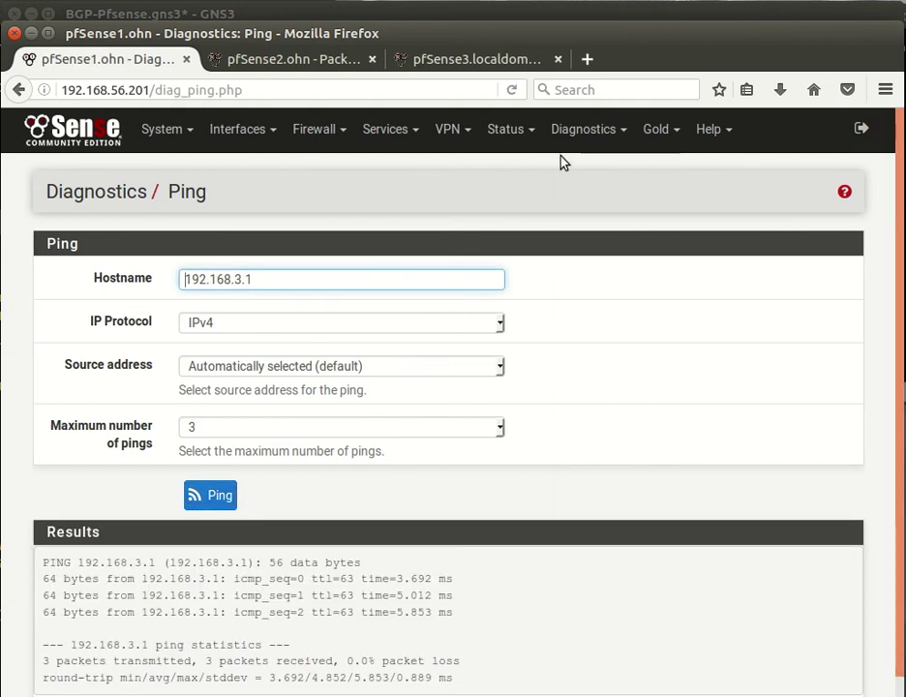
# Open pfSense1's routing table diagnostics and examine the IPv4 and IPv6 routes for entries to the remote networks.
pyautogui.click(573, 136)
pyautogui.click(597, 571)
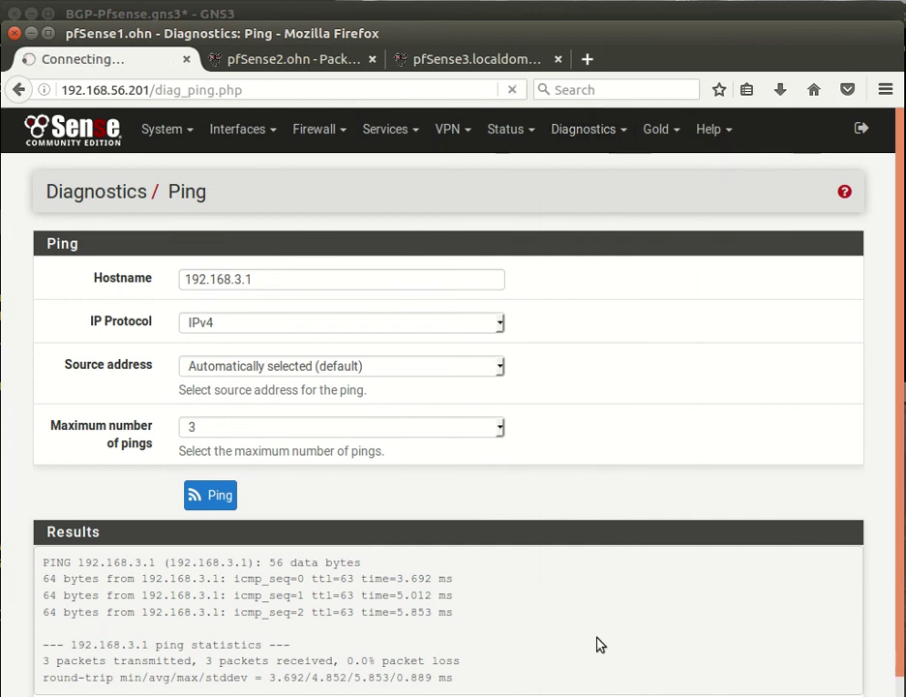
pyautogui.scroll(-8, 453, 429)
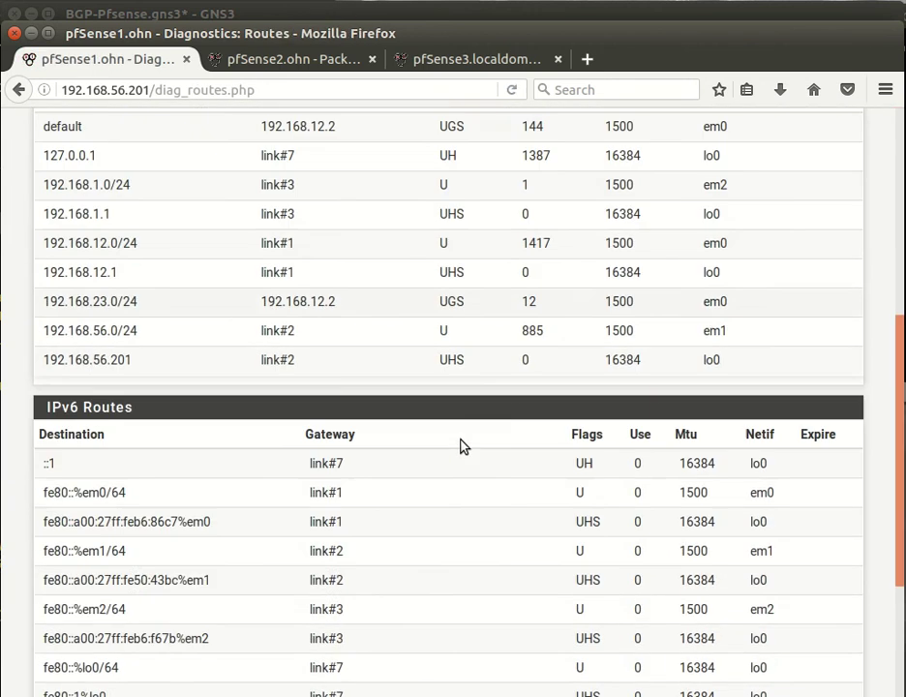
pyautogui.scroll(3, 461, 445)
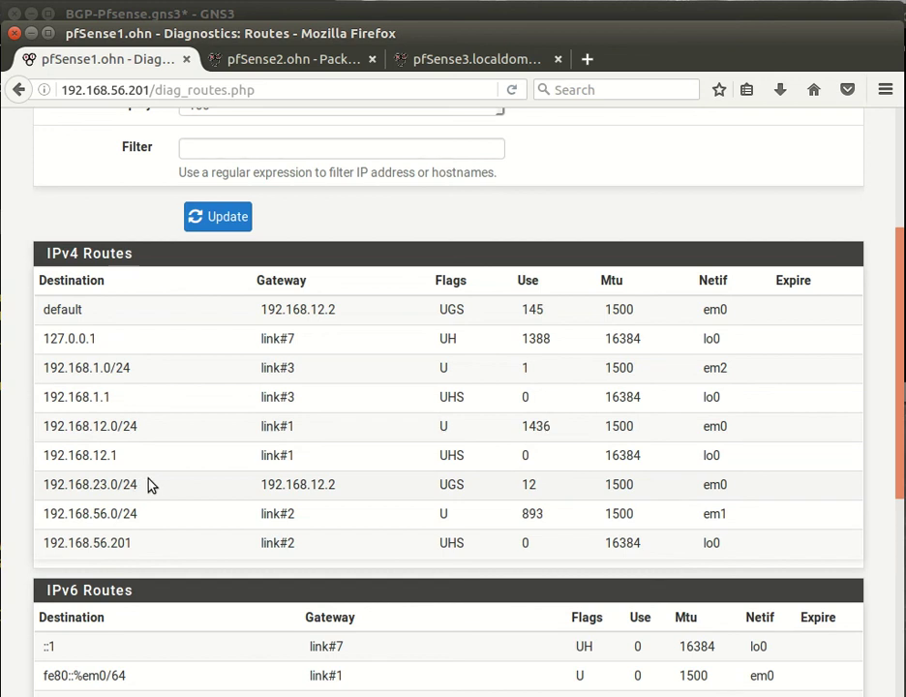
pyautogui.scroll(-8, 155, 486)
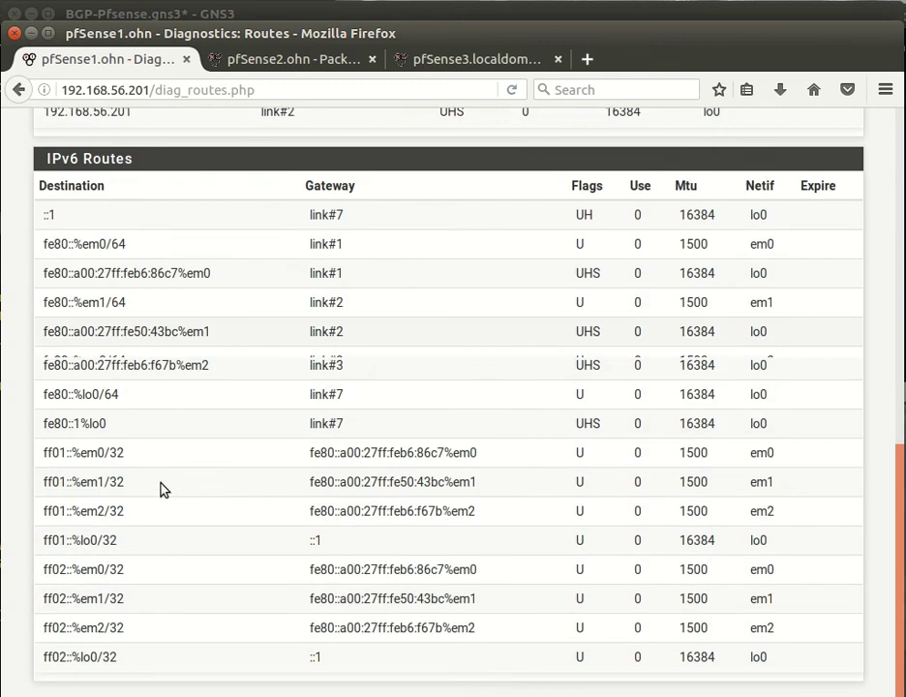
pyautogui.scroll(8, 165, 491)
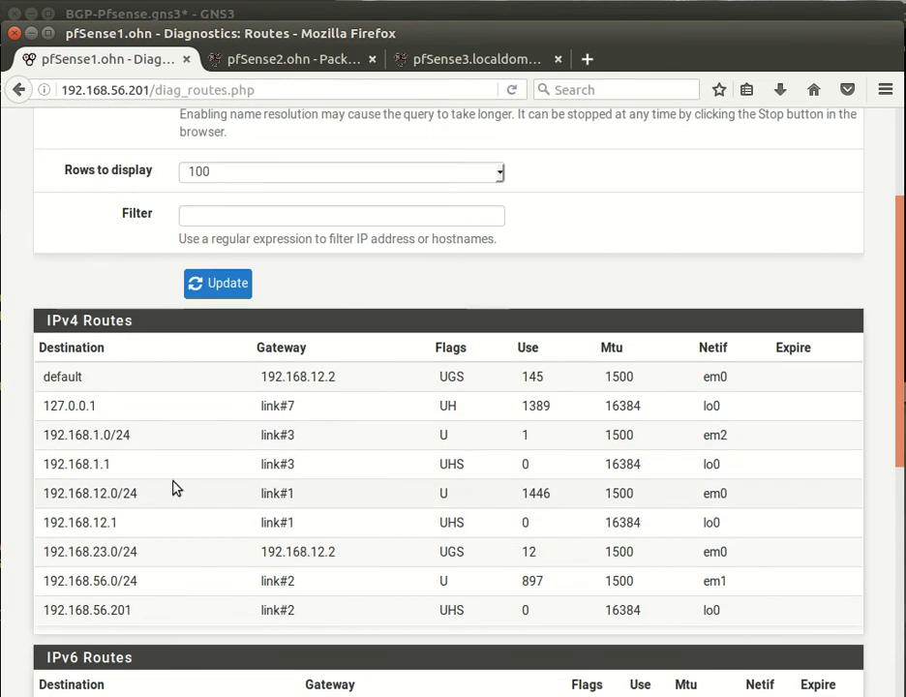
pyautogui.scroll(3, 177, 489)
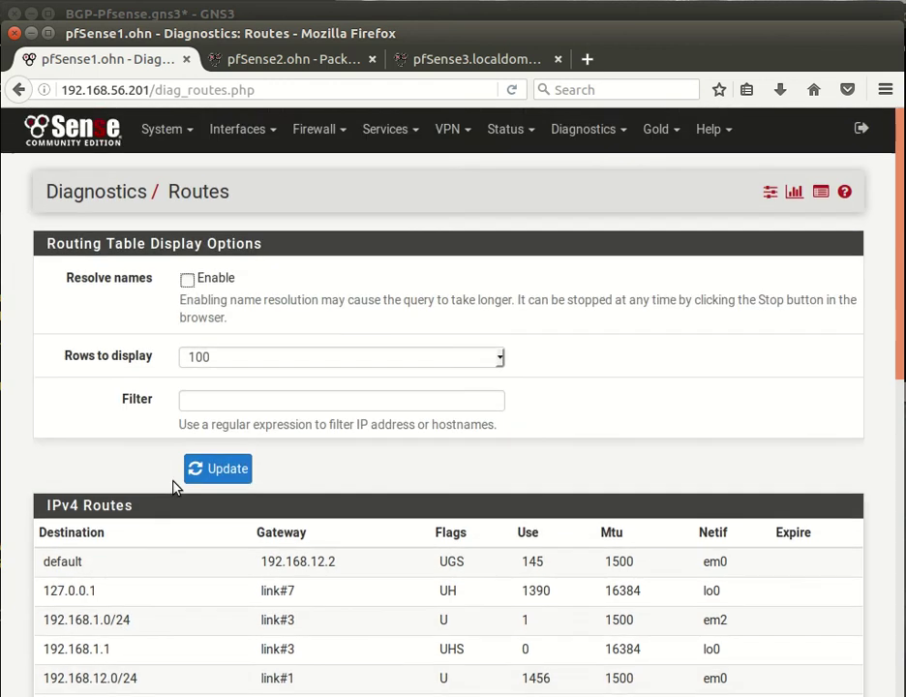
pyautogui.scroll(-3, 176, 488)
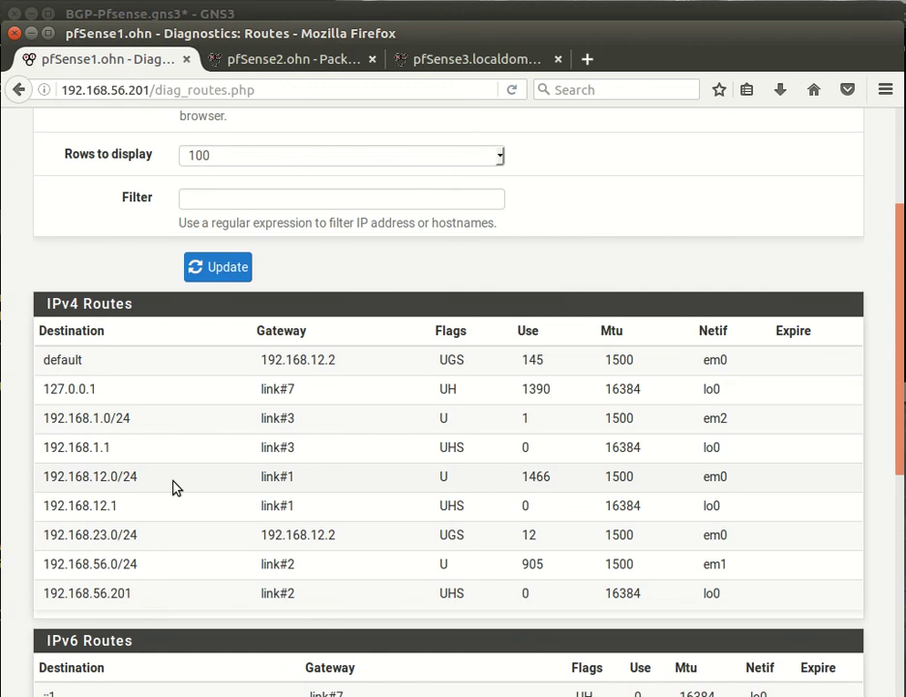
pyautogui.scroll(3, 176, 489)
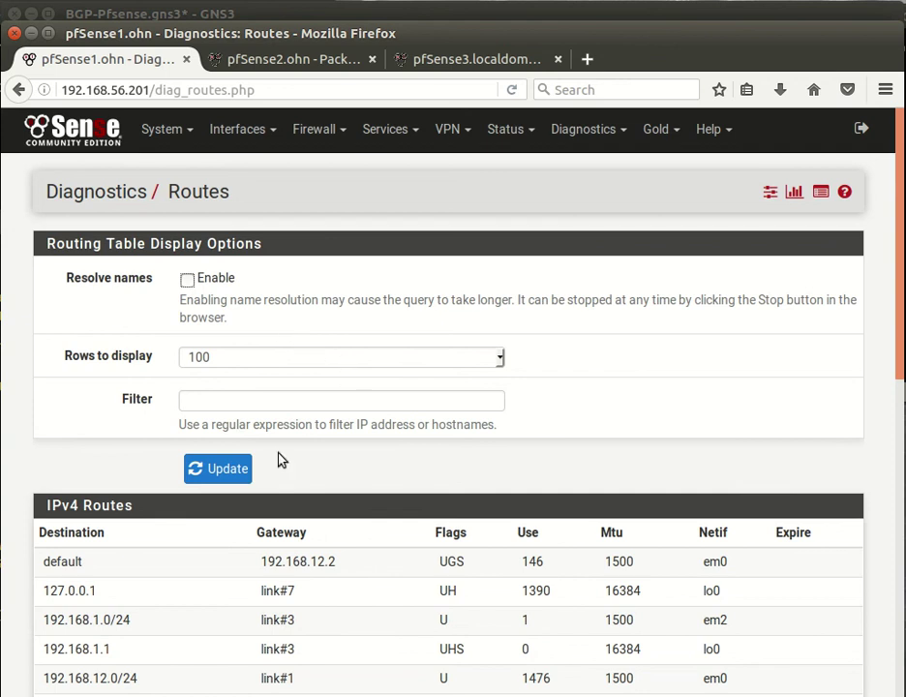
# Refresh pfSense1's routing table twice and check the IPv4 and IPv6 routes again.
pyautogui.click(223, 476)
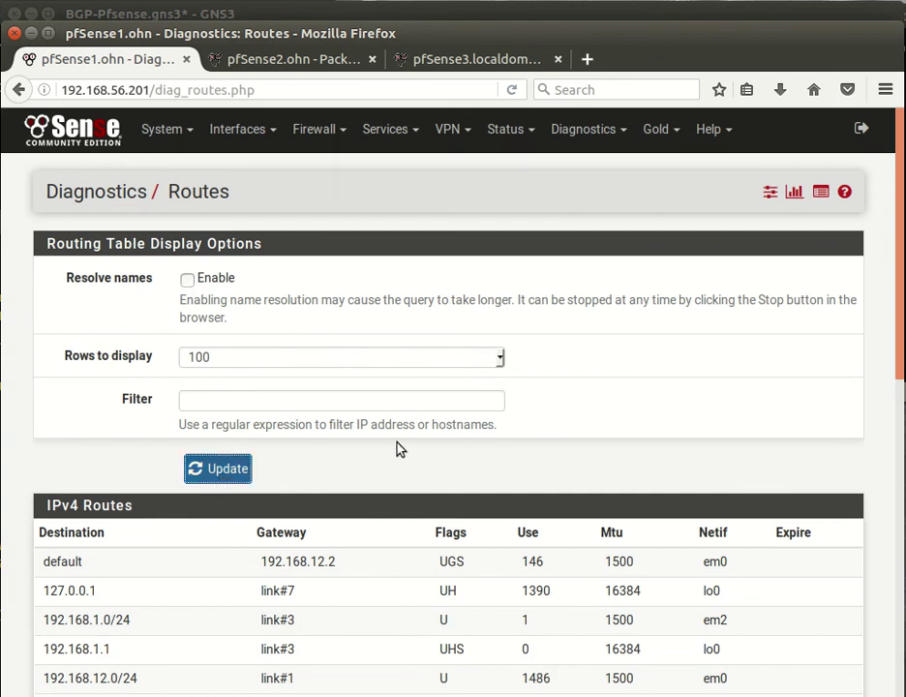
pyautogui.scroll(-3, 402, 449)
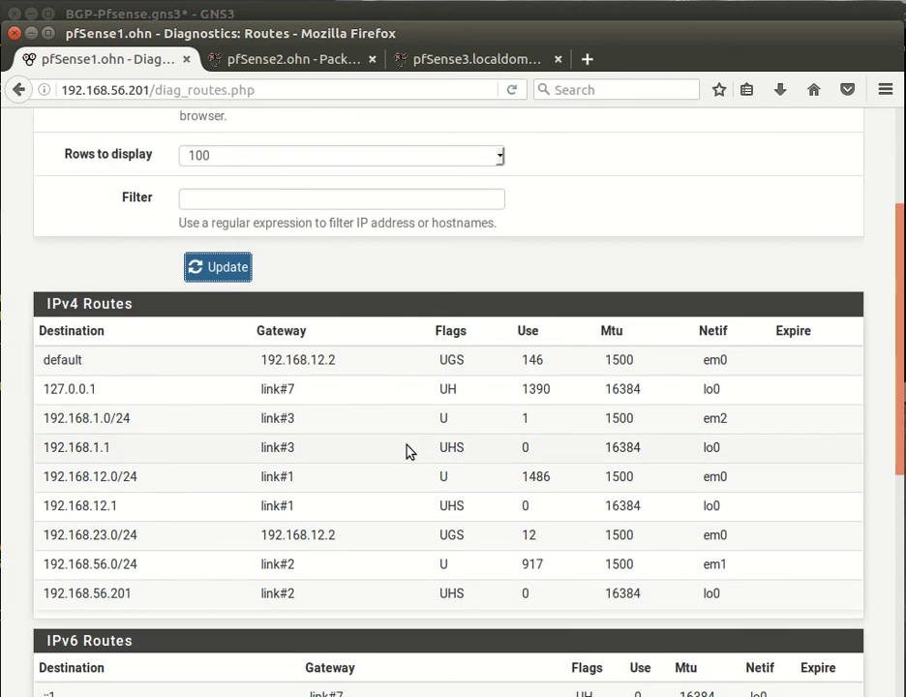
pyautogui.click(218, 273)
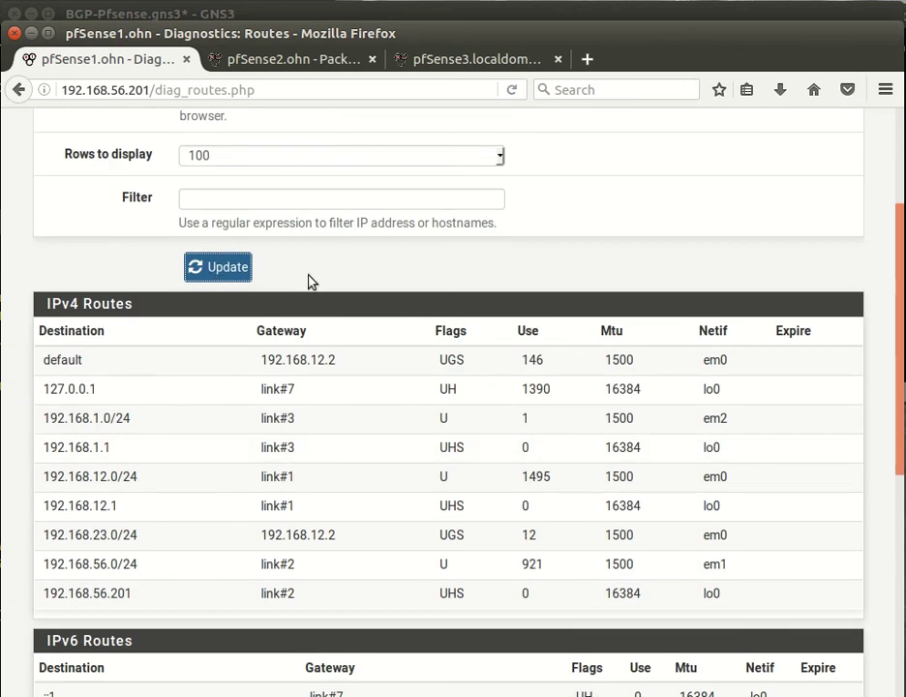
pyautogui.scroll(-5, 378, 325)
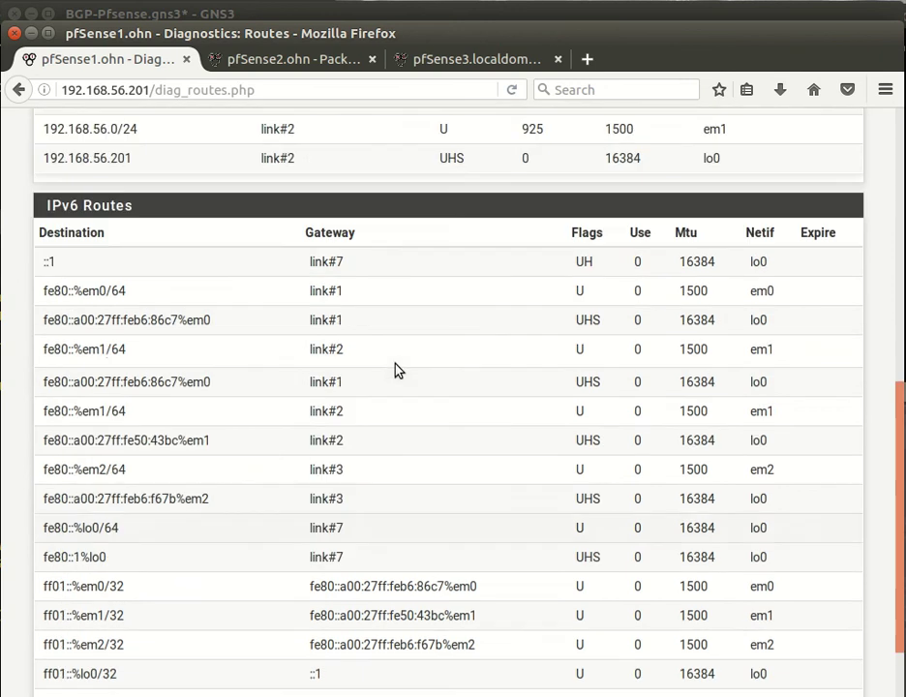
pyautogui.scroll(10, 397, 370)
pyautogui.click(588, 129)
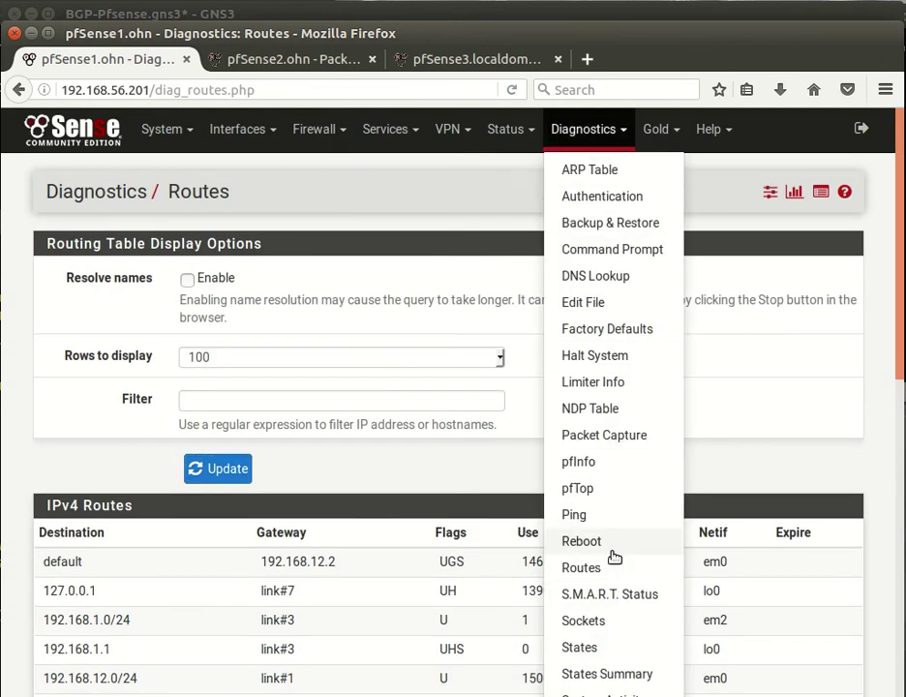
pyautogui.scroll(-3, 613, 556)
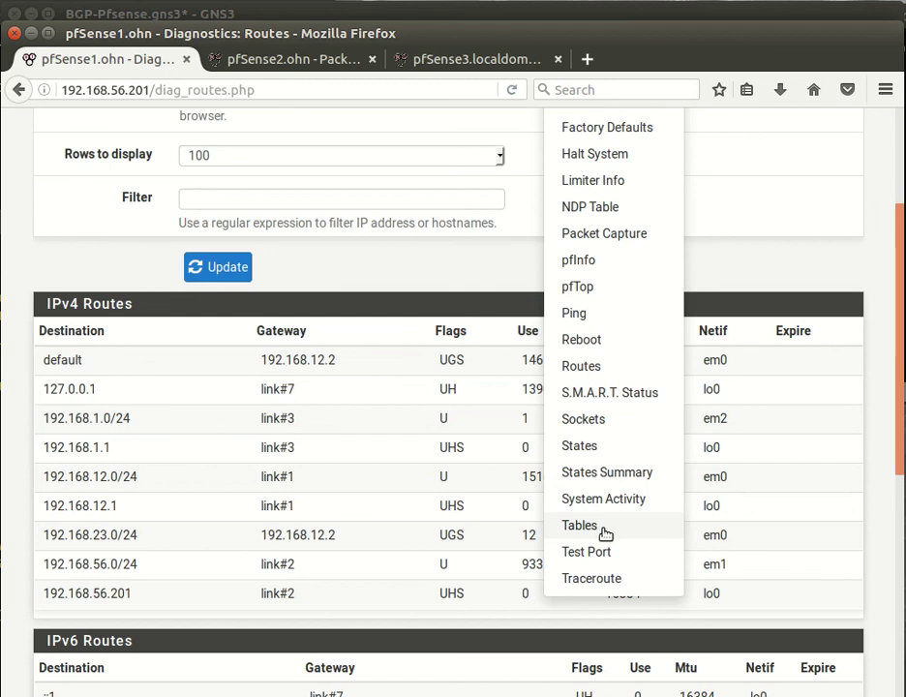
pyautogui.scroll(3, 605, 534)
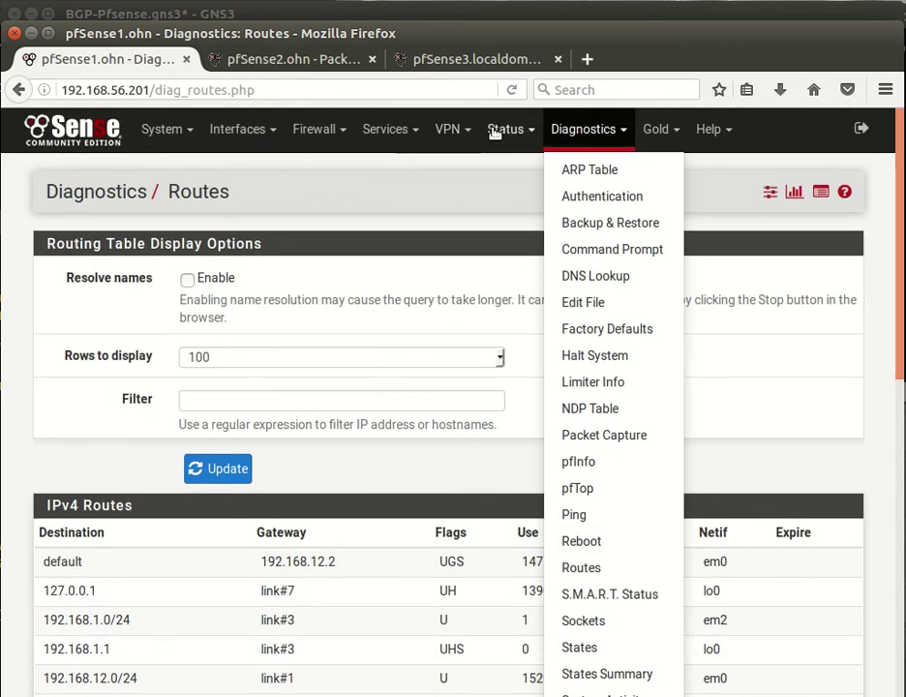
# Open the OpenBGPD settings on pfSense1 and review the router IP and announced networks.
pyautogui.click(394, 127)
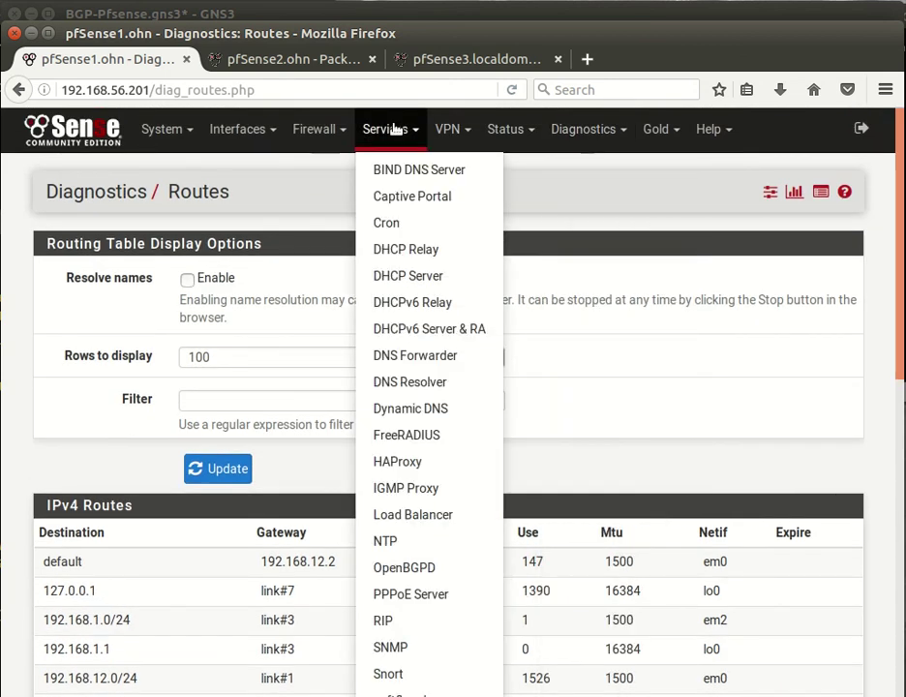
pyautogui.click(432, 581)
pyautogui.scroll(-3, 293, 482)
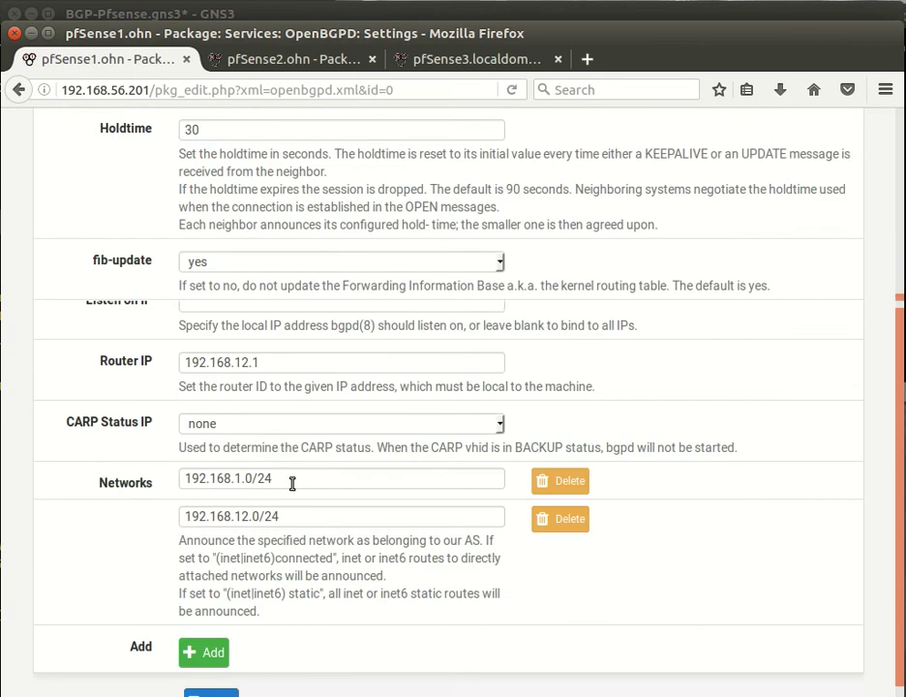
pyautogui.scroll(5, 293, 482)
# Examine pfSense1's OpenBGPD status output, from the routing, network and nexthop sections through the details of both BGP neighbors.
pyautogui.click(333, 253)
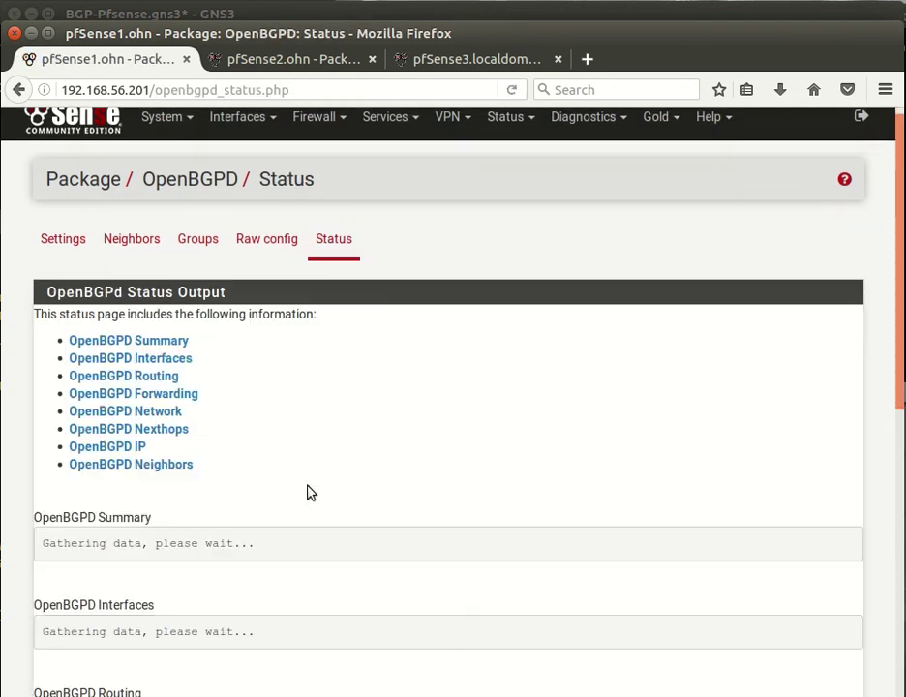
pyautogui.click(150, 413)
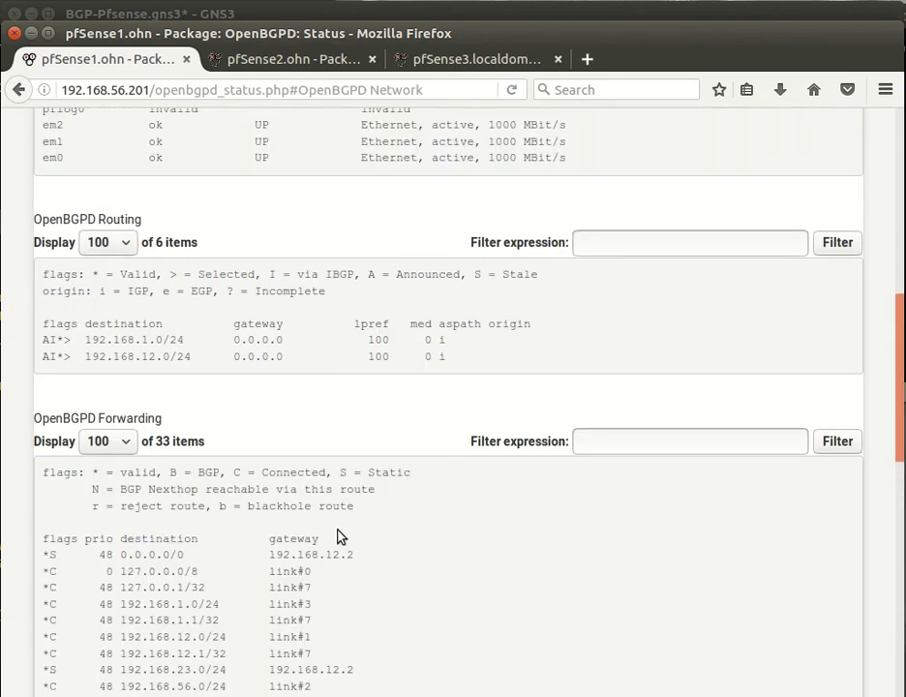
pyautogui.scroll(-10, 338, 537)
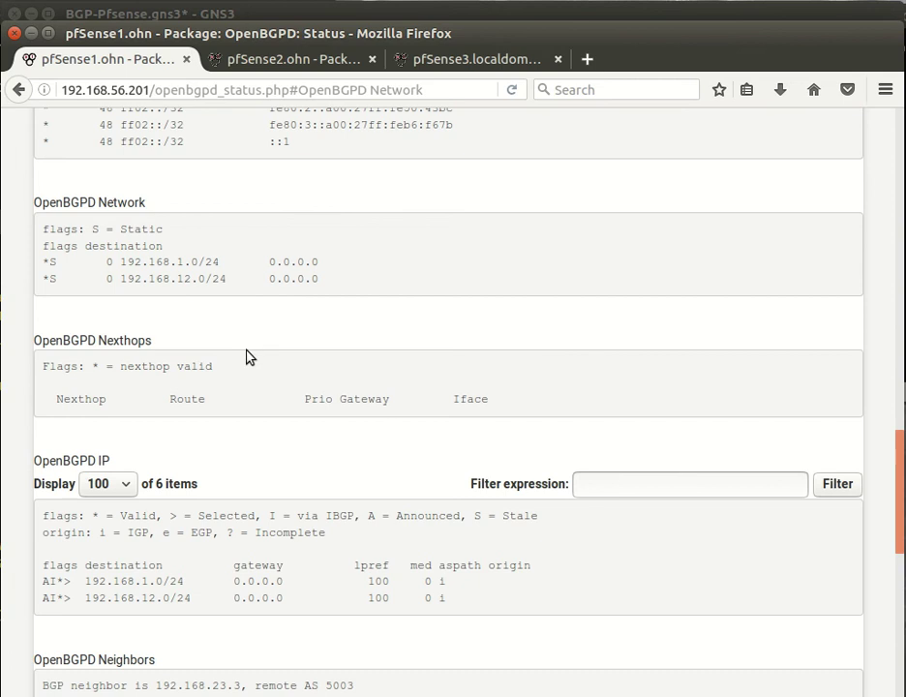
pyautogui.scroll(-3, 261, 377)
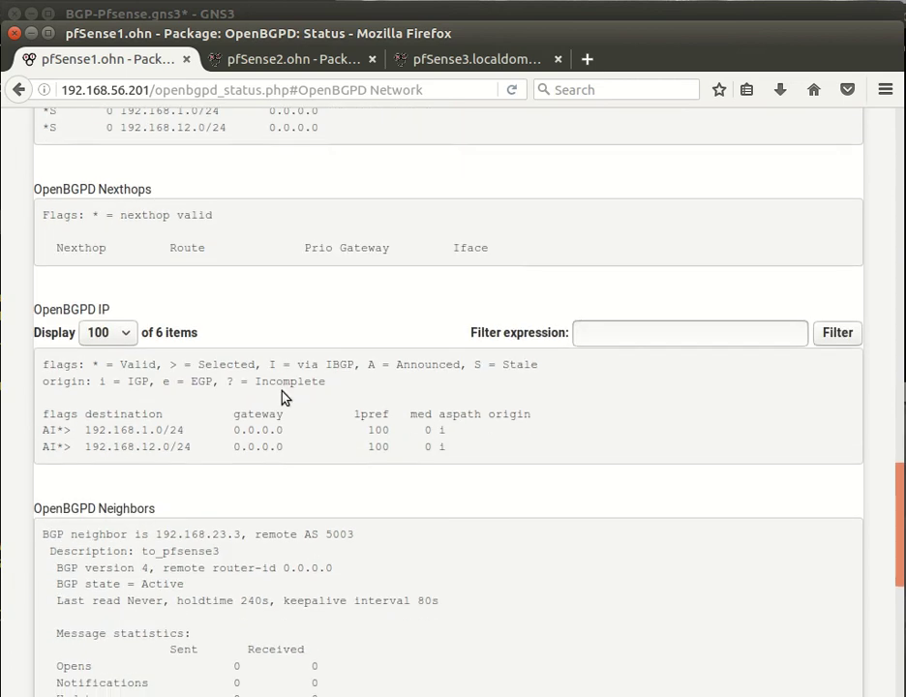
pyautogui.scroll(-4, 292, 450)
pyautogui.scroll(-4, 308, 469)
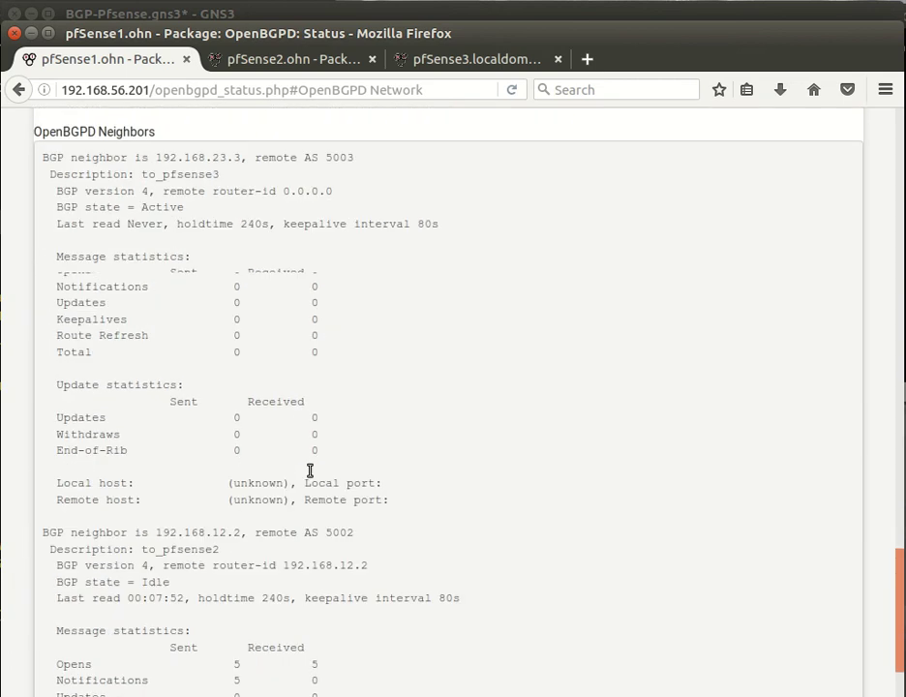
pyautogui.scroll(-4, 309, 474)
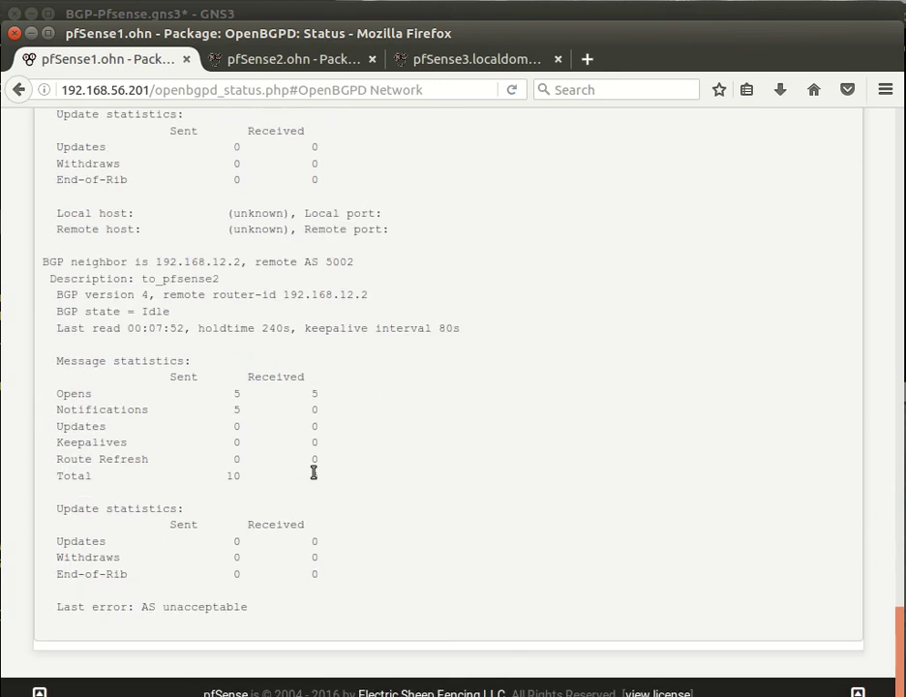
pyautogui.scroll(4, 314, 475)
pyautogui.scroll(2, 315, 474)
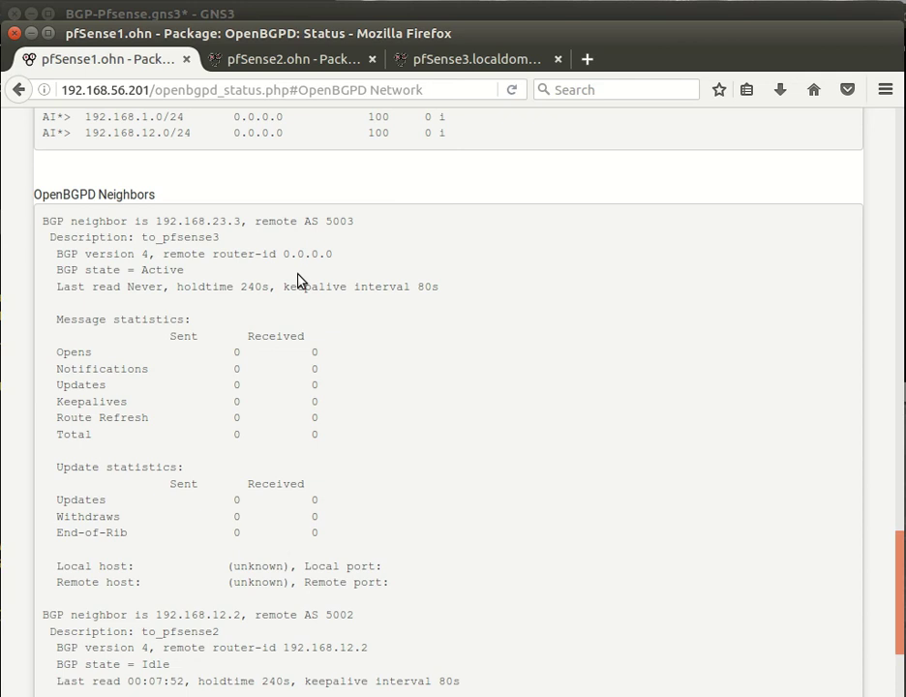
# Switch to pfSense3 and review its OpenBGPD status summary and the list of configured BGP neighbors.
pyautogui.click(487, 64)
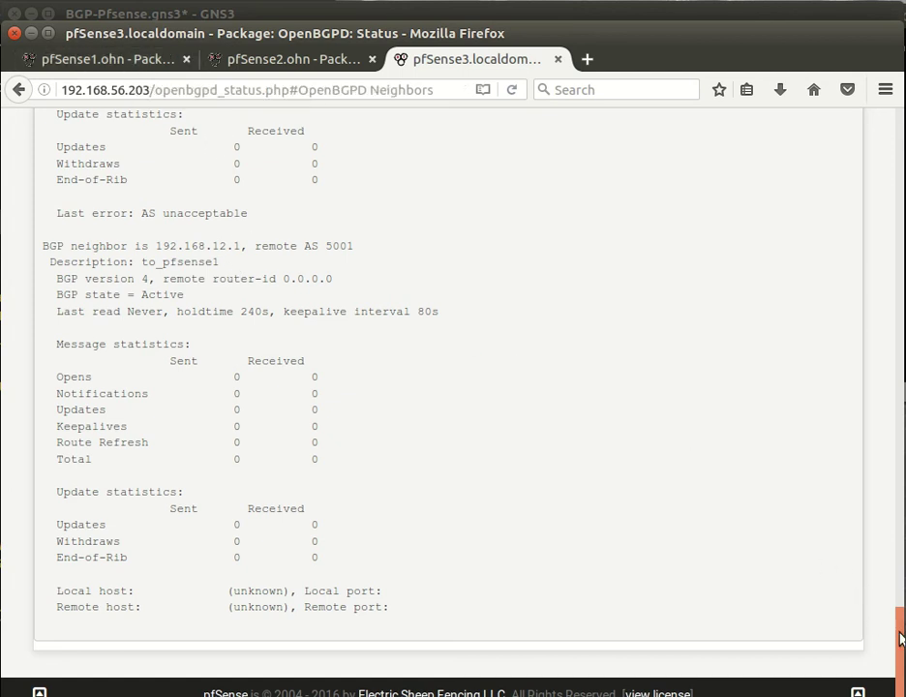
pyautogui.moveTo(898, 642); pyautogui.dragTo(667, 178)
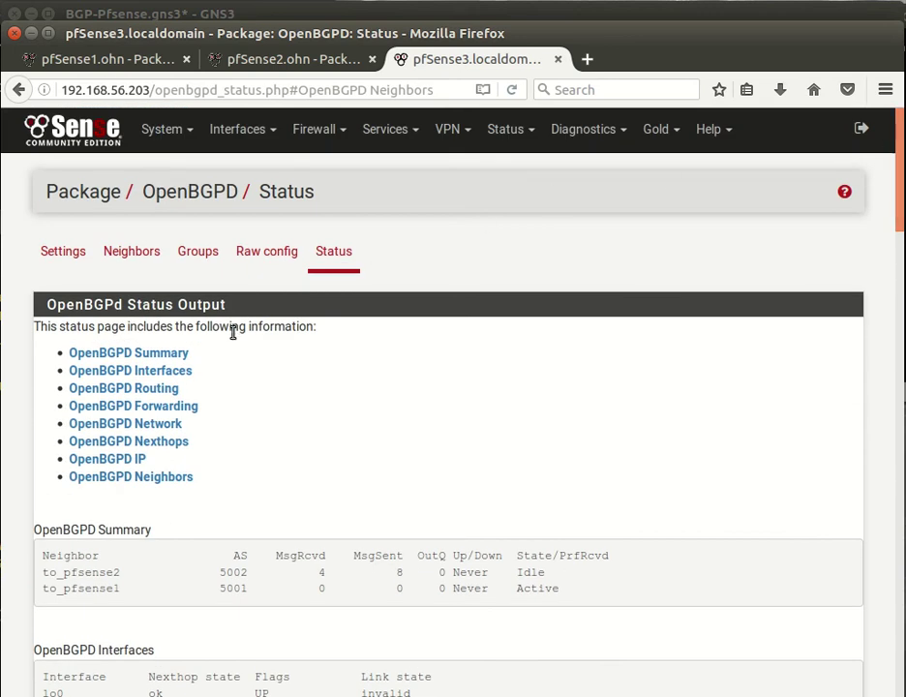
pyautogui.click(582, 128)
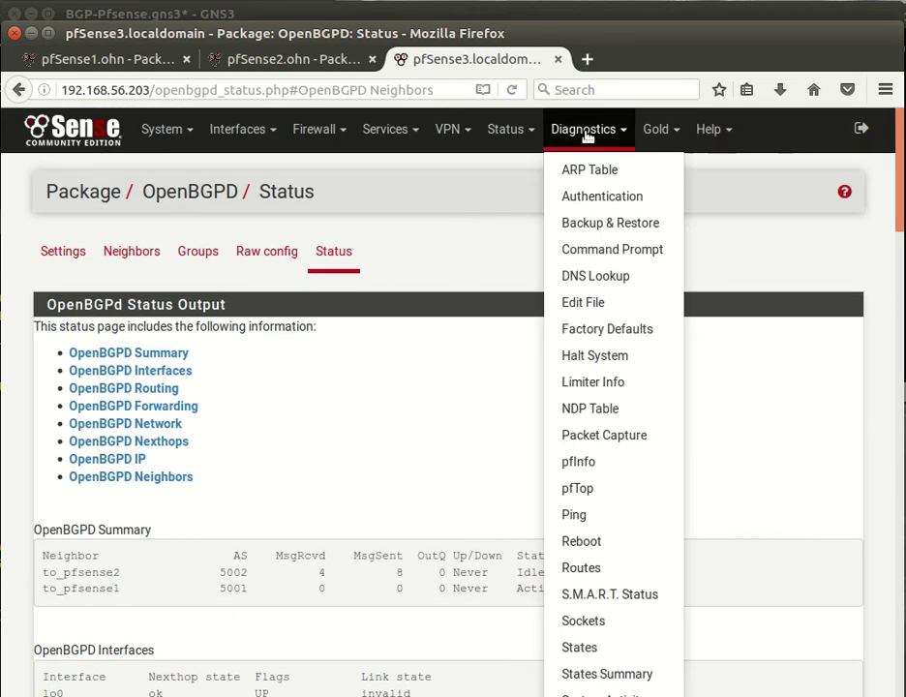
pyautogui.click(106, 257)
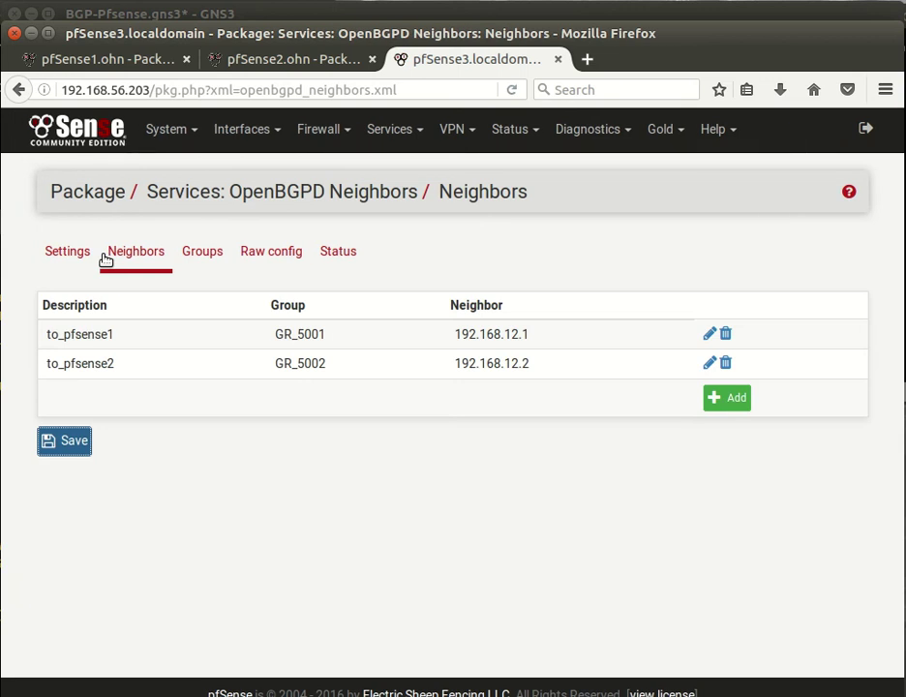
# Review pfSense3's OpenBGPD AS number, router IP and announced networks, and check its remote AS groups.
pyautogui.click(76, 255)
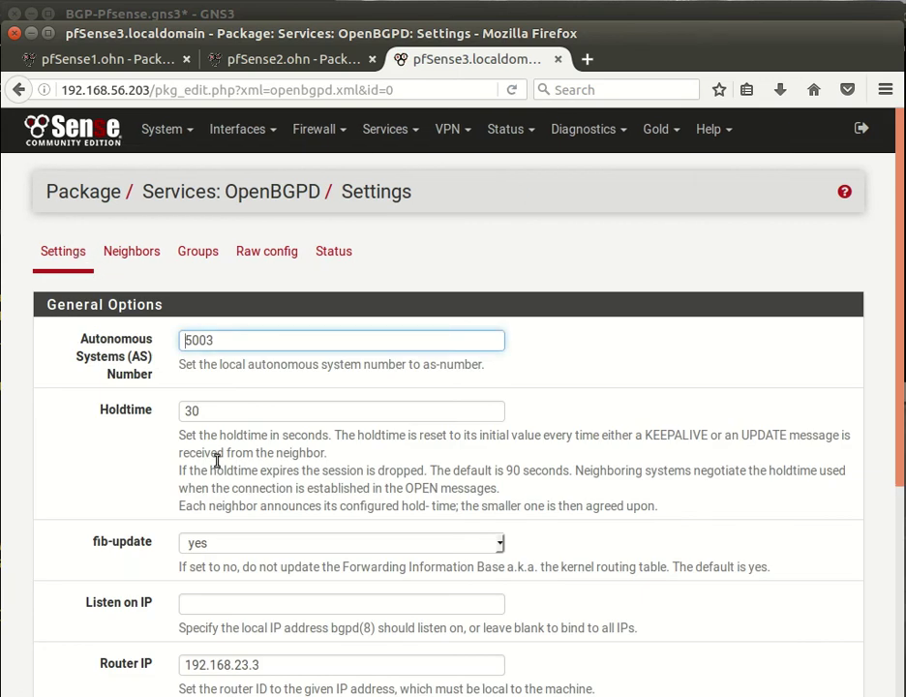
pyautogui.scroll(-2, 216, 461)
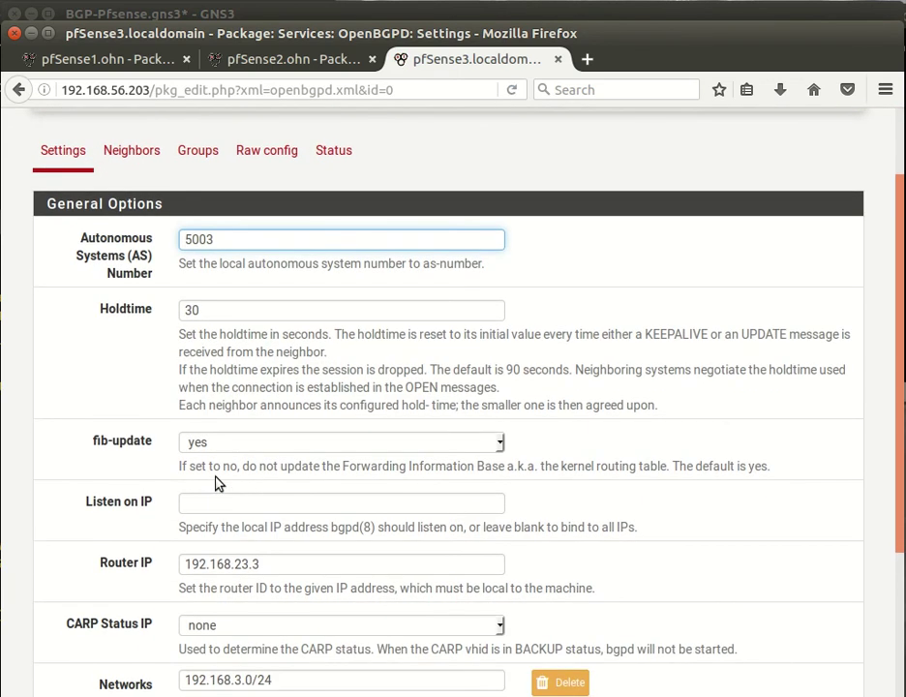
pyautogui.scroll(-5, 219, 482)
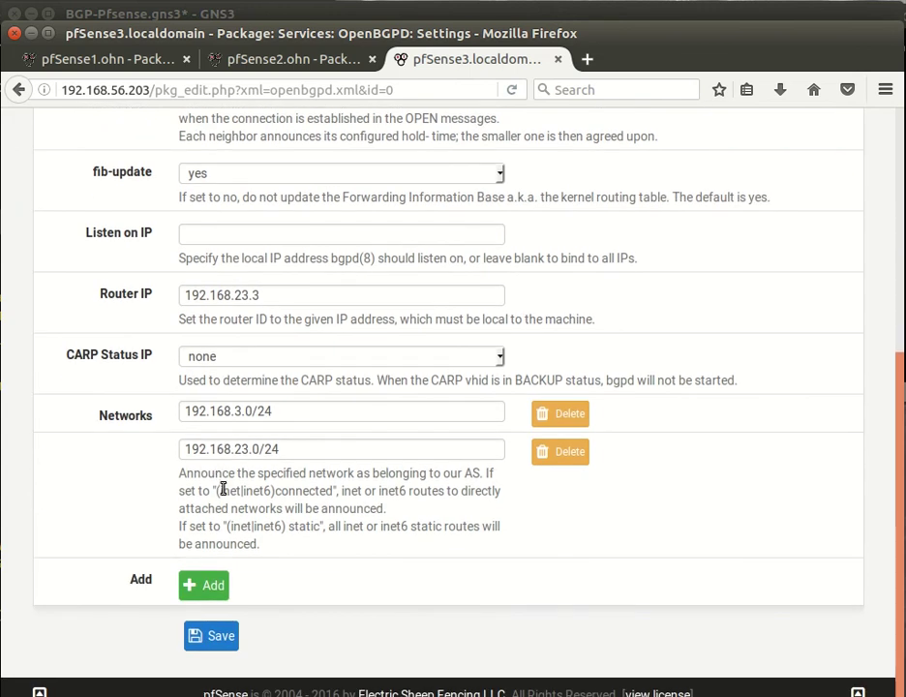
pyautogui.scroll(7, 222, 488)
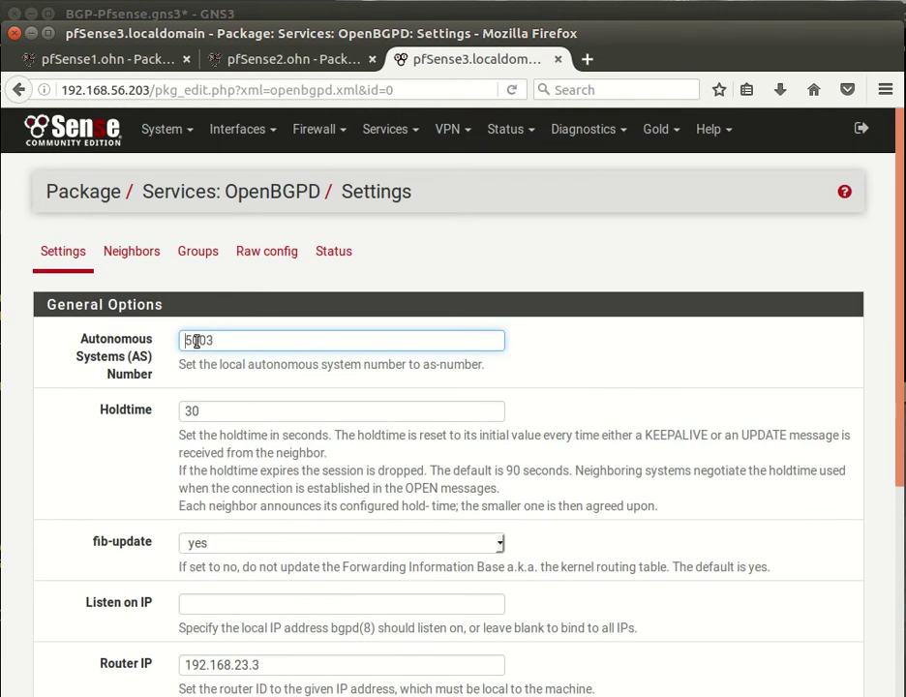
pyautogui.click(133, 265)
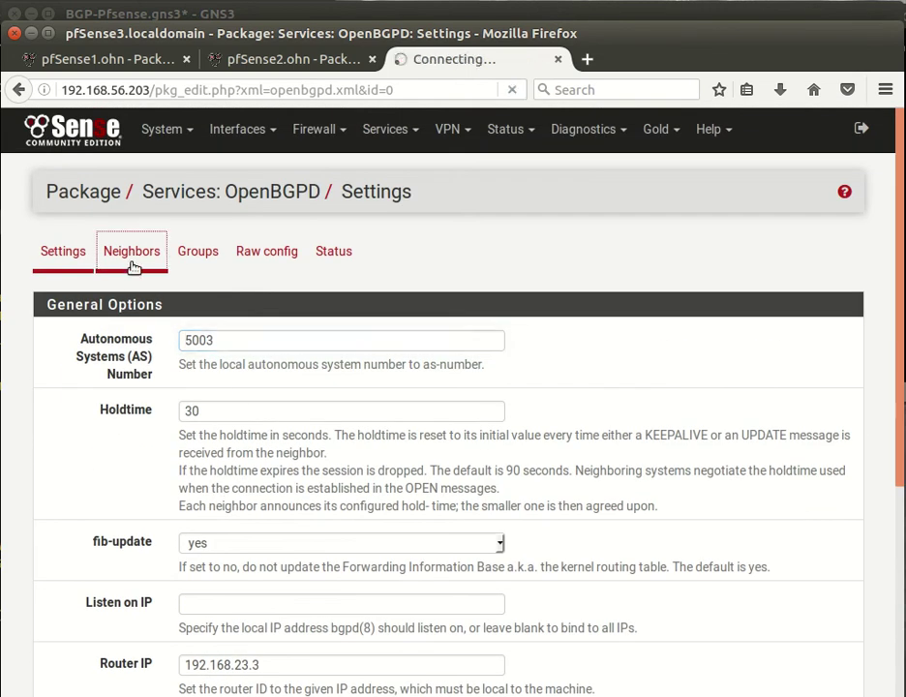
pyautogui.click(203, 254)
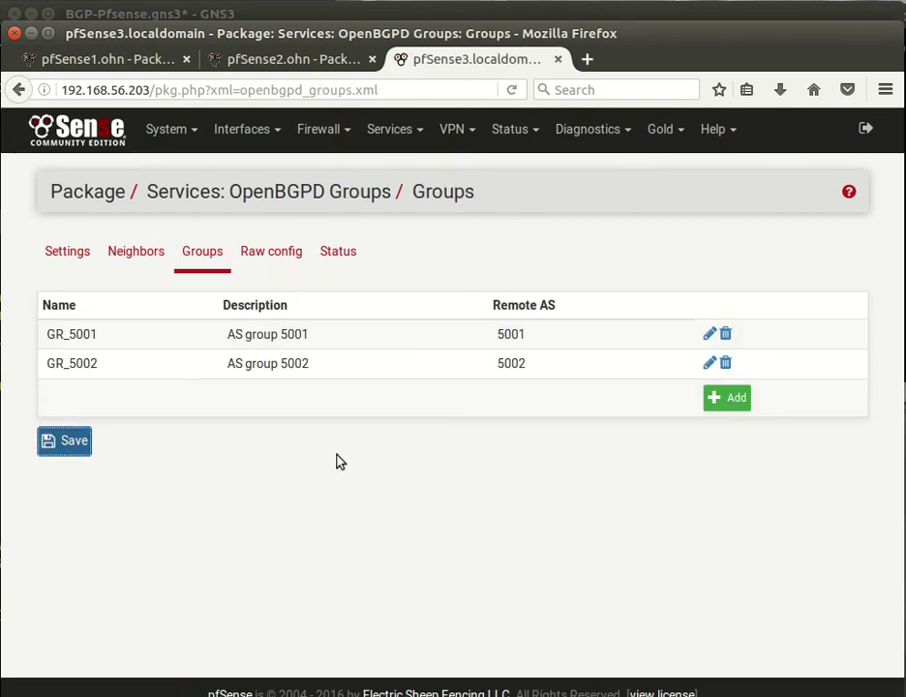
# Compare pfSense1's OpenBGPD status summary and general settings with the general settings on pfSense3.
pyautogui.click(116, 59)
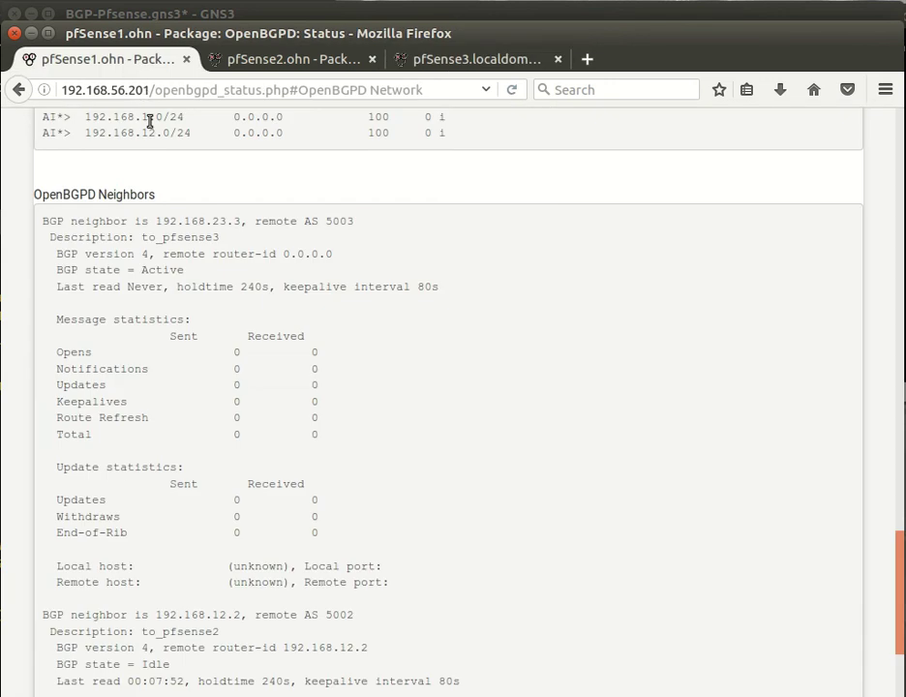
pyautogui.scroll(20, 389, 335)
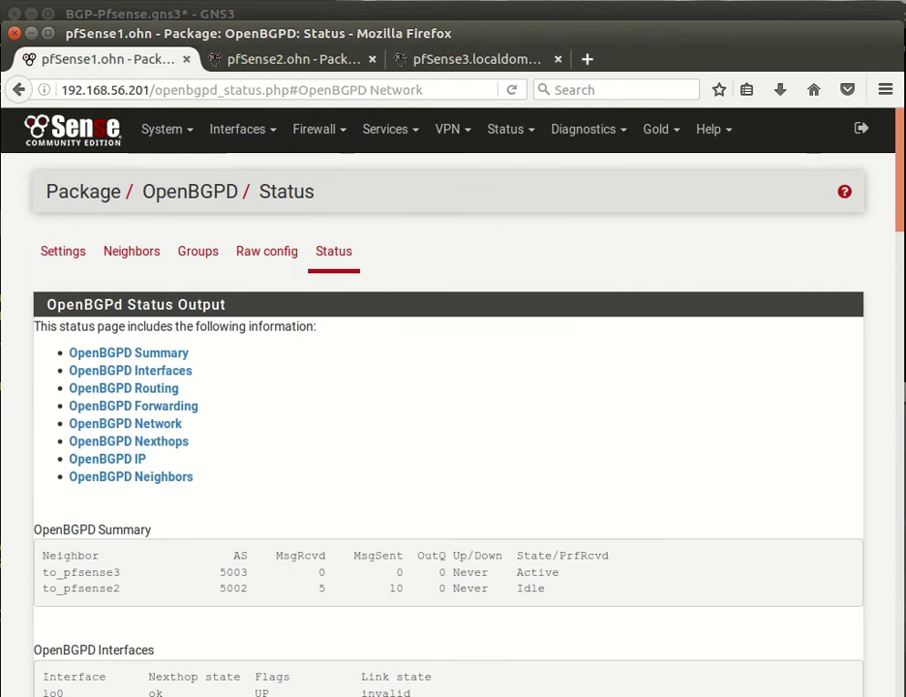
pyautogui.click(83, 257)
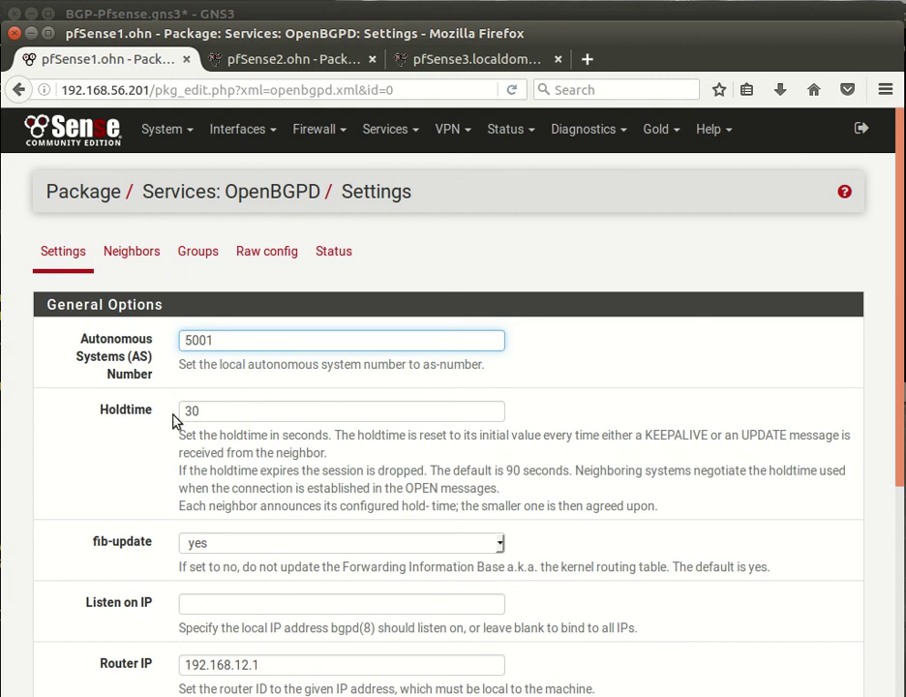
pyautogui.scroll(-5, 174, 423)
pyautogui.scroll(6, 176, 426)
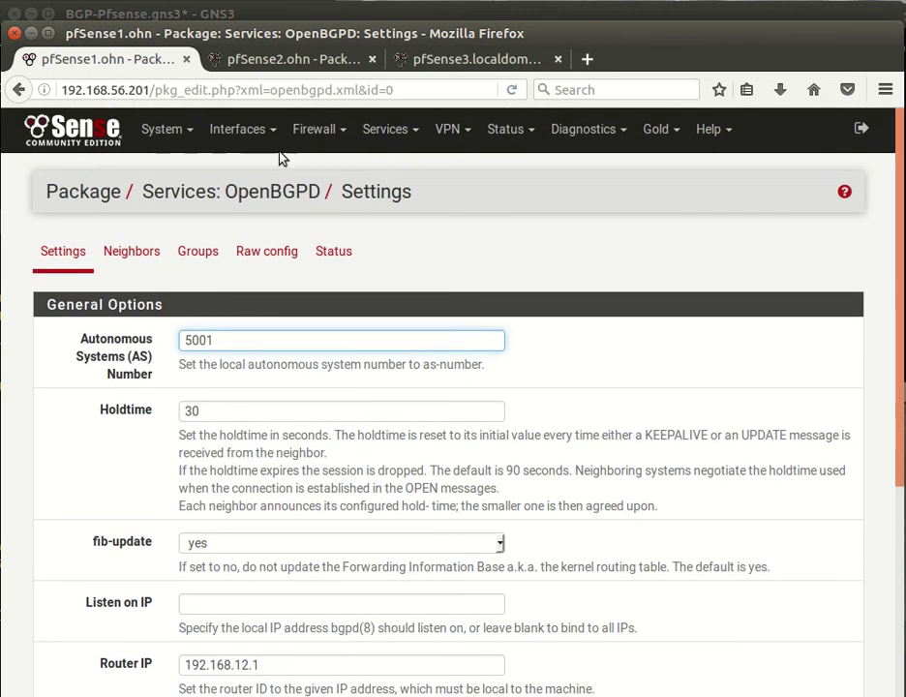
pyautogui.click(475, 58)
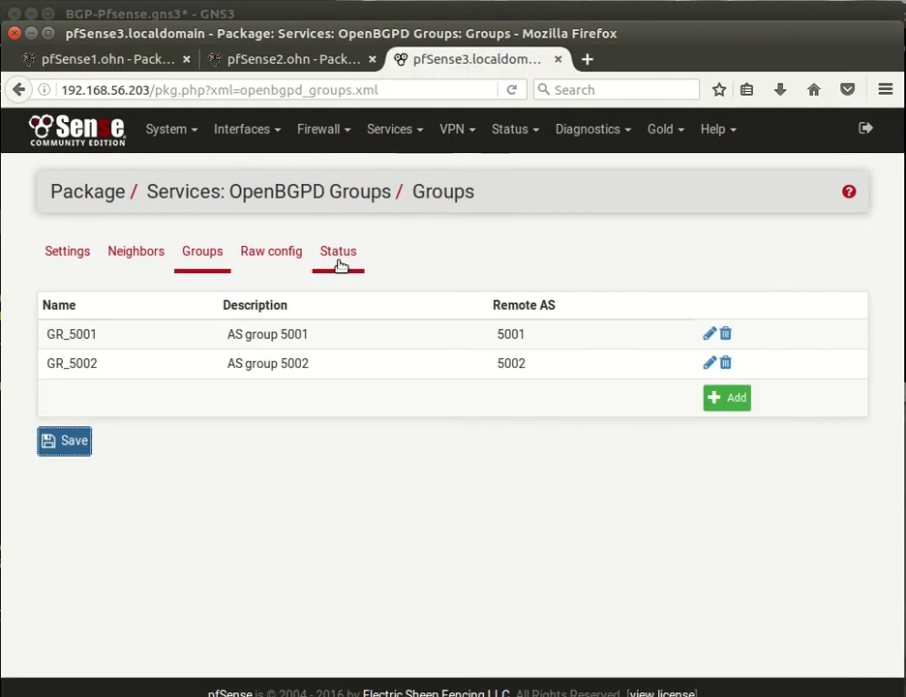
pyautogui.click(85, 251)
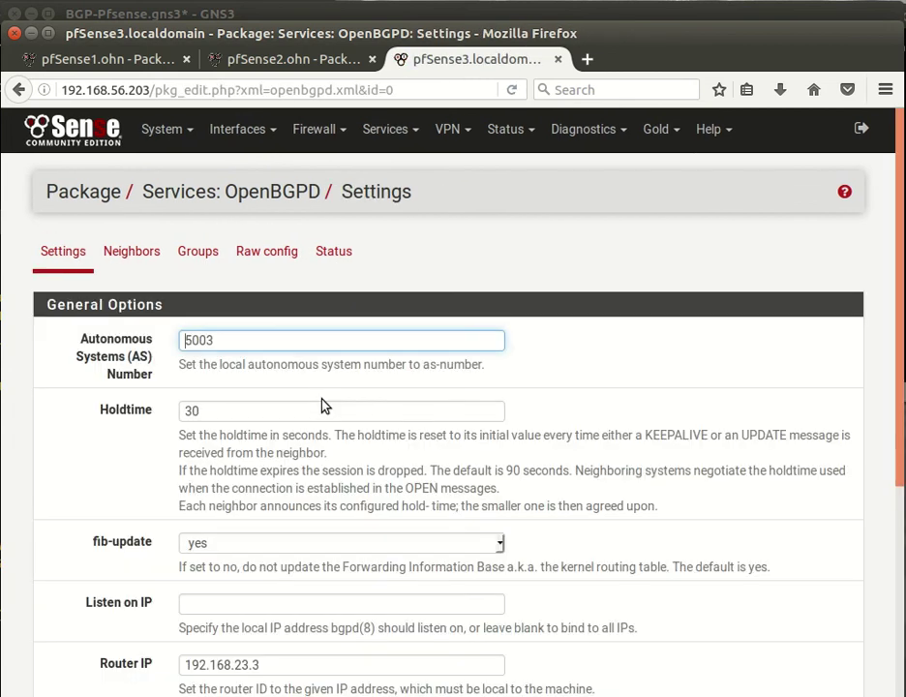
# Glance at pfSense2's neighbor status, and check the OpenBGPD groups and neighbors configured on pfSense1.
pyautogui.click(277, 60)
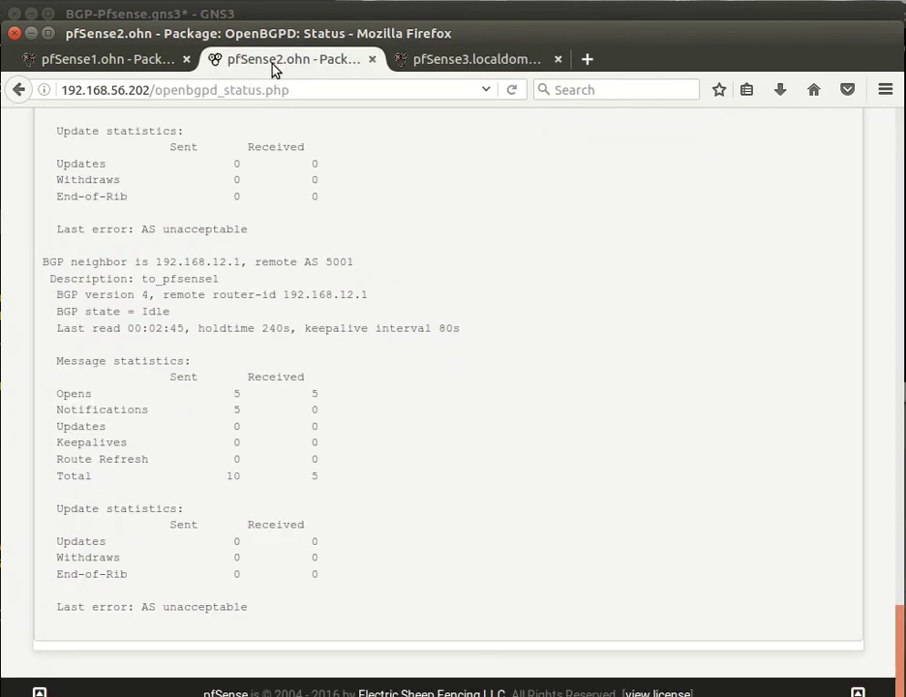
pyautogui.click(88, 64)
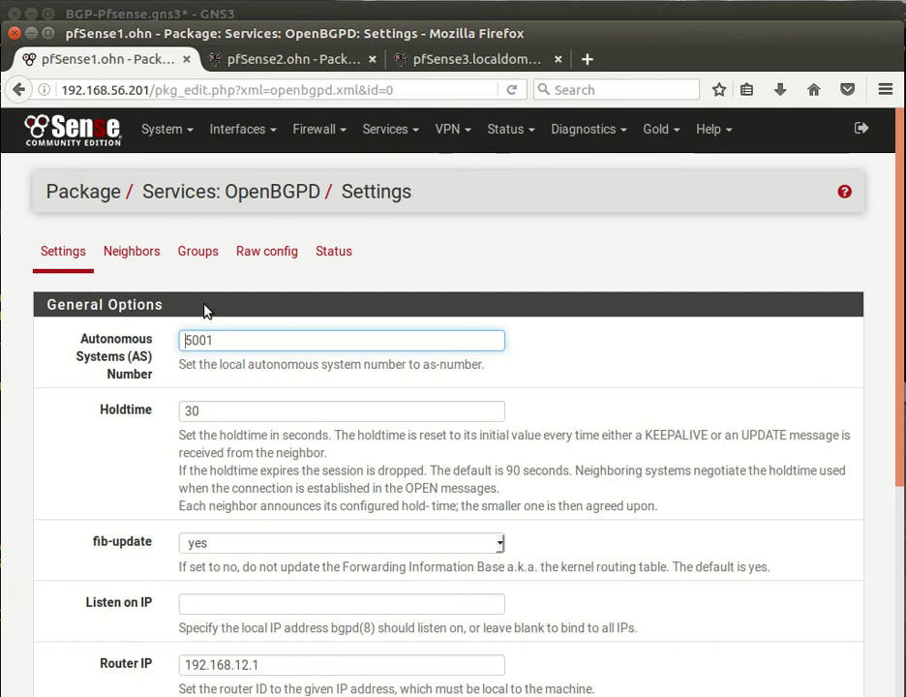
pyautogui.click(199, 251)
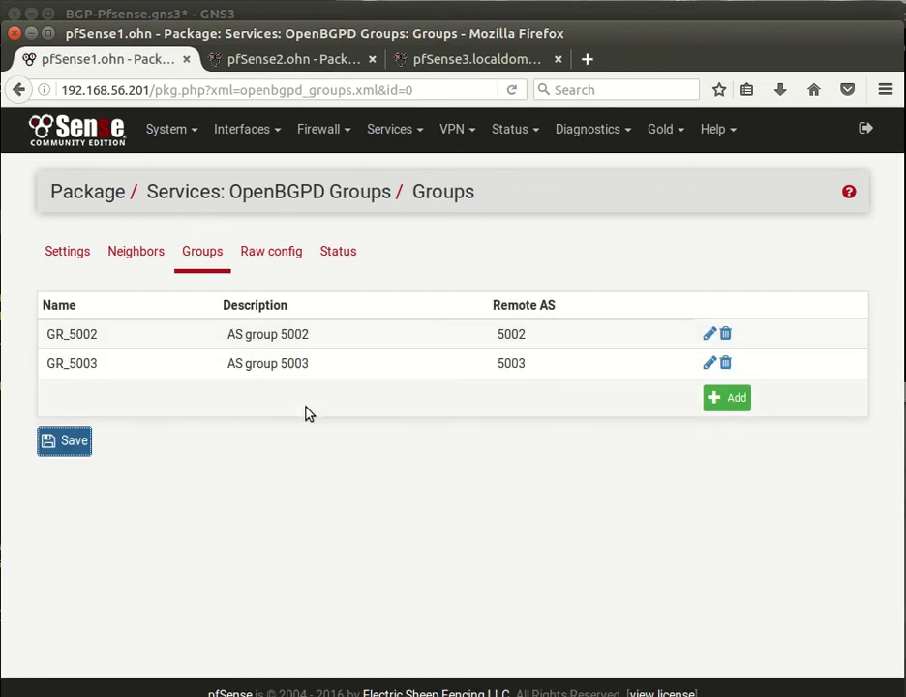
pyautogui.click(143, 256)
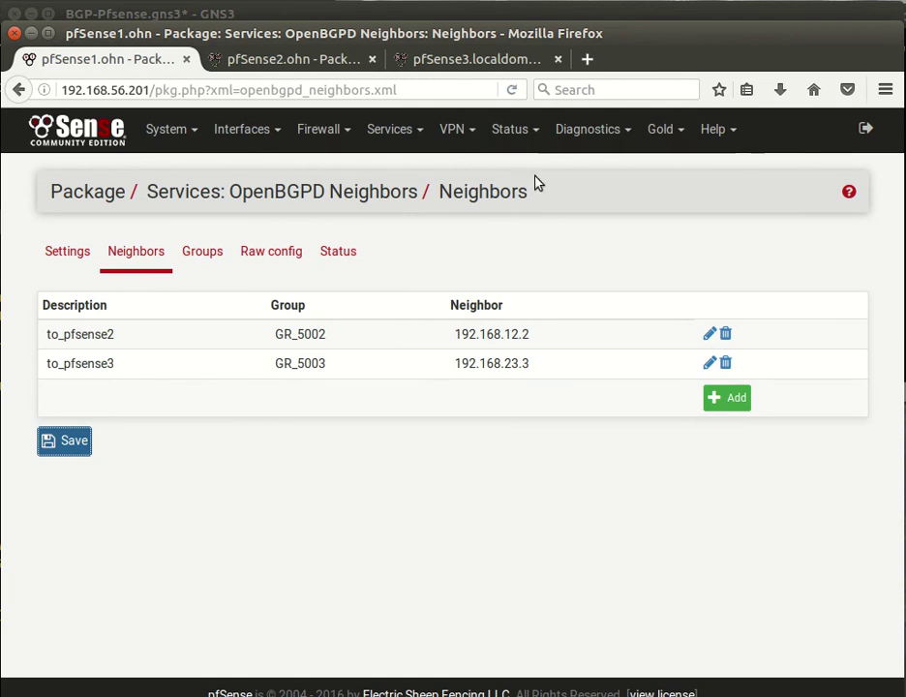
# Ping 192.168.23.3 from pfSense1 over IPv4 with the default source address and a maximum of 3 pings.
pyautogui.click(598, 133)
pyautogui.click(599, 515)
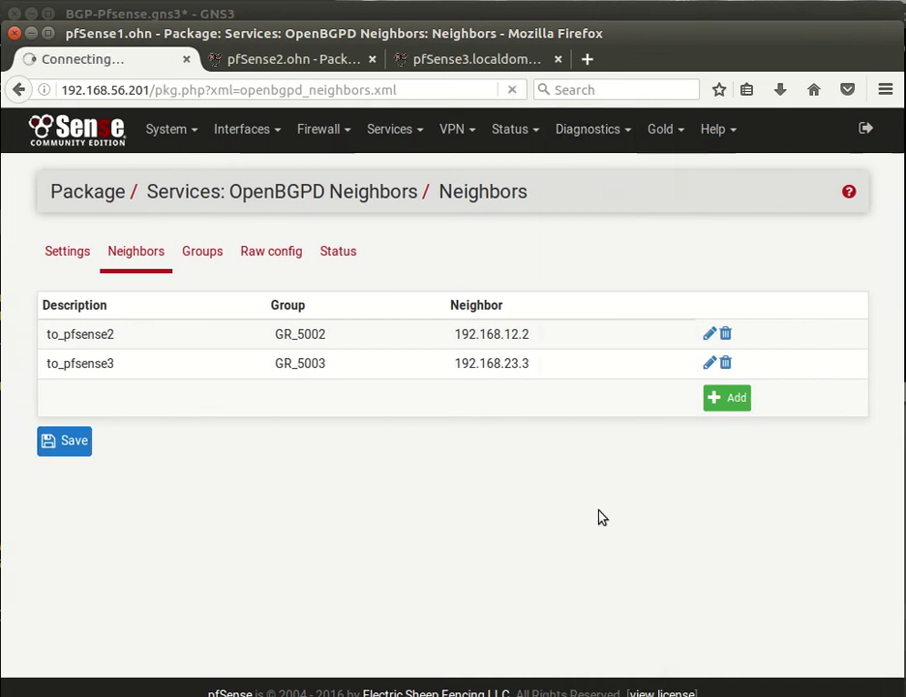
pyautogui.click(303, 283)
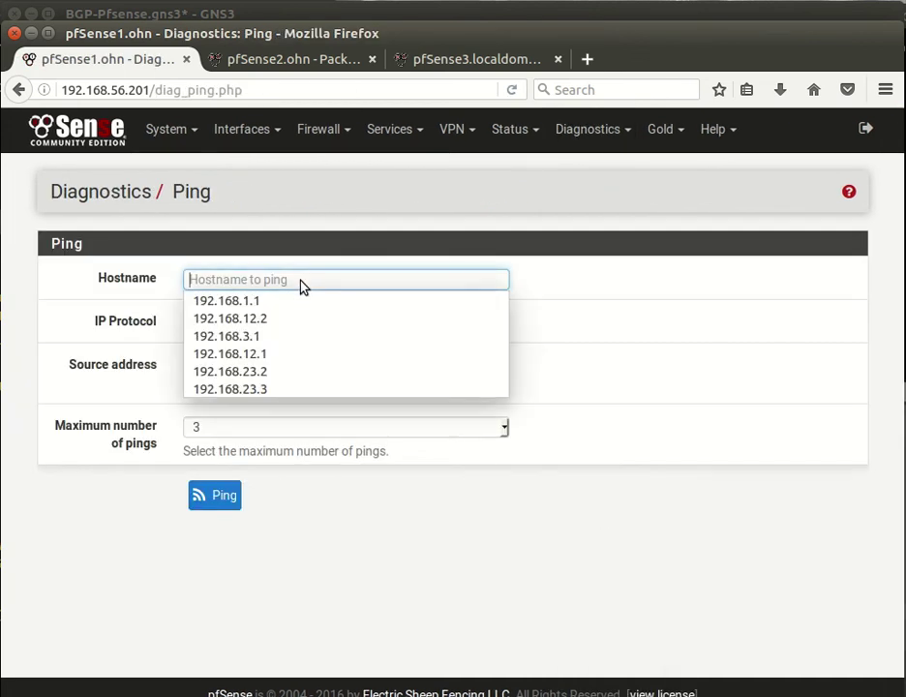
pyautogui.click(344, 390)
pyautogui.click(232, 498)
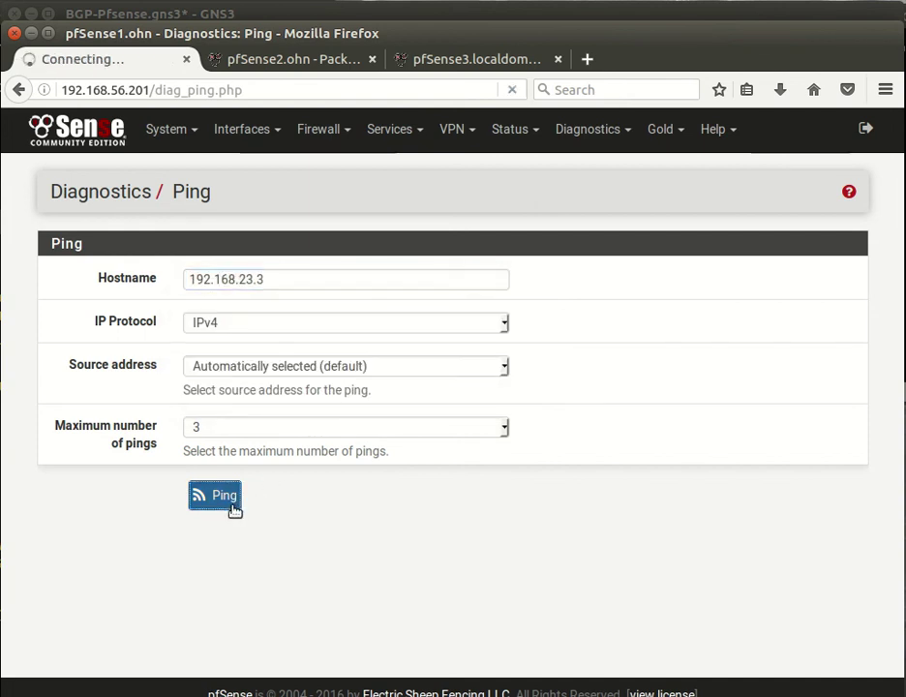
# Ping 192.168.12.1 from pfSense3 over IPv4 with the default source address and a maximum of 3 pings.
pyautogui.click(477, 63)
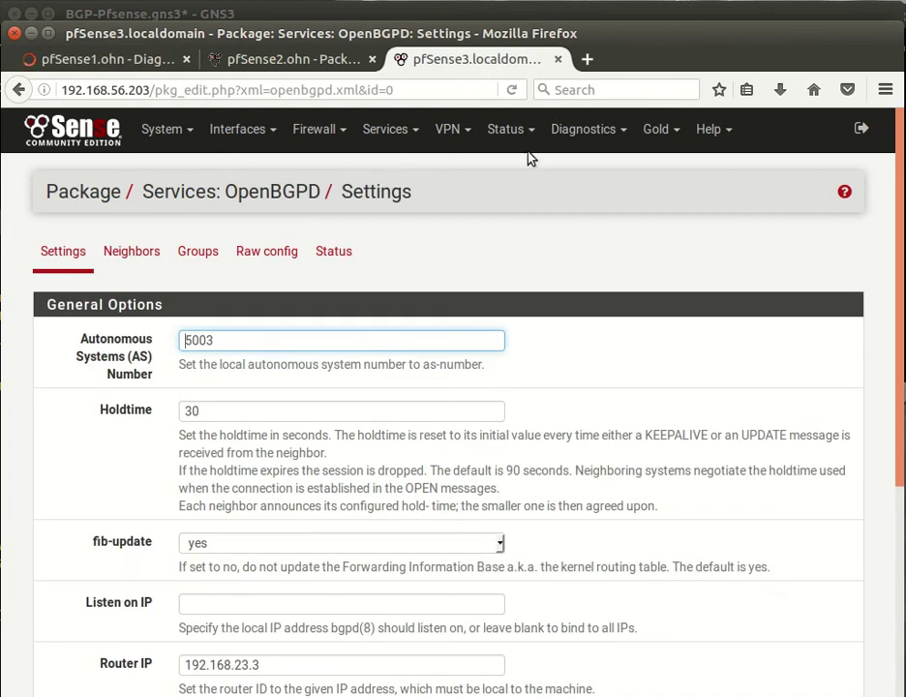
pyautogui.click(583, 129)
pyautogui.click(583, 514)
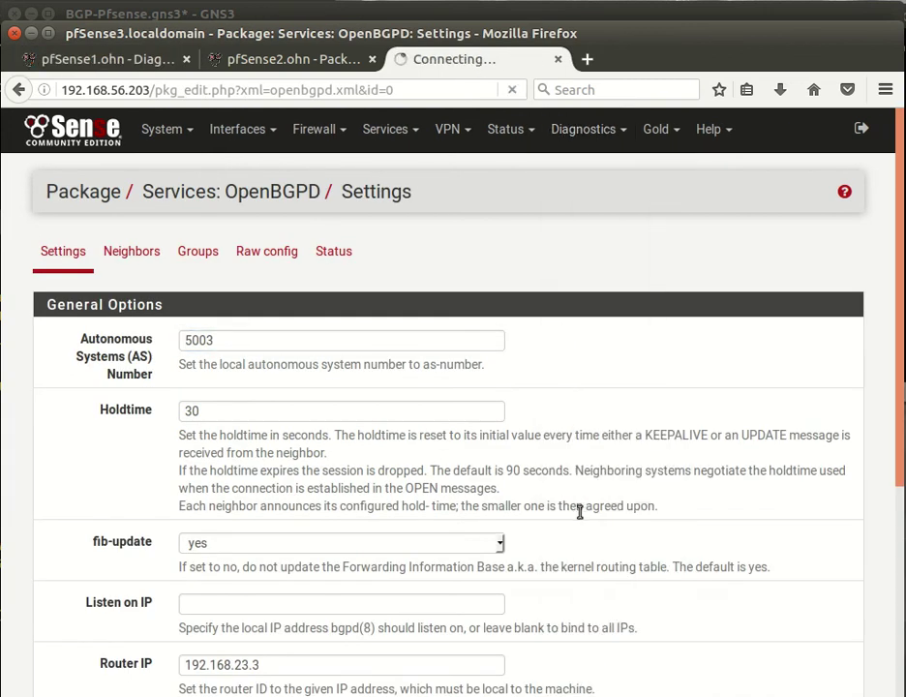
pyautogui.click(300, 278)
pyautogui.click(300, 278)
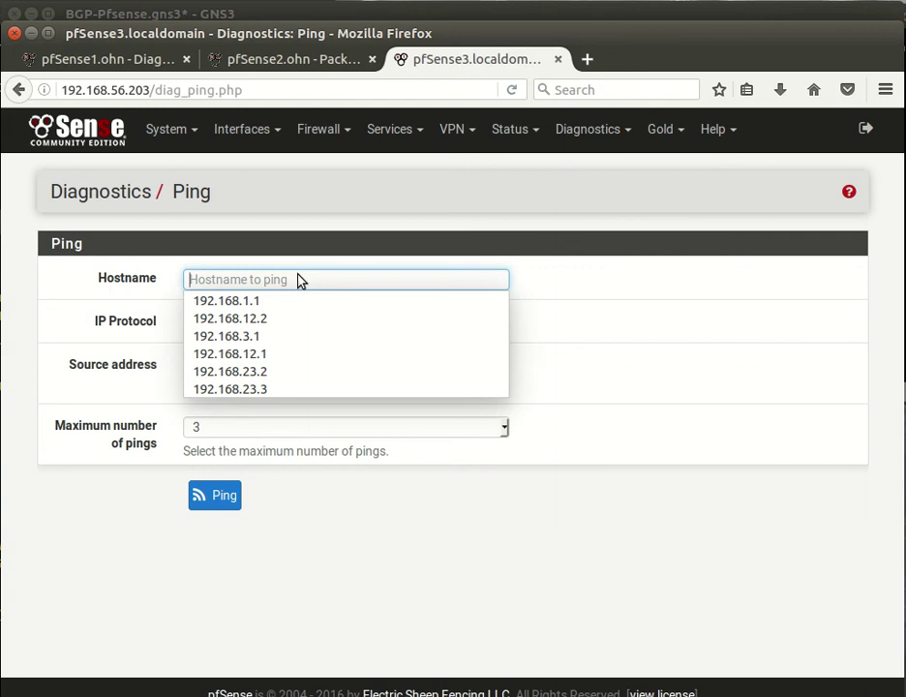
pyautogui.click(302, 356)
pyautogui.click(222, 497)
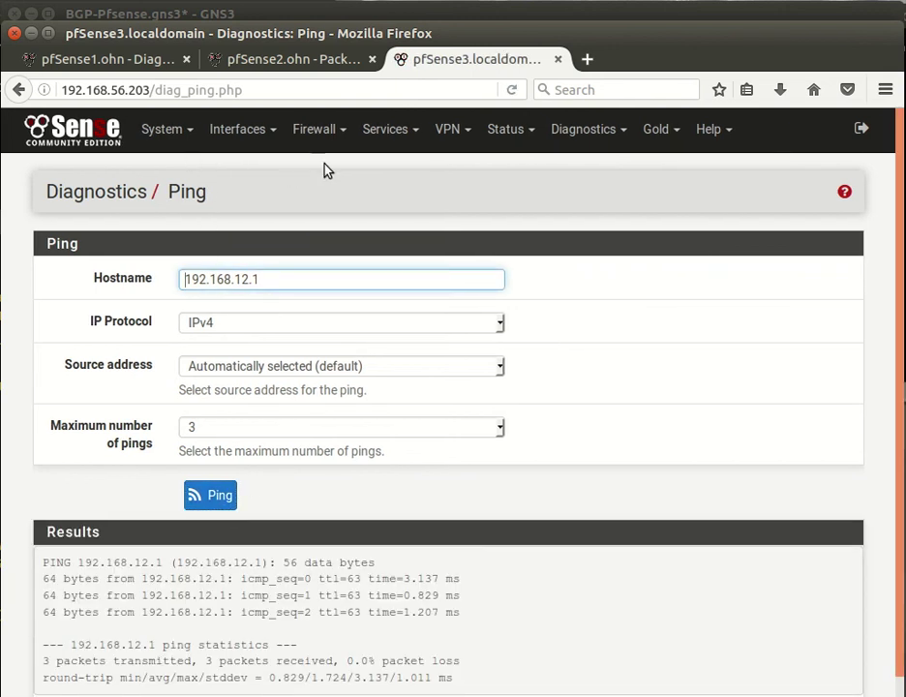
# Open pfSense3's OpenBGPD status and examine the neighbor details for to_pfsense2 and to_pfsense1, including the remote router ID and BGP state.
pyautogui.click(405, 140)
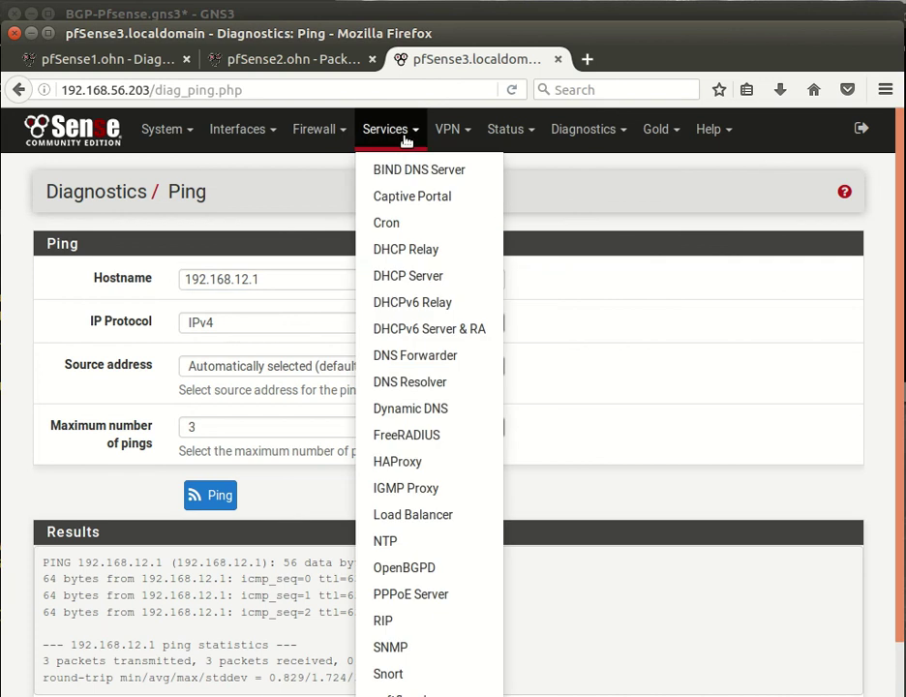
pyautogui.click(414, 569)
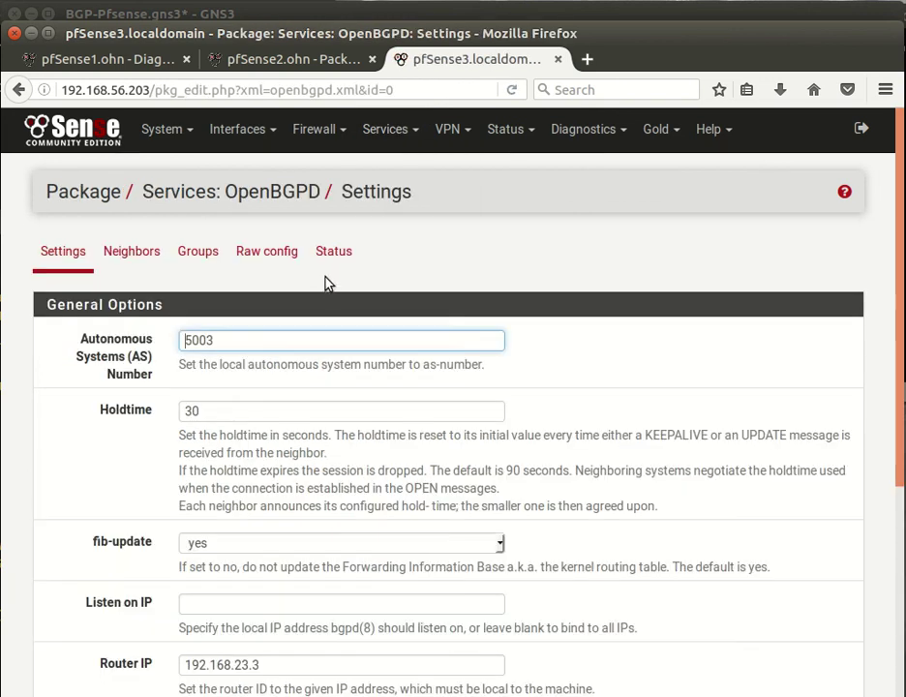
pyautogui.click(335, 267)
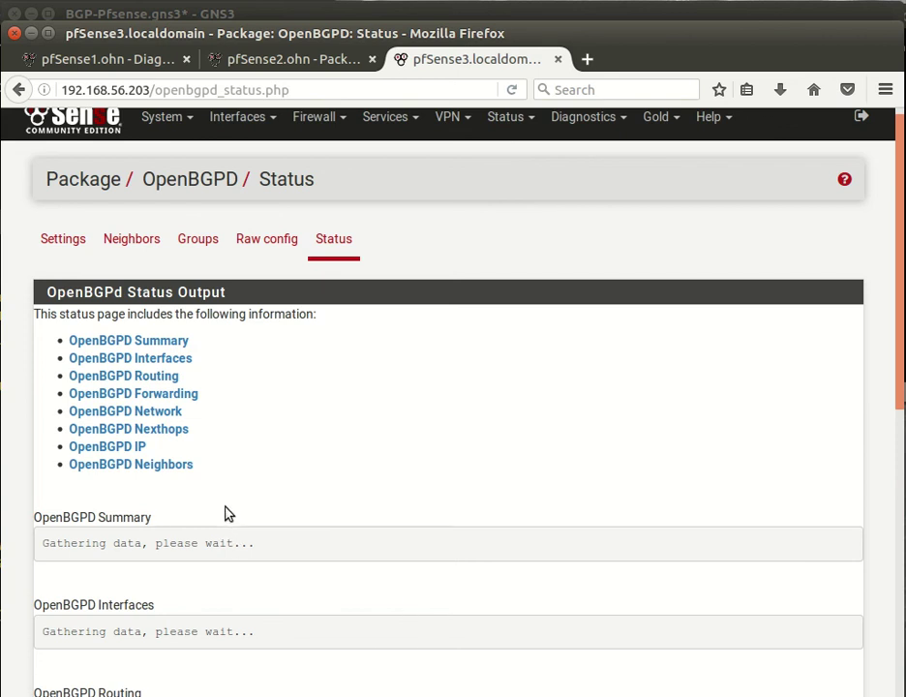
pyautogui.click(161, 465)
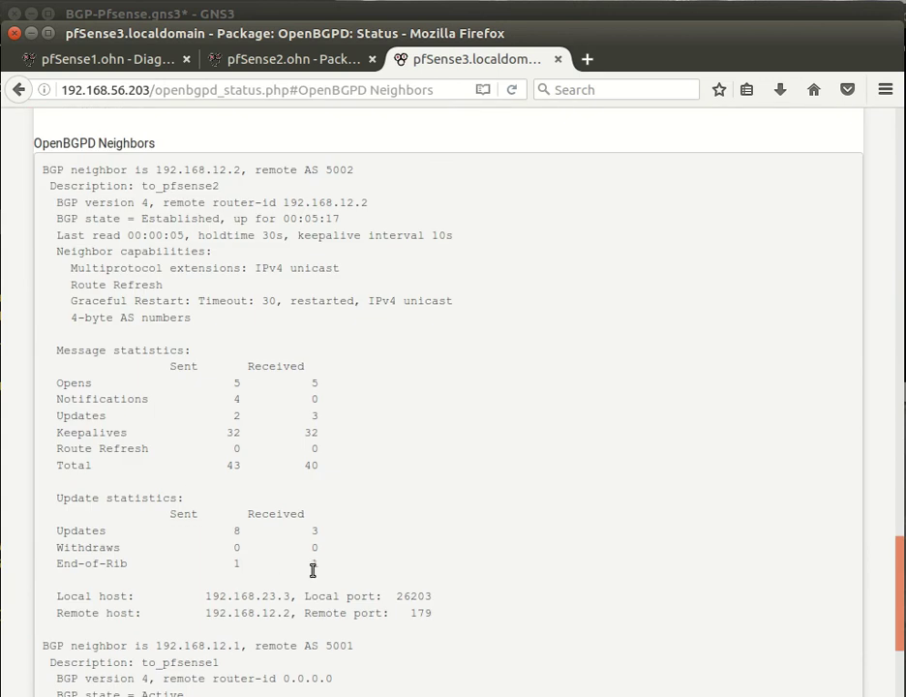
pyautogui.scroll(-3, 319, 580)
pyautogui.moveTo(283, 527); pyautogui.dragTo(340, 535)
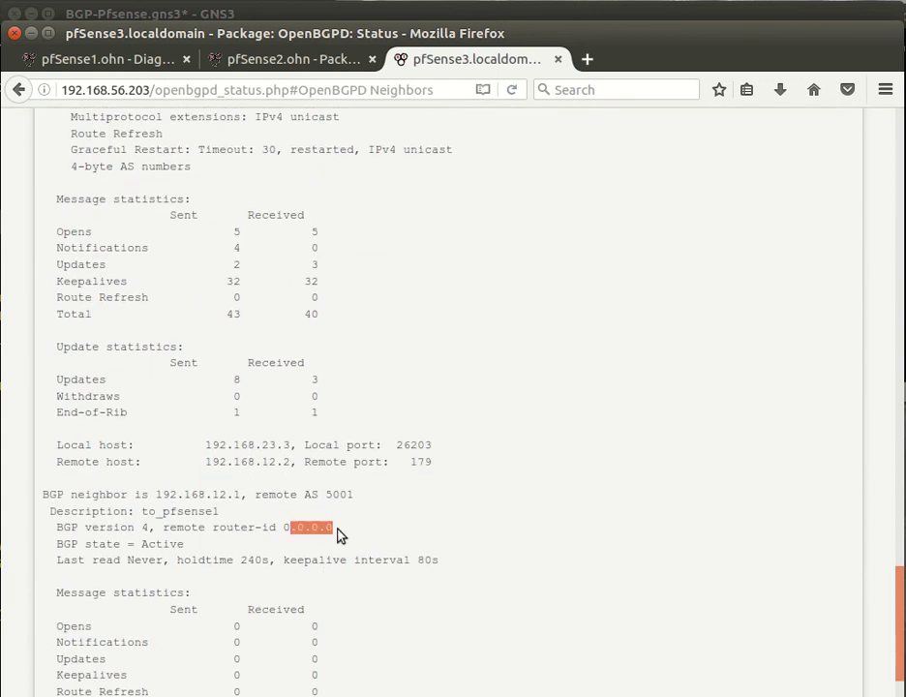
pyautogui.click(342, 551)
# Check the ping results on pfSense1, and reopen its OpenBGPD settings to review the router IP and announced networks.
pyautogui.click(141, 66)
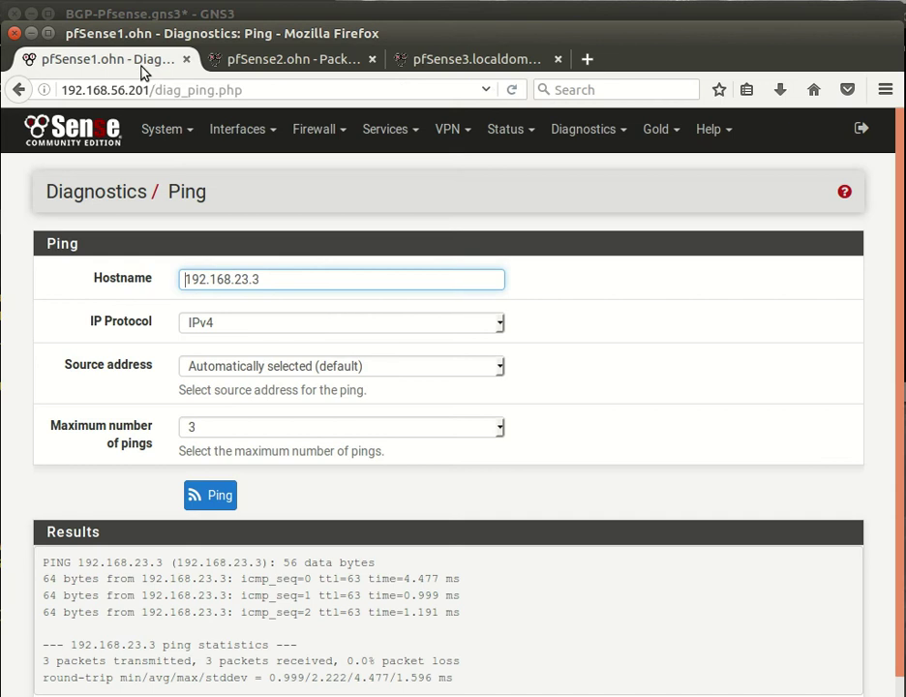
pyautogui.click(391, 133)
pyautogui.click(437, 568)
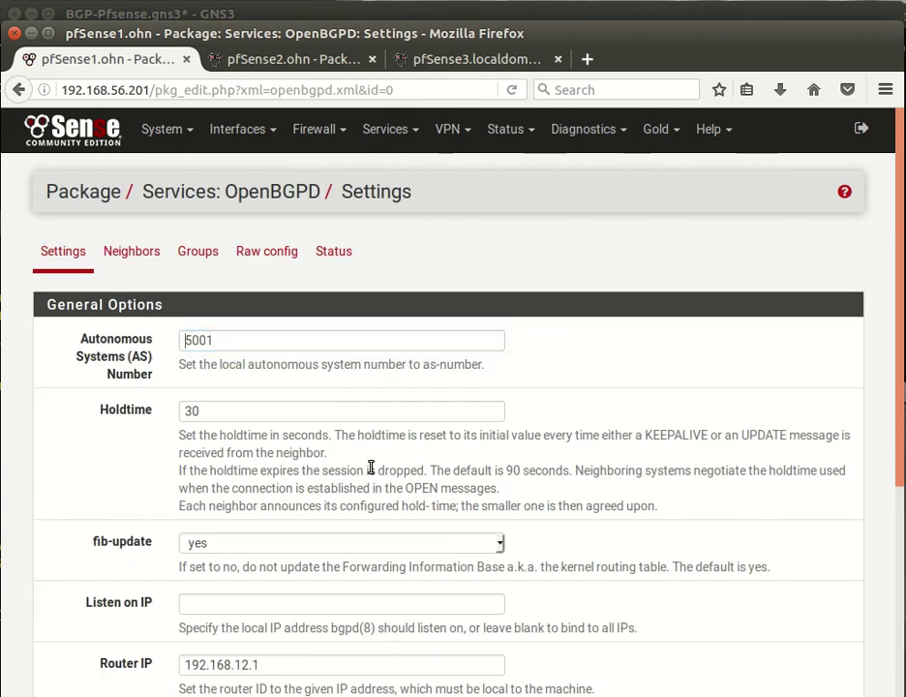
pyautogui.scroll(-5, 371, 467)
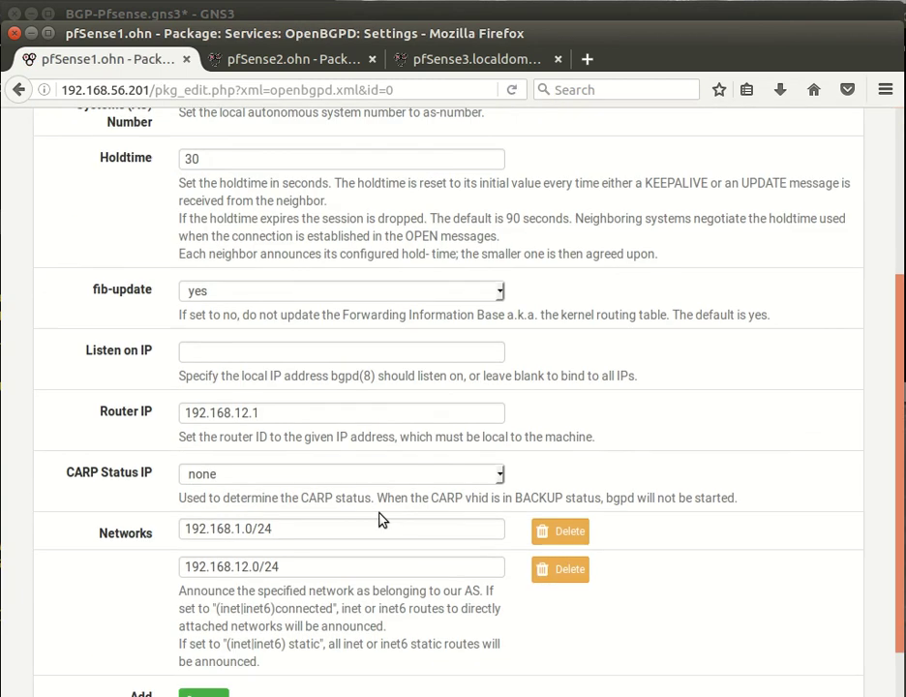
# Review pfSense1's OpenBGPD groups, general settings and neighbor list, comparing the remote AS numbers and neighbor addresses.
pyautogui.scroll(4, 380, 520)
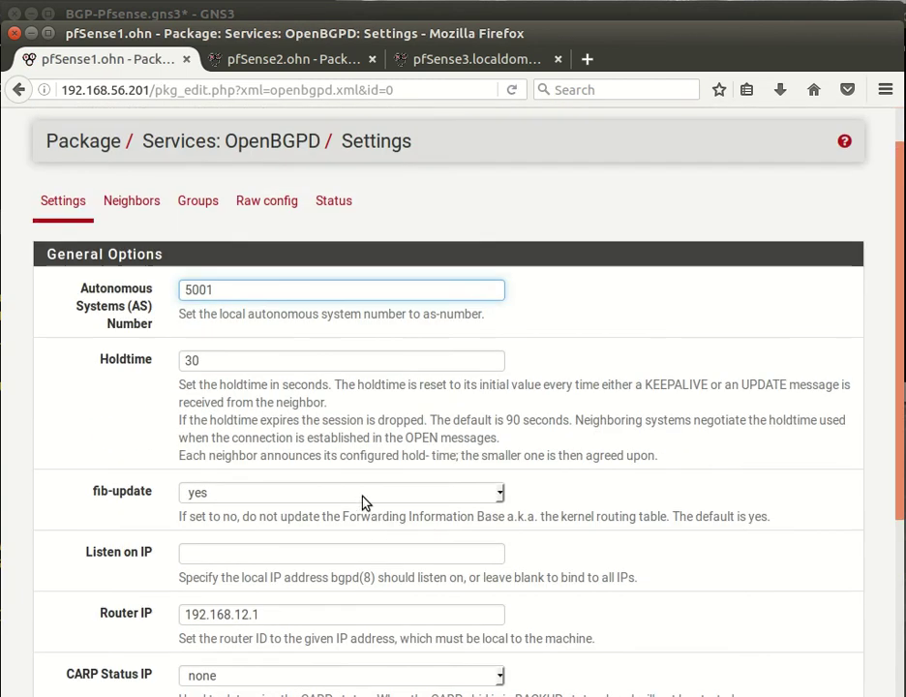
pyautogui.click(205, 202)
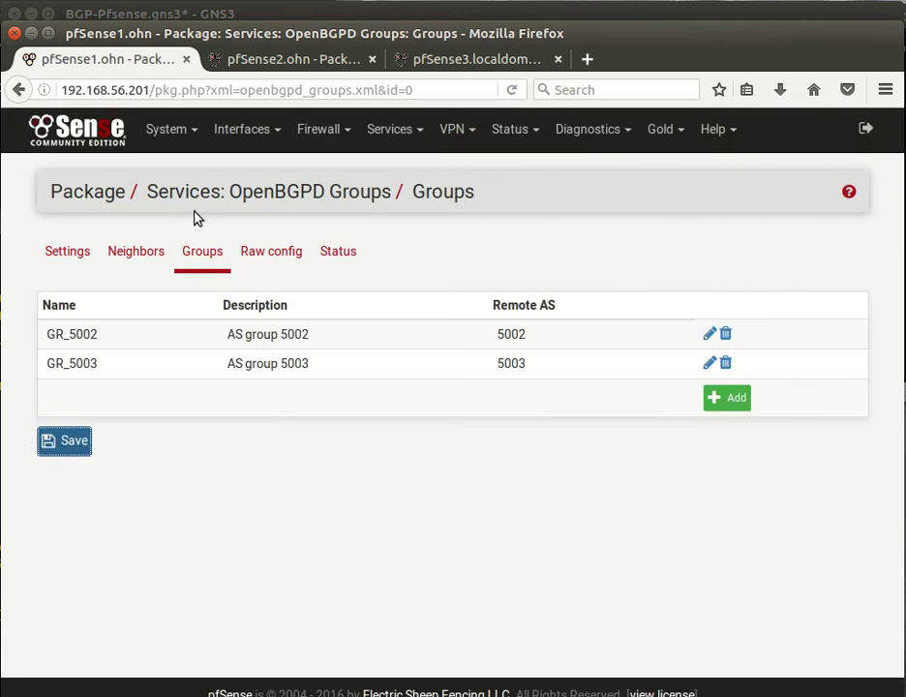
pyautogui.click(81, 255)
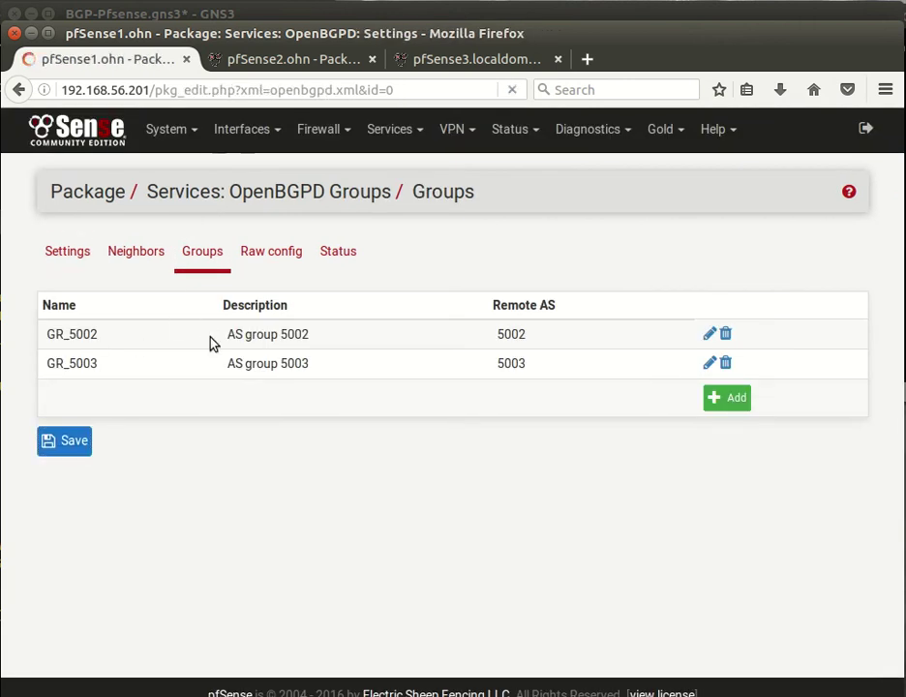
pyautogui.scroll(-3, 275, 405)
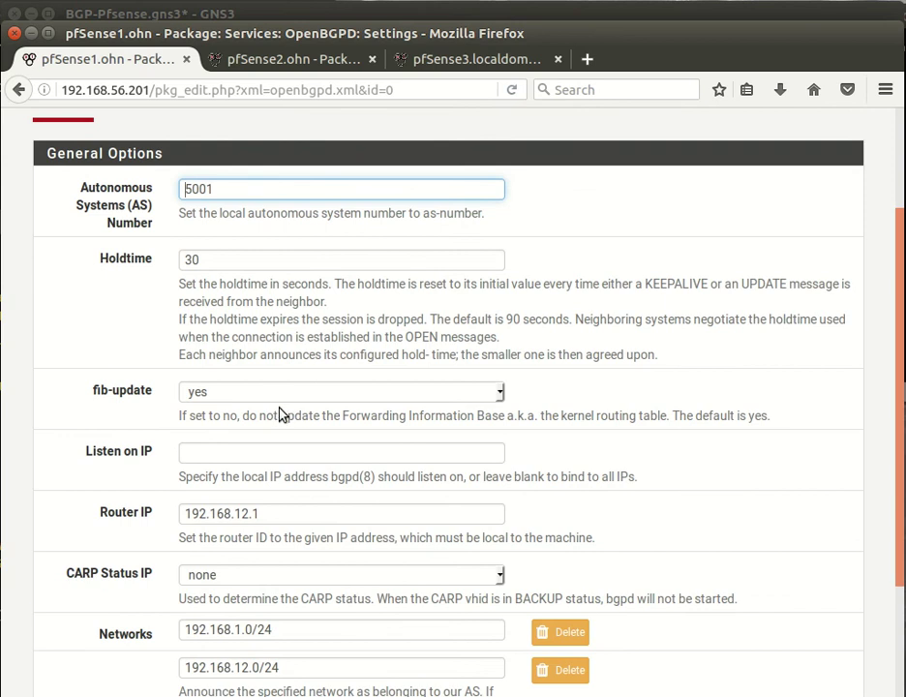
pyautogui.scroll(3, 278, 415)
pyautogui.click(208, 254)
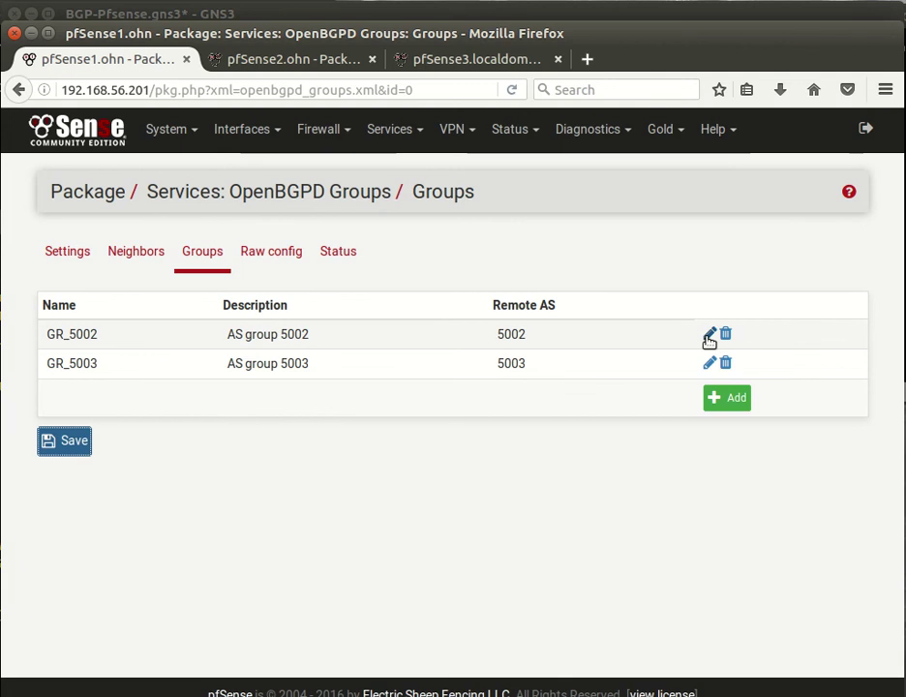
pyautogui.click(139, 256)
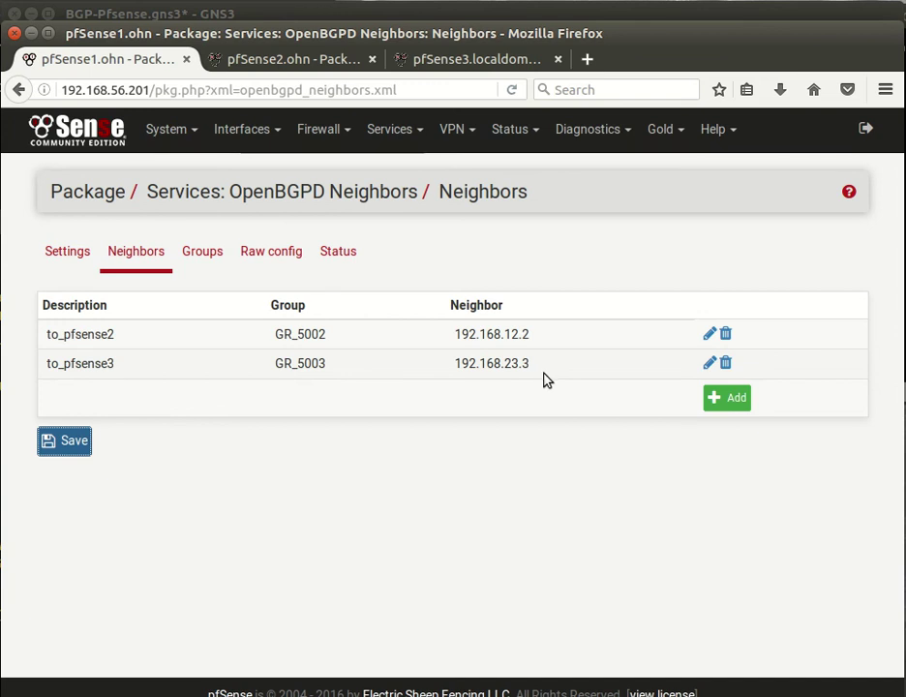
pyautogui.click(501, 478)
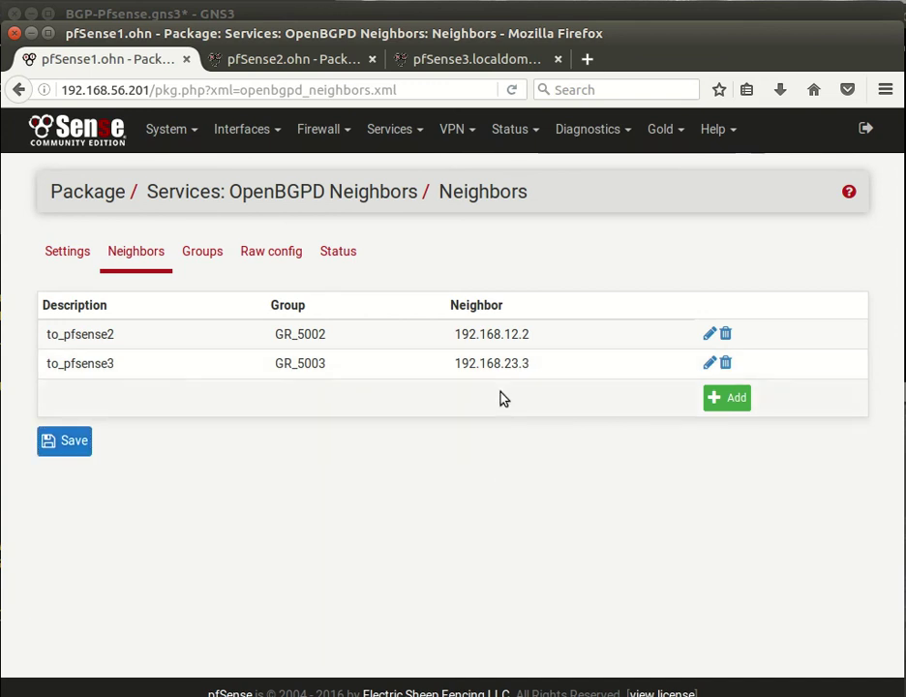
# Compare the OpenBGPD neighbor status on pfSense2 and pfSense3, checking the remote router ID of to_pfsense1.
pyautogui.click(340, 70)
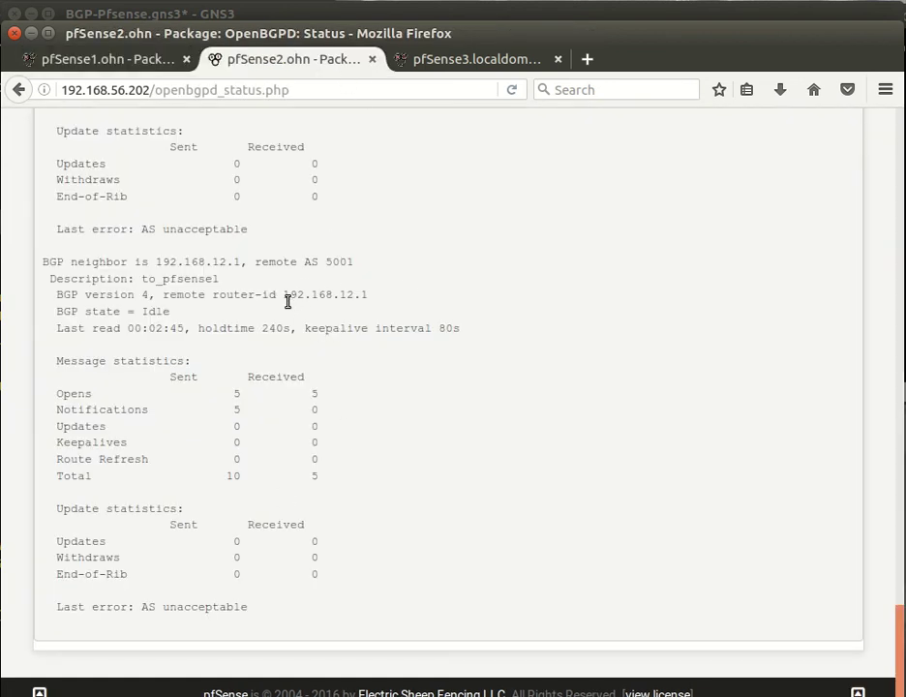
pyautogui.click(435, 66)
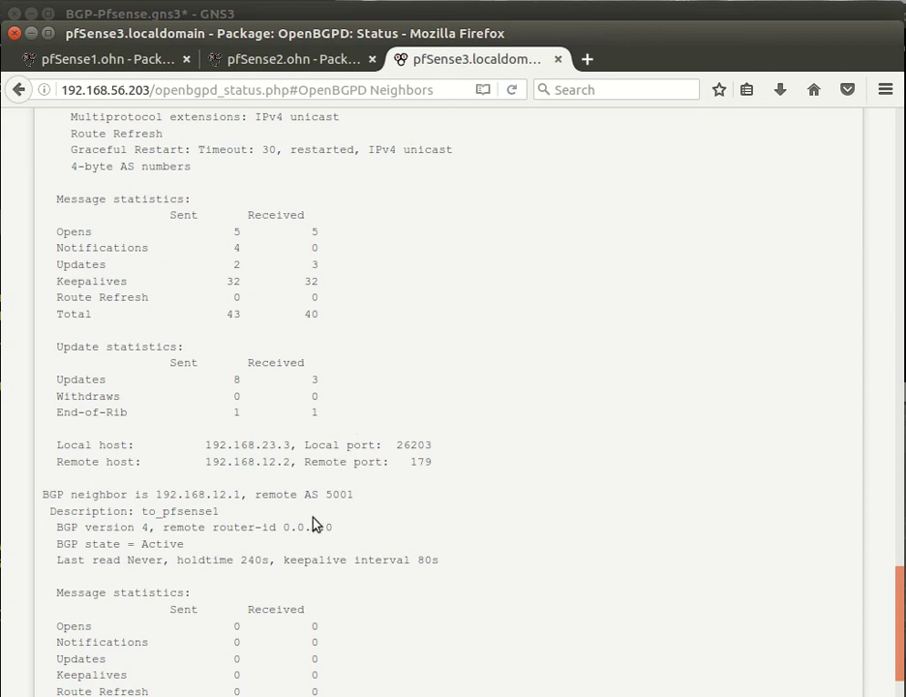
pyautogui.moveTo(278, 530); pyautogui.dragTo(342, 540)
pyautogui.click(369, 529)
# Edit pfSense1's existing static route through TO_PFSENSE2, setting its destination network to 192.168.23.3.
pyautogui.click(107, 59)
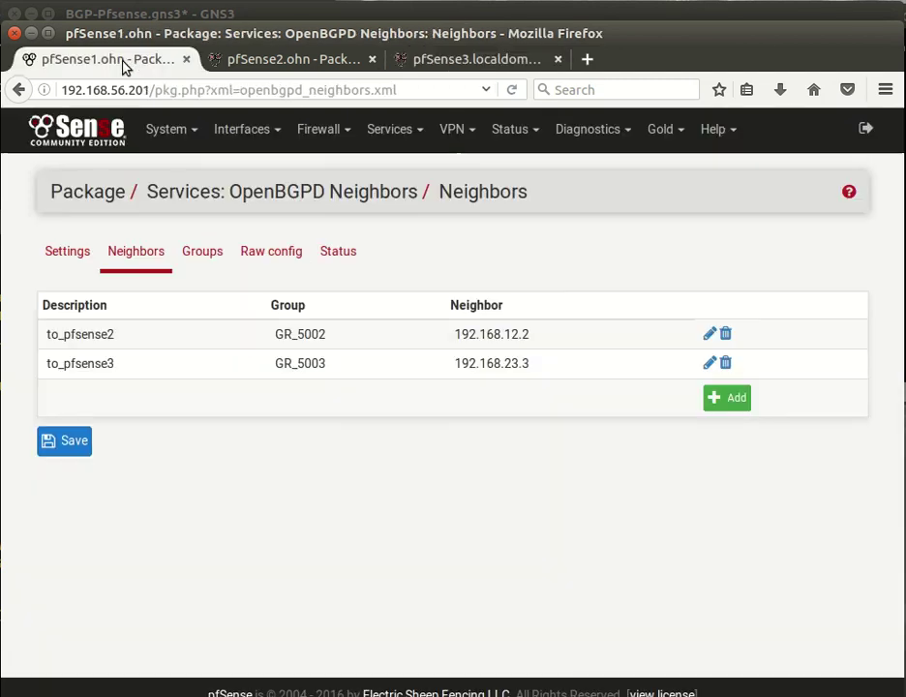
pyautogui.click(166, 129)
pyautogui.click(193, 328)
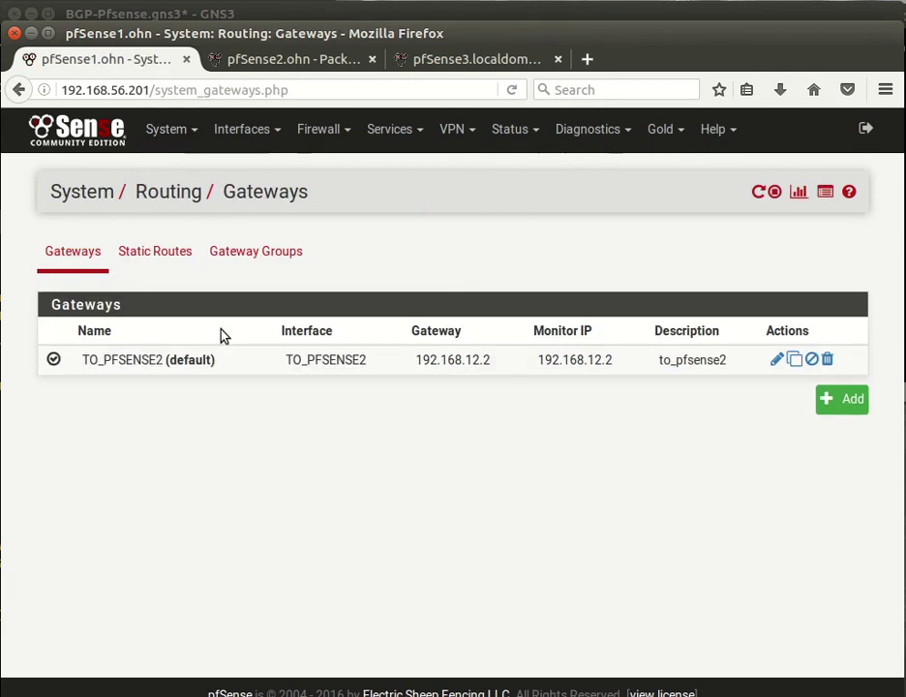
pyautogui.click(158, 261)
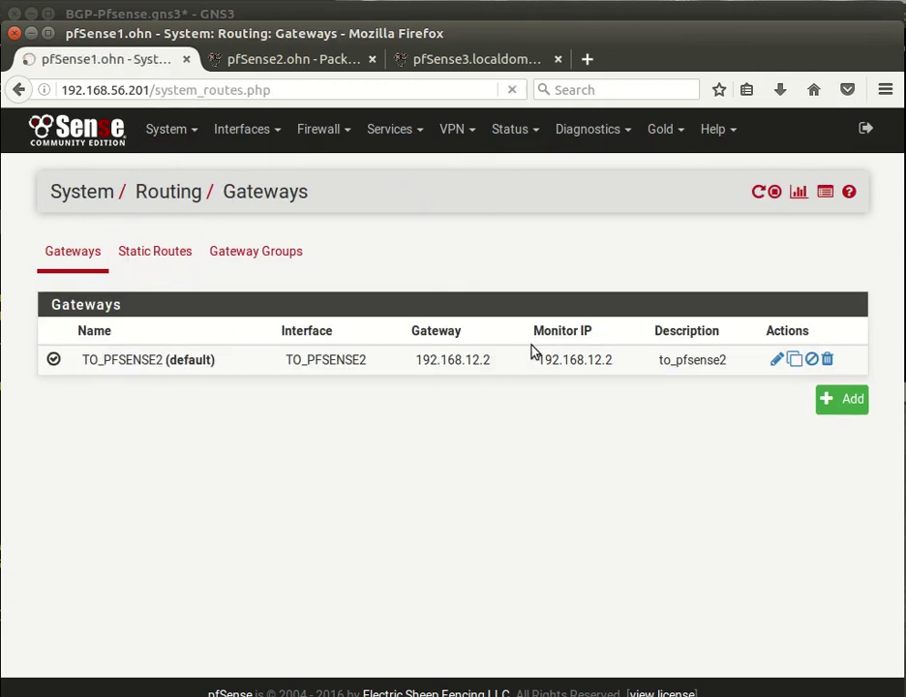
pyautogui.click(768, 359)
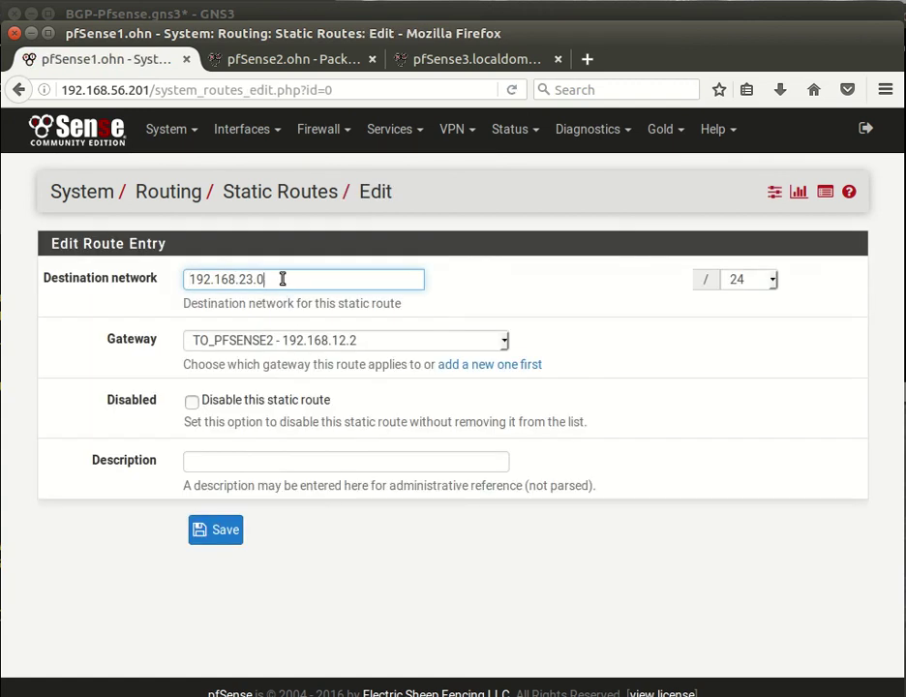
pyautogui.doubleClick(283, 278)
pyautogui.write('3')
# Set the static route's subnet mask to /32, save the route and apply the routing changes.
pyautogui.click(773, 280)
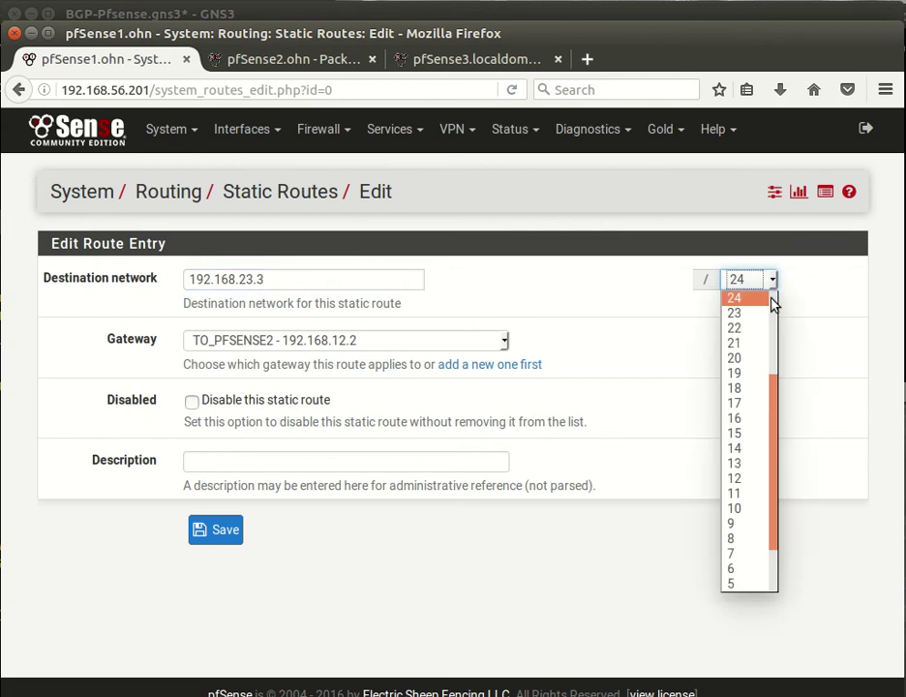
pyautogui.scroll(1, 764, 322)
pyautogui.scroll(2, 748, 325)
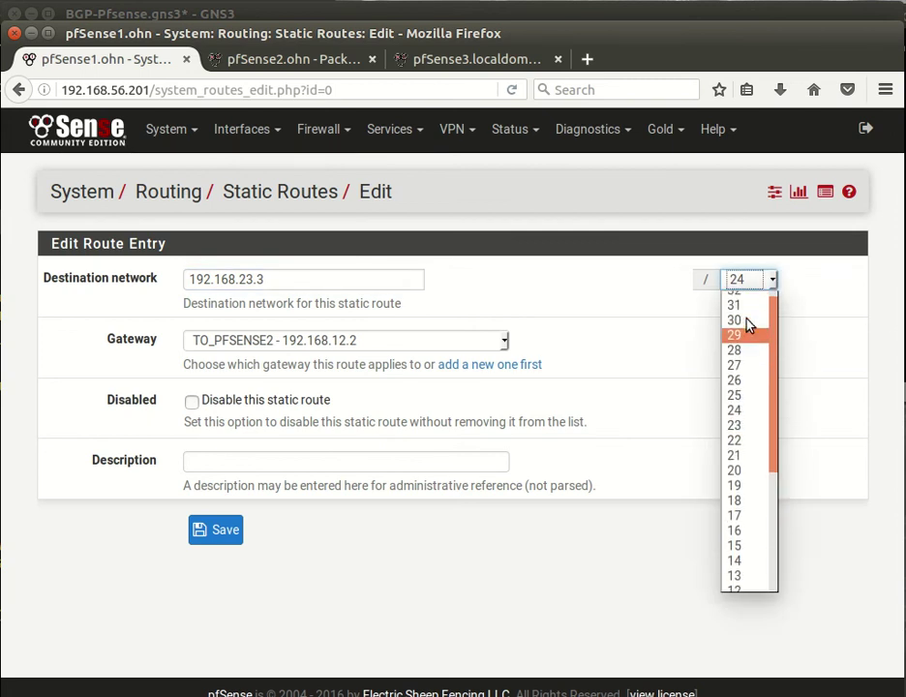
pyautogui.click(748, 298)
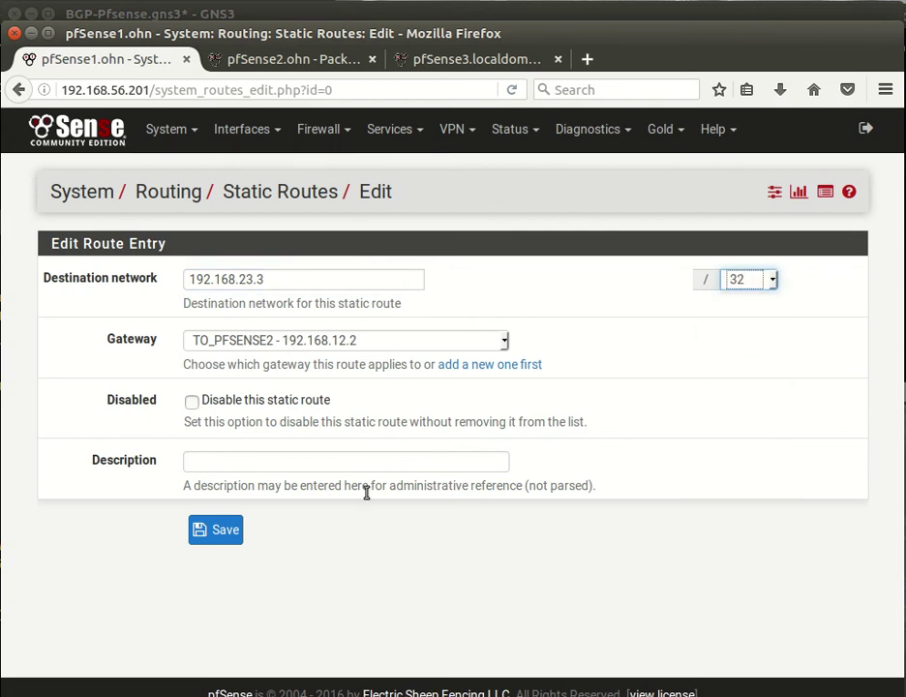
pyautogui.click(222, 530)
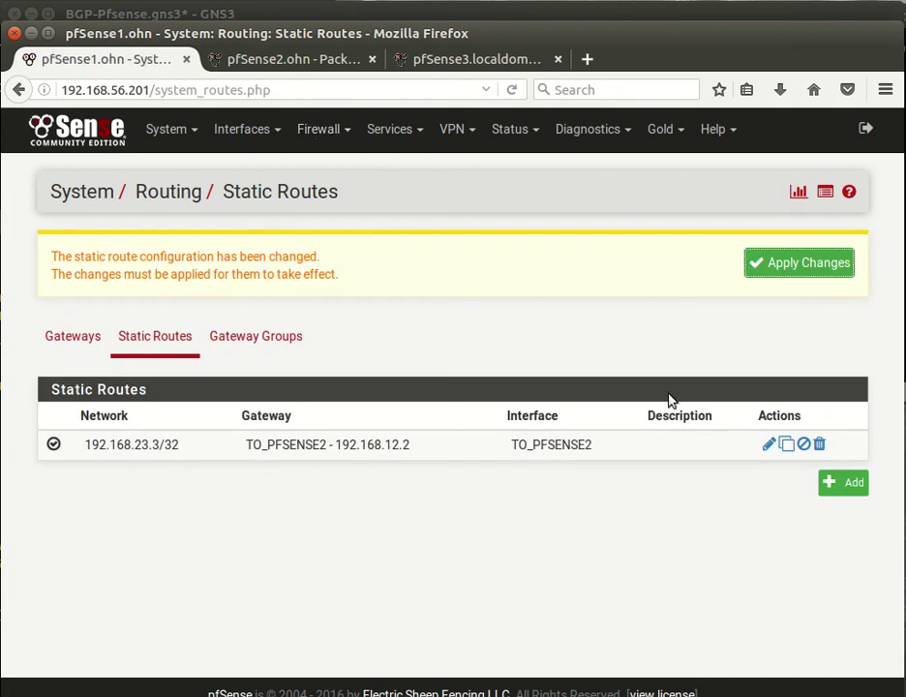
pyautogui.click(789, 274)
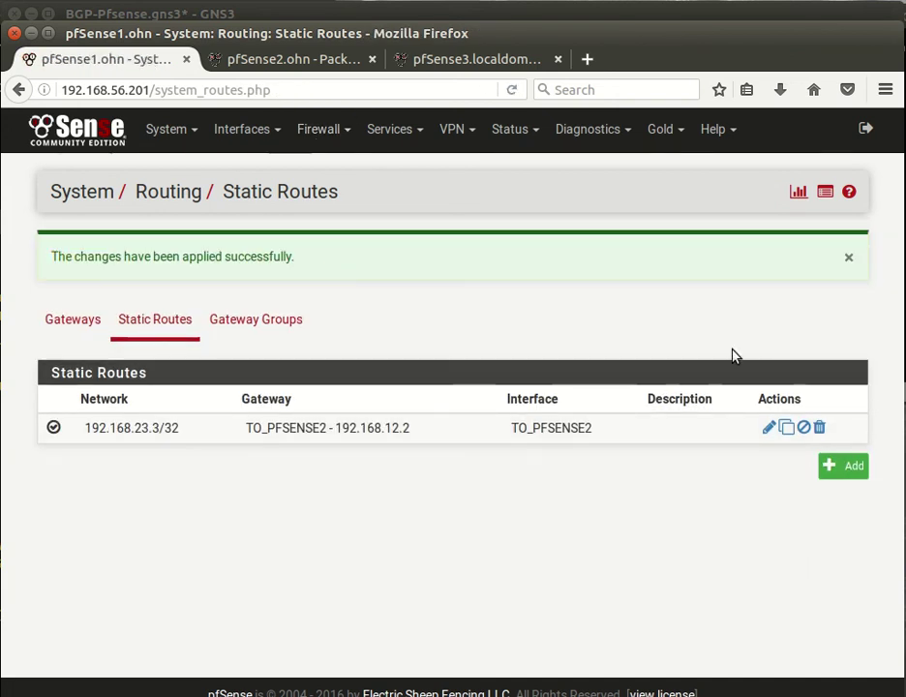
# Check the OpenBGPD summary on pfSense3's status page for its to_pfsense2 and to_pfsense1 sessions.
pyautogui.click(477, 61)
pyautogui.scroll(20, 239, 379)
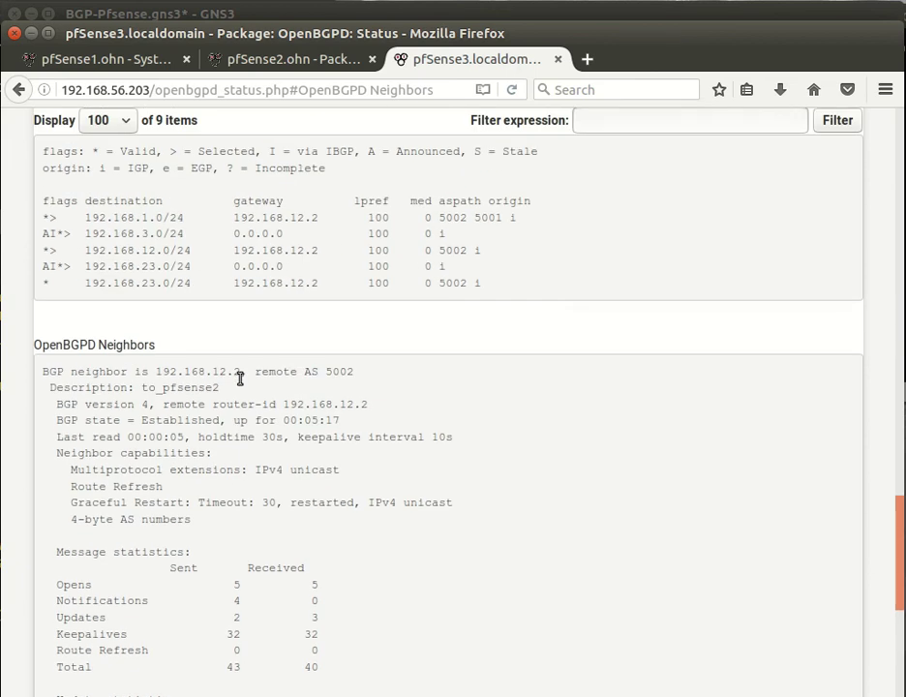
pyautogui.scroll(1, 239, 383)
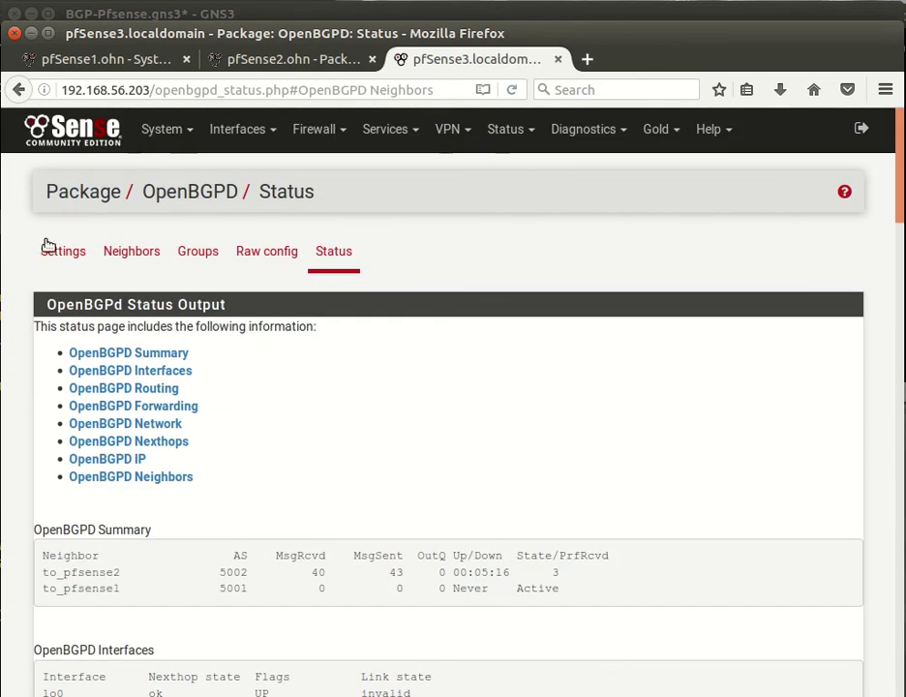
pyautogui.click(163, 130)
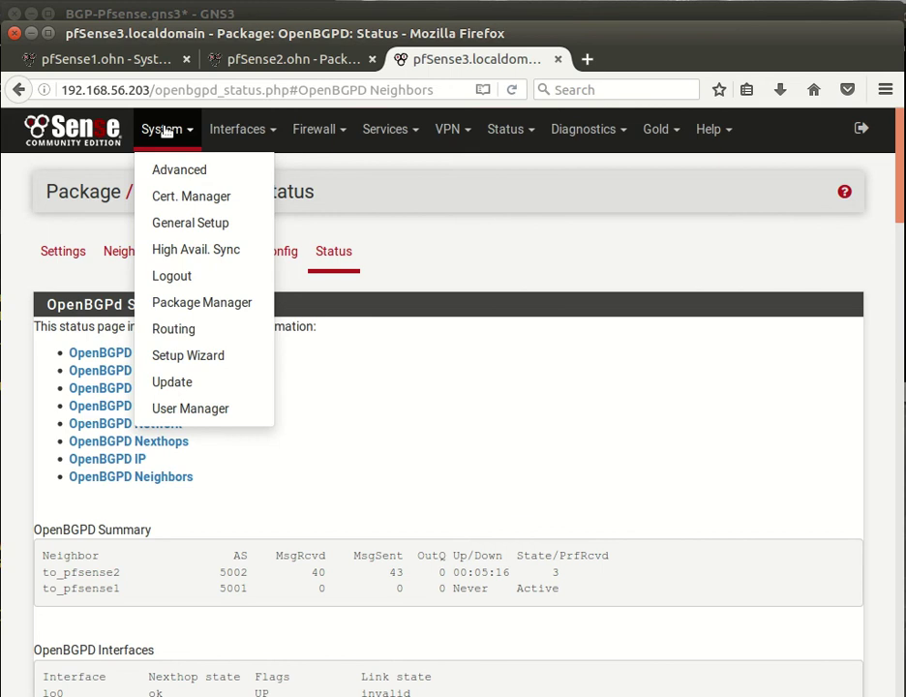
pyautogui.click(164, 131)
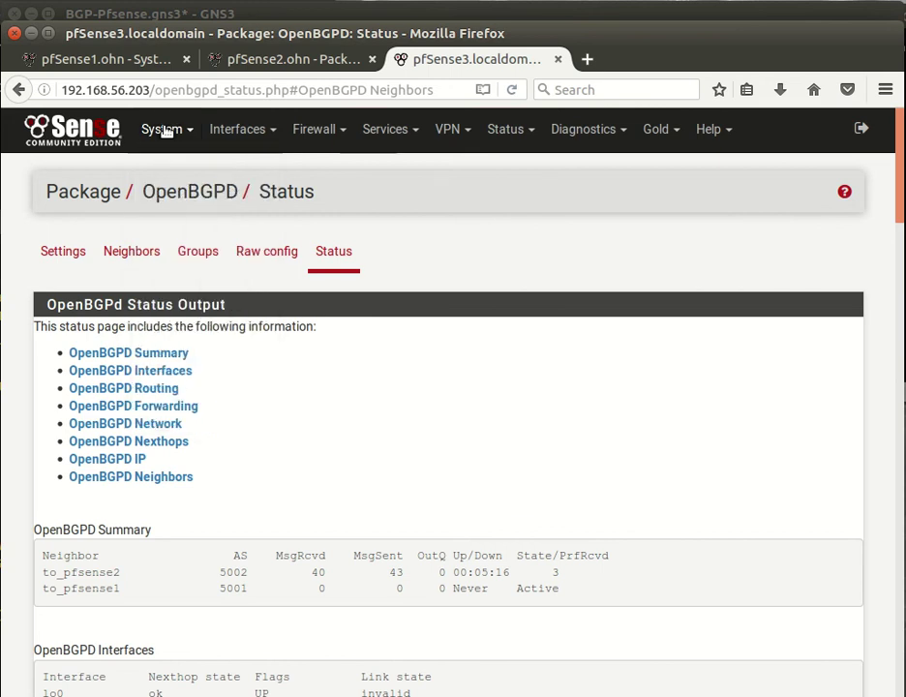
# Open pfSense1's OpenBGPD status and check the session summary and the to_pfsense3 neighbor details.
pyautogui.click(145, 64)
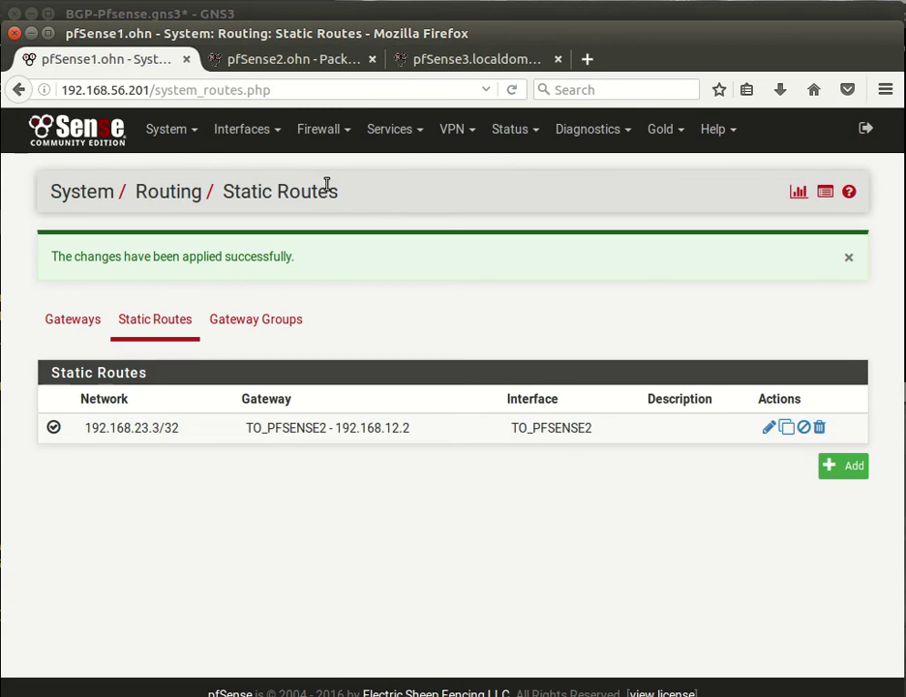
pyautogui.click(396, 133)
pyautogui.click(424, 566)
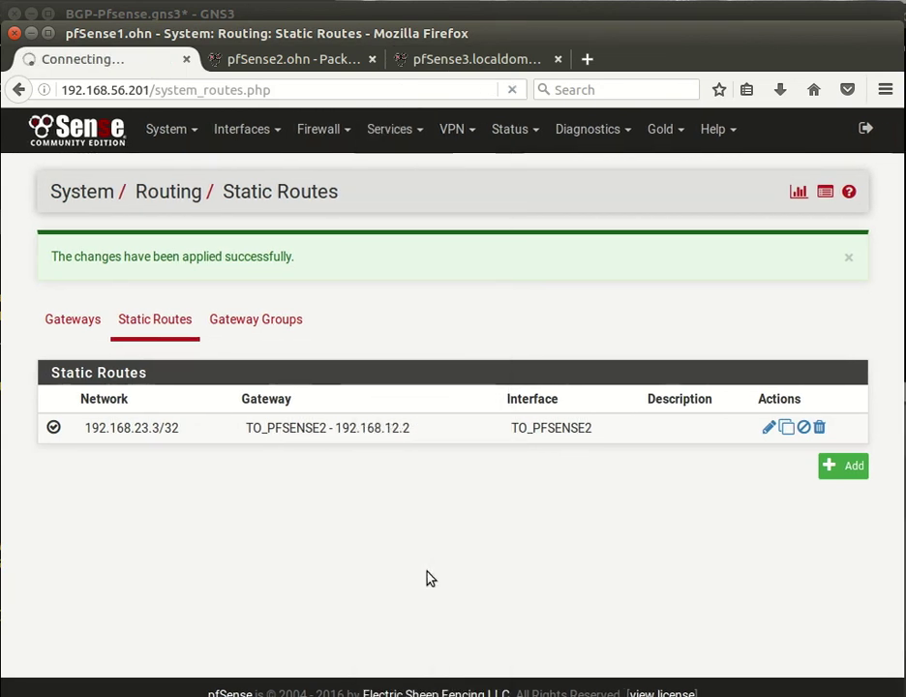
pyautogui.click(337, 253)
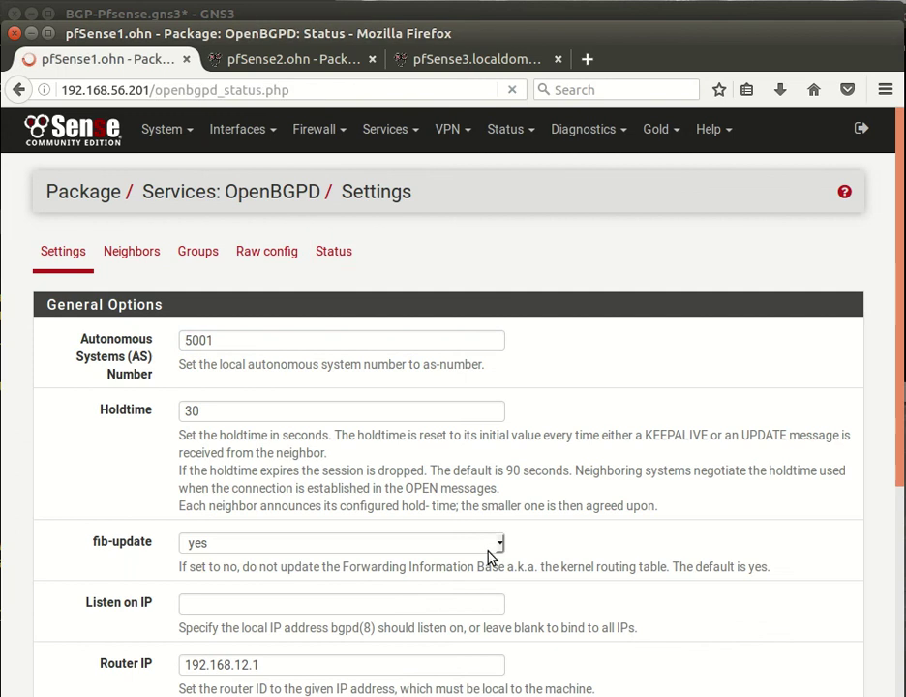
pyautogui.click(179, 464)
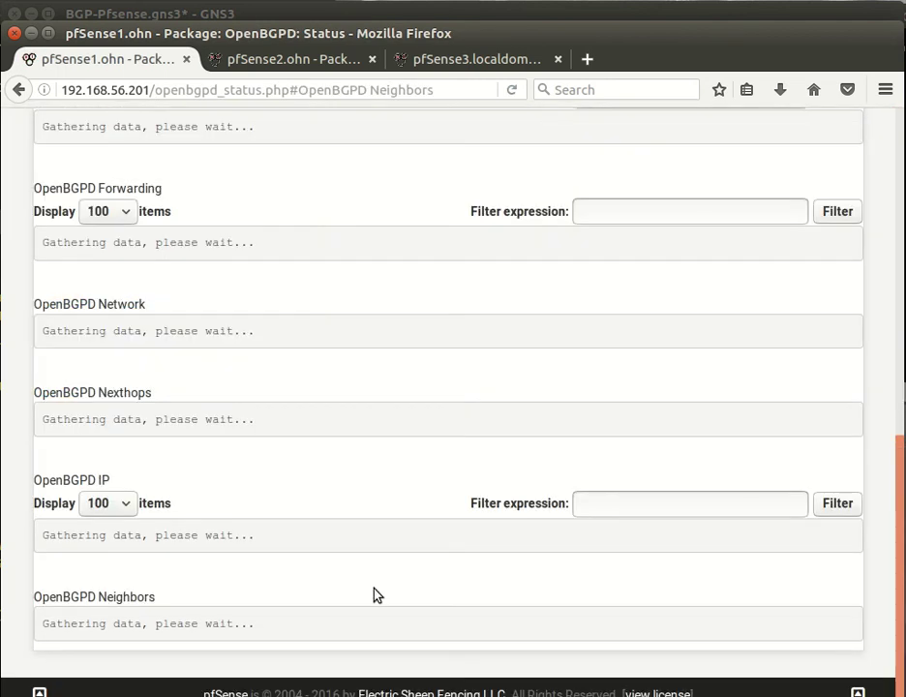
pyautogui.scroll(10, 376, 595)
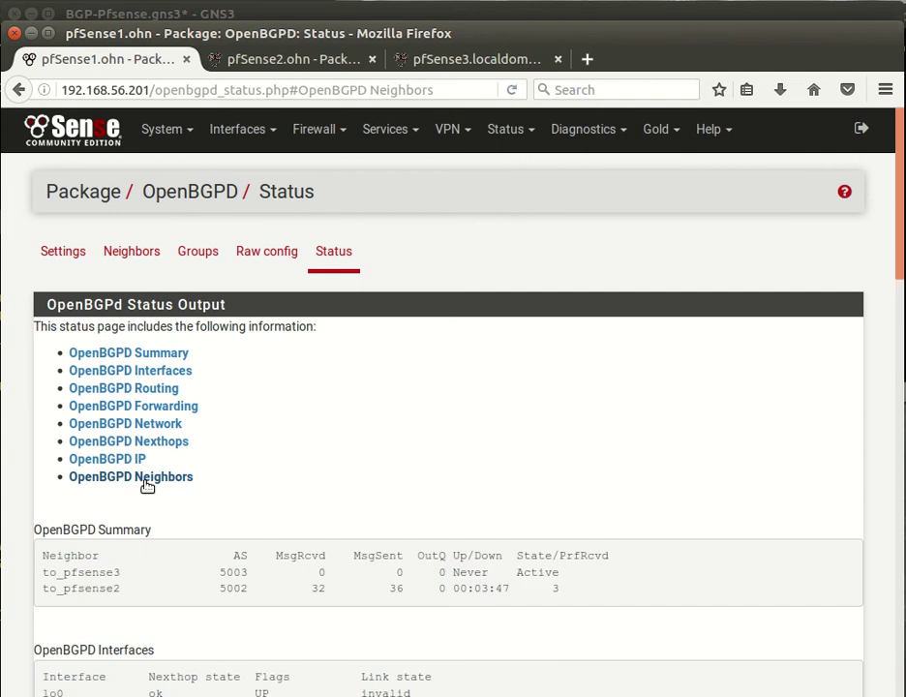
pyautogui.click(148, 478)
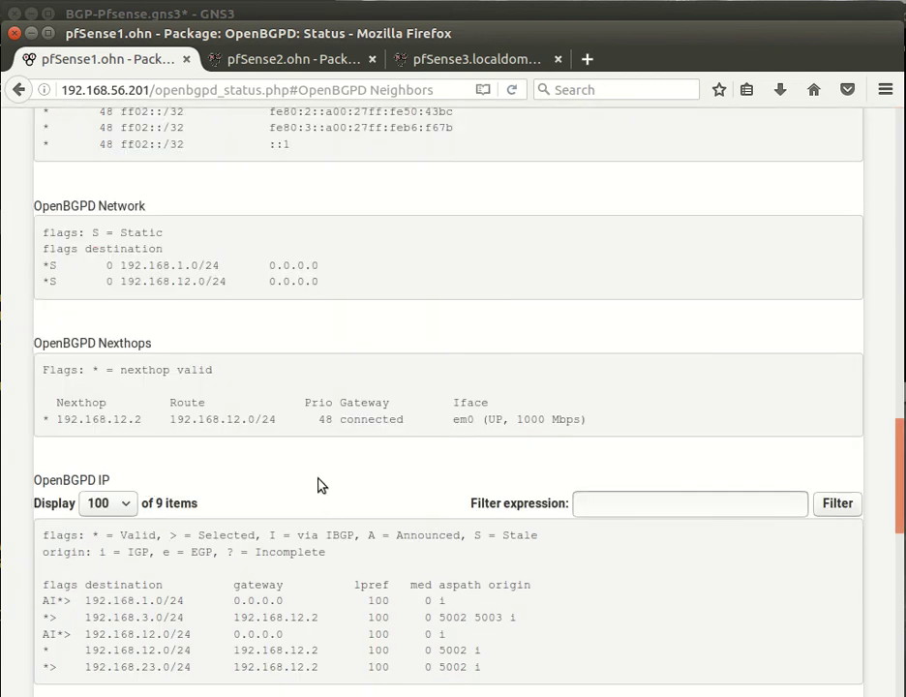
pyautogui.scroll(-7, 329, 483)
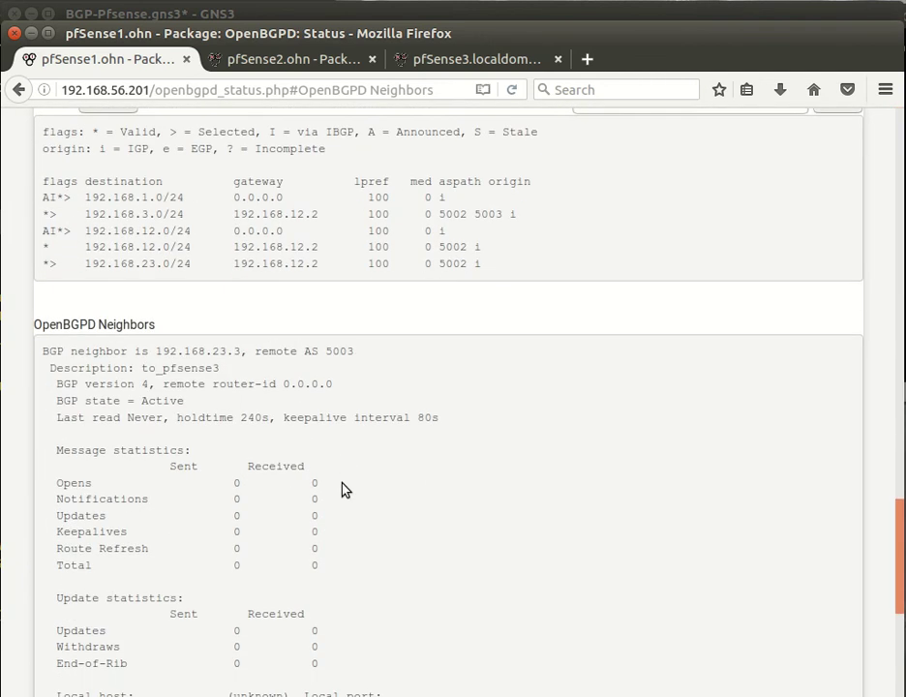
# Examine pfSense1's OpenBGPD IP table and the router IDs of both neighbors, and return to pfSense3's status page.
pyautogui.scroll(3, 344, 489)
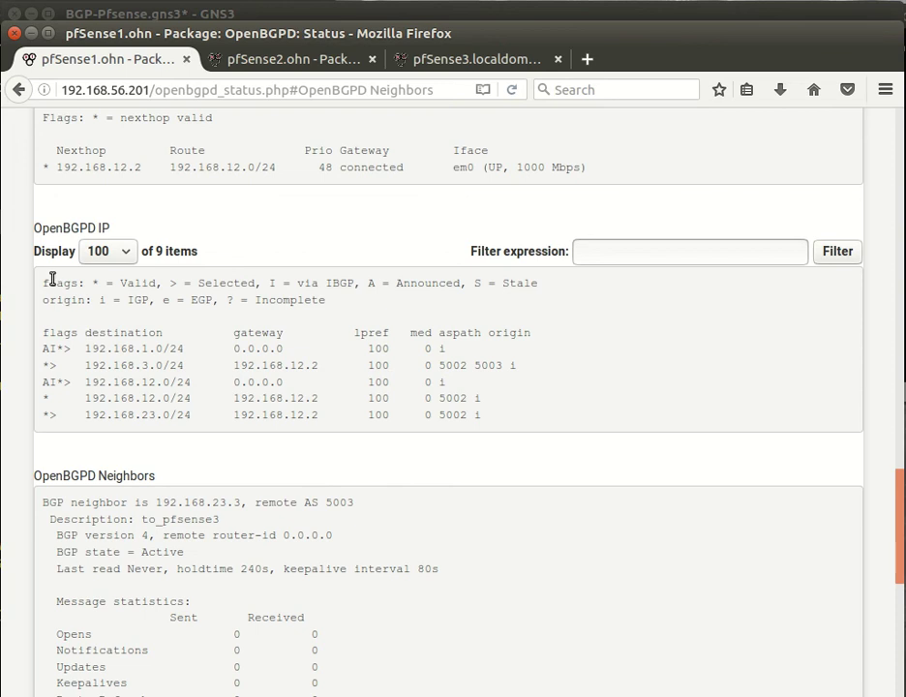
pyautogui.moveTo(52, 279); pyautogui.dragTo(223, 398)
pyautogui.click(178, 441)
pyautogui.scroll(-4, 244, 498)
pyautogui.scroll(-10, 252, 498)
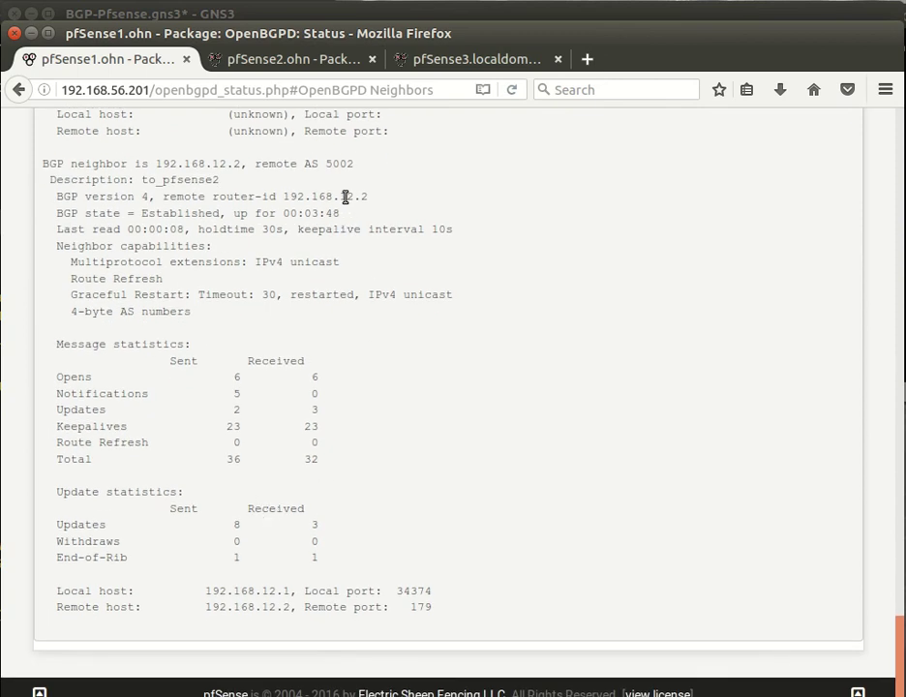
pyautogui.moveTo(346, 196); pyautogui.dragTo(401, 208)
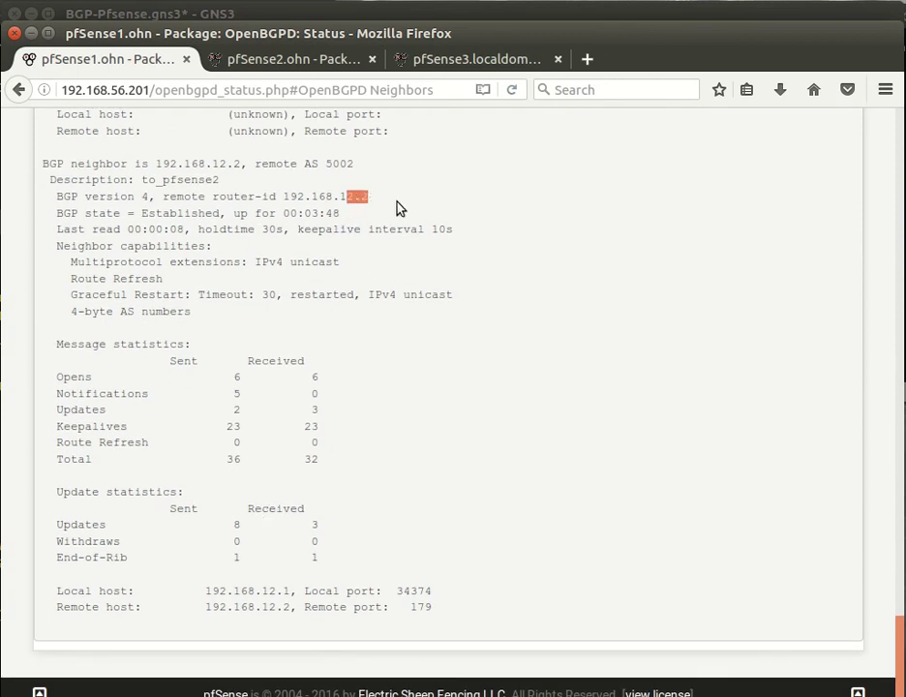
pyautogui.click(413, 294)
pyautogui.scroll(9, 406, 319)
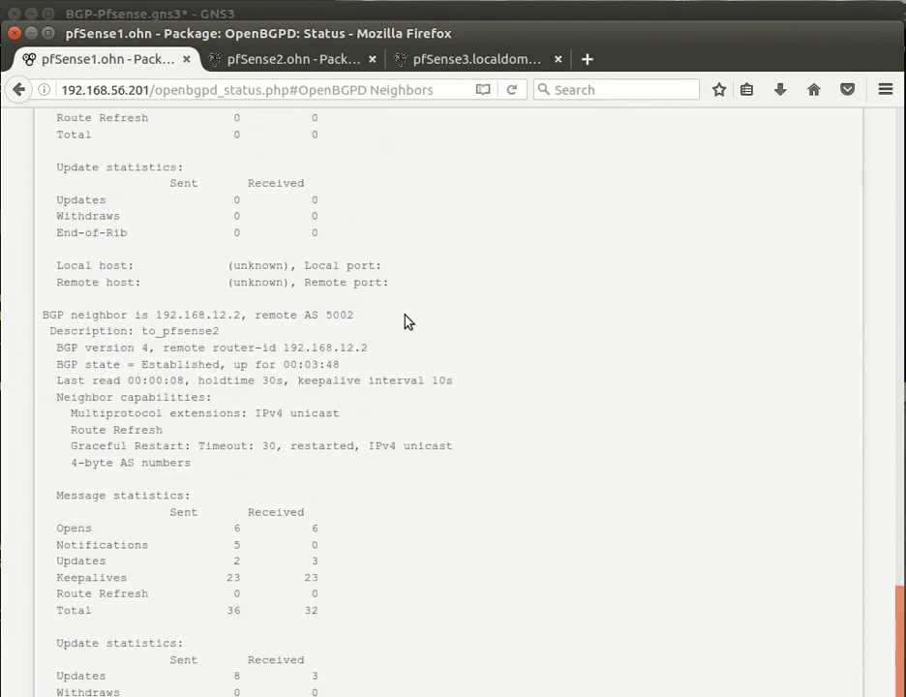
pyautogui.scroll(5, 404, 331)
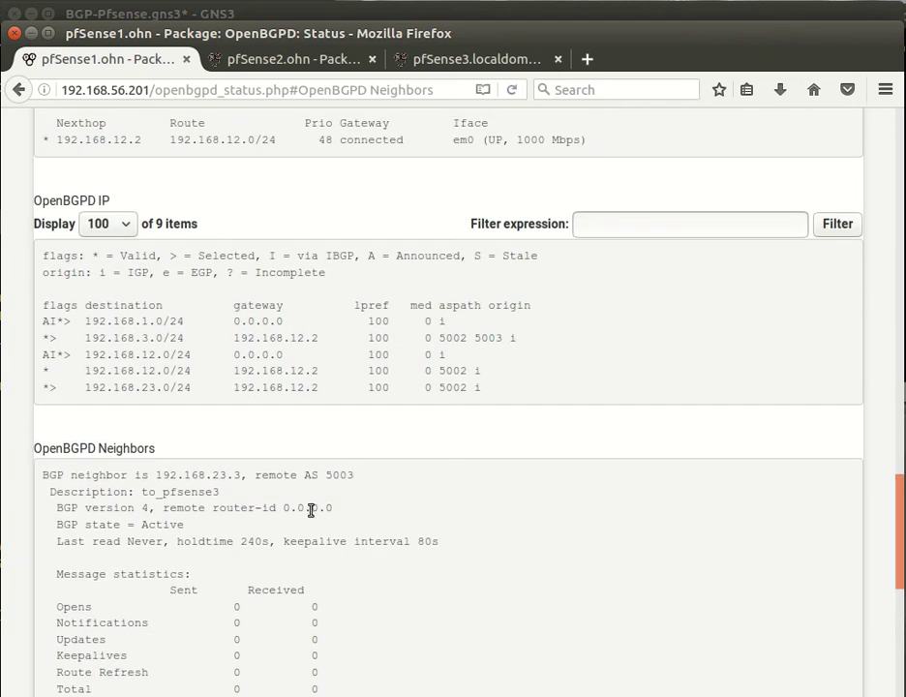
pyautogui.click(485, 57)
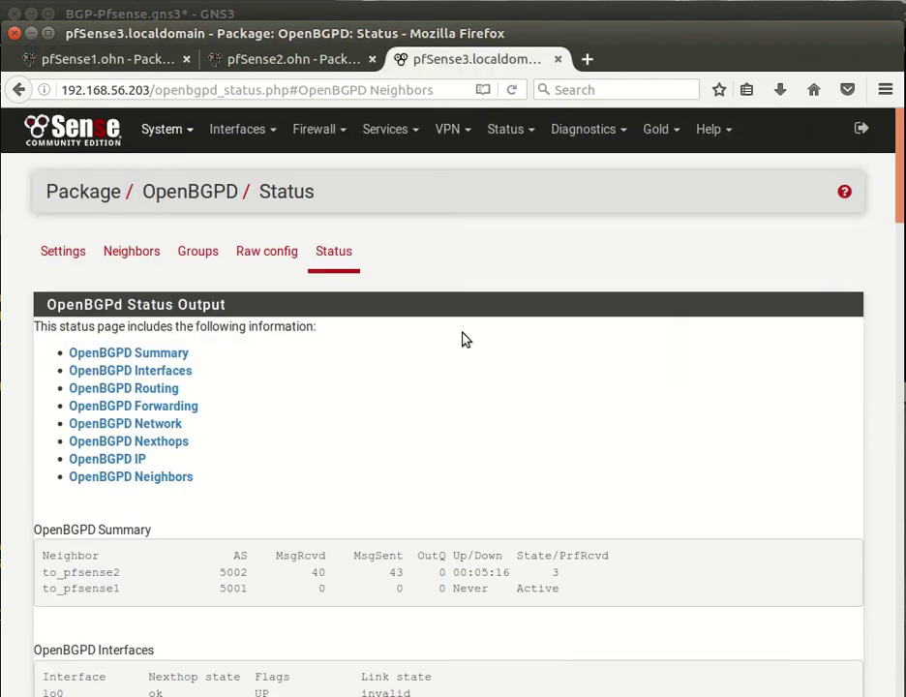
# Change the destination of pfSense3's existing static route to 192.168.12.1 with a /32 mask.
pyautogui.click(160, 129)
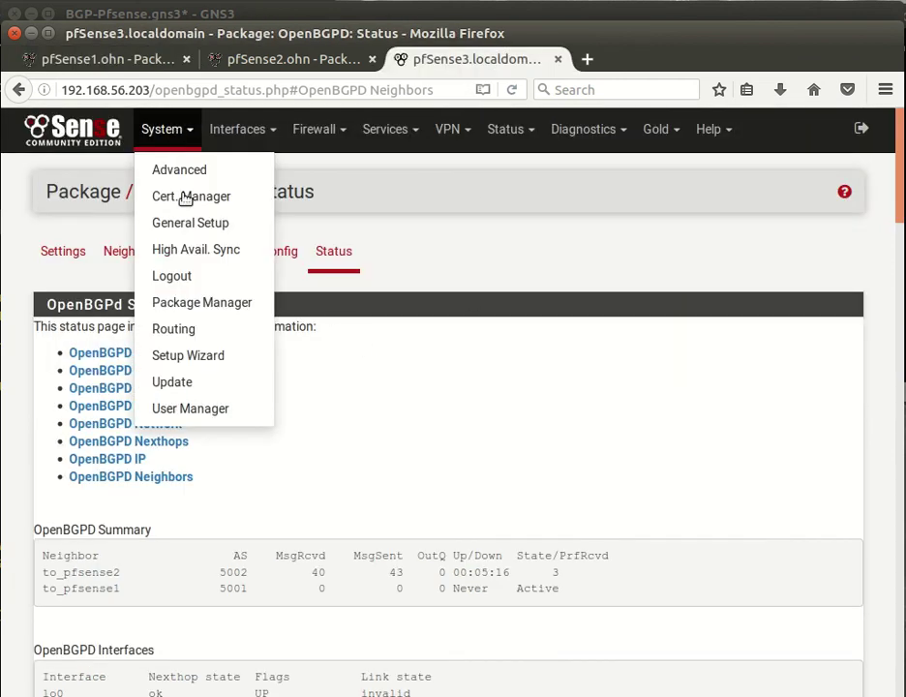
pyautogui.click(194, 331)
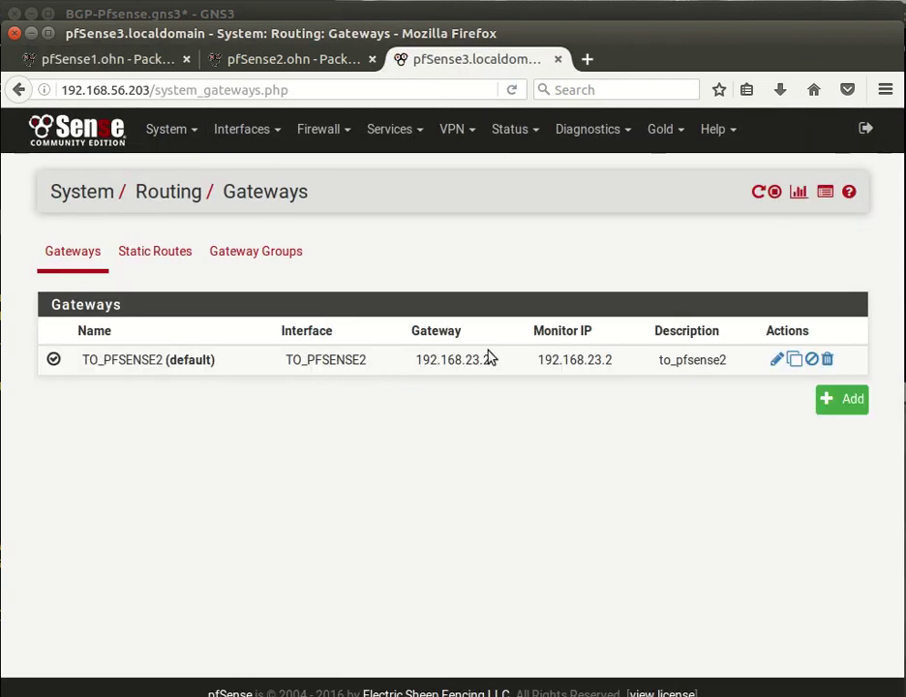
pyautogui.click(180, 259)
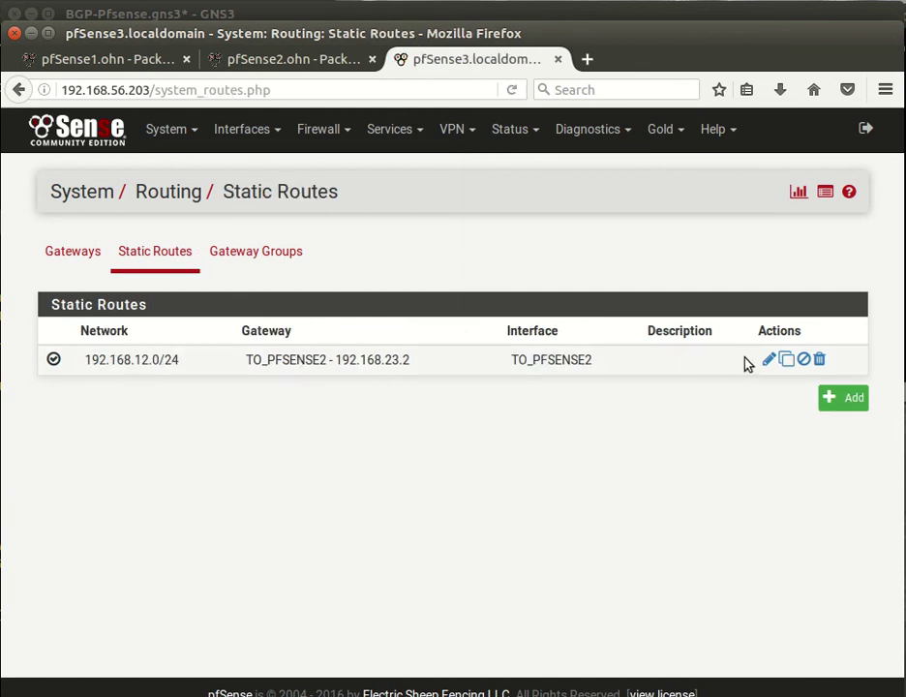
pyautogui.click(768, 359)
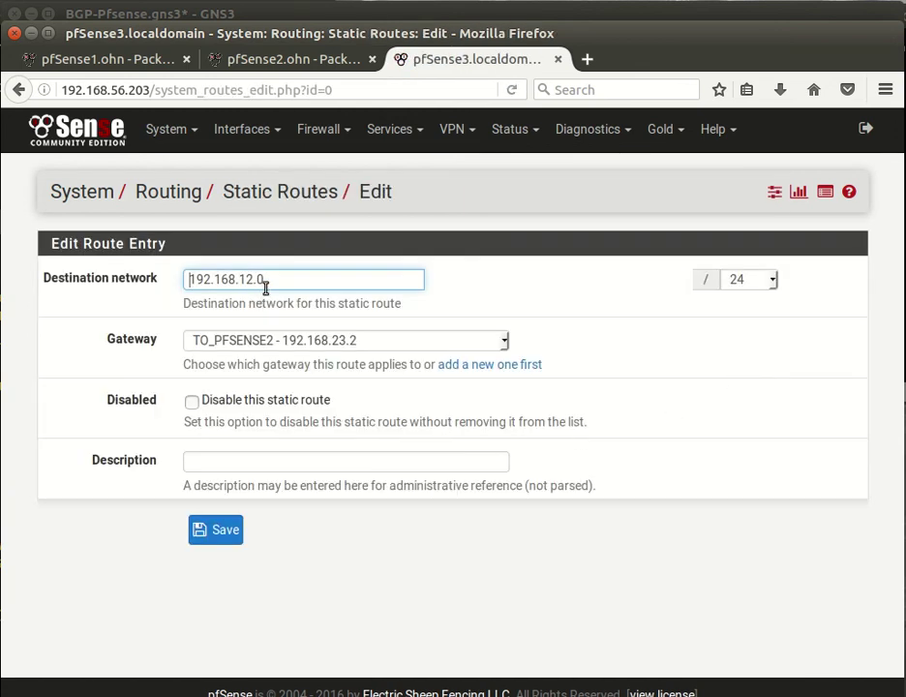
pyautogui.click(275, 287)
pyautogui.write('1')
pyautogui.click(774, 282)
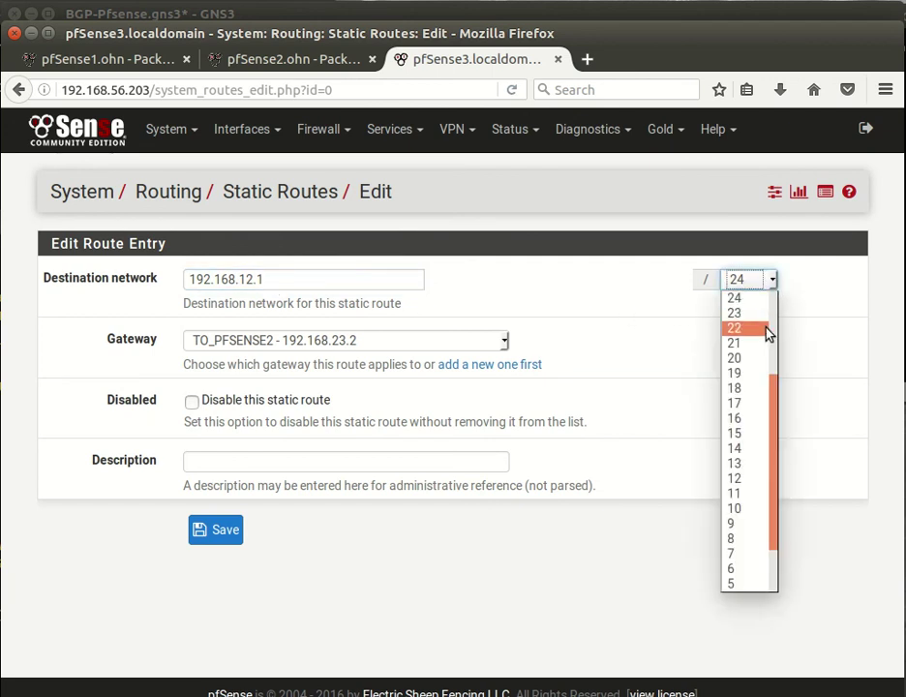
pyautogui.scroll(2, 735, 333)
pyautogui.scroll(2, 758, 336)
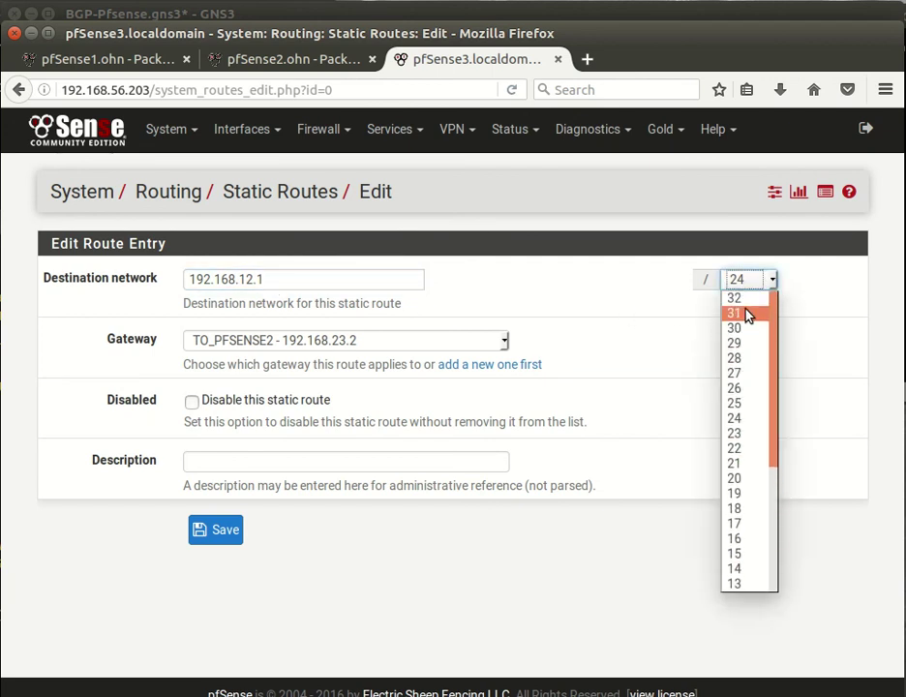
pyautogui.click(745, 301)
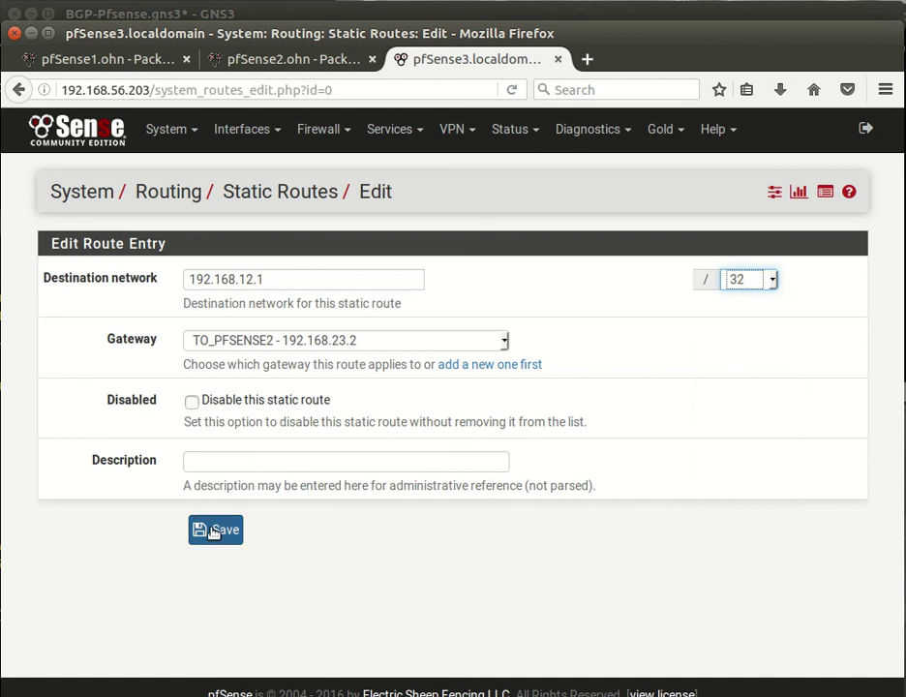
# Describe the edited static route as to_pfsense1 and save it.
pyautogui.click(248, 463)
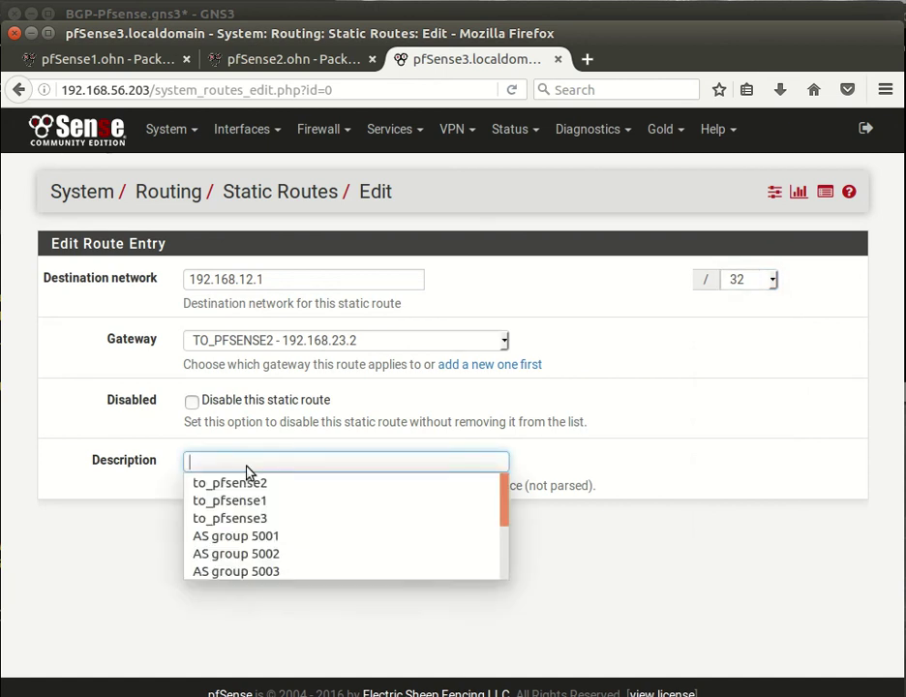
pyautogui.click(293, 500)
pyautogui.click(218, 534)
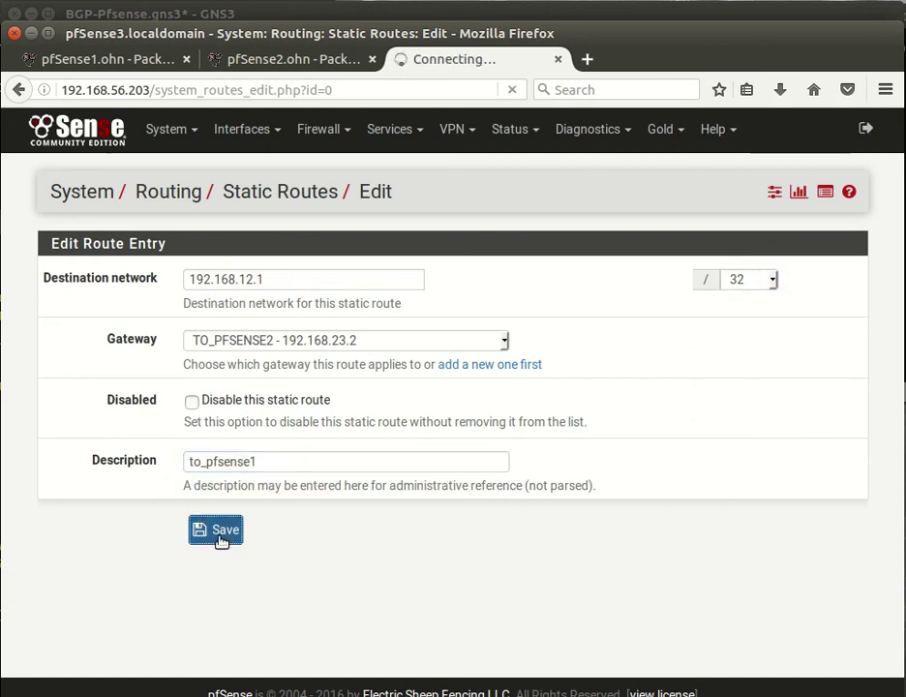
# Add a second static route on pfSense3 for destination 192.168.12.2 with a /32 mask through the TO_PFSENSE2 gateway.
pyautogui.click(838, 492)
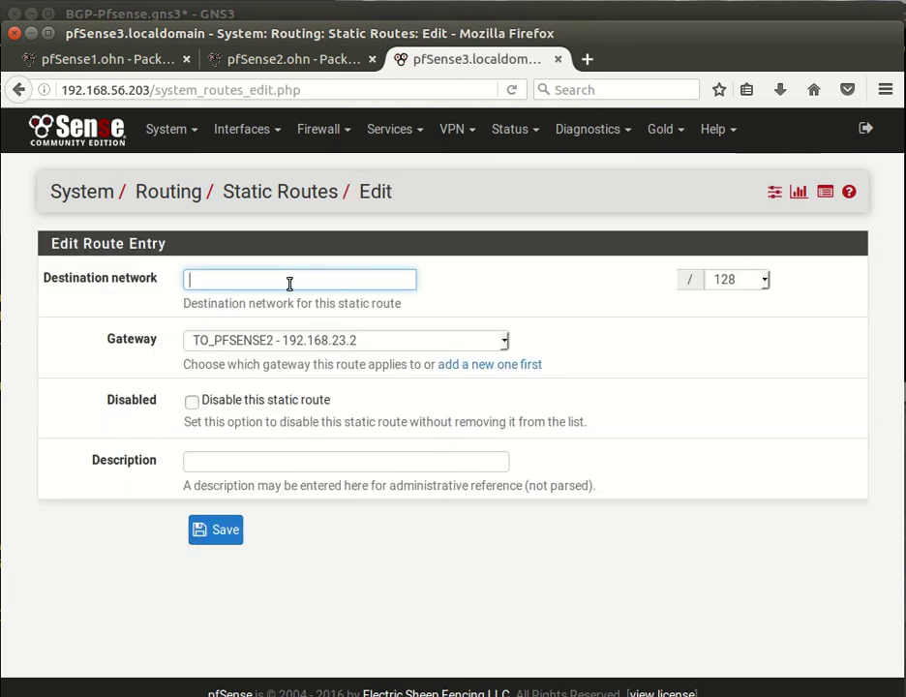
pyautogui.write('192.168.12.2')
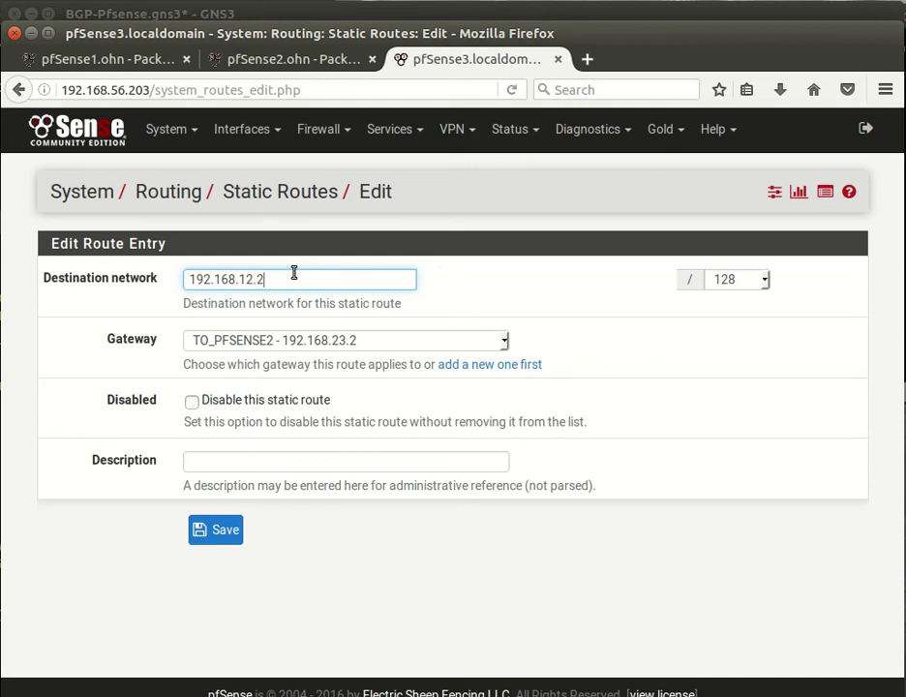
pyautogui.click(764, 279)
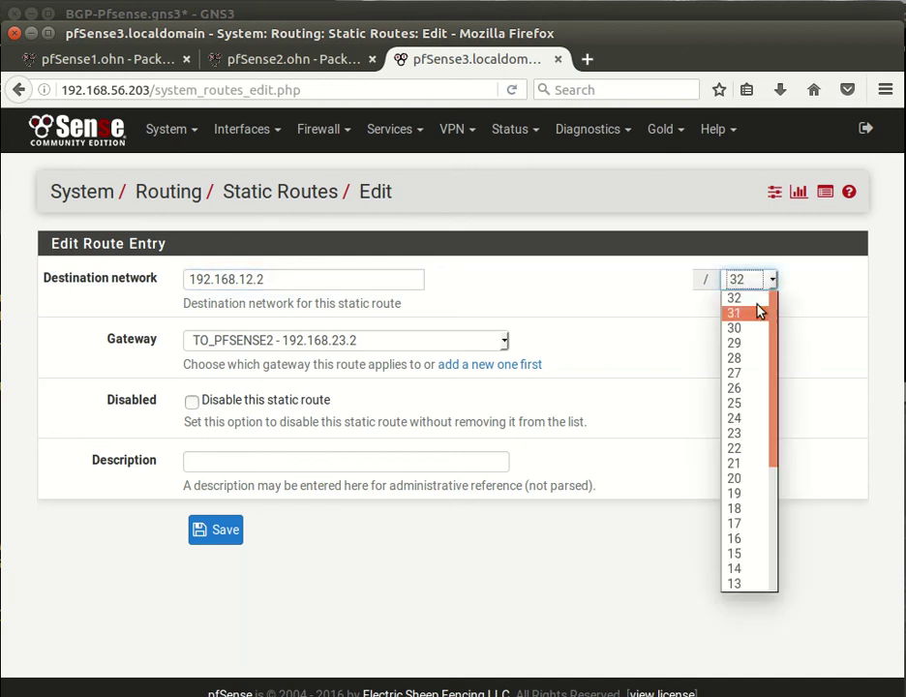
pyautogui.click(761, 304)
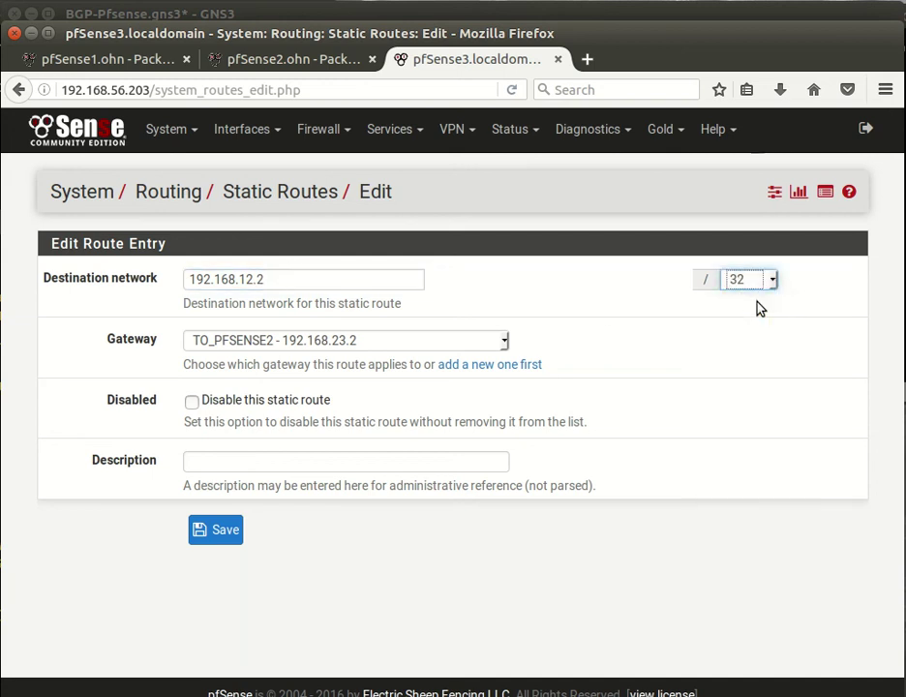
# Describe the new static route as to_pfsense2, save it and apply the routing changes.
pyautogui.click(287, 460)
pyautogui.click(287, 461)
pyautogui.click(287, 482)
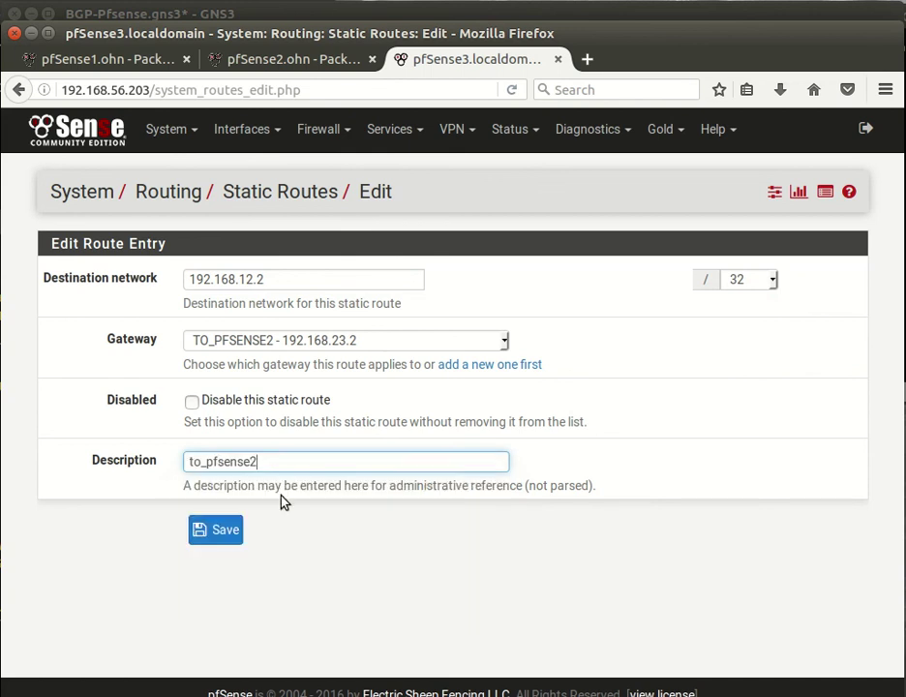
pyautogui.click(217, 534)
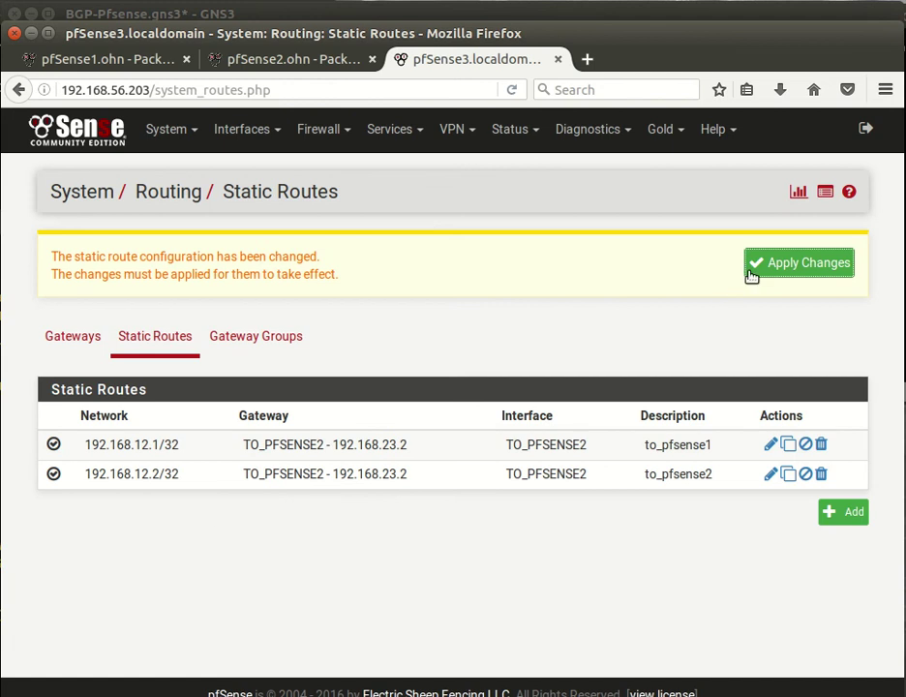
pyautogui.click(752, 273)
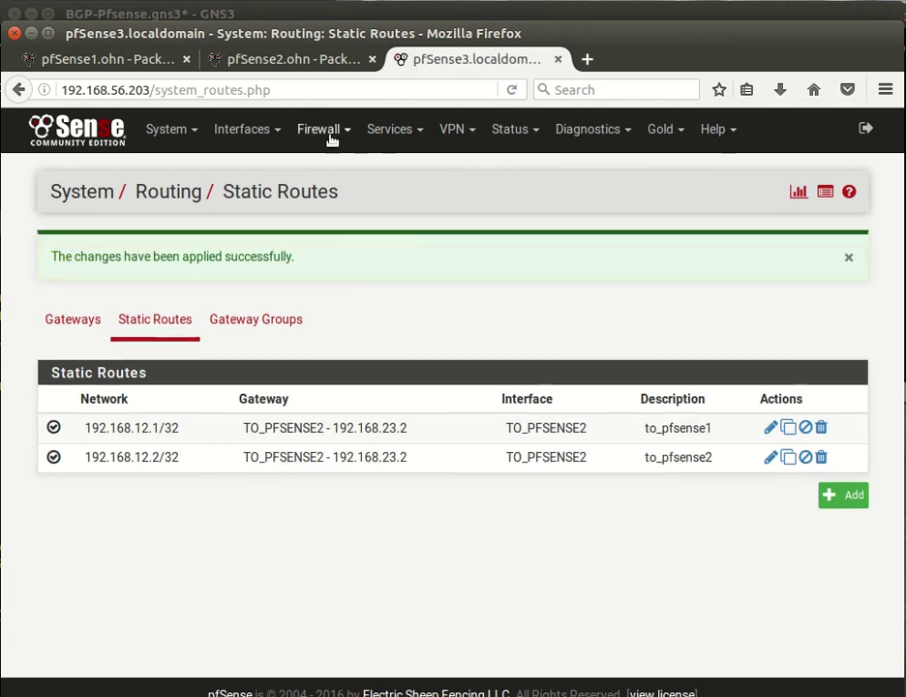
# Open pfSense3's OpenBGPD status page and check the session summary on pfSense1's status page.
pyautogui.click(388, 131)
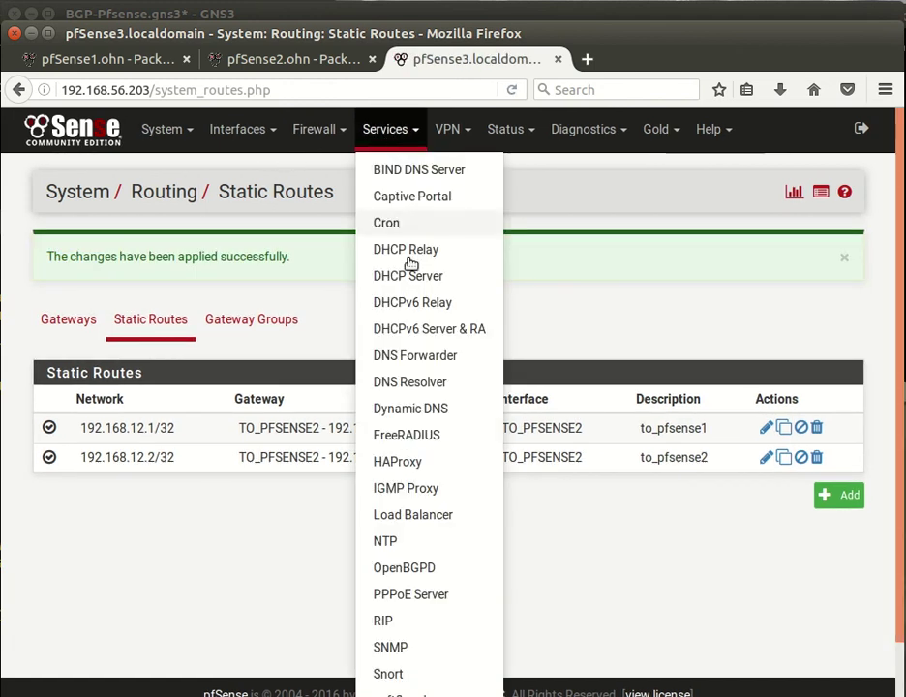
pyautogui.click(431, 571)
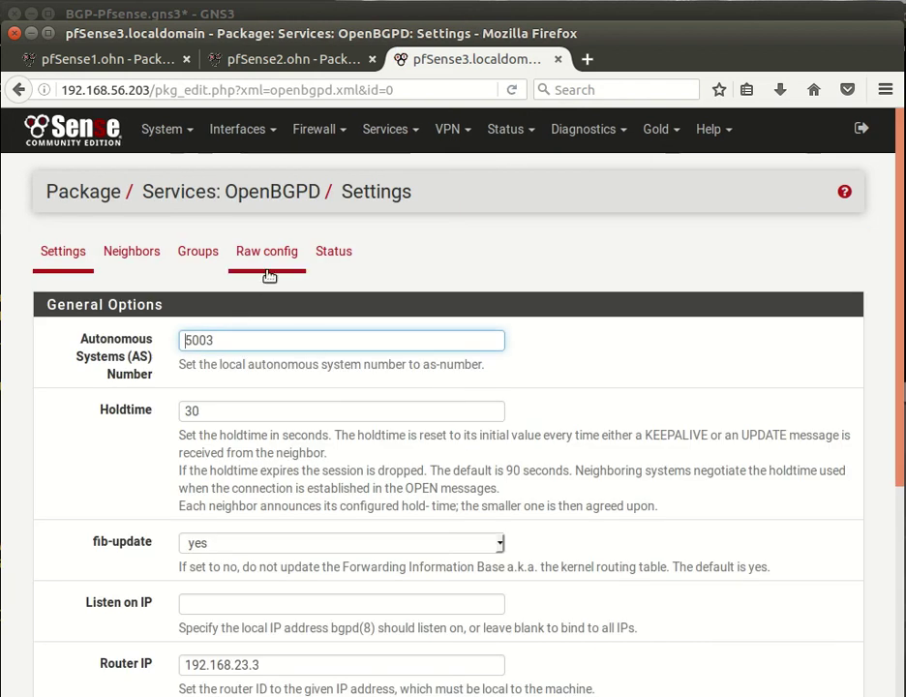
pyautogui.click(335, 253)
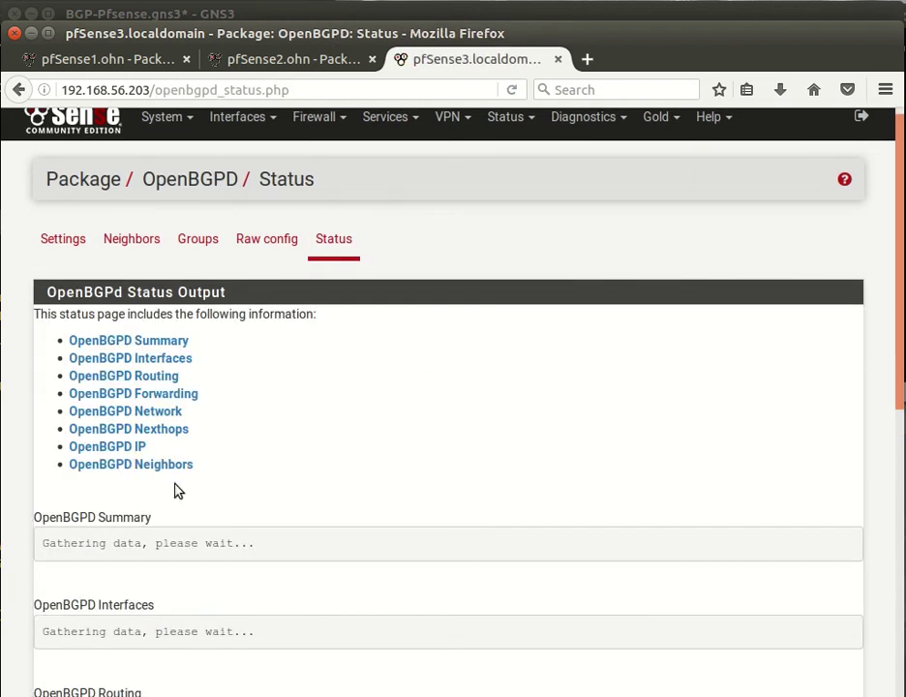
pyautogui.click(121, 61)
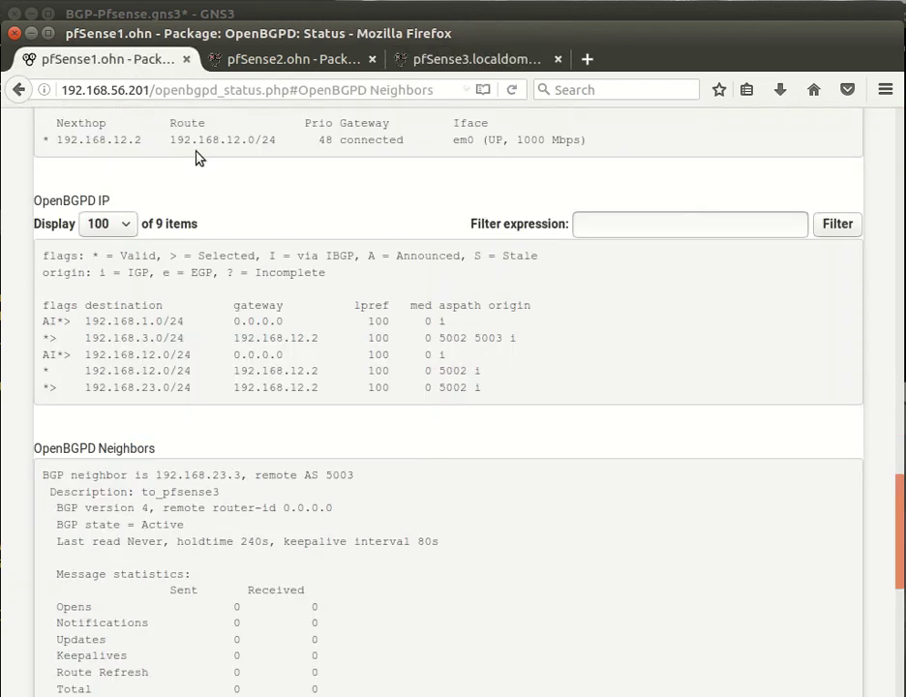
pyautogui.scroll(20, 215, 184)
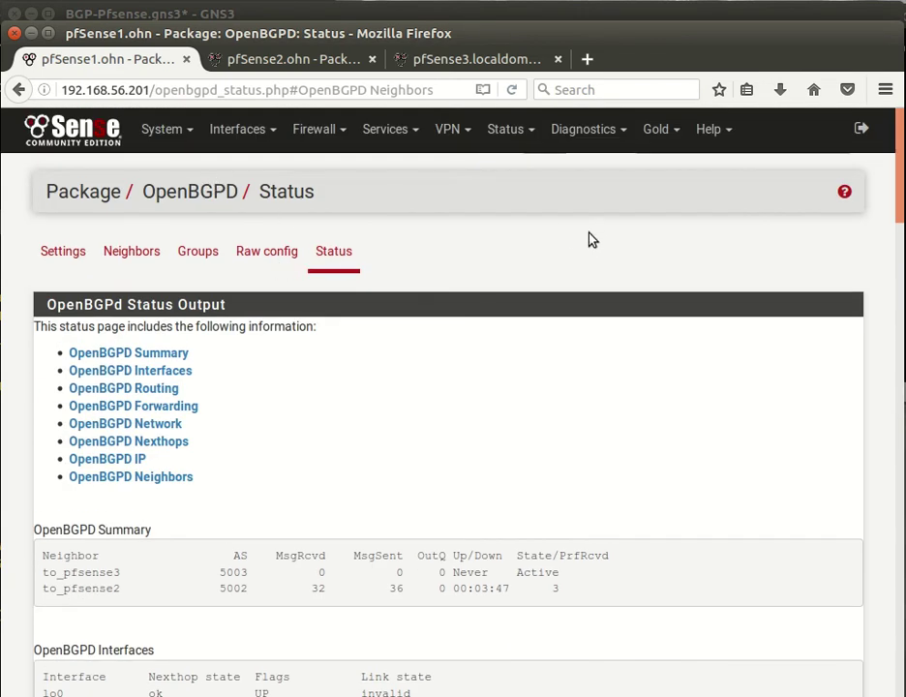
# Review pfSense1's OpenBGPD general settings and announced networks, and reopen its status page.
pyautogui.click(64, 253)
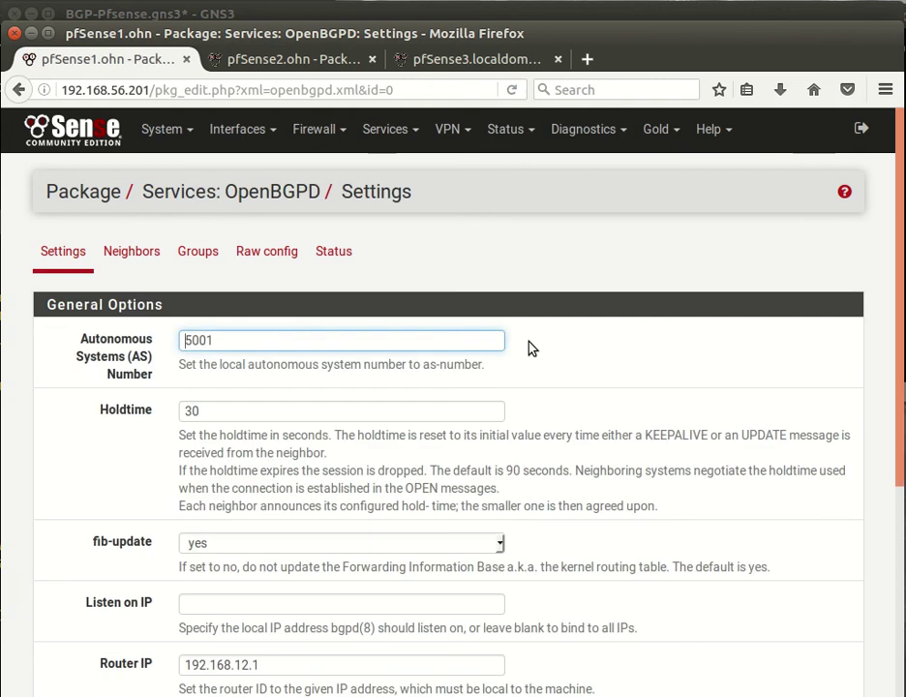
pyautogui.scroll(-4, 659, 319)
pyautogui.scroll(4, 665, 320)
pyautogui.scroll(-4, 676, 322)
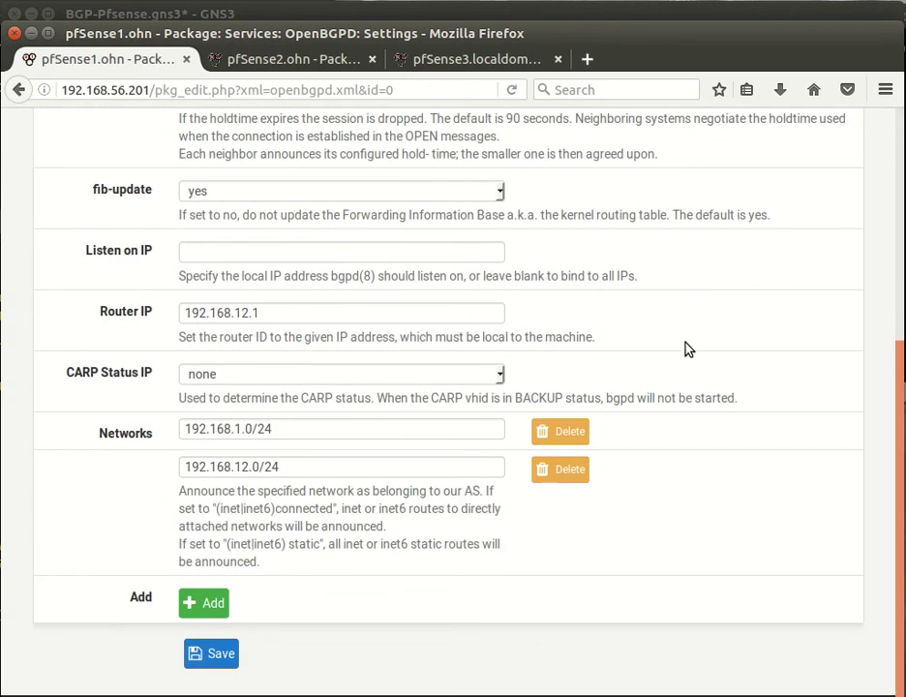
pyautogui.scroll(3, 687, 345)
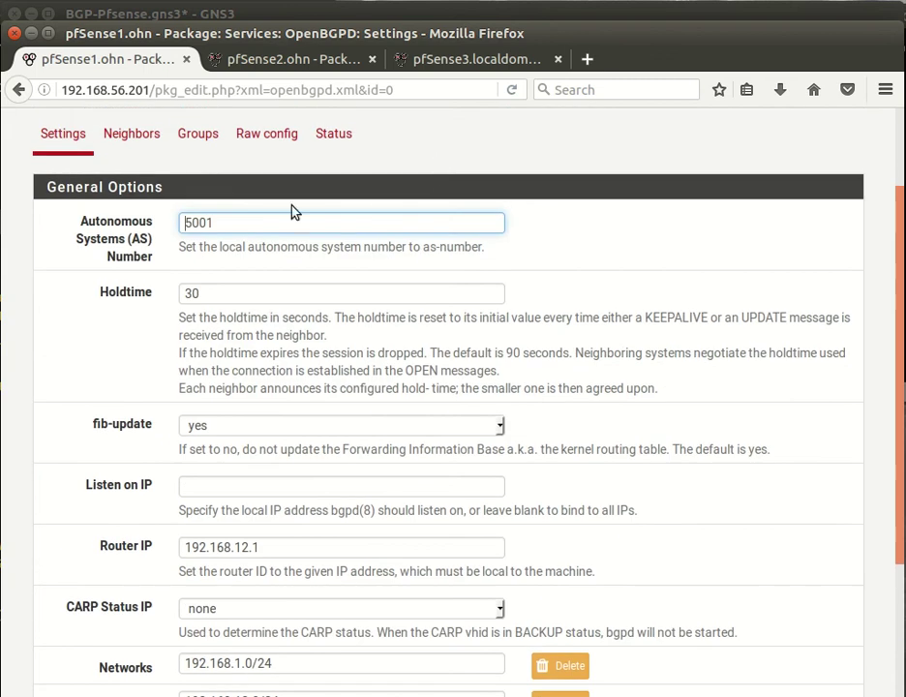
pyautogui.click(329, 135)
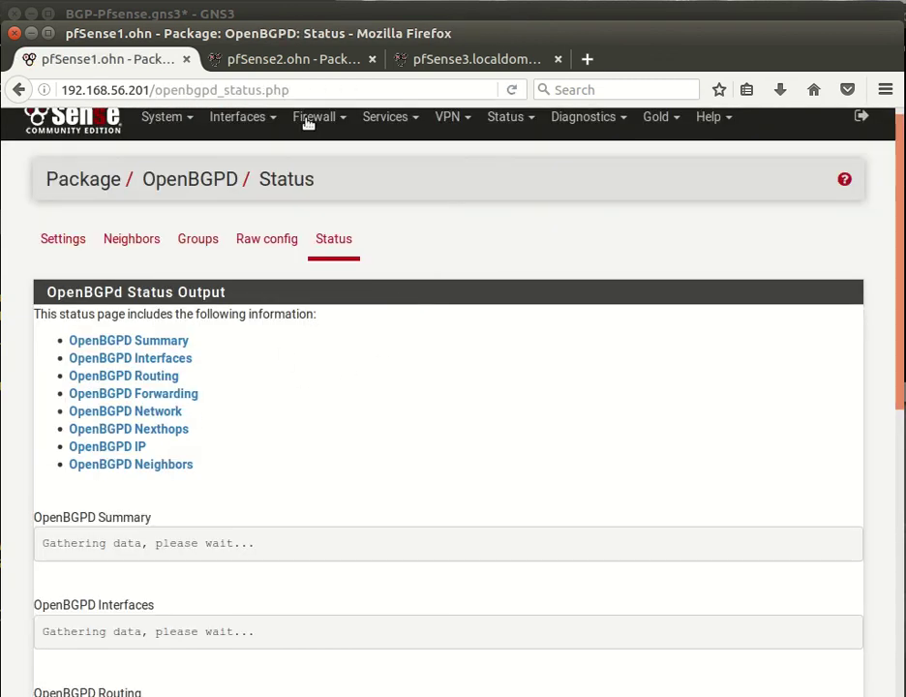
# Check the to_pfsense2 and to_pfsense1 neighbor details on pfSense3, including the remote router ID of to_pfsense1.
pyautogui.click(449, 60)
pyautogui.click(178, 466)
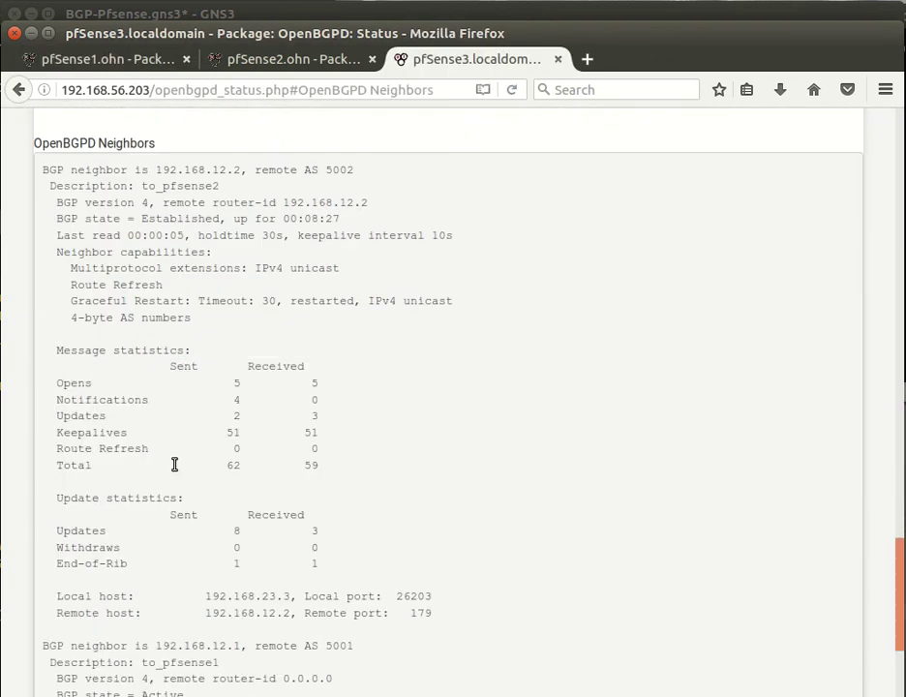
pyautogui.scroll(-4, 204, 479)
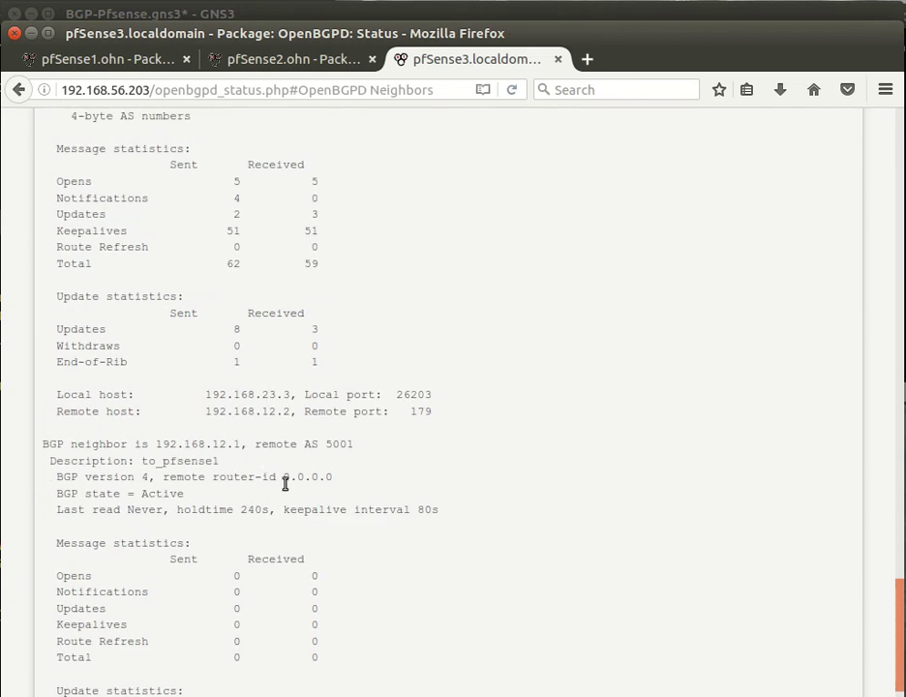
pyautogui.moveTo(283, 477); pyautogui.dragTo(334, 478)
pyautogui.click(358, 509)
# Examine pfSense3's OpenBGPD IP table for the 192.168.1.0/24 route's gateway, AS path and origin code.
pyautogui.scroll(10, 359, 511)
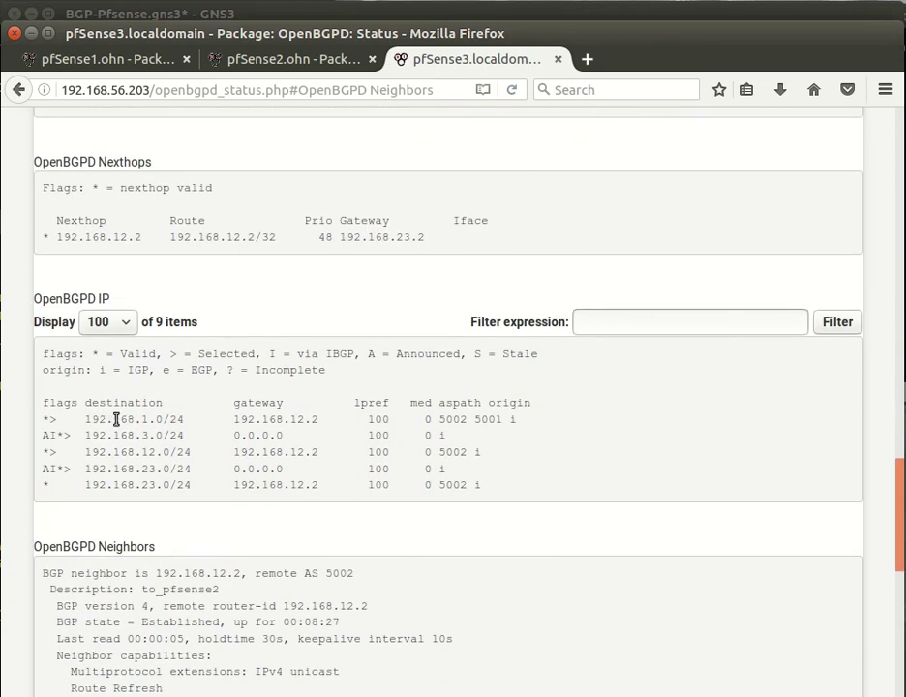
pyautogui.moveTo(92, 419); pyautogui.dragTo(319, 419)
pyautogui.click(322, 510)
pyautogui.moveTo(436, 423); pyautogui.dragTo(509, 423)
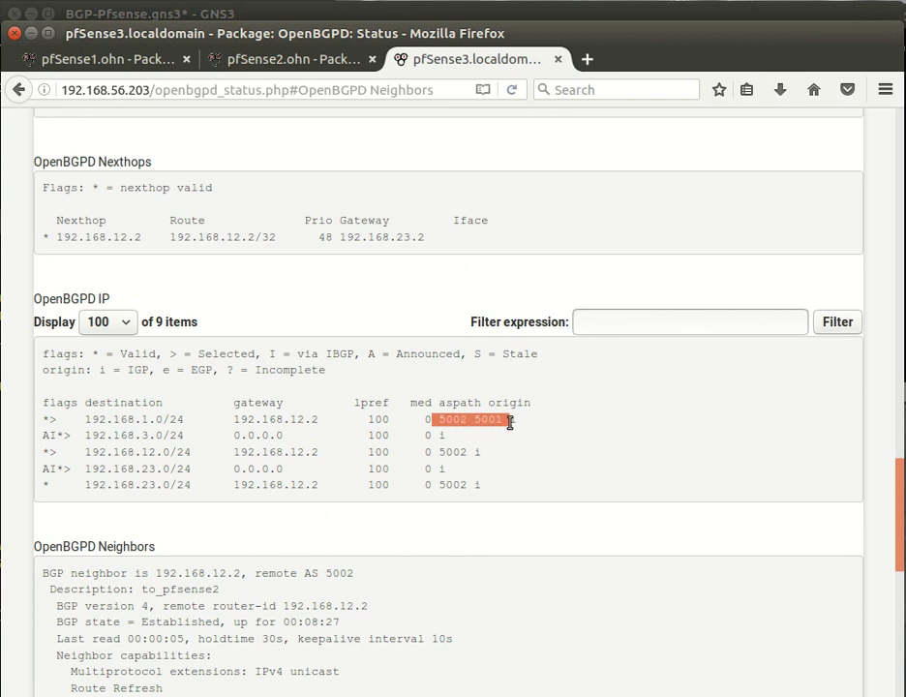
pyautogui.click(471, 502)
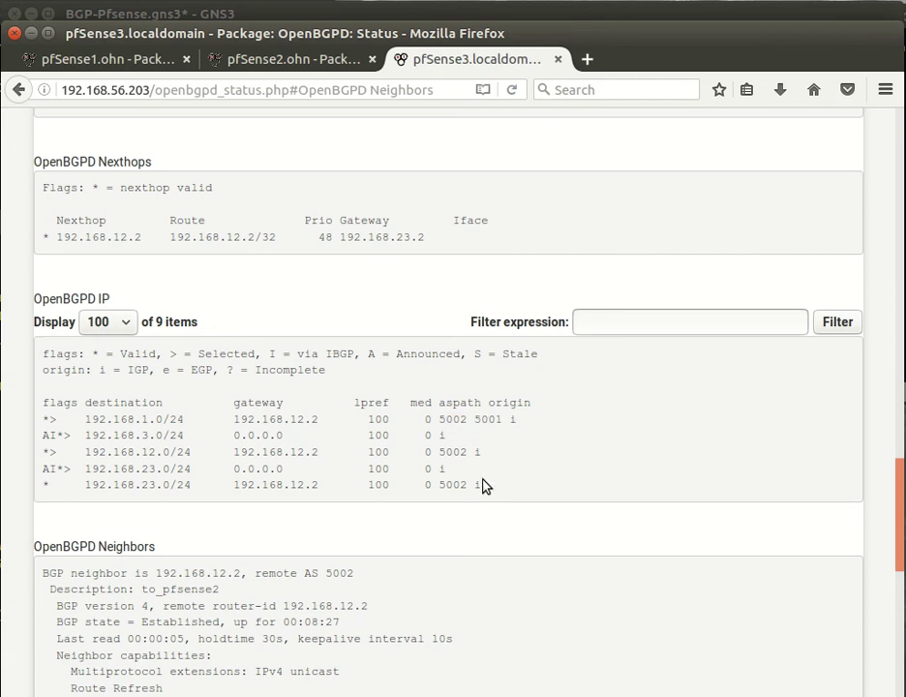
pyautogui.moveTo(93, 369); pyautogui.dragTo(133, 370)
pyautogui.click(238, 499)
# Review the message and update statistics of both pfSense3 neighbors and return to the OpenBGPD summary.
pyautogui.scroll(-5, 242, 501)
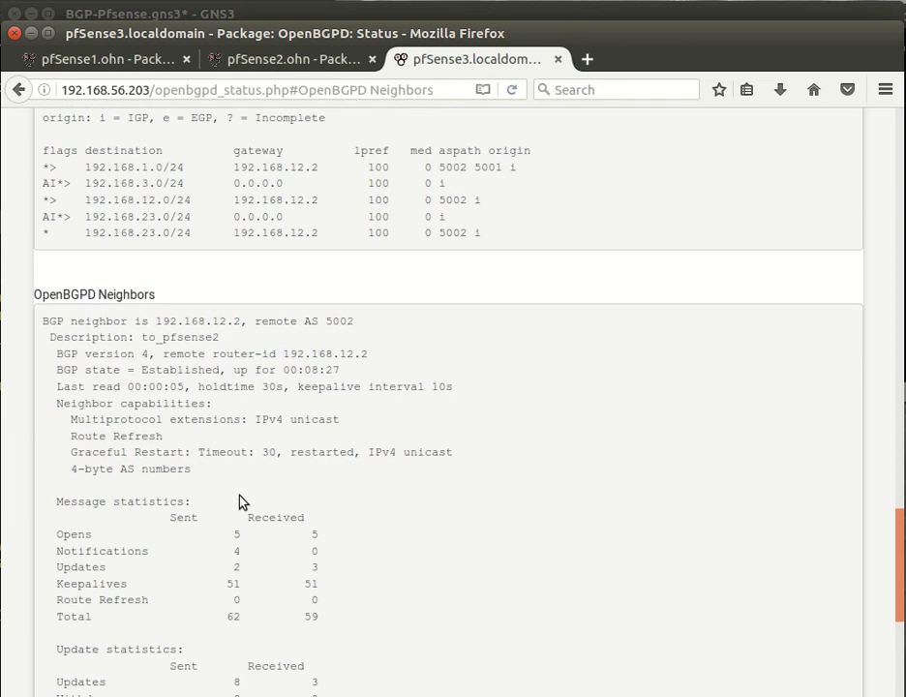
pyautogui.scroll(-5, 242, 503)
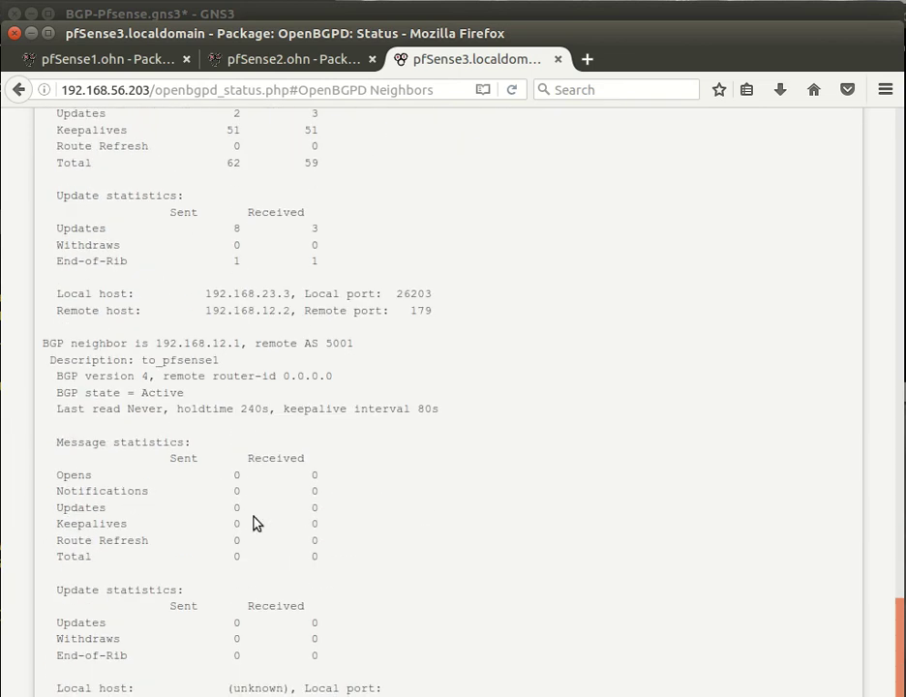
pyautogui.scroll(-3, 254, 522)
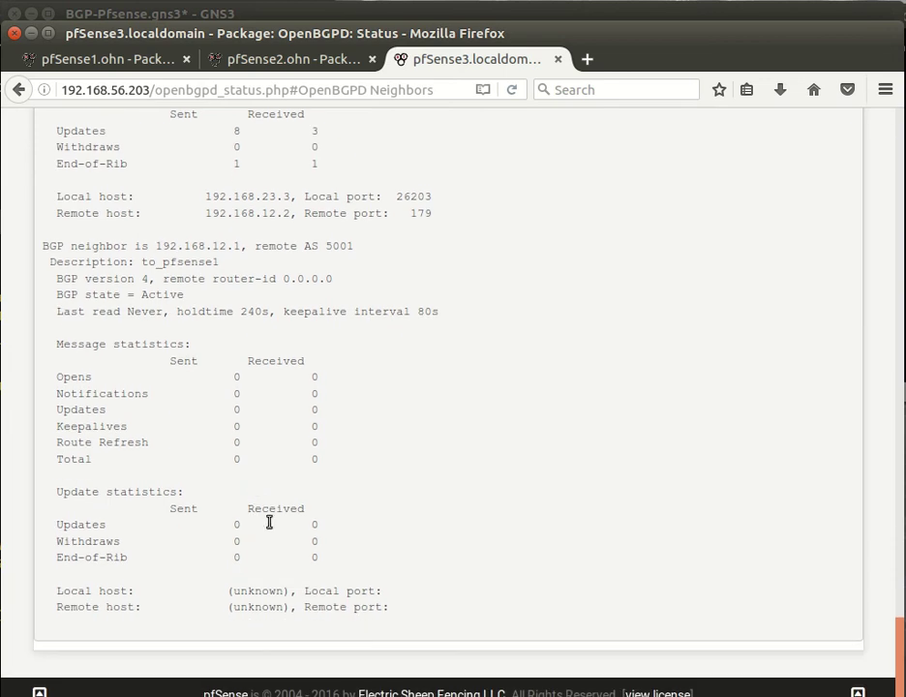
pyautogui.scroll(10, 303, 324)
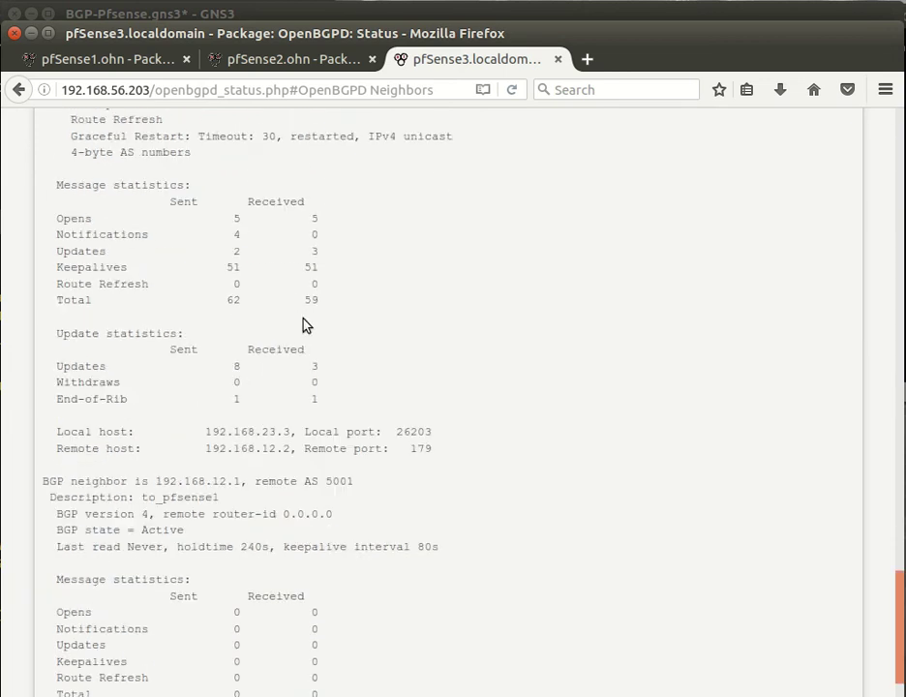
pyautogui.scroll(20, 303, 325)
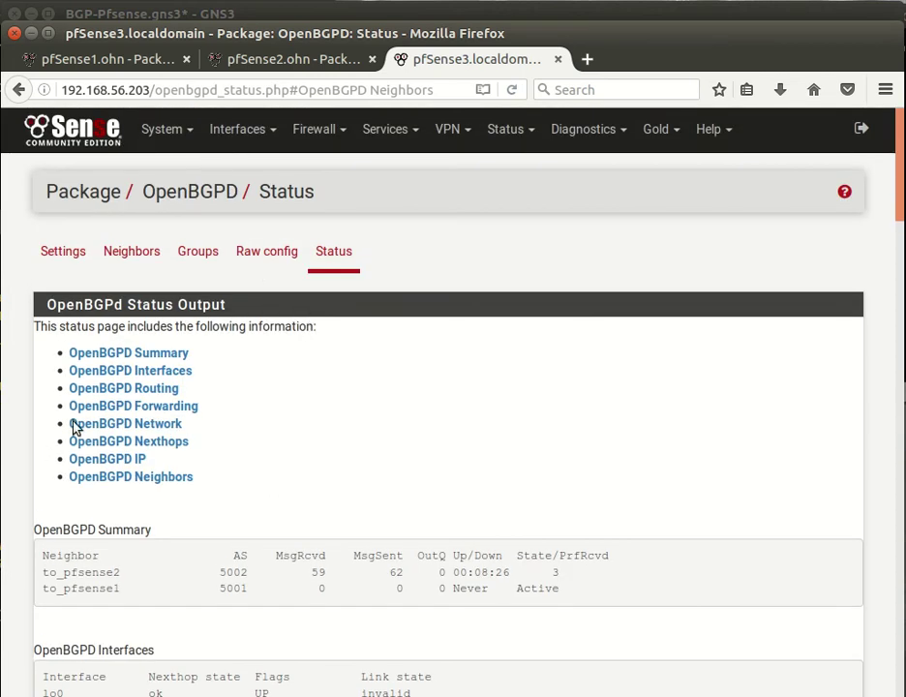
# View pfSense3's OpenBGPD routing table and ping 192.168.3.100 from pfSense1 over IPv4 with three pings.
pyautogui.click(168, 391)
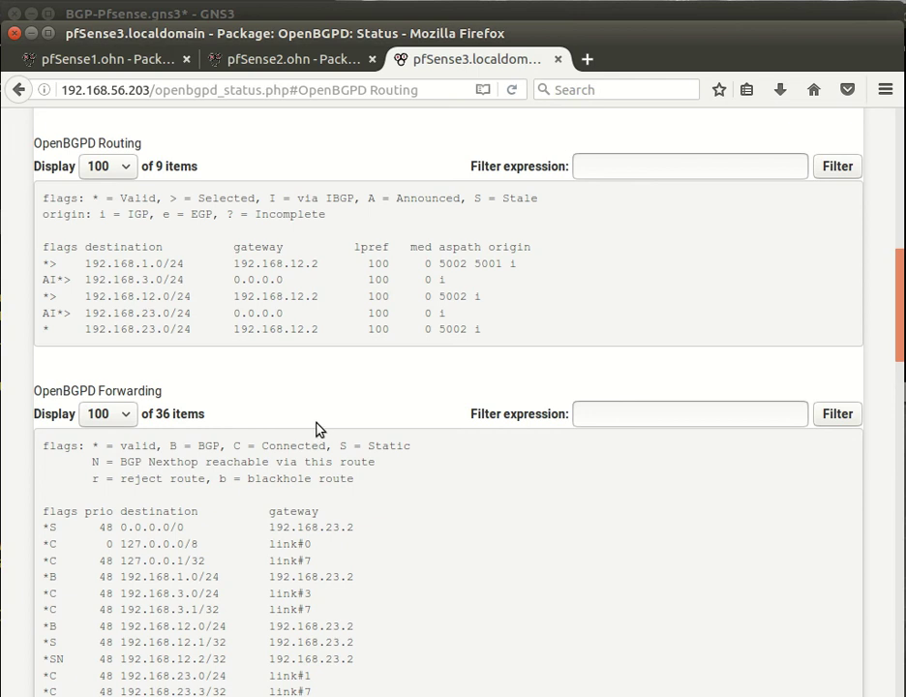
pyautogui.click(97, 58)
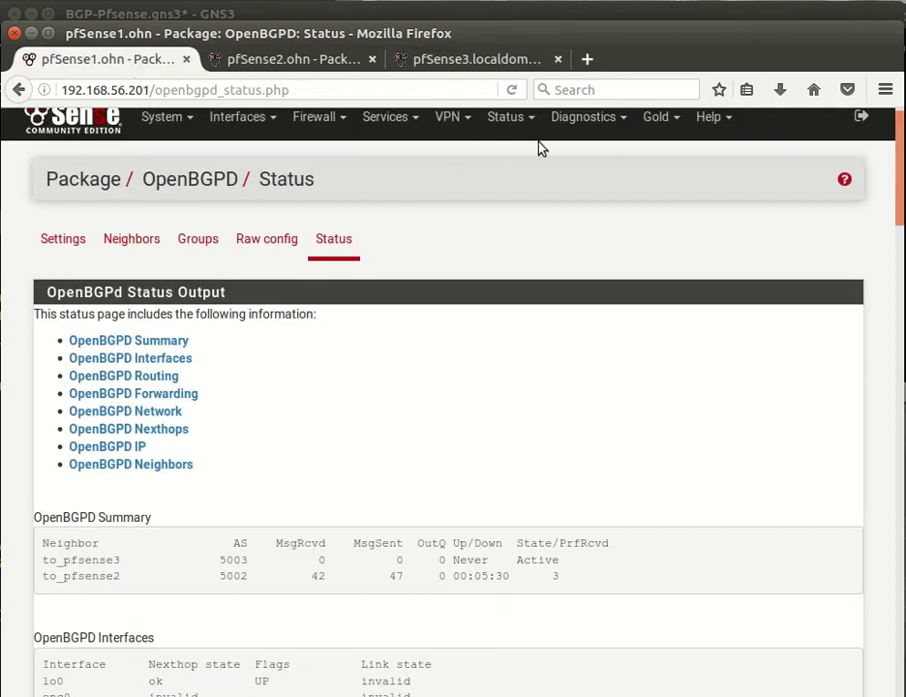
pyautogui.click(602, 118)
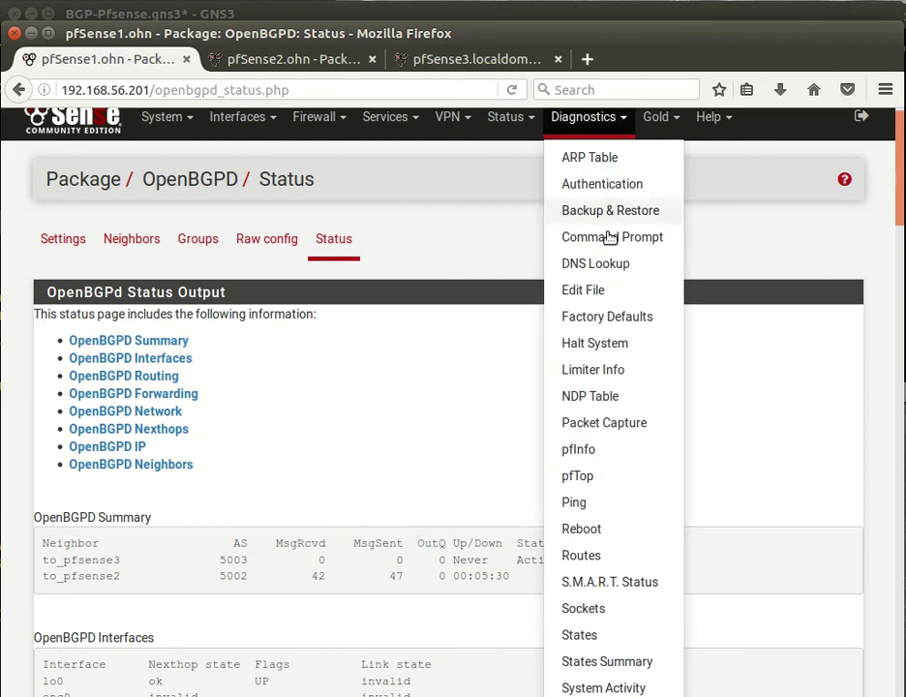
pyautogui.click(610, 503)
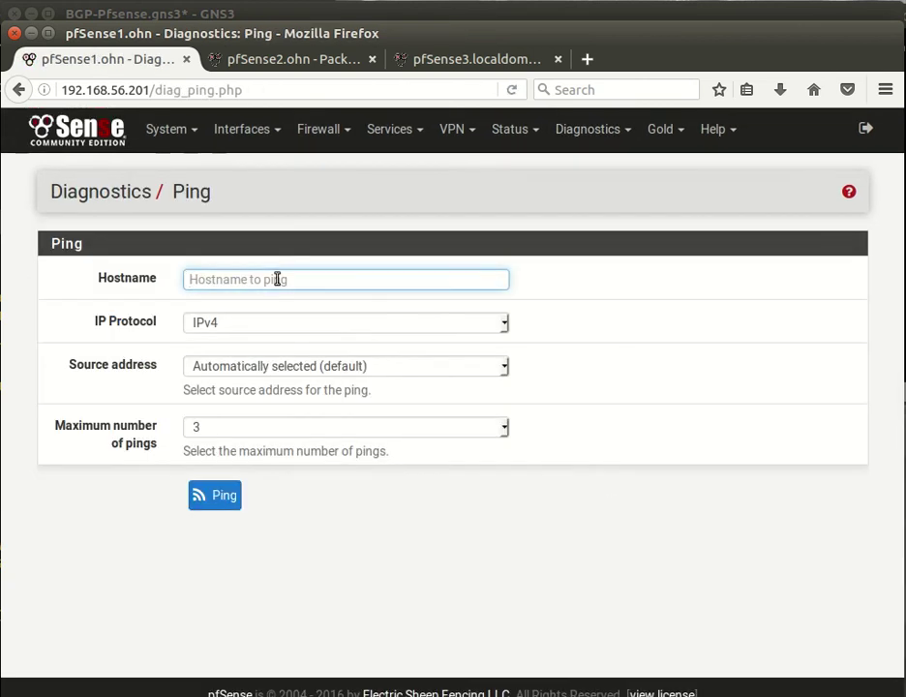
pyautogui.click(275, 282)
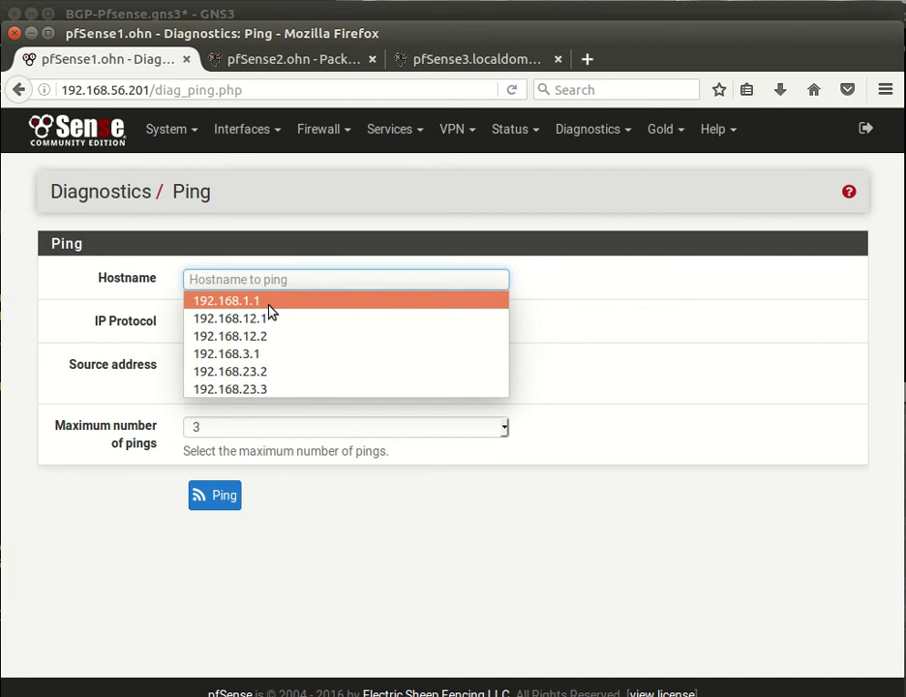
pyautogui.click(279, 355)
pyautogui.click(294, 283)
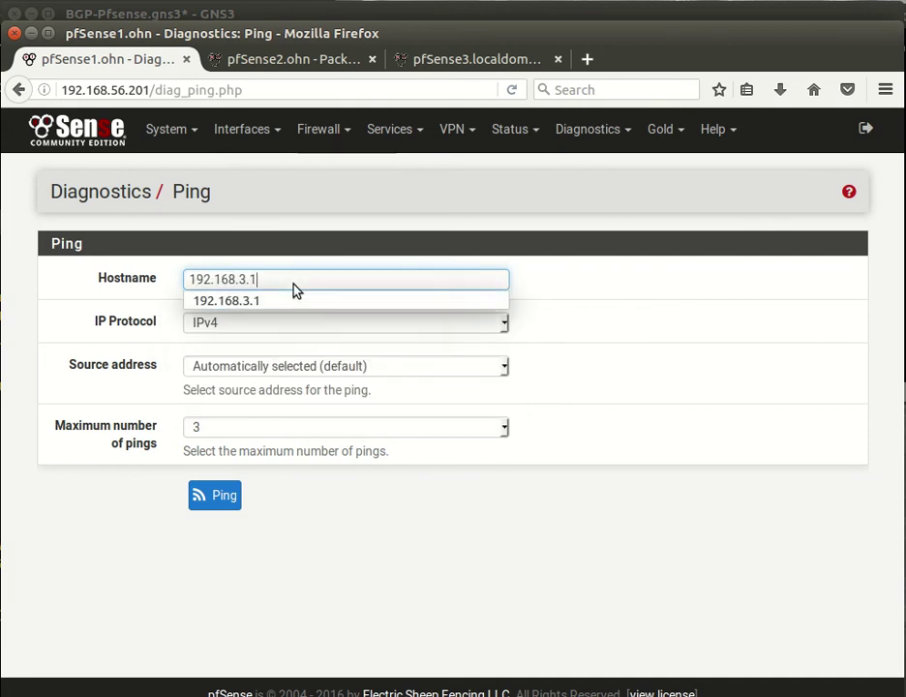
pyautogui.write('00')
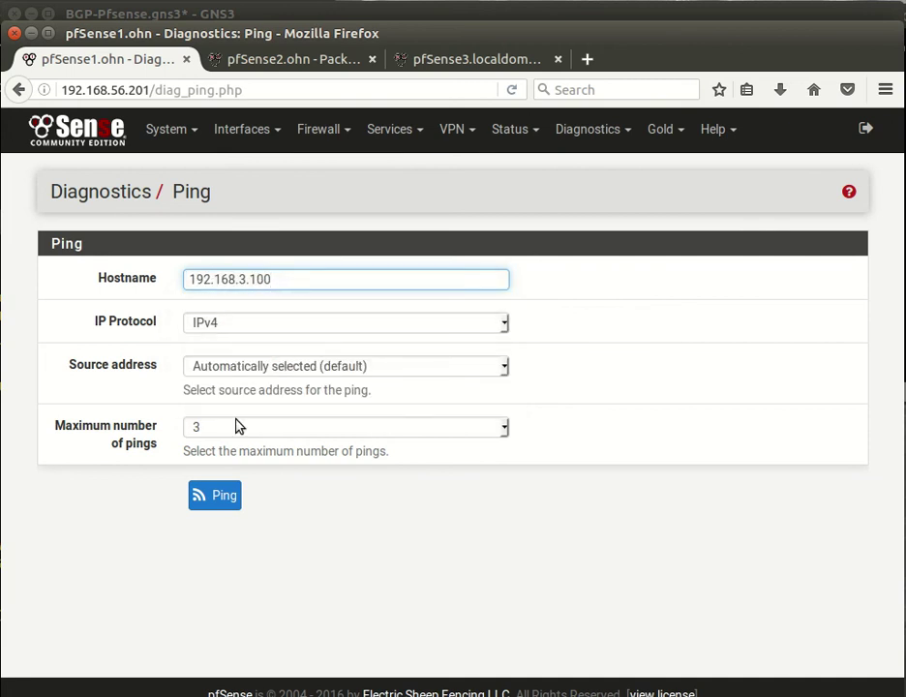
pyautogui.click(217, 493)
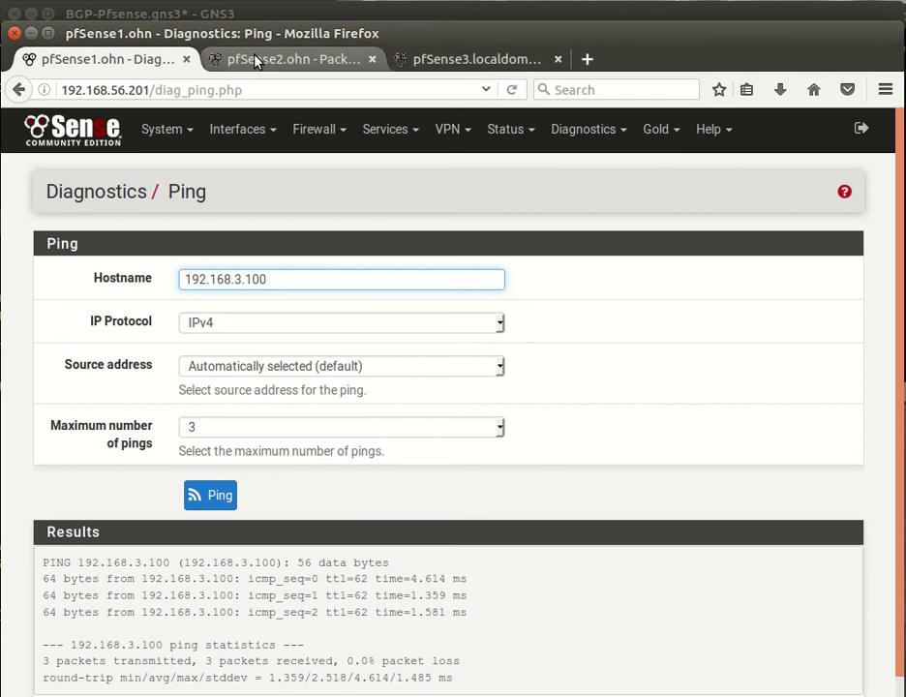
# Look at the network topology in GNS3, return to Firefox and open pfSense1's OpenBGPD status page.
pyautogui.click(30, 34)
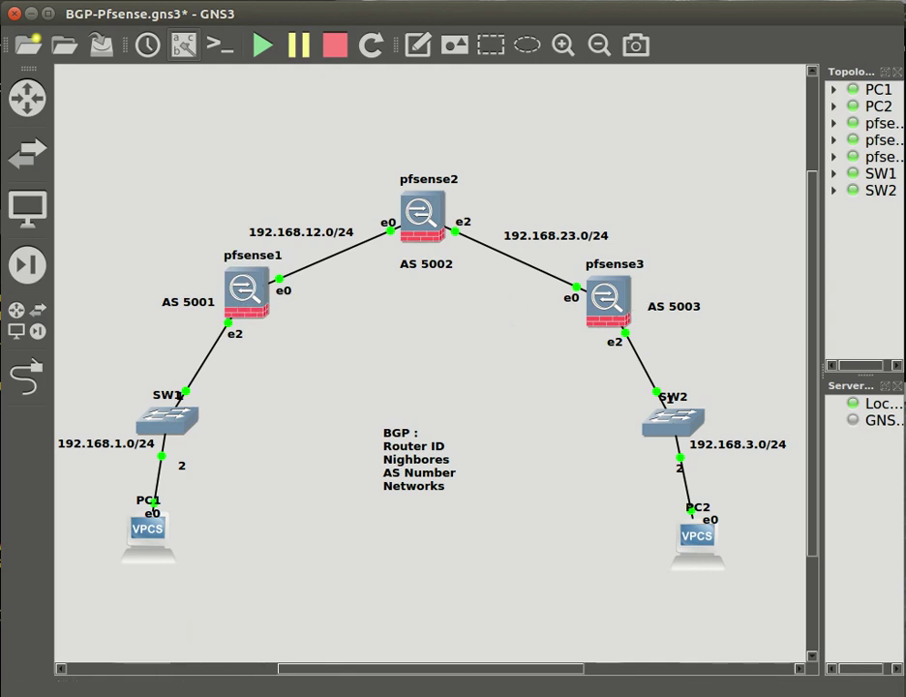
pyautogui.press('Delete')
pyautogui.hotkey('alt', 'Tab')
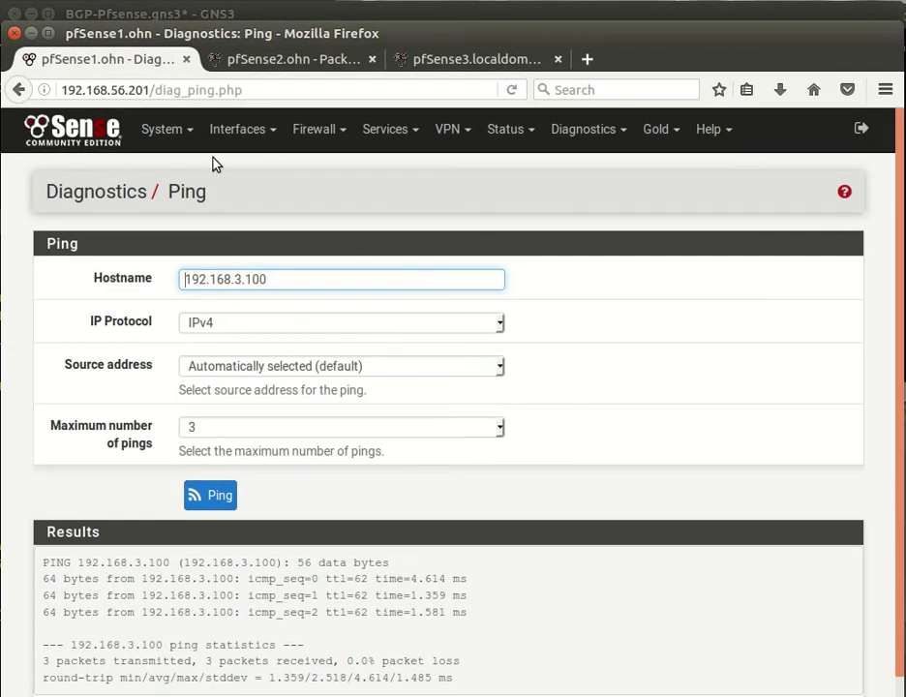
pyautogui.click(397, 133)
pyautogui.click(419, 567)
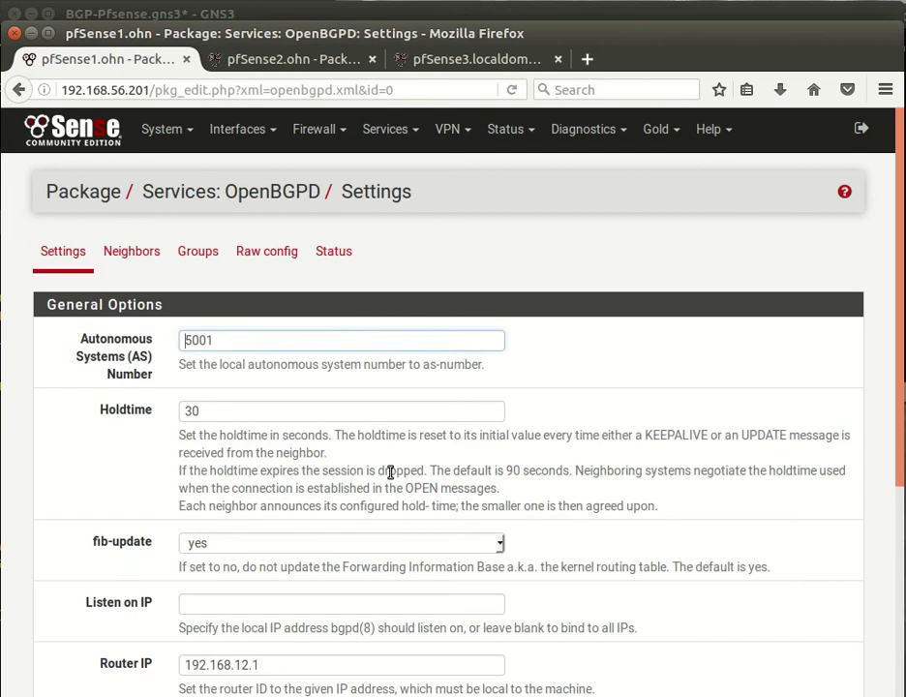
pyautogui.click(333, 253)
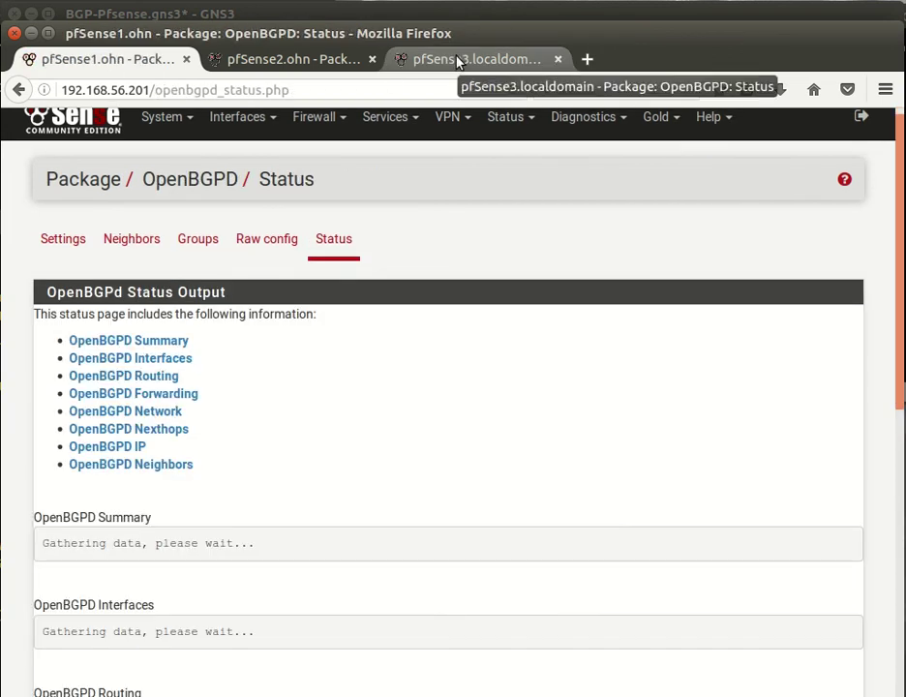
# Review pfSense3's raw OpenBGPD configuration, including its groups, neighbors and allow/deny rules, and return to its status page.
pyautogui.click(459, 62)
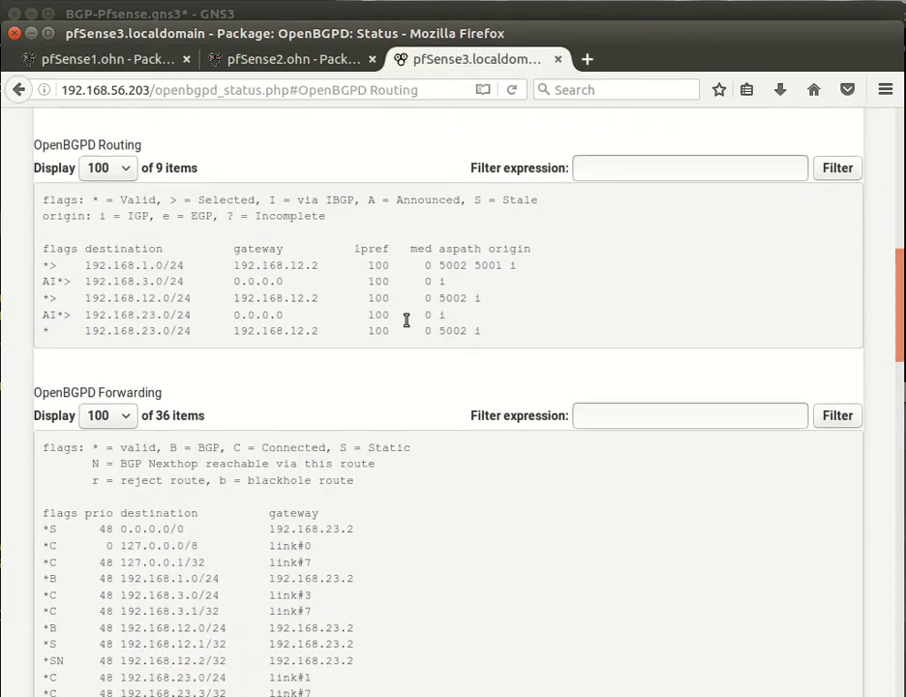
pyautogui.scroll(7, 404, 318)
pyautogui.click(265, 200)
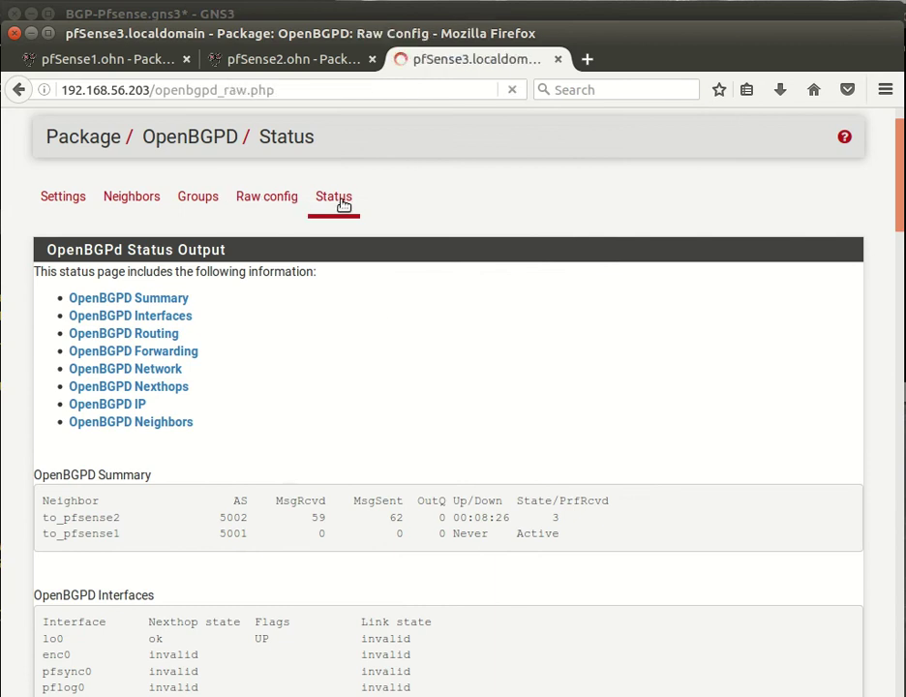
pyautogui.click(336, 258)
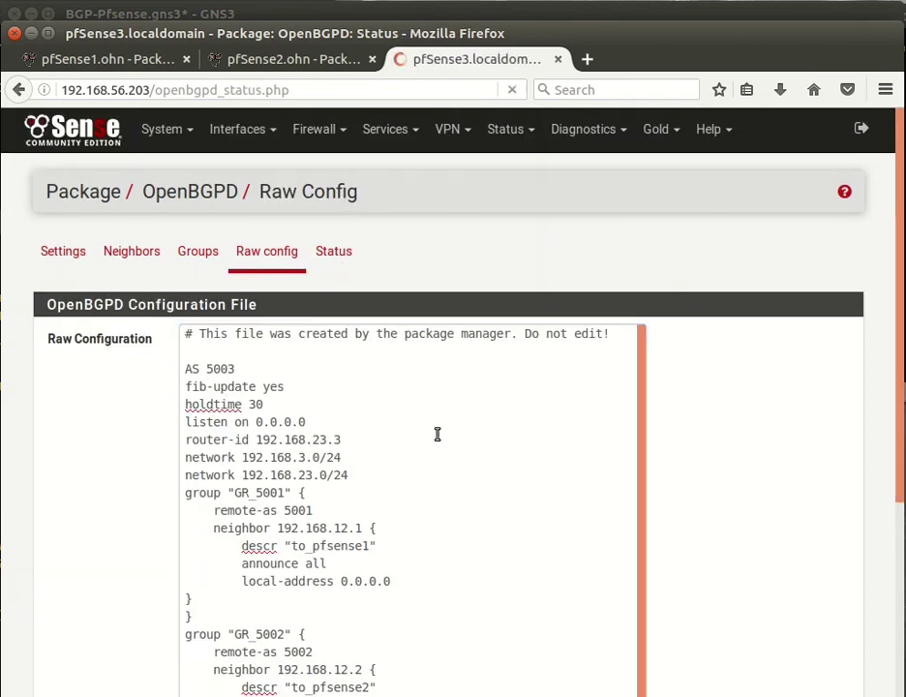
pyautogui.click(283, 248)
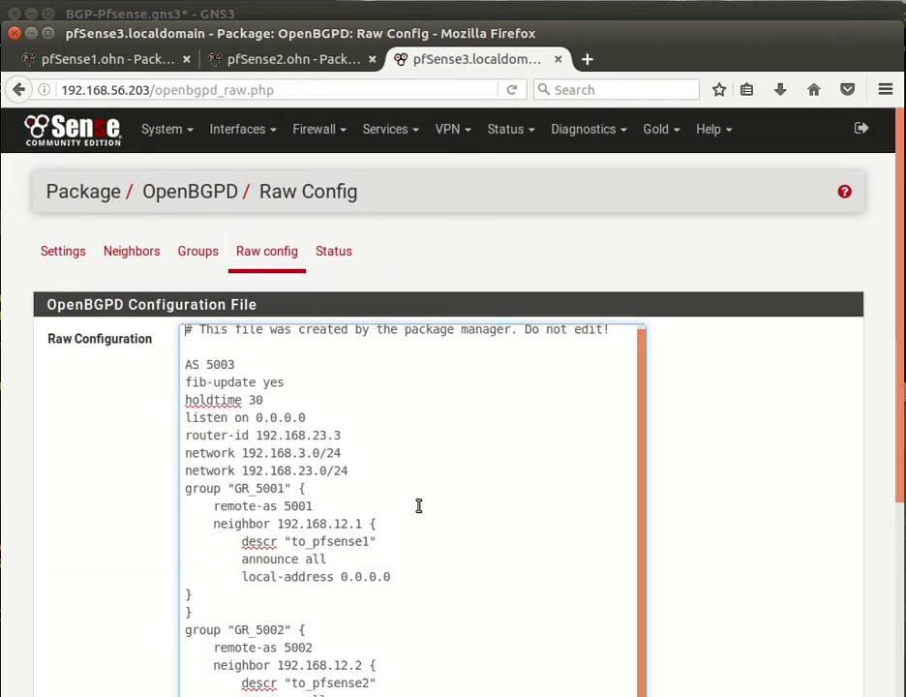
pyautogui.scroll(-2, 425, 514)
pyautogui.scroll(-5, 668, 522)
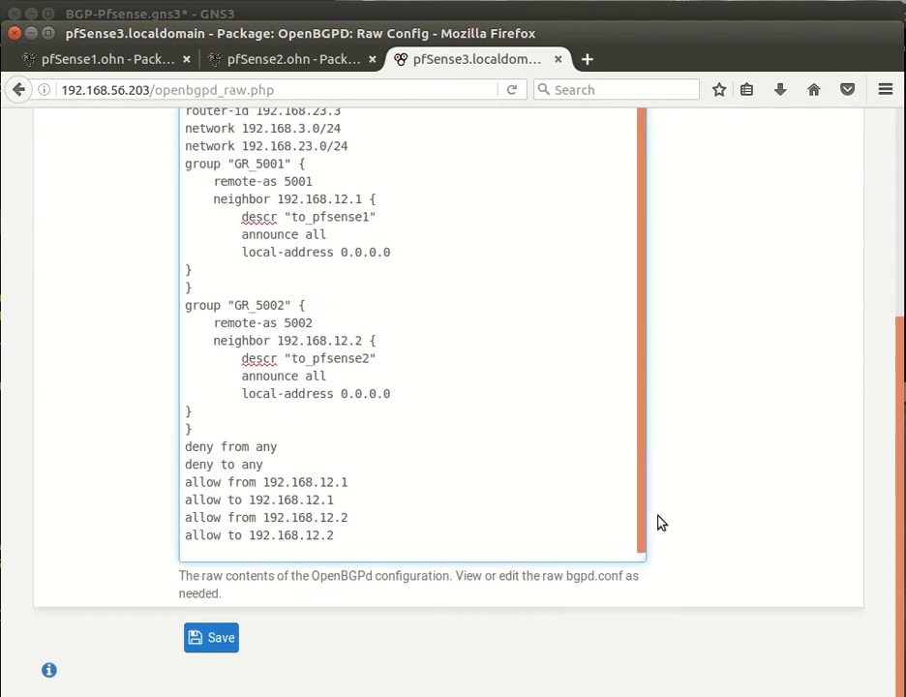
pyautogui.scroll(1, 559, 473)
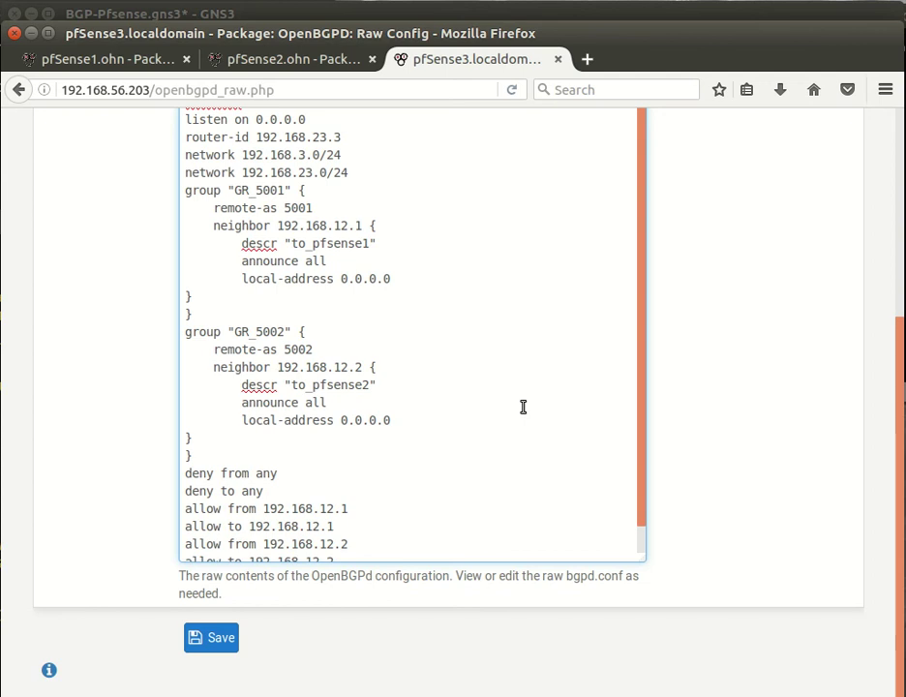
pyautogui.scroll(3, 522, 406)
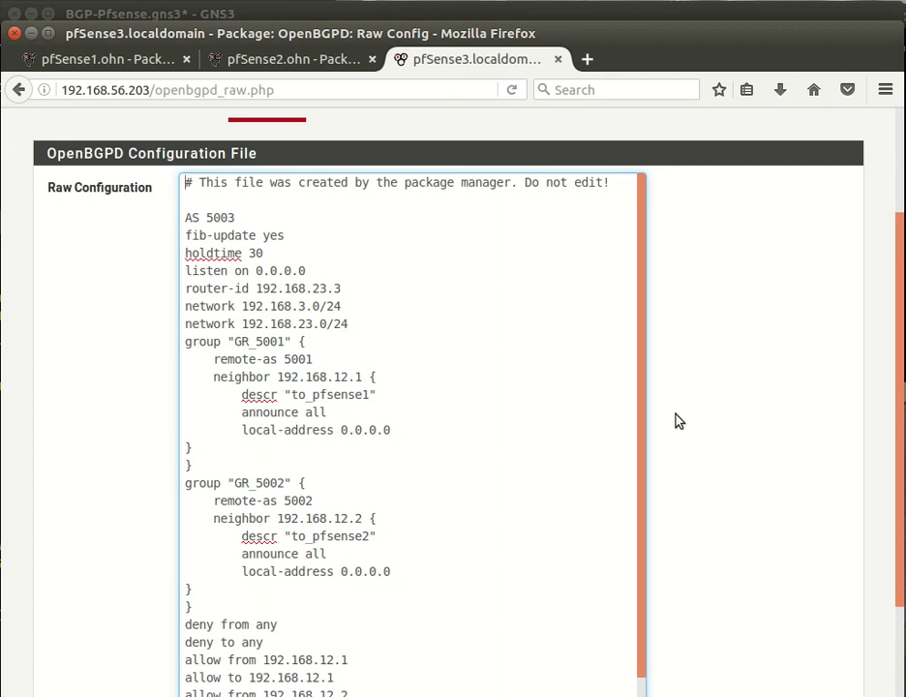
pyautogui.scroll(3, 330, 324)
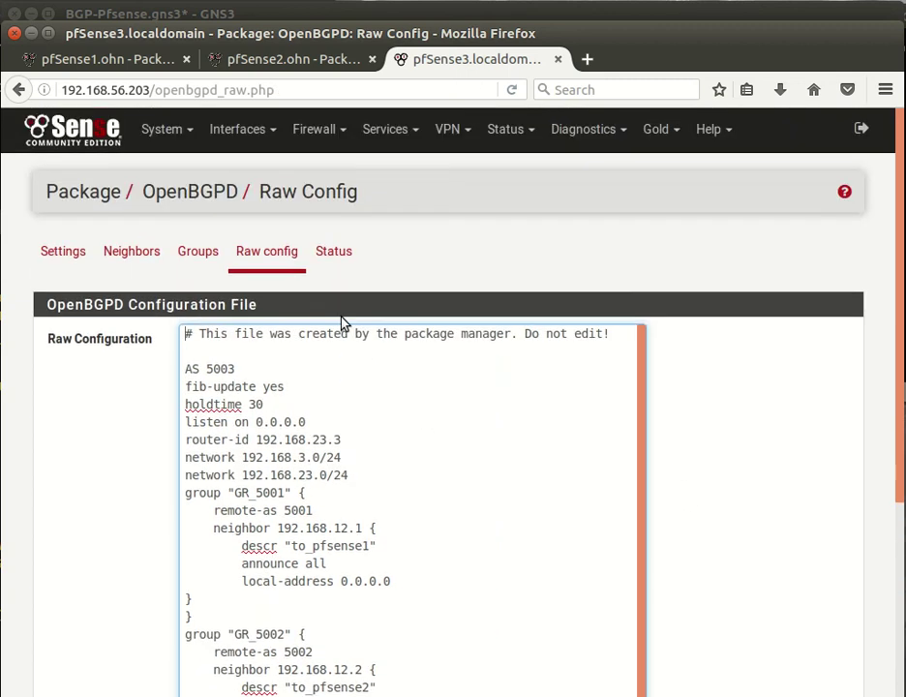
pyautogui.click(327, 261)
# Check the to_pfsense3 neighbor on pfSense1, examining its remote AS, remote router ID and BGP state.
pyautogui.click(107, 59)
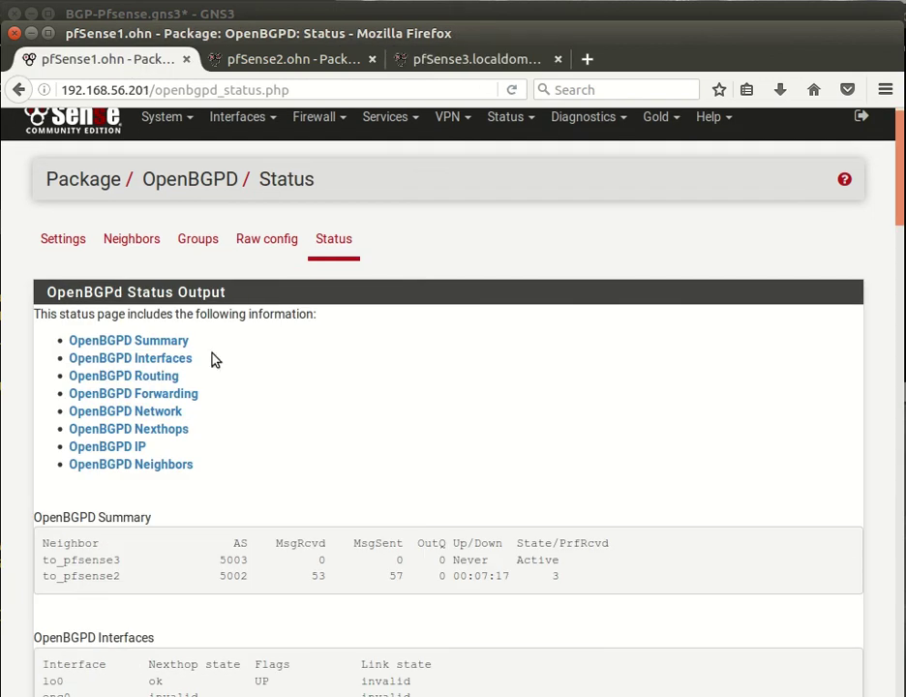
pyautogui.click(166, 466)
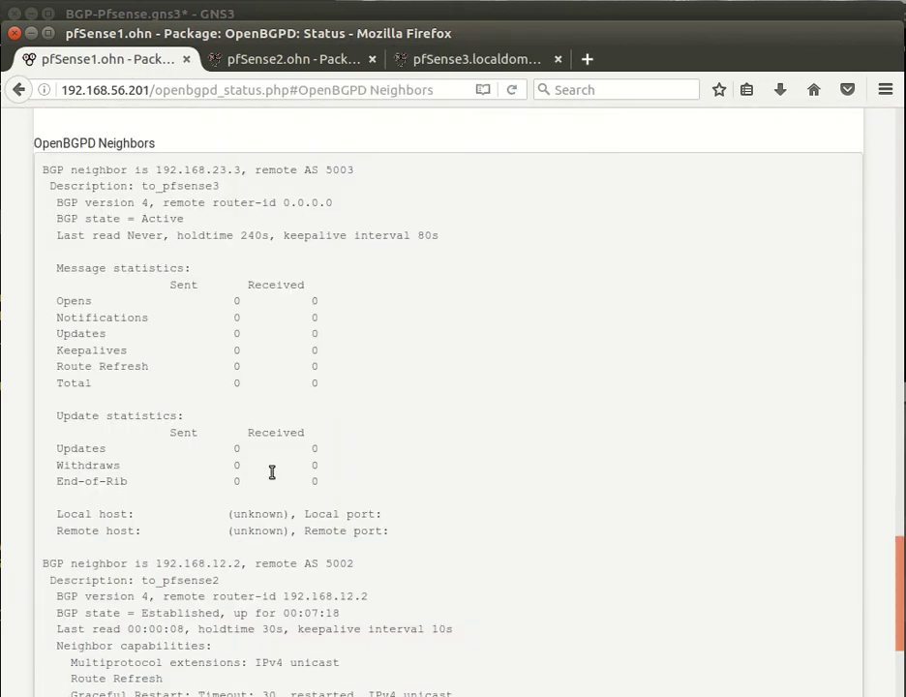
pyautogui.moveTo(283, 204); pyautogui.dragTo(372, 219)
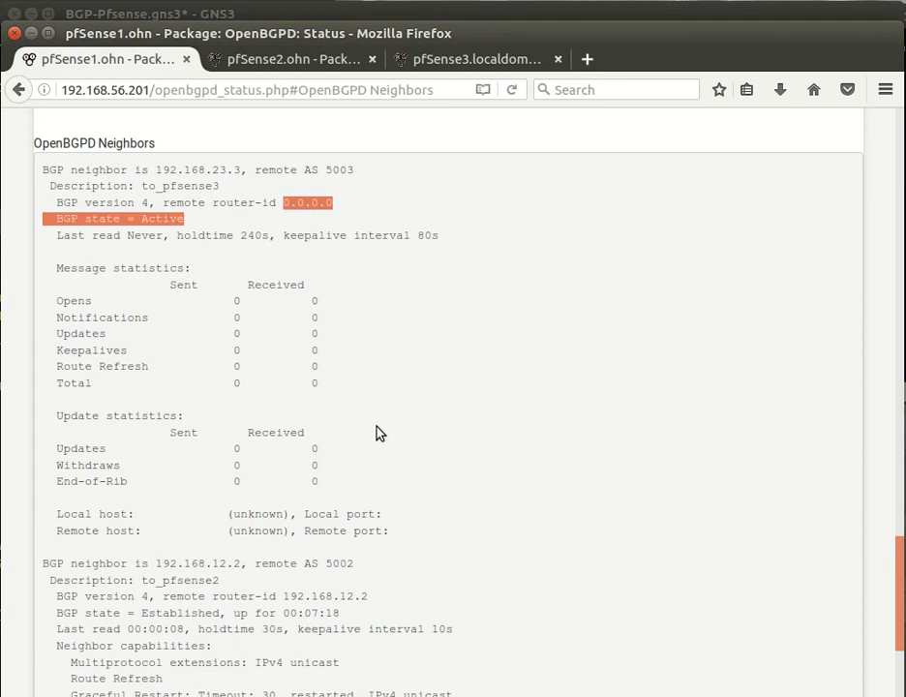
pyautogui.click(420, 435)
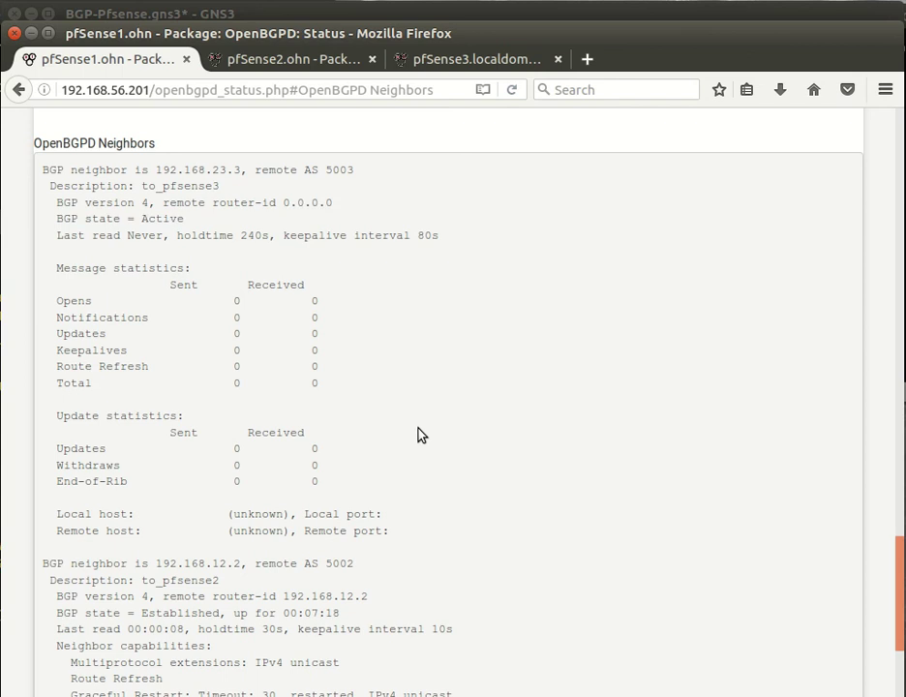
pyautogui.moveTo(326, 169); pyautogui.dragTo(469, 191)
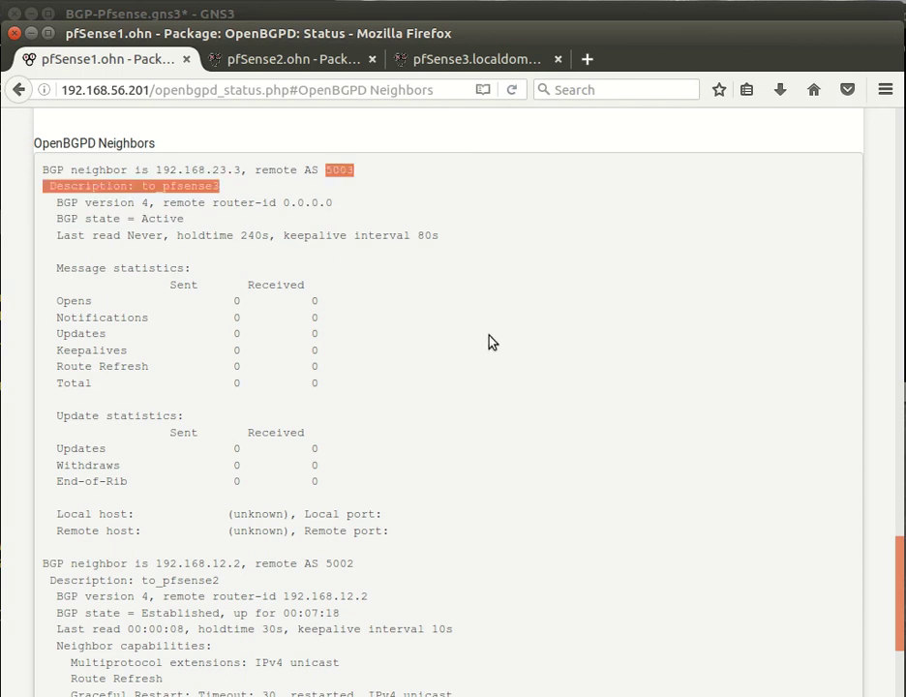
pyautogui.click(489, 336)
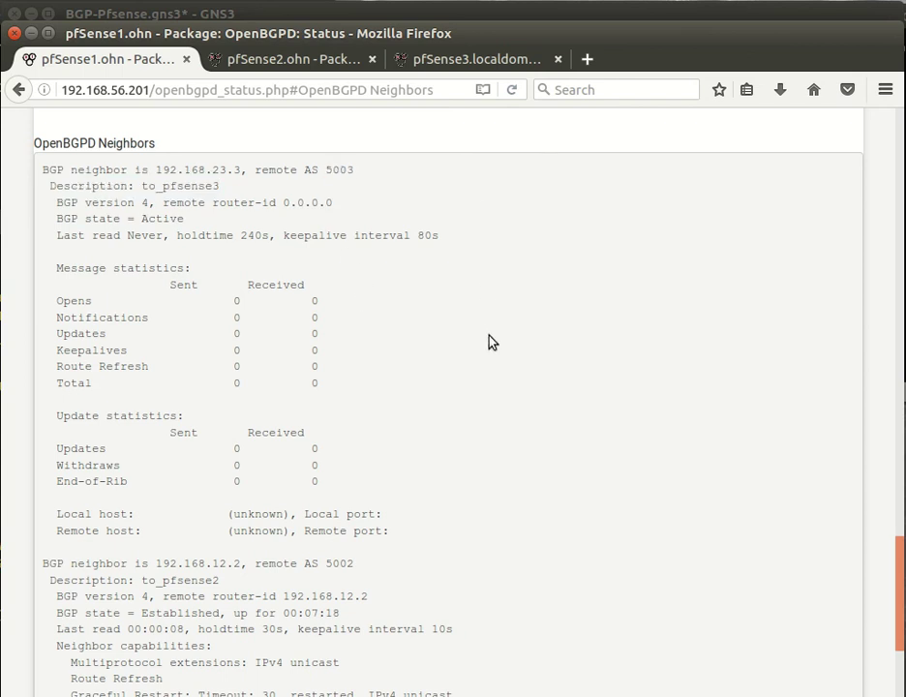
pyautogui.moveTo(283, 203); pyautogui.dragTo(331, 205)
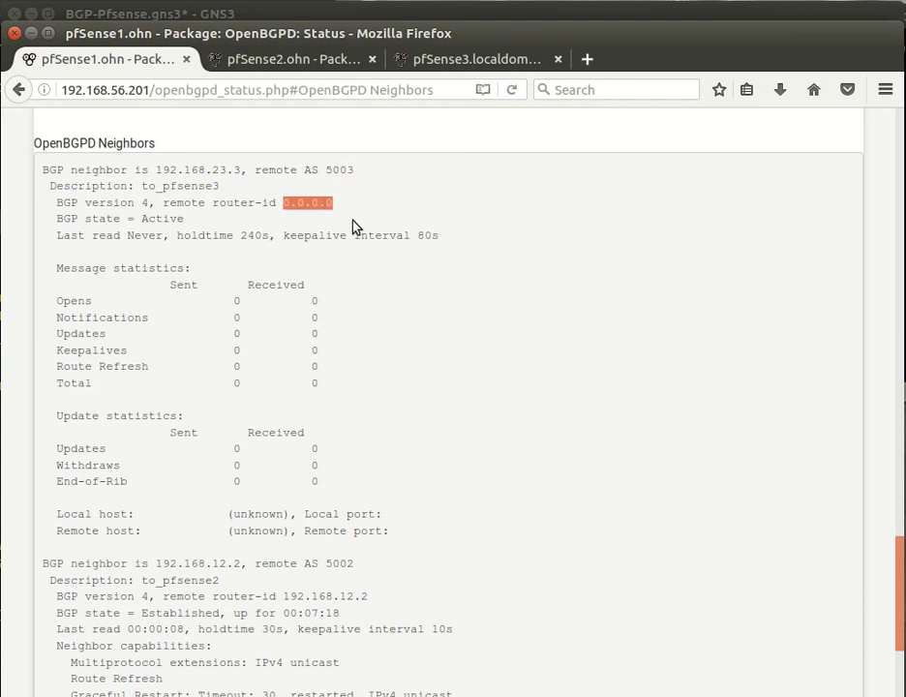
pyautogui.click(383, 300)
pyautogui.moveTo(283, 203); pyautogui.dragTo(333, 204)
pyautogui.click(376, 330)
# Review the to_pfsense2 neighbor's state, capabilities and message statistics on pfSense1 and return to the OpenBGPD summary.
pyautogui.scroll(-6, 377, 342)
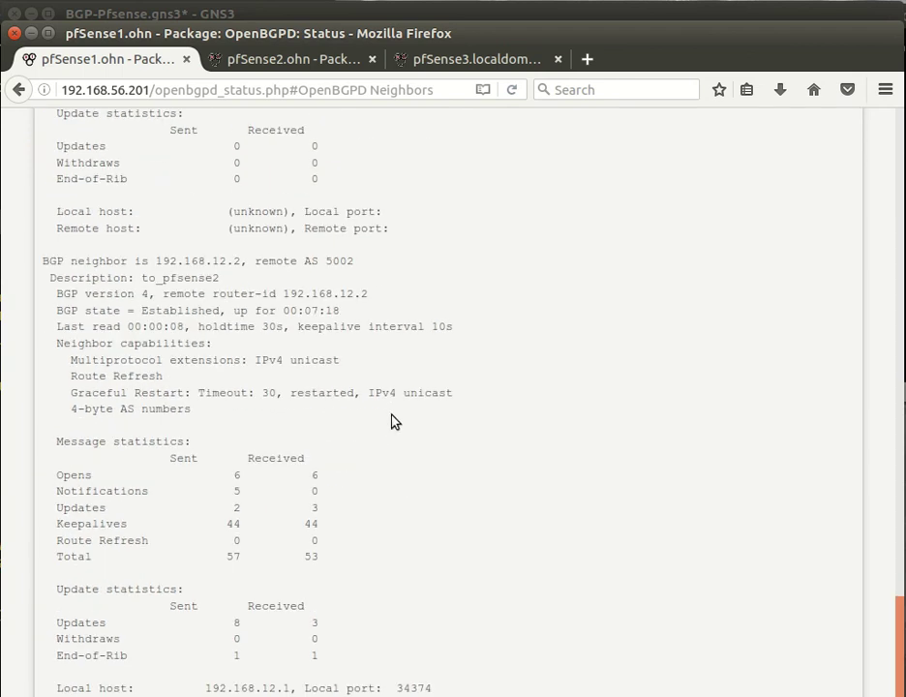
pyautogui.scroll(6, 396, 425)
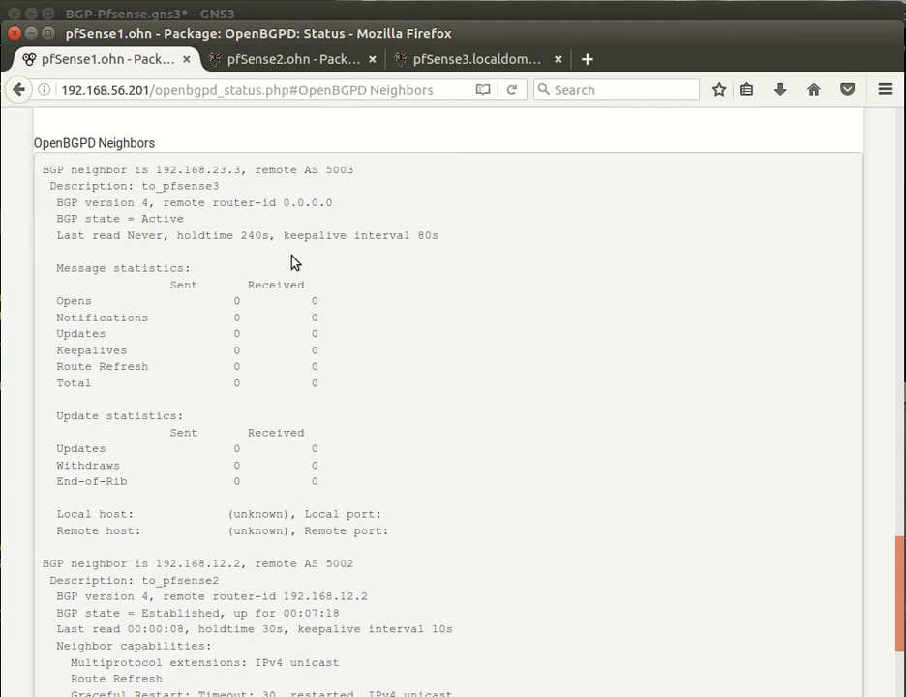
pyautogui.scroll(15, 293, 263)
pyautogui.scroll(10, 293, 260)
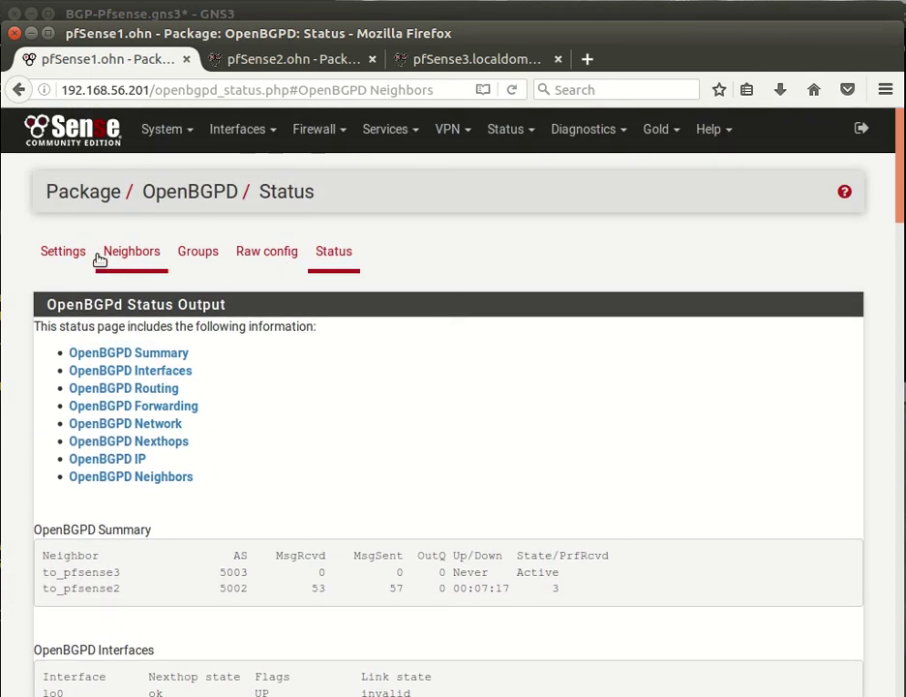
# Review pfSense1's OpenBGPD general settings, including the fib-update choice, router IP and announced networks.
pyautogui.click(85, 258)
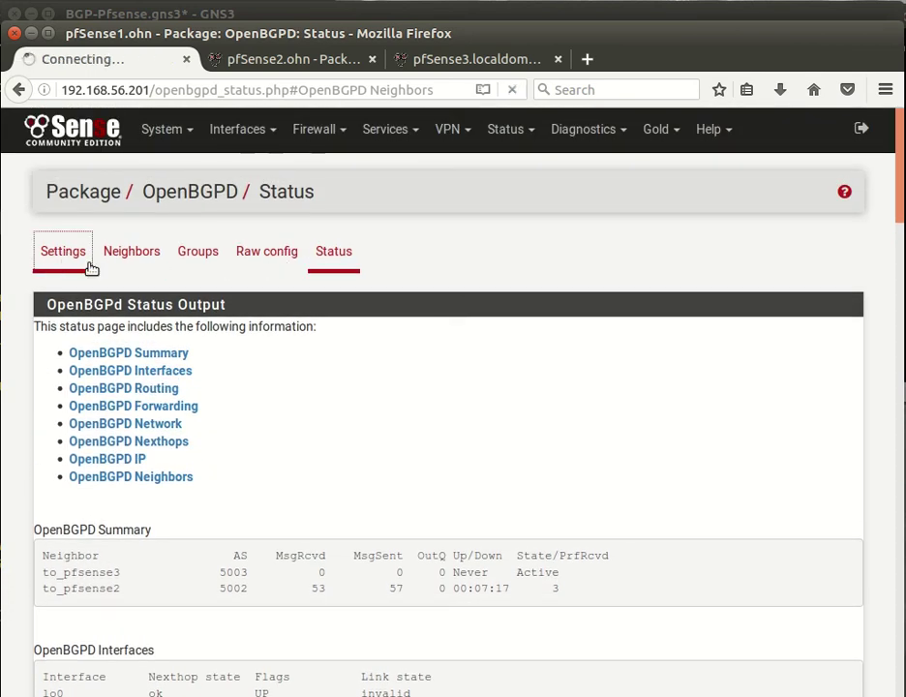
pyautogui.scroll(-1, 102, 490)
pyautogui.scroll(-5, 102, 491)
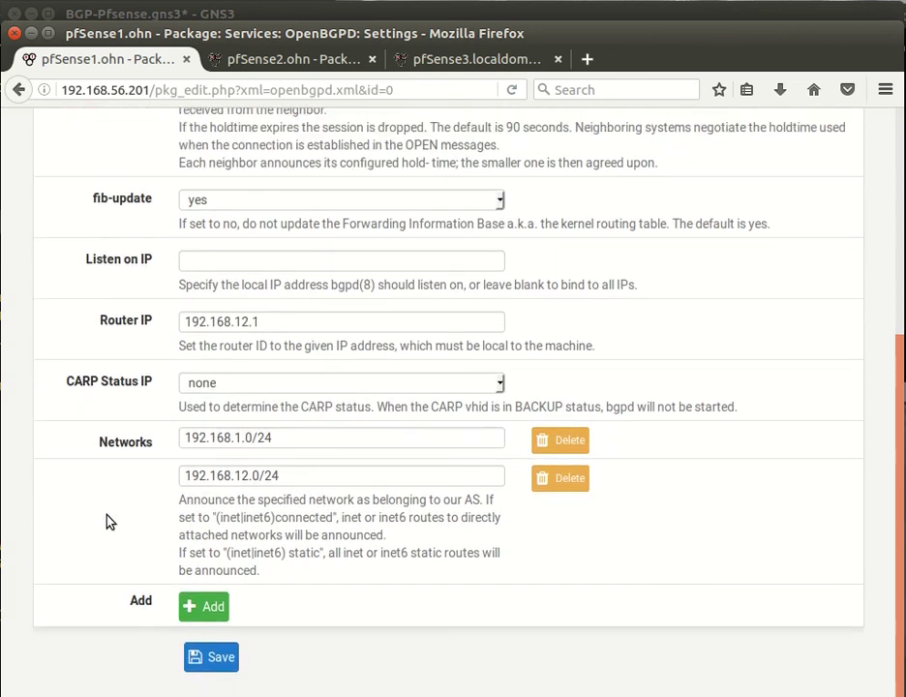
pyautogui.scroll(3, 107, 517)
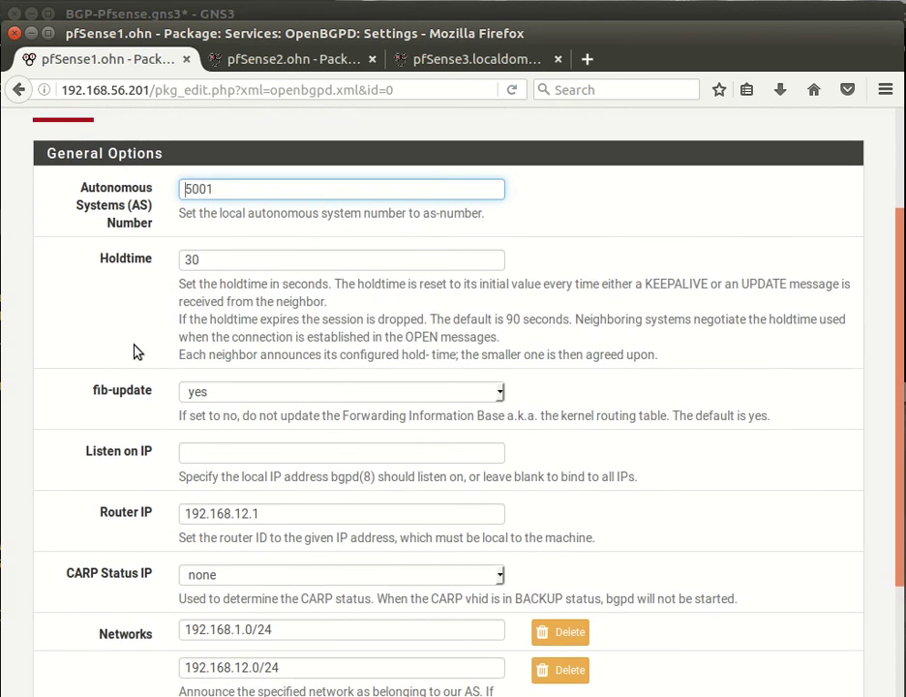
pyautogui.click(231, 394)
pyautogui.click(229, 395)
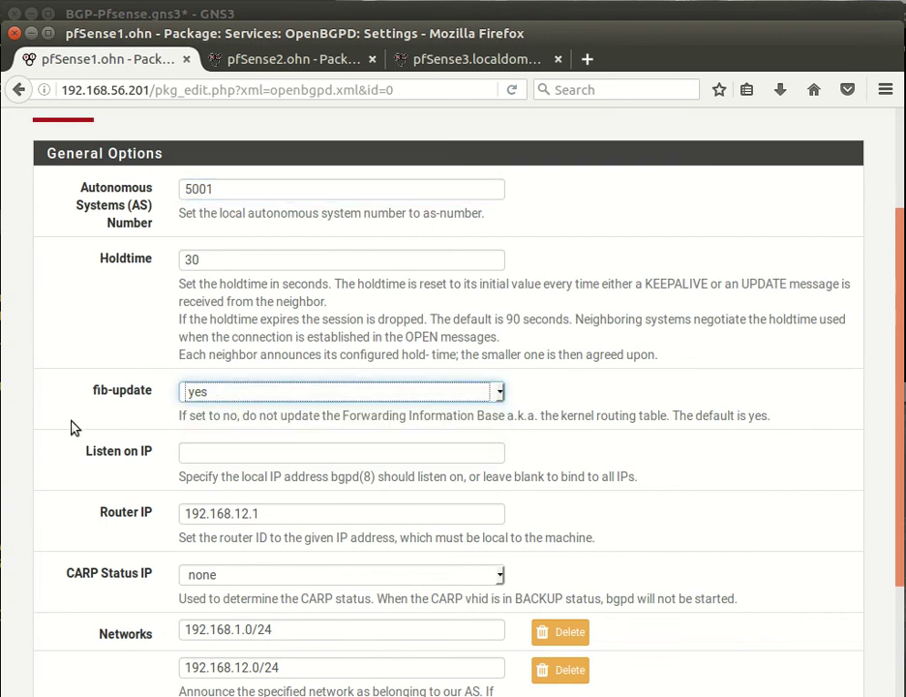
pyautogui.scroll(-3, 73, 428)
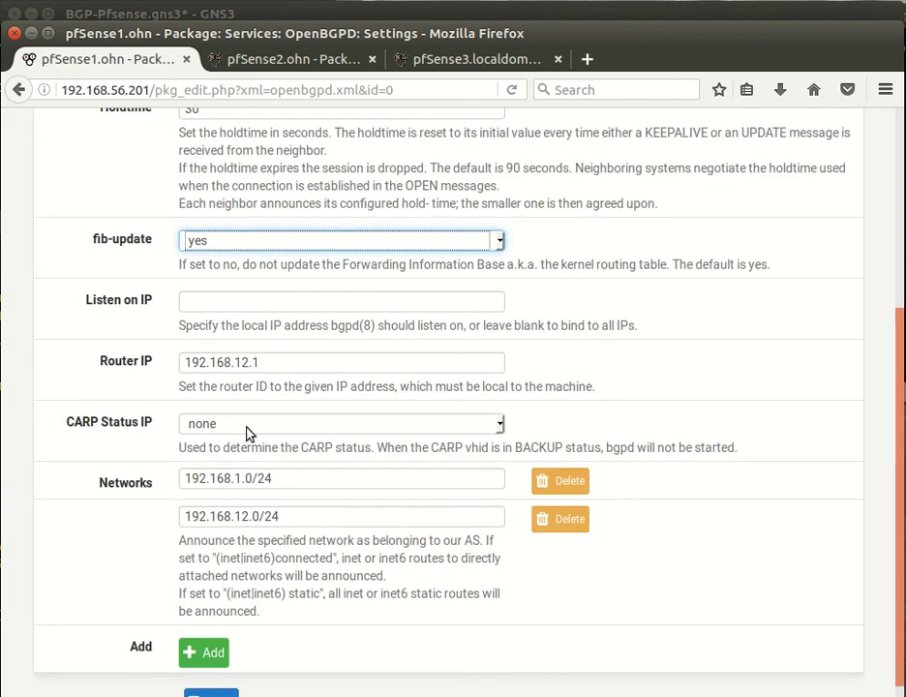
# Check pfSense1's CARP Status IP choices and open its OpenBGPD neighbor list.
pyautogui.click(251, 431)
pyautogui.click(250, 430)
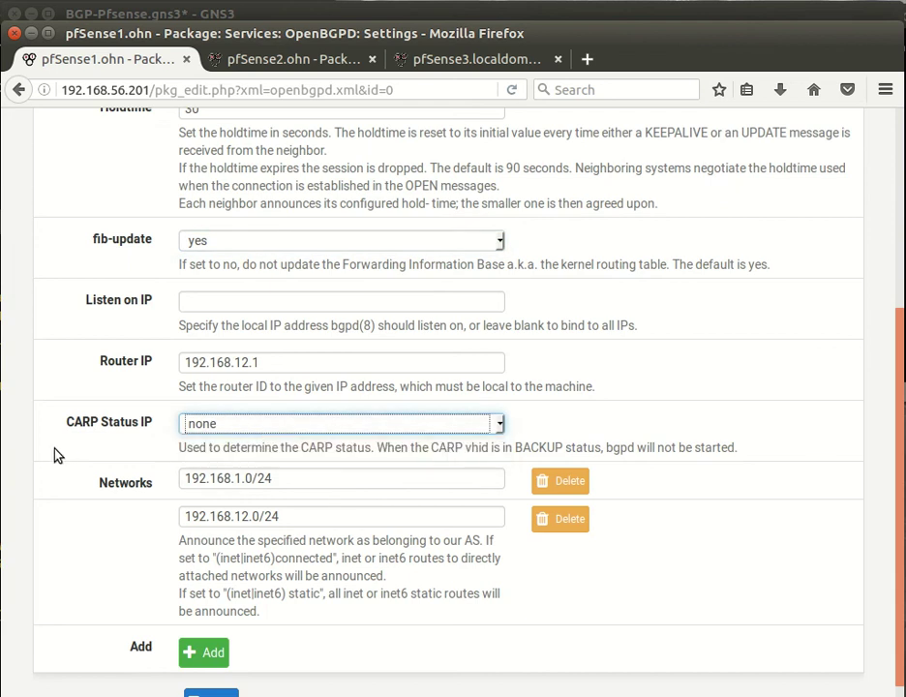
pyautogui.scroll(5, 56, 455)
pyautogui.click(145, 201)
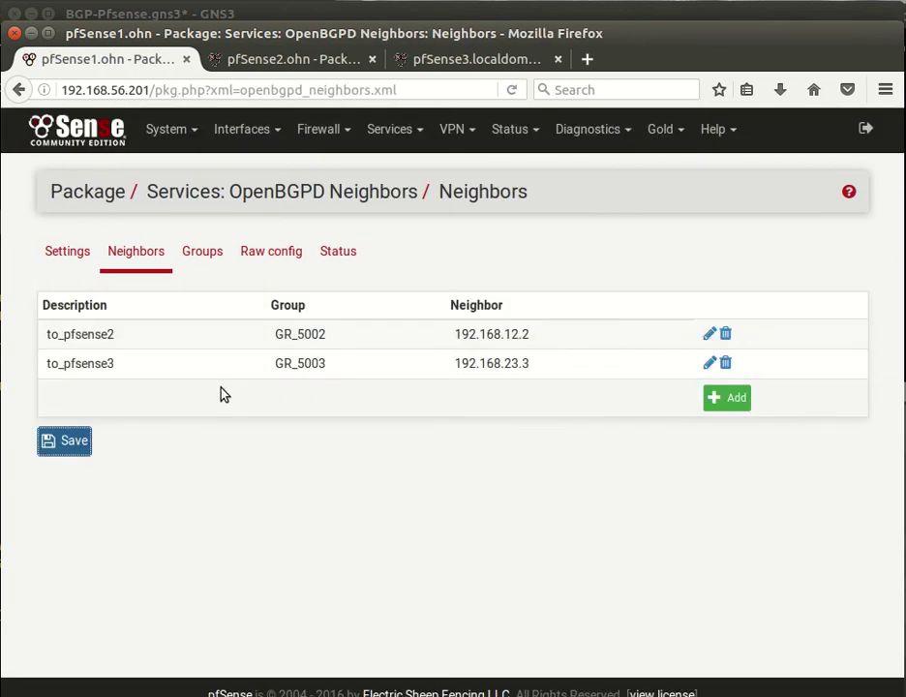
# On pfSense1, set the to_pfsense3 neighbor's parameter to Multihop X with a value of 2.
pyautogui.click(708, 363)
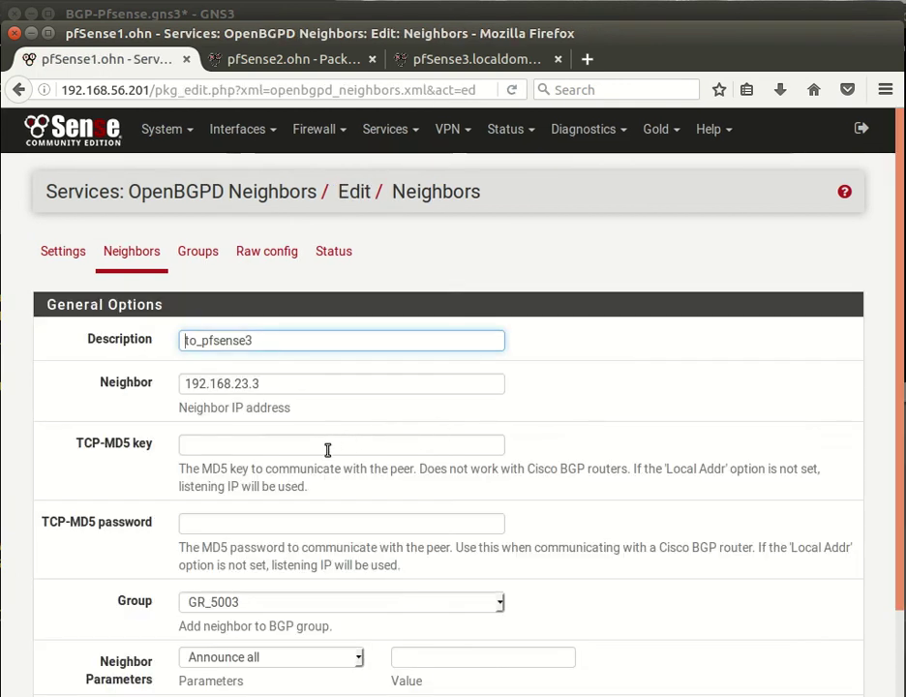
pyautogui.scroll(-2, 327, 440)
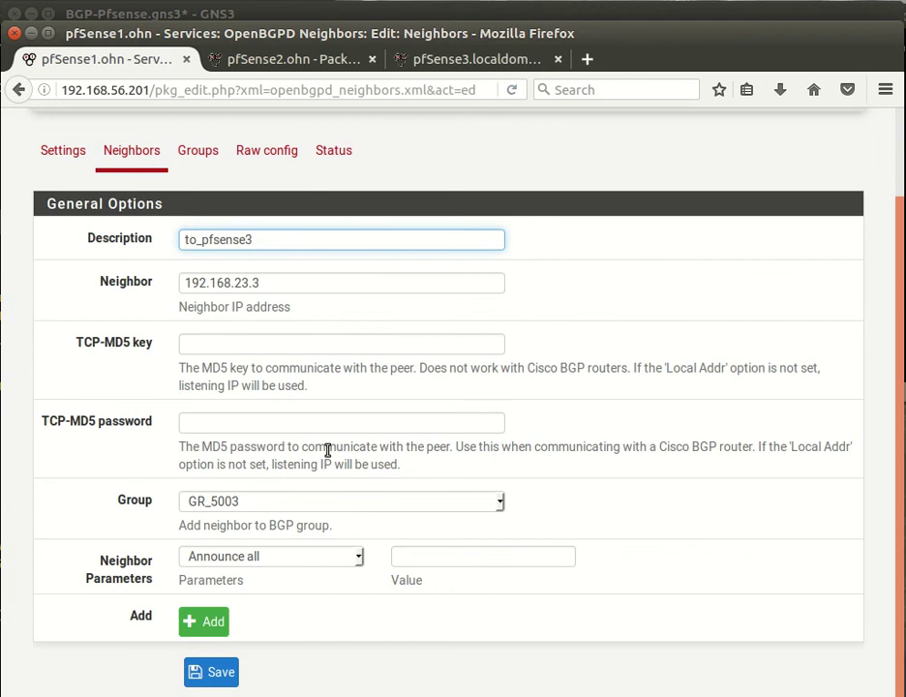
pyautogui.click(273, 579)
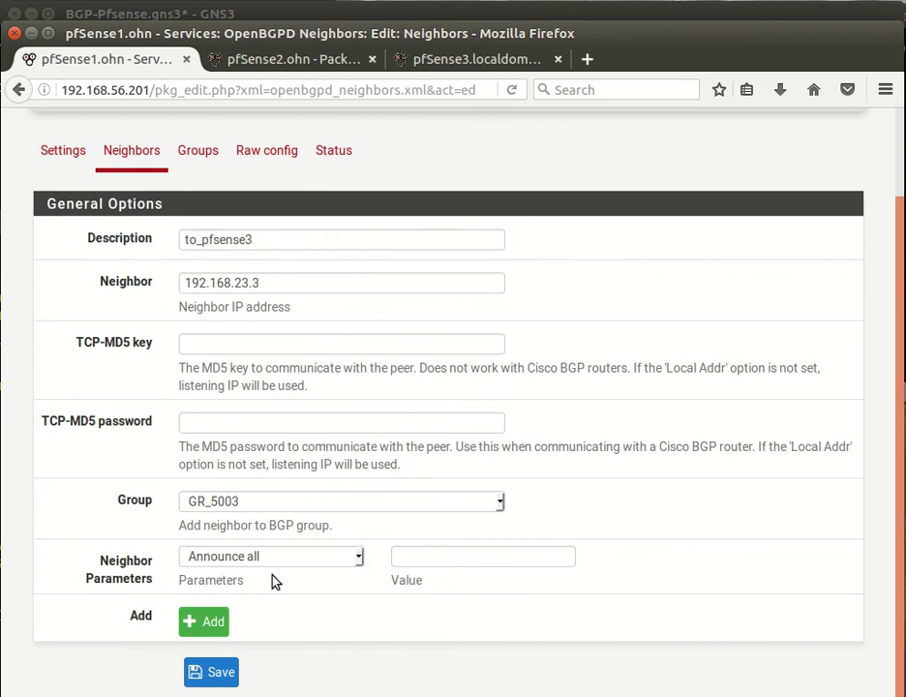
pyautogui.click(360, 559)
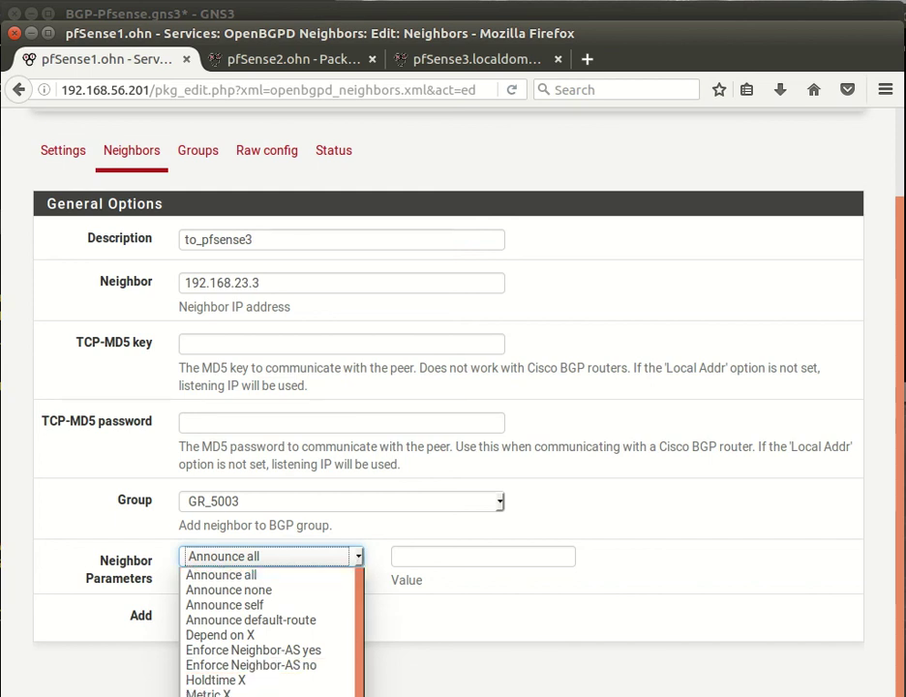
pyautogui.click(256, 696)
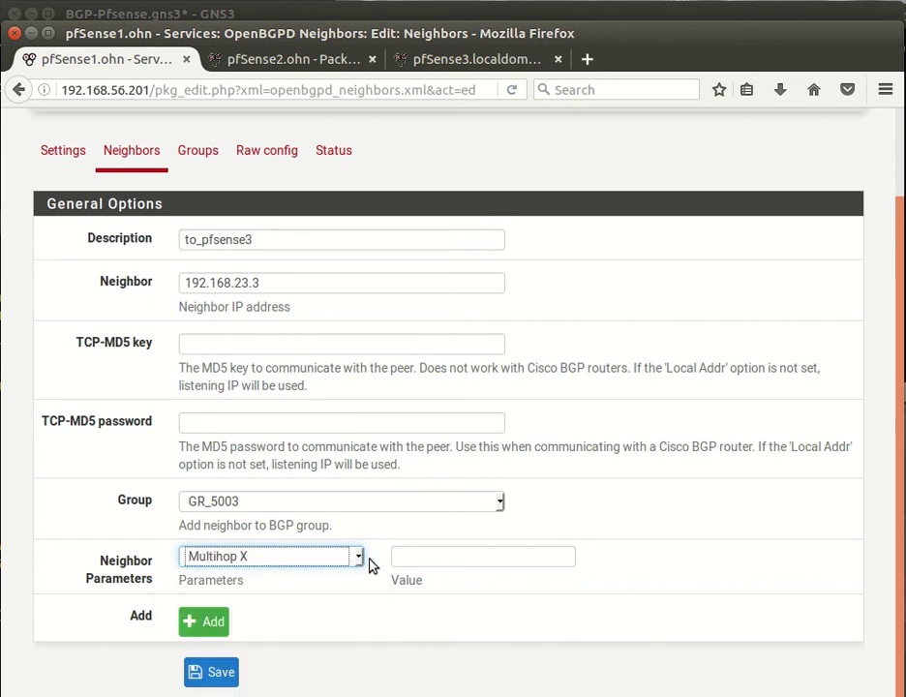
pyautogui.click(415, 560)
pyautogui.write('2')
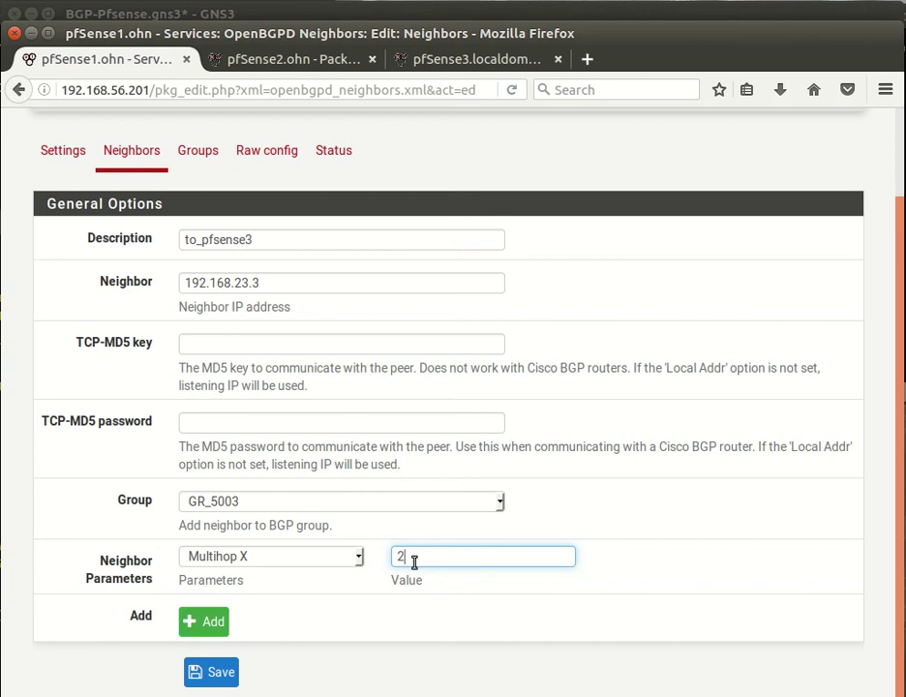
# Add a second neighbor parameter, Announce all, for to_pfsense3 and save the neighbor.
pyautogui.click(214, 621)
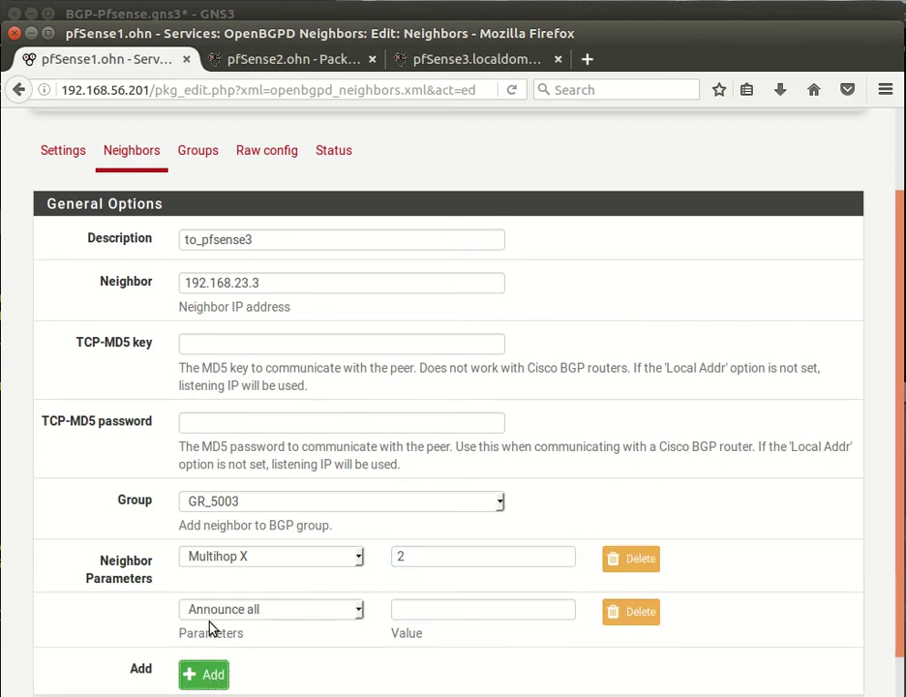
pyautogui.click(270, 612)
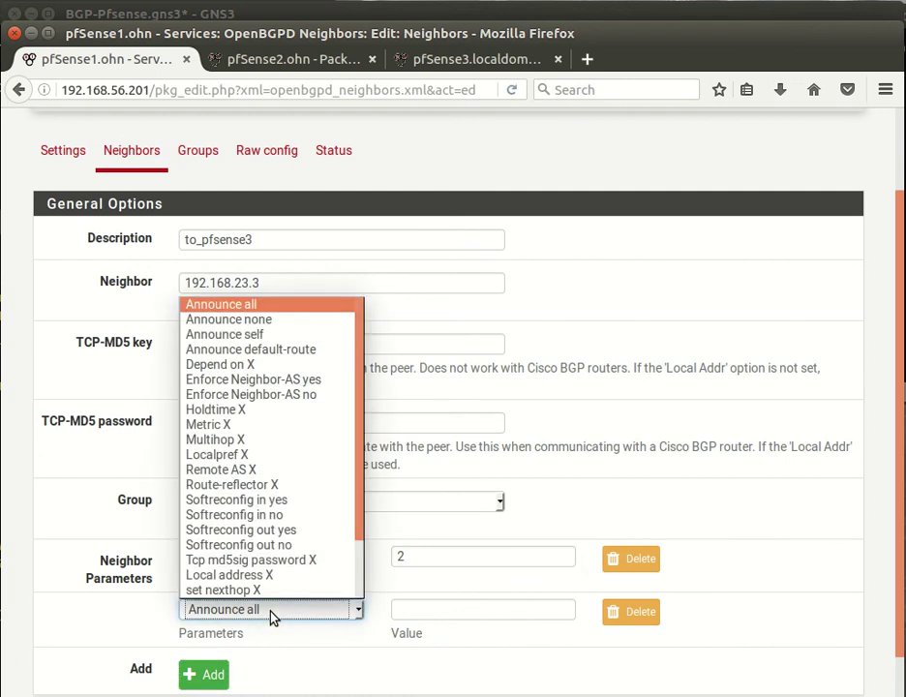
pyautogui.click(271, 615)
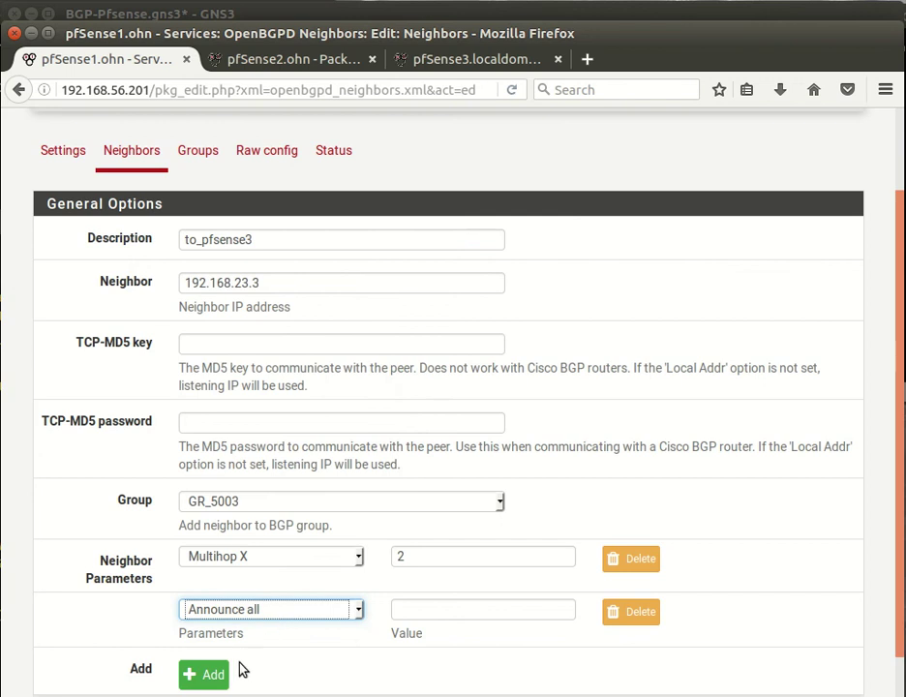
pyautogui.press('Return')
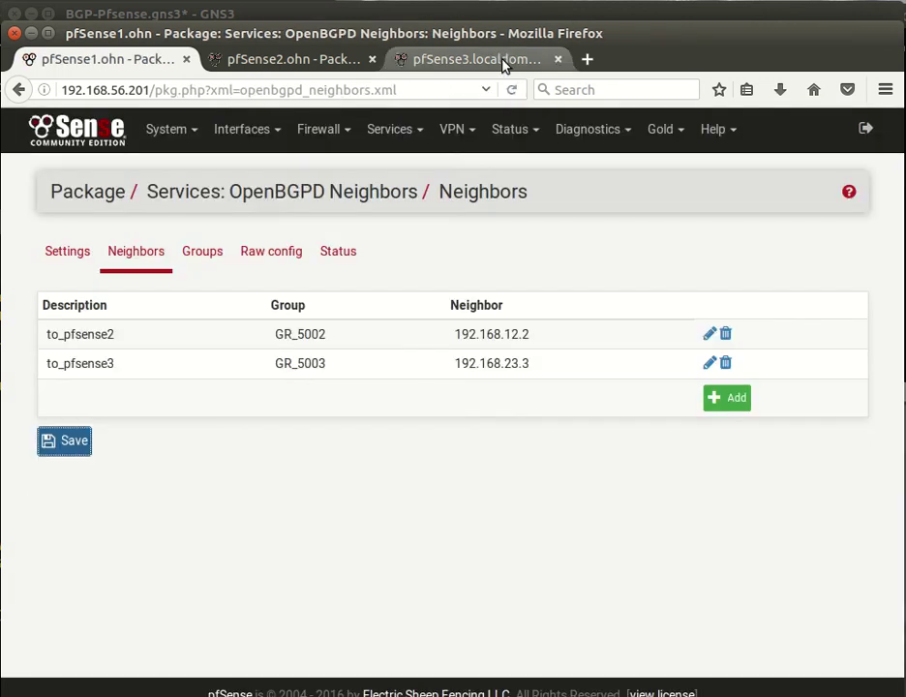
# On pfSense3, open the to_pfsense1 neighbor for editing and add a second neighbor parameter row.
pyautogui.click(476, 59)
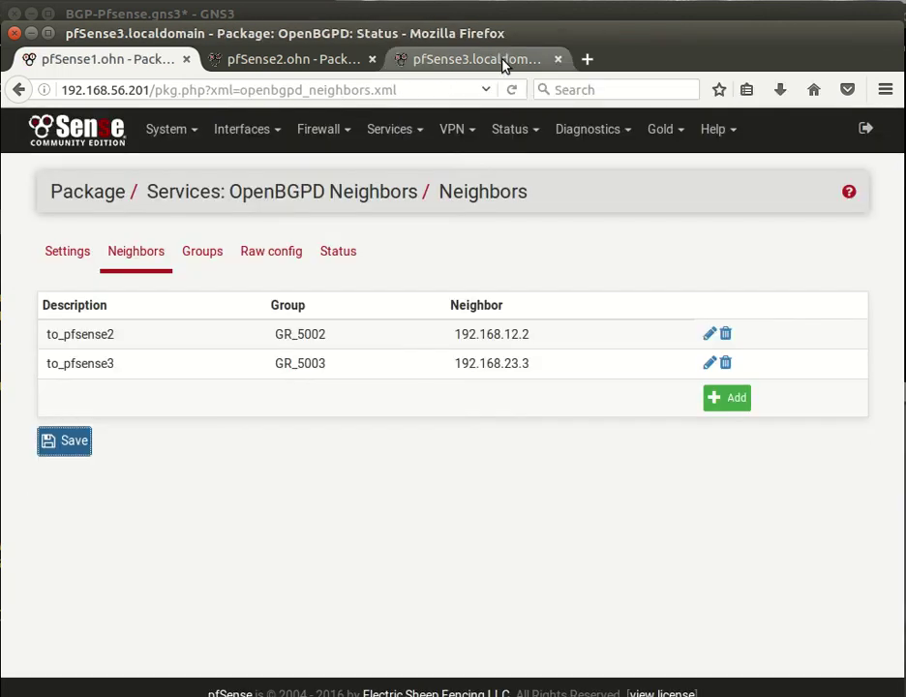
pyautogui.click(145, 254)
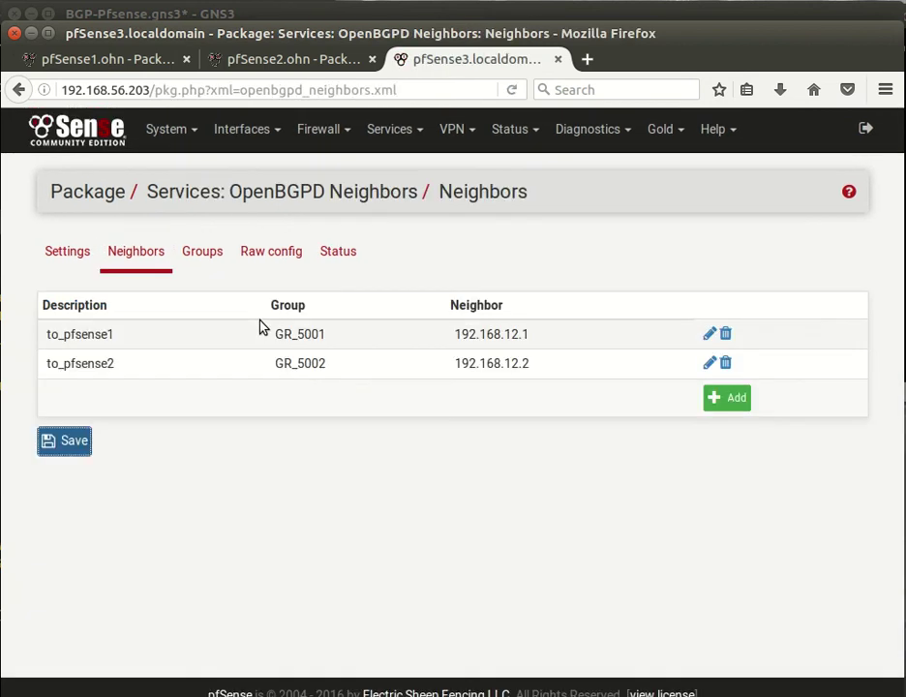
pyautogui.click(709, 336)
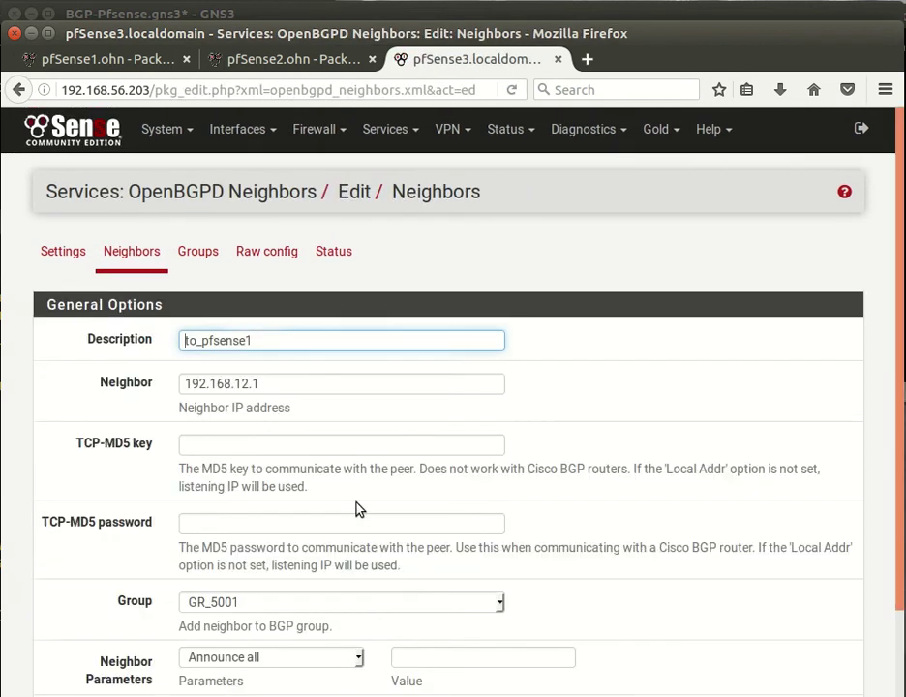
pyautogui.scroll(-3, 192, 539)
pyautogui.click(206, 584)
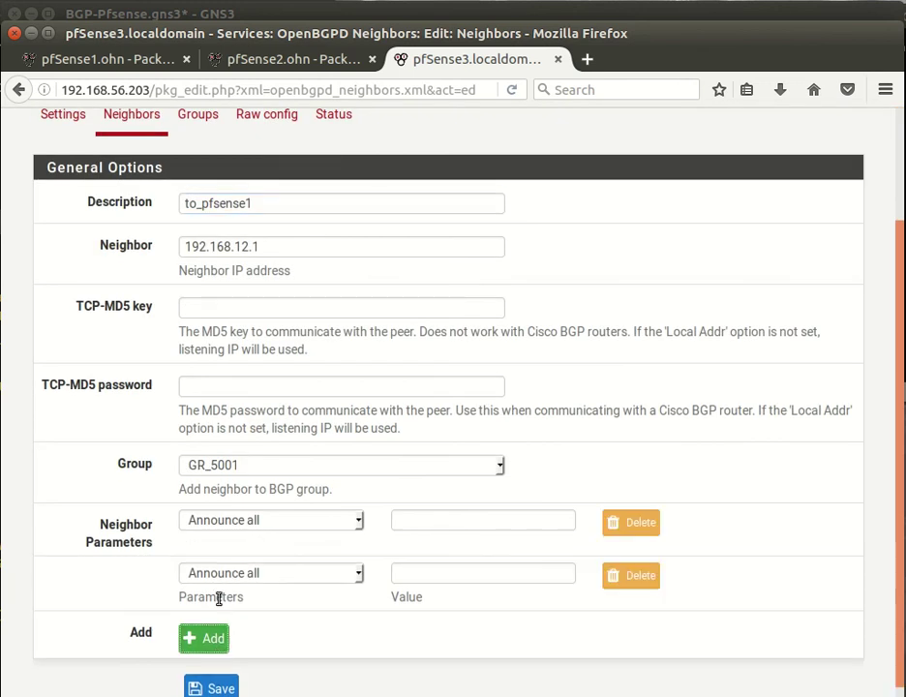
pyautogui.click(256, 579)
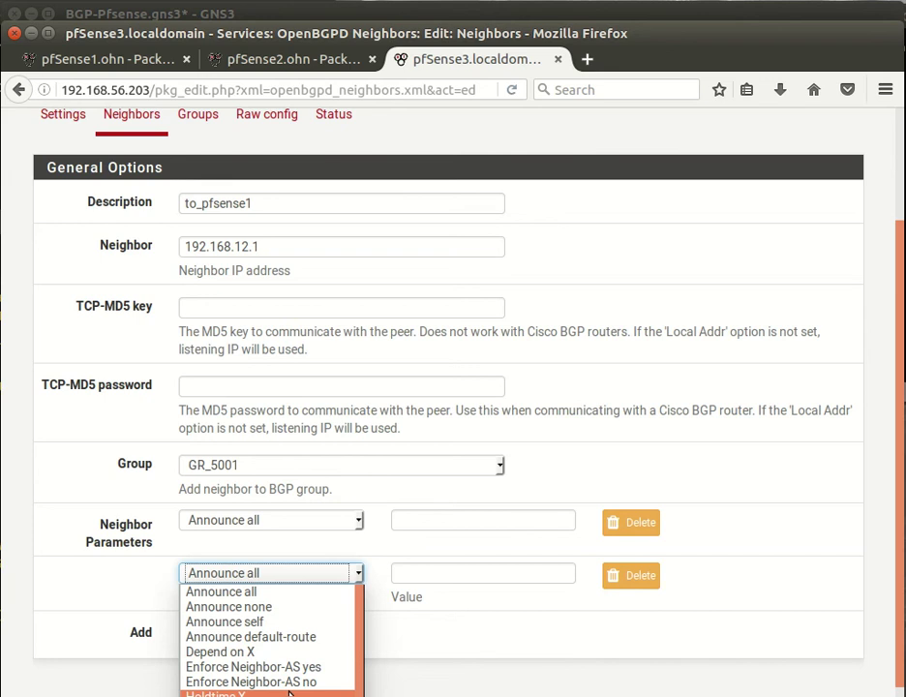
pyautogui.scroll(-2, 291, 693)
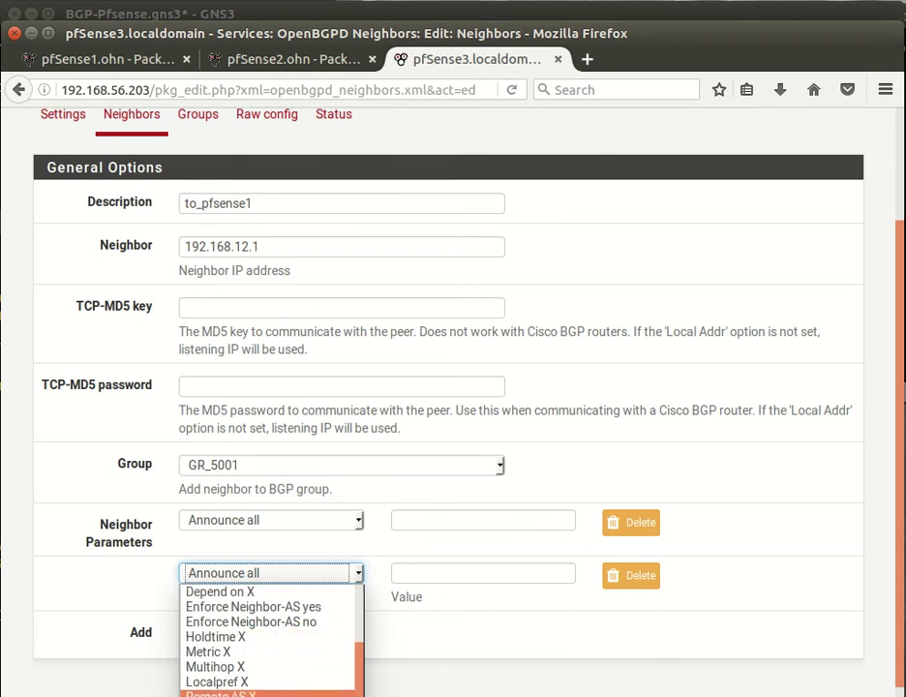
pyautogui.click(403, 650)
# Set to_pfsense1's second neighbor parameter to Multihop X with a value of 2 and save the neighbor.
pyautogui.scroll(-1, 410, 653)
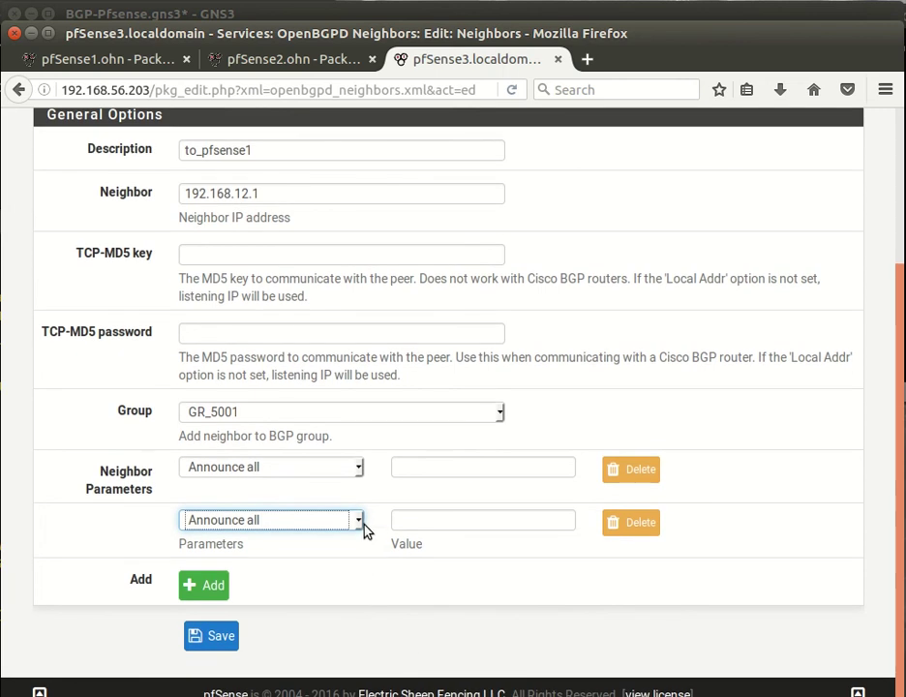
pyautogui.click(359, 523)
pyautogui.scroll(-1, 349, 580)
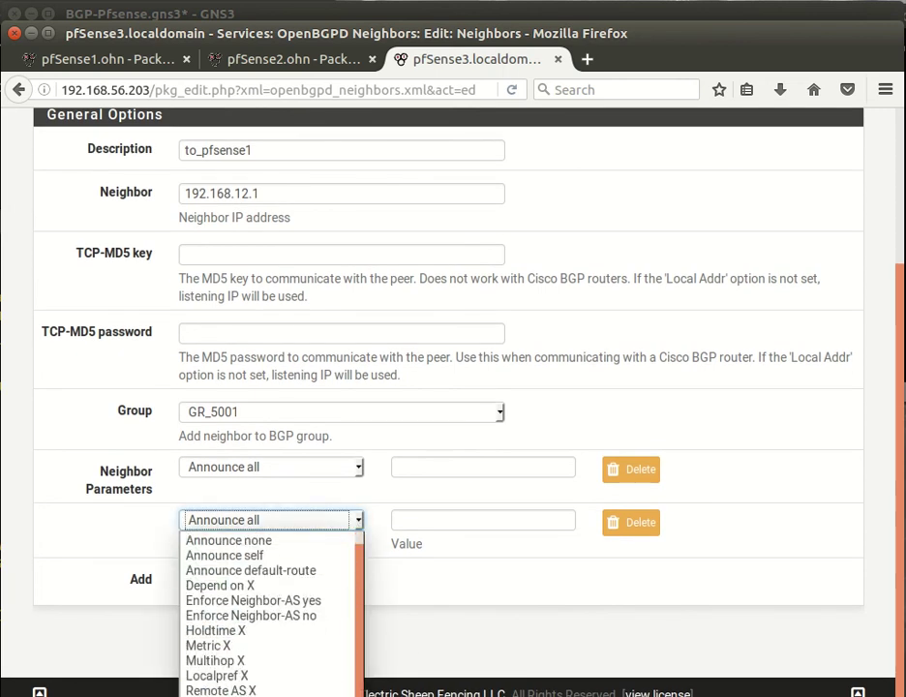
pyautogui.scroll(-1, 271, 609)
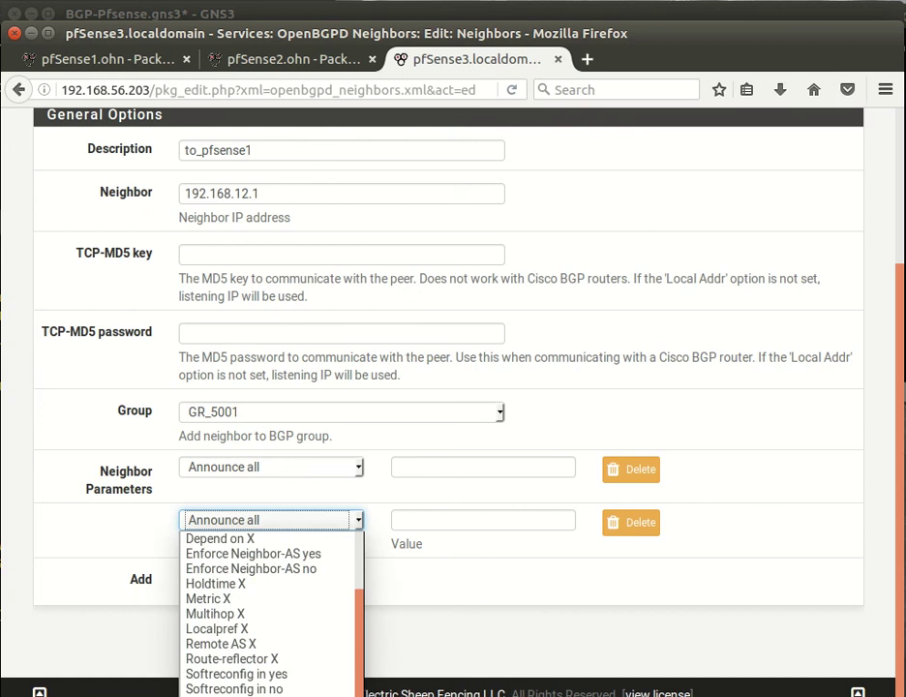
pyautogui.click(268, 630)
pyautogui.click(358, 519)
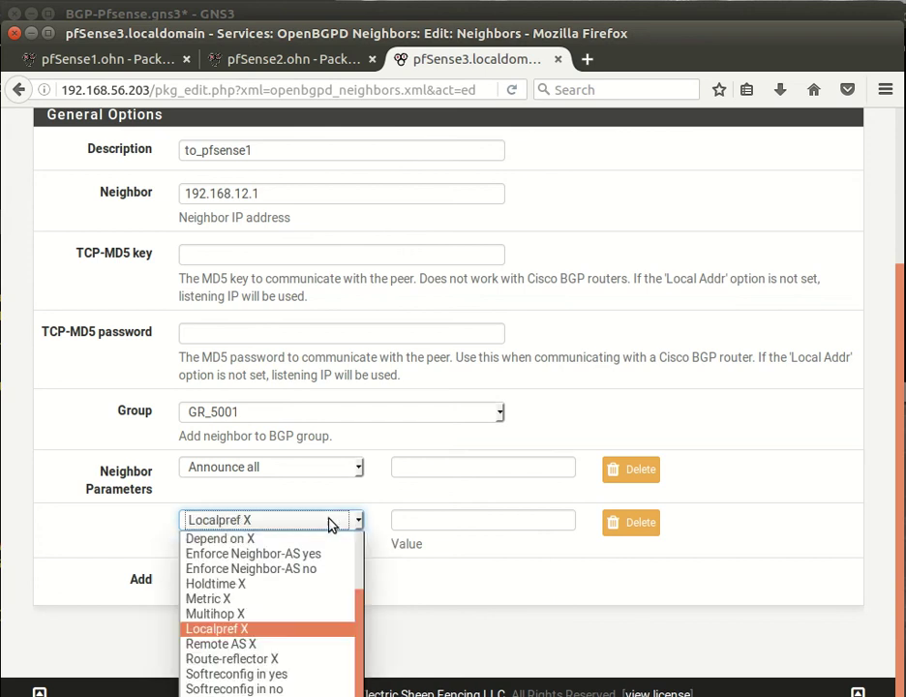
pyautogui.click(297, 614)
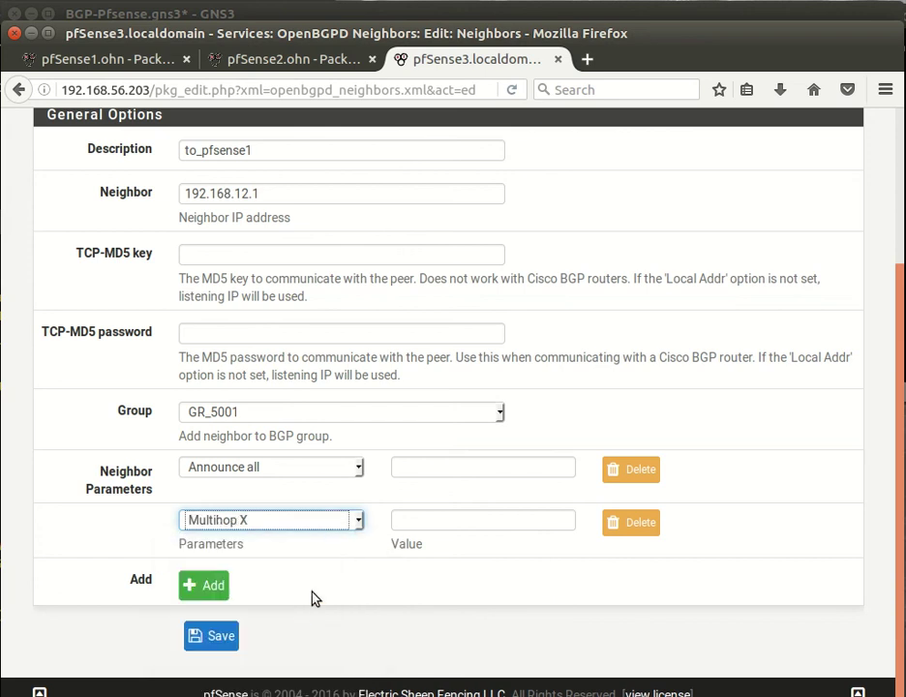
pyautogui.click(415, 529)
pyautogui.write('2')
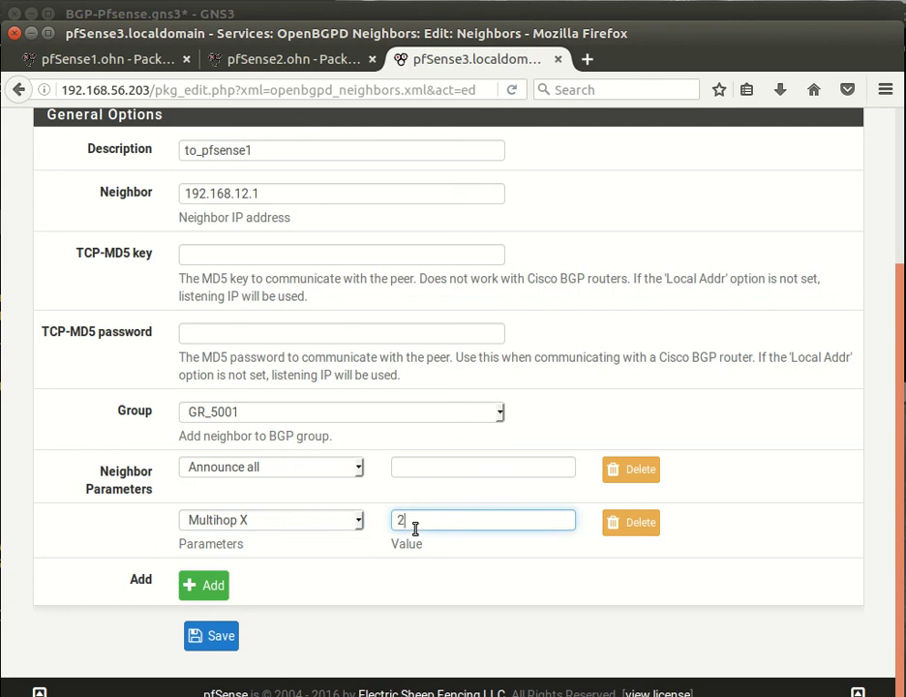
pyautogui.click(193, 635)
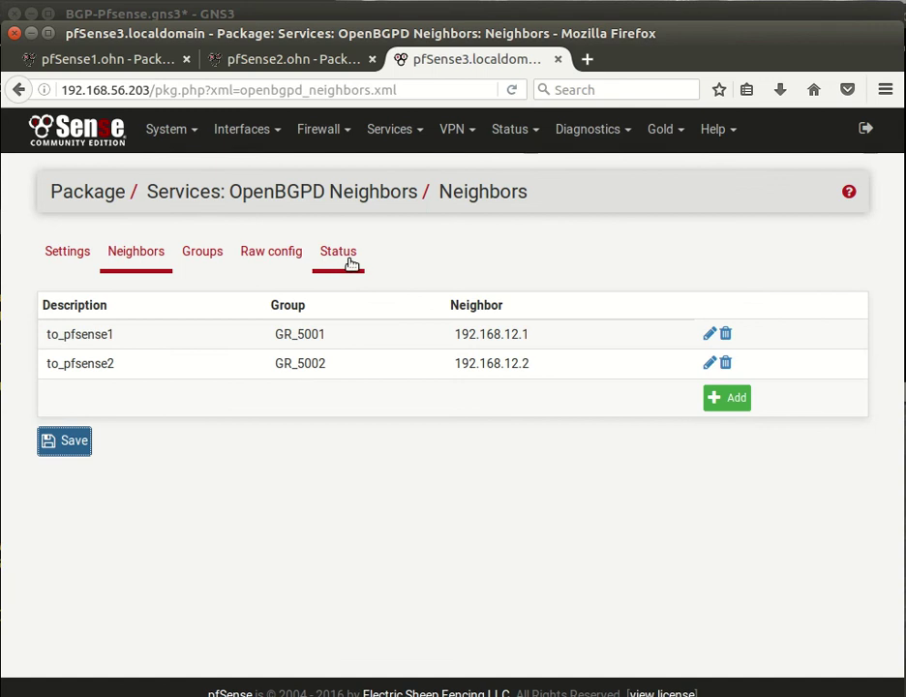
# Load the OpenBGPD status pages on pfSense3 and pfSense1.
pyautogui.click(350, 259)
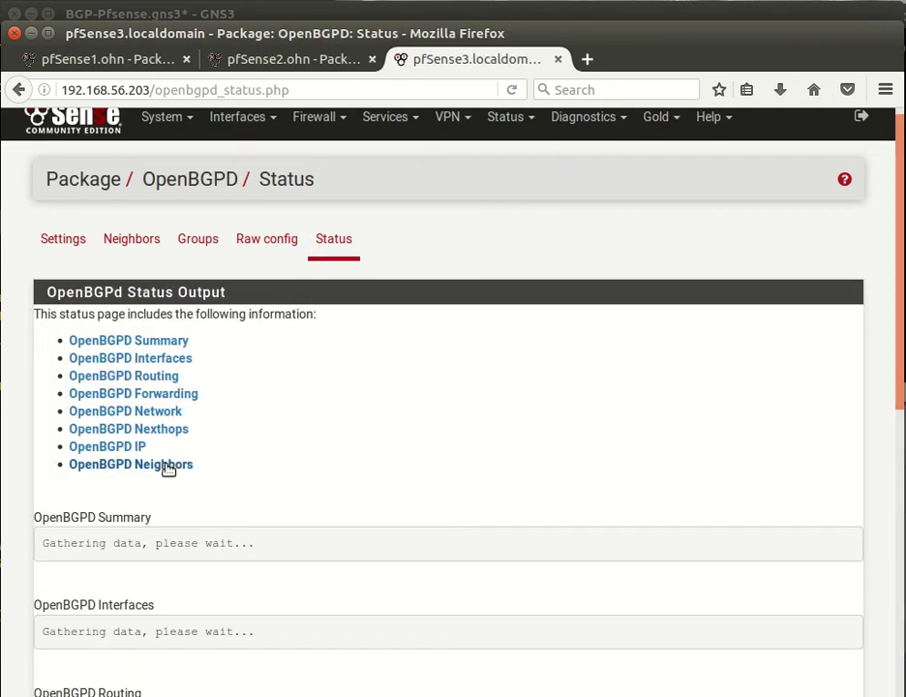
pyautogui.click(169, 471)
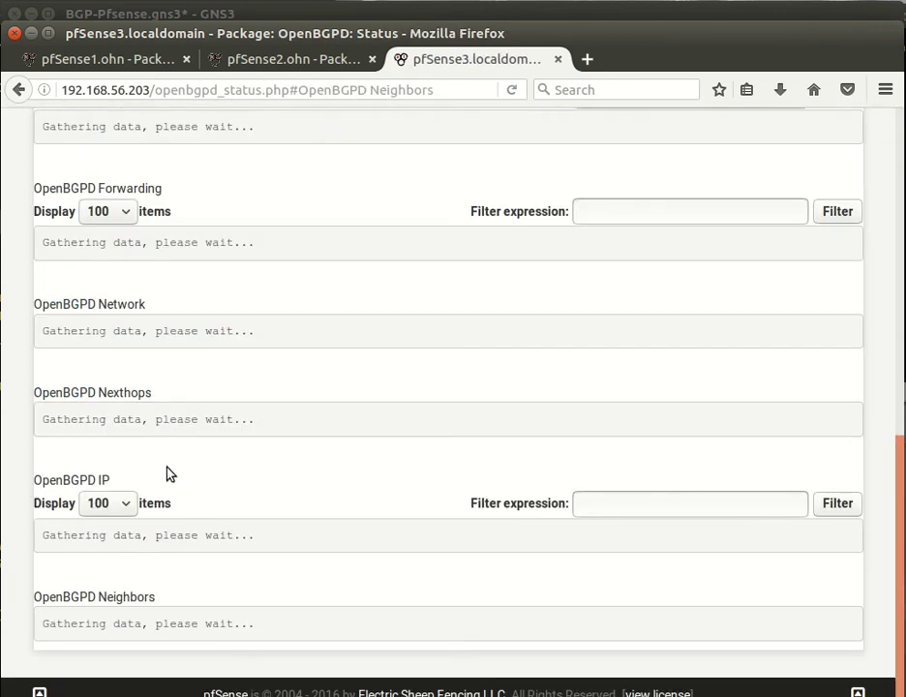
pyautogui.click(151, 64)
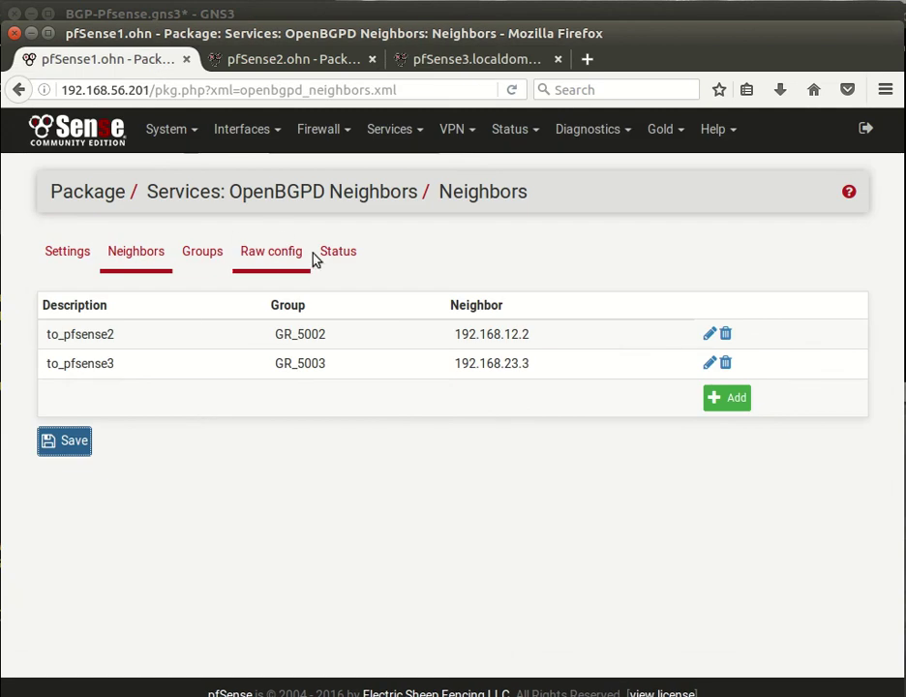
pyautogui.click(339, 253)
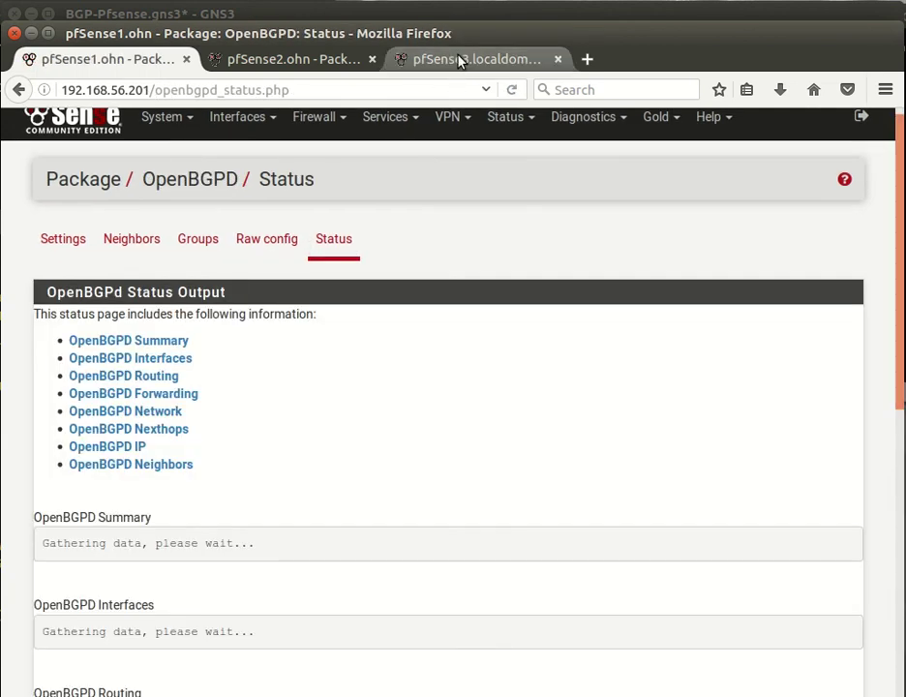
# On pfSense3, examine the to_pfsense1 neighbor's multihop setting, BGP state, and message and update statistics.
pyautogui.click(460, 61)
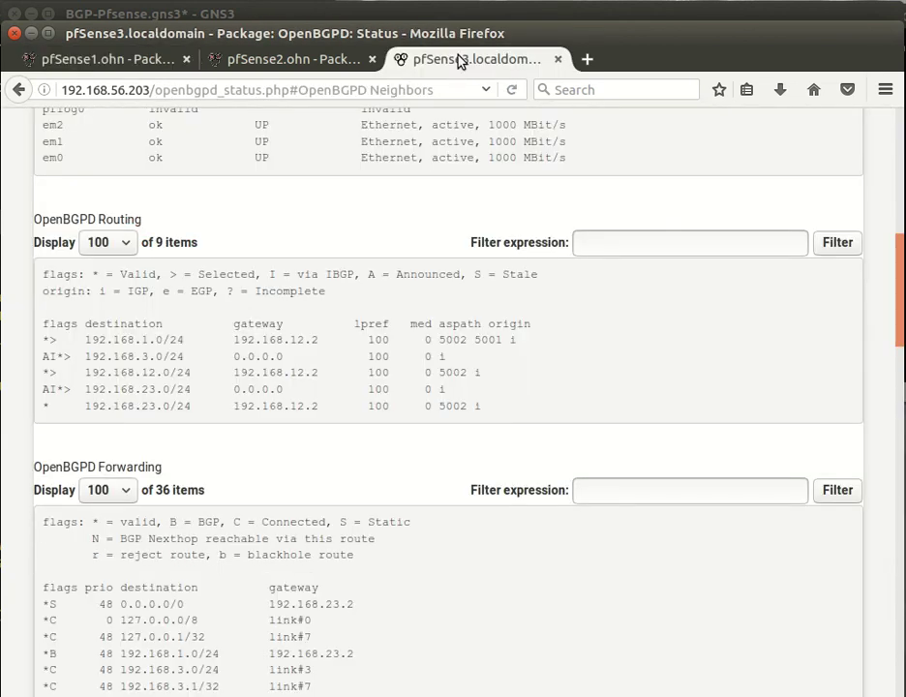
pyautogui.scroll(-7, 312, 485)
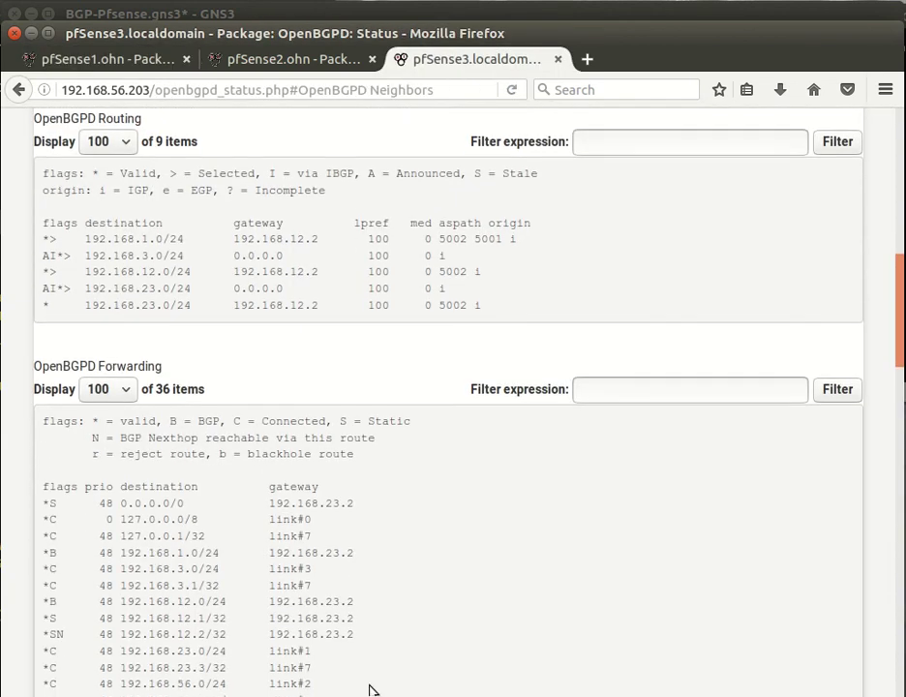
pyautogui.scroll(-20, 371, 602)
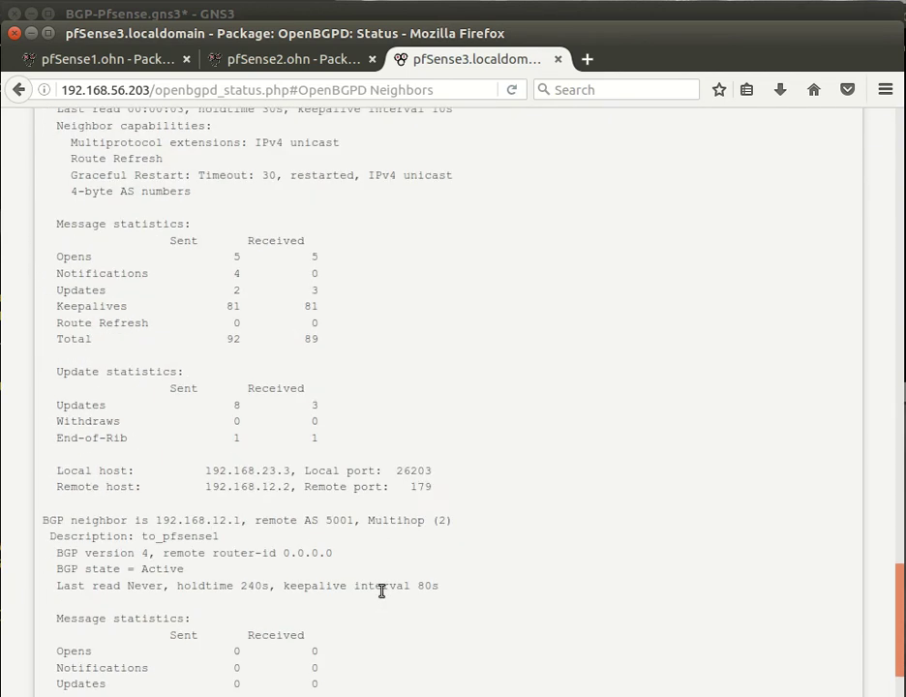
pyautogui.scroll(2, 382, 590)
pyautogui.scroll(-2, 382, 590)
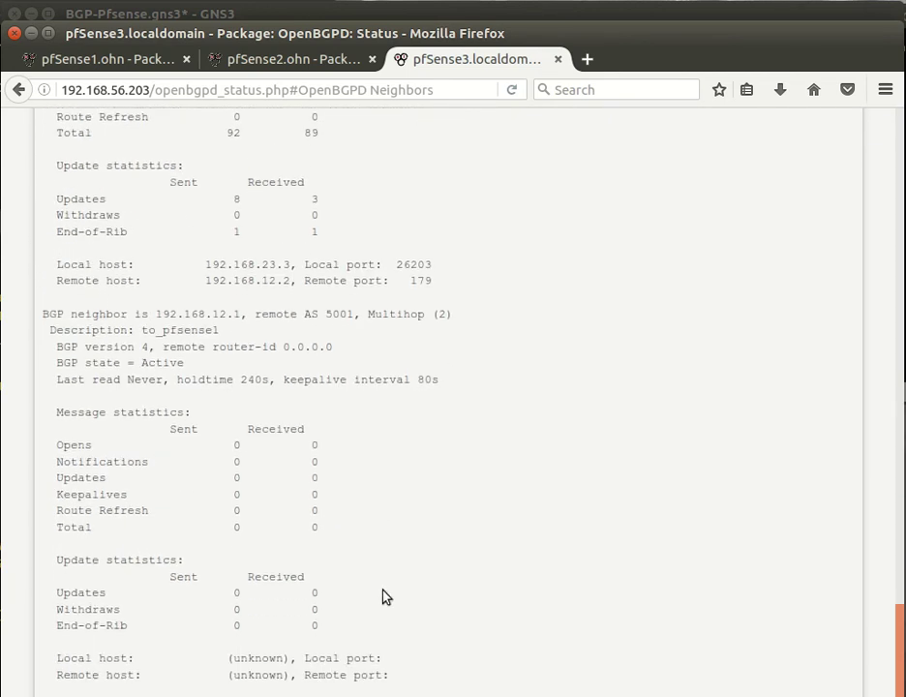
pyautogui.scroll(-2, 384, 593)
# On pfSense1, examine the OpenBGPD neighbor details, comparing to_pfsense3's multihop setting and state with to_pfsense2's.
pyautogui.click(108, 60)
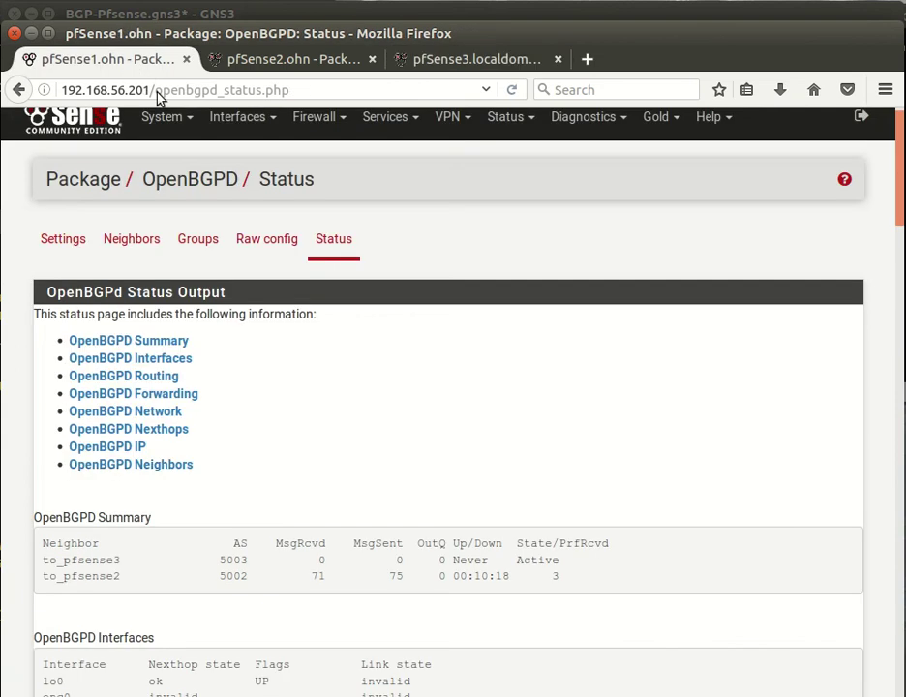
pyautogui.click(178, 464)
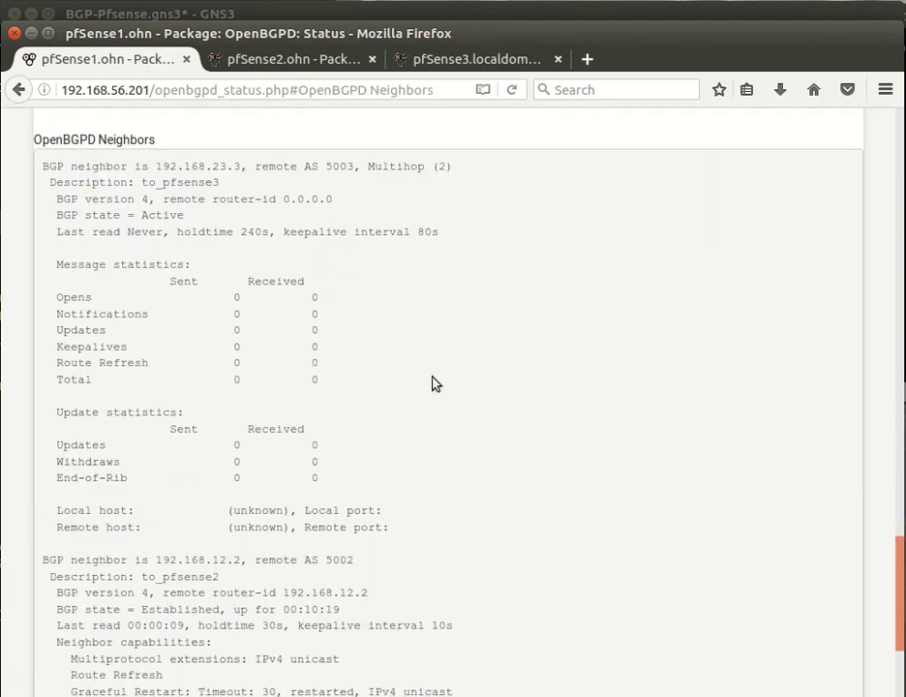
pyautogui.scroll(-1, 432, 382)
pyautogui.scroll(-5, 435, 383)
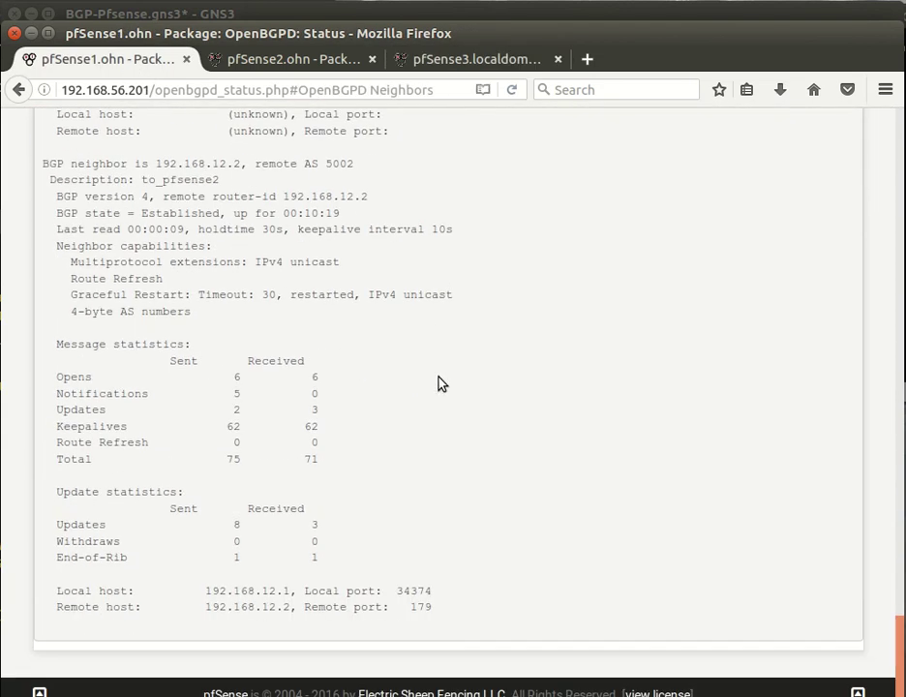
pyautogui.scroll(2, 439, 383)
pyautogui.scroll(4, 441, 385)
pyautogui.scroll(-5, 295, 538)
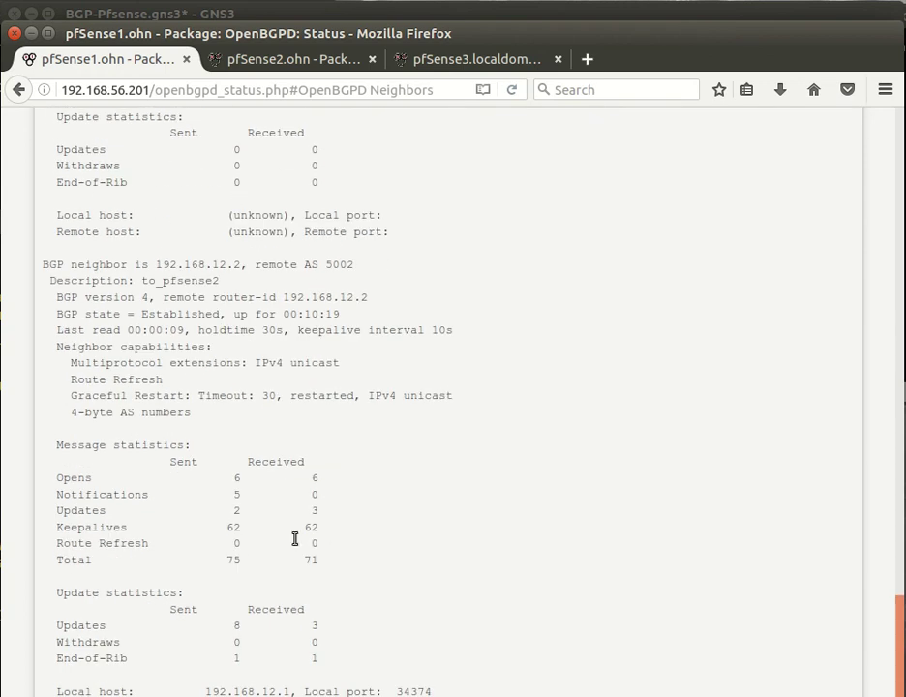
# Inspect to_pfsense2's message and update statistics, and go back to pfSense1's OpenBGPD routing and forwarding tables.
pyautogui.moveTo(207, 485); pyautogui.dragTo(350, 624)
pyautogui.click(458, 557)
pyautogui.scroll(20, 401, 353)
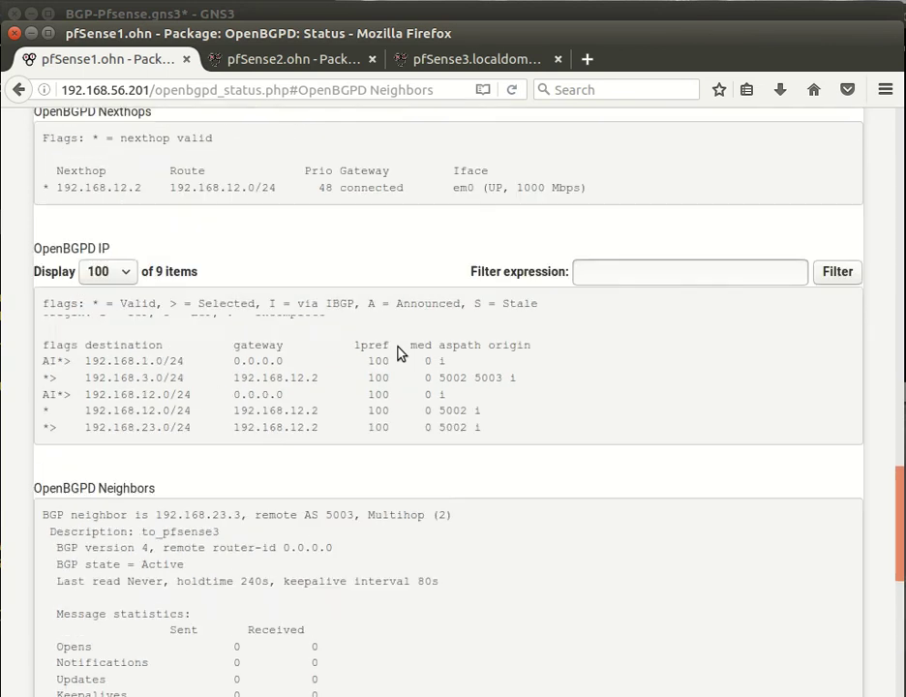
pyautogui.scroll(3, 401, 353)
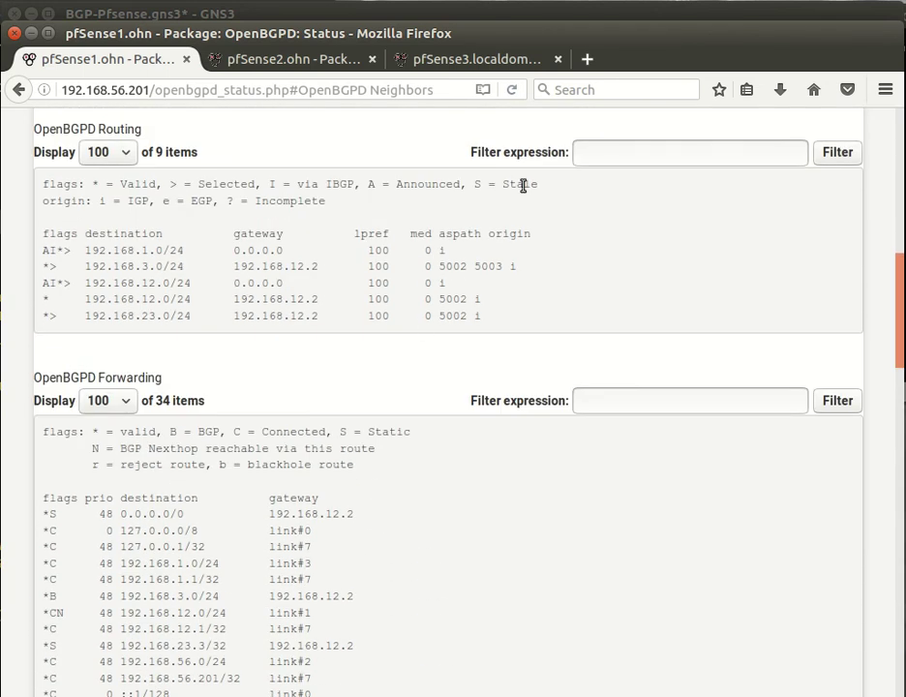